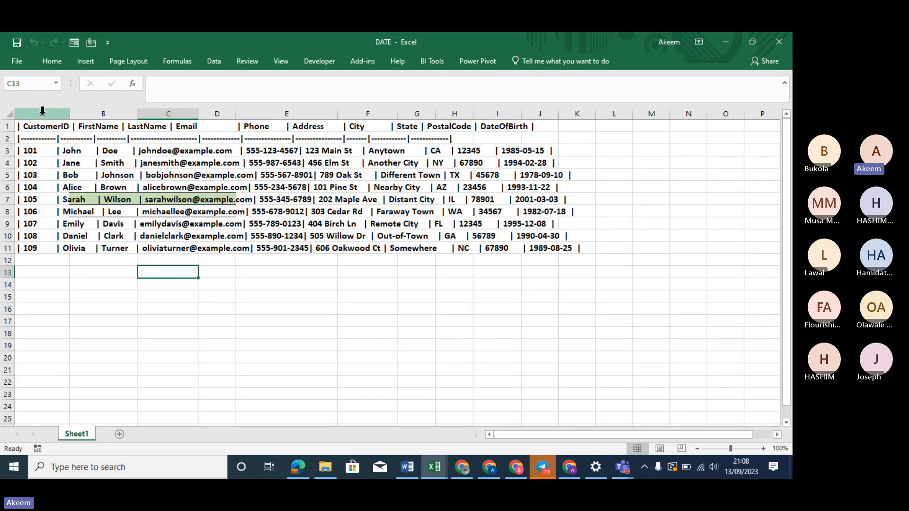
Step: AutoFit the width of column A so the full customer records fit within it
{"action": "left_click", "coordinate": [43, 113]}
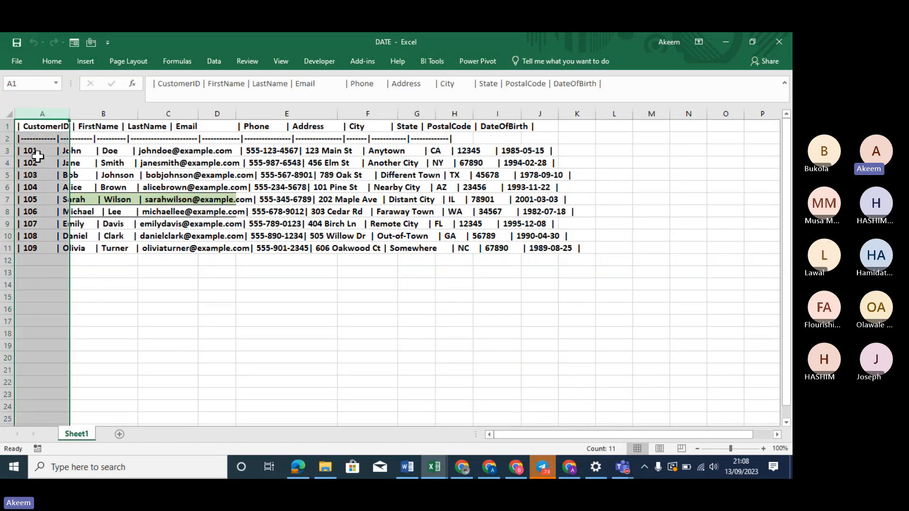
{"action": "left_click", "coordinate": [36, 137]}
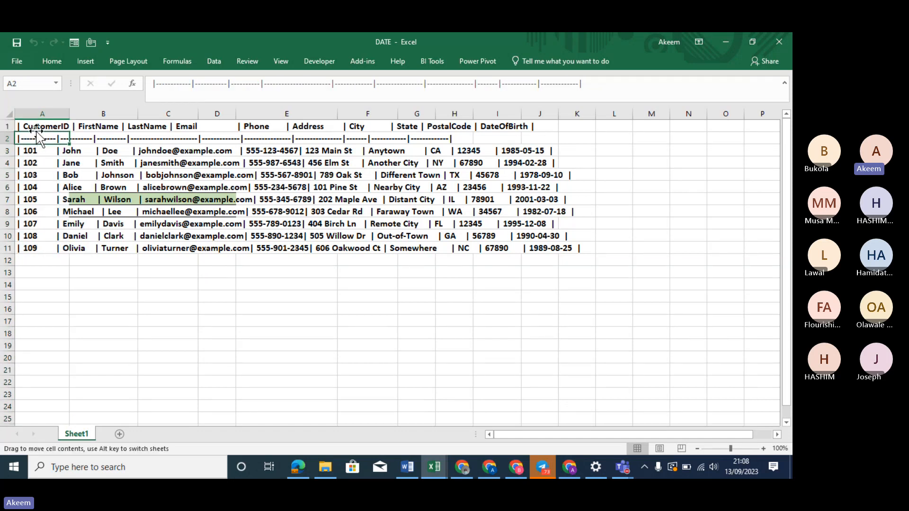
{"action": "left_click", "coordinate": [39, 127]}
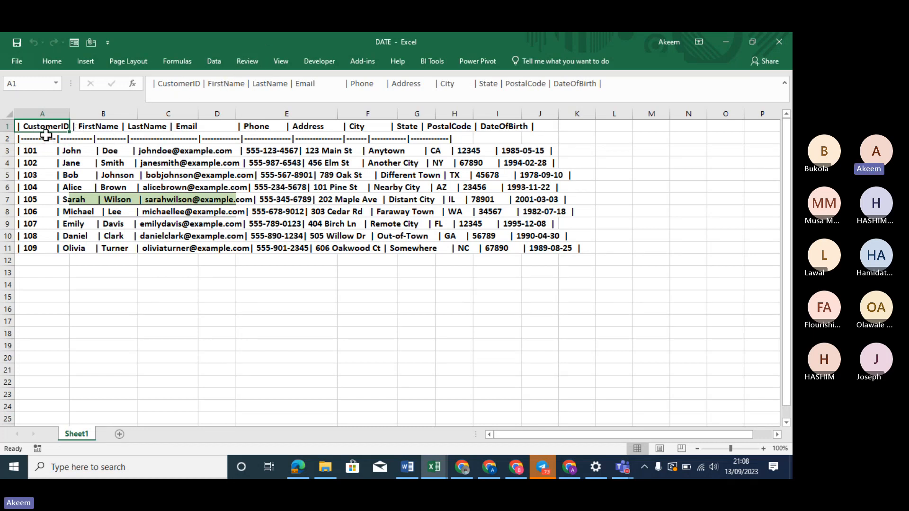
{"action": "double_click", "coordinate": [69, 114]}
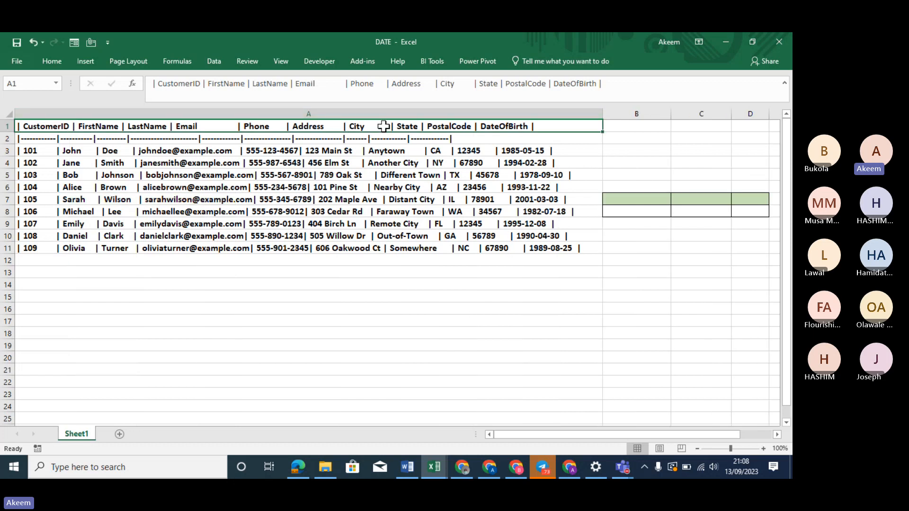
Step: Go down column A from the header to row 10 to examine how each record is stored
{"action": "key", "text": "Down"}
{"action": "key", "text": "Down"}
{"action": "key", "text": "Down"}
{"action": "key", "text": "Down"}
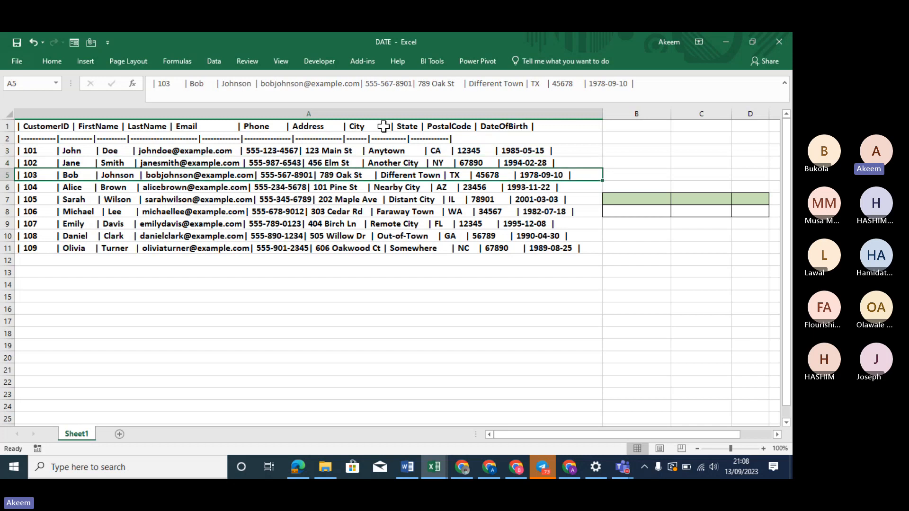
{"action": "key", "text": "Down"}
{"action": "key", "text": "Down"}
{"action": "key", "text": "Down"}
{"action": "key", "text": "Down"}
{"action": "key", "text": "Down"}
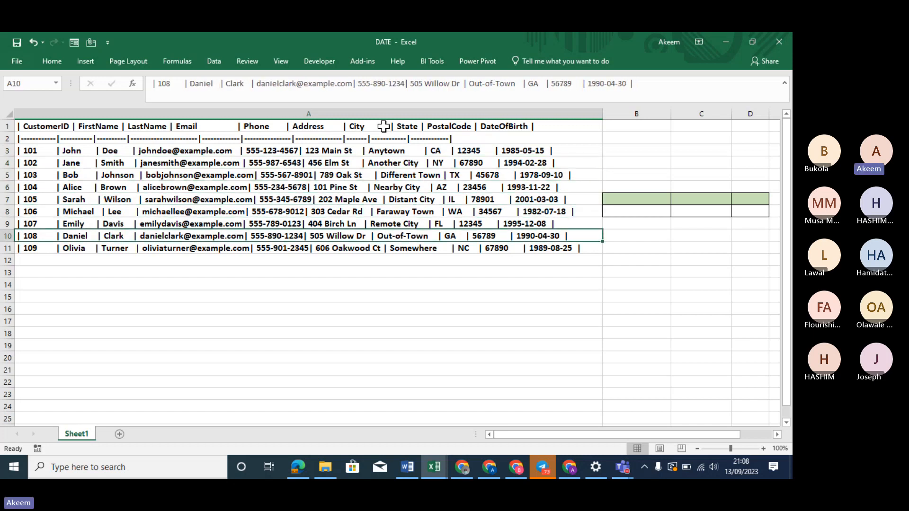
Step: Check the cells in columns B and C beside the data, and the column A entries in rows 2, 3 and 7
{"action": "left_click", "coordinate": [636, 138]}
{"action": "left_click", "coordinate": [726, 201]}
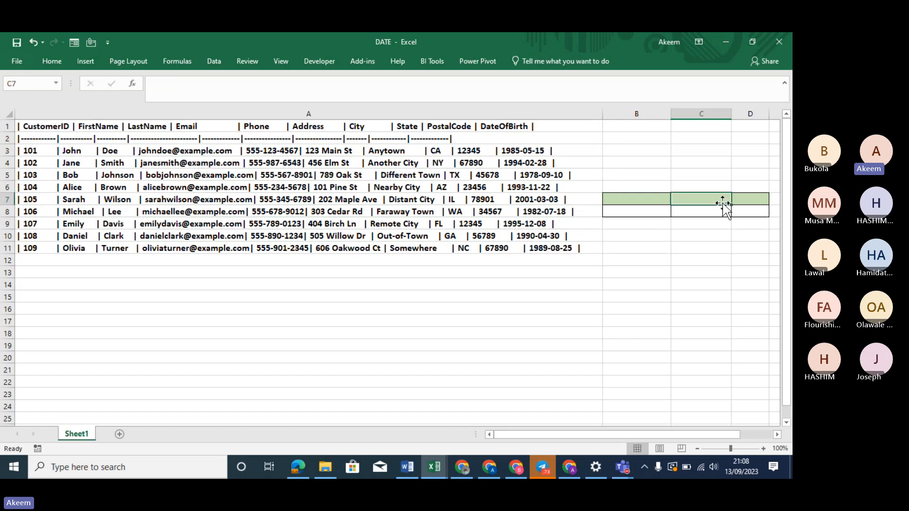
{"action": "left_click", "coordinate": [90, 138]}
{"action": "left_click", "coordinate": [132, 110]}
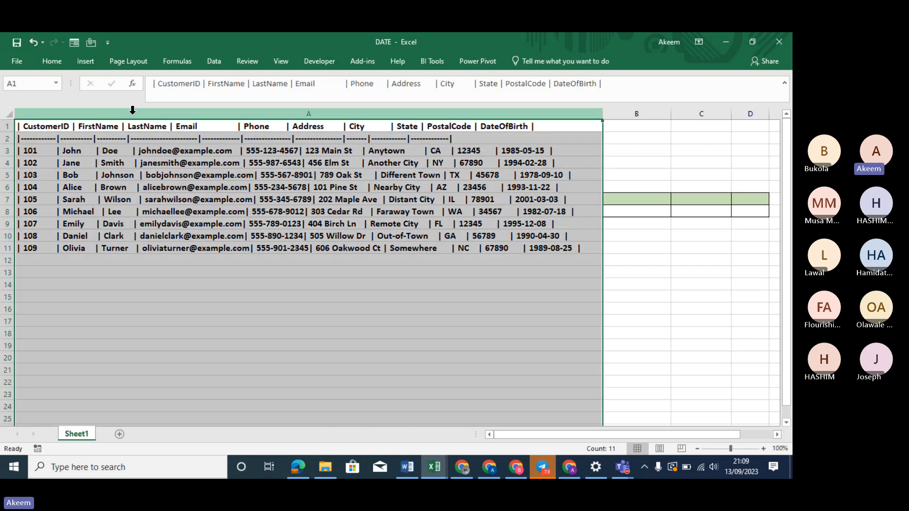
{"action": "left_click", "coordinate": [136, 137]}
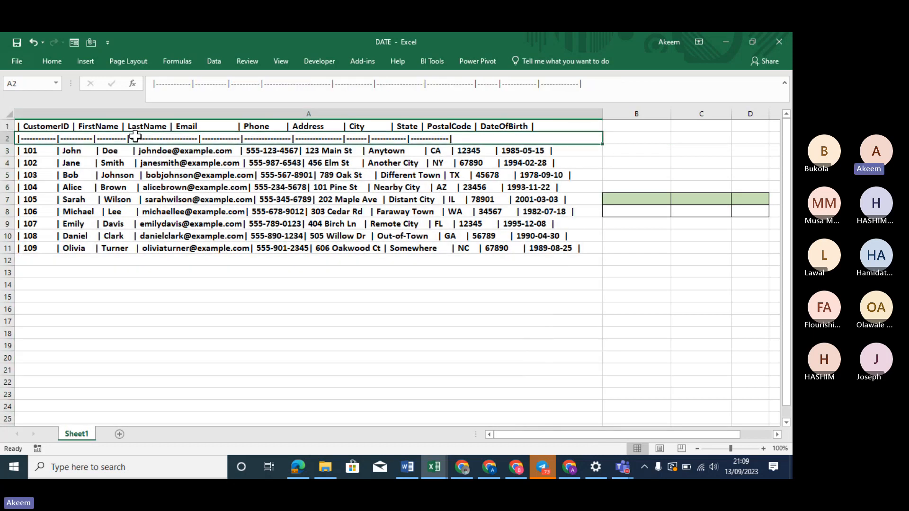
{"action": "left_click", "coordinate": [136, 151]}
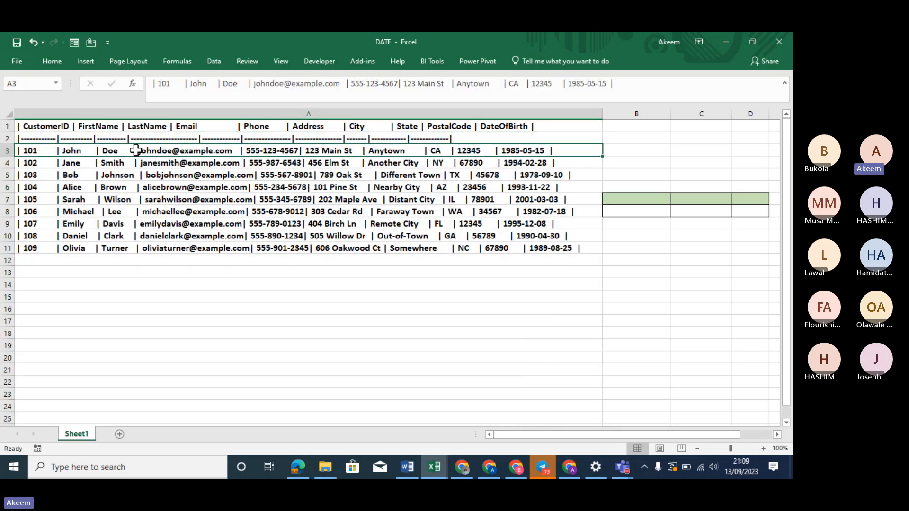
{"action": "left_click", "coordinate": [144, 196]}
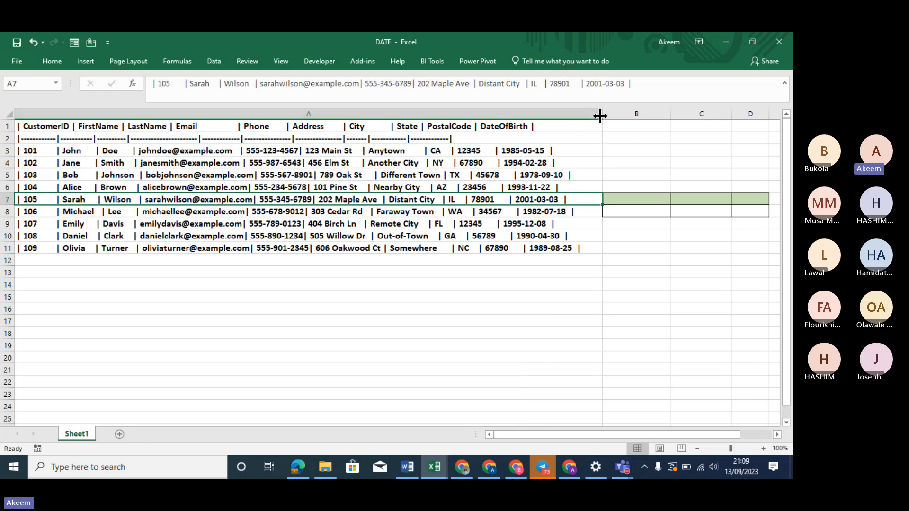
Step: Narrow column A until it spans only about the customer ID and first name parts of the records
{"action": "left_click_drag", "start_coordinate": [602, 114], "coordinate": [204, 129]}
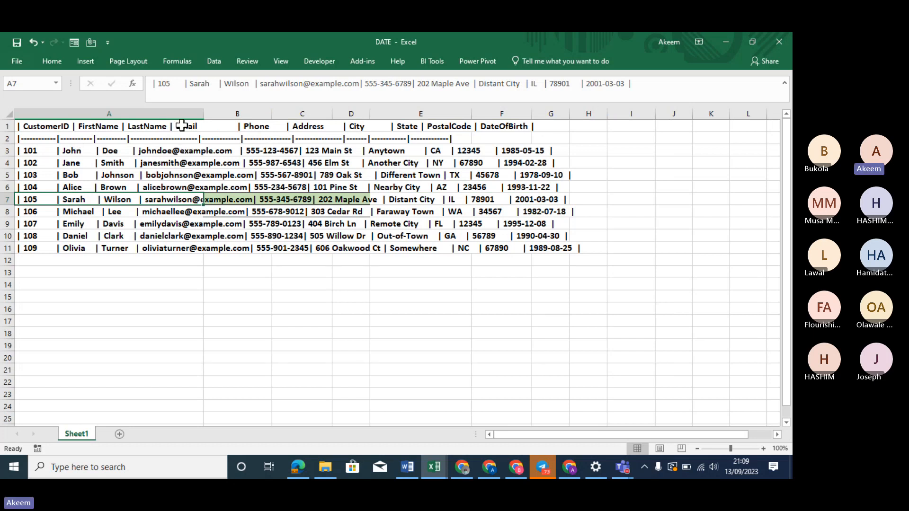
{"action": "left_click_drag", "start_coordinate": [204, 114], "coordinate": [141, 114]}
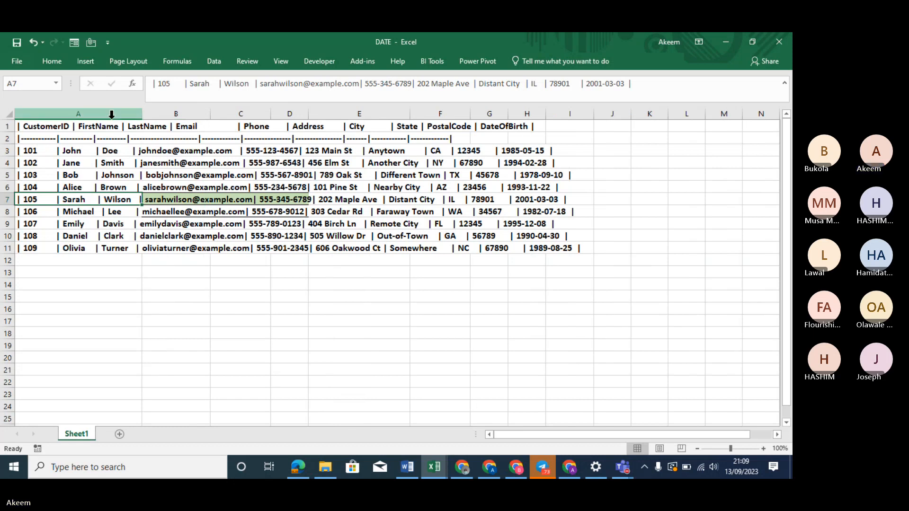
{"action": "left_click", "coordinate": [75, 126]}
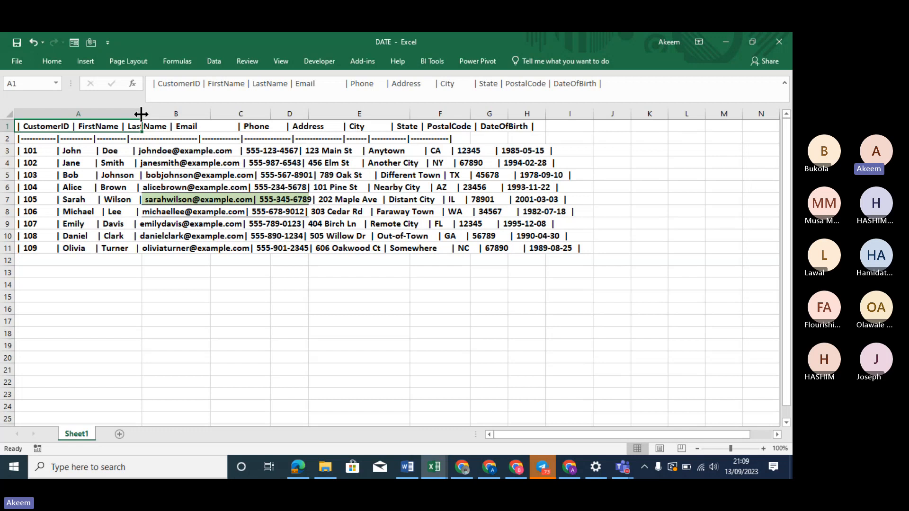
{"action": "left_click_drag", "start_coordinate": [141, 113], "coordinate": [101, 120]}
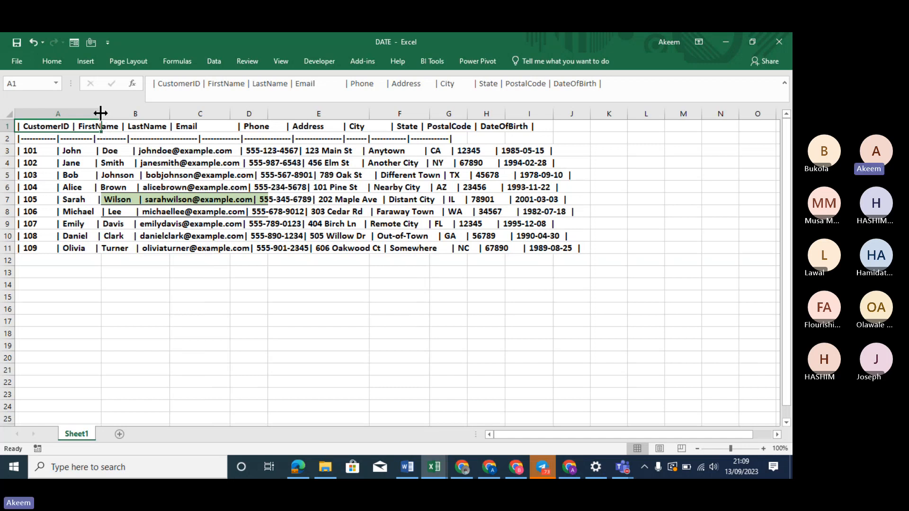
{"action": "left_click_drag", "start_coordinate": [100, 112], "coordinate": [95, 113]}
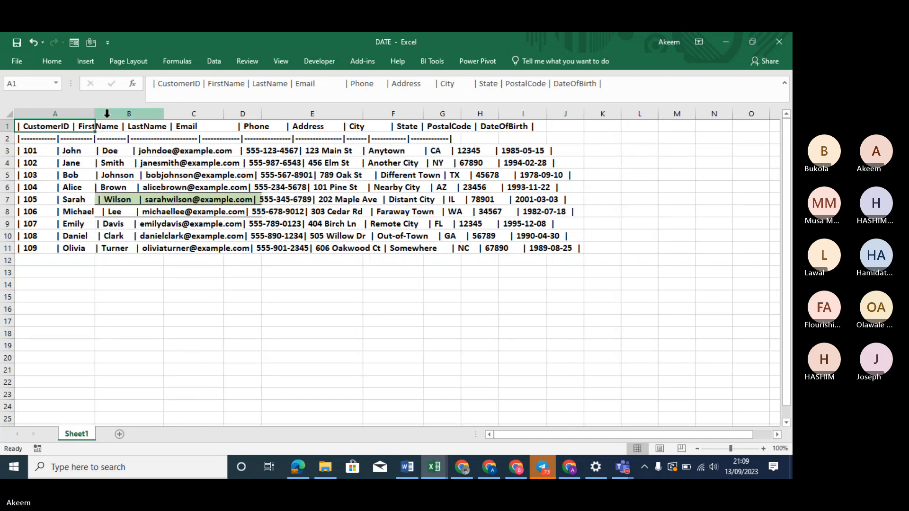
{"action": "key", "text": "XF86MonBrightnessDown"}
{"action": "key", "text": "XF86MonBrightnessDown"}
{"action": "left_click", "coordinate": [216, 273]}
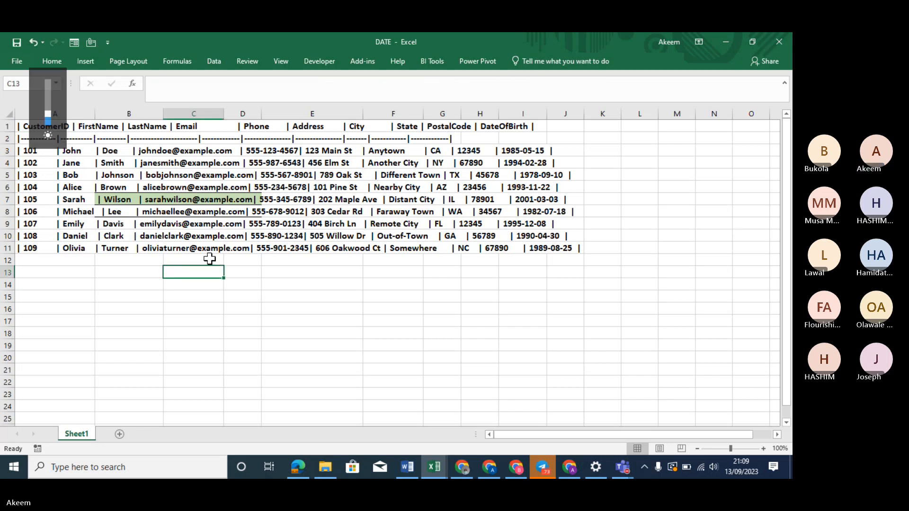
{"action": "left_click", "coordinate": [209, 260]}
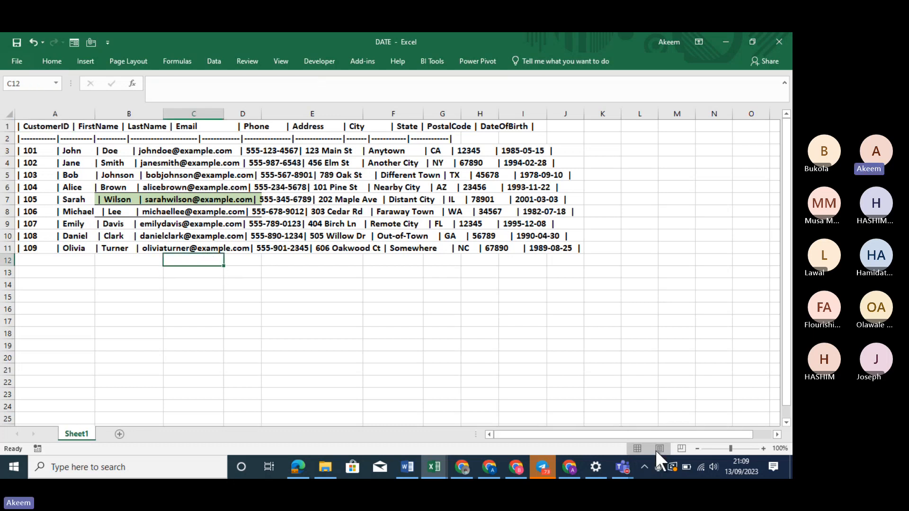
{"action": "left_click", "coordinate": [43, 126]}
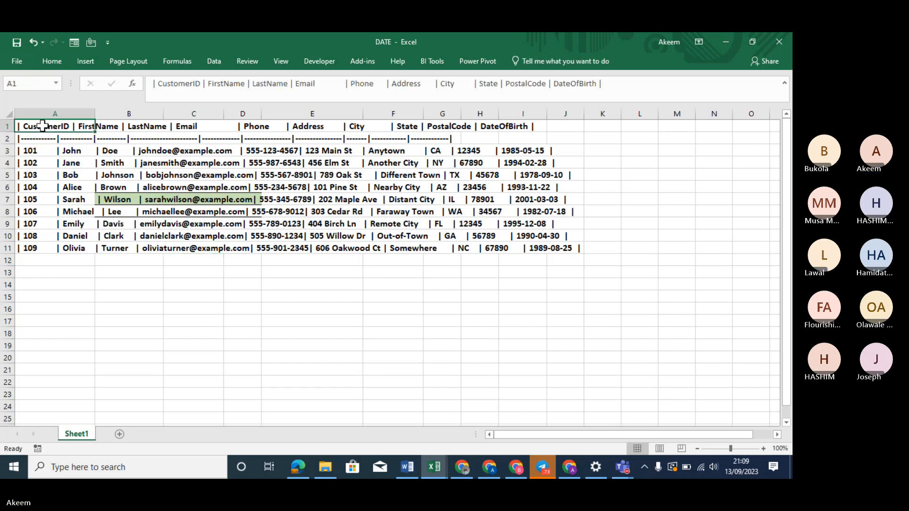
{"action": "left_click", "coordinate": [218, 61]}
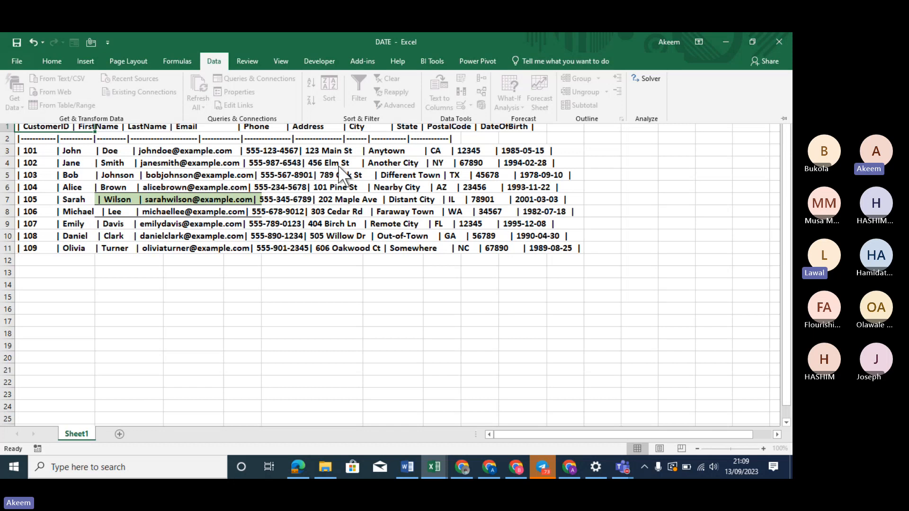
{"action": "left_click", "coordinate": [365, 234]}
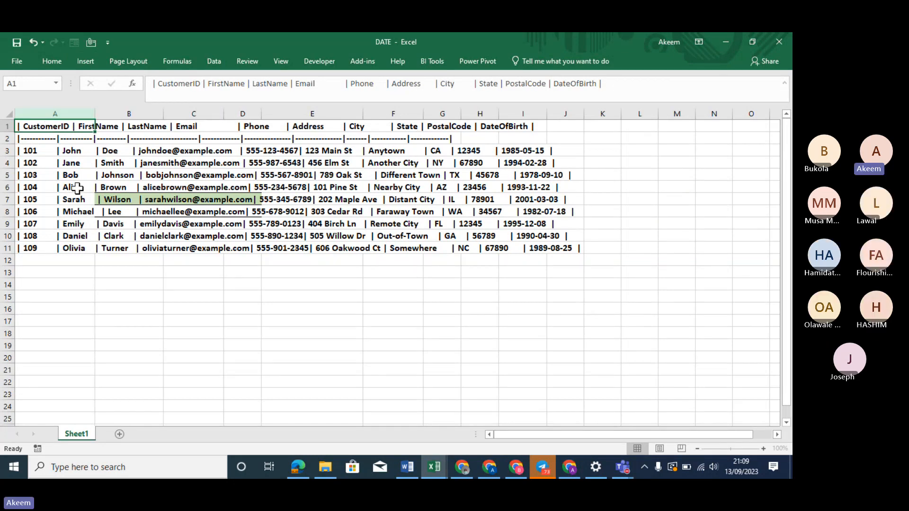
{"action": "left_click", "coordinate": [139, 283]}
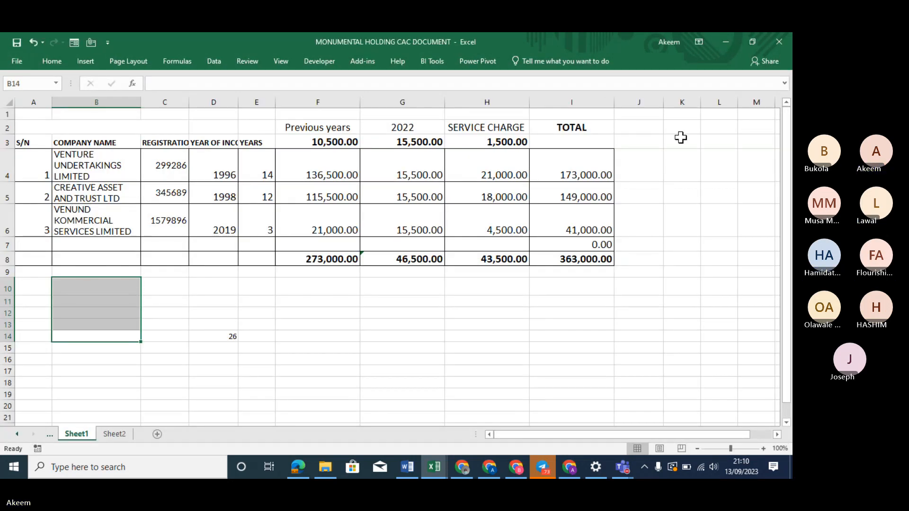
{"action": "left_click", "coordinate": [731, 38]}
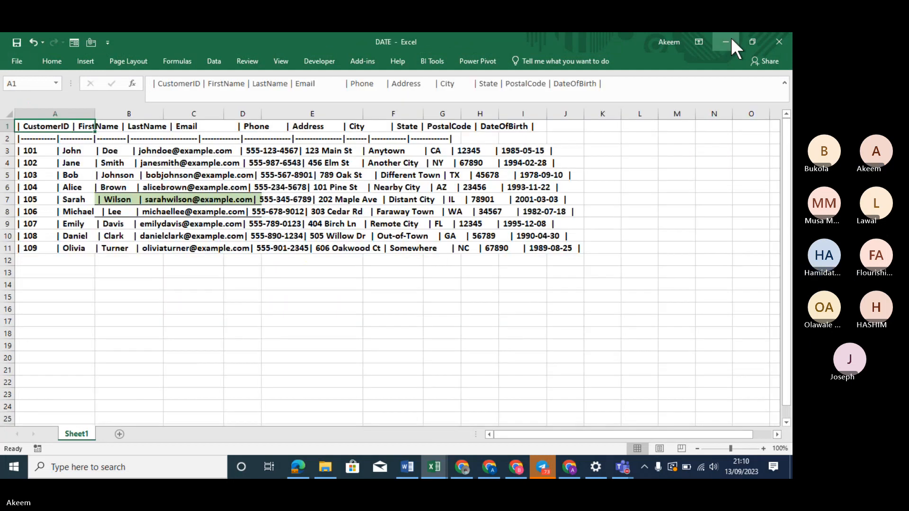
Step: Start Text to Columns on column A, choose Delimited as the data type and continue to the delimiter settings
{"action": "left_click", "coordinate": [41, 114]}
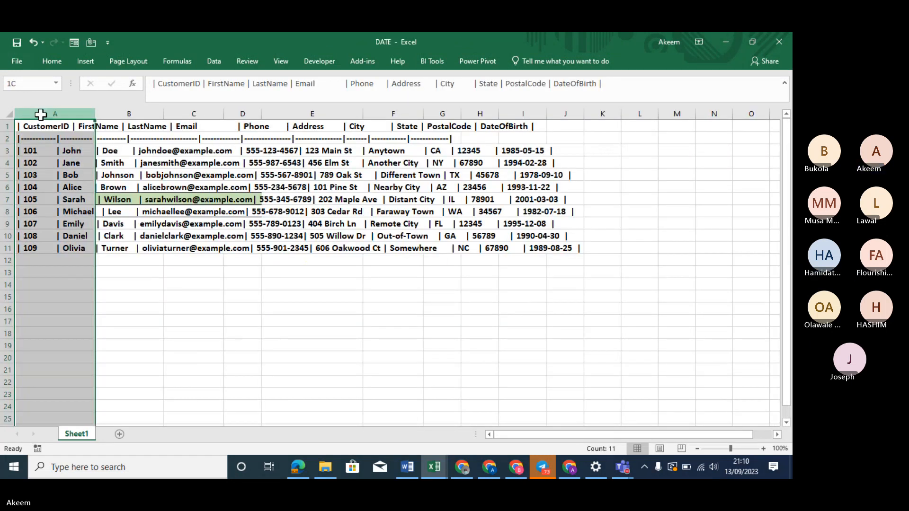
{"action": "left_click", "coordinate": [220, 58]}
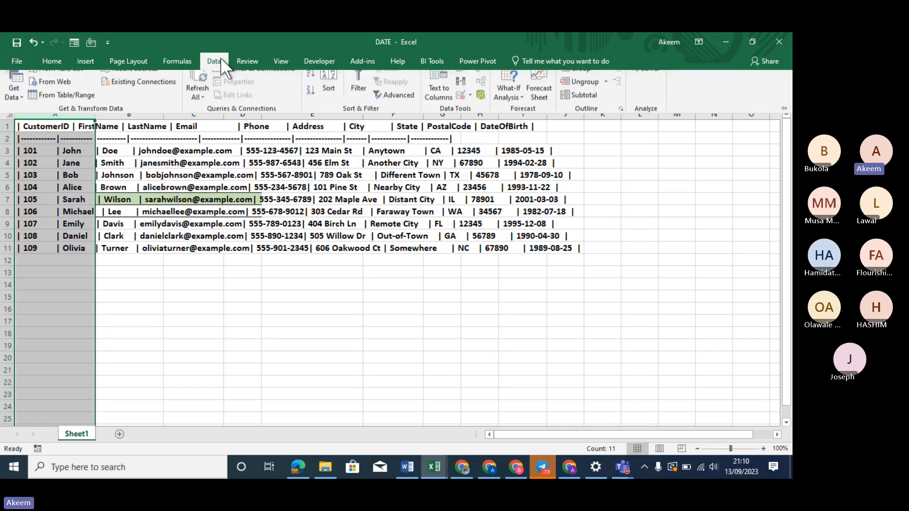
{"action": "left_click", "coordinate": [435, 100]}
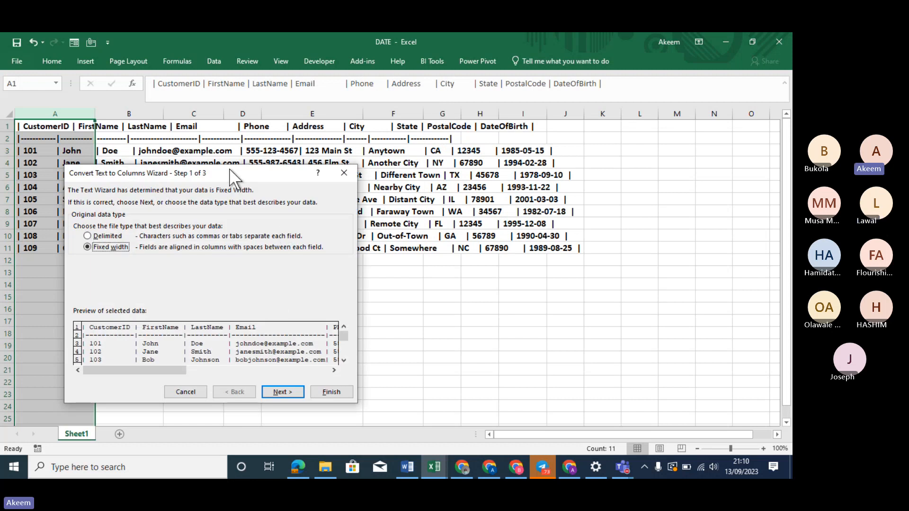
{"action": "left_click_drag", "start_coordinate": [260, 172], "coordinate": [380, 97]}
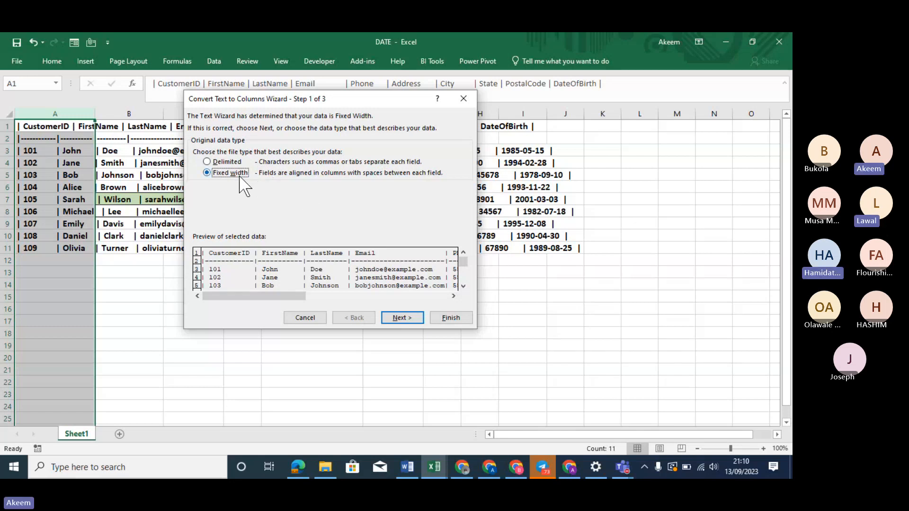
{"action": "left_click", "coordinate": [228, 163]}
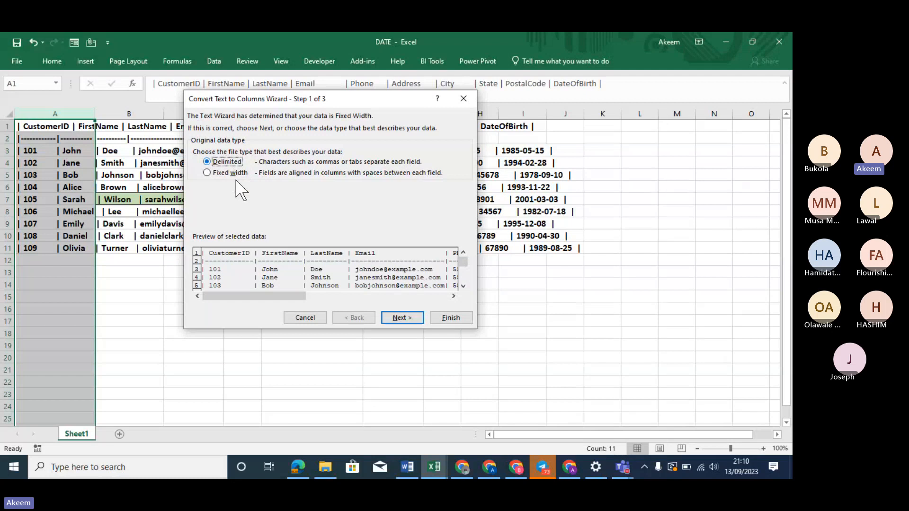
{"action": "left_click", "coordinate": [402, 318]}
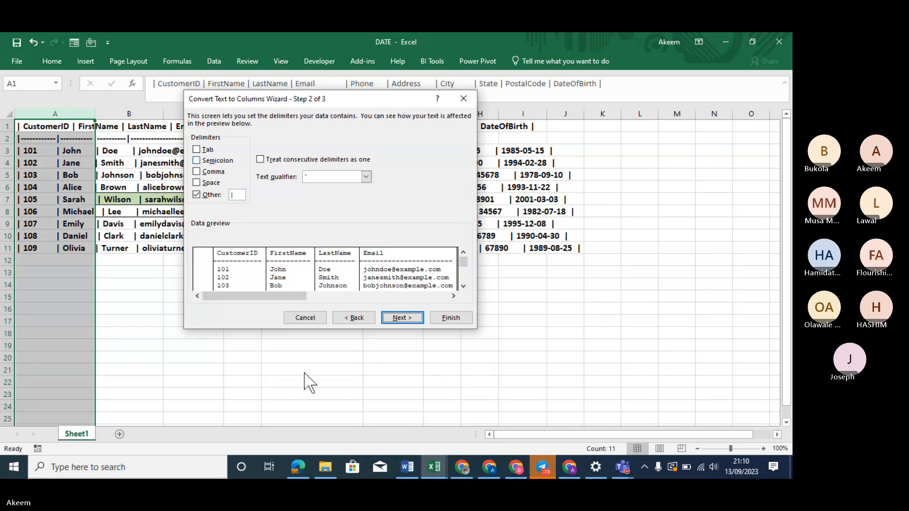
Step: Search Windows for the On-Screen Keyboard, open it and turn on its Shift key to show the shifted symbols
{"action": "left_click", "coordinate": [171, 472]}
{"action": "type", "text": "KEUBOA"}
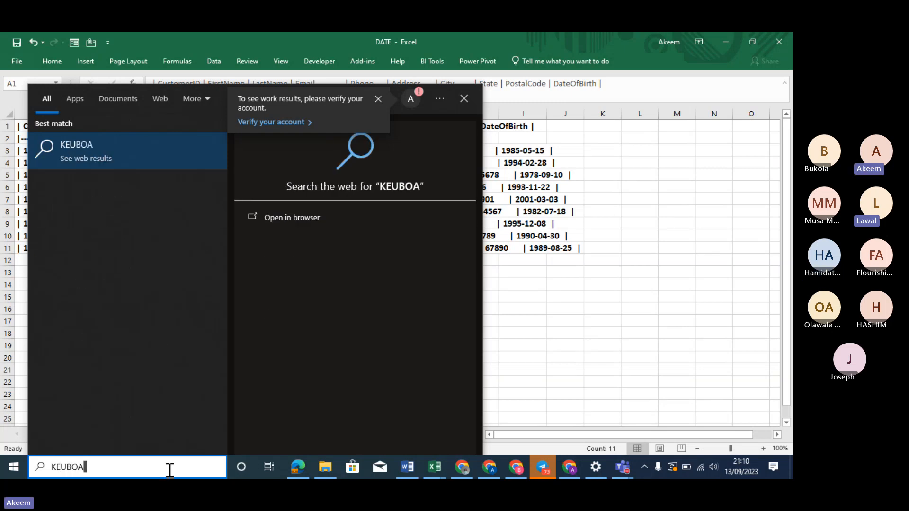
{"action": "key", "text": "BackSpace"}
{"action": "key", "text": "BackSpace"}
{"action": "key", "text": "BackSpace"}
{"action": "key", "text": "BackSpace"}
{"action": "key", "text": "BackSpace"}
{"action": "key", "text": "BackSpace"}
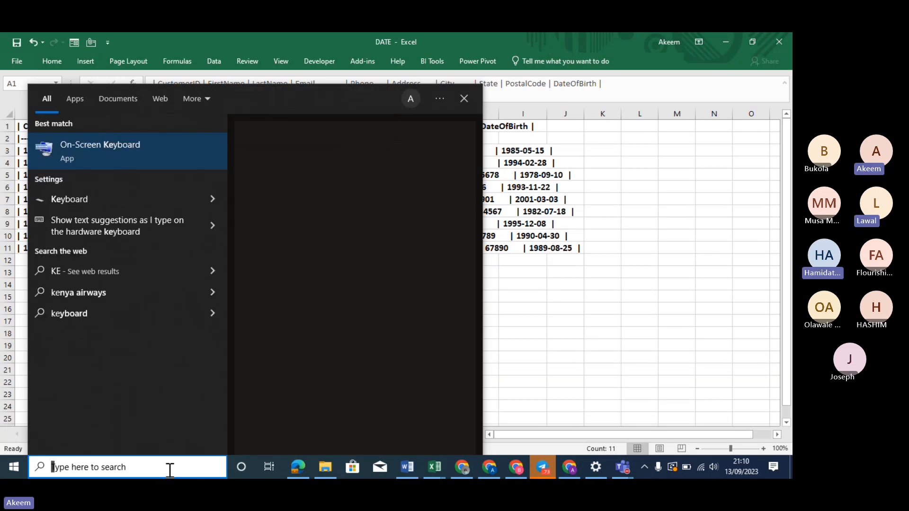
{"action": "type", "text": "KE"}
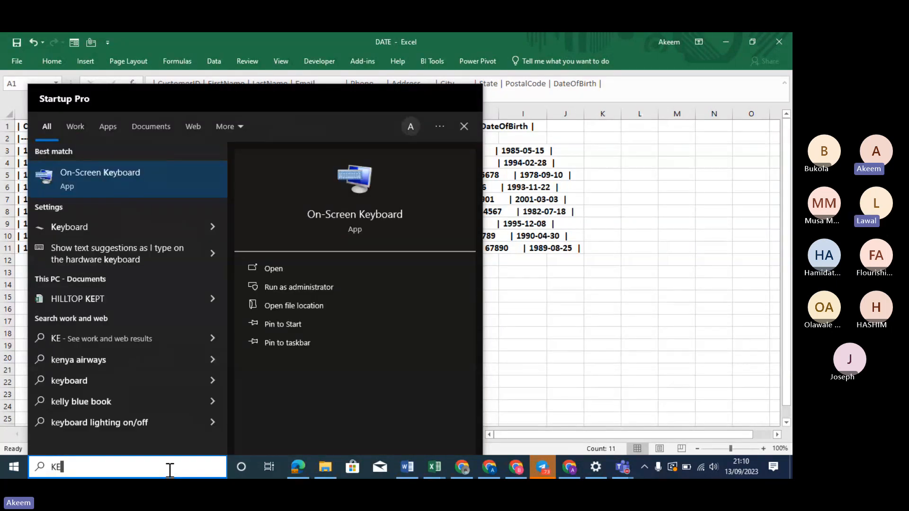
{"action": "type", "text": "YBA"}
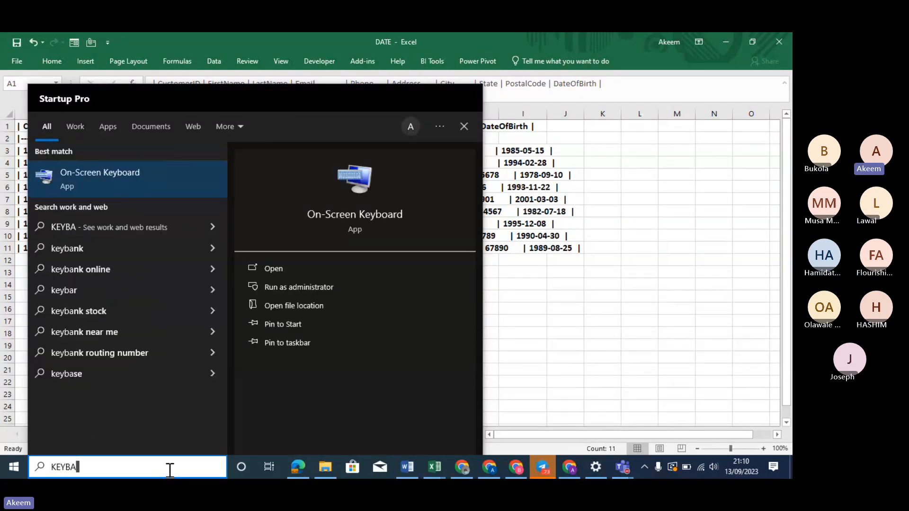
{"action": "left_click", "coordinate": [113, 183]}
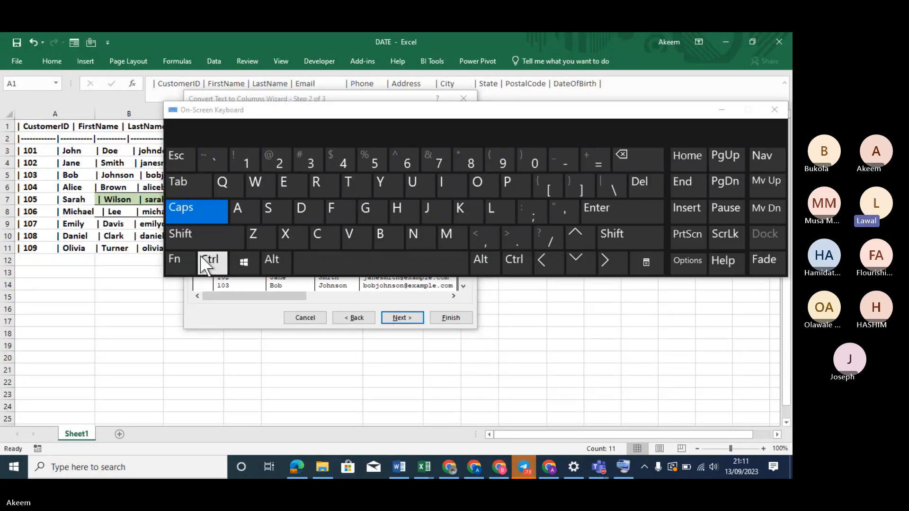
{"action": "left_click", "coordinate": [181, 238]}
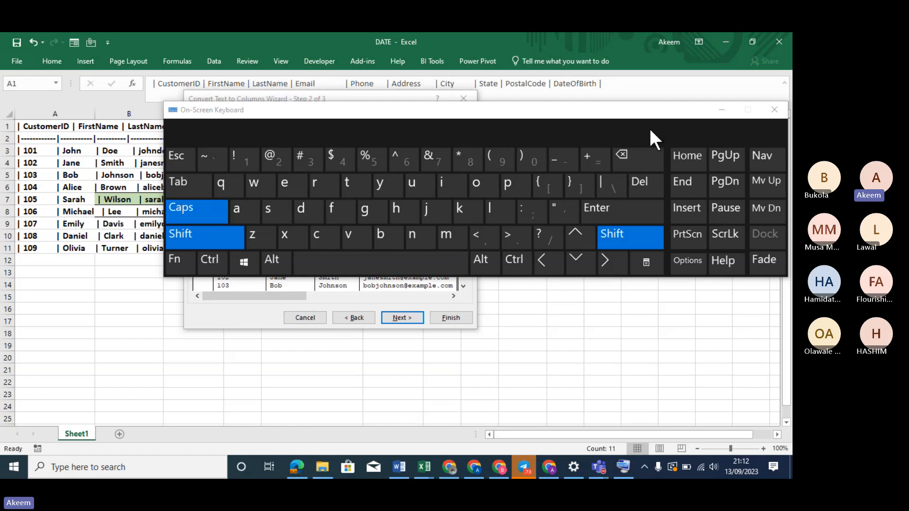
Step: Dismiss the On-Screen Keyboard and the Text to Columns wizard, and enter a pipe character (|) in cell C14
{"action": "left_click", "coordinate": [722, 109]}
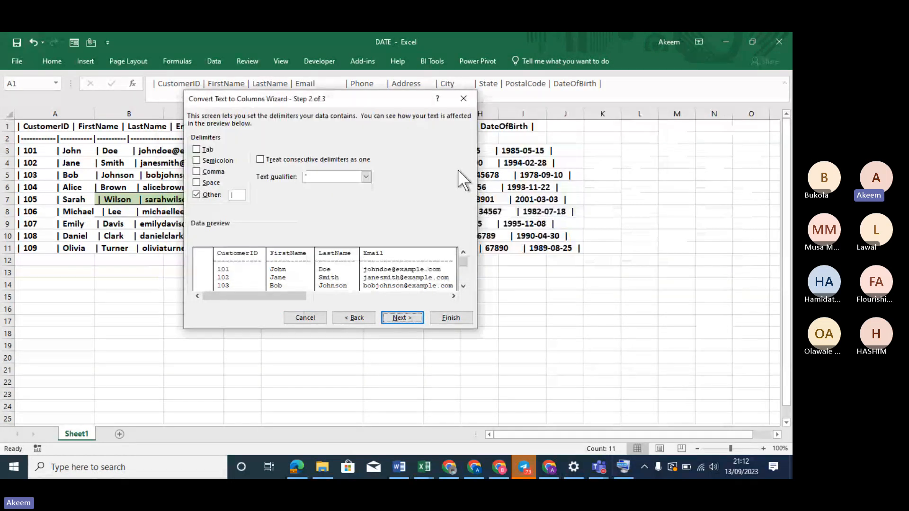
{"action": "left_click", "coordinate": [463, 98]}
{"action": "left_click", "coordinate": [208, 282]}
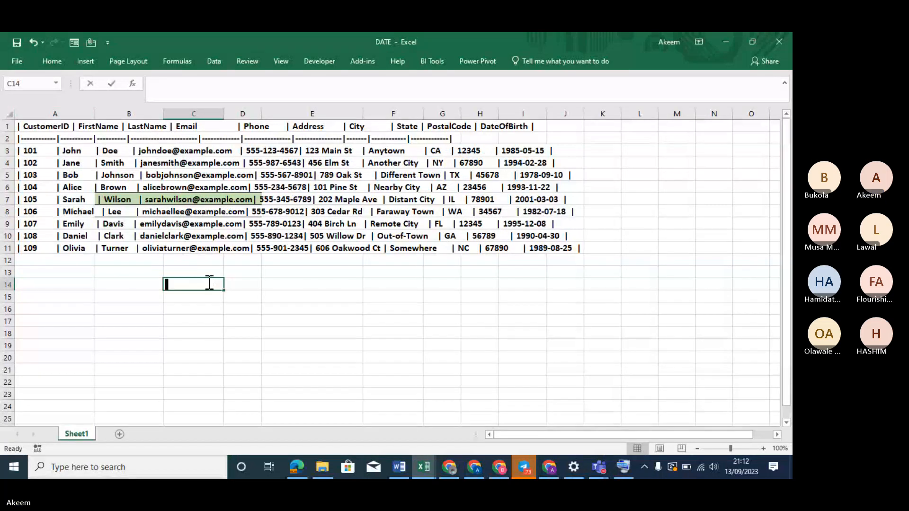
{"action": "type", "text": "|"}
{"action": "left_click", "coordinate": [280, 288]}
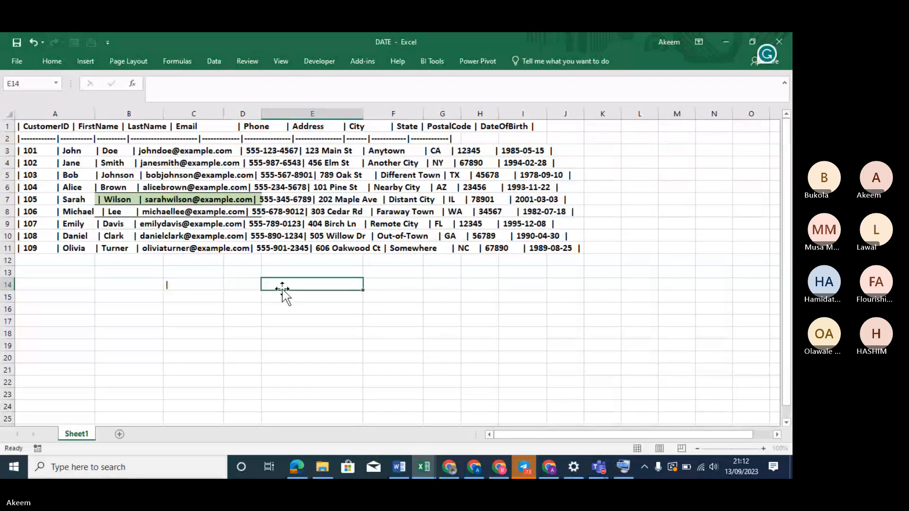
Step: Clear the pipe character from cell C14
{"action": "left_click", "coordinate": [181, 286]}
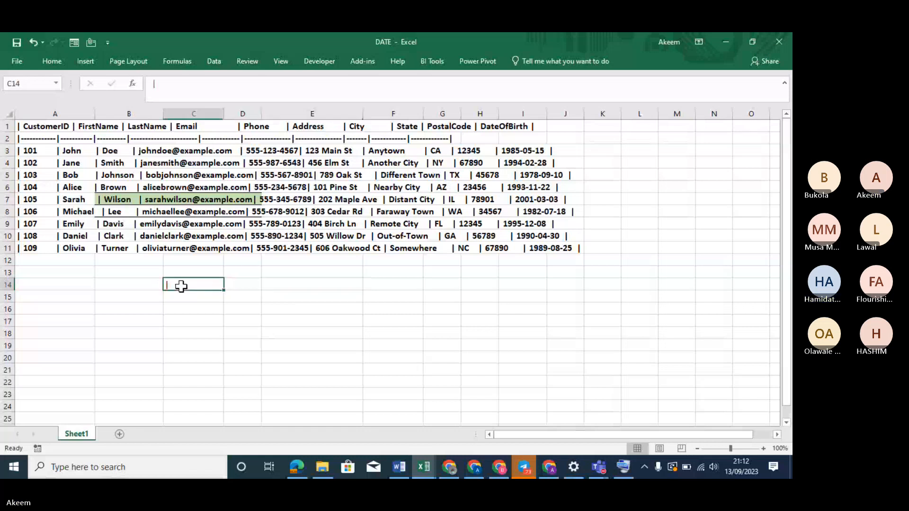
{"action": "left_click", "coordinate": [156, 83]}
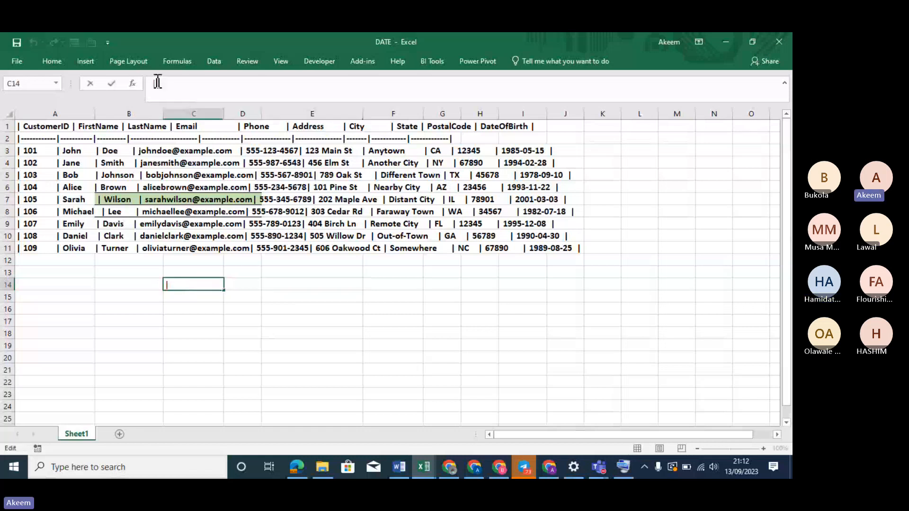
{"action": "key", "text": "BackSpace"}
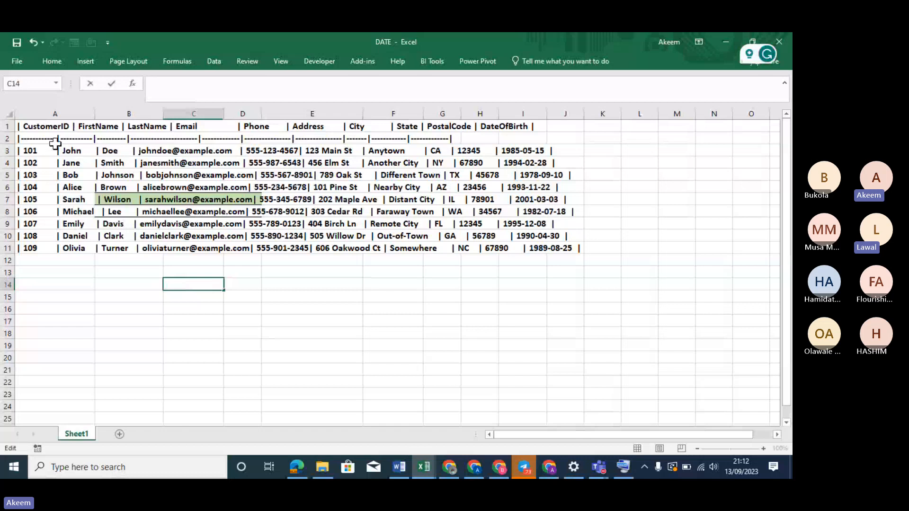
Step: Start Text to Columns on column A with Delimited as the data type and continue to the delimiter settings
{"action": "left_click", "coordinate": [53, 113]}
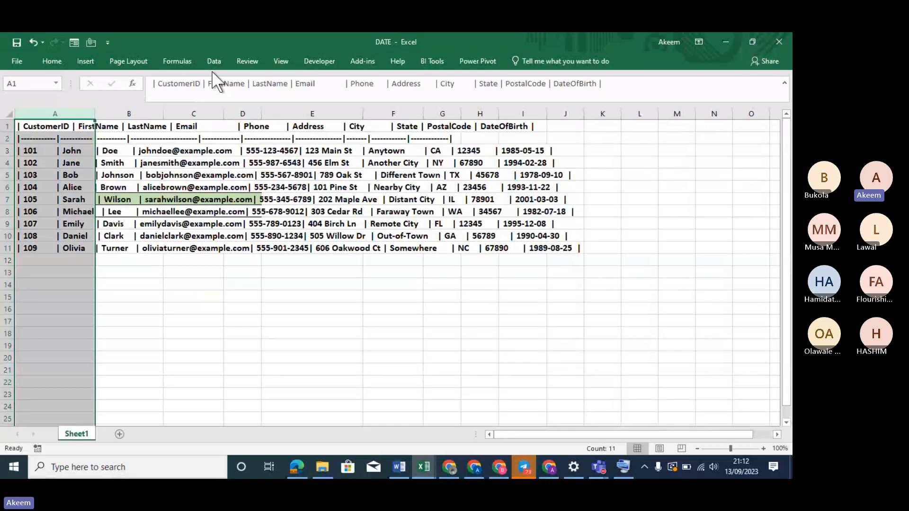
{"action": "left_click", "coordinate": [220, 62]}
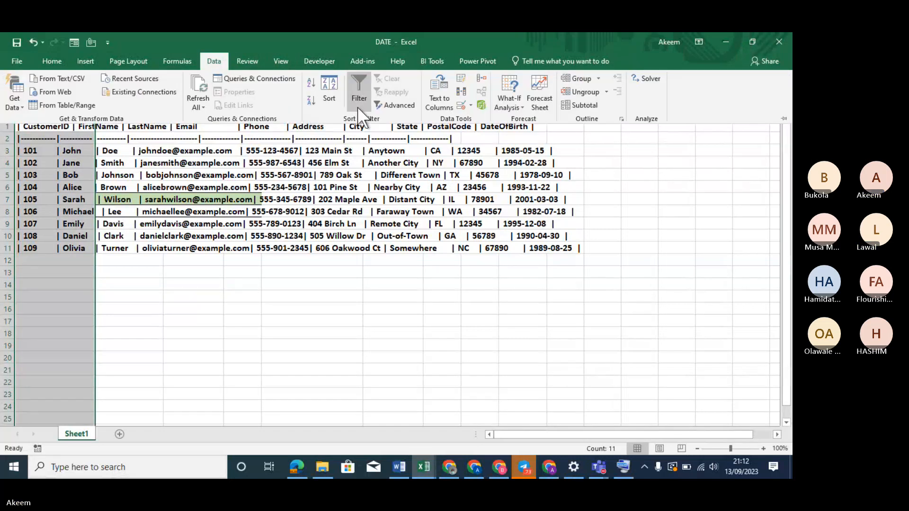
{"action": "left_click", "coordinate": [427, 97]}
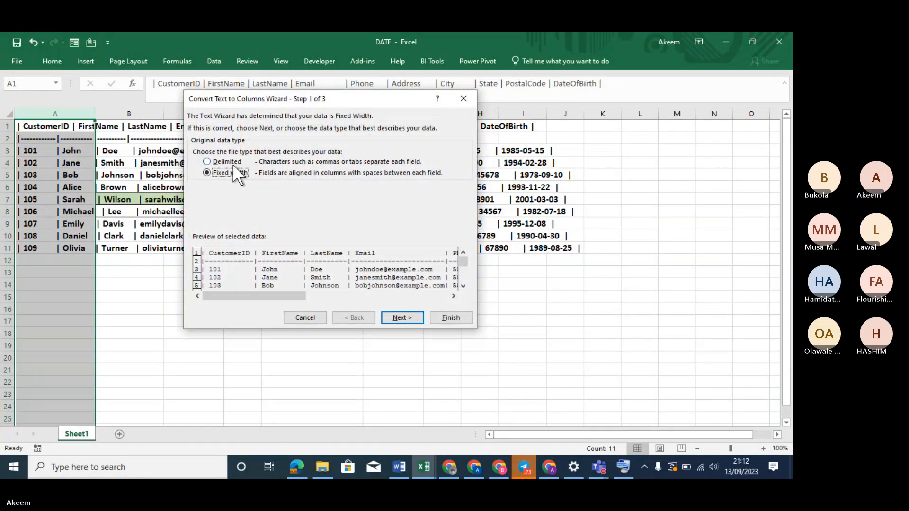
{"action": "left_click", "coordinate": [422, 320]}
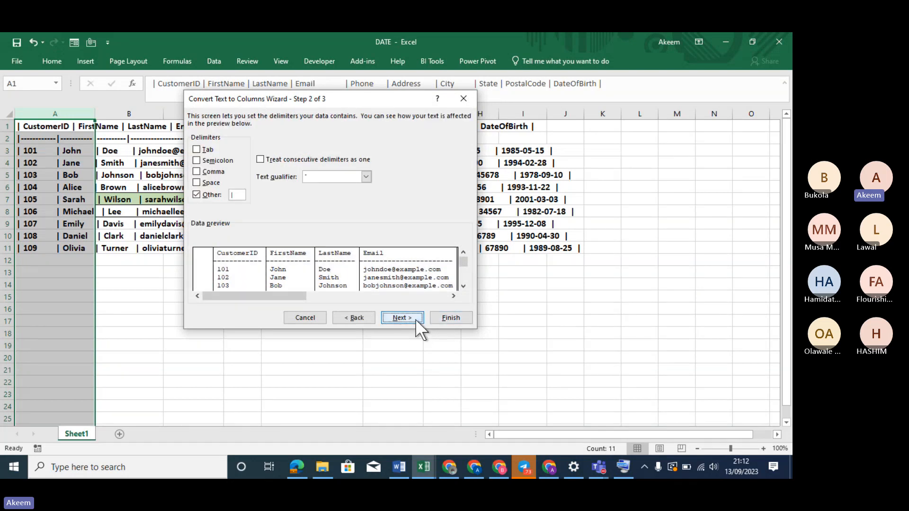
Step: Set the Other delimiter to |, check the preview through the last column and finish the split, replacing the existing data
{"action": "left_click", "coordinate": [198, 192]}
{"action": "left_click", "coordinate": [198, 192]}
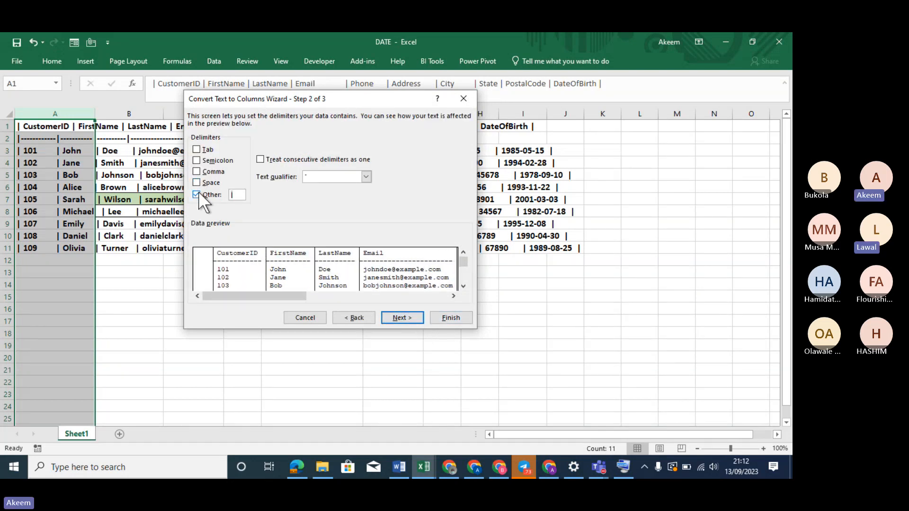
{"action": "key", "text": "BackSpace"}
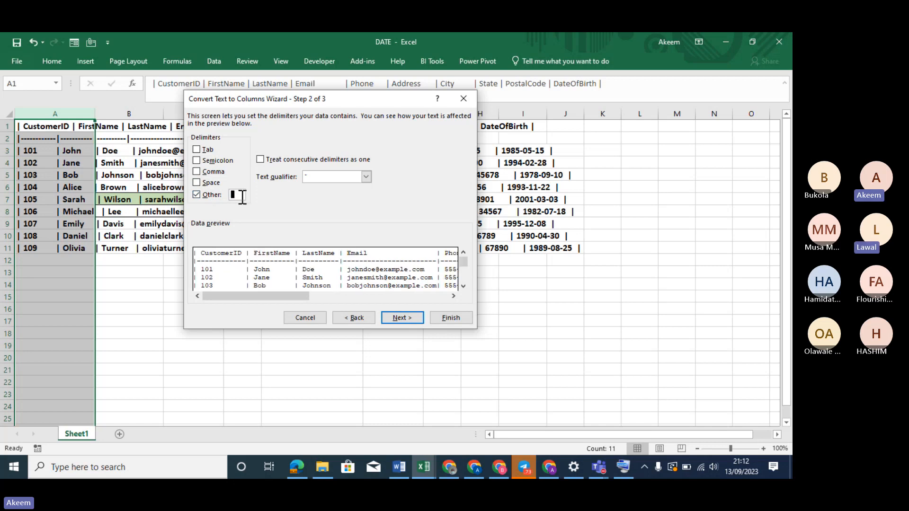
{"action": "type", "text": "|"}
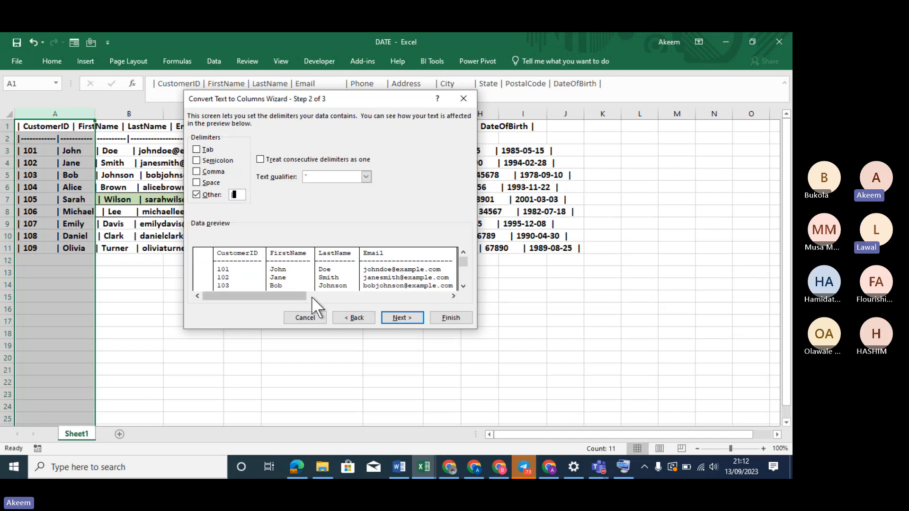
{"action": "left_click_drag", "start_coordinate": [299, 297], "coordinate": [464, 294]}
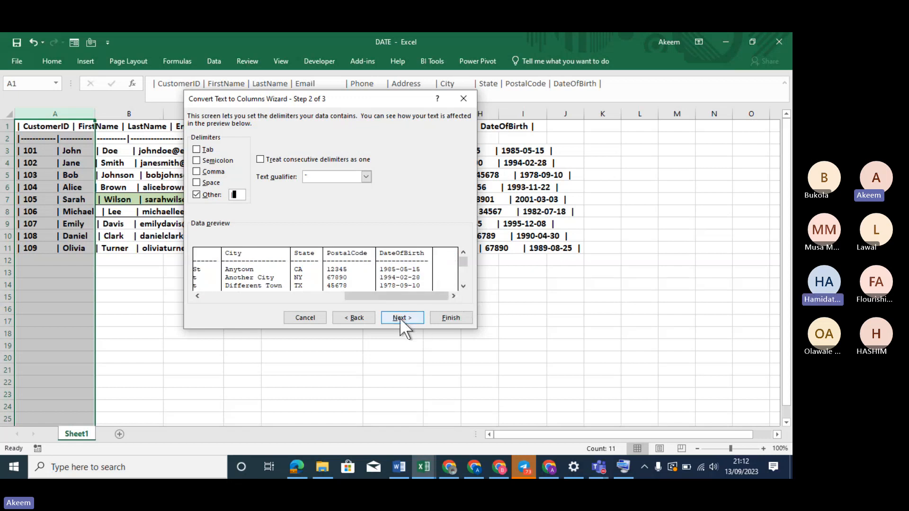
{"action": "left_click", "coordinate": [453, 317]}
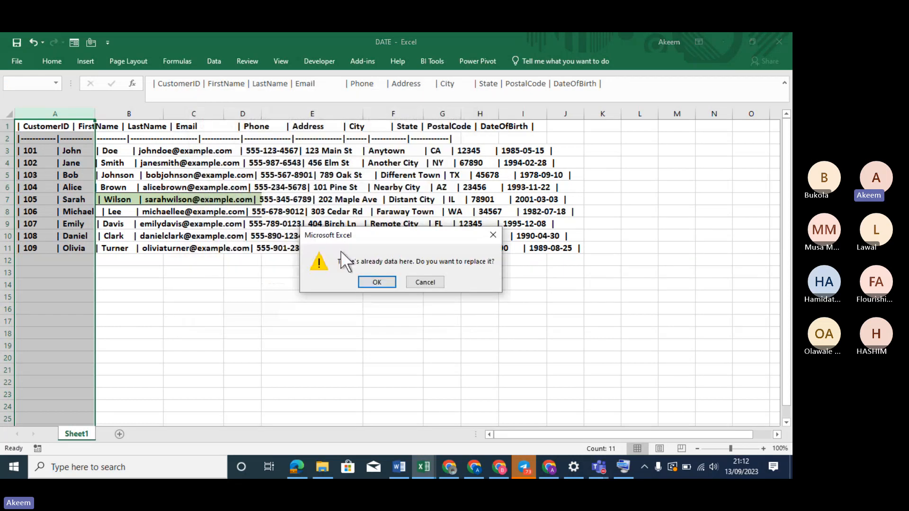
{"action": "left_click", "coordinate": [377, 282]}
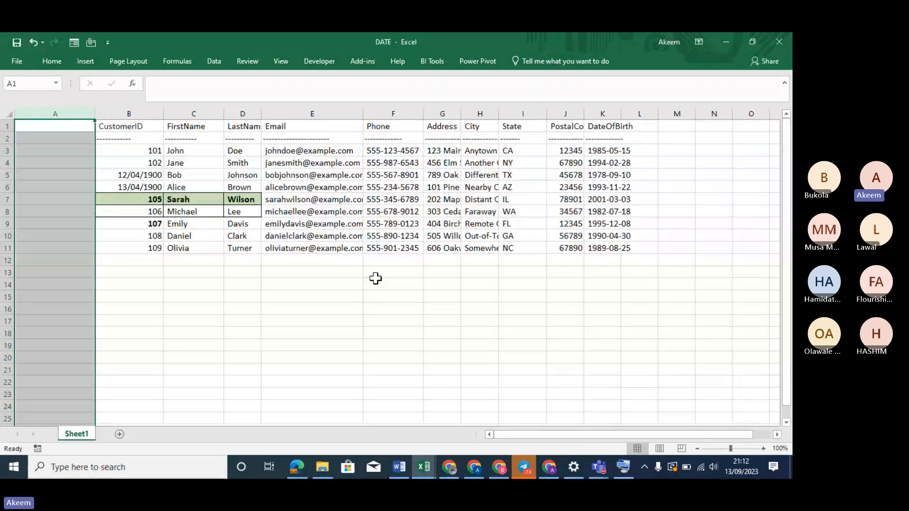
Step: Delete the empty column A in front of the CustomerID column
{"action": "left_click", "coordinate": [205, 239]}
{"action": "left_click", "coordinate": [188, 306]}
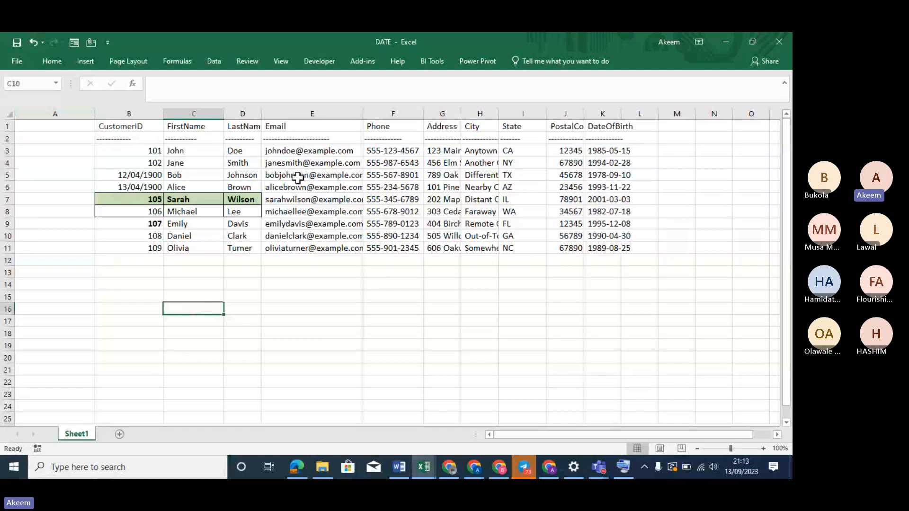
{"action": "left_click", "coordinate": [311, 240]}
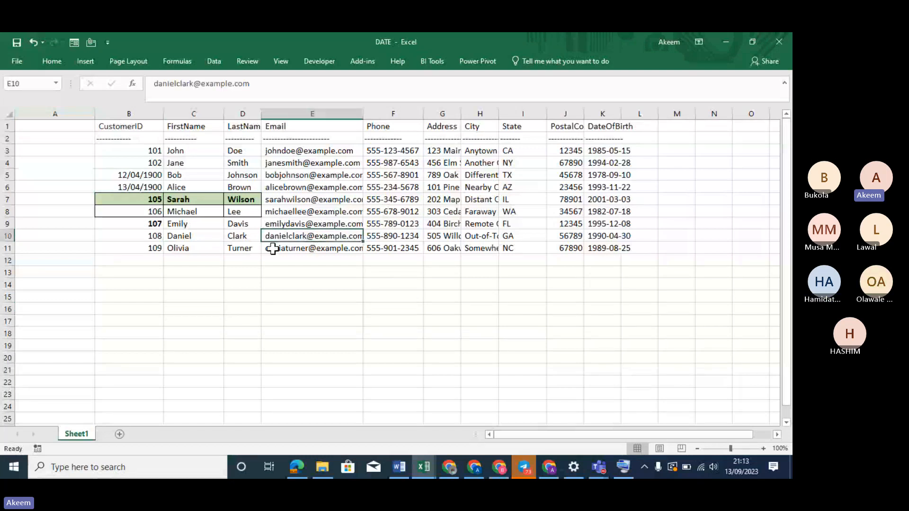
{"action": "left_click", "coordinate": [64, 112]}
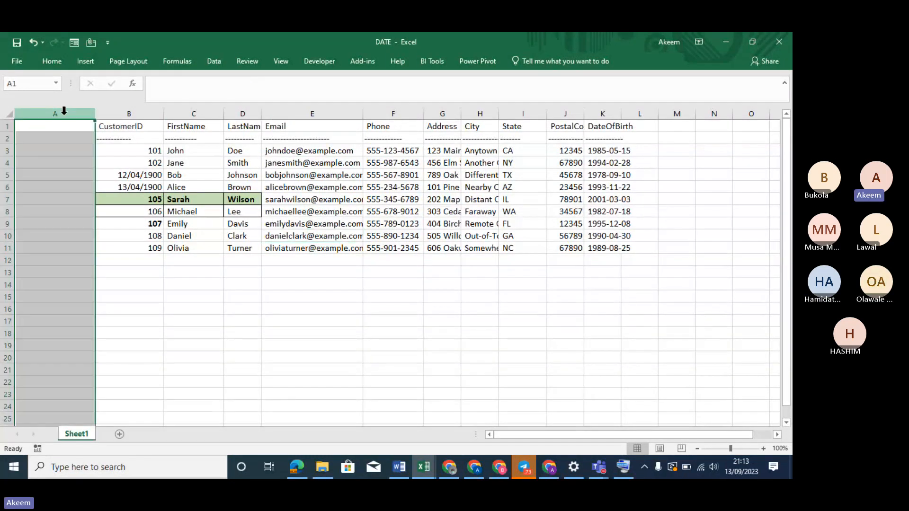
{"action": "right_click", "coordinate": [65, 115]}
{"action": "left_click", "coordinate": [94, 209]}
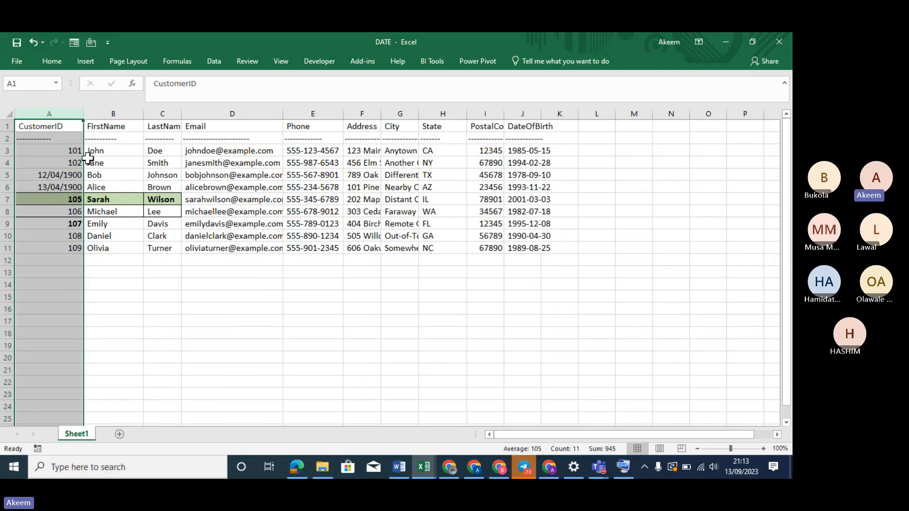
Step: Change the number format of the customer IDs shown as dates in A5:A6 to General
{"action": "left_click", "coordinate": [75, 153]}
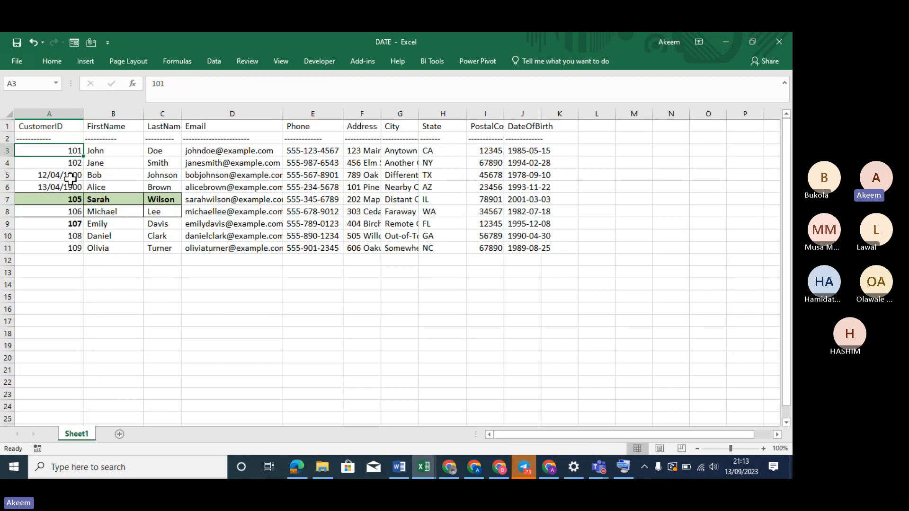
{"action": "left_click", "coordinate": [70, 175]}
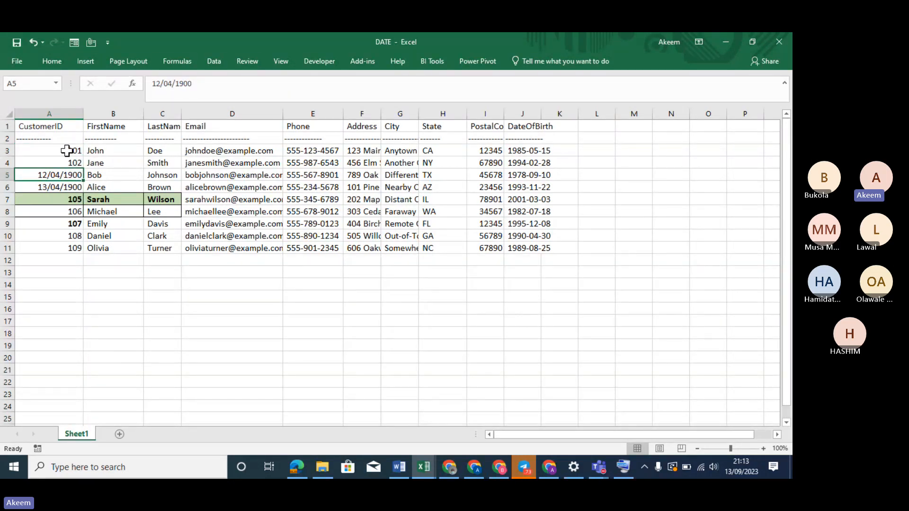
{"action": "left_click_drag", "start_coordinate": [63, 173], "coordinate": [67, 186]}
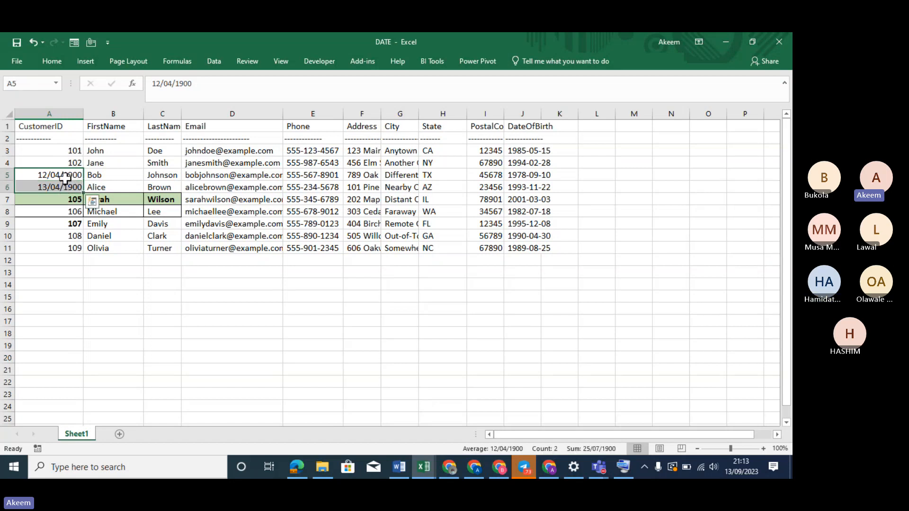
{"action": "left_click", "coordinate": [55, 61]}
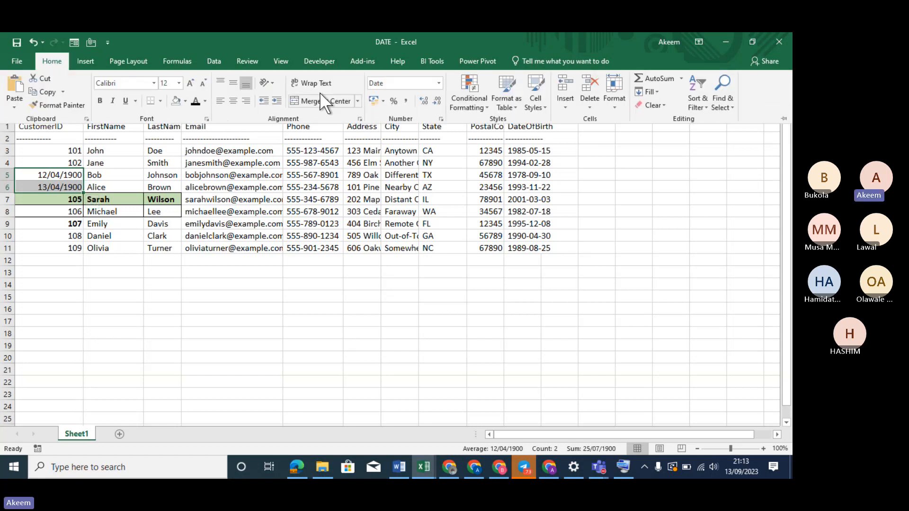
{"action": "left_click", "coordinate": [439, 117]}
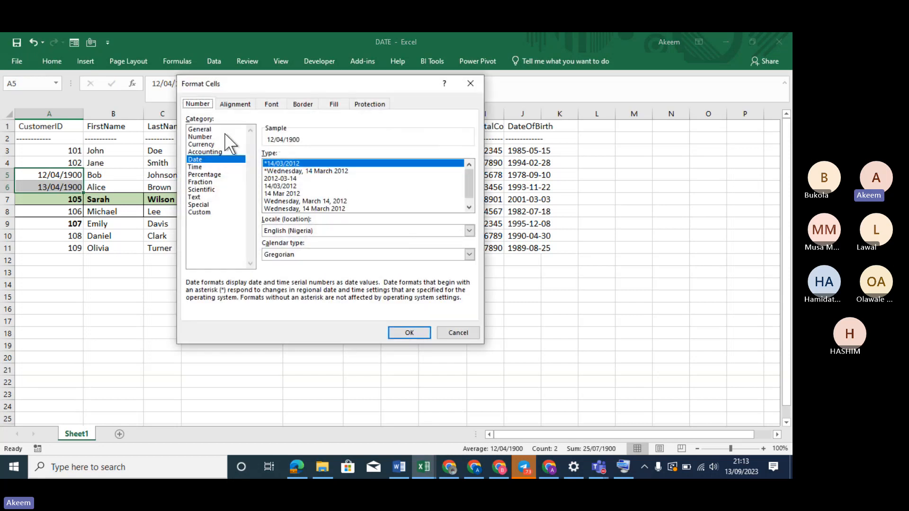
{"action": "left_click", "coordinate": [212, 129]}
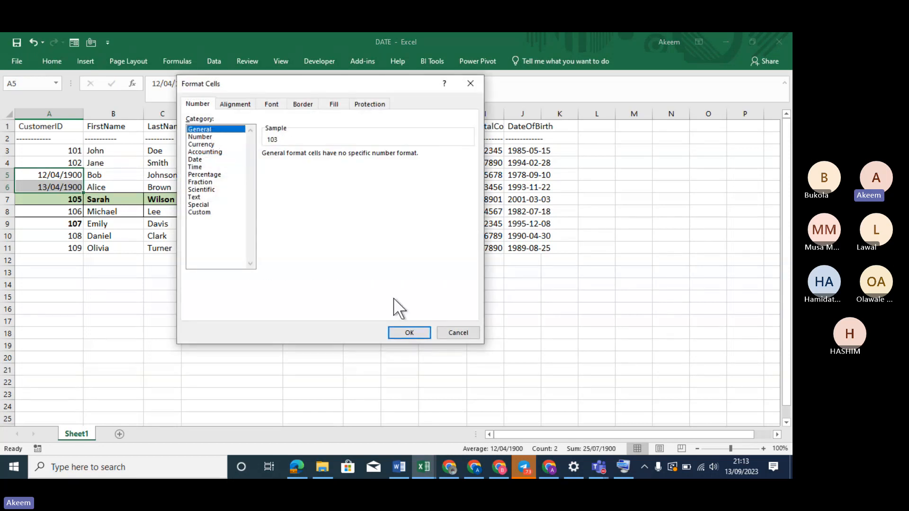
{"action": "left_click", "coordinate": [415, 334]}
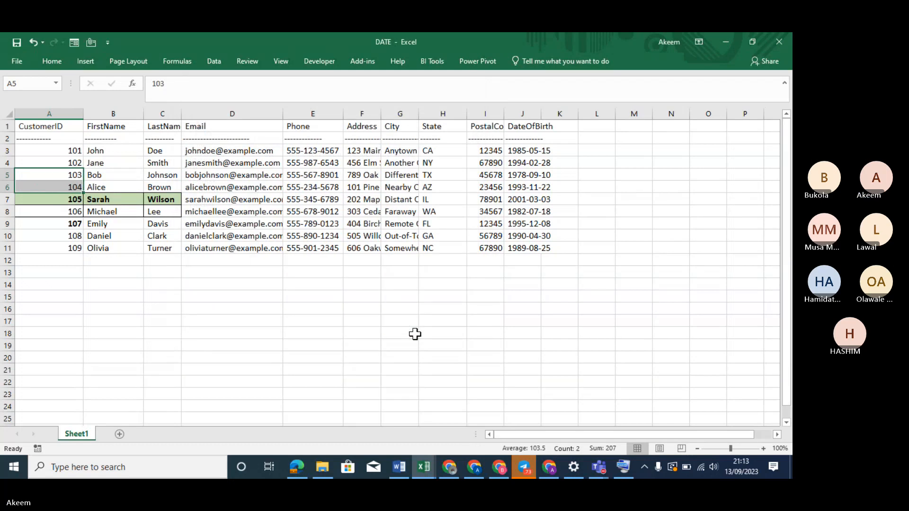
Step: Undo the General format on A5:A6 and compare these cells with the CustomerID entries above them
{"action": "left_click", "coordinate": [369, 343]}
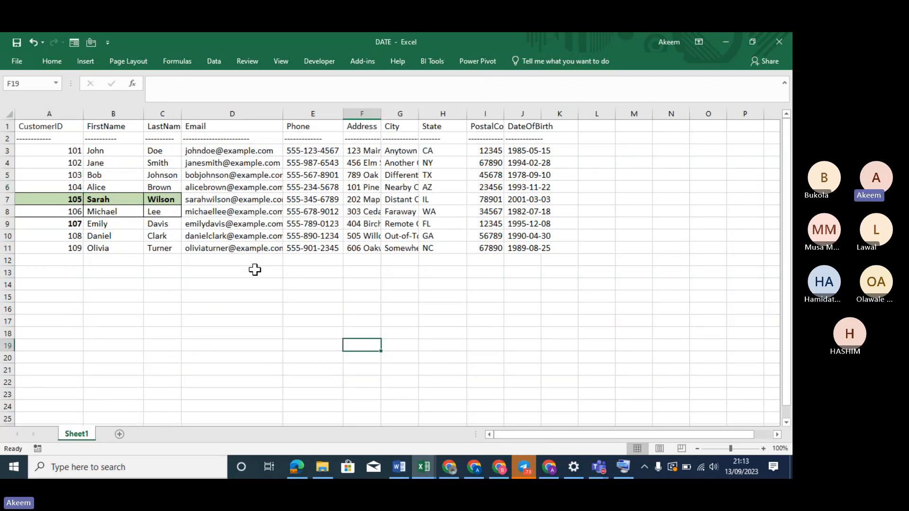
{"action": "key", "text": "ctrl+z"}
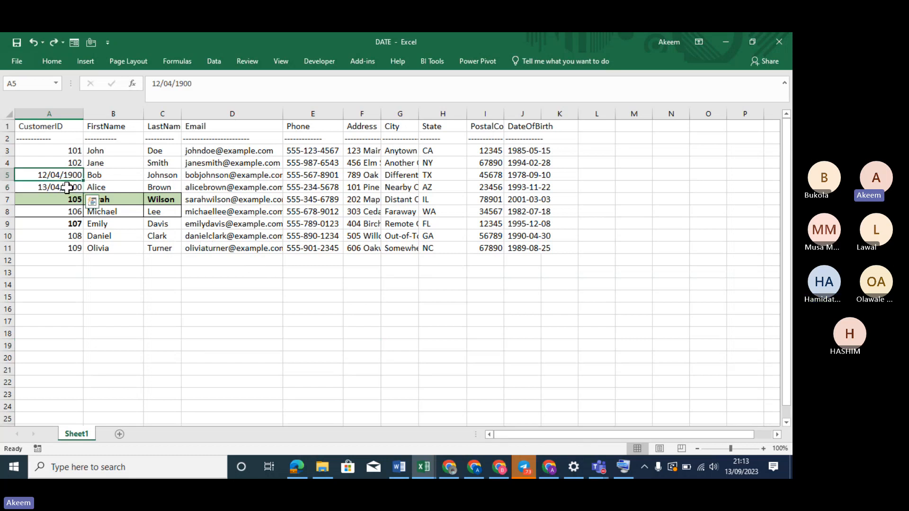
{"action": "left_click", "coordinate": [69, 150]}
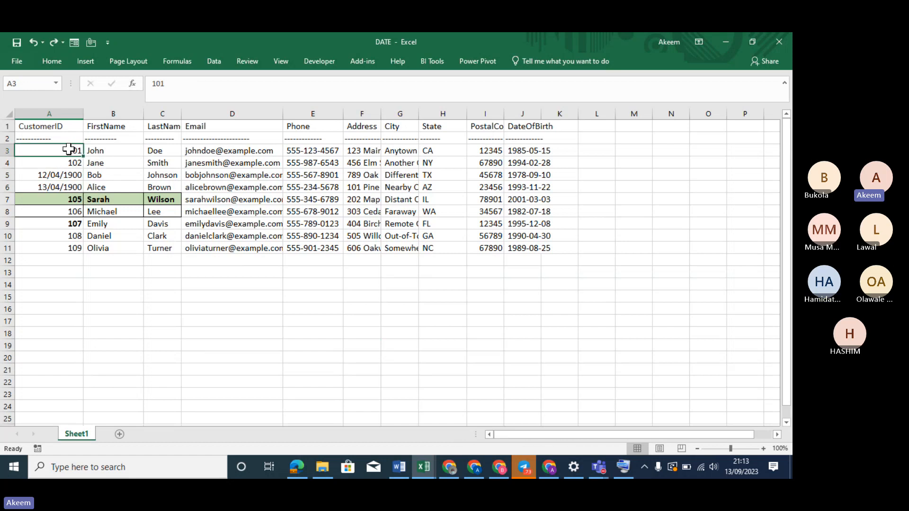
{"action": "left_click", "coordinate": [71, 162]}
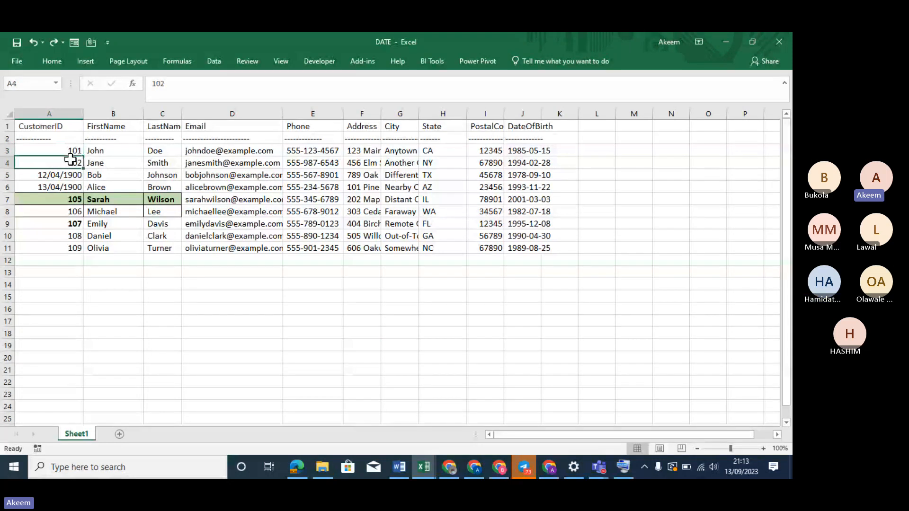
{"action": "left_click", "coordinate": [56, 125]}
{"action": "left_click_drag", "start_coordinate": [64, 177], "coordinate": [67, 188]}
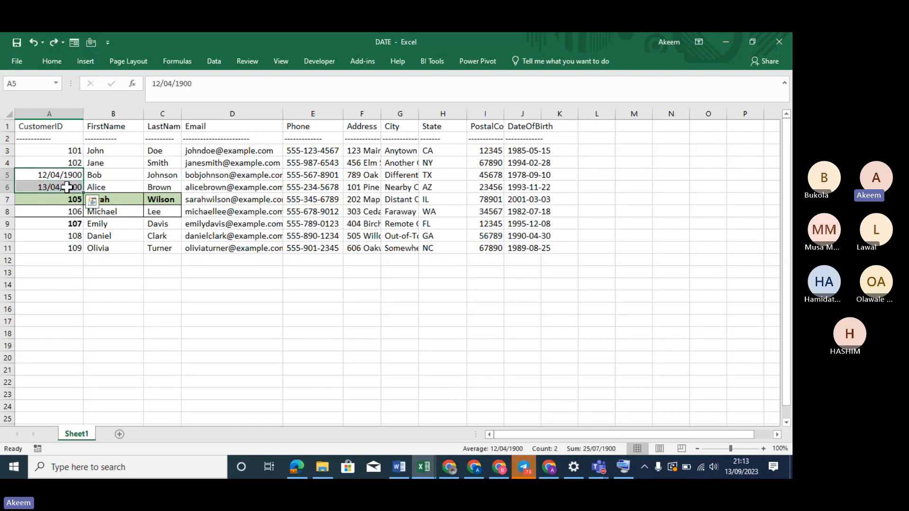
Step: Try copying the format of A3 onto the customer IDs shown as dates in A5:A6 with Format Painter, and undo it
{"action": "left_click", "coordinate": [70, 150]}
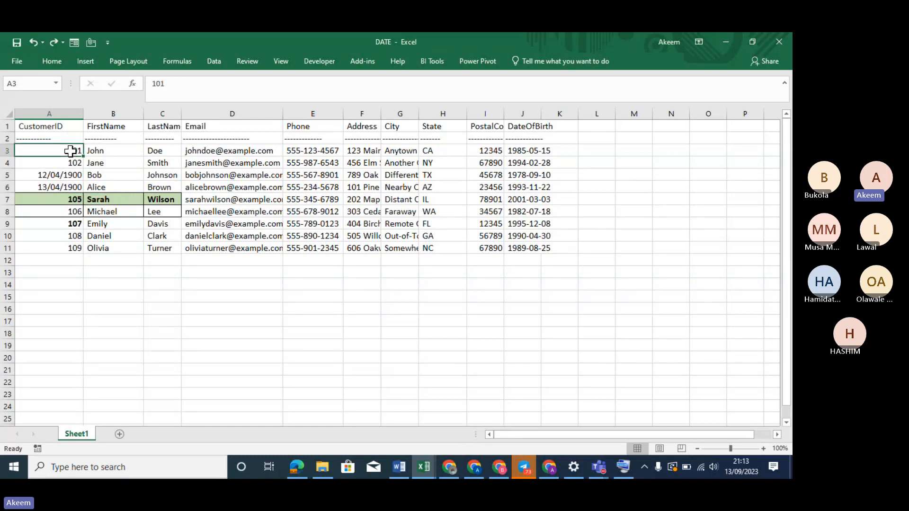
{"action": "left_click", "coordinate": [53, 66]}
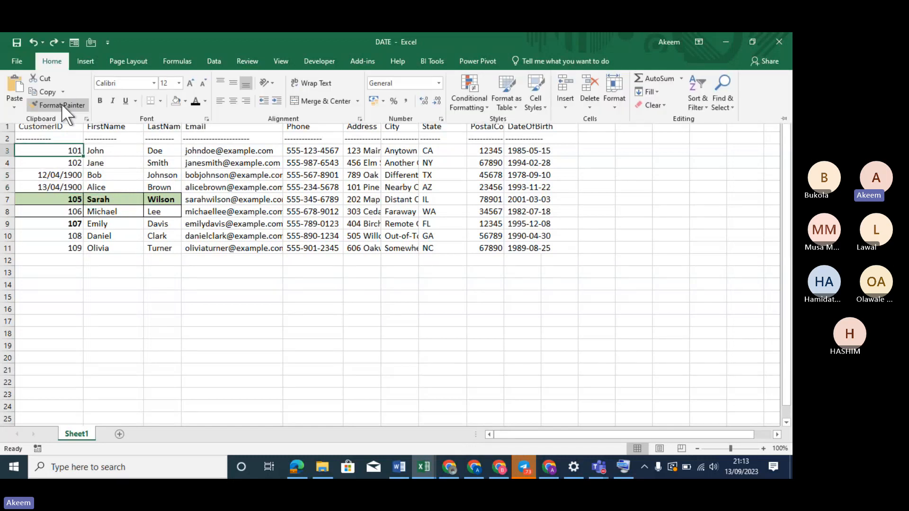
{"action": "left_click", "coordinate": [56, 105]}
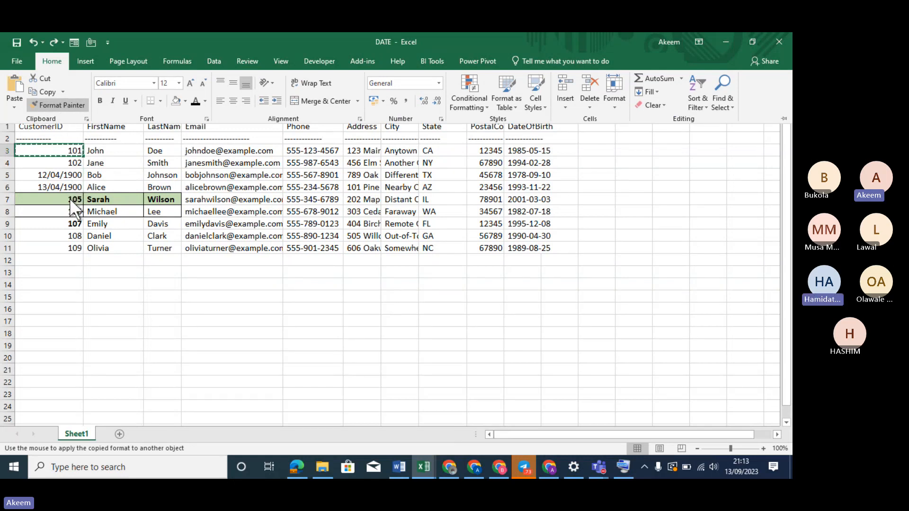
{"action": "left_click_drag", "start_coordinate": [66, 177], "coordinate": [66, 189]}
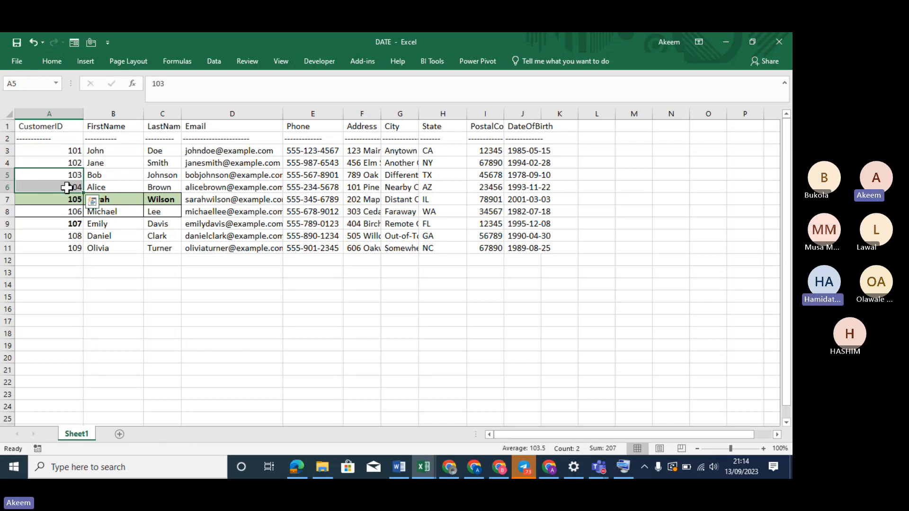
{"action": "left_click", "coordinate": [71, 152]}
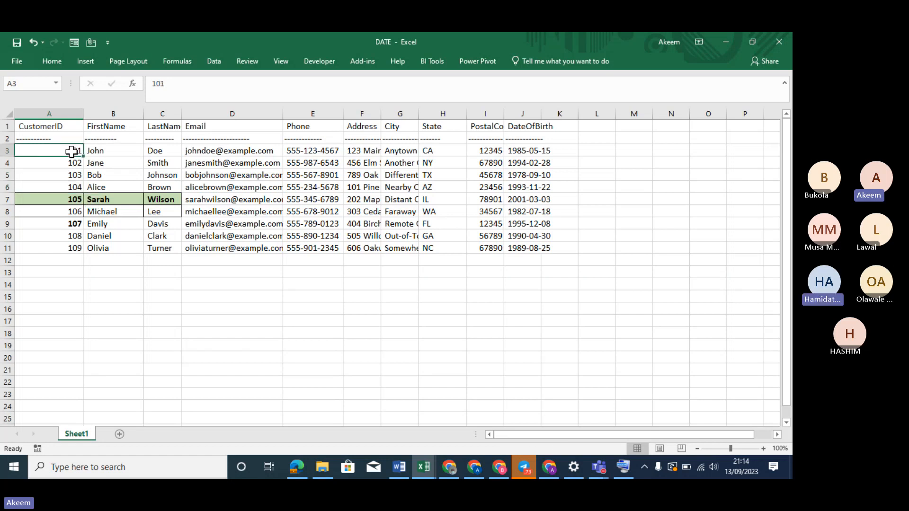
{"action": "key", "text": "ctrl+z"}
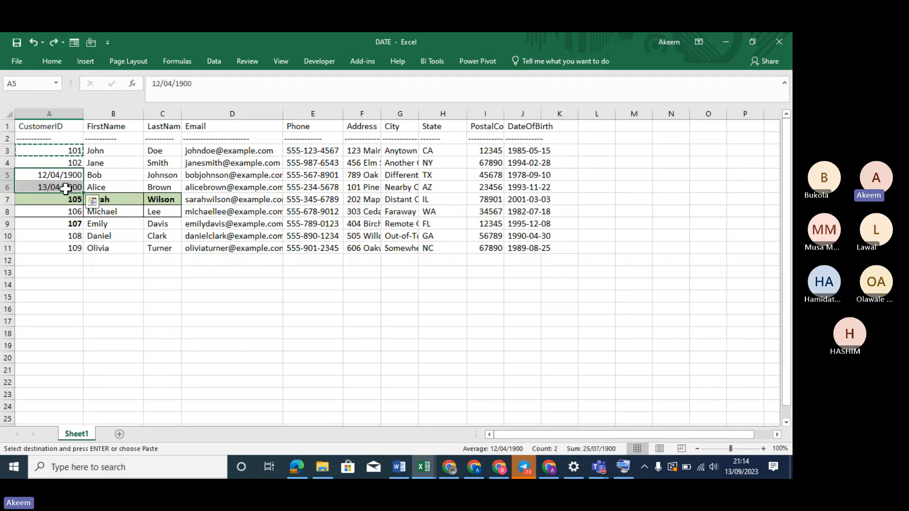
Step: Set the number format of the customer IDs in A5:A6 to General and check the IDs in A3:A11
{"action": "left_click", "coordinate": [53, 62]}
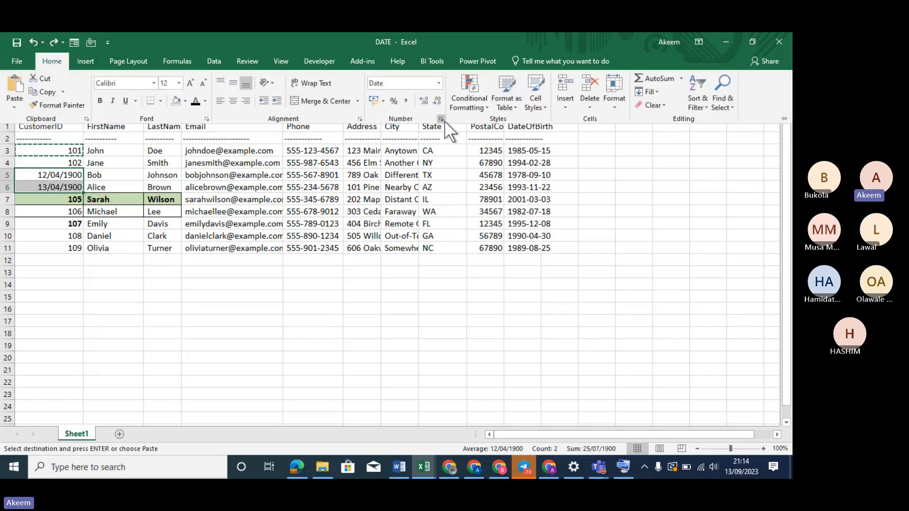
{"action": "key", "text": "Escape"}
{"action": "key", "text": "ctrl+1"}
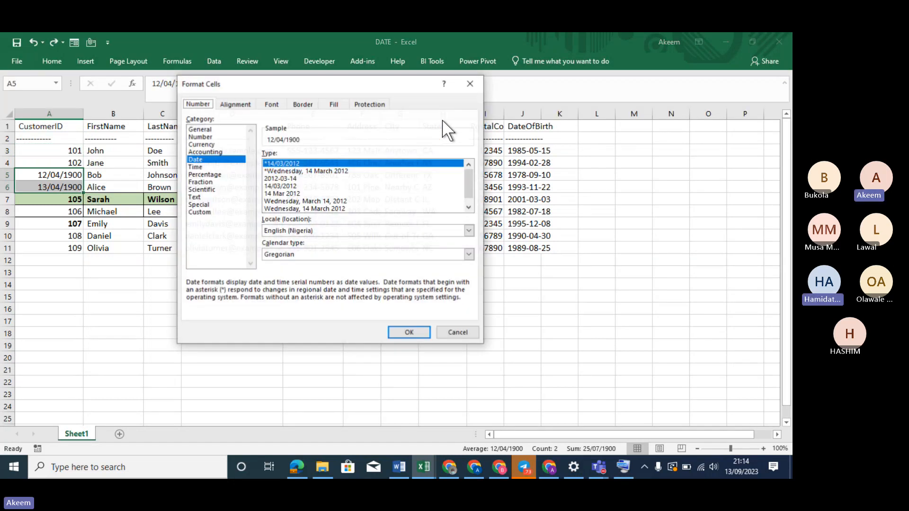
{"action": "left_click", "coordinate": [208, 128]}
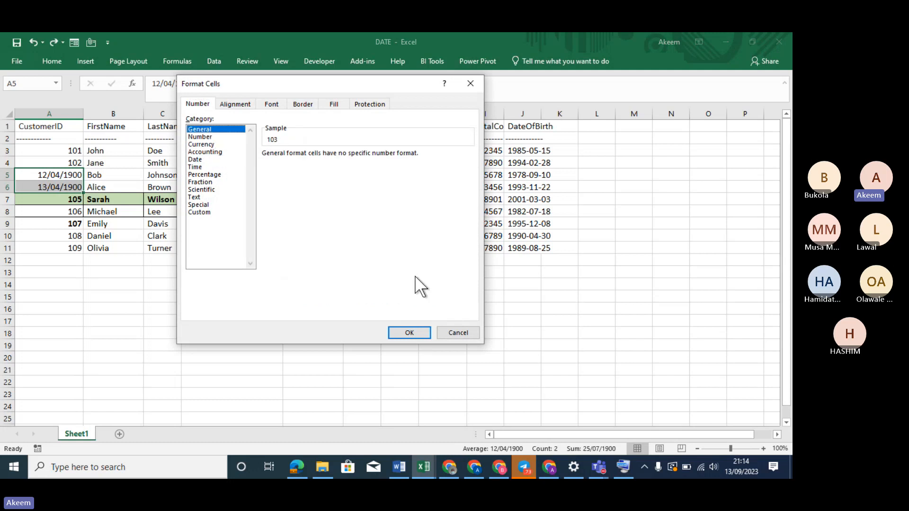
{"action": "left_click", "coordinate": [409, 333]}
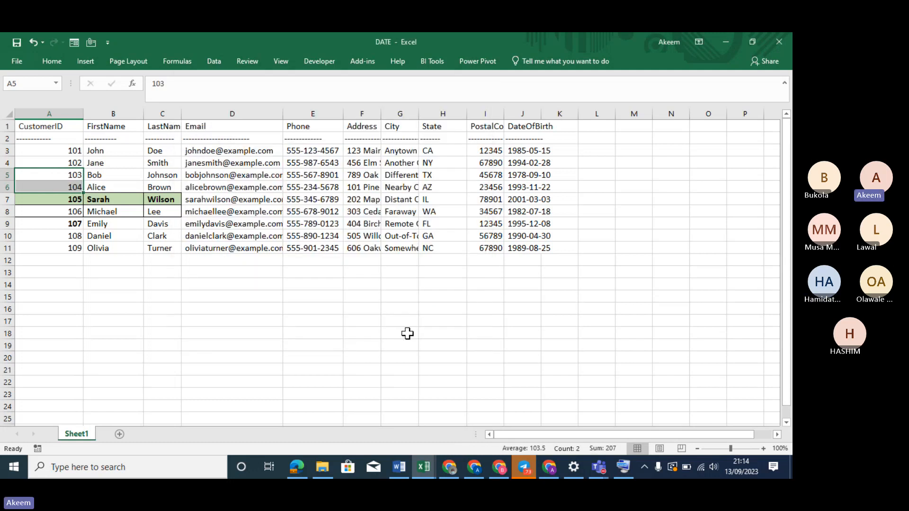
{"action": "left_click", "coordinate": [77, 184]}
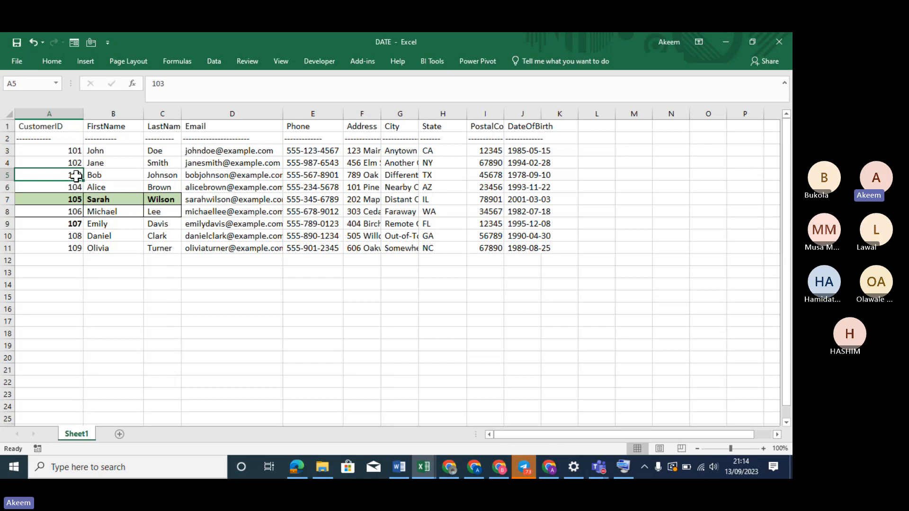
{"action": "left_click", "coordinate": [74, 152]}
{"action": "left_click_drag", "start_coordinate": [74, 152], "coordinate": [81, 246]}
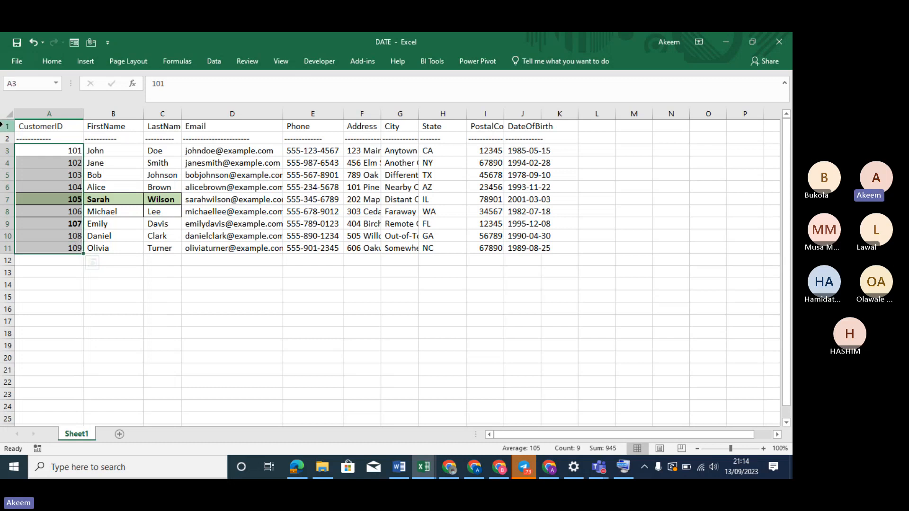
Step: Delete row 2, the row of dashes beneath the column headings
{"action": "left_click", "coordinate": [5, 138]}
{"action": "right_click", "coordinate": [5, 139]}
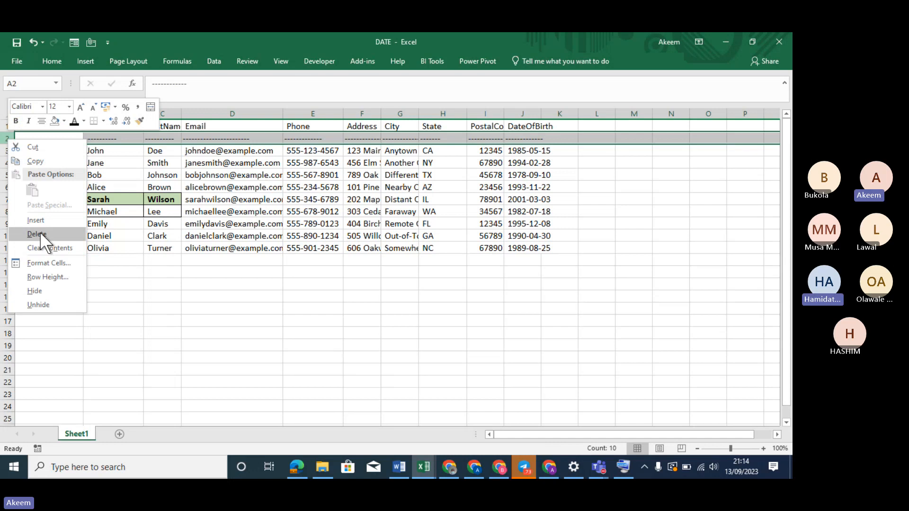
{"action": "left_click", "coordinate": [37, 233]}
{"action": "left_click", "coordinate": [171, 293]}
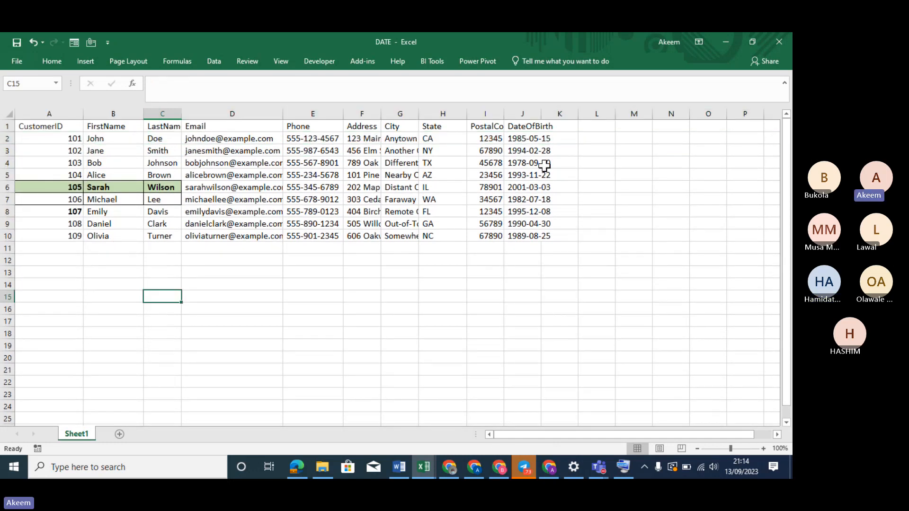
Step: Widen the DateOfBirth column and narrow the State and CustomerID columns
{"action": "left_click", "coordinate": [538, 137]}
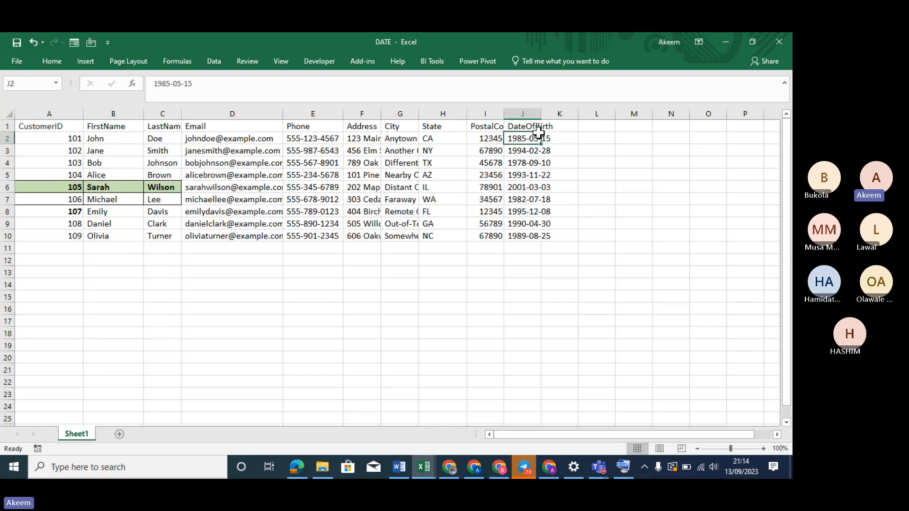
{"action": "left_click_drag", "start_coordinate": [540, 114], "coordinate": [595, 114]}
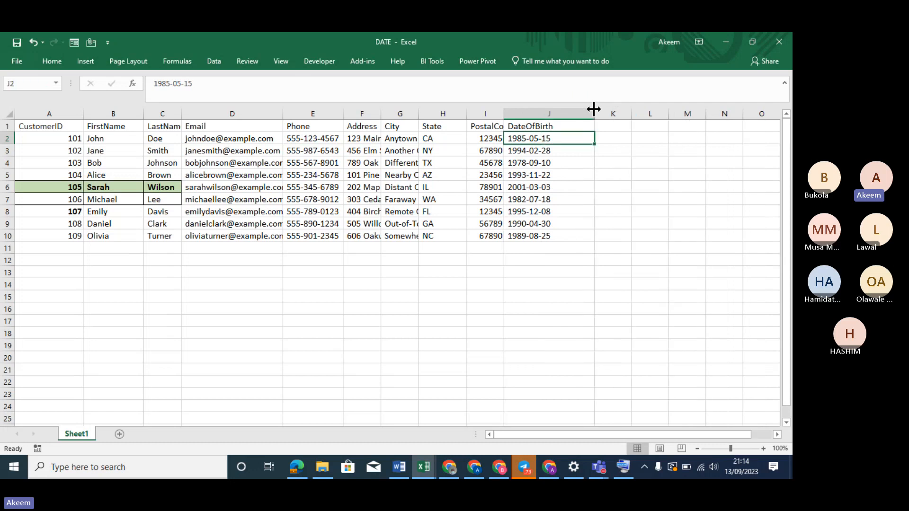
{"action": "left_click_drag", "start_coordinate": [547, 138], "coordinate": [547, 239]}
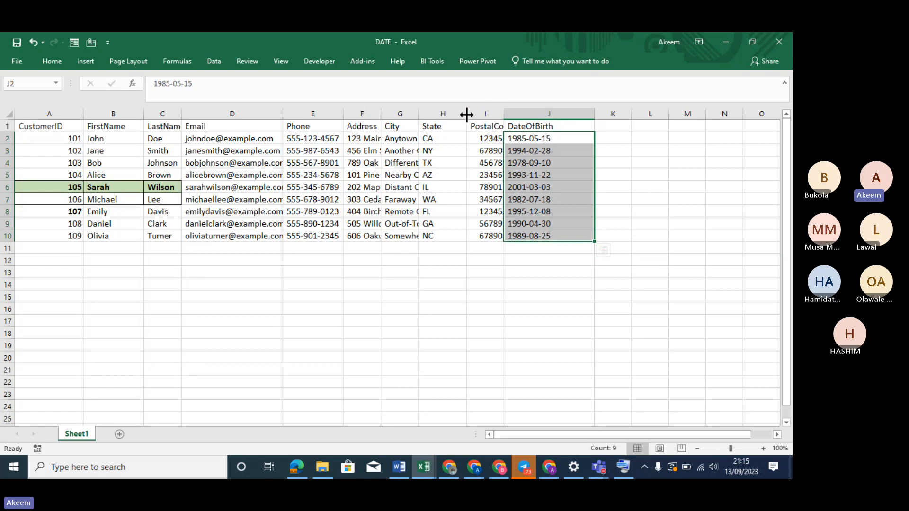
{"action": "left_click_drag", "start_coordinate": [467, 115], "coordinate": [448, 114]}
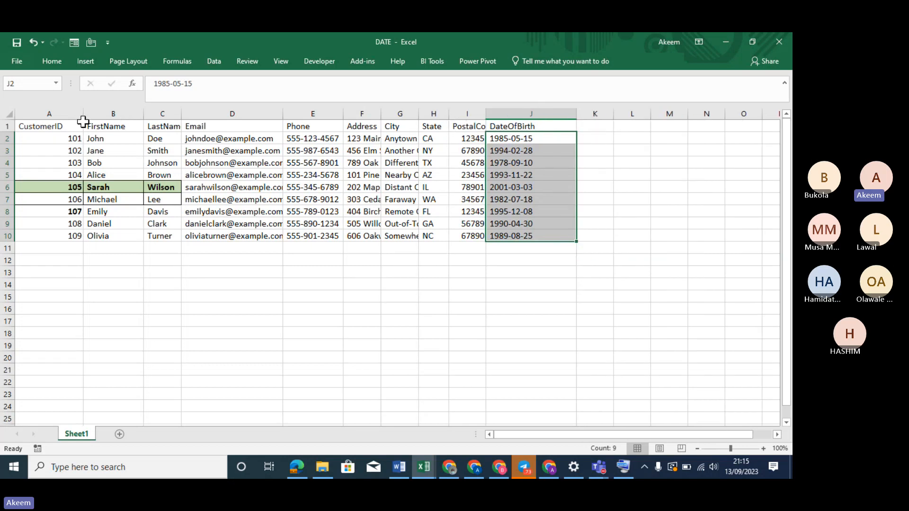
{"action": "left_click_drag", "start_coordinate": [83, 116], "coordinate": [69, 116]}
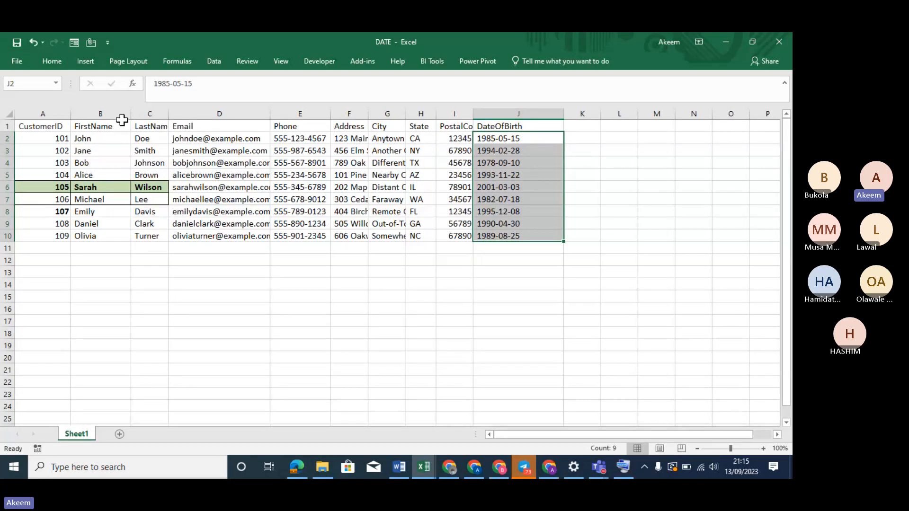
Step: Examine the FirstName and Phone columns and the DateOfBirth entries in J2:J10
{"action": "left_click", "coordinate": [97, 114]}
{"action": "left_click", "coordinate": [97, 111]}
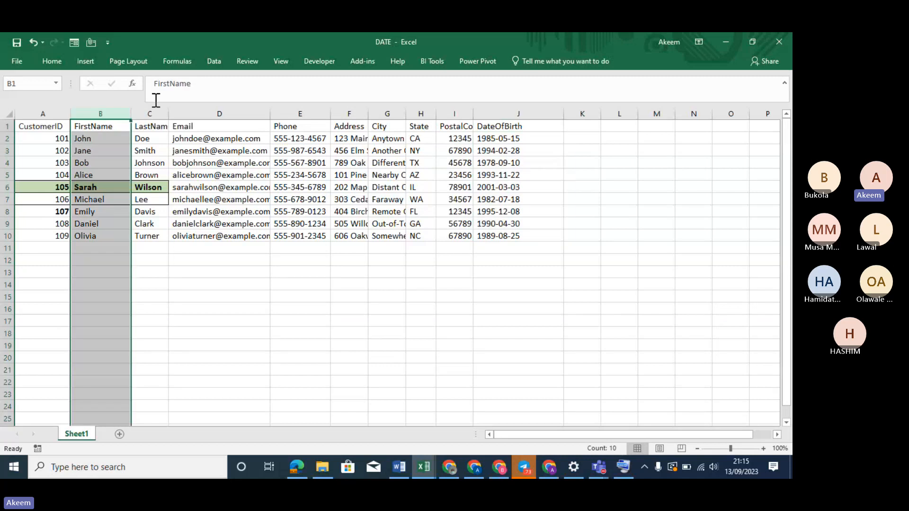
{"action": "left_click", "coordinate": [159, 94]}
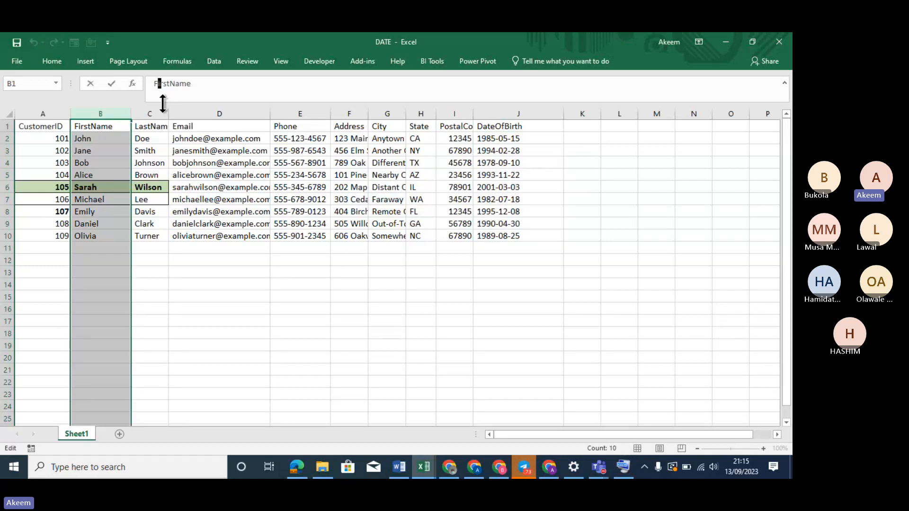
{"action": "left_click", "coordinate": [306, 108]}
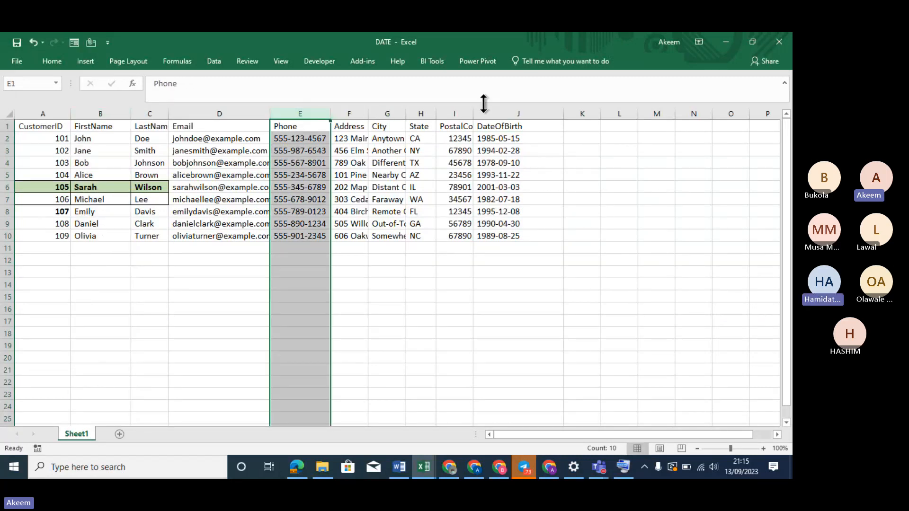
{"action": "left_click", "coordinate": [505, 114]}
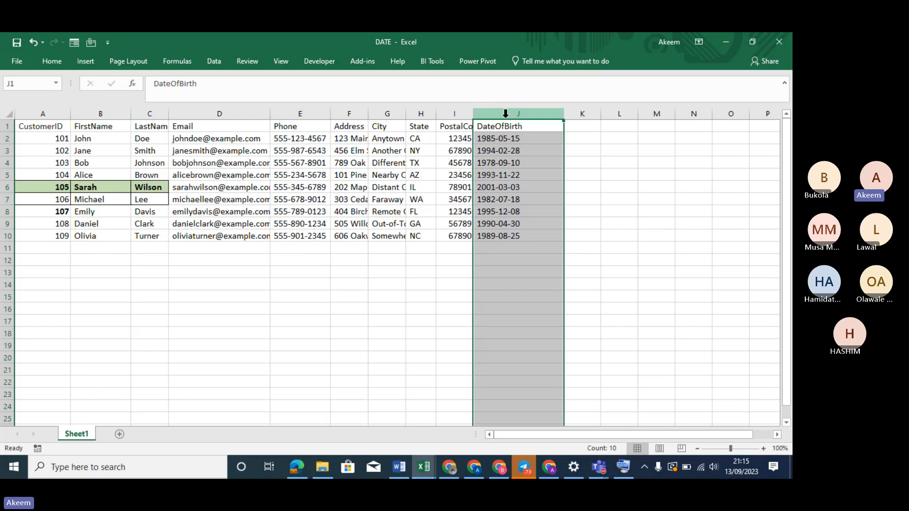
{"action": "left_click", "coordinate": [522, 141]}
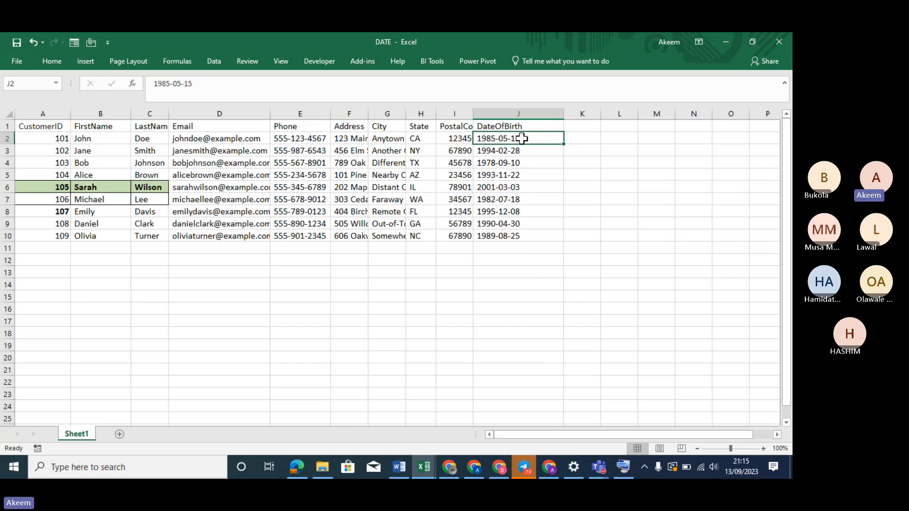
{"action": "left_click_drag", "start_coordinate": [522, 139], "coordinate": [521, 233]}
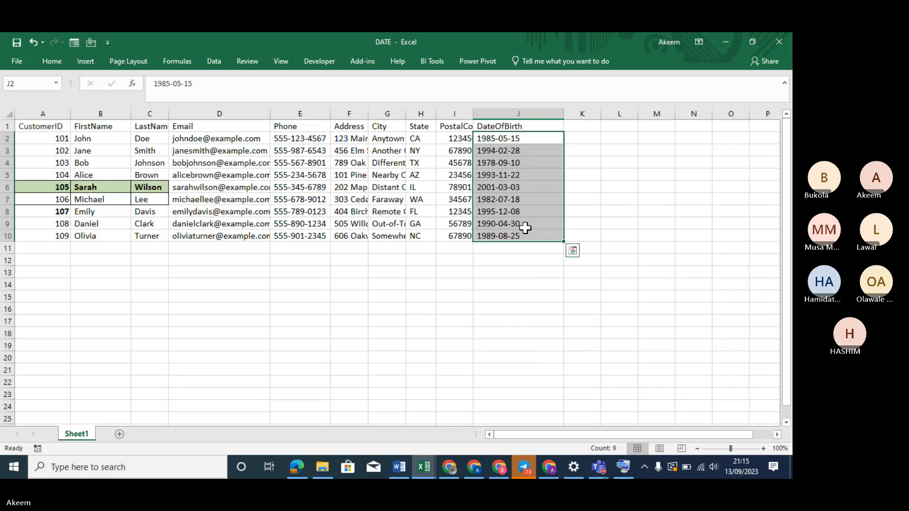
{"action": "left_click", "coordinate": [588, 138]}
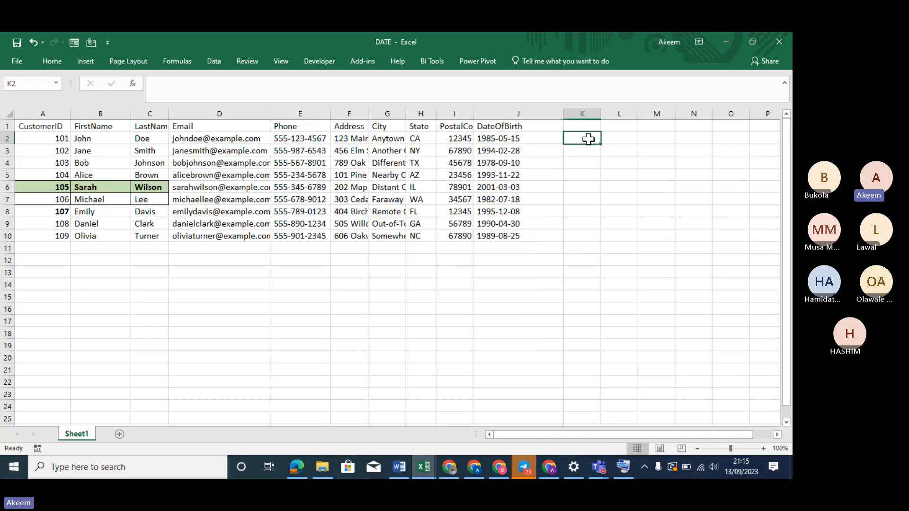
{"action": "left_click", "coordinate": [530, 113]}
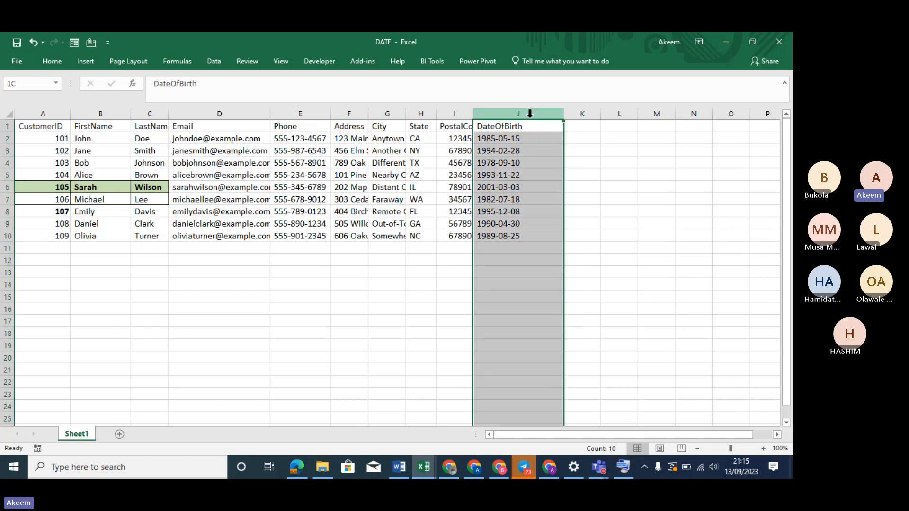
Step: Format the DateOfBirth entries in J2:J10 as Date with the type *14/03/2012
{"action": "left_click", "coordinate": [526, 140]}
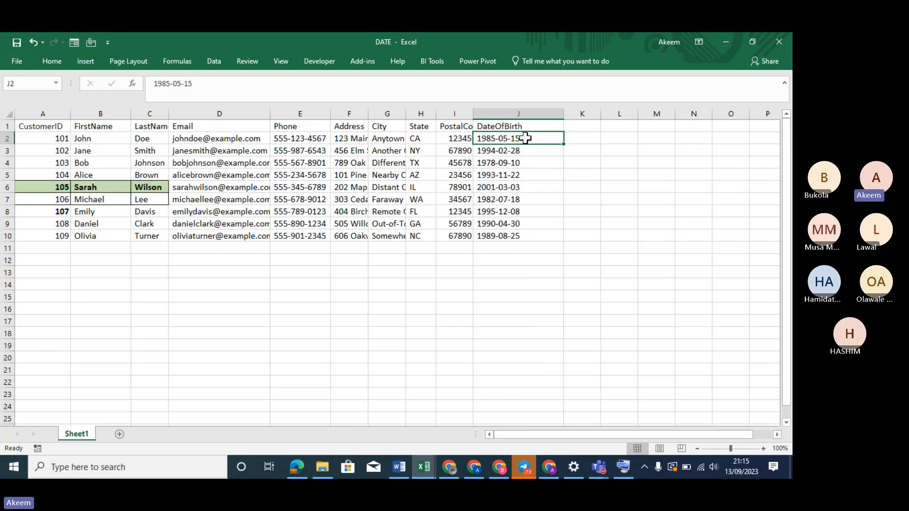
{"action": "left_click_drag", "start_coordinate": [525, 138], "coordinate": [521, 234]}
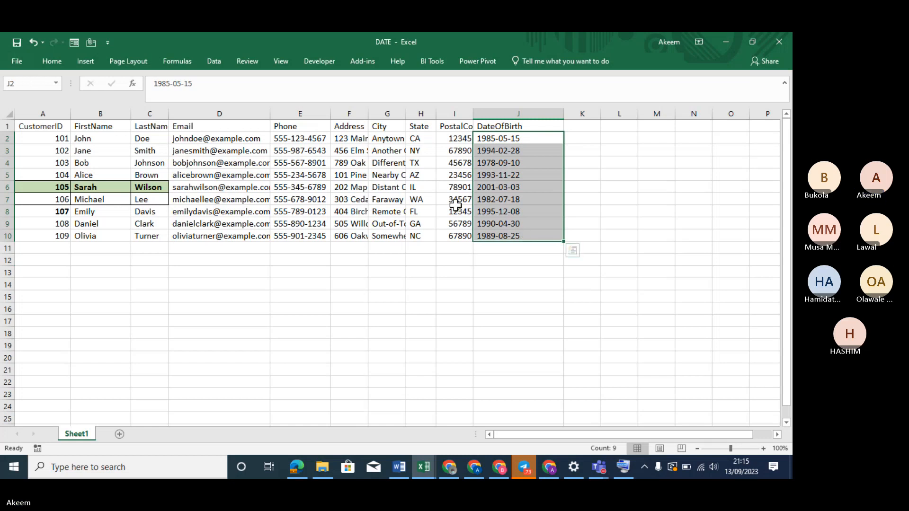
{"action": "key", "text": "ctrl+1"}
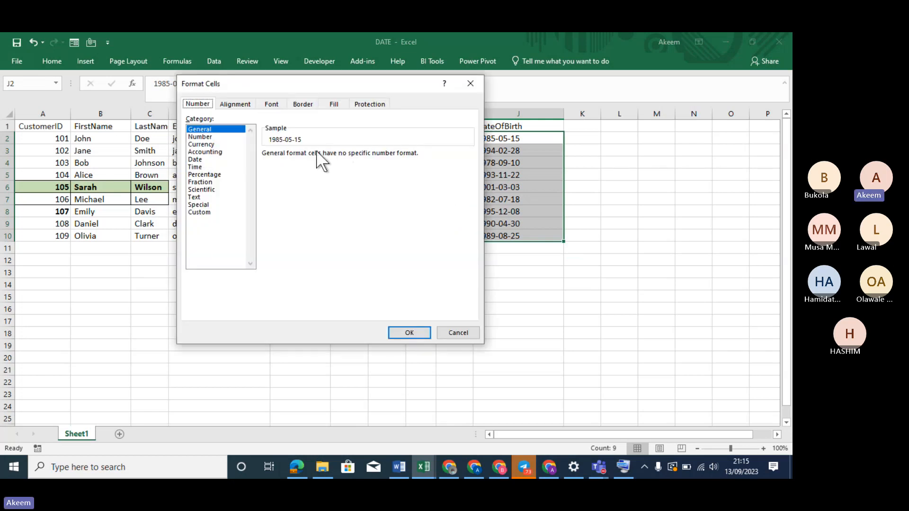
{"action": "left_click", "coordinate": [200, 159]}
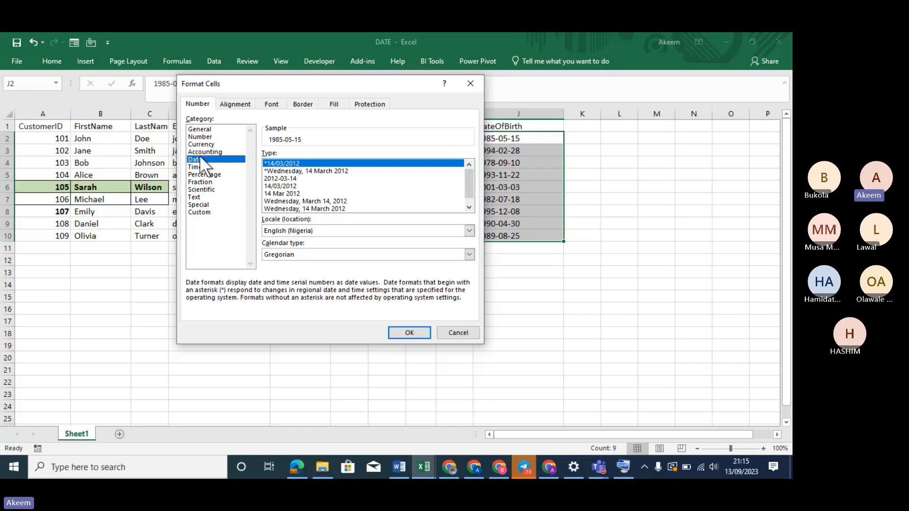
{"action": "left_click", "coordinate": [410, 333]}
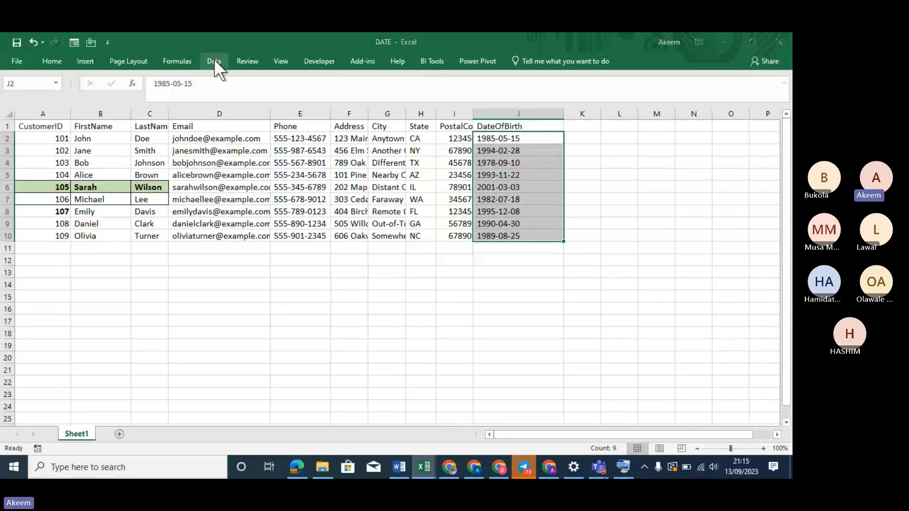
Step: Change the date type of the DateOfBirth entries in J2:J10 to 14 Mar 2012 and check cell J6
{"action": "key", "text": "ctrl+1"}
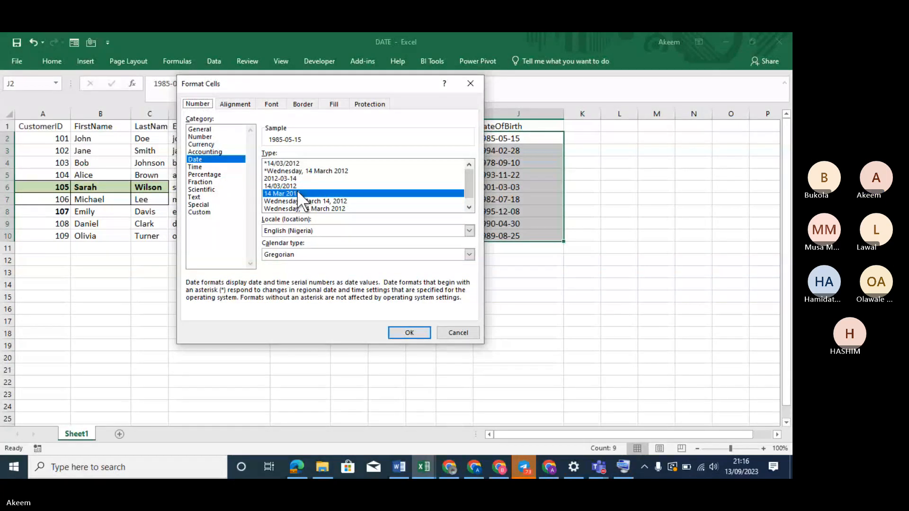
{"action": "left_click", "coordinate": [390, 334]}
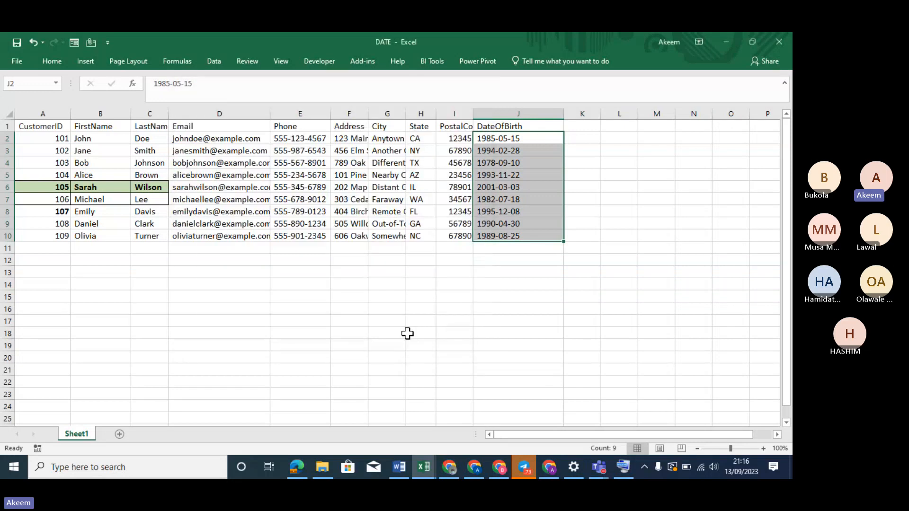
{"action": "left_click", "coordinate": [518, 185]}
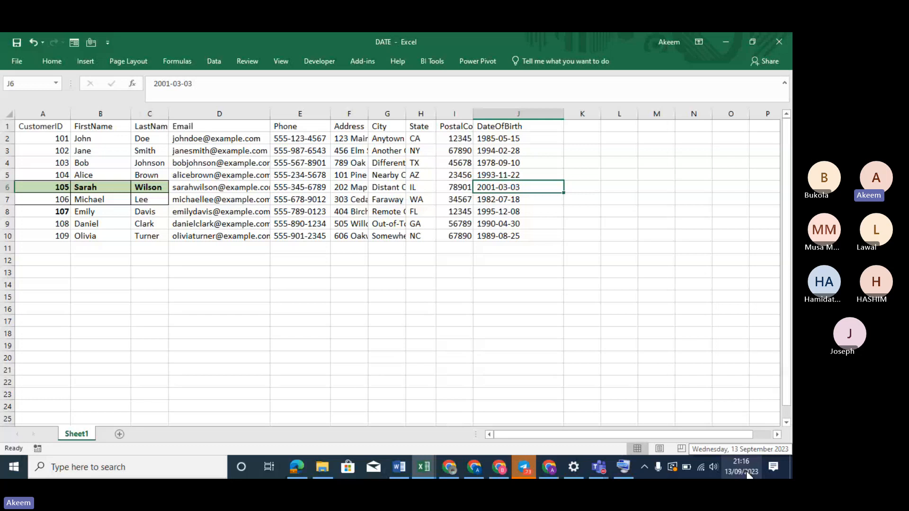
{"action": "left_click", "coordinate": [502, 139]}
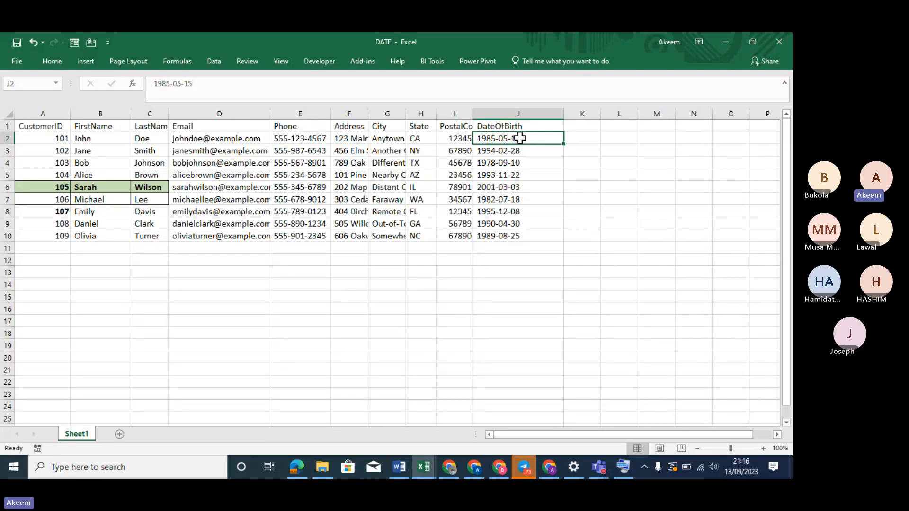
{"action": "left_click_drag", "start_coordinate": [520, 138], "coordinate": [595, 359]}
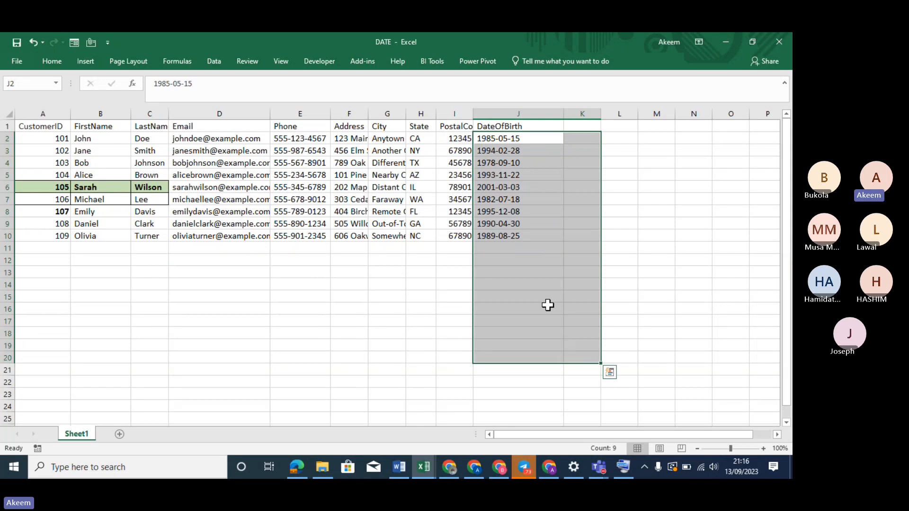
{"action": "left_click", "coordinate": [508, 138]}
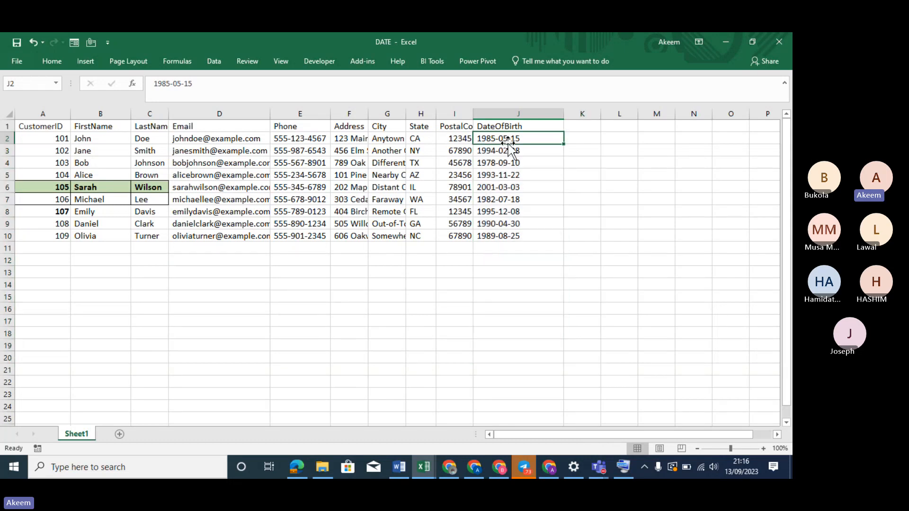
{"action": "left_click_drag", "start_coordinate": [506, 137], "coordinate": [512, 235]}
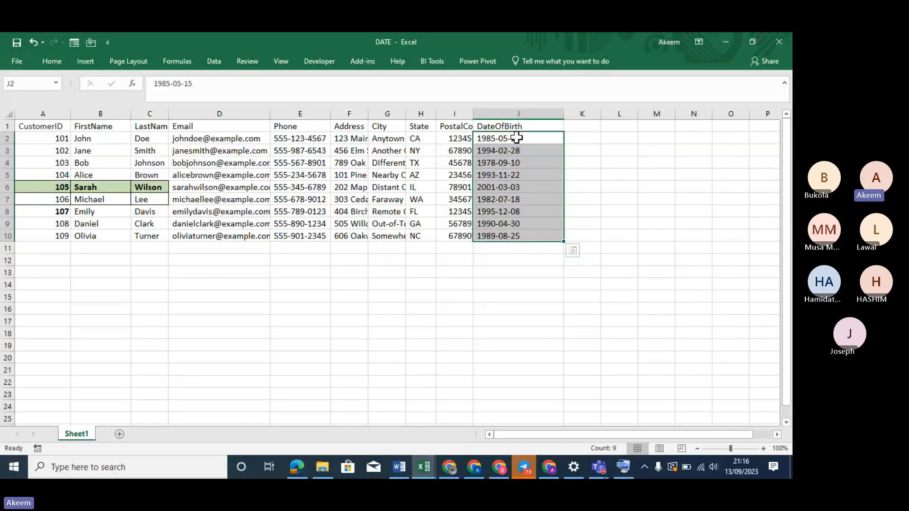
{"action": "left_click", "coordinate": [215, 62]}
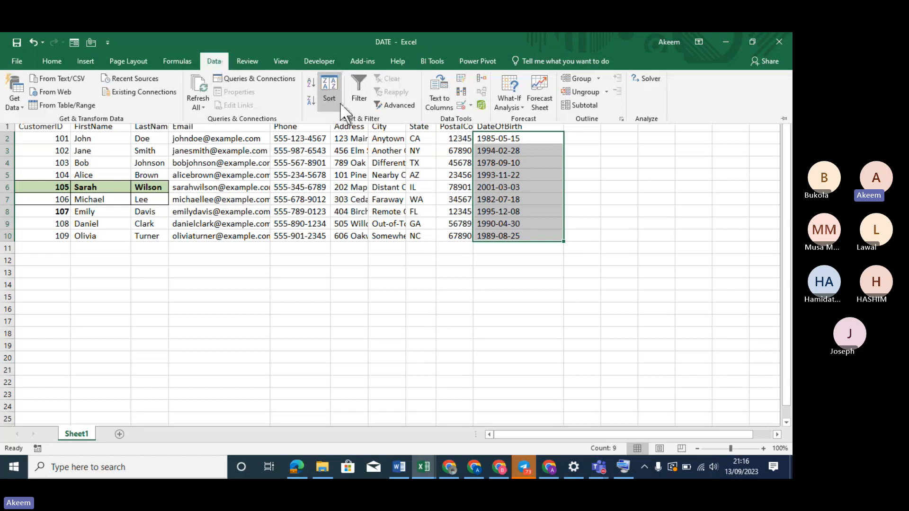
{"action": "left_click", "coordinate": [436, 106]}
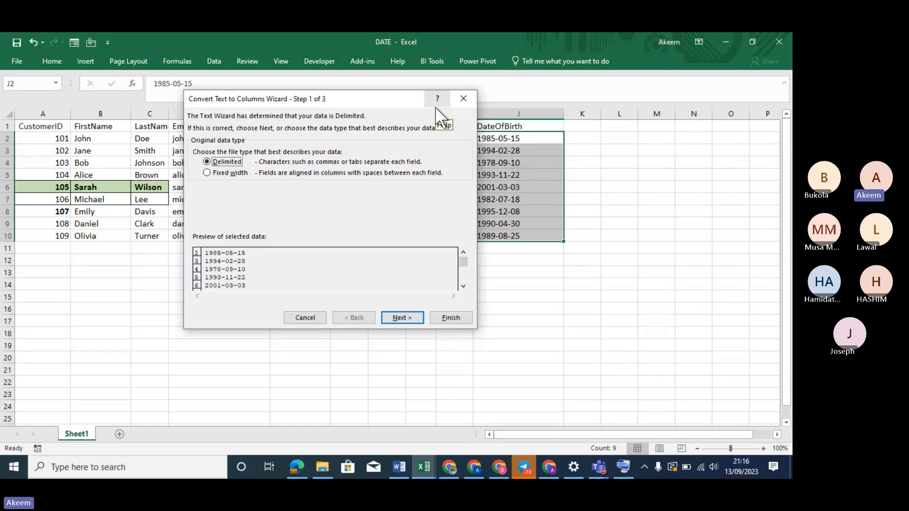
{"action": "left_click", "coordinate": [462, 99]}
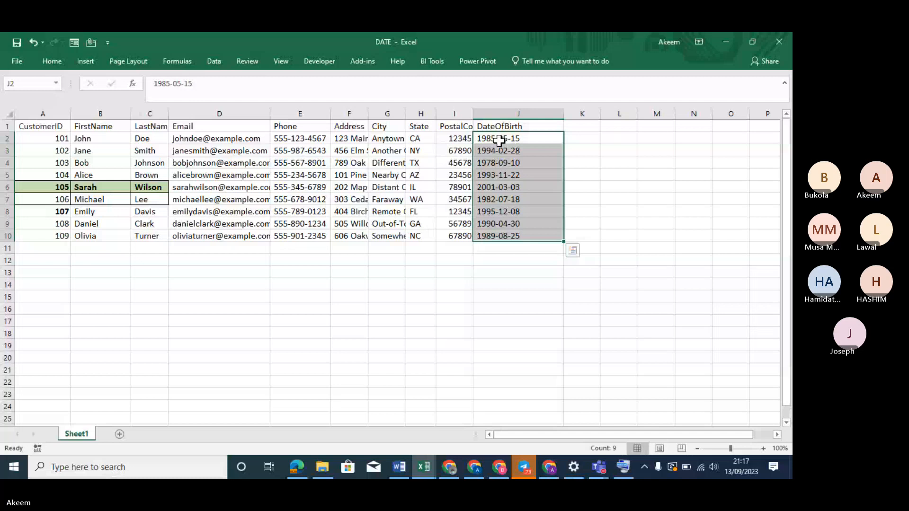
Step: Enter YMD in cell K2 as a note of the date order used in J2:J10
{"action": "left_click_drag", "start_coordinate": [499, 140], "coordinate": [512, 232]}
{"action": "left_click", "coordinate": [582, 138]}
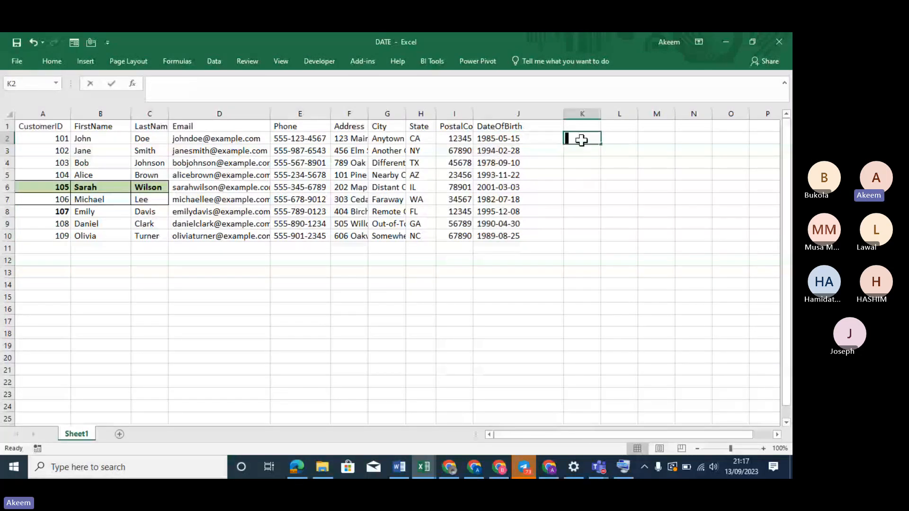
{"action": "type", "text": "Y"}
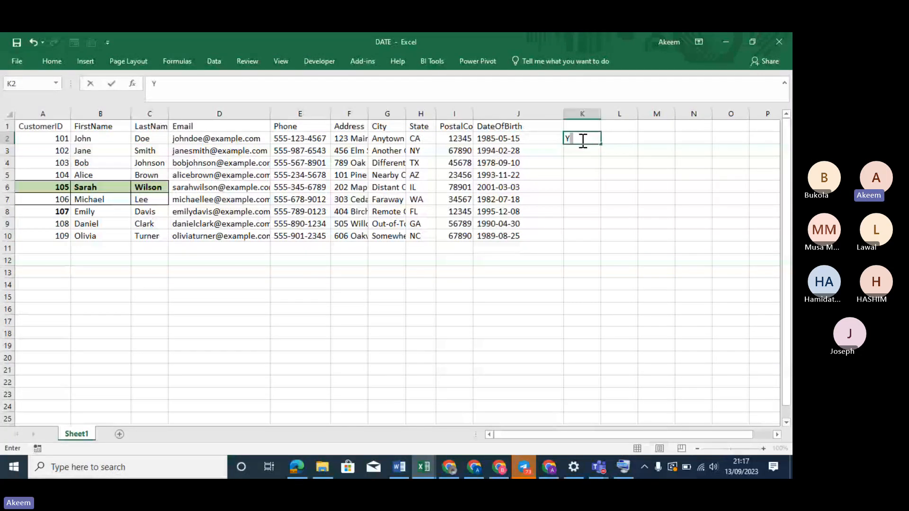
{"action": "type", "text": "M"}
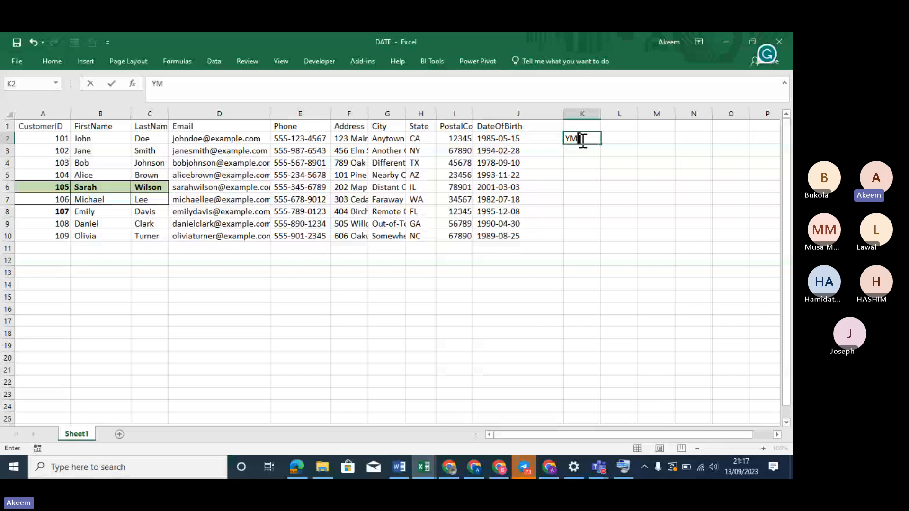
{"action": "type", "text": "D"}
{"action": "key", "text": "Return"}
{"action": "left_click", "coordinate": [580, 141]}
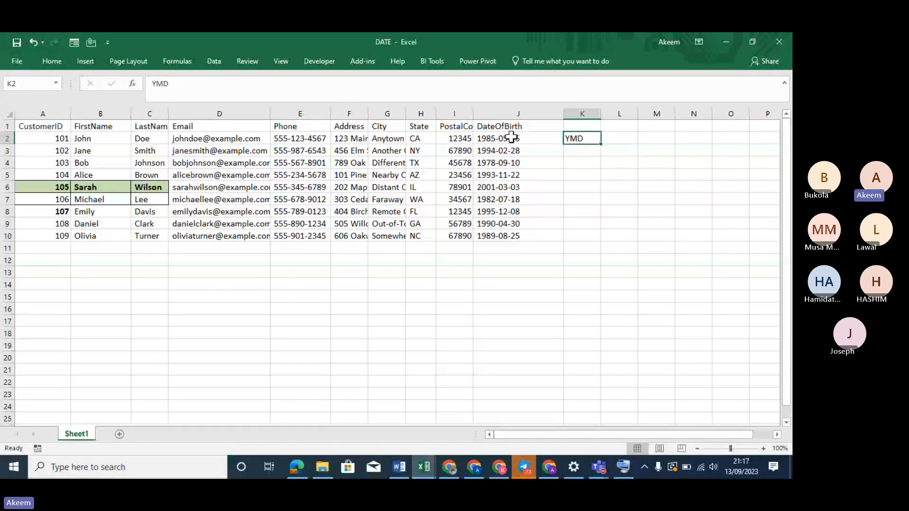
Step: Convert the DateOfBirth entries in J2:J10 to real dates using Text to Columns with the Date format YMD
{"action": "left_click_drag", "start_coordinate": [511, 137], "coordinate": [518, 229]}
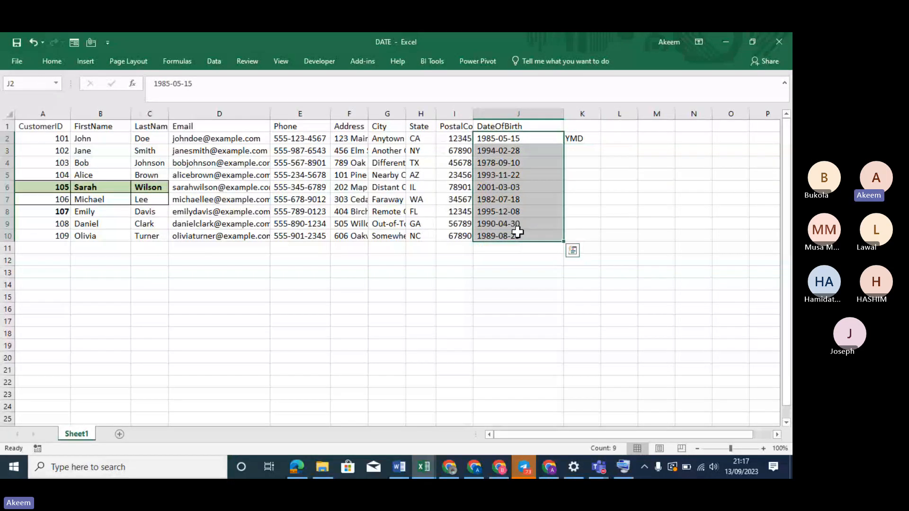
{"action": "left_click", "coordinate": [212, 60]}
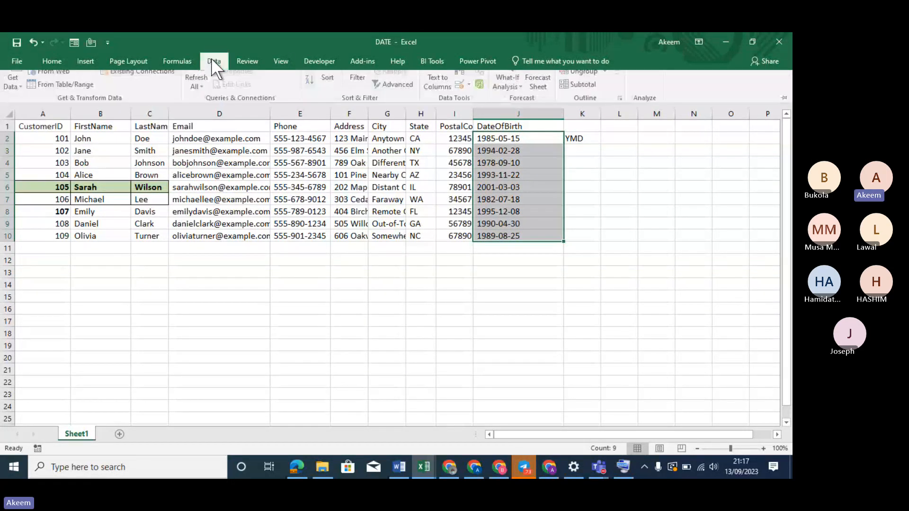
{"action": "left_click", "coordinate": [437, 82]}
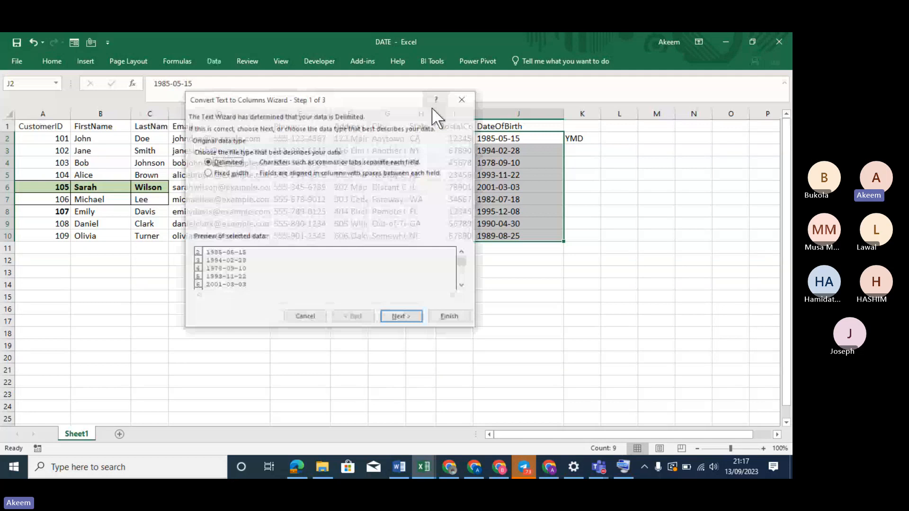
{"action": "left_click", "coordinate": [407, 314]}
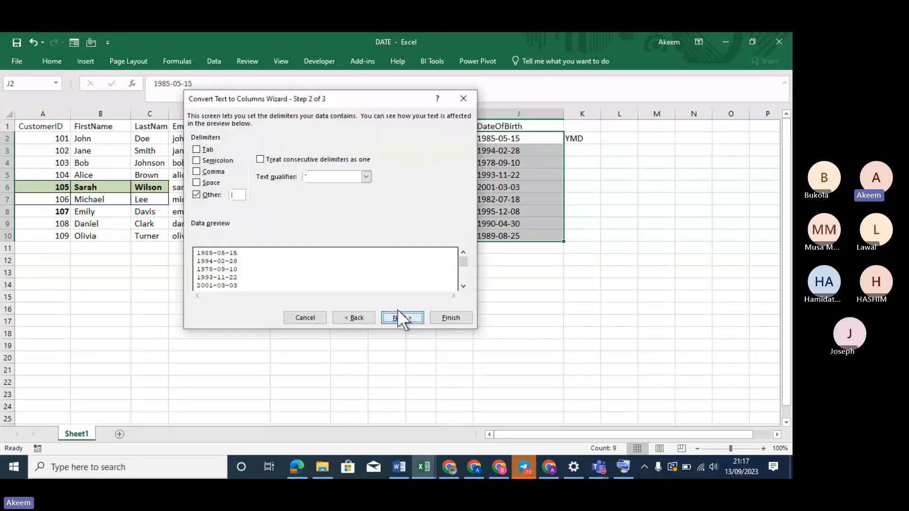
{"action": "left_click", "coordinate": [405, 316]}
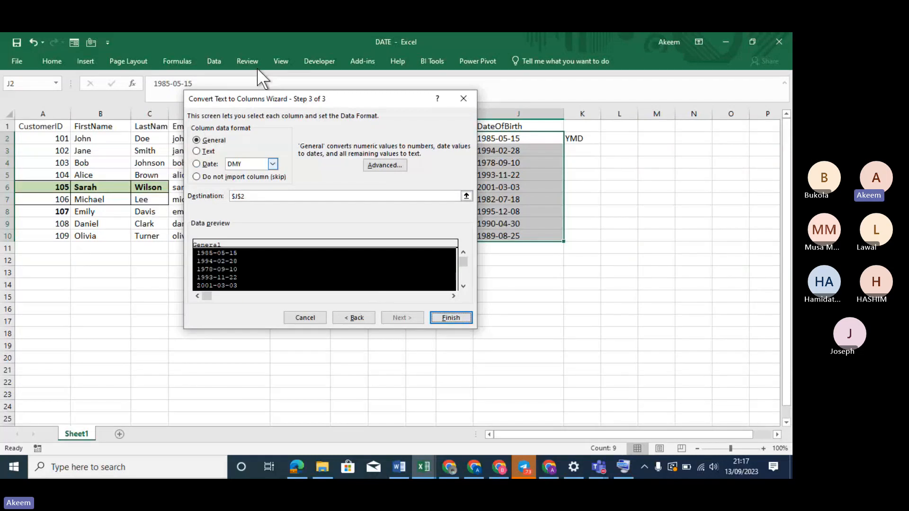
{"action": "left_click", "coordinate": [203, 165]}
{"action": "left_click", "coordinate": [272, 166]}
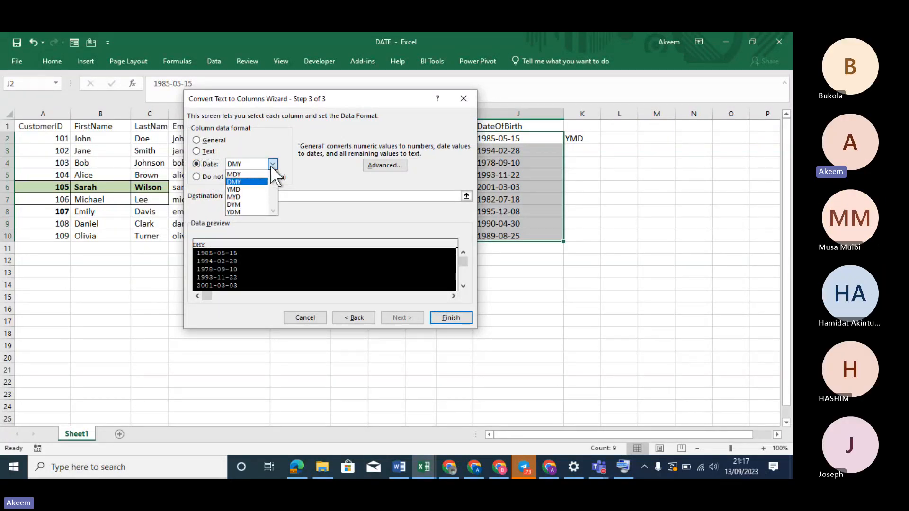
{"action": "left_click", "coordinate": [246, 190]}
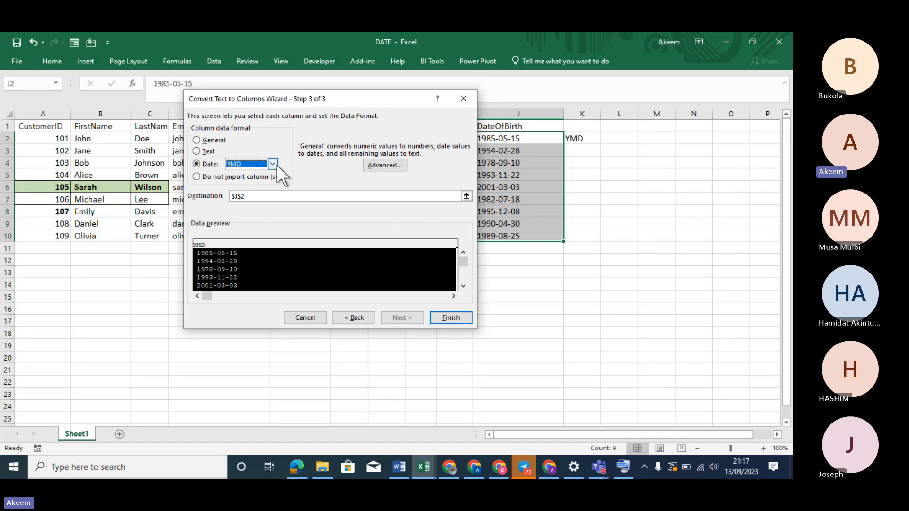
{"action": "left_click", "coordinate": [448, 319]}
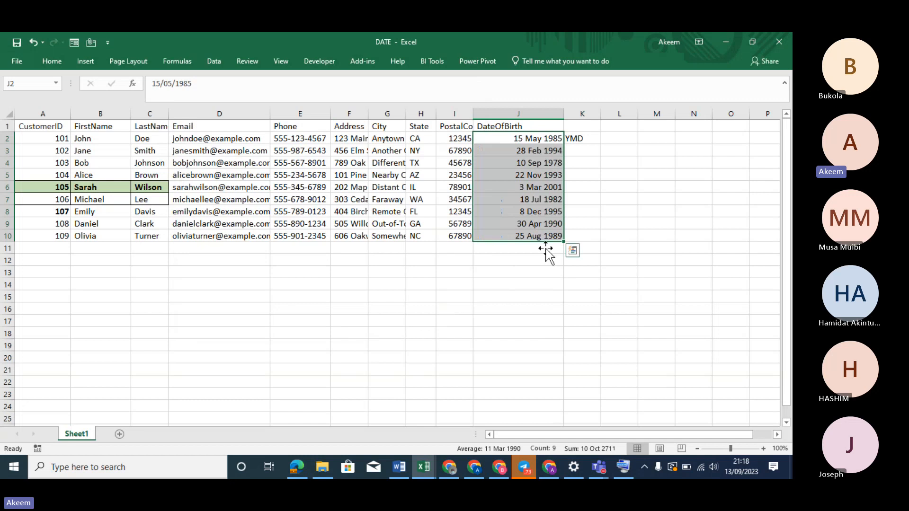
Step: Clear the YMD note from cell K2 and check the converted date in J10
{"action": "left_click", "coordinate": [655, 271]}
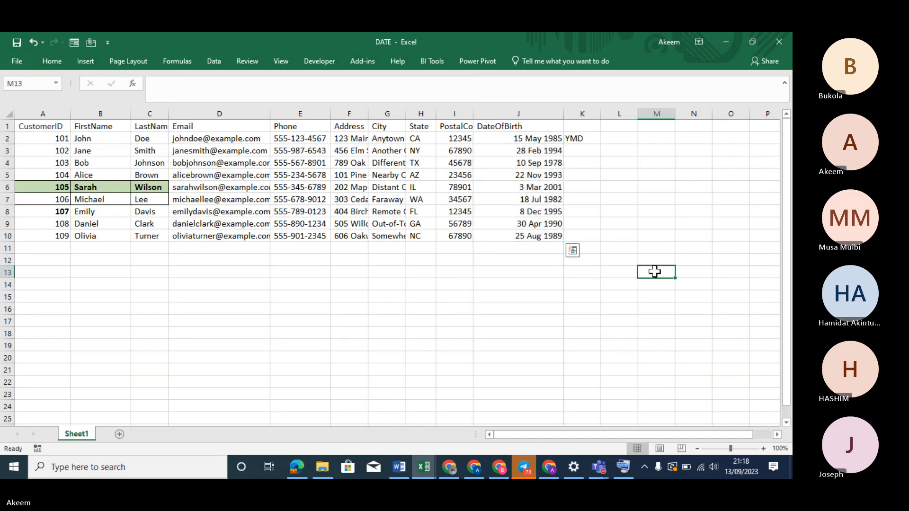
{"action": "left_click", "coordinate": [587, 142]}
{"action": "key", "text": "Delete"}
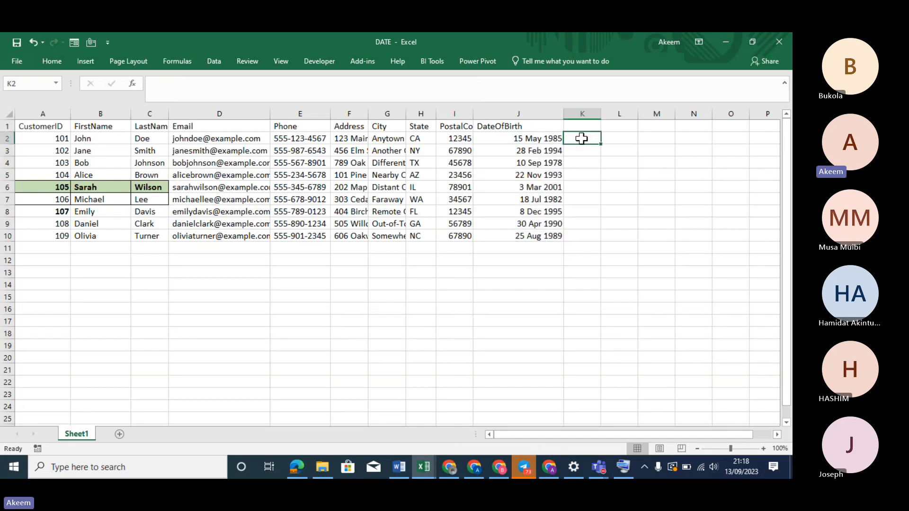
{"action": "left_click", "coordinate": [554, 233]}
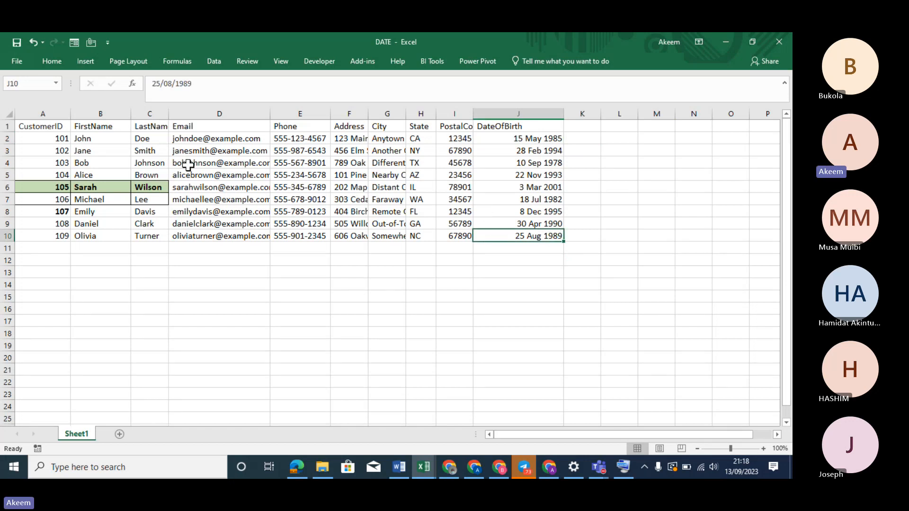
Step: Undo the K2 note edits, the Text to Columns date conversion and the date formatting of the DateOfBirth column
{"action": "key", "text": "ctrl+z"}
{"action": "key", "text": "ctrl+z"}
{"action": "key", "text": "ctrl+z"}
{"action": "key", "text": "ctrl+z"}
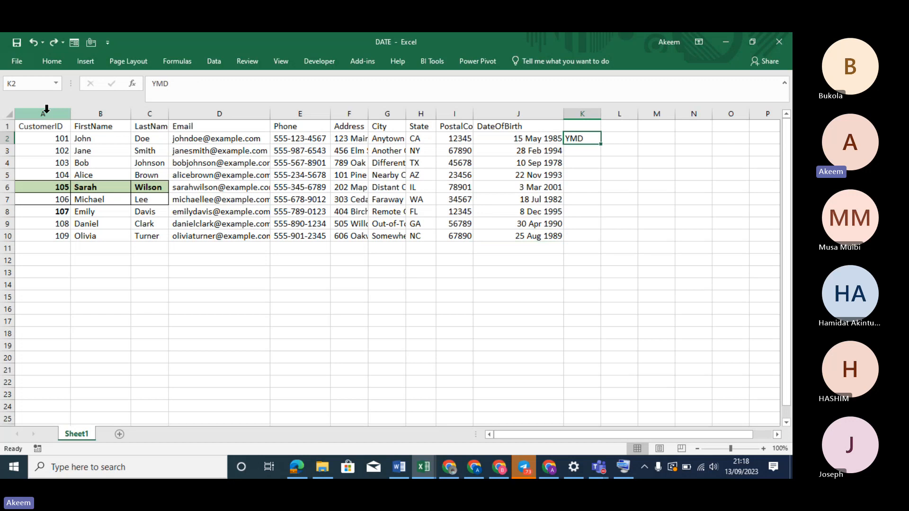
{"action": "key", "text": "ctrl+z"}
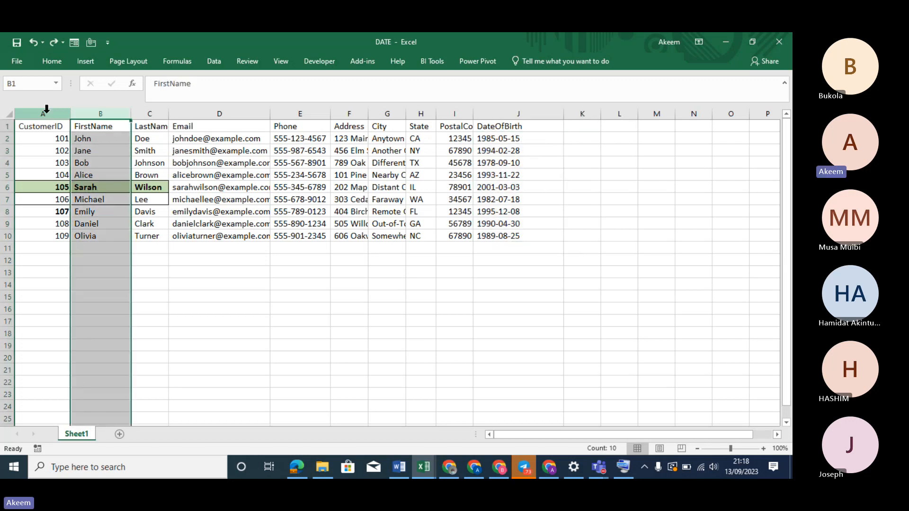
{"action": "left_click", "coordinate": [177, 284]}
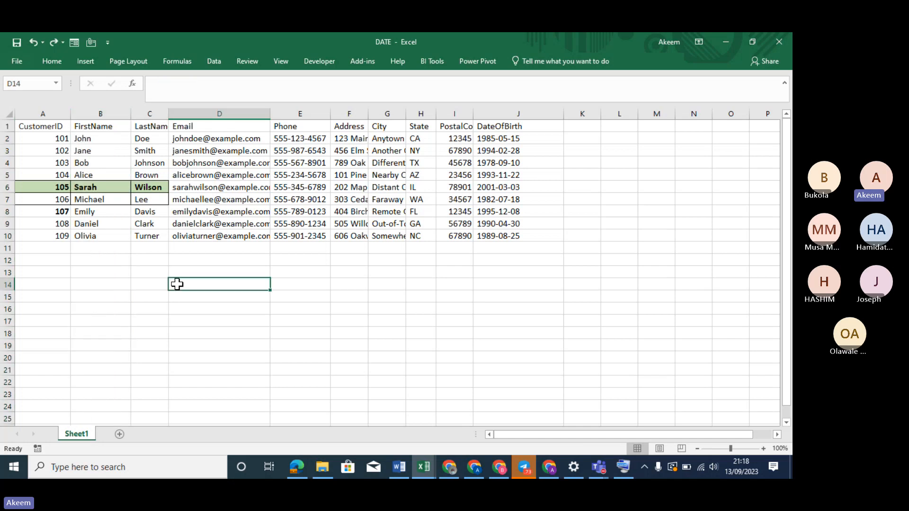
Step: Undo the column width changes and earlier cleanup edits back to the unsplit pipe-separated records in column A
{"action": "key", "text": "ctrl+z"}
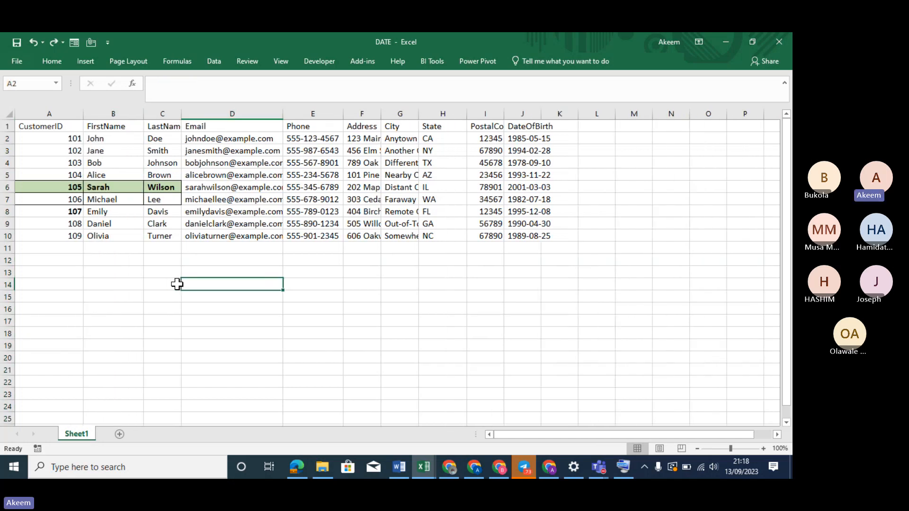
{"action": "key", "text": "ctrl+z"}
{"action": "key", "text": "ctrl+z"}
{"action": "key", "text": "ctrl+z"}
{"action": "key", "text": "ctrl+z"}
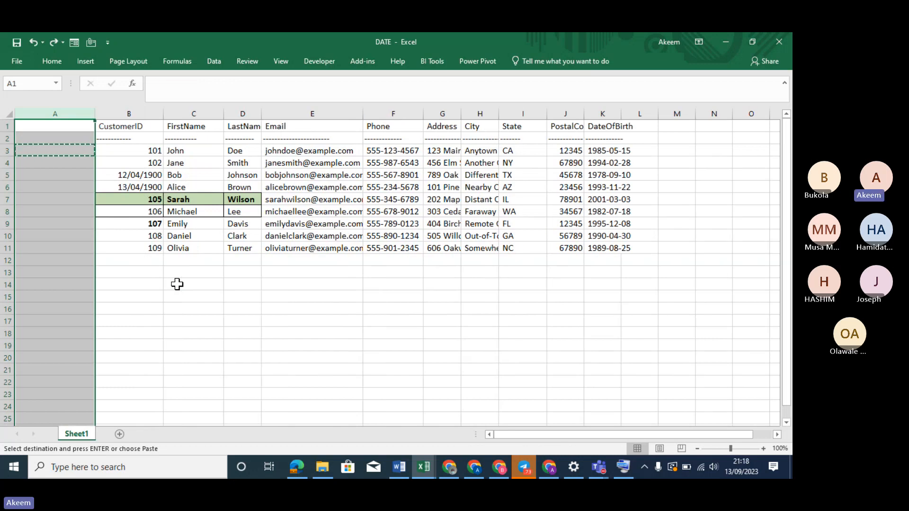
{"action": "key", "text": "ctrl+z"}
{"action": "left_click", "coordinate": [189, 271]}
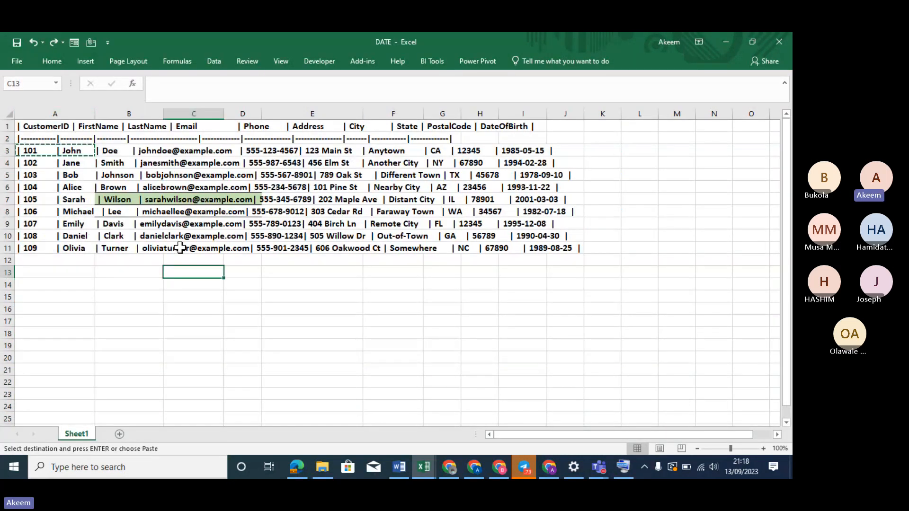
Step: Split column A with Text to Columns as Delimited, using | as the other delimiter, General format and destination $A$1
{"action": "left_click", "coordinate": [59, 114]}
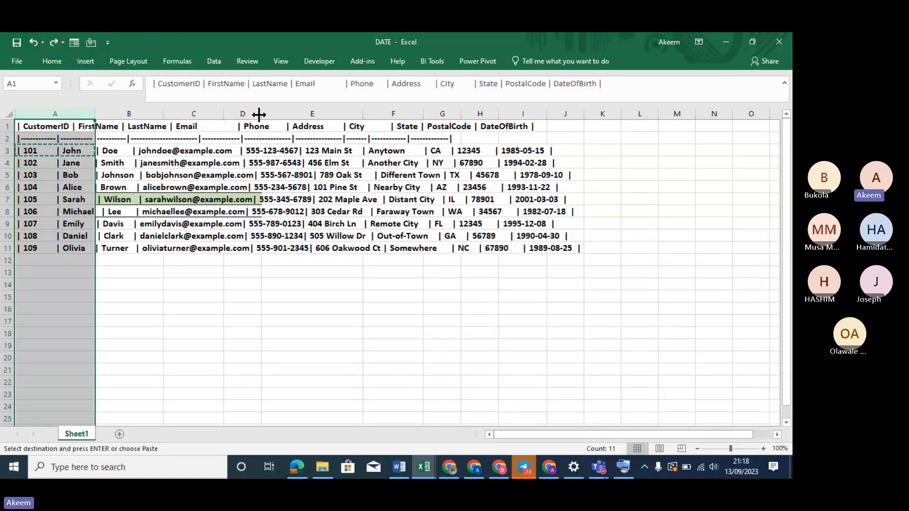
{"action": "left_click", "coordinate": [210, 62]}
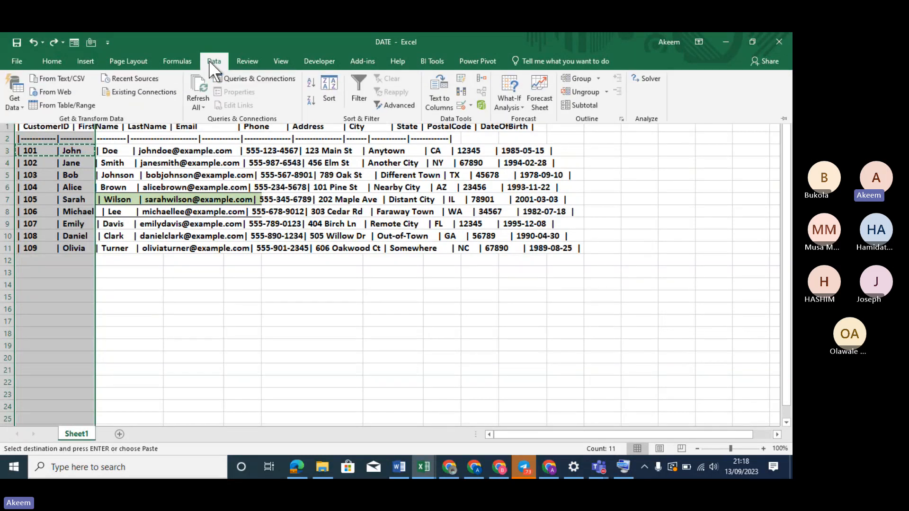
{"action": "left_click", "coordinate": [447, 85]}
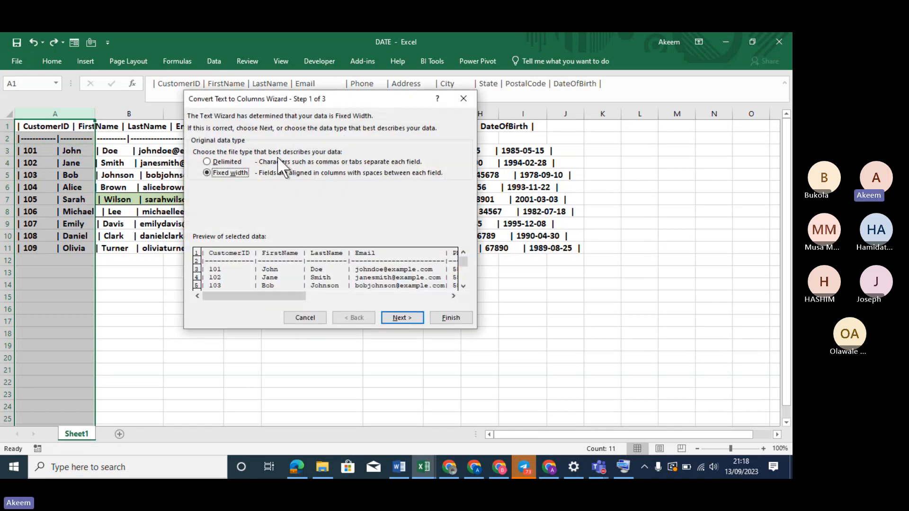
{"action": "left_click", "coordinate": [235, 162]}
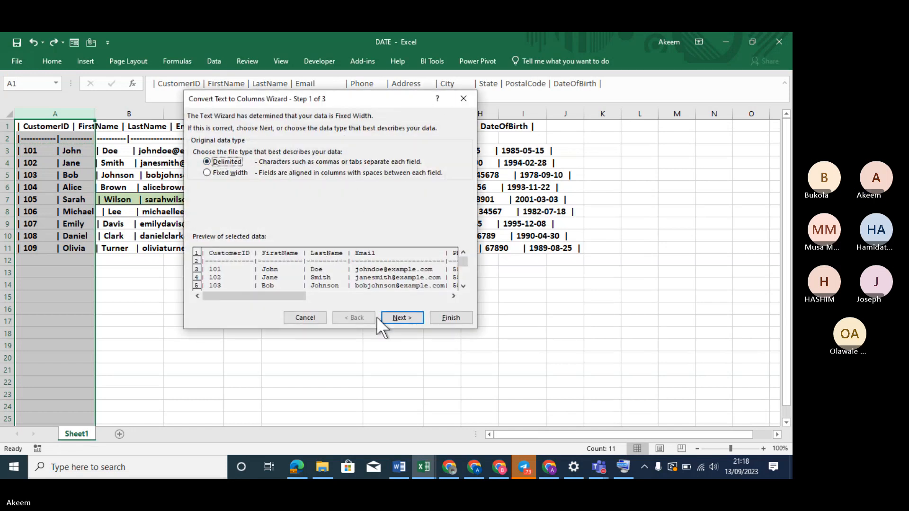
{"action": "left_click", "coordinate": [391, 317]}
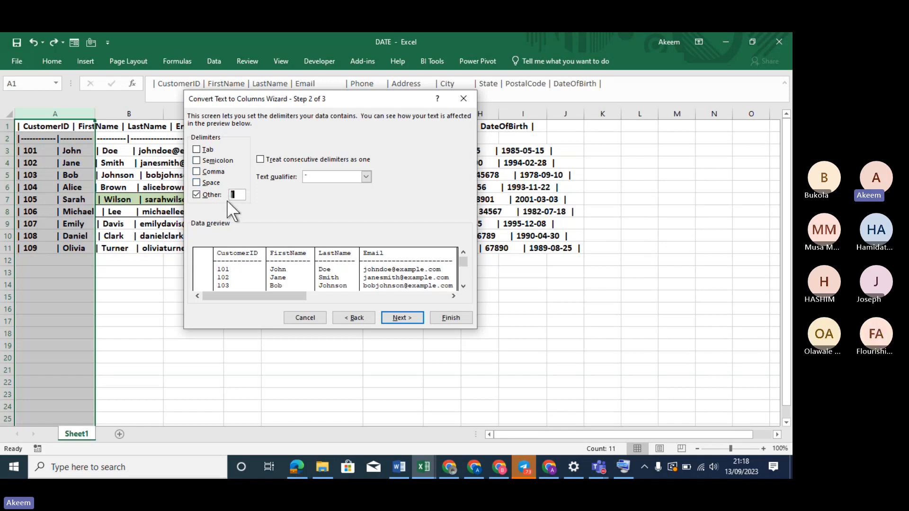
{"action": "left_click", "coordinate": [399, 313]}
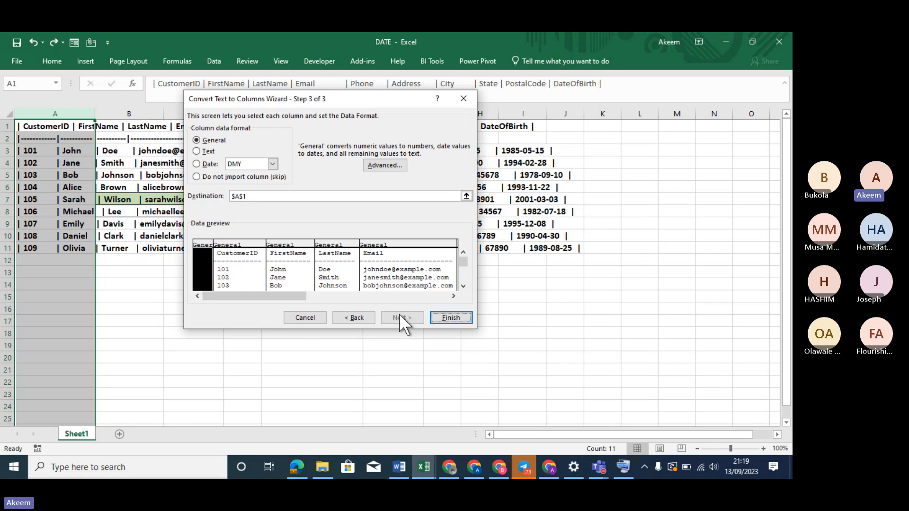
{"action": "left_click", "coordinate": [448, 316]}
{"action": "left_click", "coordinate": [379, 280]}
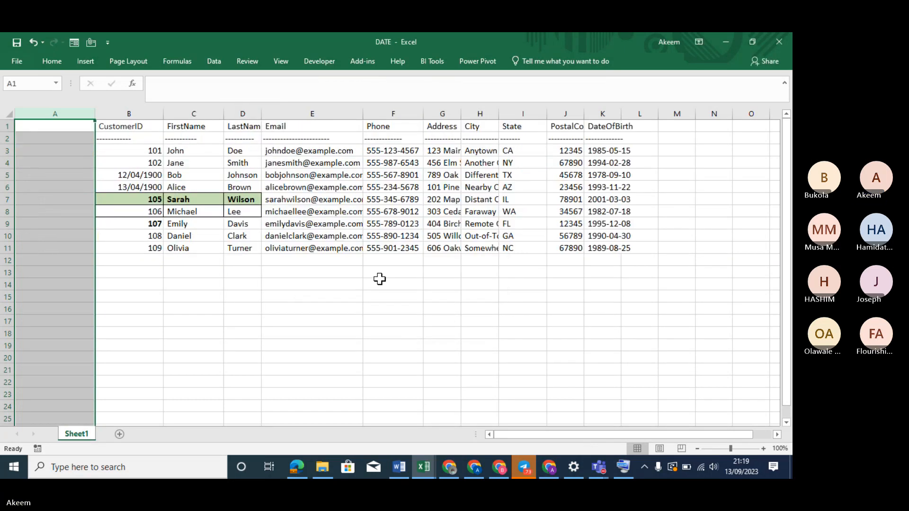
Step: Narrow the empty column A and delete the dashed separator row beneath the headers
{"action": "left_click", "coordinate": [266, 293]}
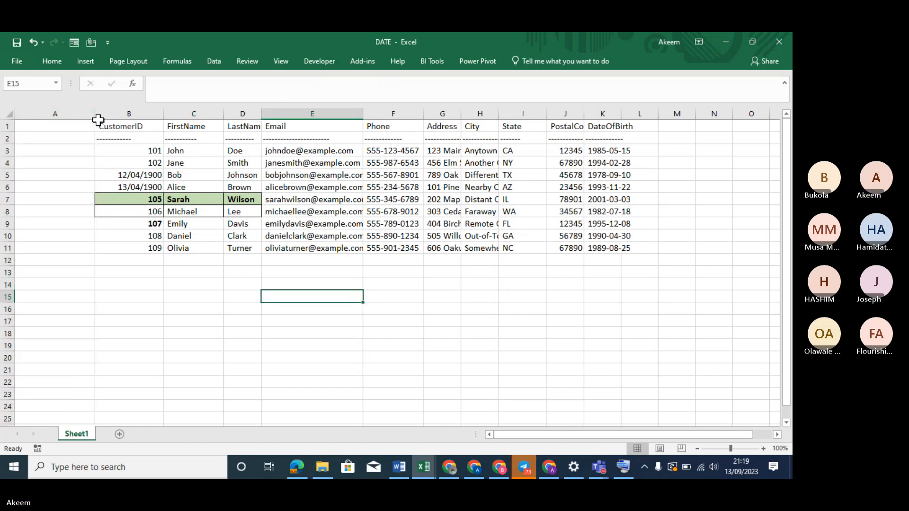
{"action": "left_click_drag", "start_coordinate": [86, 115], "coordinate": [55, 115]}
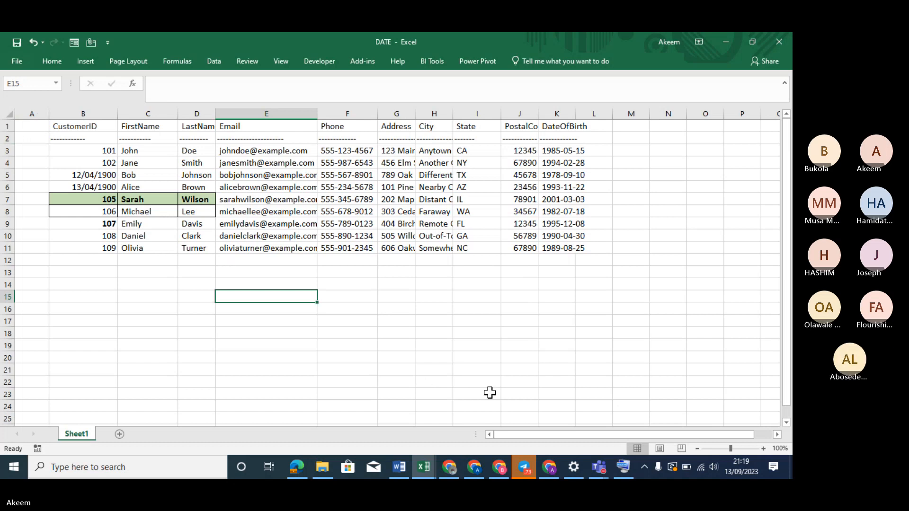
{"action": "left_click", "coordinate": [6, 138]}
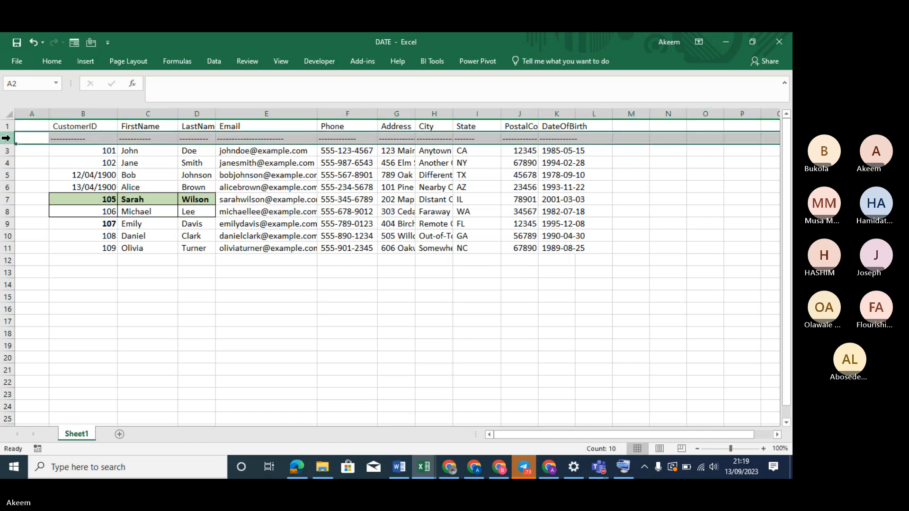
{"action": "left_click", "coordinate": [79, 138]}
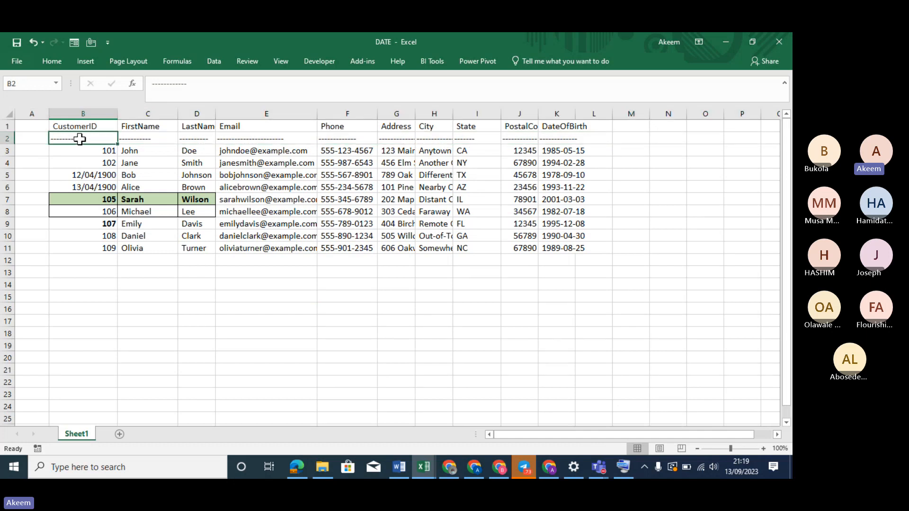
{"action": "left_click", "coordinate": [5, 138]}
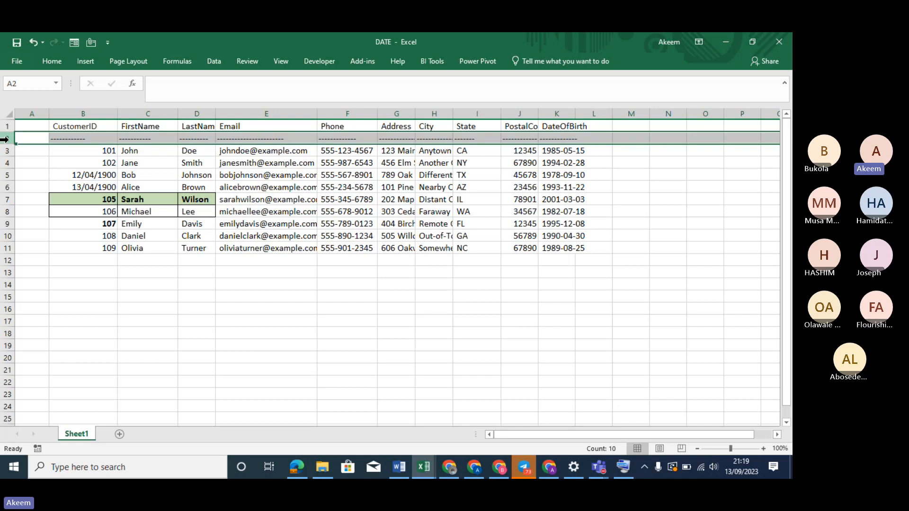
{"action": "right_click", "coordinate": [5, 139]}
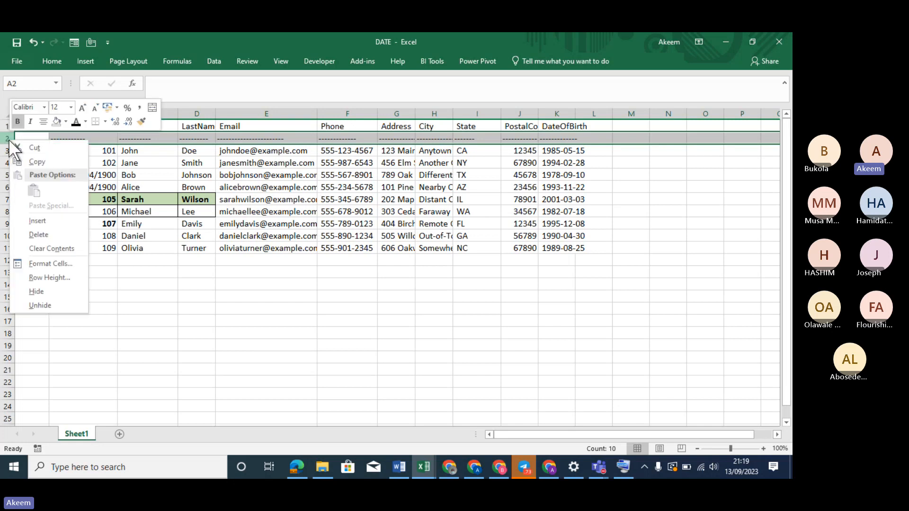
{"action": "left_click", "coordinate": [56, 231]}
{"action": "left_click", "coordinate": [227, 273]}
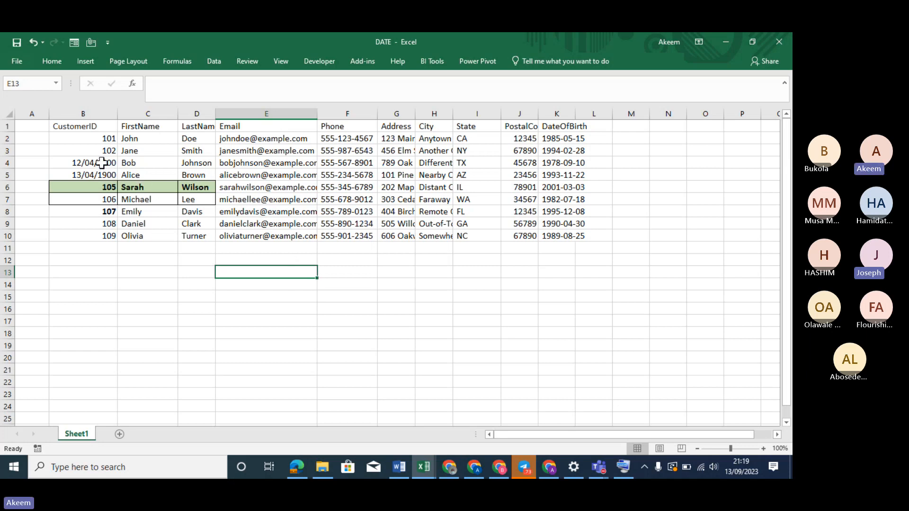
Step: Copy the format of cell B2 onto the CustomerID cells B4:B7 with Format Painter
{"action": "left_click", "coordinate": [103, 138]}
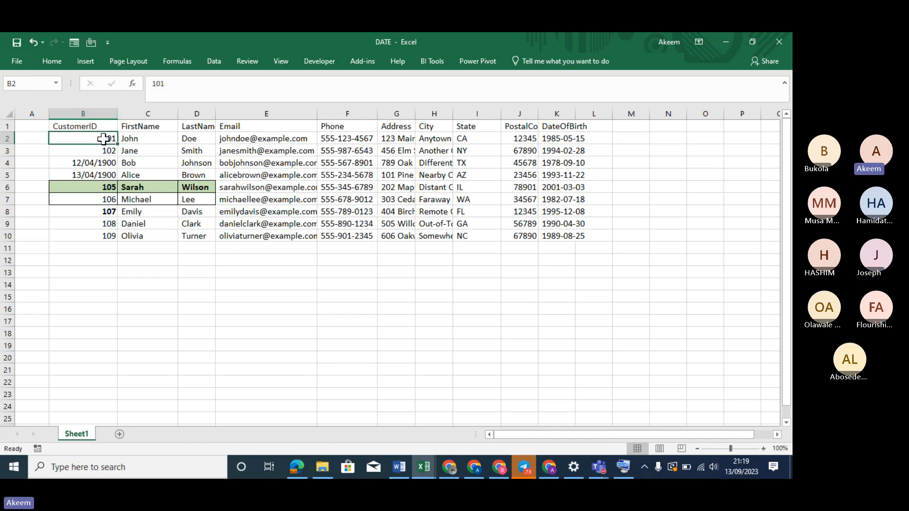
{"action": "left_click", "coordinate": [55, 60]}
{"action": "left_click", "coordinate": [61, 102]}
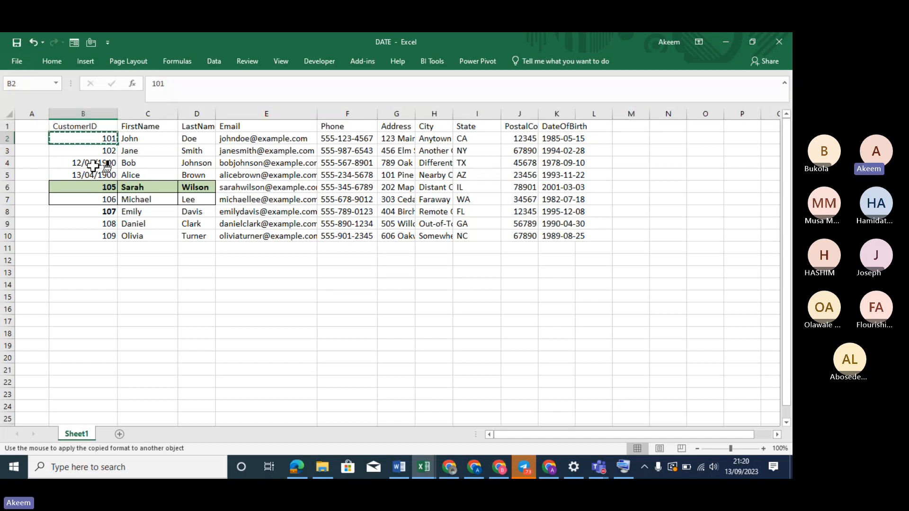
{"action": "left_click_drag", "start_coordinate": [93, 164], "coordinate": [101, 198]}
{"action": "left_click", "coordinate": [188, 286]}
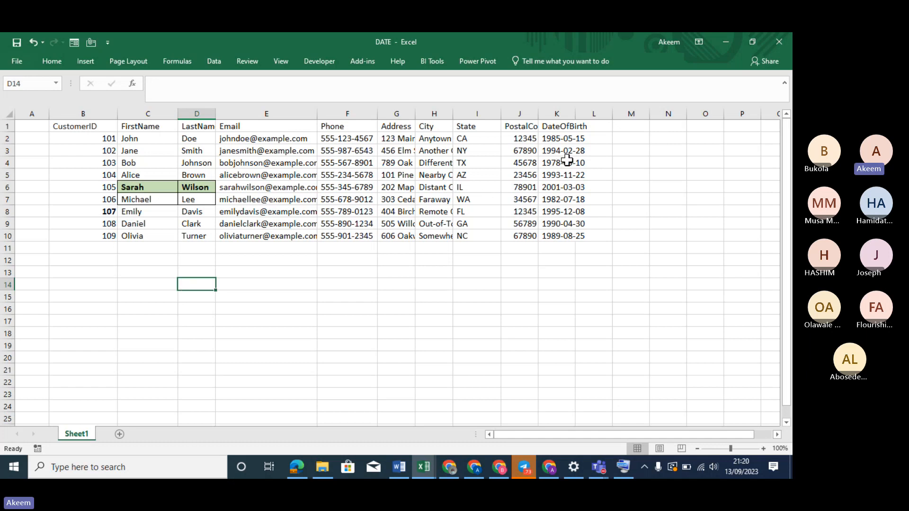
Step: Widen the DateOfBirth column and format K2:K10 as Date with the type 14 Mar 2012
{"action": "left_click_drag", "start_coordinate": [570, 140], "coordinate": [572, 237]}
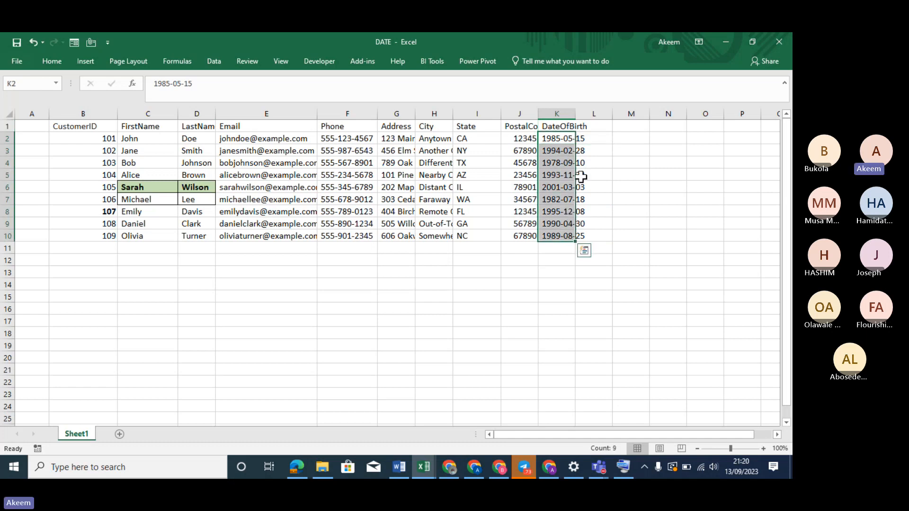
{"action": "left_click_drag", "start_coordinate": [577, 113], "coordinate": [612, 112]}
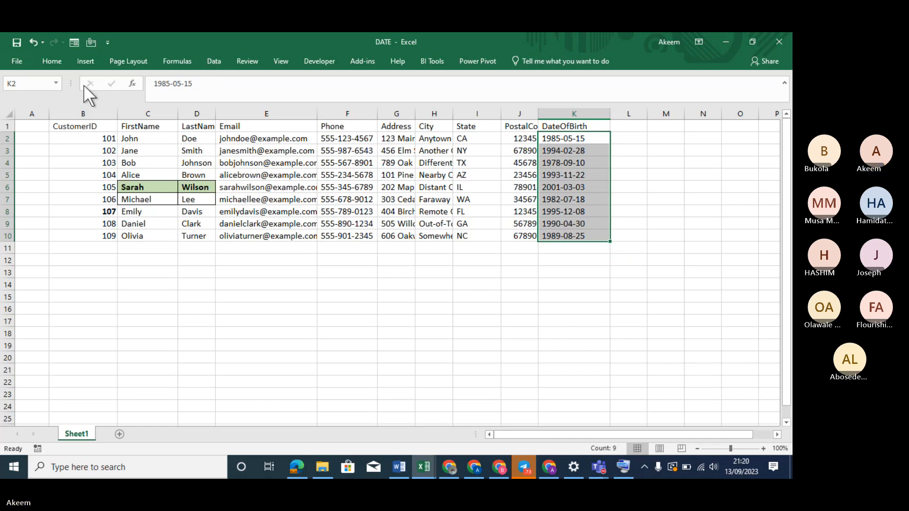
{"action": "left_click", "coordinate": [51, 61]}
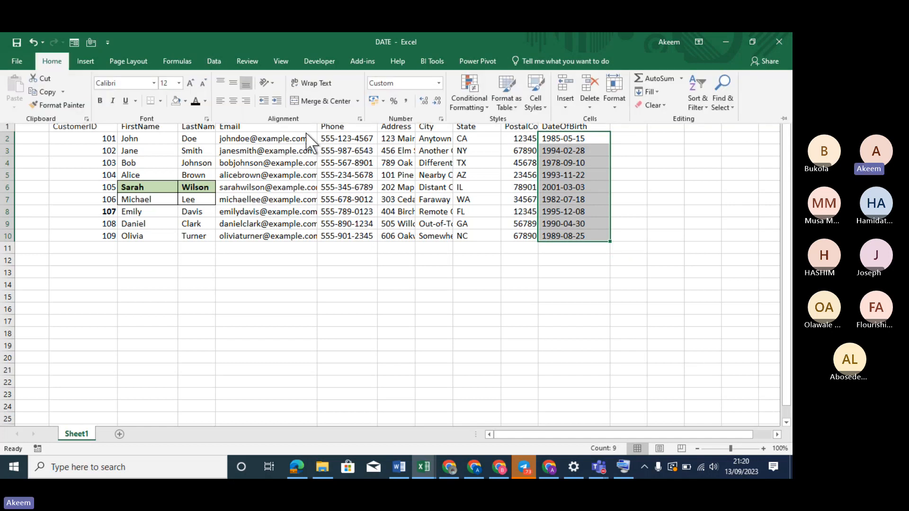
{"action": "left_click", "coordinate": [441, 118]}
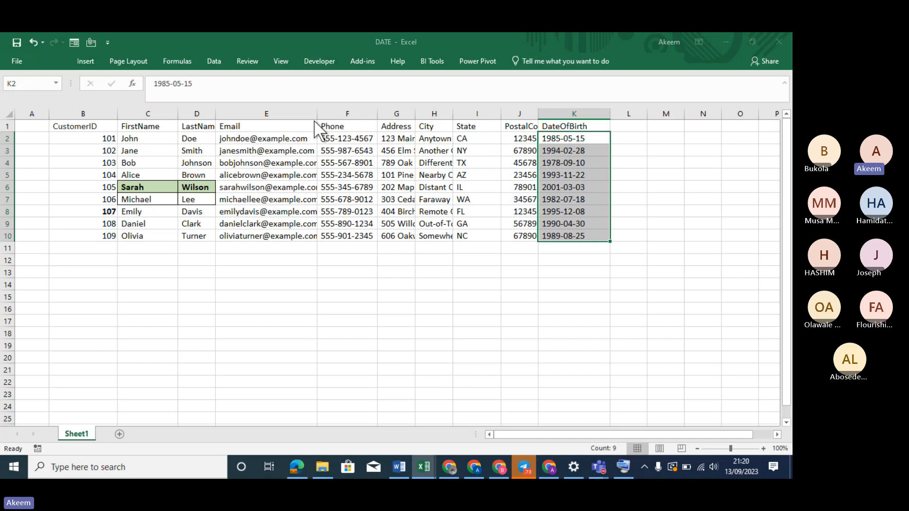
{"action": "left_click", "coordinate": [202, 160]}
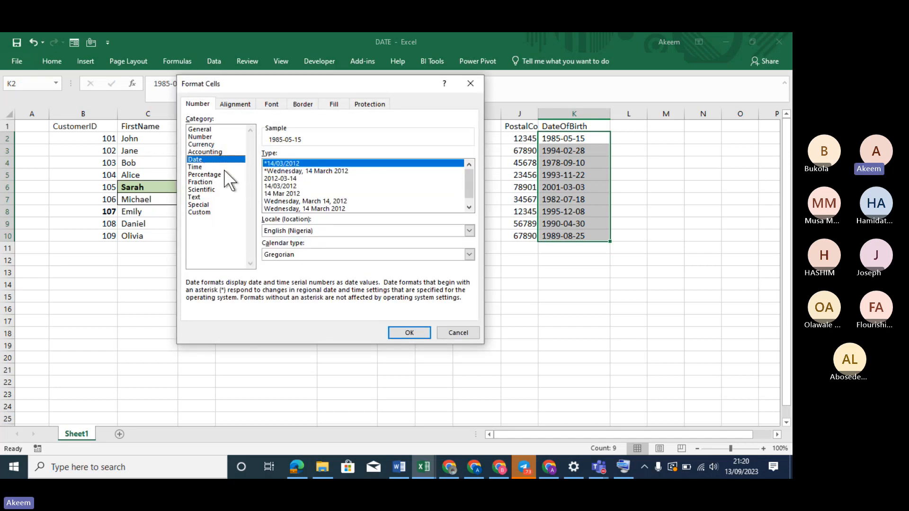
{"action": "left_click", "coordinate": [291, 194]}
{"action": "left_click", "coordinate": [415, 331]}
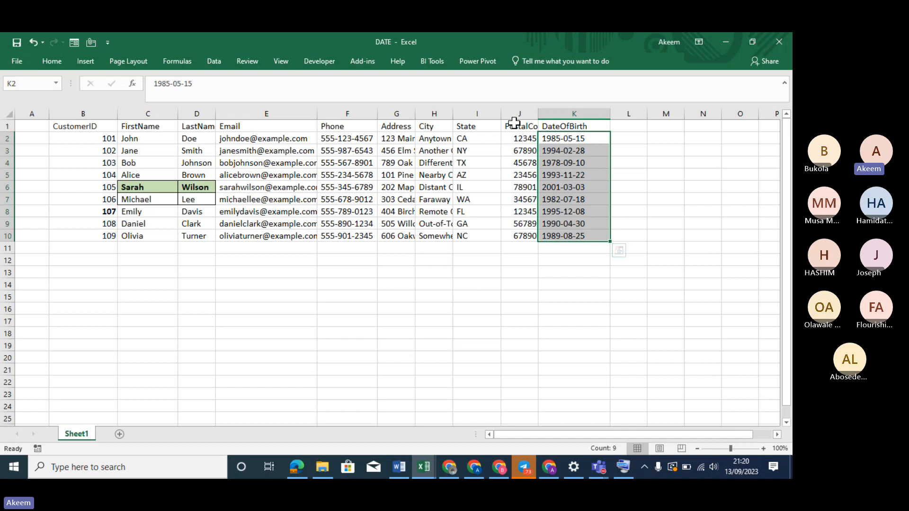
Step: Narrow the State column slightly and delete the empty column A
{"action": "left_click_drag", "start_coordinate": [500, 115], "coordinate": [488, 115]}
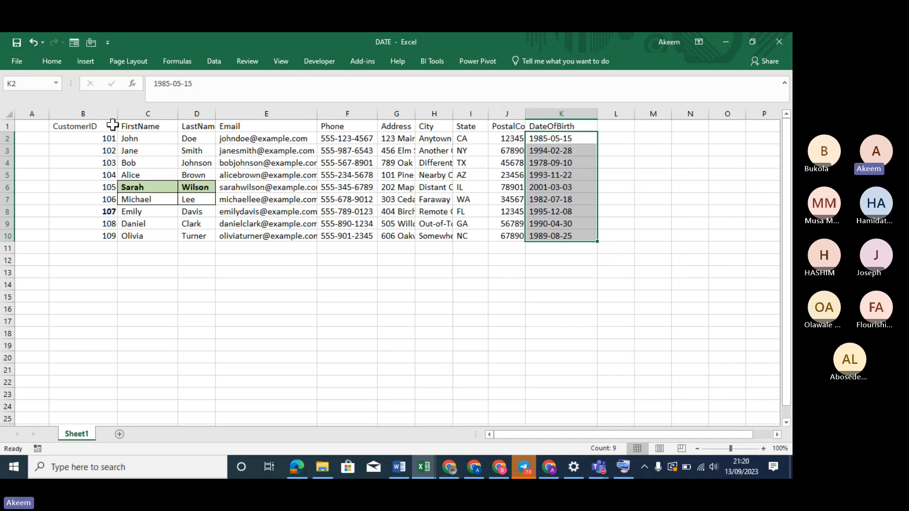
{"action": "right_click", "coordinate": [40, 115]}
{"action": "left_click", "coordinate": [81, 209]}
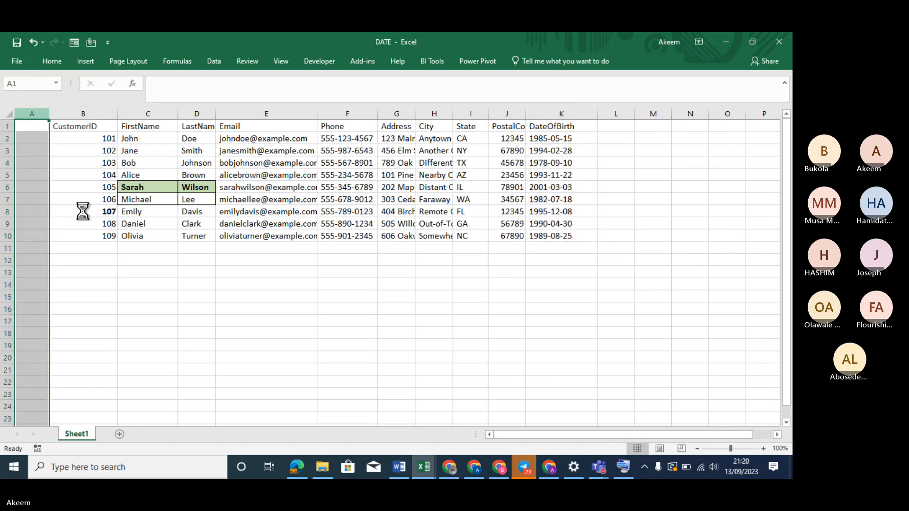
{"action": "left_click", "coordinate": [321, 307]}
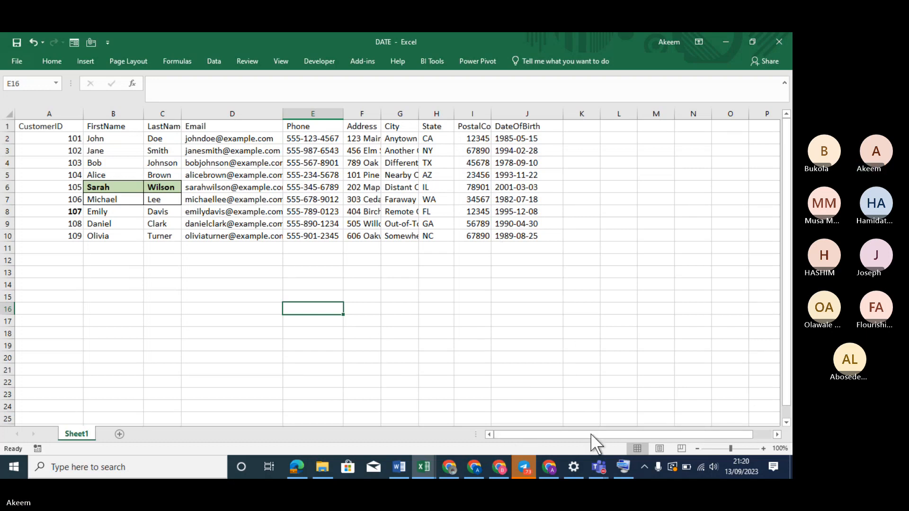
Step: Switch to the Microsoft Teams meeting window, hide the meeting chat, and return to the Excel workbook
{"action": "left_click", "coordinate": [598, 462]}
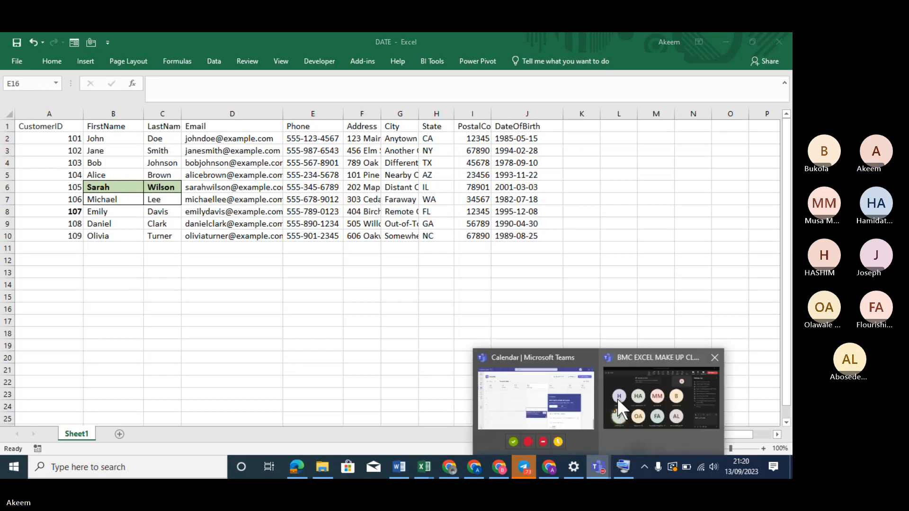
{"action": "left_click", "coordinate": [665, 389]}
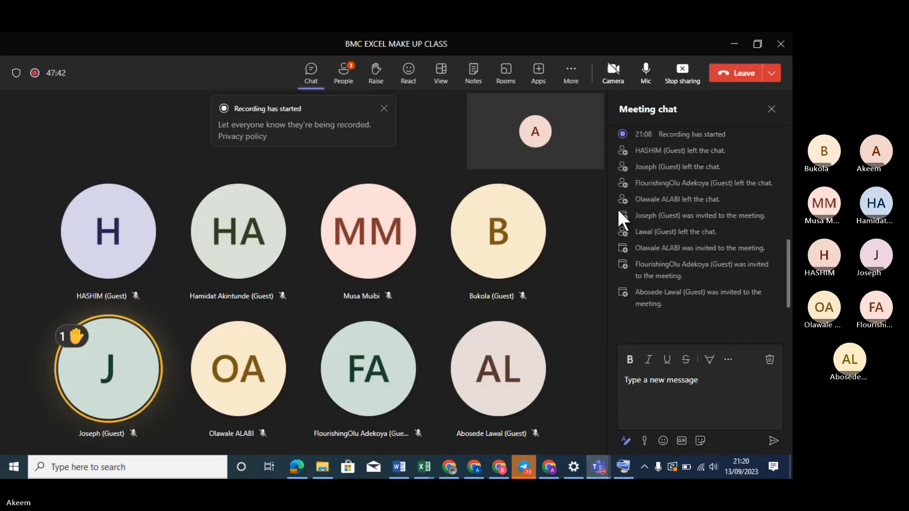
{"action": "left_click", "coordinate": [311, 71]}
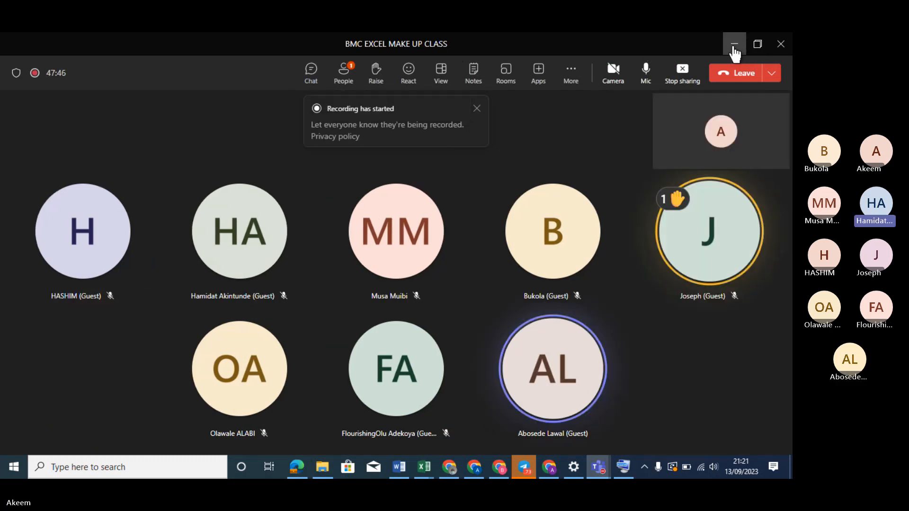
{"action": "left_click", "coordinate": [734, 47]}
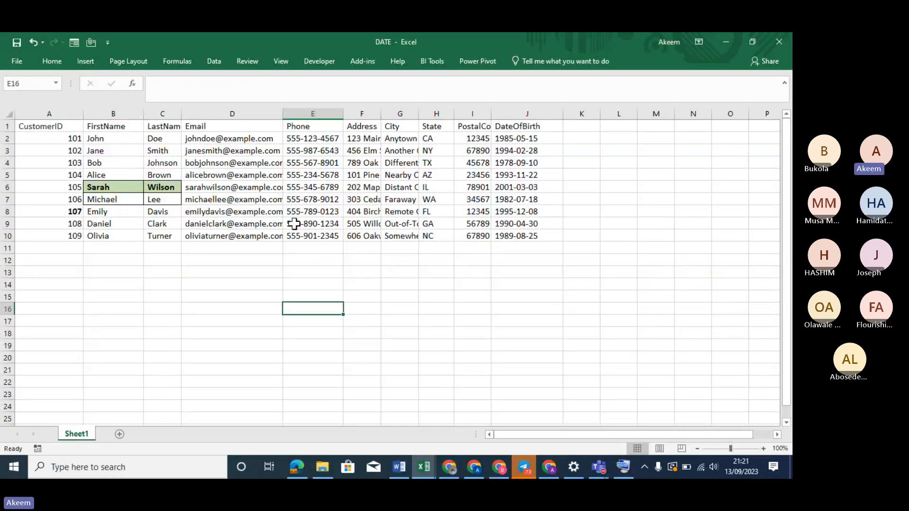
{"action": "left_click", "coordinate": [56, 114]}
{"action": "left_click", "coordinate": [62, 138]}
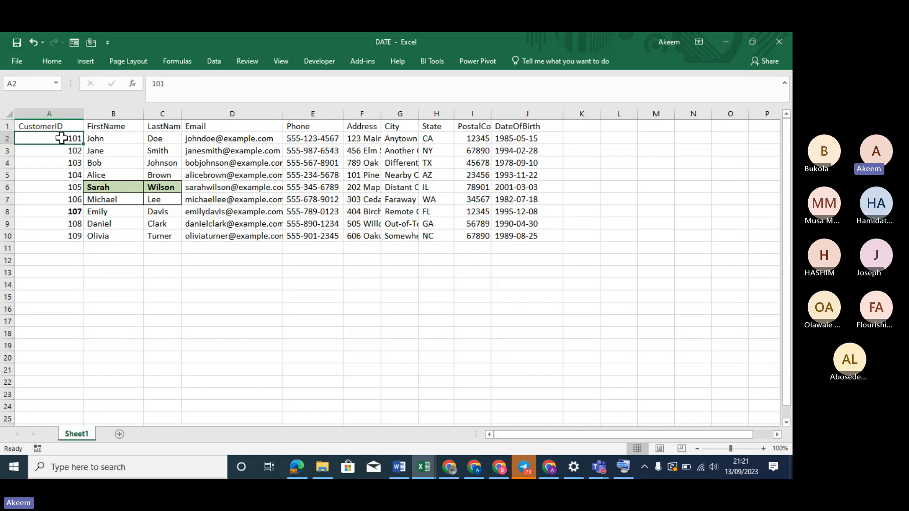
{"action": "left_click", "coordinate": [48, 114]}
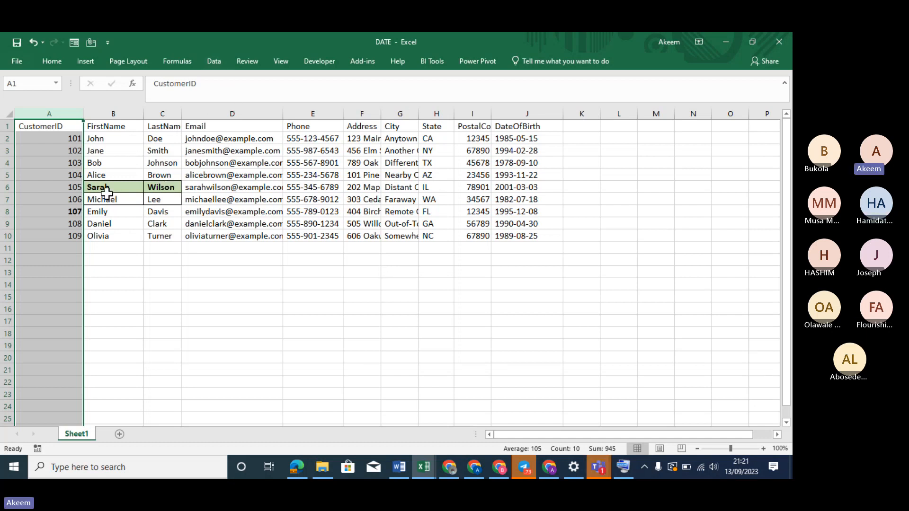
{"action": "left_click_drag", "start_coordinate": [106, 192], "coordinate": [176, 200]}
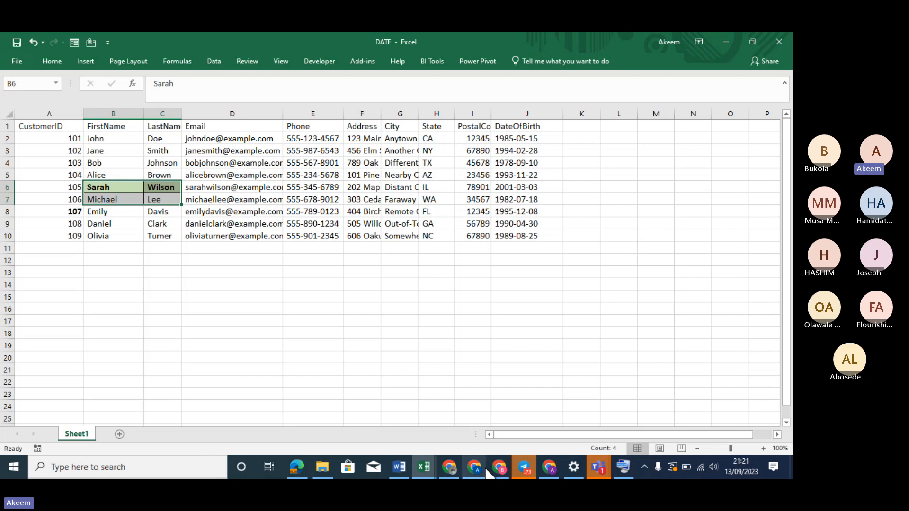
Step: Open the On-Screen Keyboard, turn on Shift to locate the pipe character, and minimize the keyboard
{"action": "left_click", "coordinate": [623, 467]}
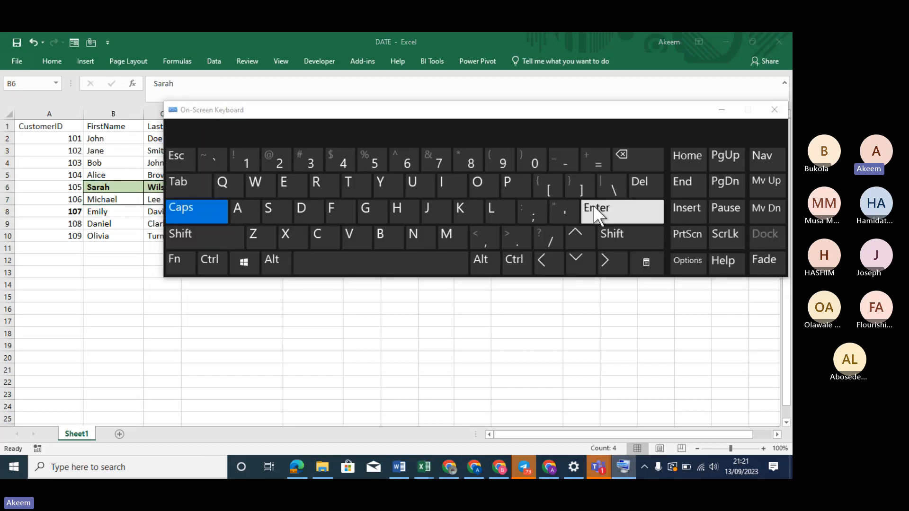
{"action": "left_click", "coordinate": [181, 242]}
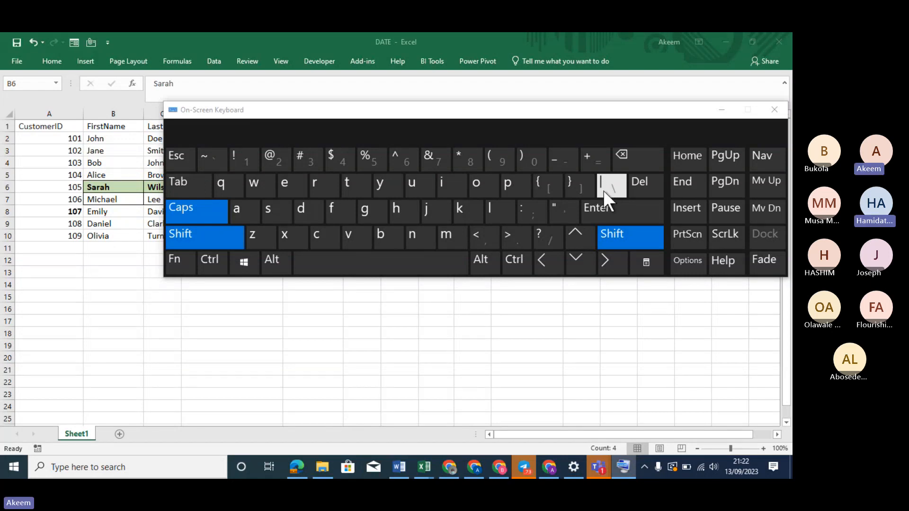
{"action": "left_click", "coordinate": [722, 110]}
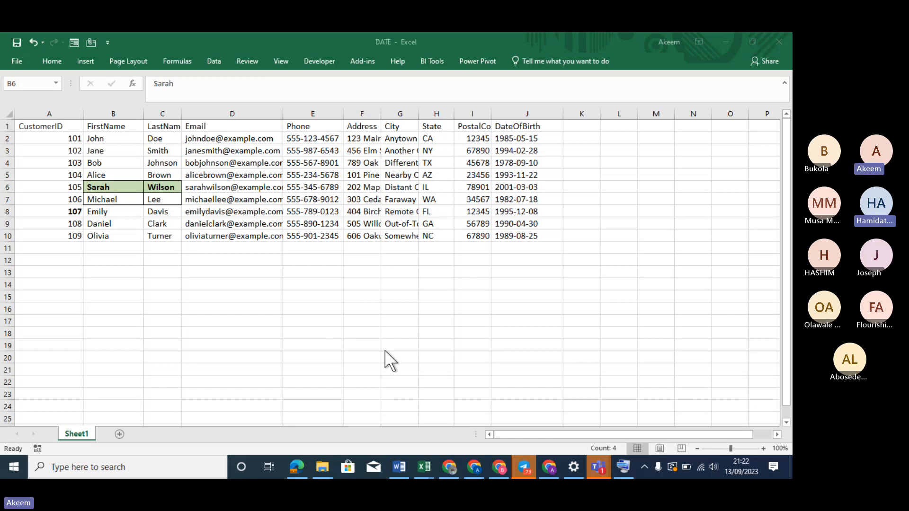
Step: Widen the PostalCode and DateOfBirth columns and select the date values in J2:J9
{"action": "left_click", "coordinate": [520, 107]}
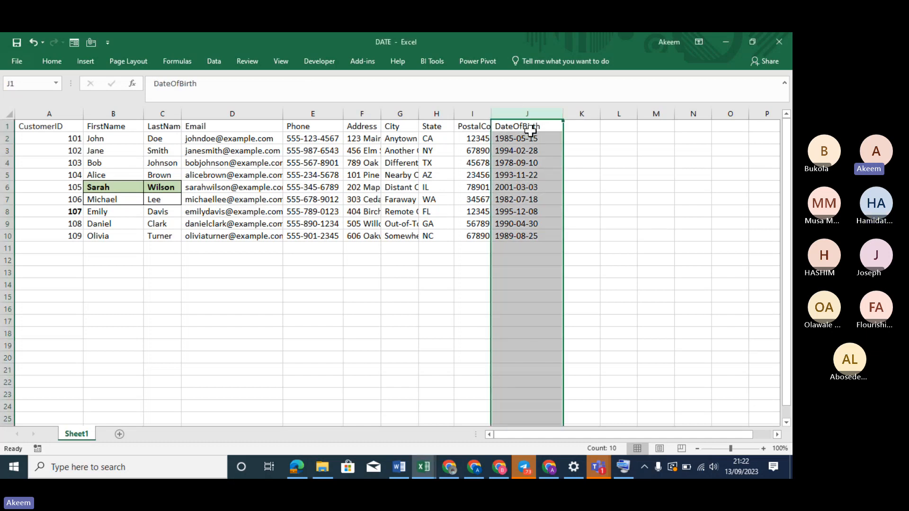
{"action": "left_click_drag", "start_coordinate": [526, 138], "coordinate": [532, 247]}
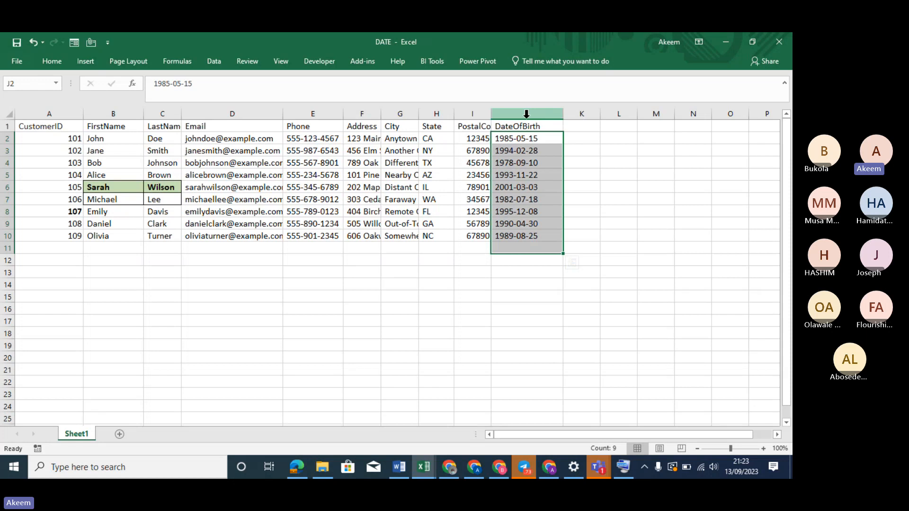
{"action": "left_click_drag", "start_coordinate": [490, 114], "coordinate": [516, 113]}
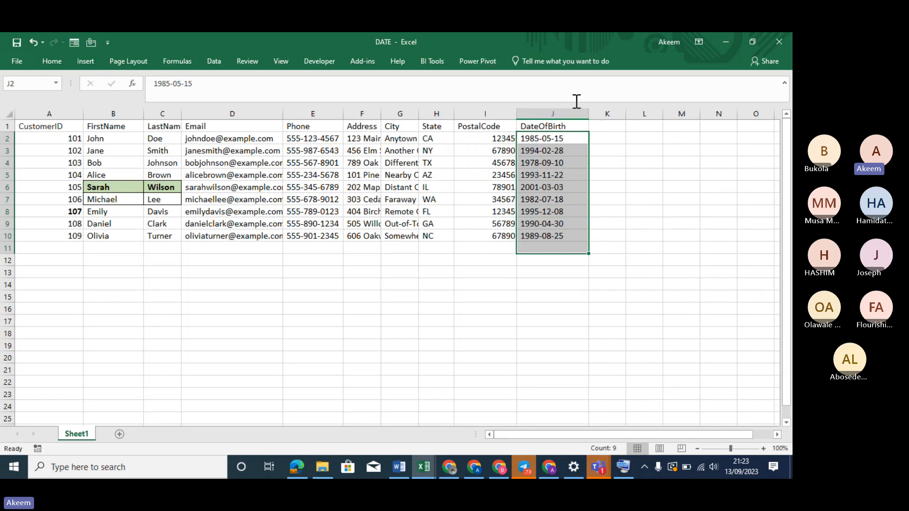
{"action": "left_click_drag", "start_coordinate": [589, 113], "coordinate": [621, 114]}
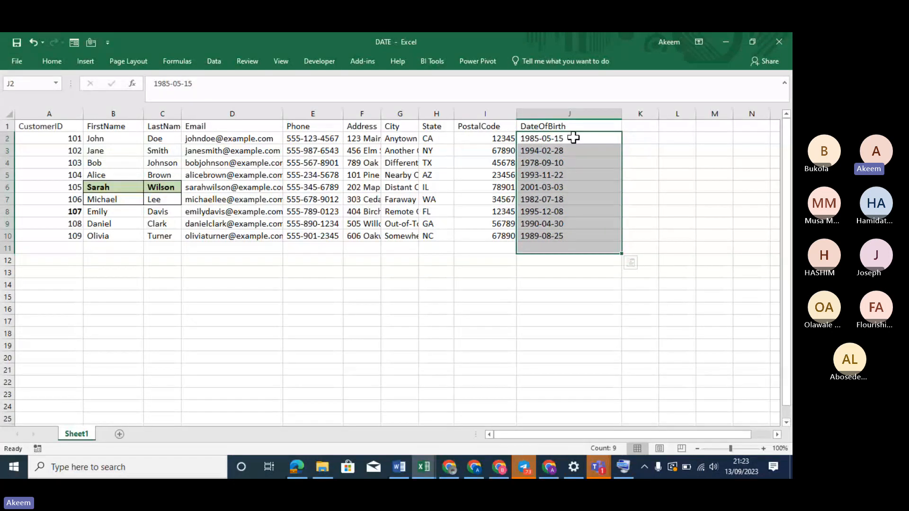
{"action": "left_click_drag", "start_coordinate": [573, 137], "coordinate": [578, 223]}
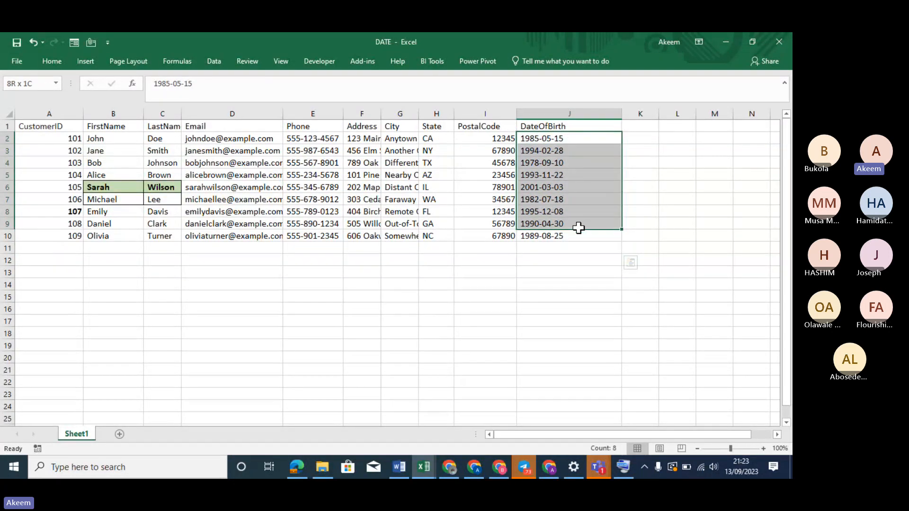
Step: Enter the shortcut note CTR+SHIFT+3 in cell F14, make it bold, and widen column F to fit it
{"action": "left_click", "coordinate": [347, 284]}
{"action": "type", "text": "C"}
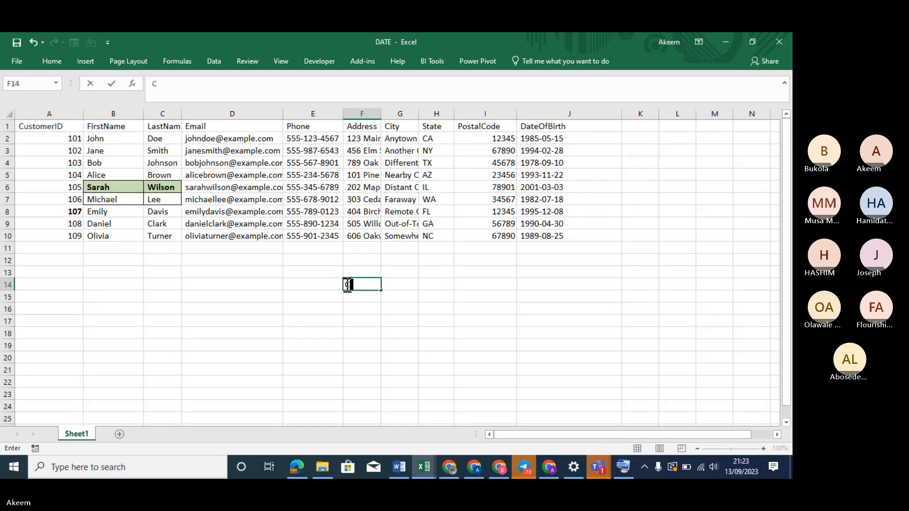
{"action": "type", "text": "TR+"}
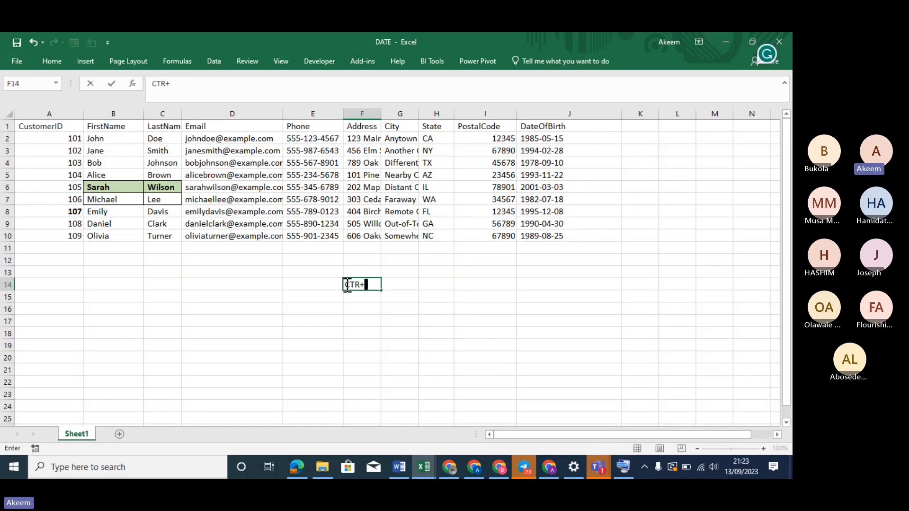
{"action": "type", "text": "SHIFT"}
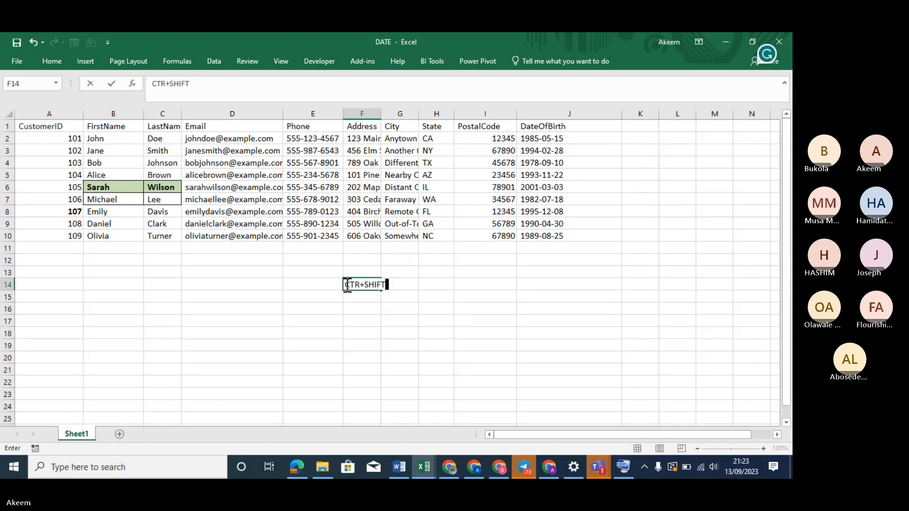
{"action": "type", "text": "+3"}
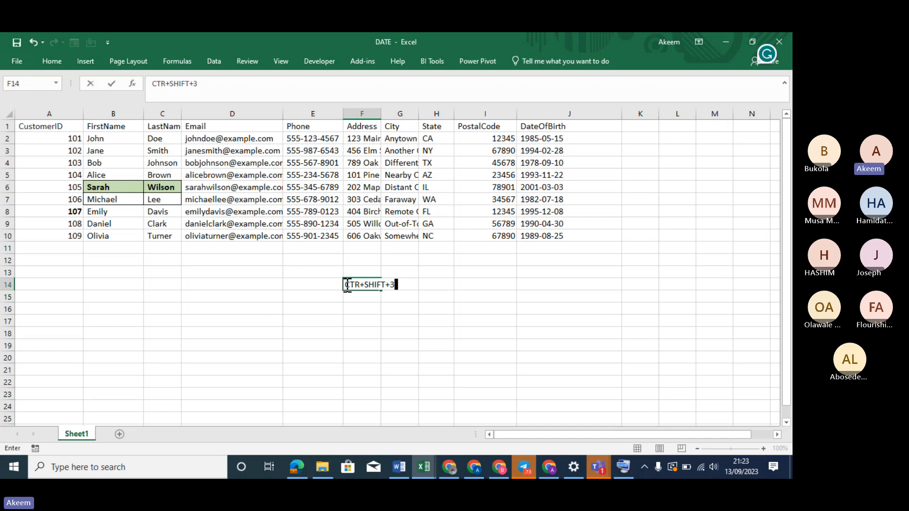
{"action": "key", "text": "Return"}
{"action": "left_click", "coordinate": [359, 284]}
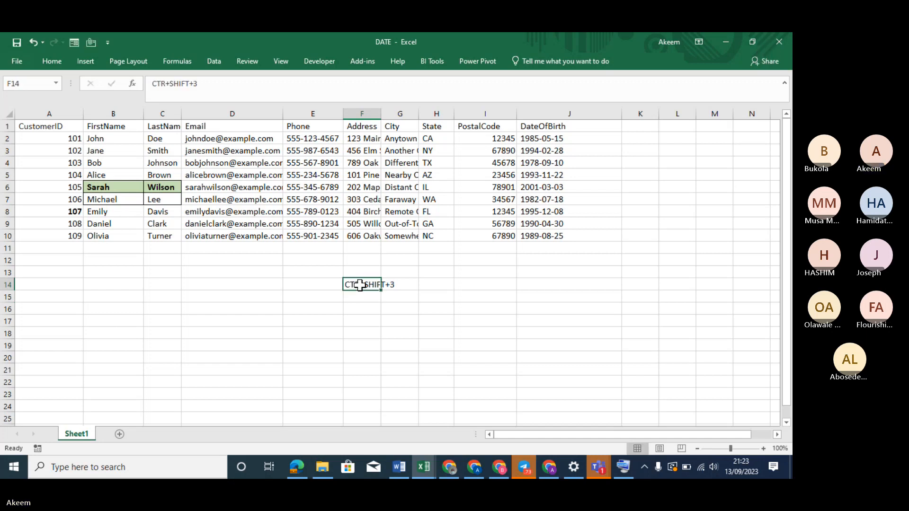
{"action": "key", "text": "ctrl+b"}
{"action": "left_click_drag", "start_coordinate": [379, 114], "coordinate": [394, 114]}
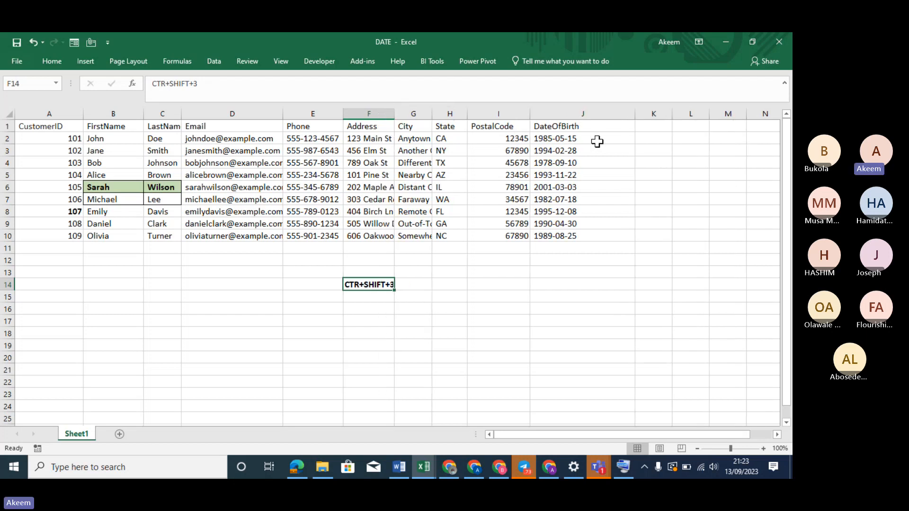
Step: Highlight the date values in J2:J10 and narrow the DateOfBirth column closer to its text
{"action": "left_click_drag", "start_coordinate": [597, 141], "coordinate": [598, 232]}
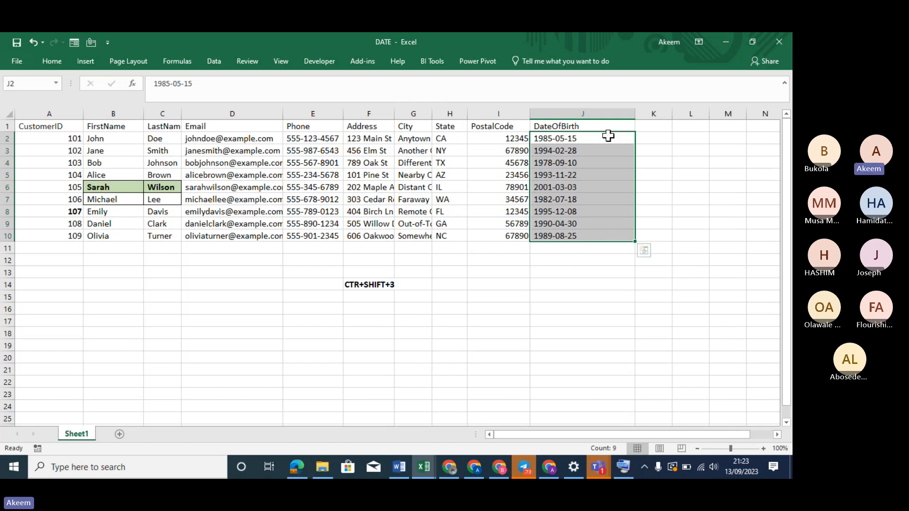
{"action": "left_click", "coordinate": [589, 152]}
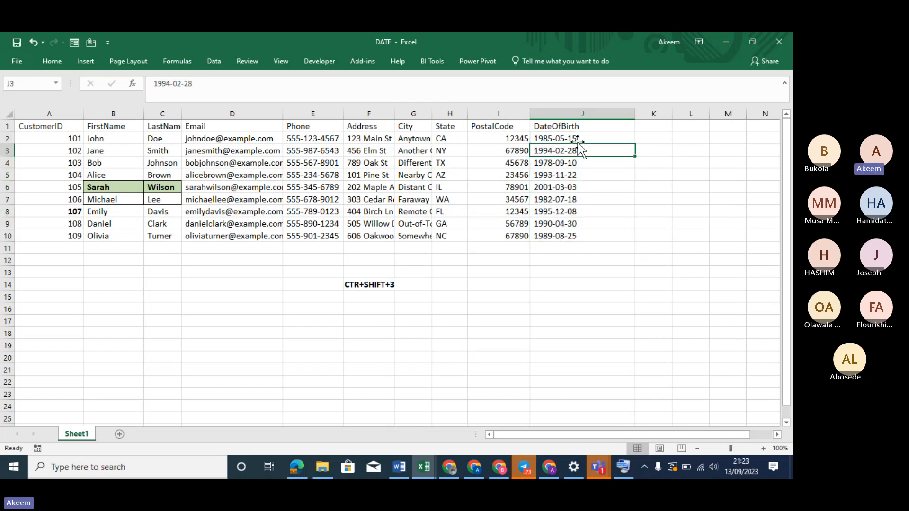
{"action": "left_click", "coordinate": [578, 137]}
{"action": "left_click_drag", "start_coordinate": [579, 138], "coordinate": [573, 240]}
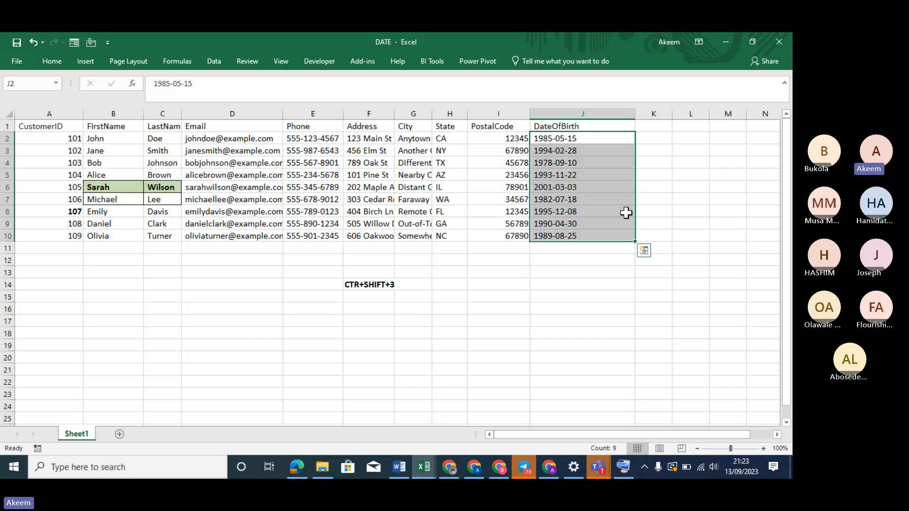
{"action": "left_click", "coordinate": [579, 139]}
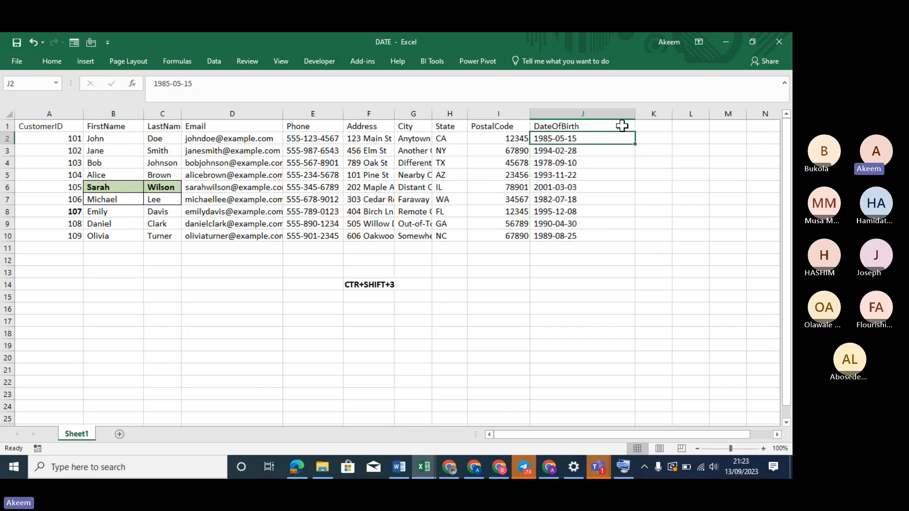
{"action": "left_click_drag", "start_coordinate": [635, 116], "coordinate": [597, 120]}
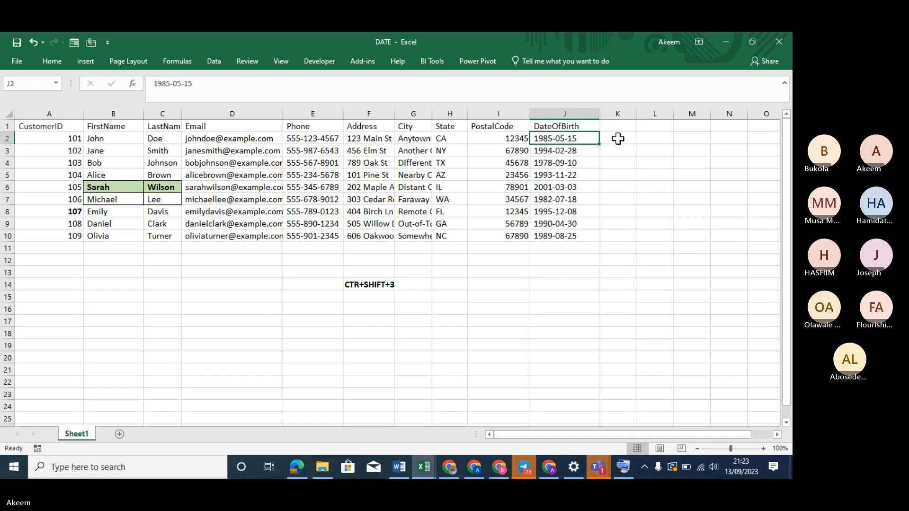
Step: Enter the date-order note YMD in cell K2 beside the first DateOfBirth value
{"action": "left_click", "coordinate": [618, 139]}
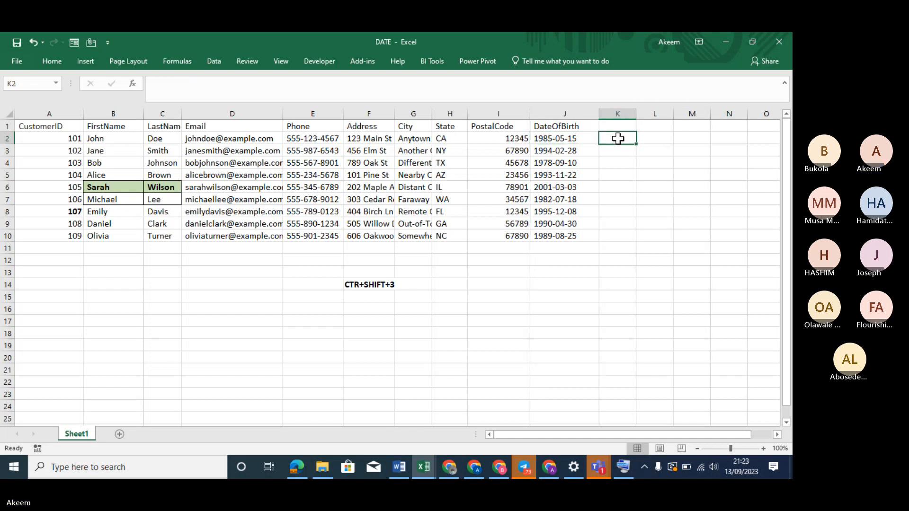
{"action": "left_click", "coordinate": [568, 140]}
{"action": "left_click", "coordinate": [615, 141]}
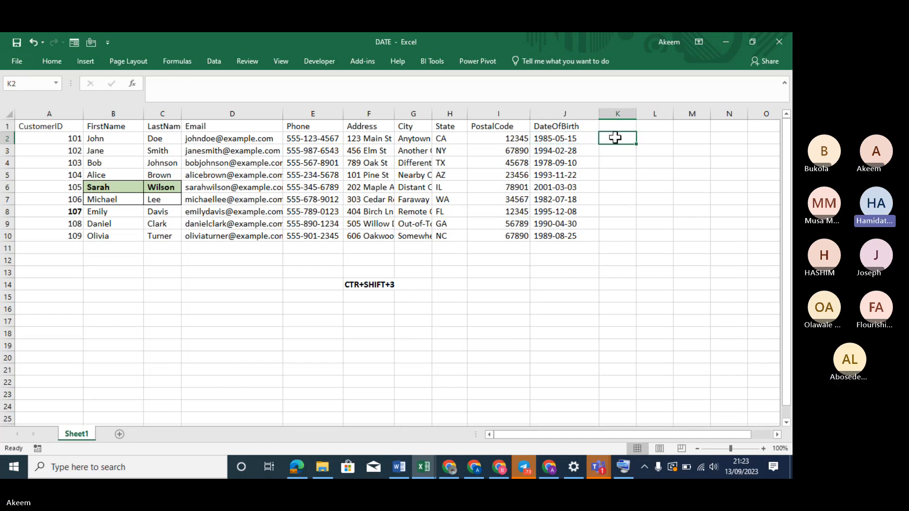
{"action": "type", "text": "YM"}
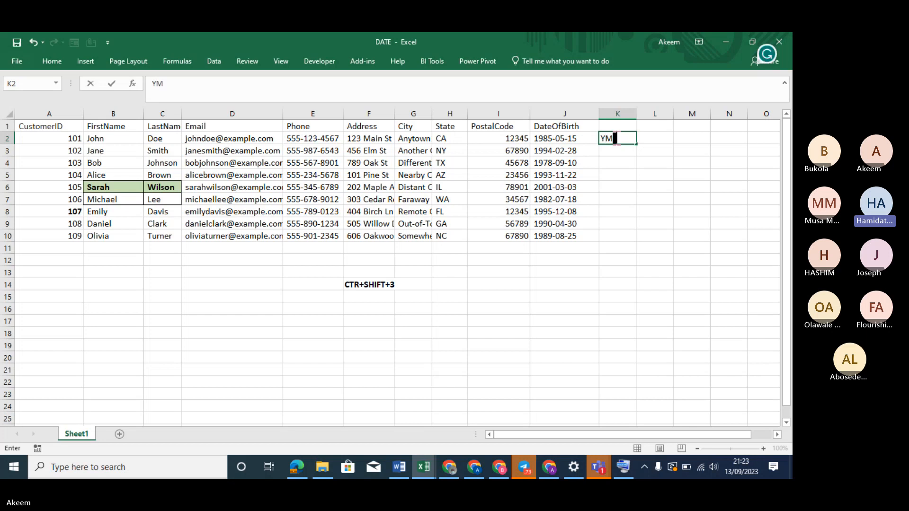
{"action": "type", "text": "D"}
{"action": "left_click", "coordinate": [693, 161]}
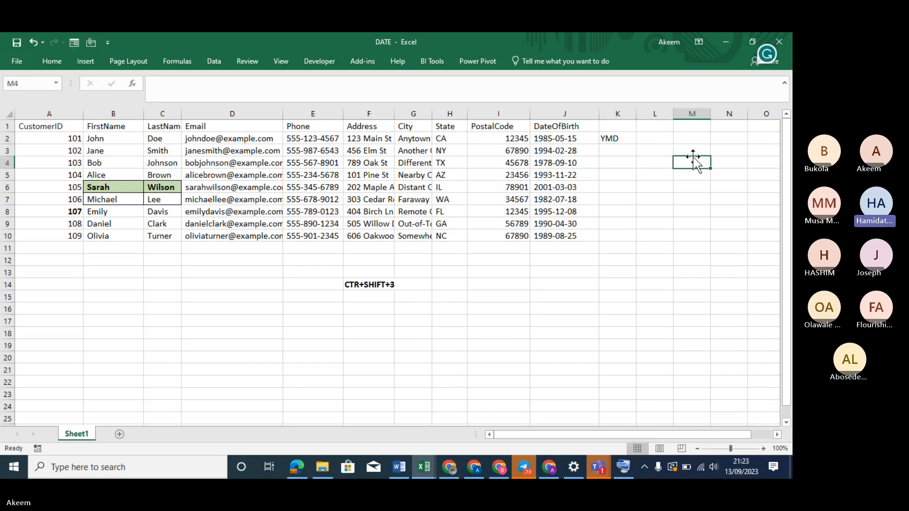
Step: Compare the YMD note in K2 with the DateOfBirth values and select J2:J10
{"action": "left_click", "coordinate": [610, 139]}
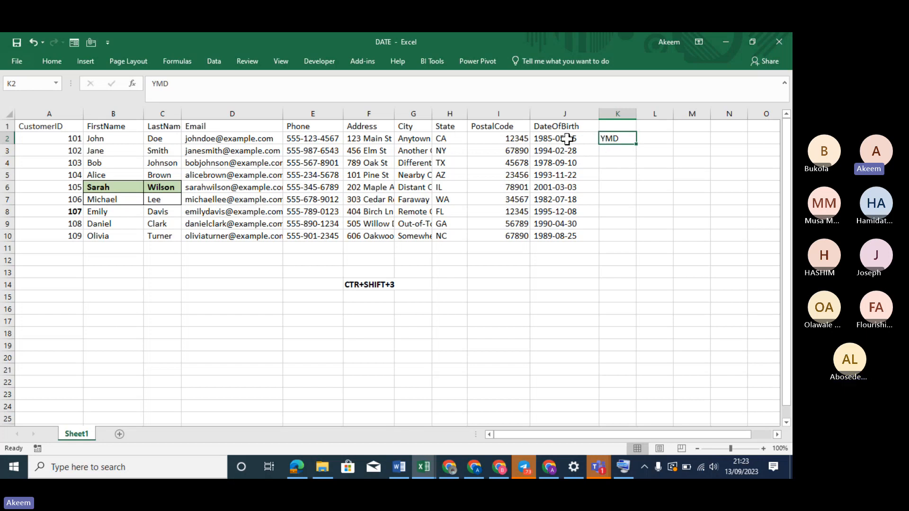
{"action": "left_click_drag", "start_coordinate": [567, 138], "coordinate": [562, 235]}
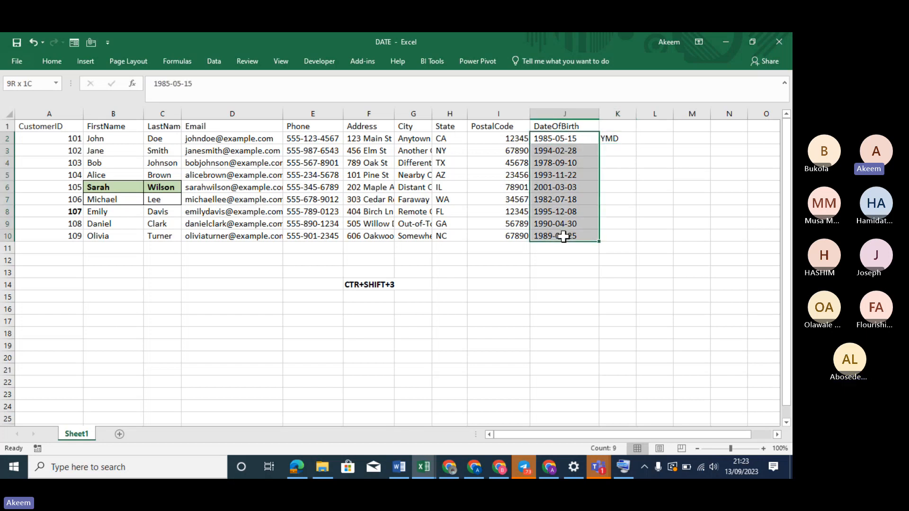
{"action": "left_click", "coordinate": [617, 140]}
{"action": "left_click_drag", "start_coordinate": [573, 136], "coordinate": [582, 225]}
{"action": "left_click", "coordinate": [617, 138]}
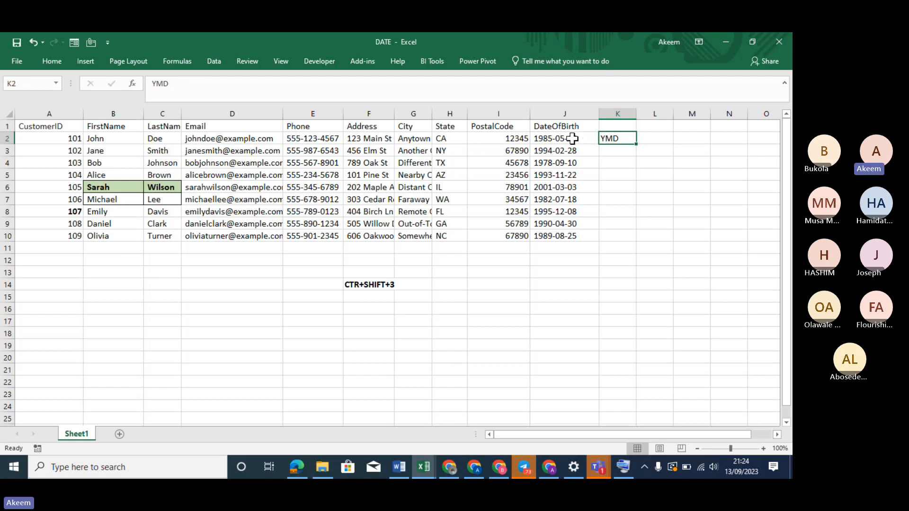
{"action": "left_click_drag", "start_coordinate": [569, 138], "coordinate": [574, 240]}
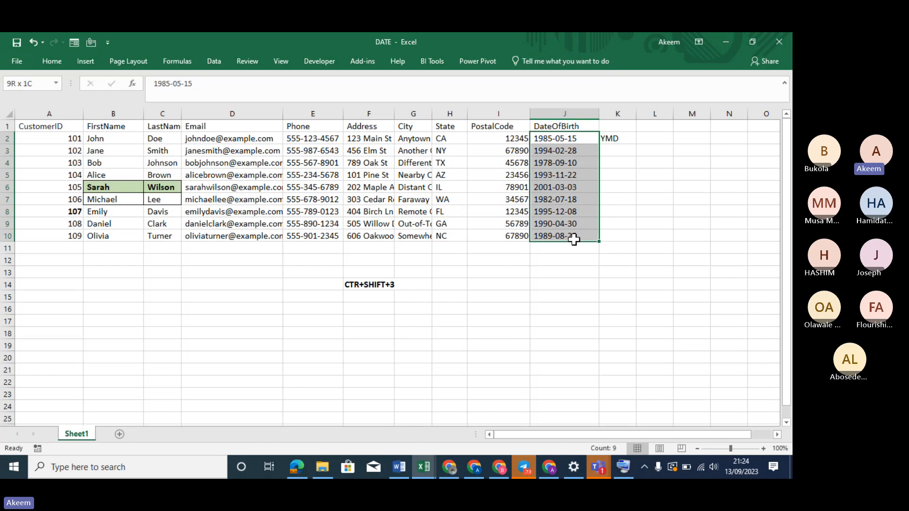
{"action": "left_click_drag", "start_coordinate": [573, 239], "coordinate": [574, 243]}
Step: Locate the Text to Columns command with the DateOfBirth values J2:J10 selected, and return to the YMD note in K2
{"action": "left_click", "coordinate": [212, 63]}
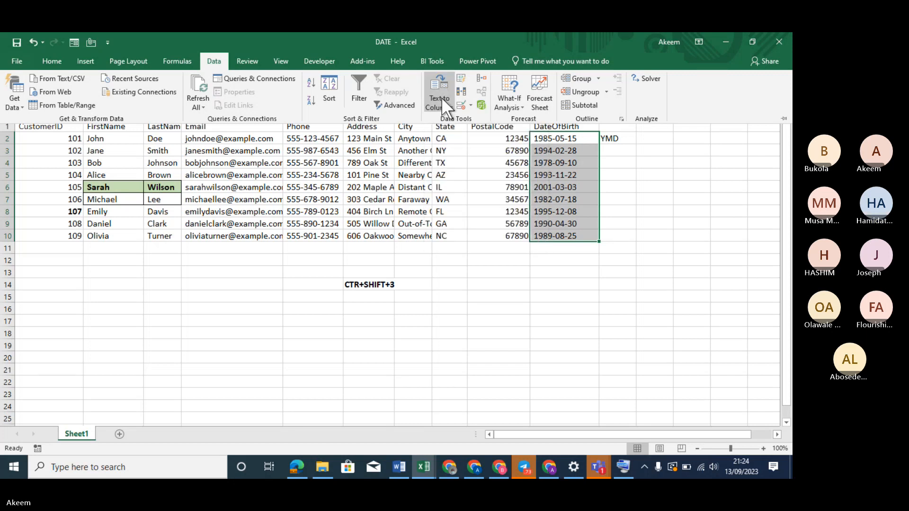
{"action": "left_click", "coordinate": [441, 97]}
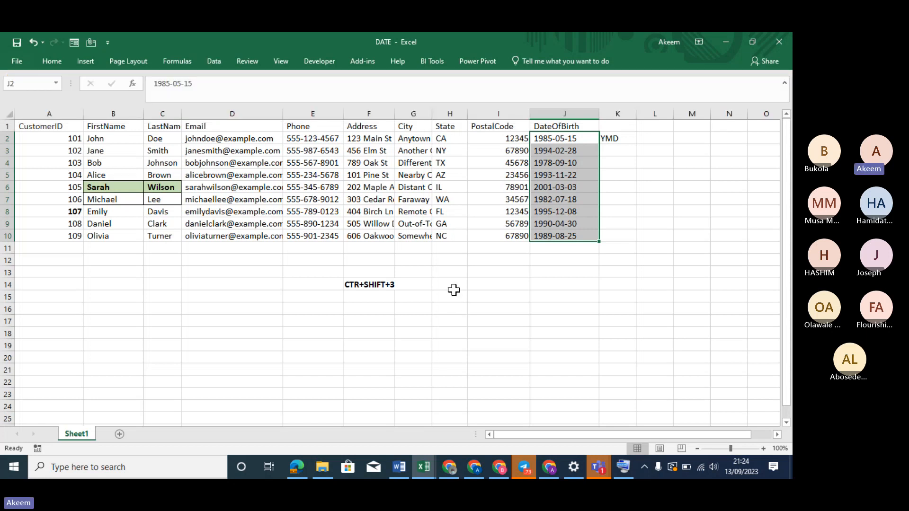
{"action": "left_click", "coordinate": [213, 65]}
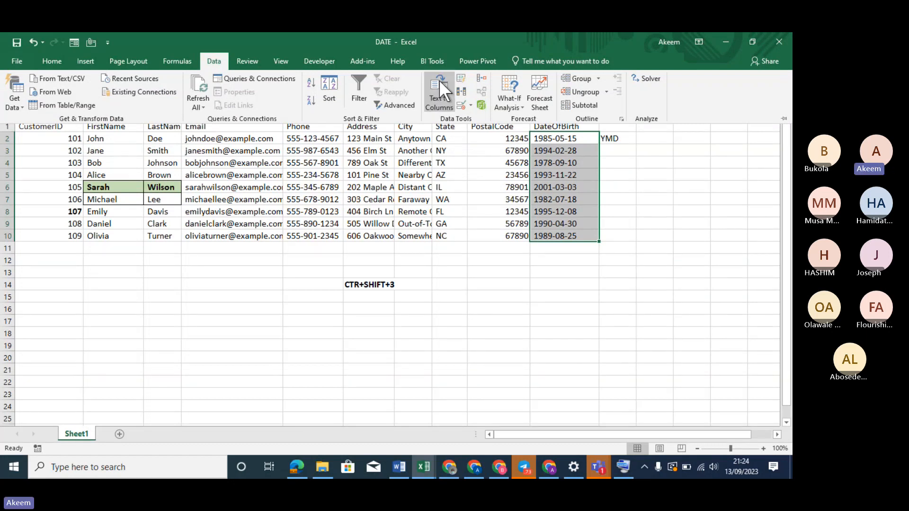
{"action": "left_click", "coordinate": [517, 222]}
{"action": "left_click", "coordinate": [634, 173]}
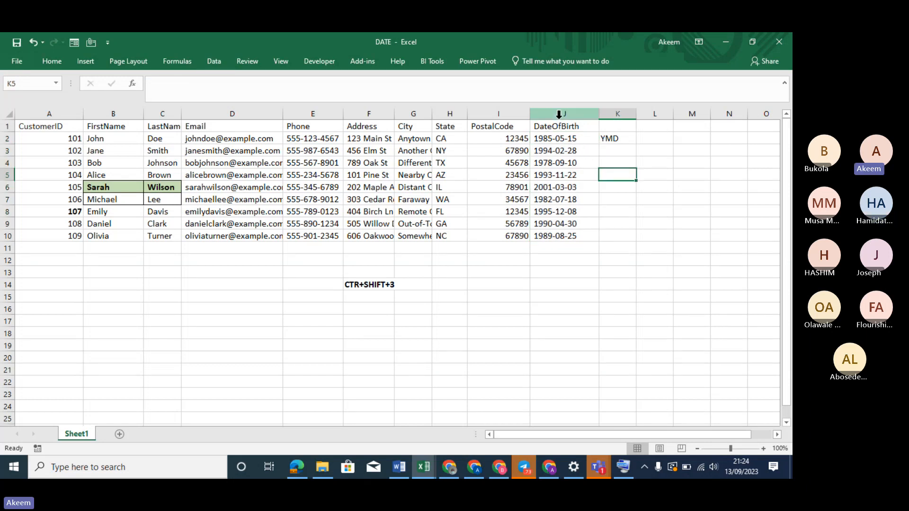
{"action": "left_click_drag", "start_coordinate": [563, 137], "coordinate": [570, 233]}
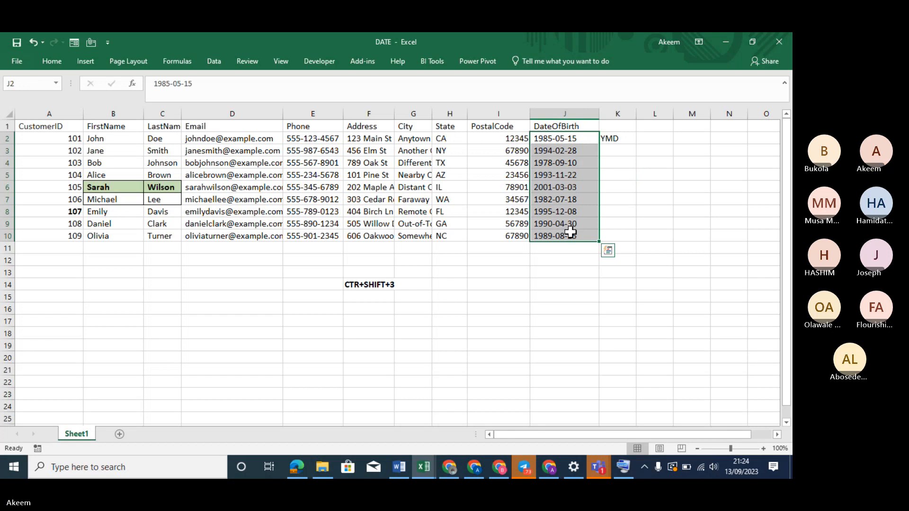
{"action": "left_click", "coordinate": [217, 60]}
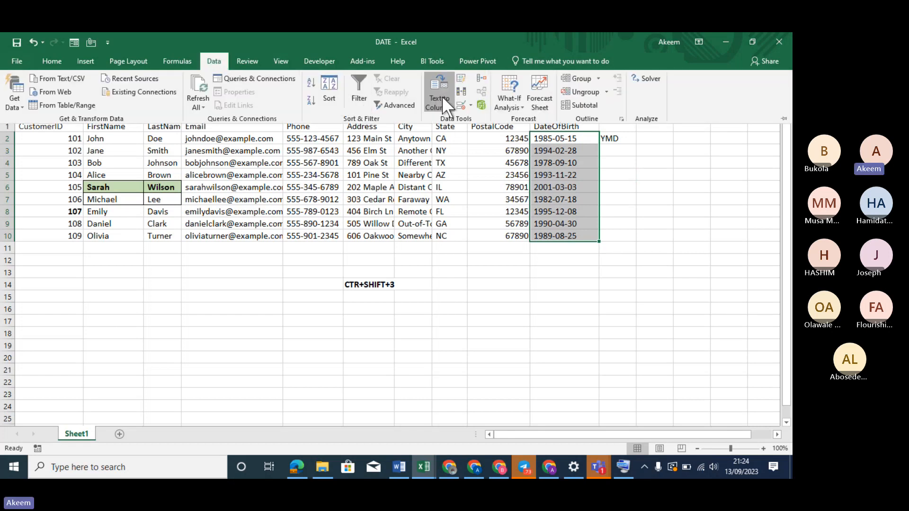
{"action": "left_click", "coordinate": [659, 208]}
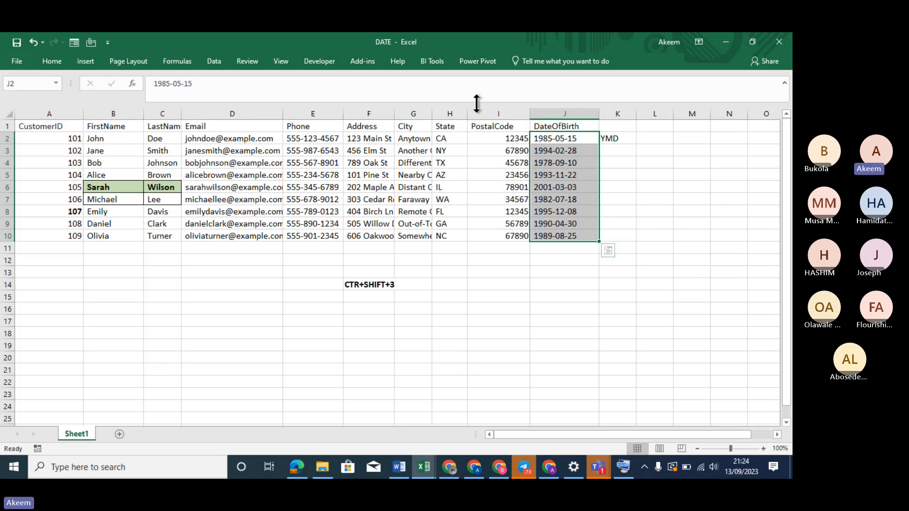
{"action": "left_click", "coordinate": [221, 63]}
{"action": "left_click", "coordinate": [615, 139]}
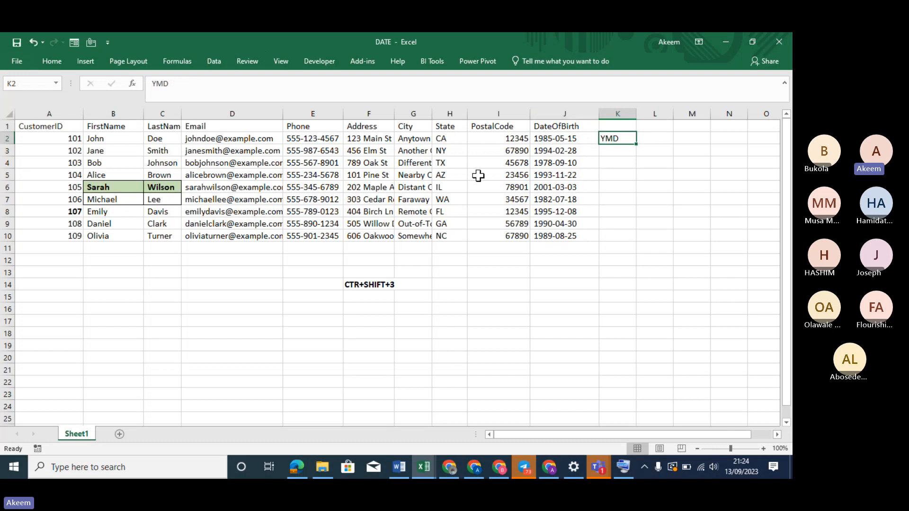
Step: Review the shortcut note in F14 and the YMD note in K2, and select J2:J11 in the DateOfBirth column
{"action": "left_click", "coordinate": [362, 250]}
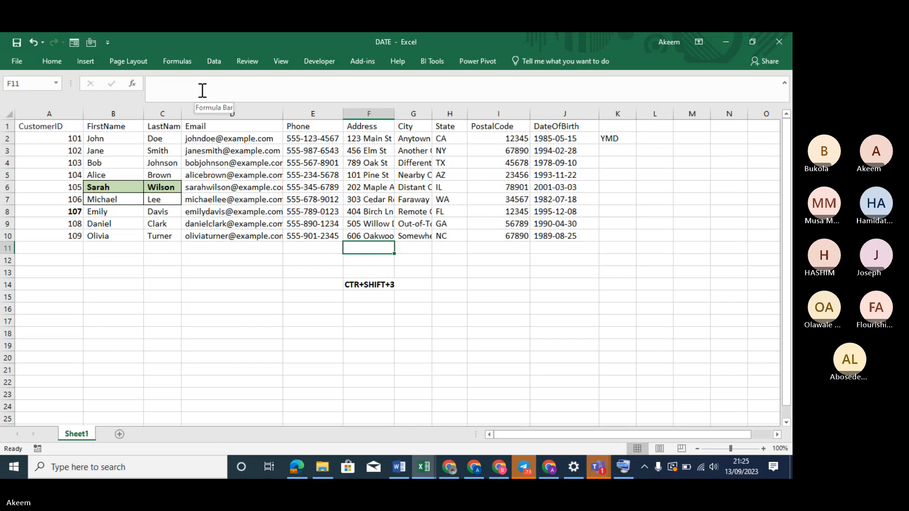
{"action": "left_click", "coordinate": [353, 283]}
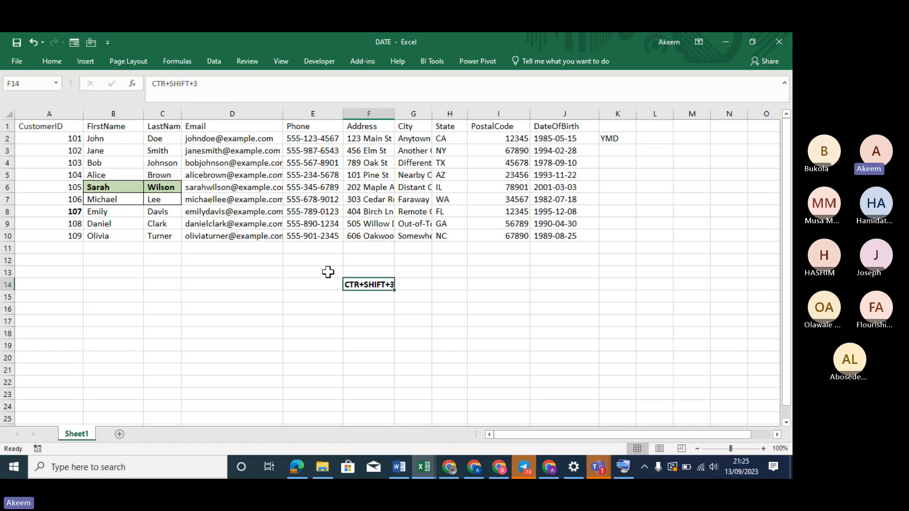
{"action": "left_click", "coordinate": [312, 251]}
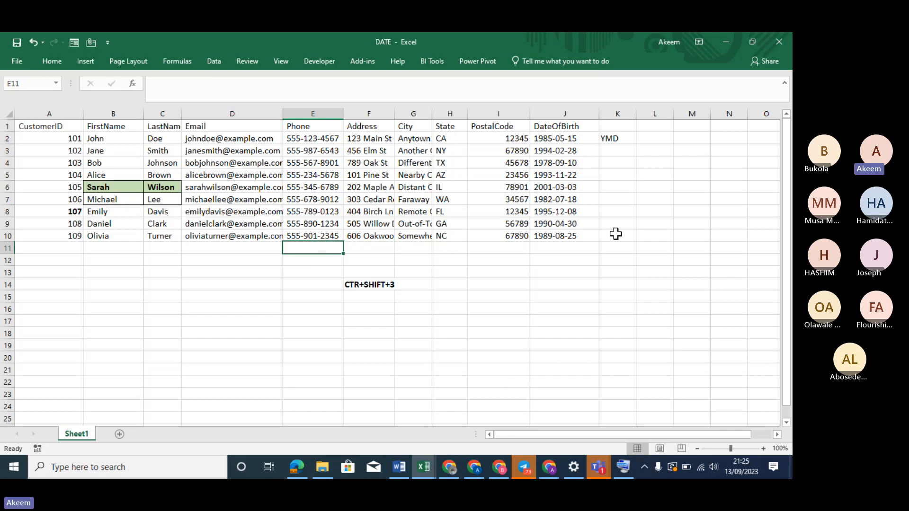
{"action": "left_click", "coordinate": [590, 225]}
{"action": "left_click", "coordinate": [621, 141]}
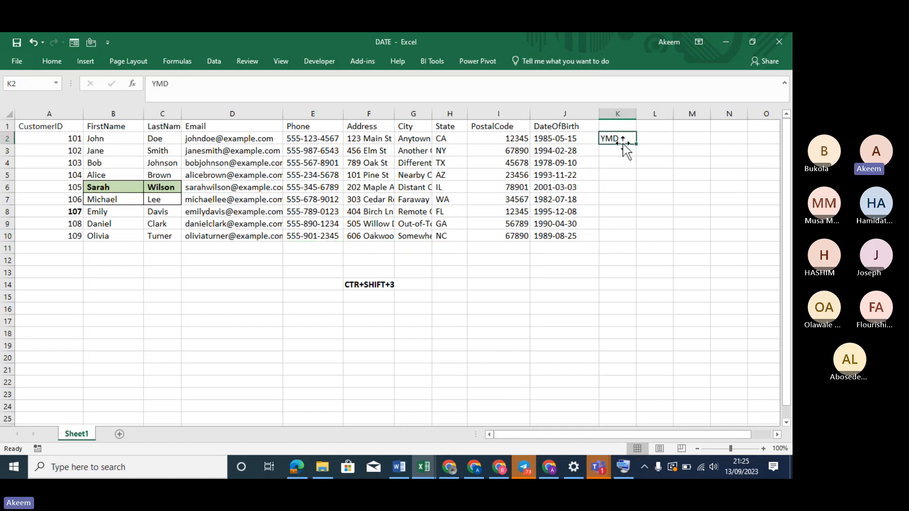
{"action": "left_click", "coordinate": [560, 135]}
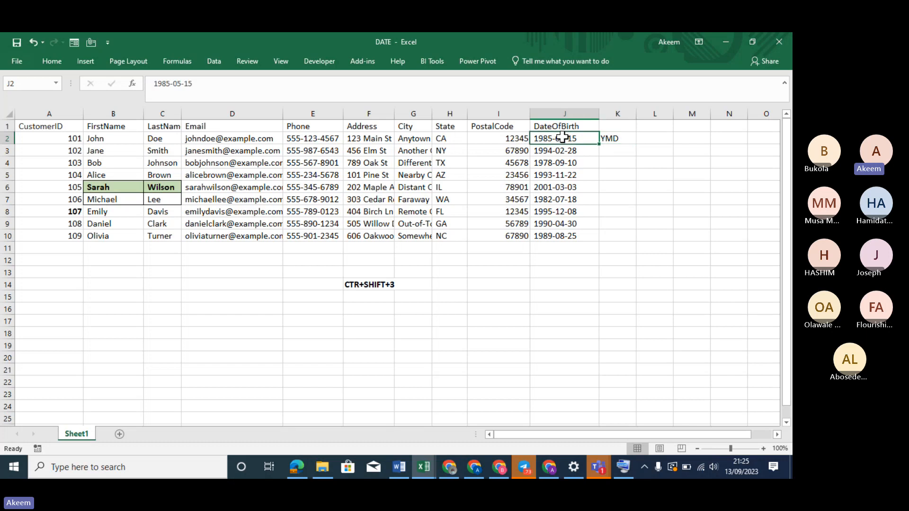
{"action": "left_click", "coordinate": [614, 139]}
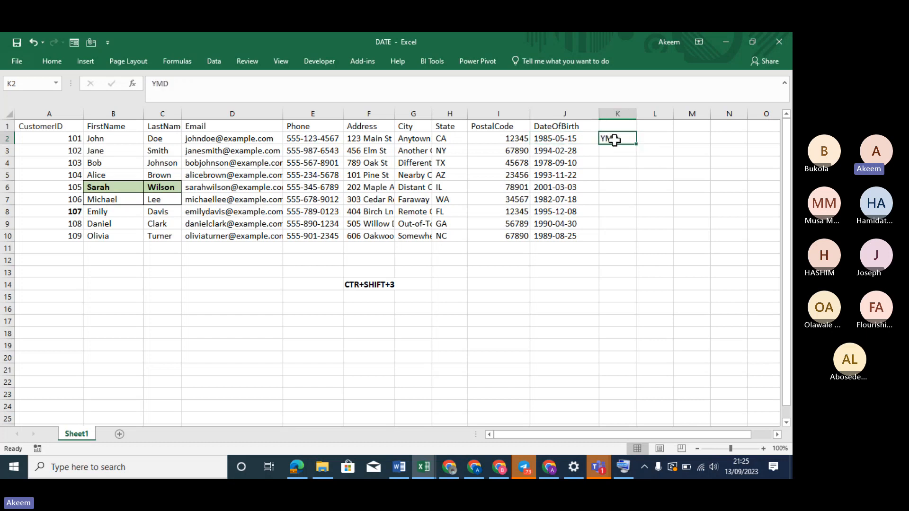
{"action": "left_click", "coordinate": [454, 272]}
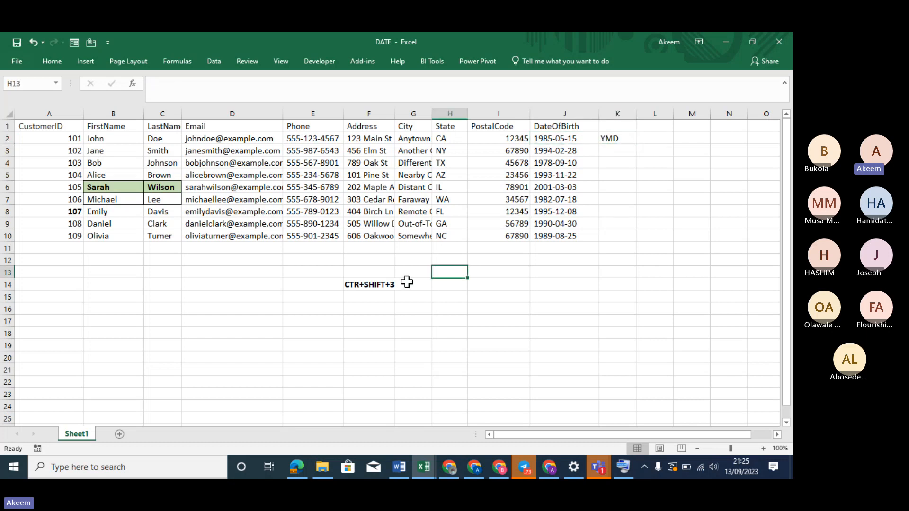
{"action": "left_click_drag", "start_coordinate": [554, 138], "coordinate": [565, 244]}
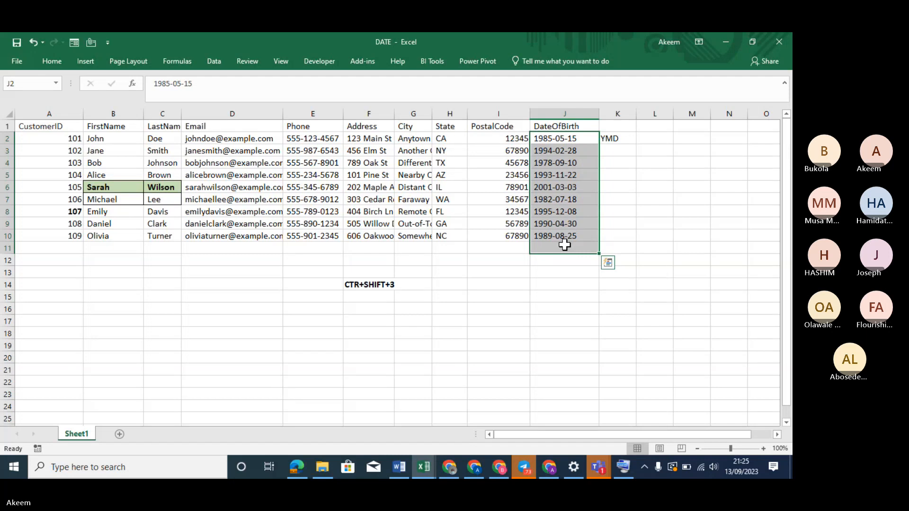
{"action": "key", "text": "ctrl+q"}
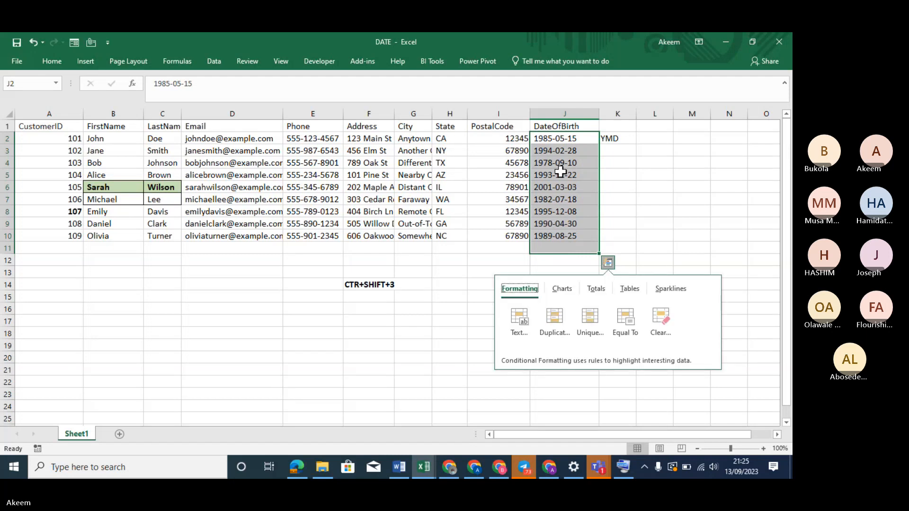
{"action": "left_click", "coordinate": [560, 138]}
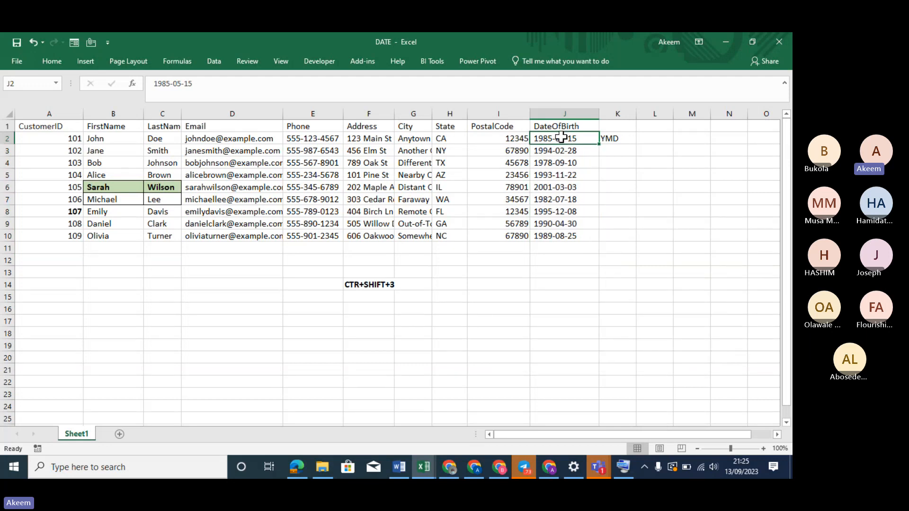
{"action": "left_click_drag", "start_coordinate": [561, 137], "coordinate": [569, 233]}
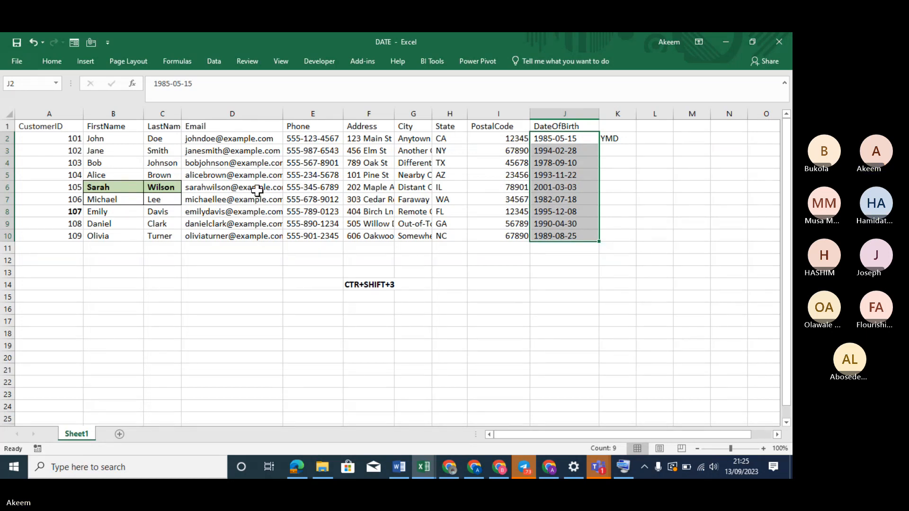
{"action": "left_click", "coordinate": [228, 196]}
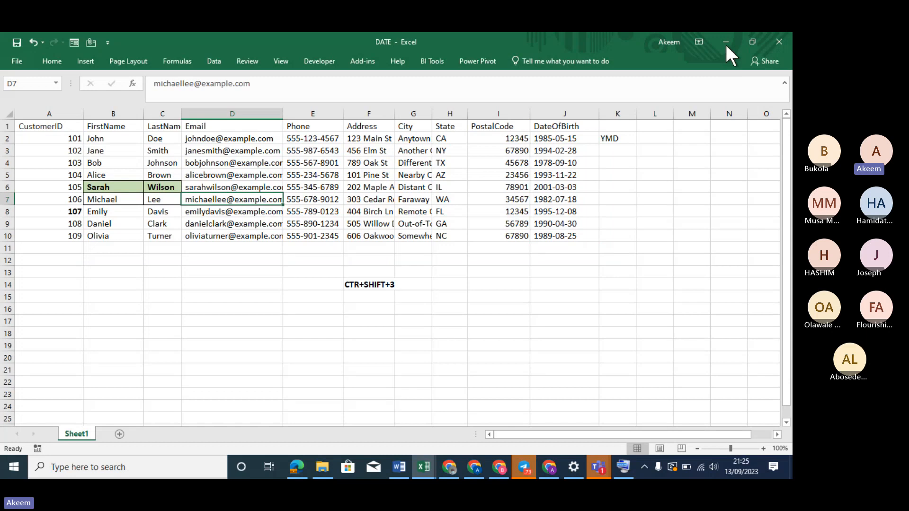
{"action": "left_click", "coordinate": [725, 41]}
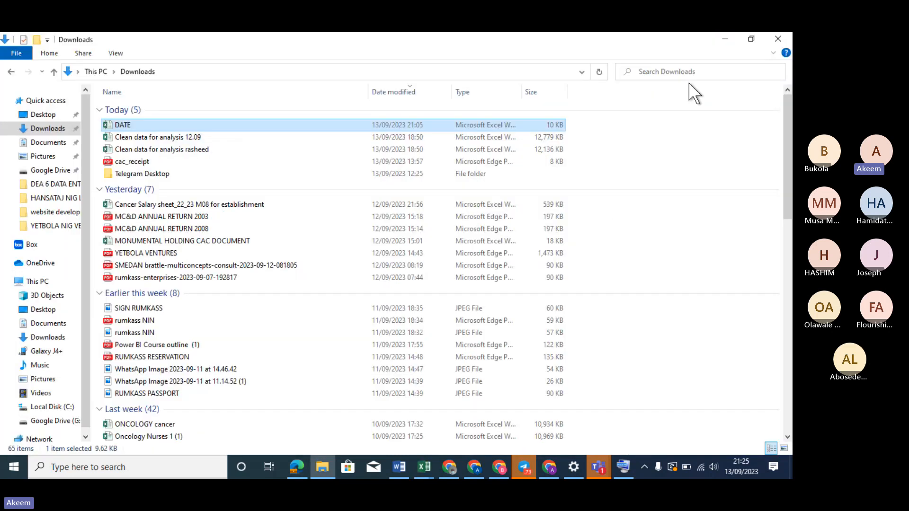
{"action": "left_click", "coordinate": [725, 41]}
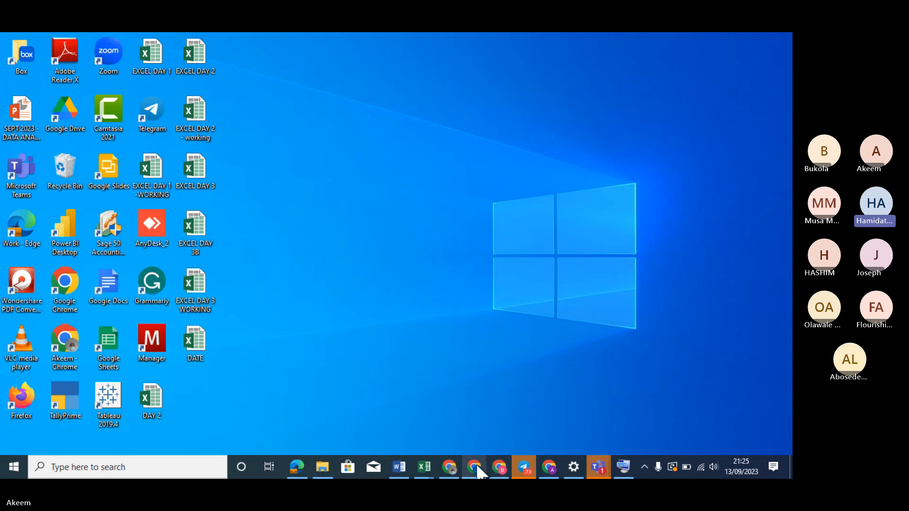
{"action": "mouse_move", "coordinate": [426, 472]}
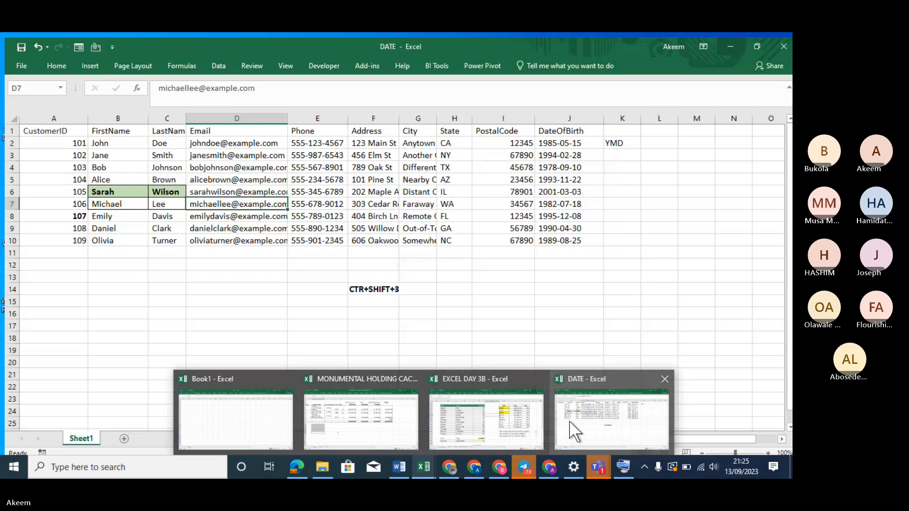
{"action": "left_click", "coordinate": [595, 431]}
{"action": "left_click", "coordinate": [418, 285]}
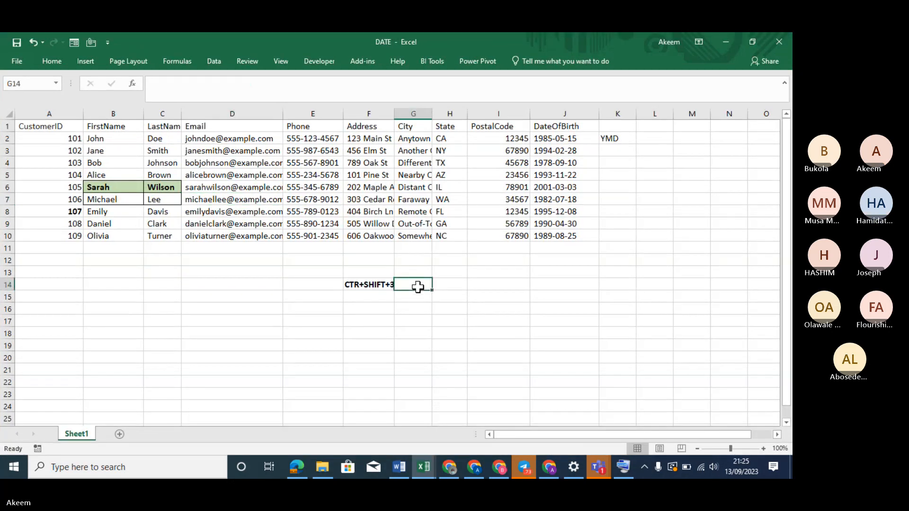
{"action": "left_click", "coordinate": [497, 273]}
Step: Check the YMD note in K2 against the DateOfBirth values J2:J10 and locate the Text to Columns command
{"action": "left_click", "coordinate": [606, 139]}
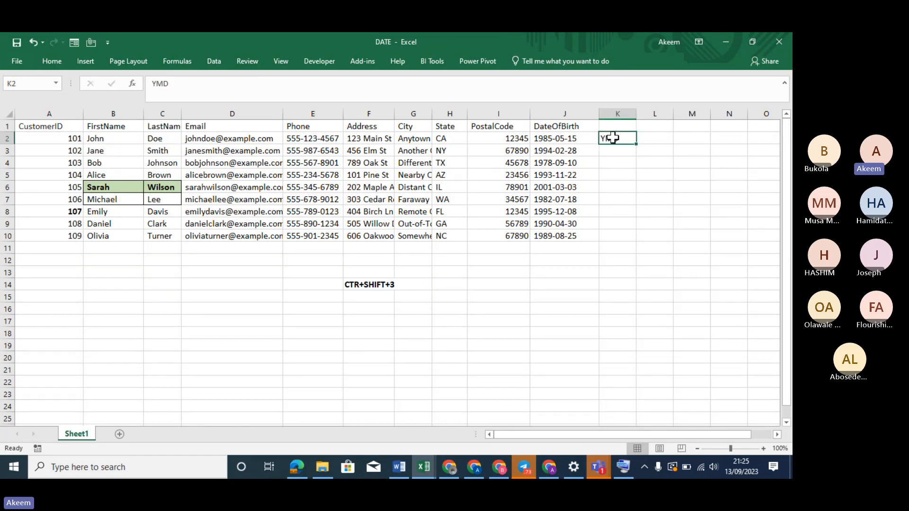
{"action": "left_click_drag", "start_coordinate": [573, 138], "coordinate": [570, 237]}
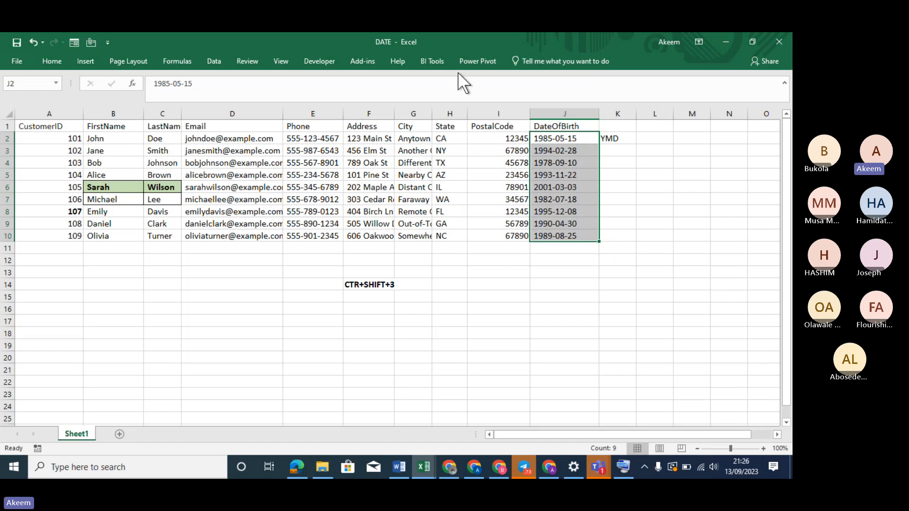
{"action": "left_click", "coordinate": [217, 63]}
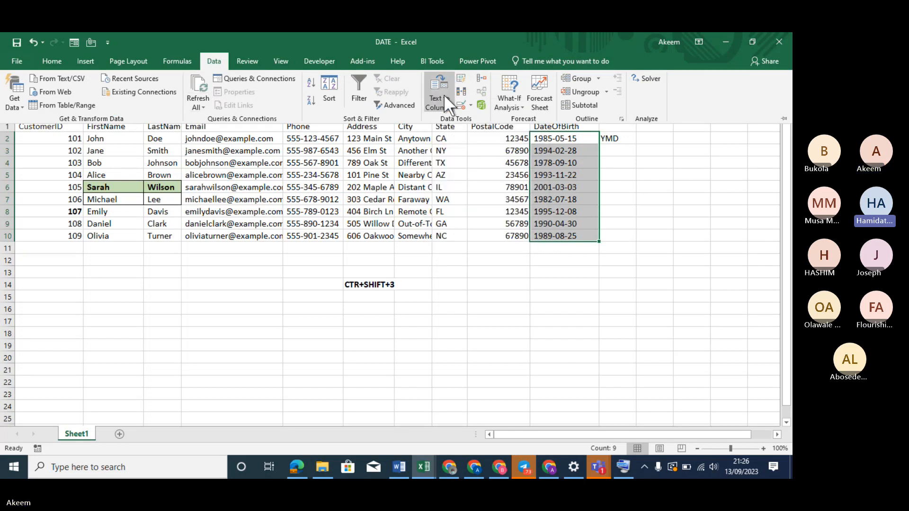
{"action": "left_click", "coordinate": [500, 277]}
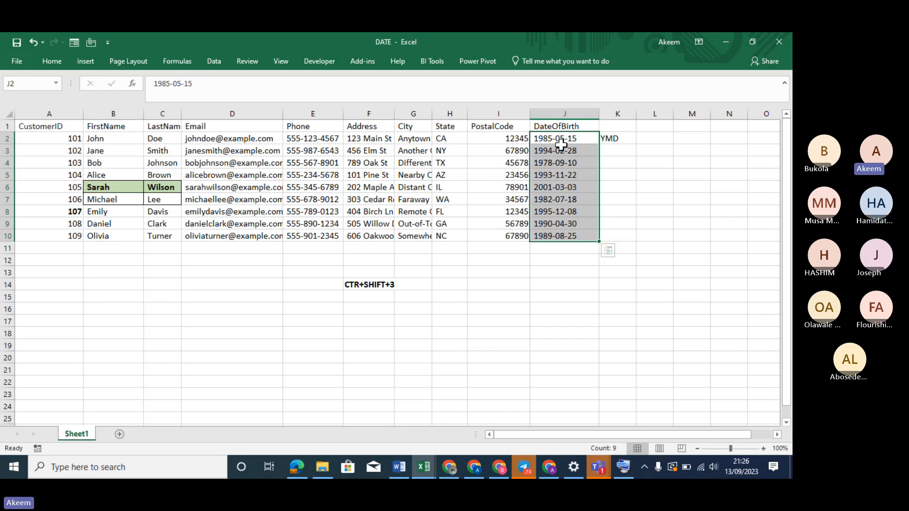
Step: Start Text to Columns on the DateOfBirth values J2:J10 as delimited data and advance to the column data format stage
{"action": "left_click_drag", "start_coordinate": [557, 139], "coordinate": [569, 237]}
{"action": "left_click", "coordinate": [221, 59]}
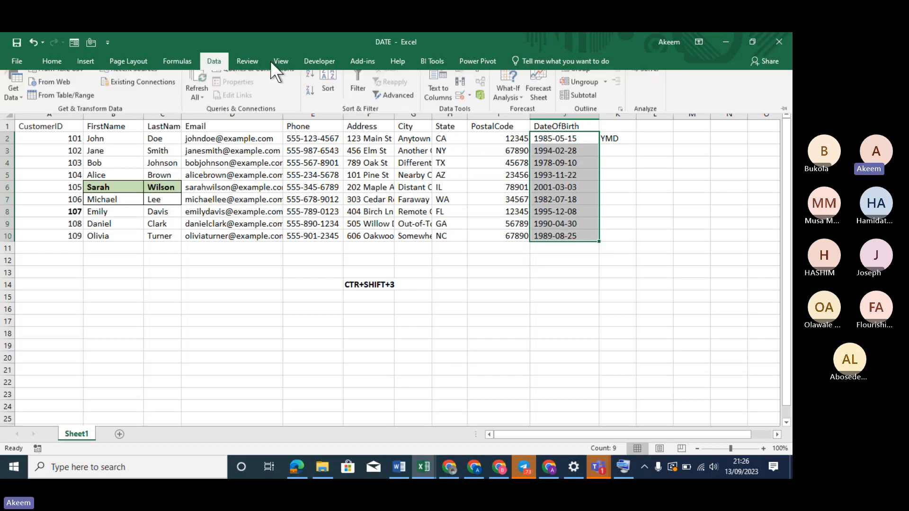
{"action": "left_click", "coordinate": [441, 96]}
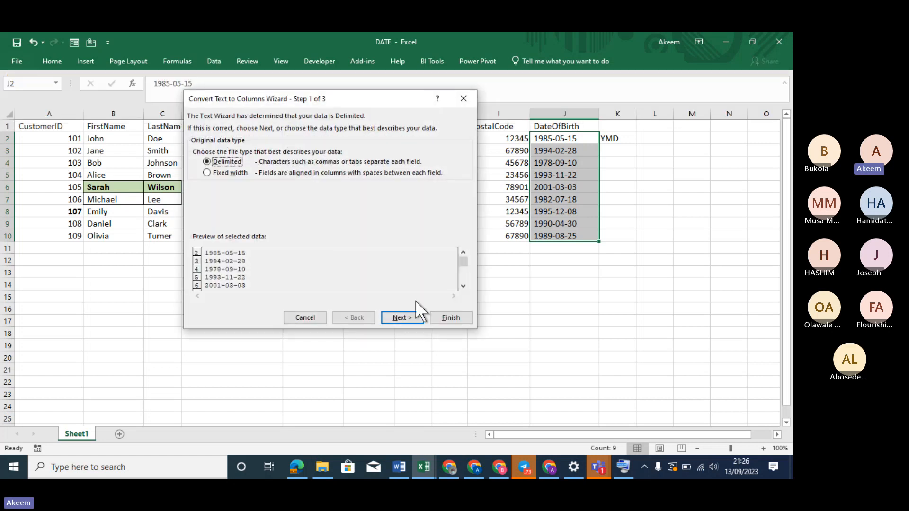
{"action": "left_click", "coordinate": [415, 318]}
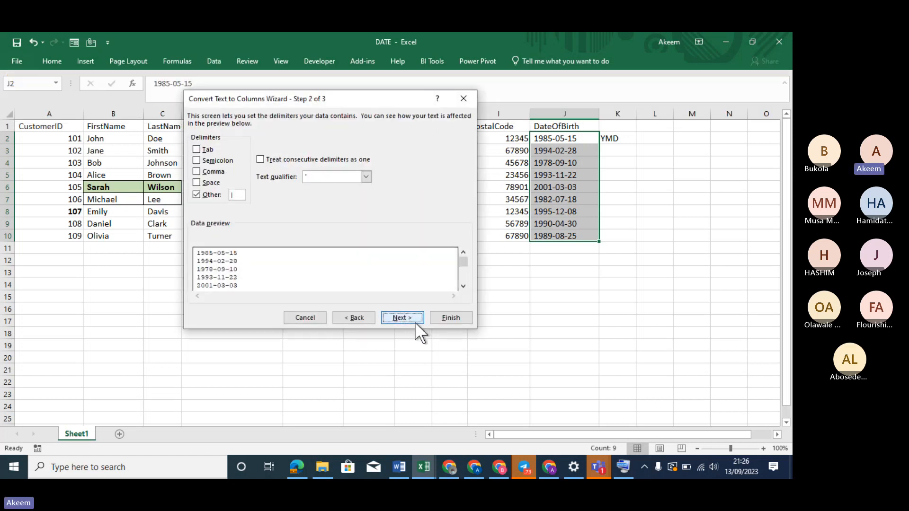
{"action": "left_click", "coordinate": [415, 321]}
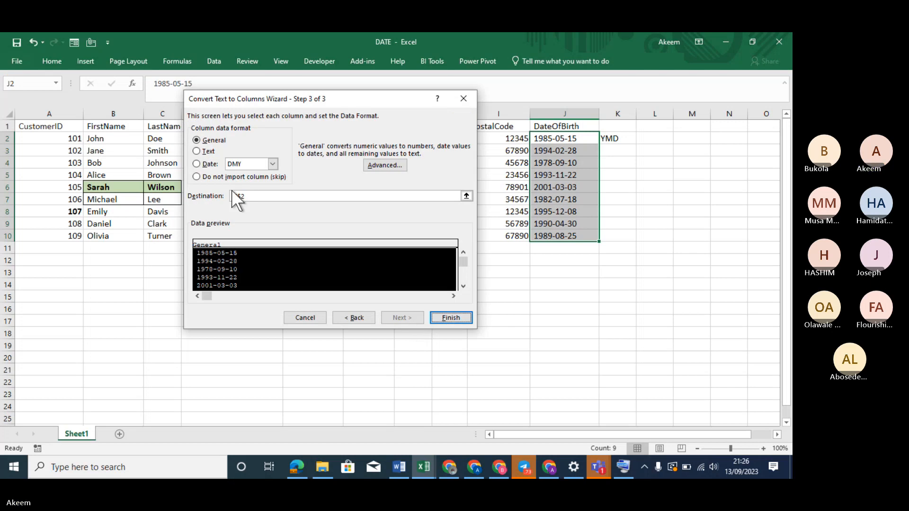
Step: Set the column data format to Date with YMD order and finish converting the DateOfBirth values in place
{"action": "left_click", "coordinate": [198, 164]}
{"action": "left_click", "coordinate": [273, 164]}
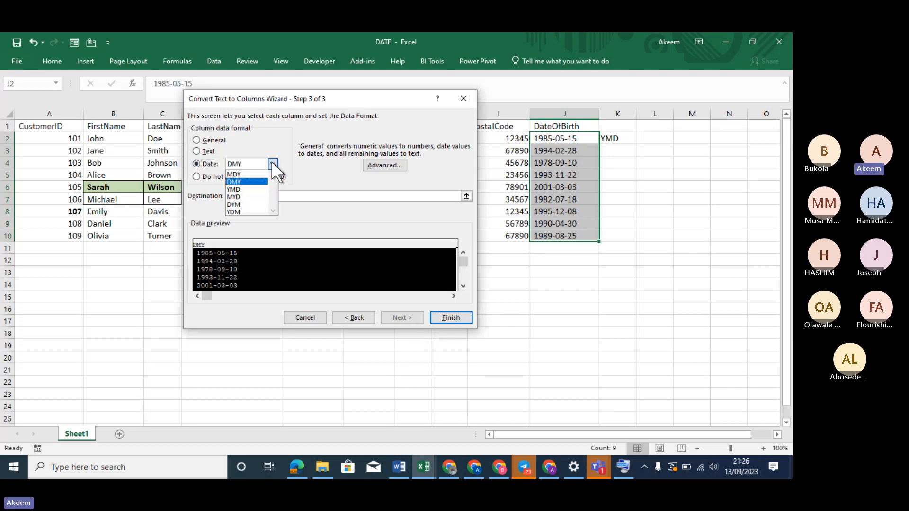
{"action": "left_click", "coordinate": [246, 189]}
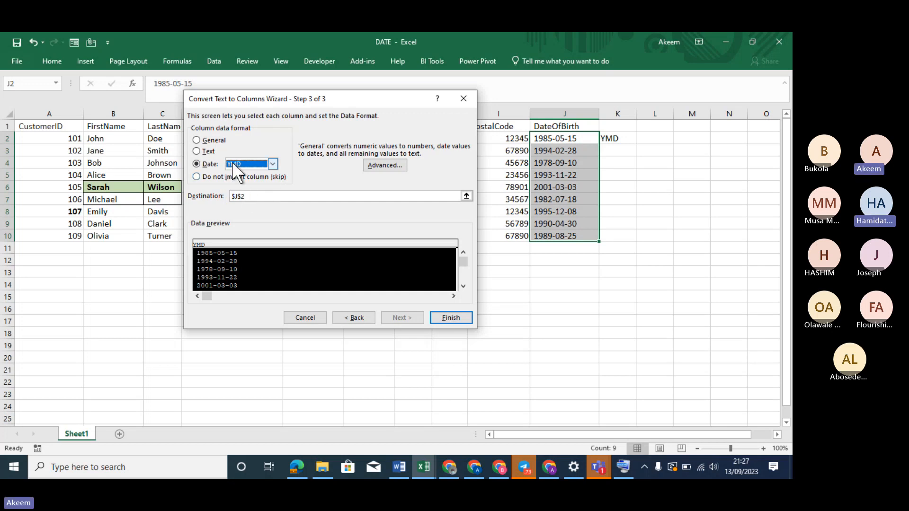
{"action": "left_click", "coordinate": [454, 313]}
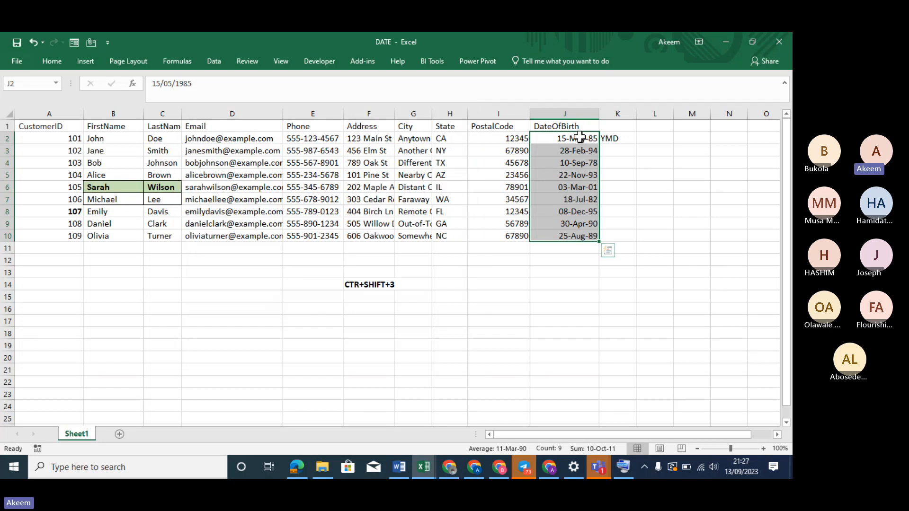
Step: Clear the YMD note from cell K2 beside the converted dates
{"action": "left_click_drag", "start_coordinate": [579, 142], "coordinate": [592, 236]}
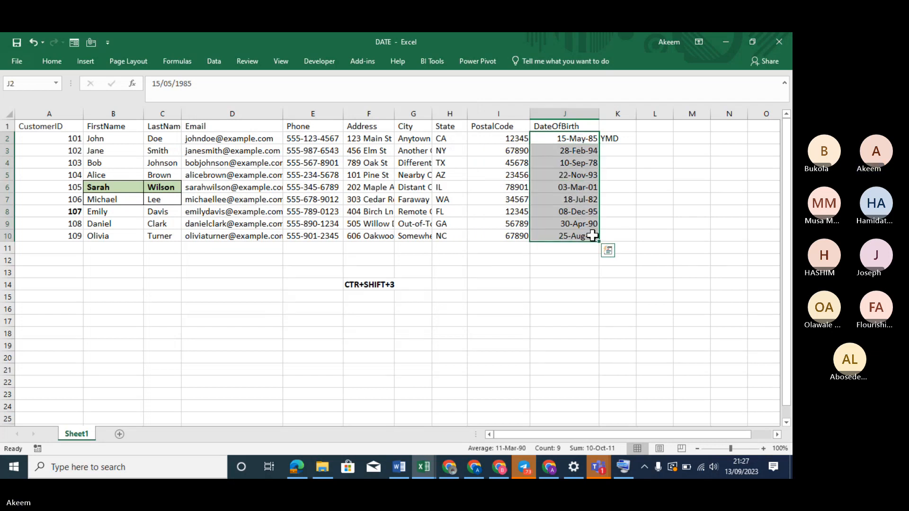
{"action": "left_click", "coordinate": [624, 138]}
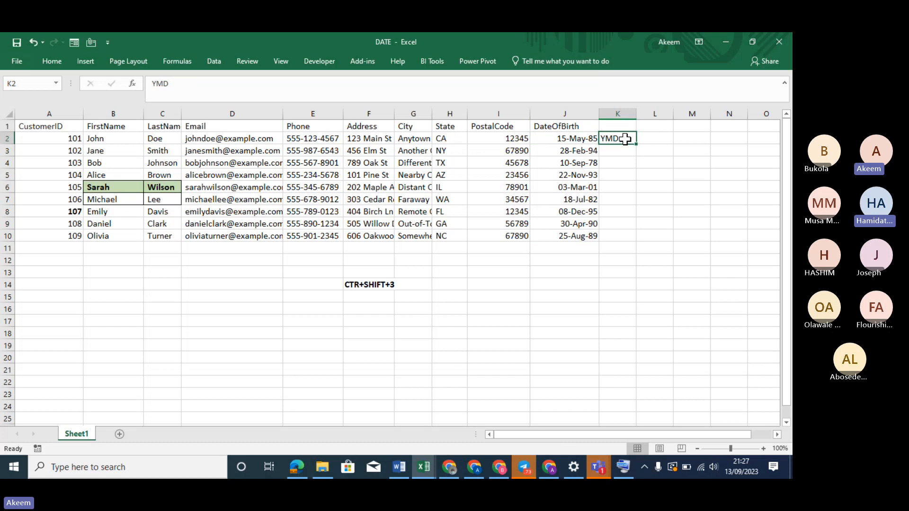
{"action": "key", "text": "Delete"}
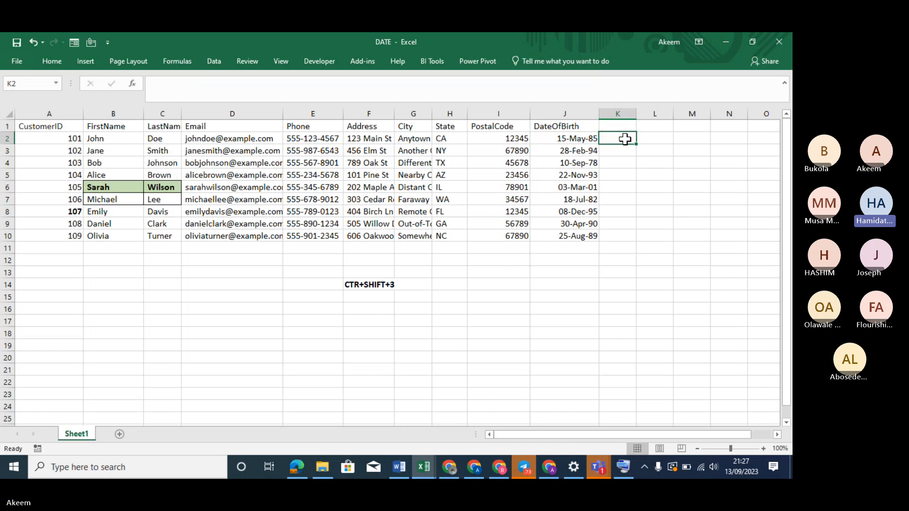
{"action": "left_click", "coordinate": [676, 161]}
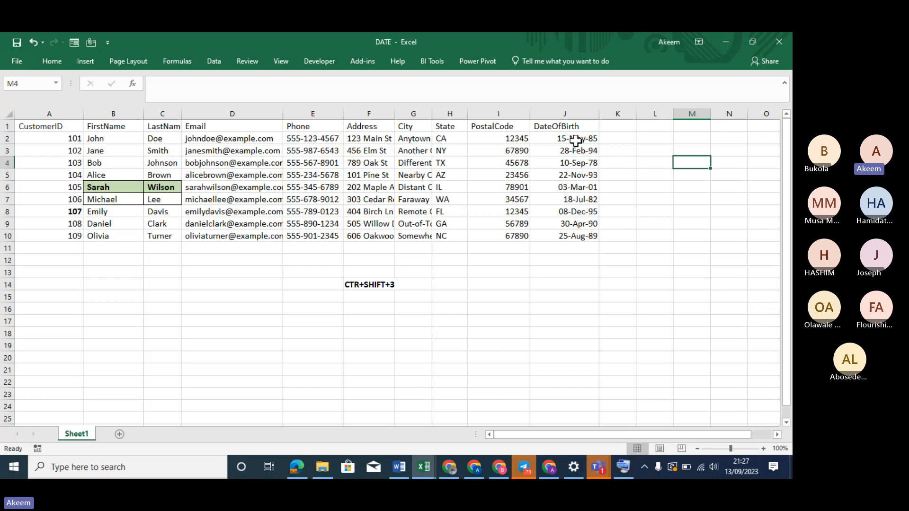
Step: Compare the converted DateOfBirth values in J2:J10 with the computer's system date format
{"action": "left_click_drag", "start_coordinate": [576, 140], "coordinate": [579, 234]}
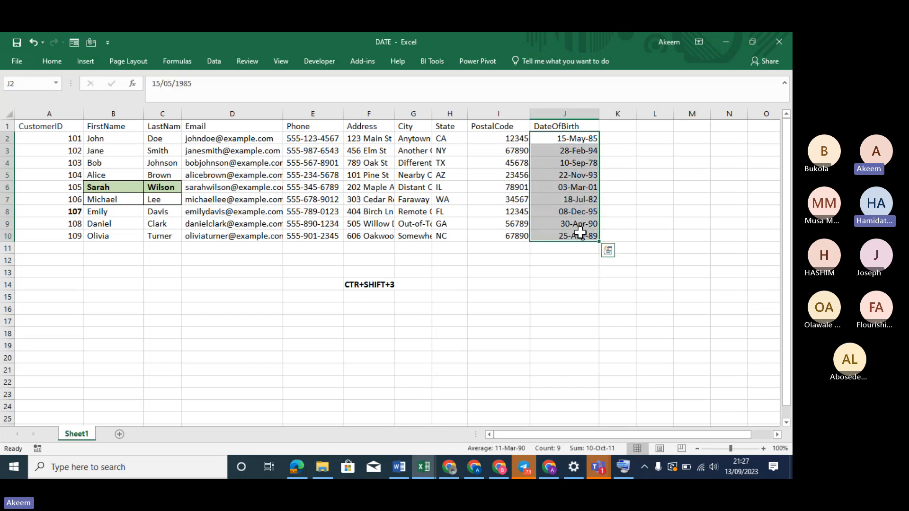
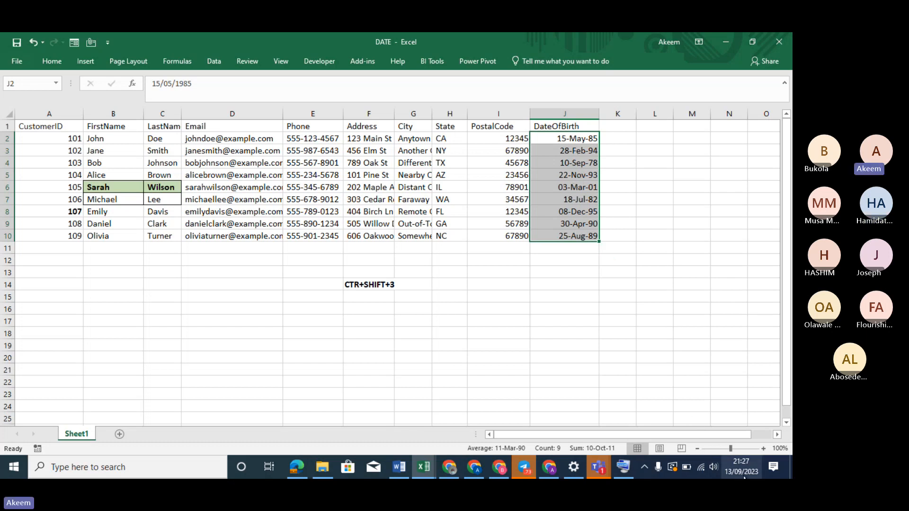
{"action": "mouse_move", "coordinate": [745, 477]}
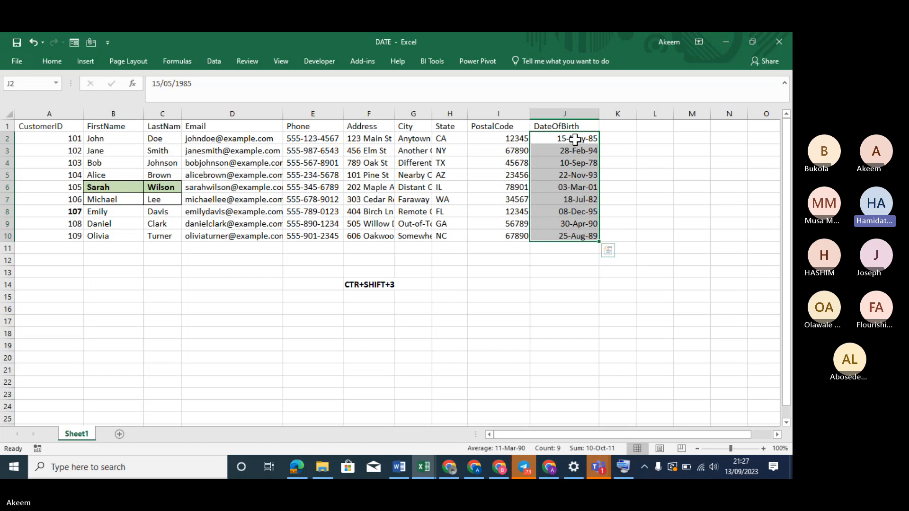
{"action": "left_click_drag", "start_coordinate": [575, 139], "coordinate": [582, 237]}
{"action": "left_click", "coordinate": [604, 301]}
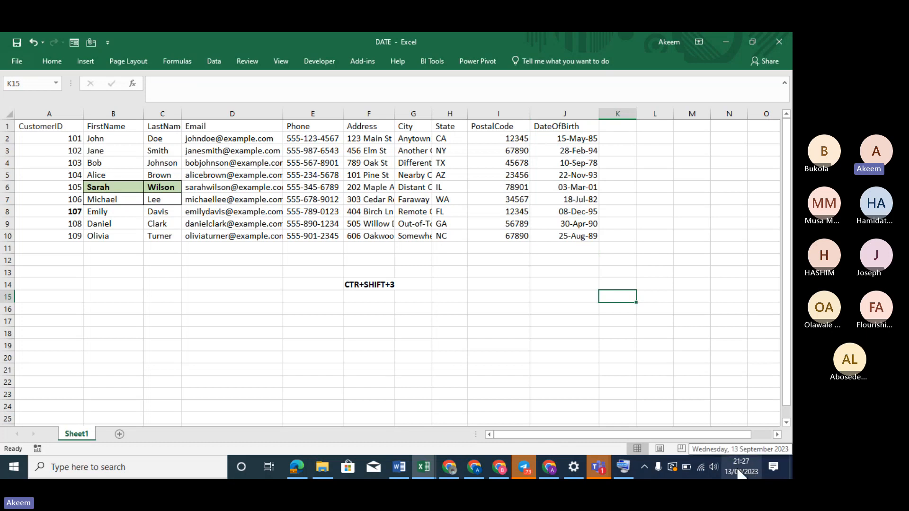
Step: Clear the CTR+SHIFT+3 note from F14 and narrow the FirstName and PostalCode columns
{"action": "left_click", "coordinate": [379, 284]}
{"action": "key", "text": "Delete"}
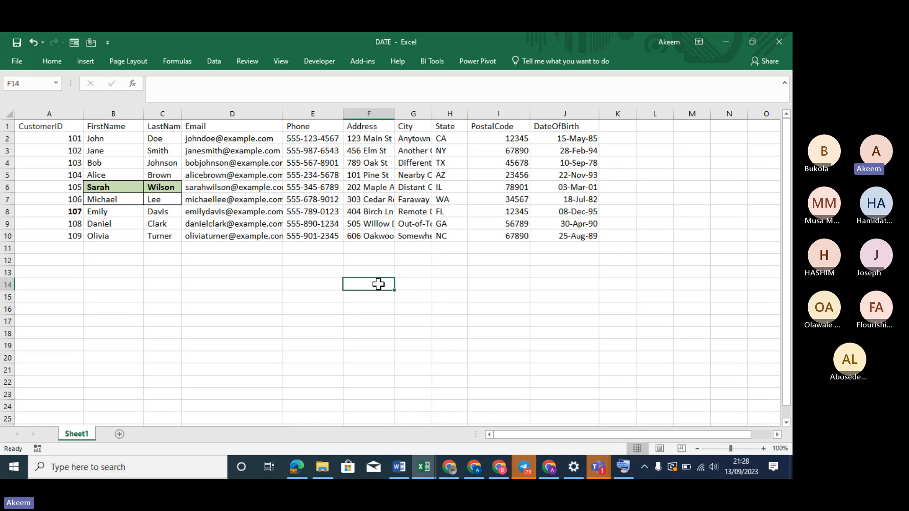
{"action": "left_click_drag", "start_coordinate": [143, 113], "coordinate": [132, 113]}
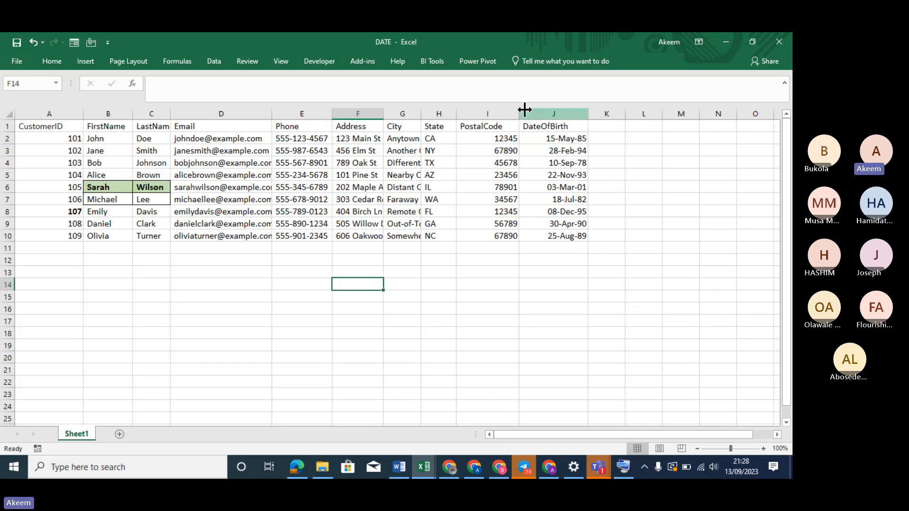
{"action": "left_click_drag", "start_coordinate": [525, 110], "coordinate": [497, 114]}
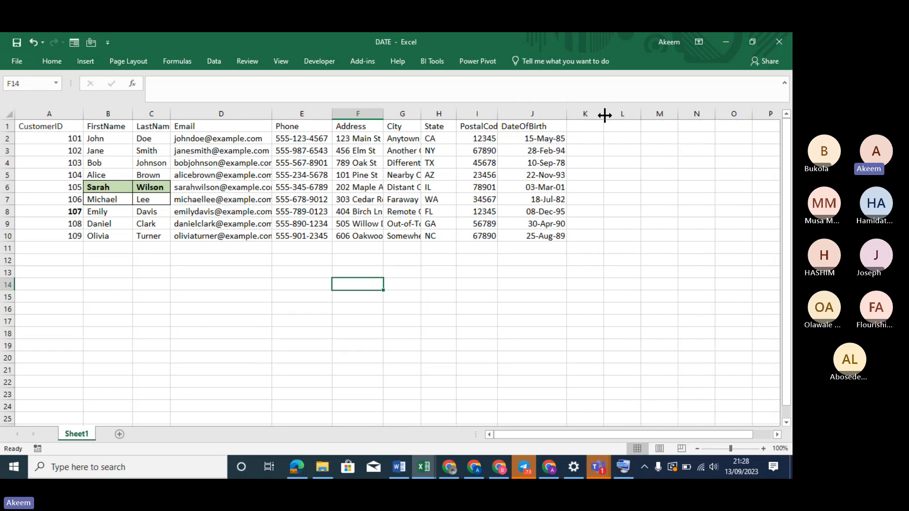
Step: Add the headers MONTH, YEAR, WEEKDAY and AGE in K1:N1 beside DateOfBirth and widen those columns
{"action": "left_click_drag", "start_coordinate": [604, 115], "coordinate": [651, 114]}
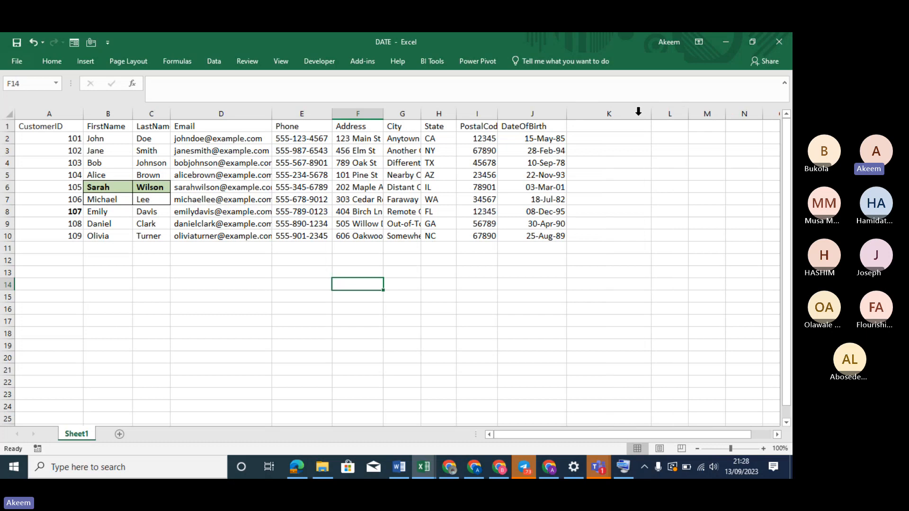
{"action": "left_click", "coordinate": [613, 126]}
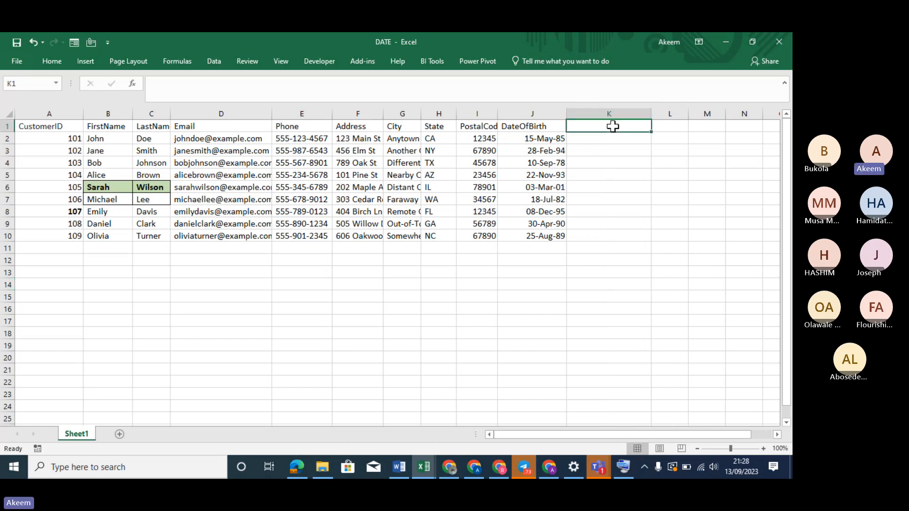
{"action": "type", "text": "MONTH"}
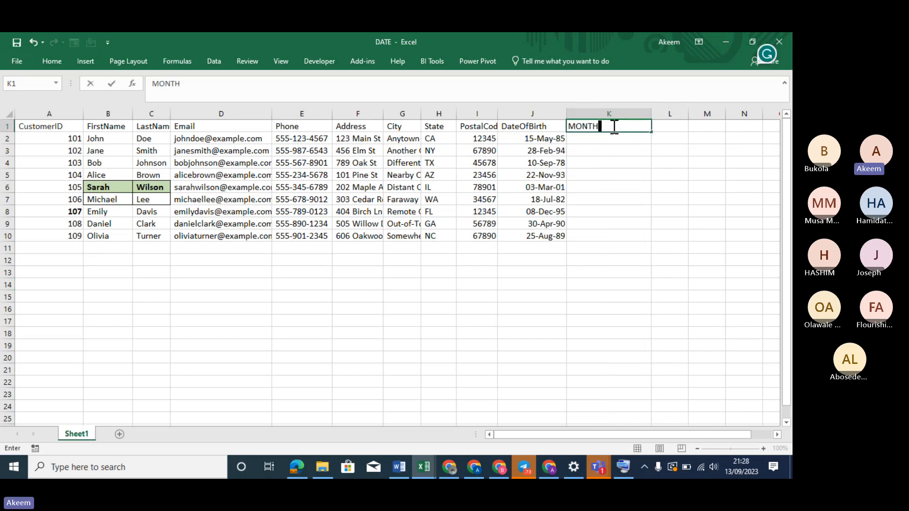
{"action": "key", "text": "Tab"}
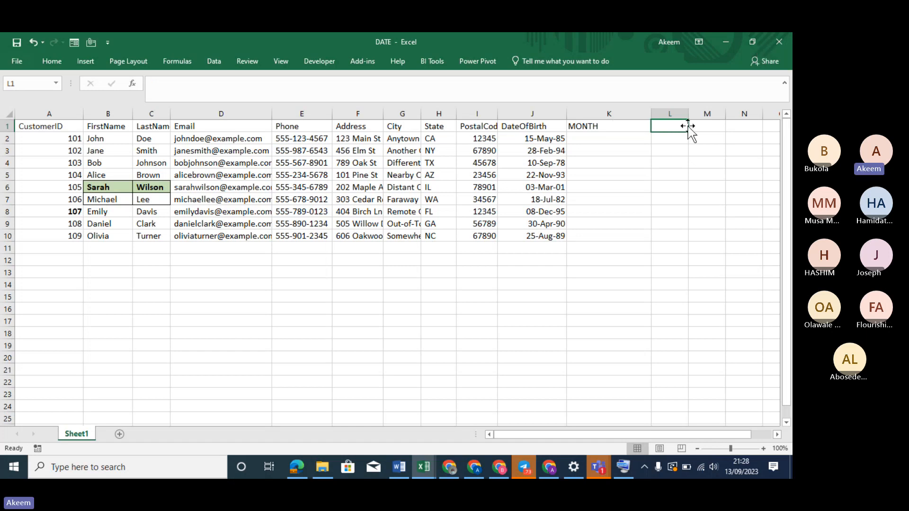
{"action": "type", "text": "YEAR"}
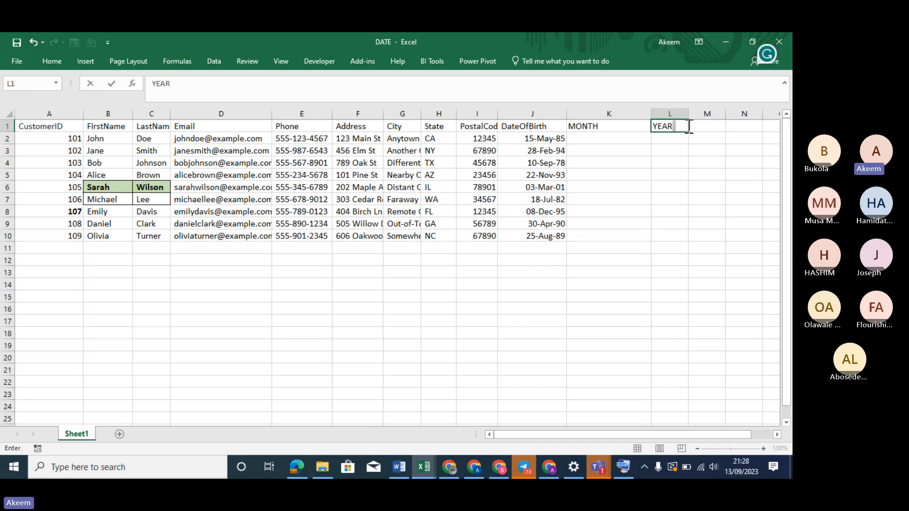
{"action": "key", "text": "Tab"}
{"action": "type", "text": "WEEKDA"}
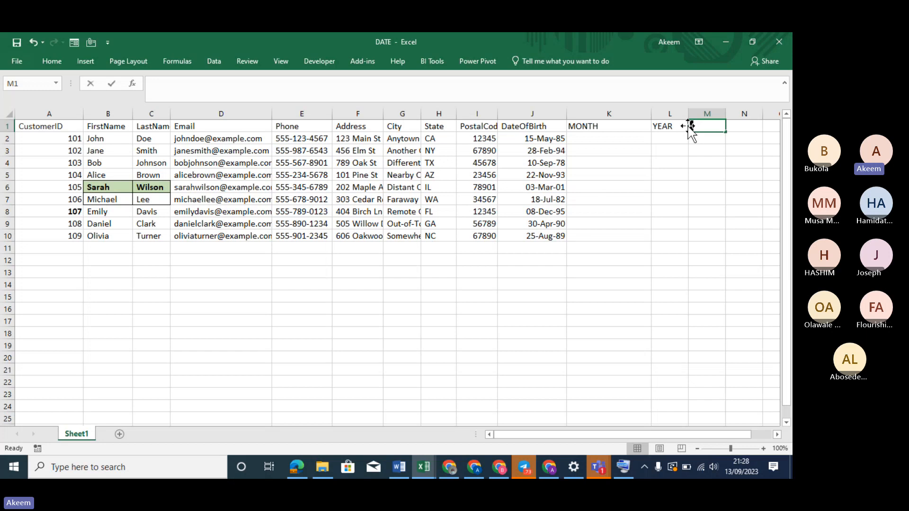
{"action": "type", "text": "Y"}
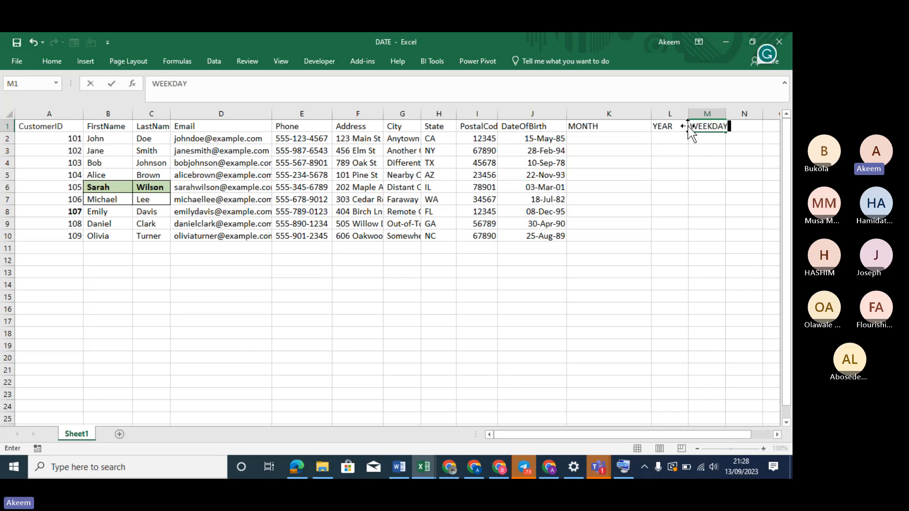
{"action": "key", "text": "Tab"}
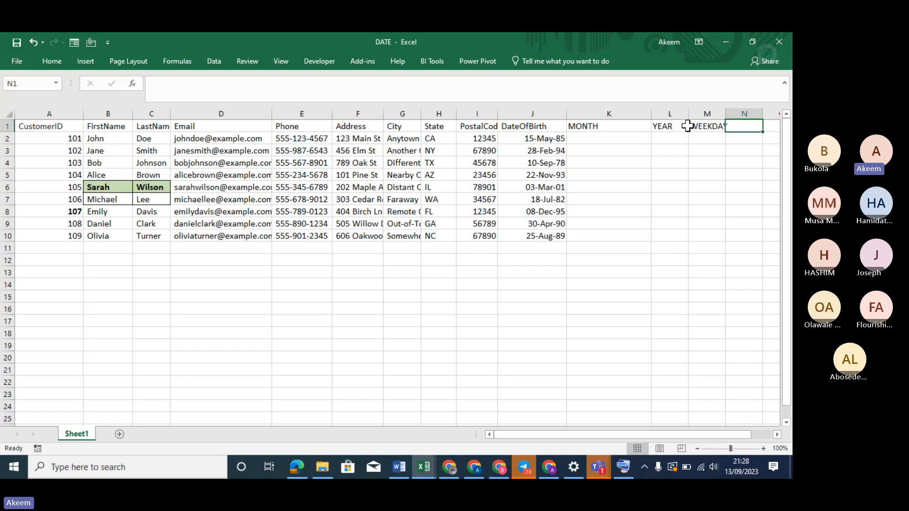
{"action": "type", "text": "AGE"}
{"action": "key", "text": "Return"}
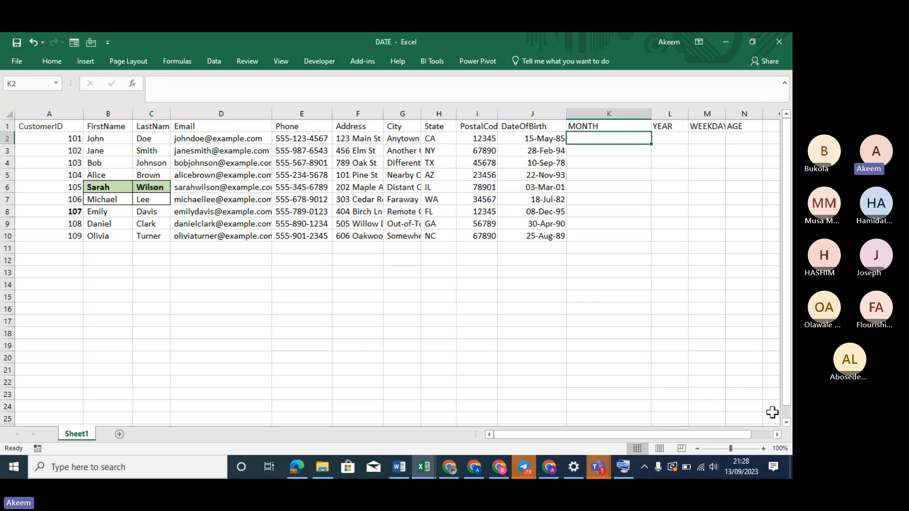
{"action": "left_click", "coordinate": [777, 434]}
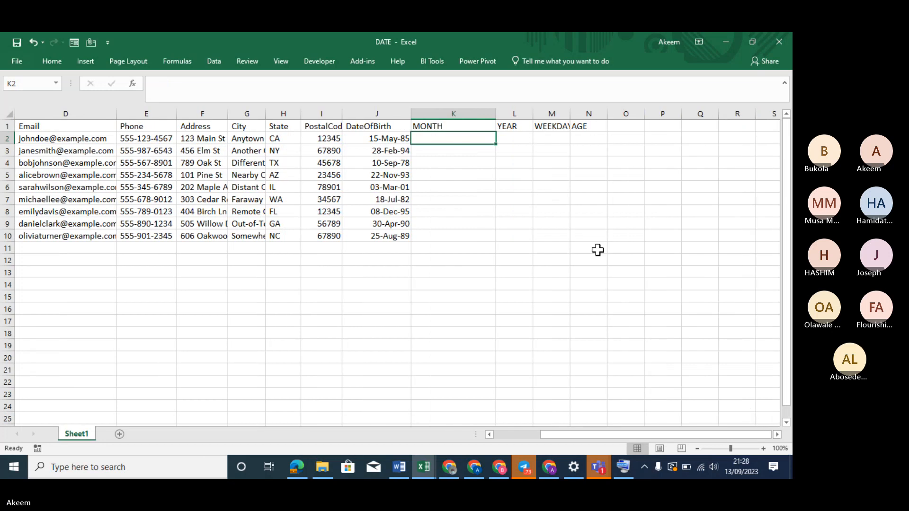
{"action": "left_click_drag", "start_coordinate": [532, 112], "coordinate": [665, 115]}
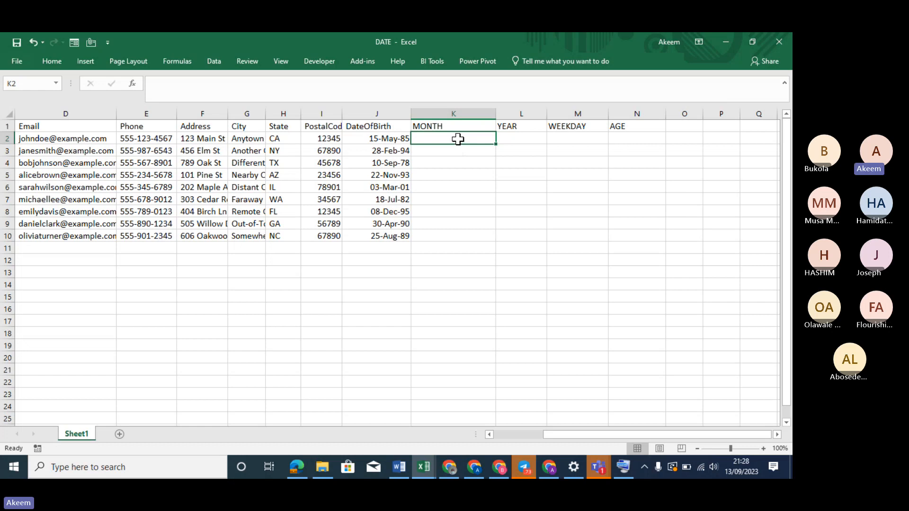
Step: Extract each birth month number with =MONTH(J2) in K2 and fill the formula down to K10
{"action": "type", "text": "="}
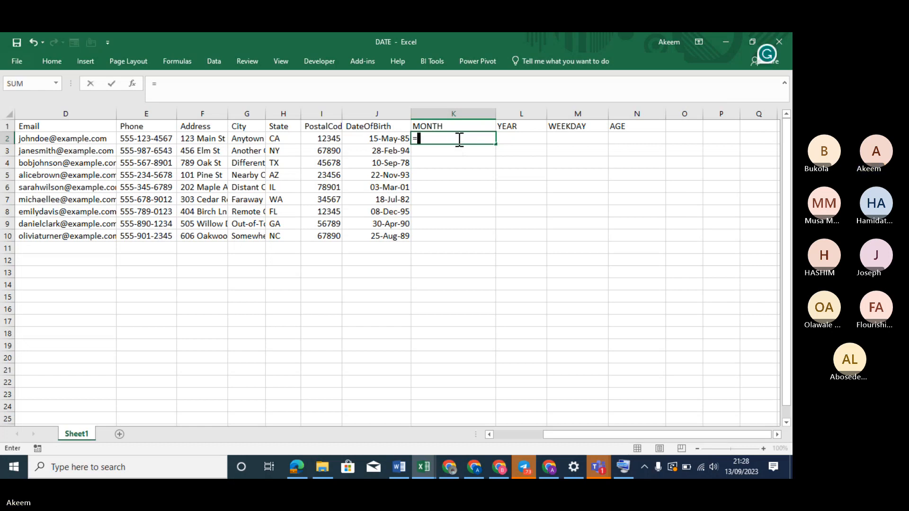
{"action": "type", "text": "MONT"}
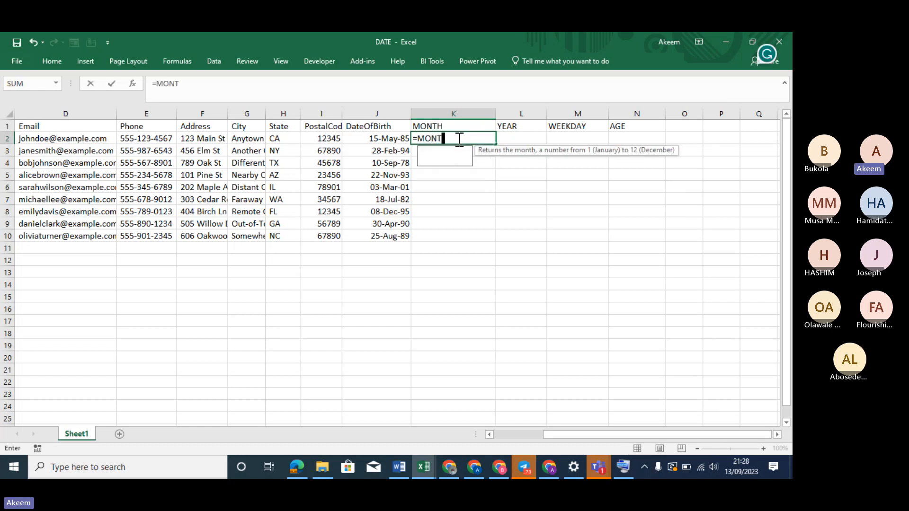
{"action": "type", "text": "H("}
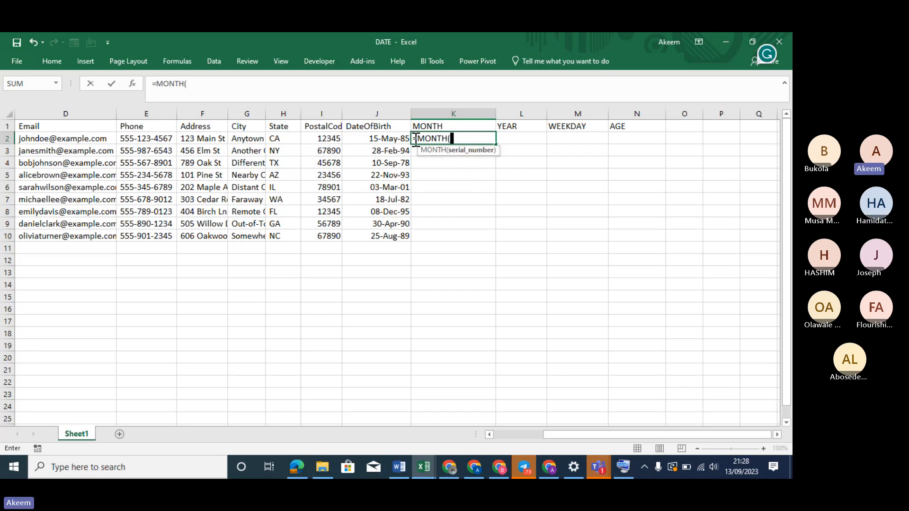
{"action": "left_click", "coordinate": [392, 138]}
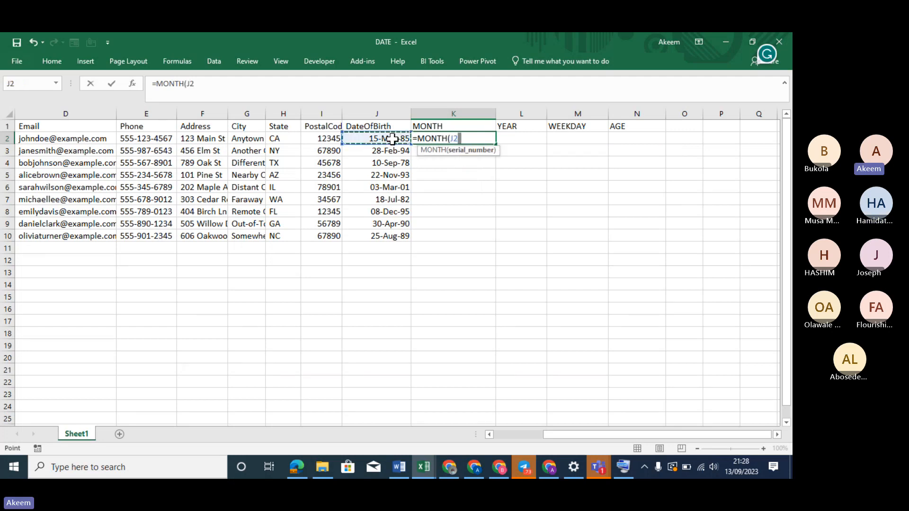
{"action": "key", "text": "Return"}
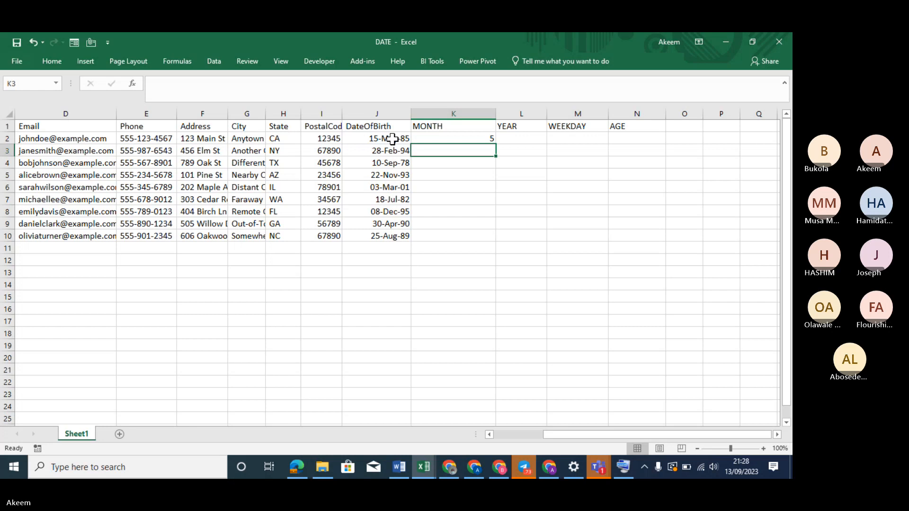
{"action": "left_click", "coordinate": [486, 139]}
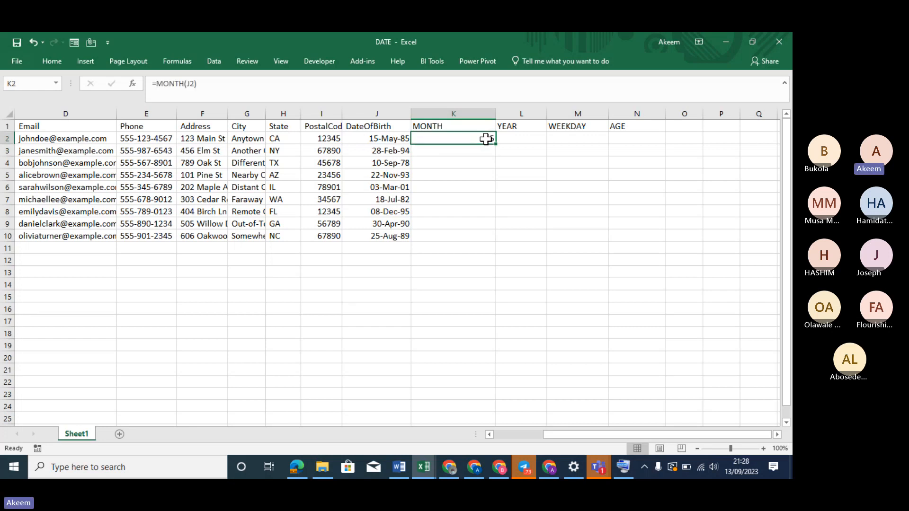
{"action": "double_click", "coordinate": [495, 143]}
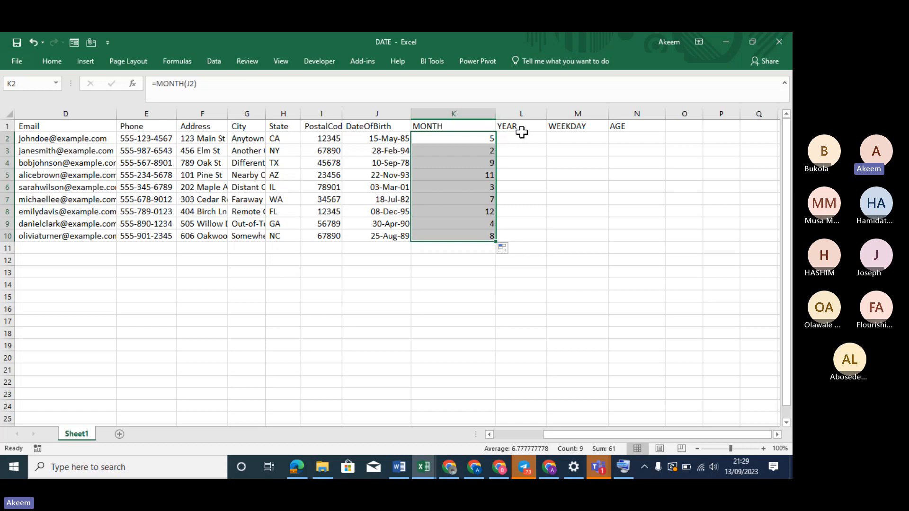
Step: Insert a new column before YEAR and give it the header MONTH NAME in L1
{"action": "left_click", "coordinate": [524, 117]}
{"action": "right_click", "coordinate": [524, 118]}
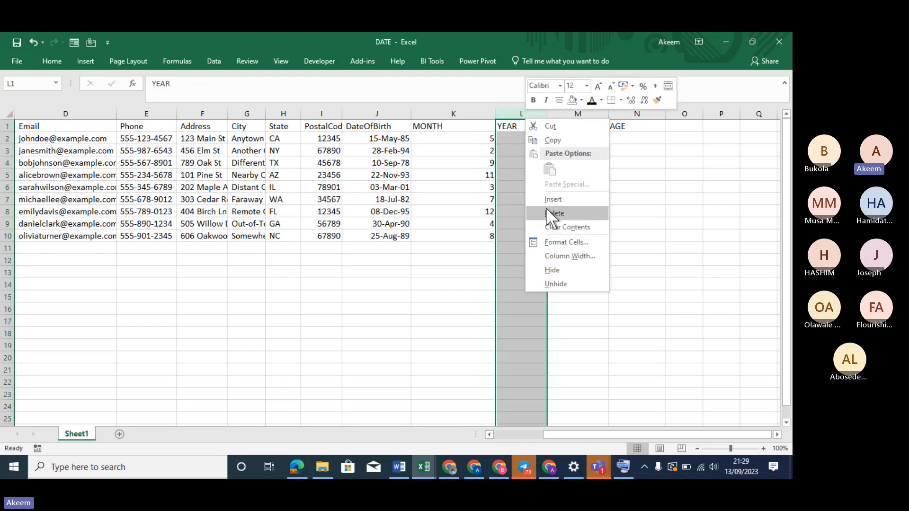
{"action": "left_click", "coordinate": [546, 200]}
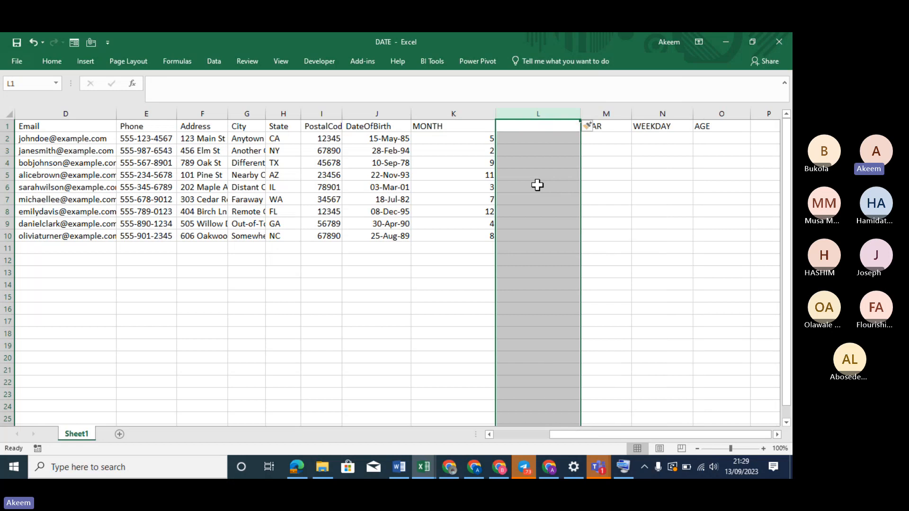
{"action": "left_click", "coordinate": [524, 129]}
{"action": "type", "text": "MO"}
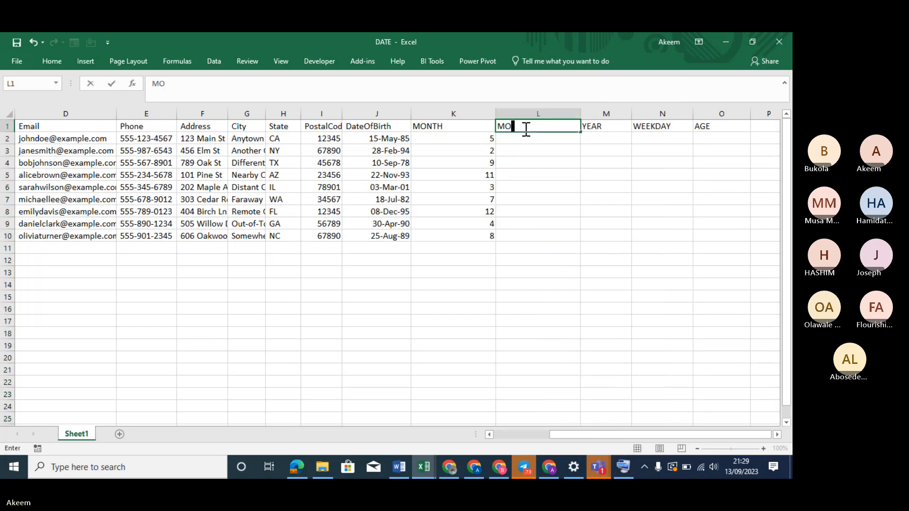
{"action": "type", "text": "NTH NAME"}
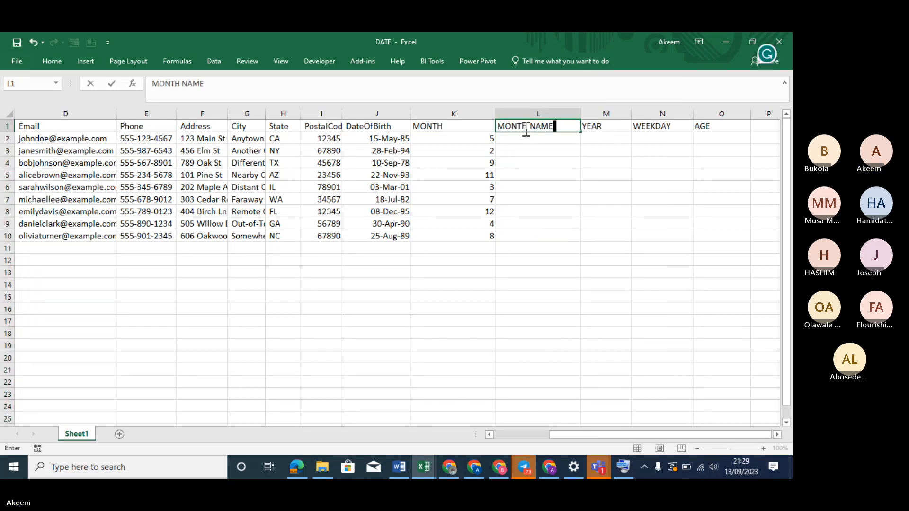
{"action": "left_click", "coordinate": [543, 184]}
{"action": "left_click", "coordinate": [541, 135]}
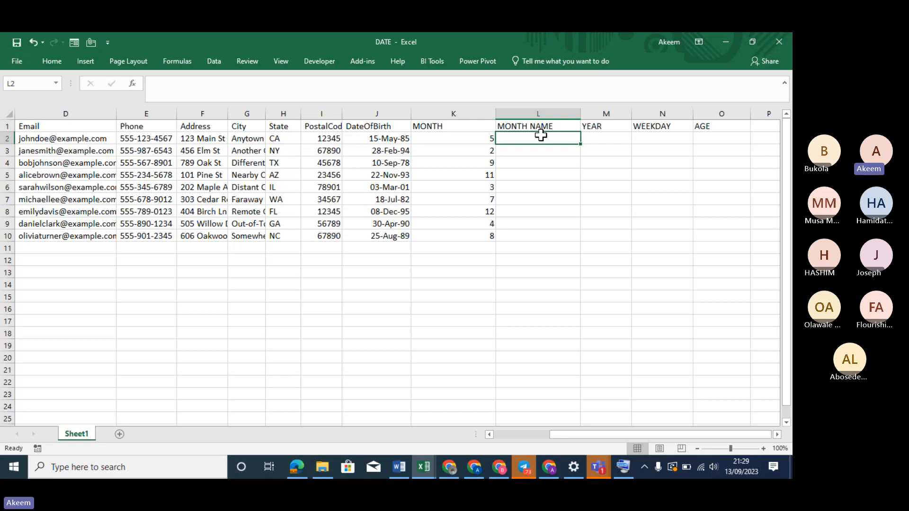
{"action": "type", "text": "=TEXT"}
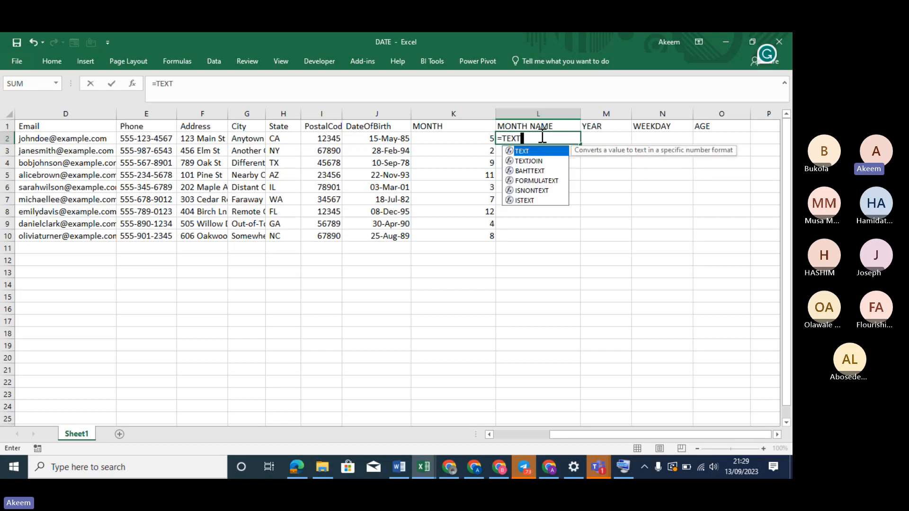
{"action": "type", "text": "("}
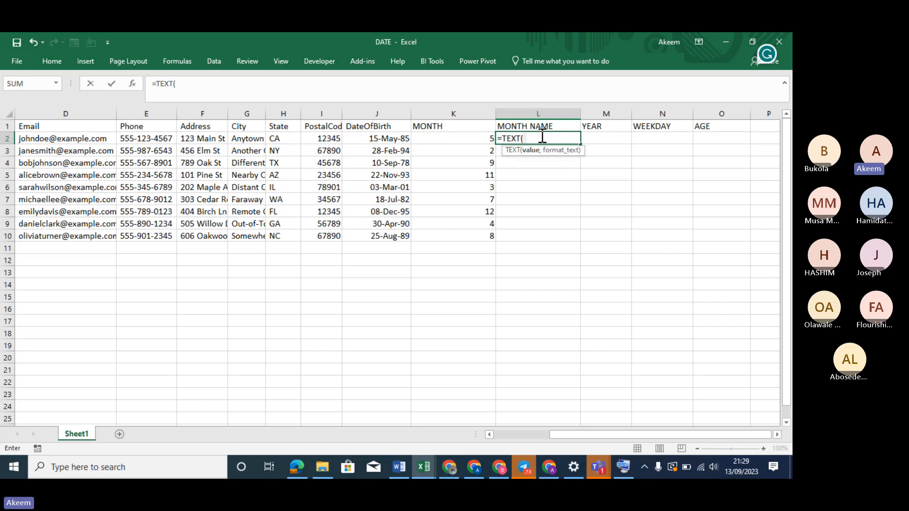
{"action": "left_click", "coordinate": [390, 139]}
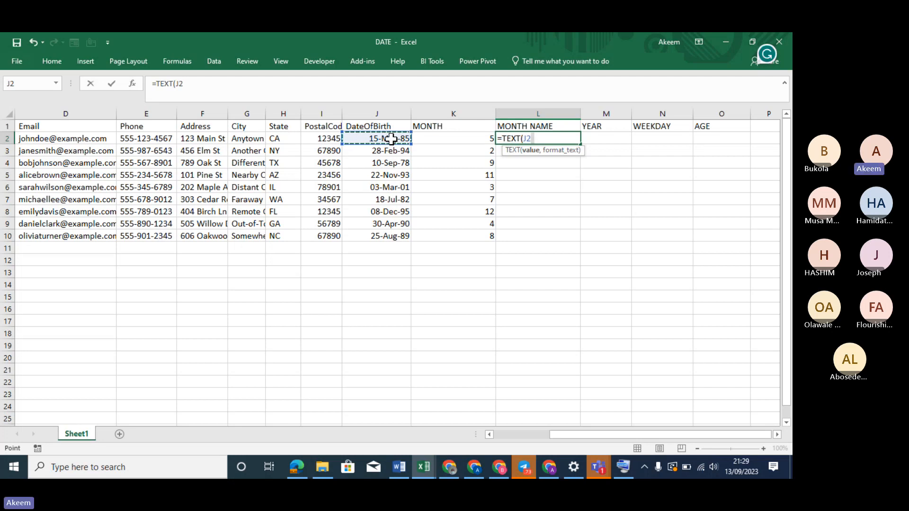
{"action": "type", "text": ","}
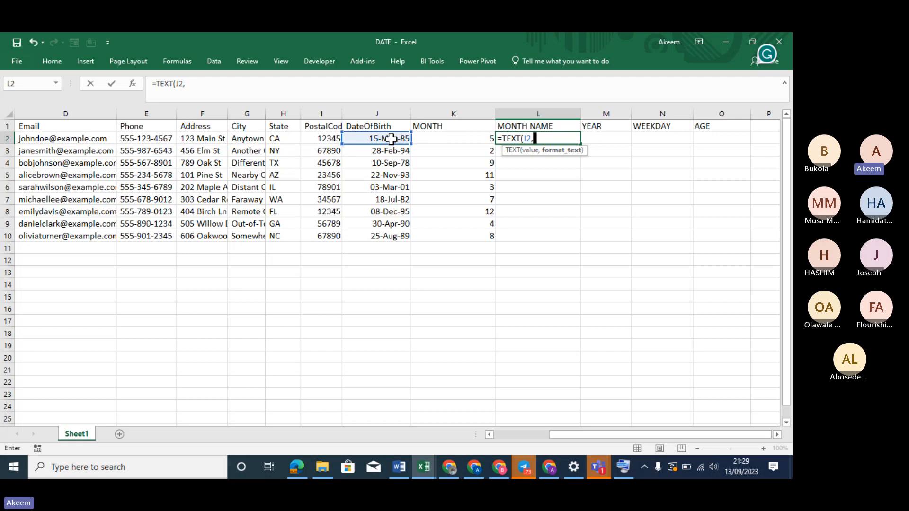
{"action": "type", "text": "\"MMM"}
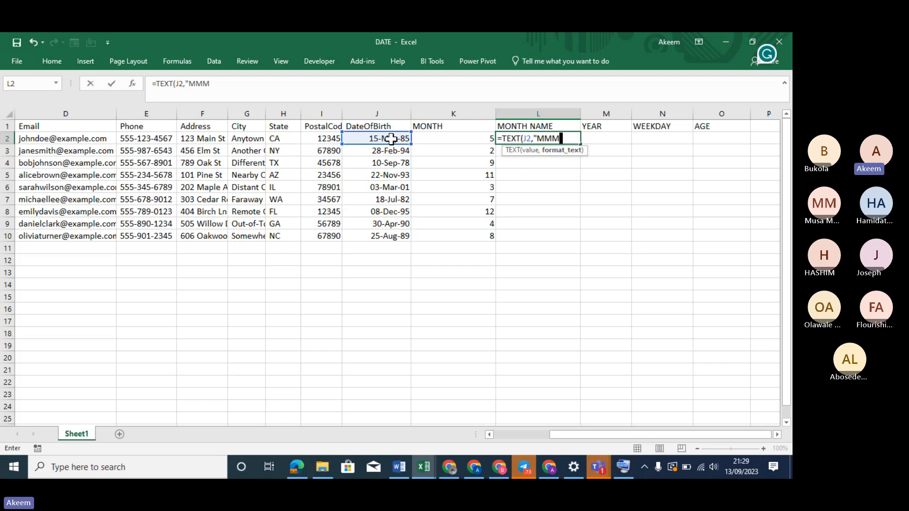
{"action": "type", "text": "\")"}
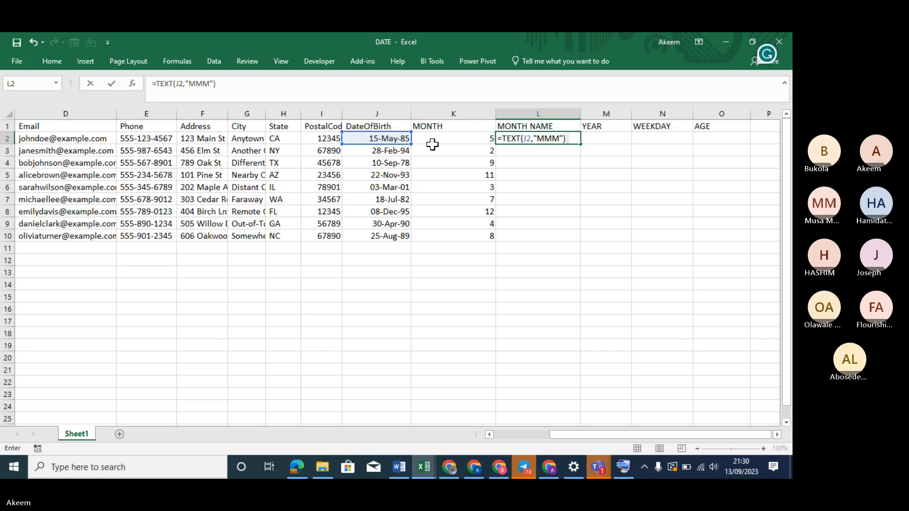
{"action": "key", "text": "BackSpace"}
{"action": "key", "text": "BackSpace"}
{"action": "key", "text": "BackSpace"}
{"action": "key", "text": "BackSpace"}
{"action": "key", "text": "BackSpace"}
{"action": "key", "text": "BackSpace"}
{"action": "key", "text": "BackSpace"}
{"action": "key", "text": "BackSpace"}
{"action": "key", "text": "BackSpace"}
{"action": "key", "text": "BackSpace"}
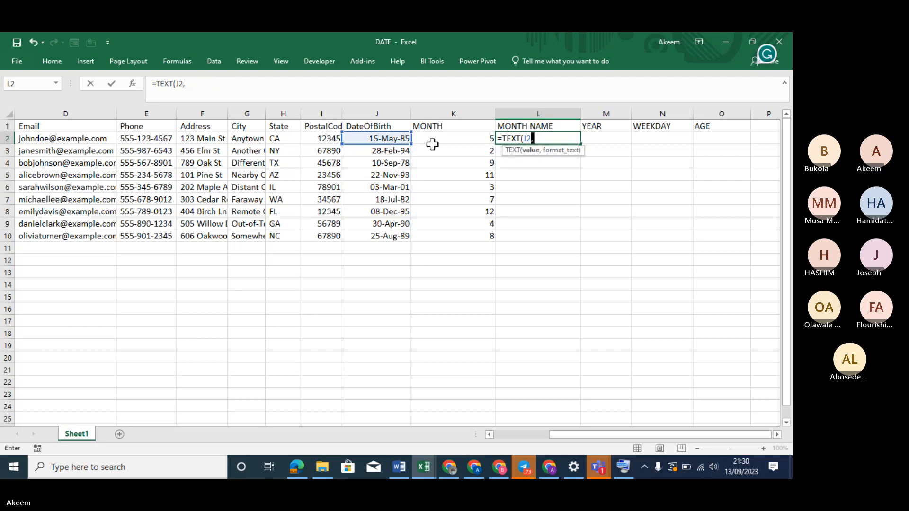
{"action": "key", "text": "BackSpace"}
{"action": "key", "text": "BackSpace"}
{"action": "key", "text": "BackSpace"}
{"action": "key", "text": "BackSpace"}
{"action": "key", "text": "BackSpace"}
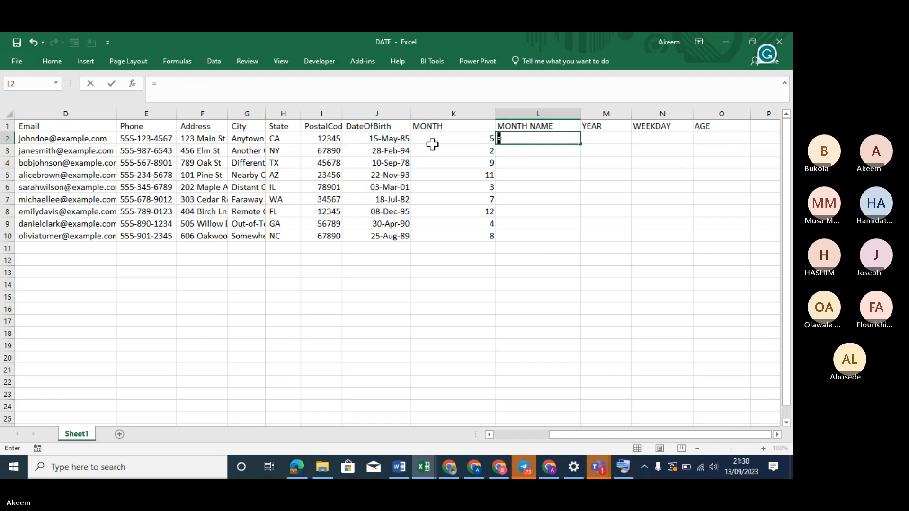
{"action": "key", "text": "Return"}
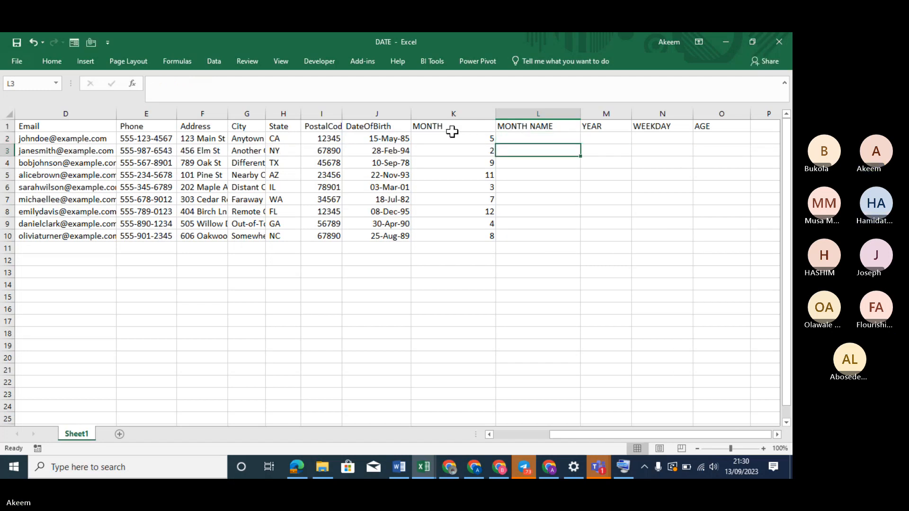
Step: Try to return the birth month name in L2 with the formula =MONTH(J2,"MMM")
{"action": "left_click", "coordinate": [547, 137]}
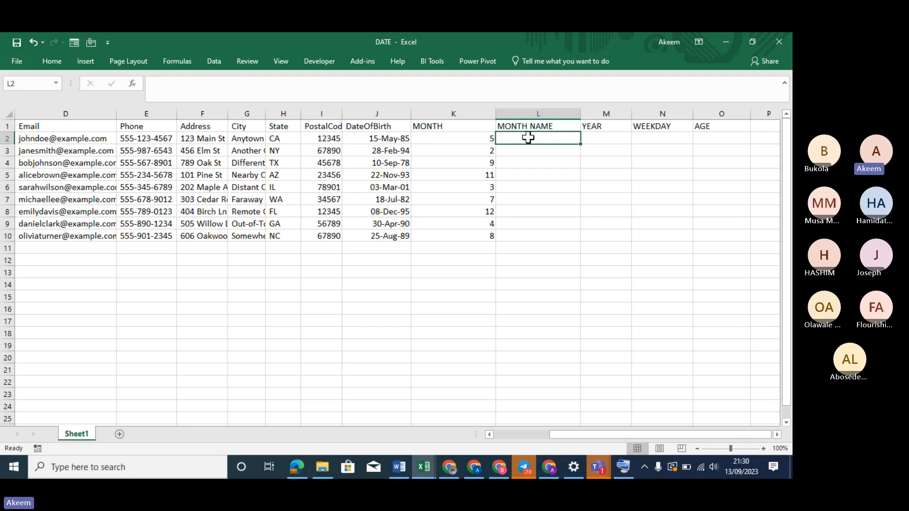
{"action": "type", "text": "="}
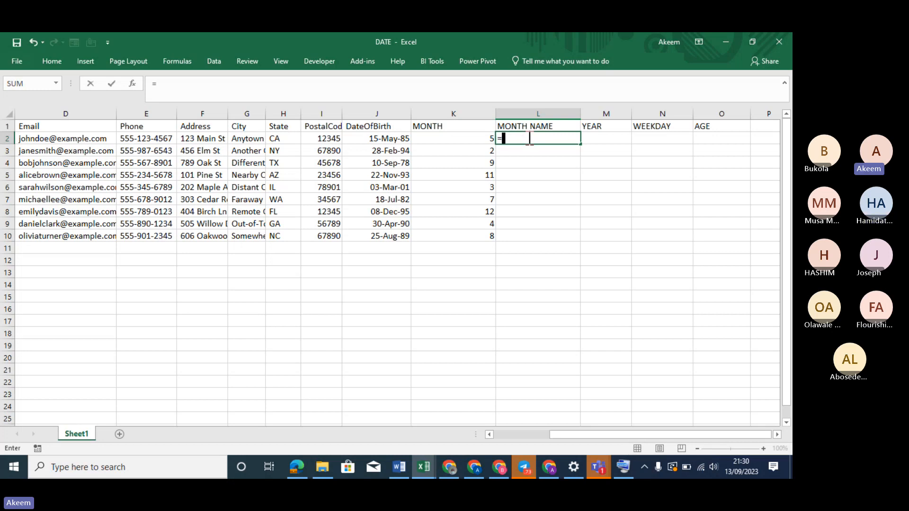
{"action": "type", "text": "MONTH"}
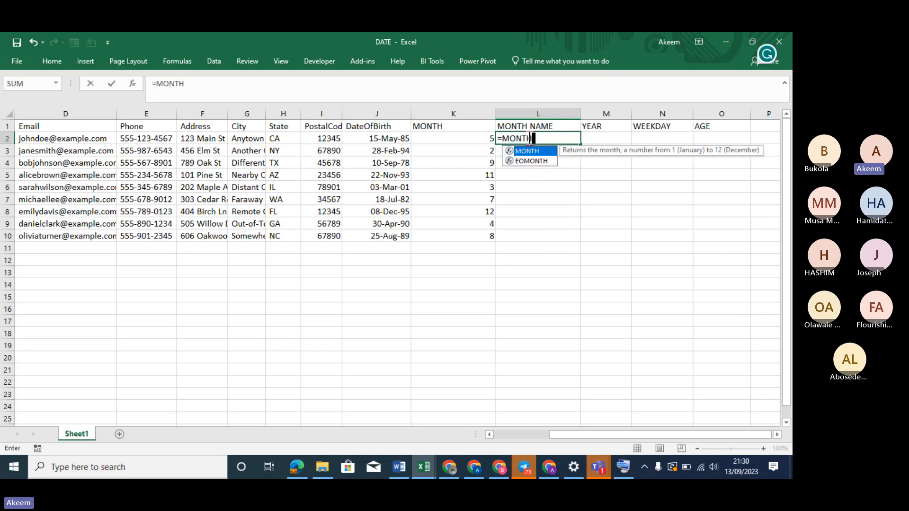
{"action": "type", "text": "("}
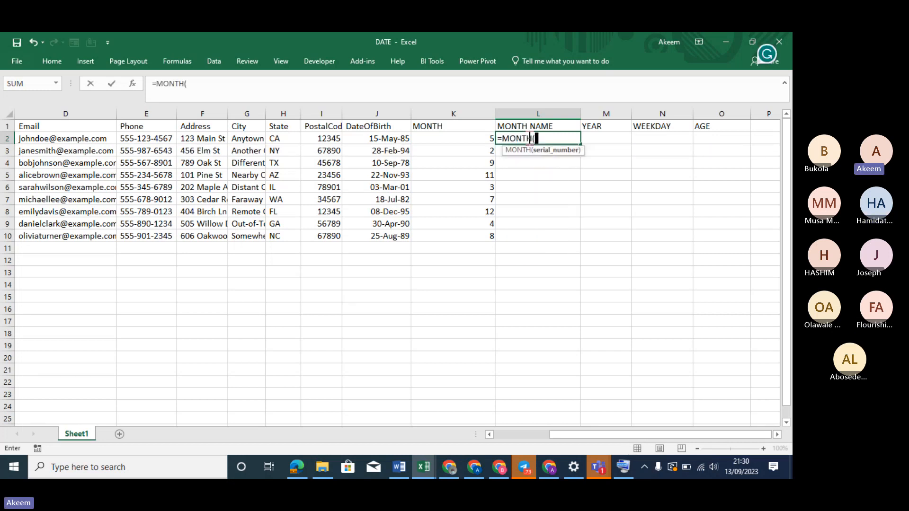
{"action": "left_click", "coordinate": [394, 139]}
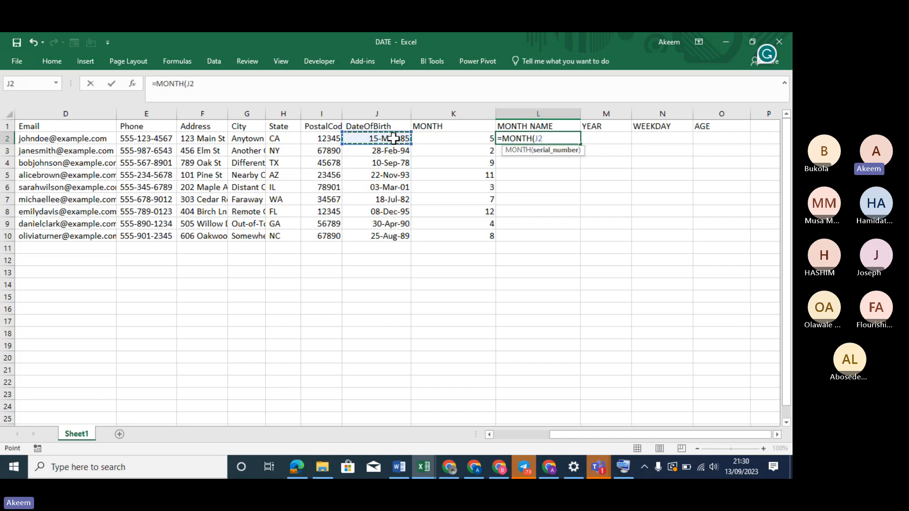
{"action": "type", "text": ","}
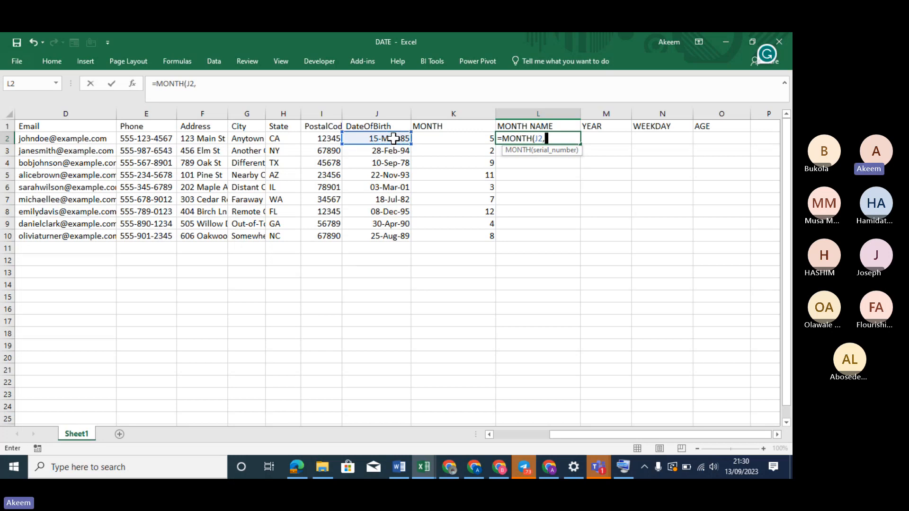
{"action": "type", "text": "\"MMM\")"}
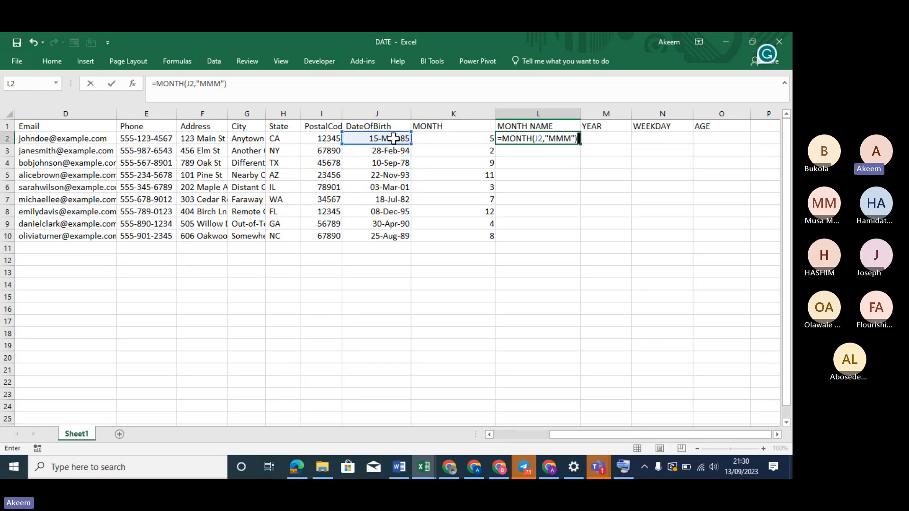
{"action": "key", "text": "Return"}
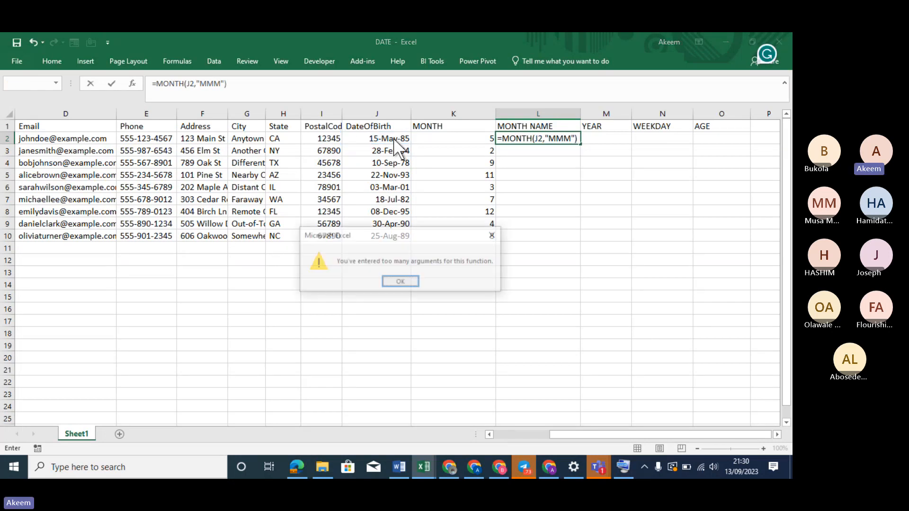
{"action": "left_click", "coordinate": [397, 282]}
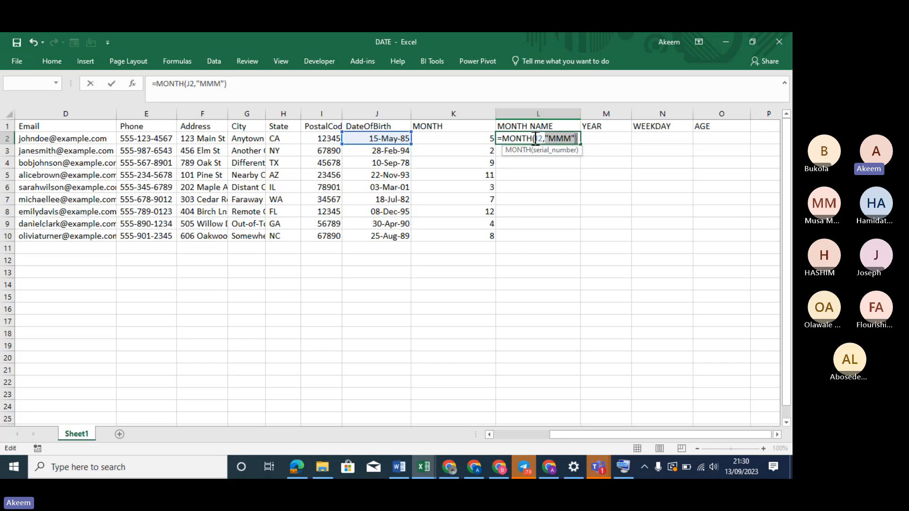
Step: Replace MONTH with TEXT in L2 to make =TEXT(J2,"MMM") and fill the formula down to L10
{"action": "left_click", "coordinate": [537, 138]}
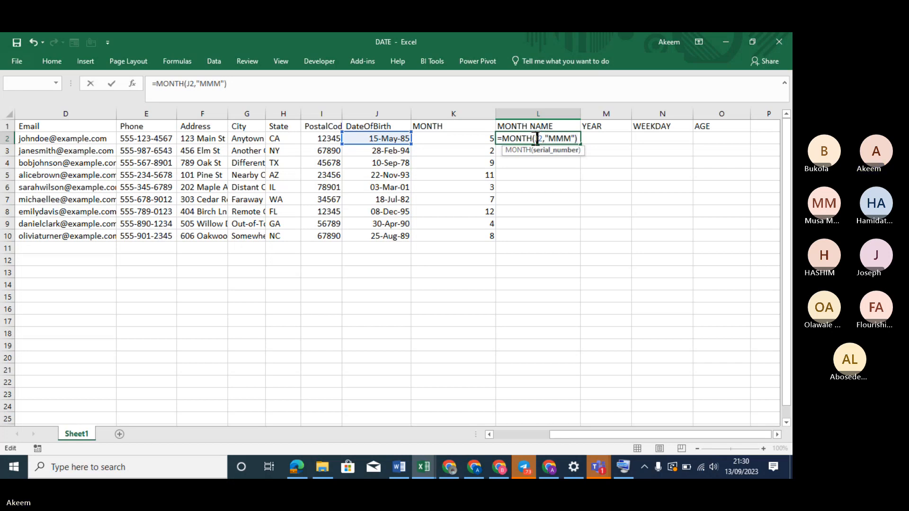
{"action": "key", "text": "BackSpace"}
{"action": "key", "text": "BackSpace"}
{"action": "key", "text": "BackSpace"}
{"action": "key", "text": "BackSpace"}
{"action": "key", "text": "BackSpace"}
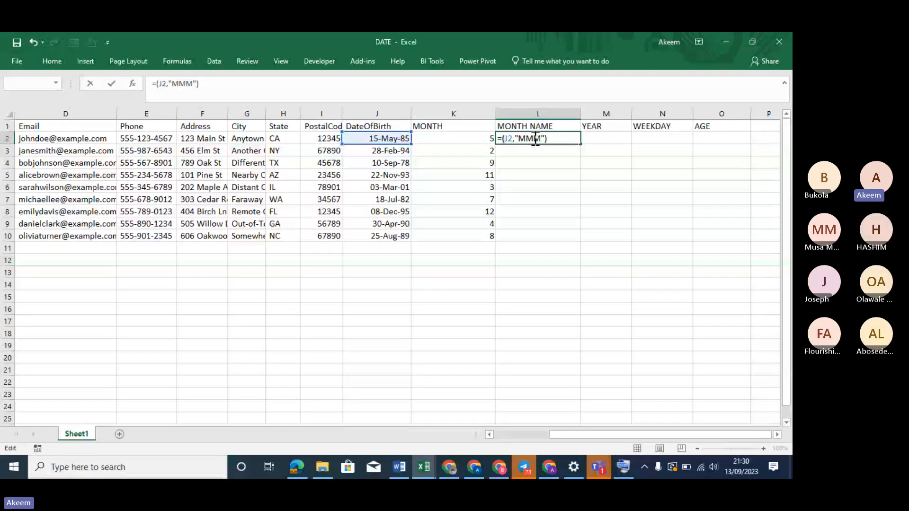
{"action": "type", "text": "TEXT"}
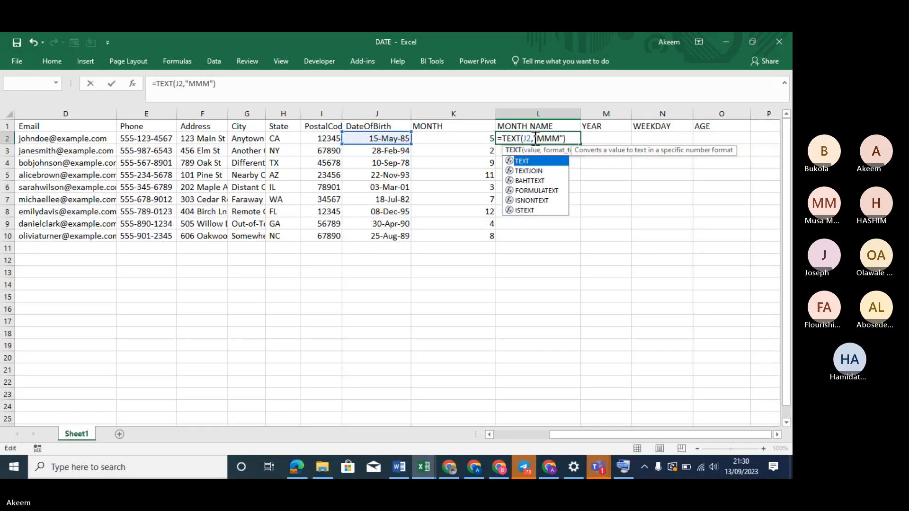
{"action": "left_click", "coordinate": [233, 82]}
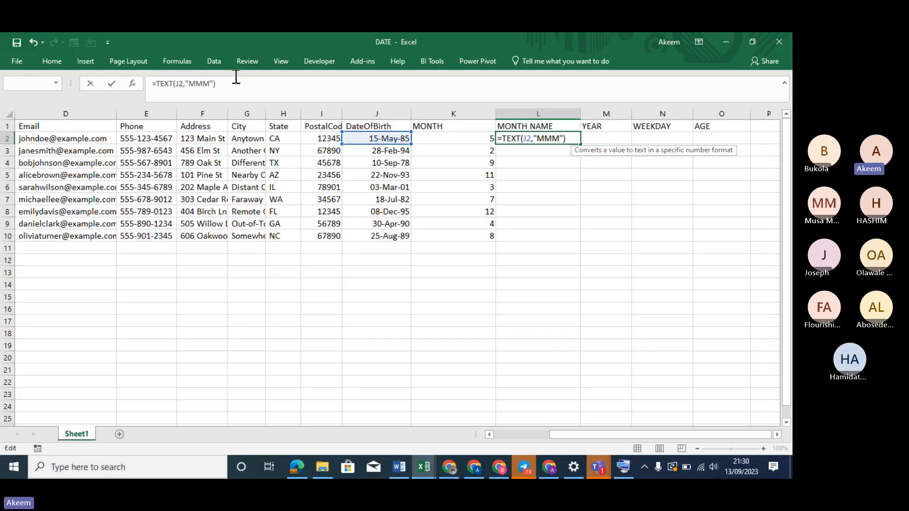
{"action": "left_click", "coordinate": [199, 82]}
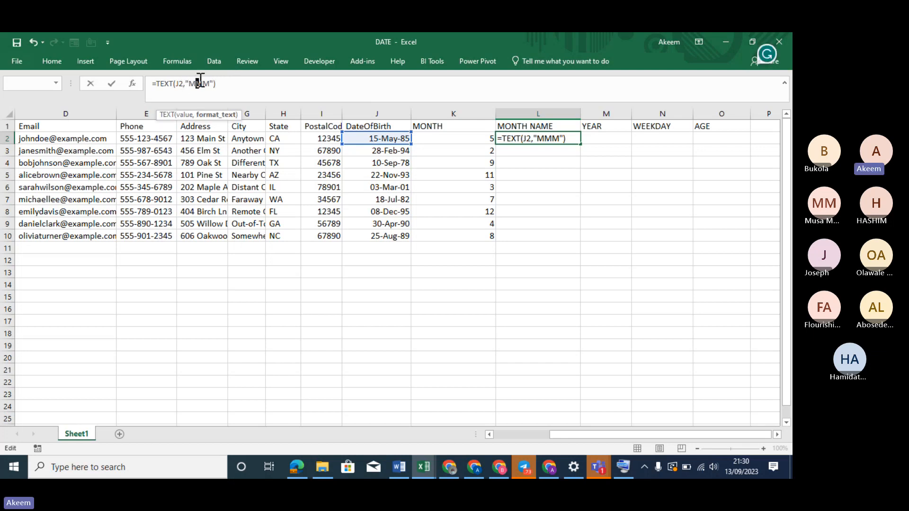
{"action": "key", "text": "Return"}
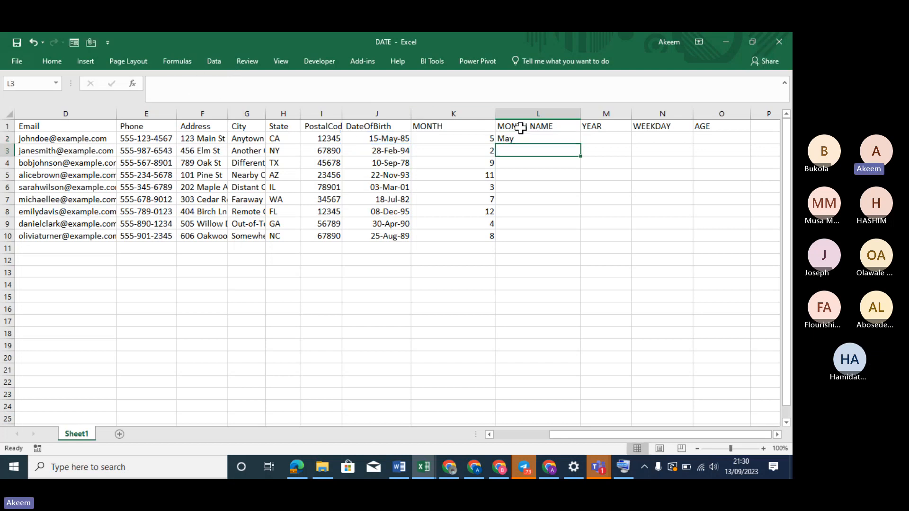
{"action": "left_click", "coordinate": [526, 138]}
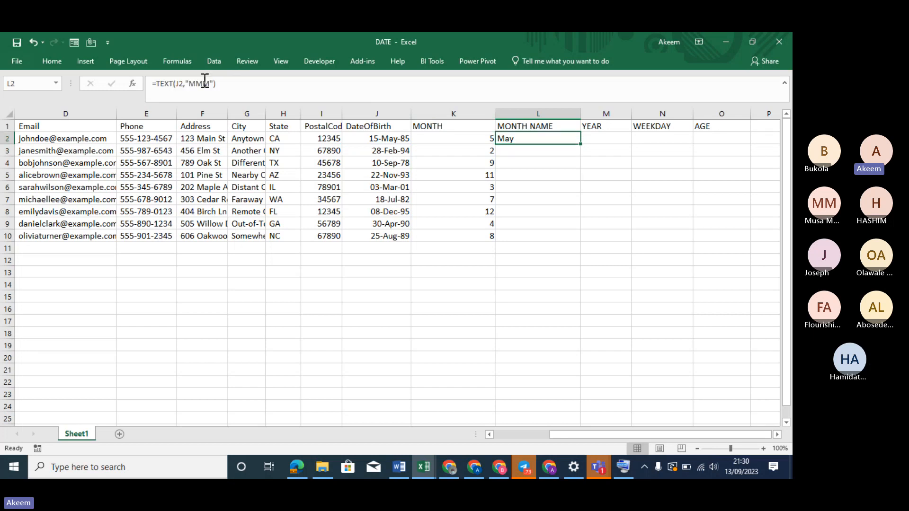
{"action": "double_click", "coordinate": [582, 146]}
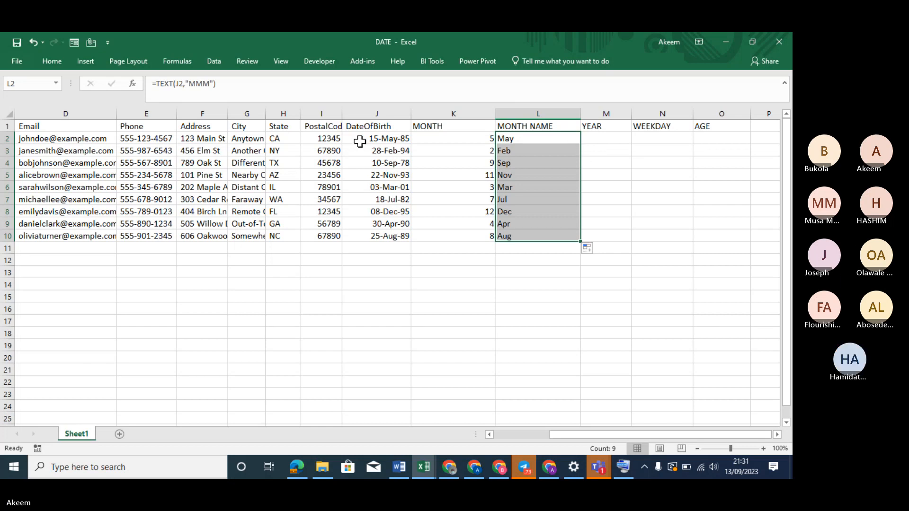
Step: Turn the L2 formula into visible text by inserting a space before =TEXT(J2,"MMM")
{"action": "left_click", "coordinate": [151, 83]}
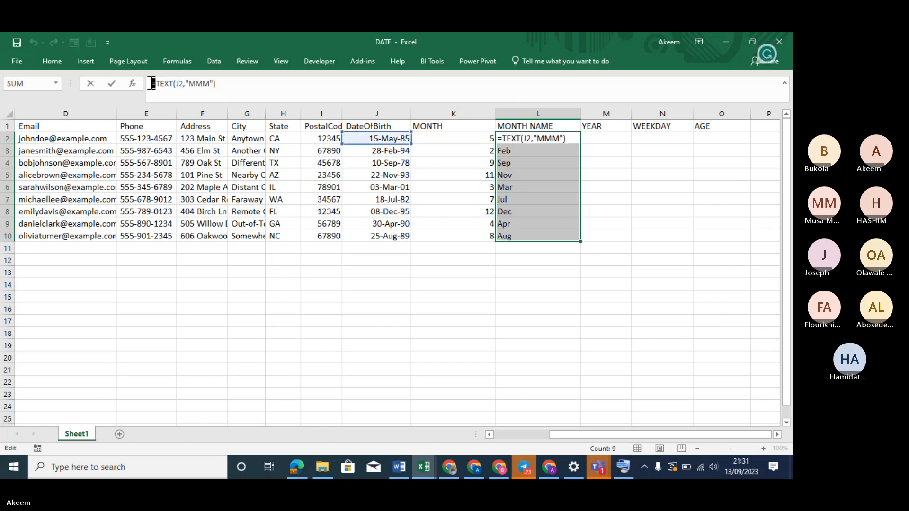
{"action": "key", "text": "Return"}
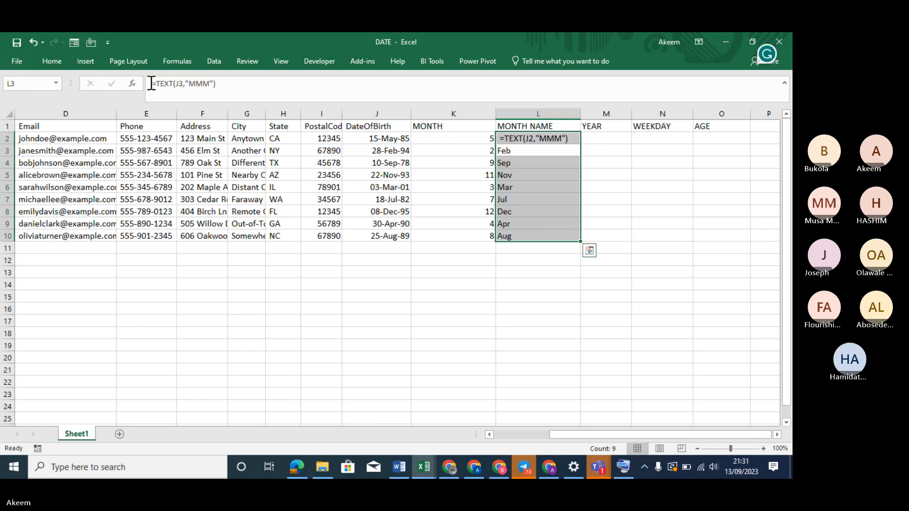
{"action": "left_click", "coordinate": [525, 342]}
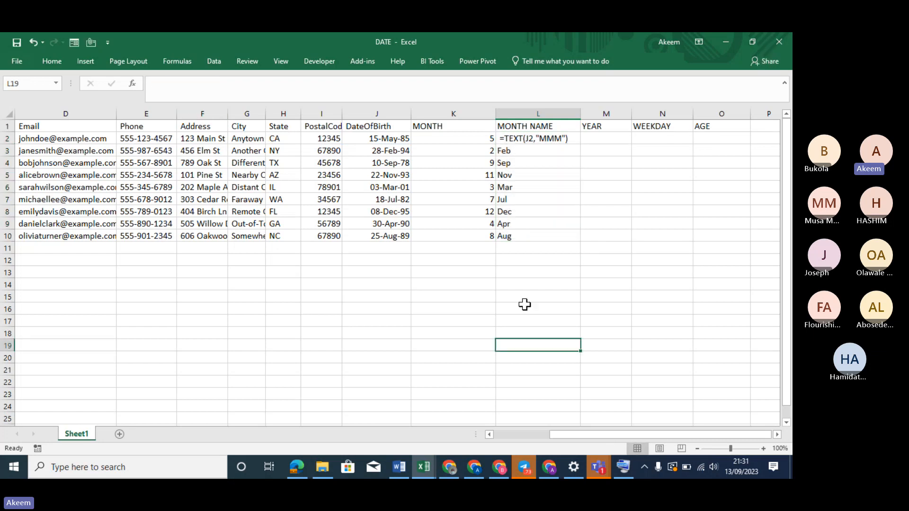
Step: Enlarge the formula text in L2 to font size 14 and widen the MONTH NAME column slightly
{"action": "left_click", "coordinate": [528, 137]}
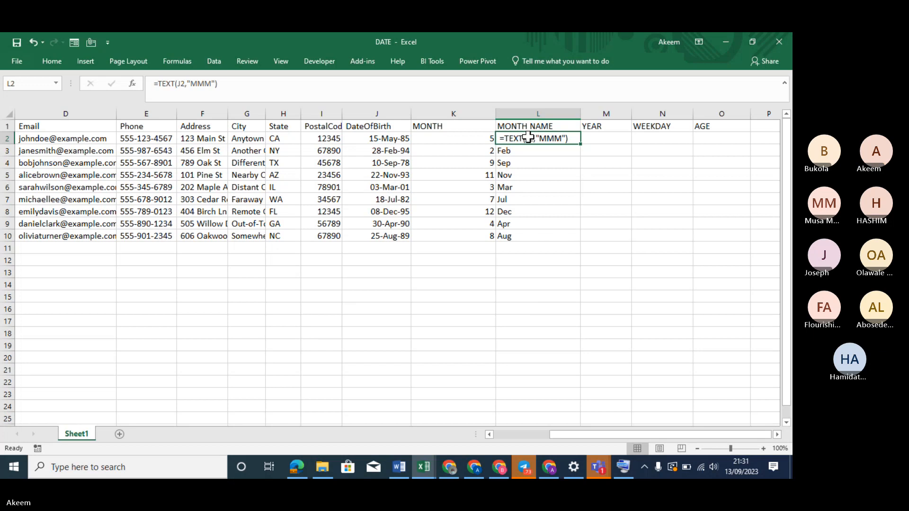
{"action": "left_click", "coordinate": [52, 61]}
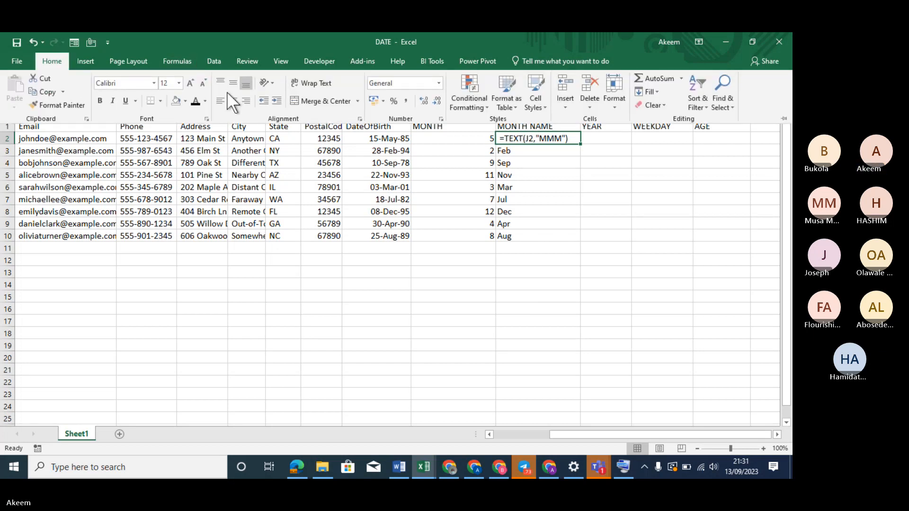
{"action": "left_click", "coordinate": [188, 81]}
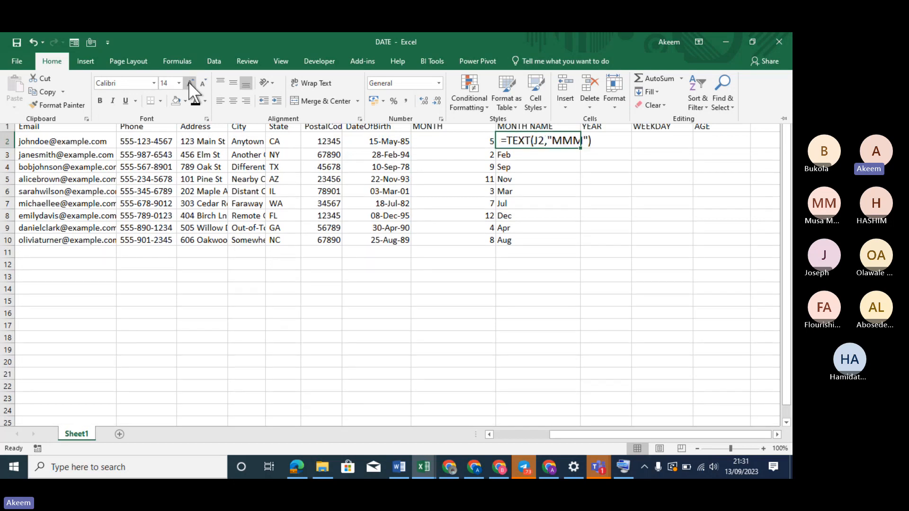
{"action": "left_click", "coordinate": [188, 82]}
{"action": "left_click", "coordinate": [620, 232]}
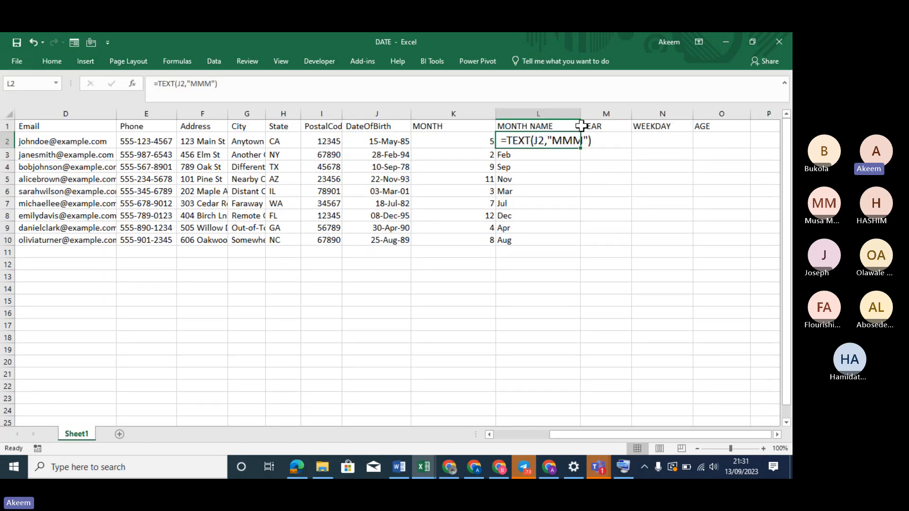
{"action": "left_click_drag", "start_coordinate": [580, 115], "coordinate": [595, 116]}
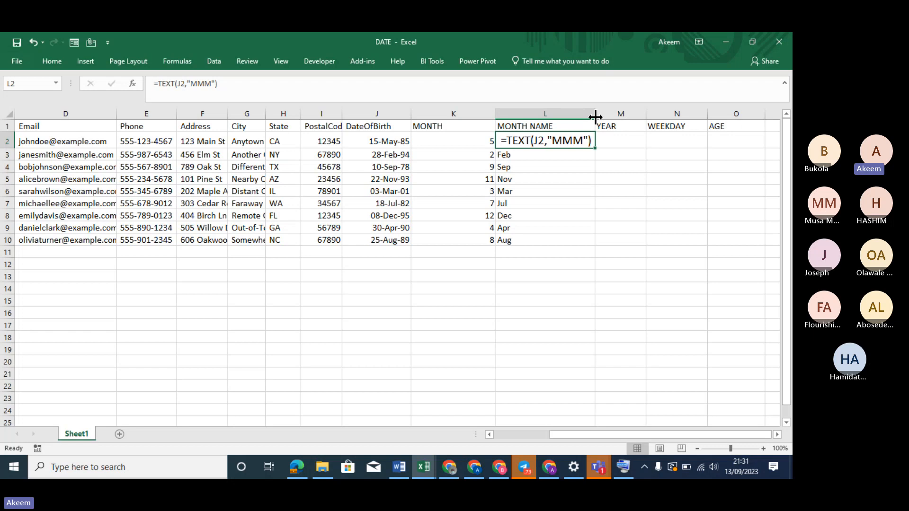
{"action": "left_click_drag", "start_coordinate": [595, 116], "coordinate": [587, 115]}
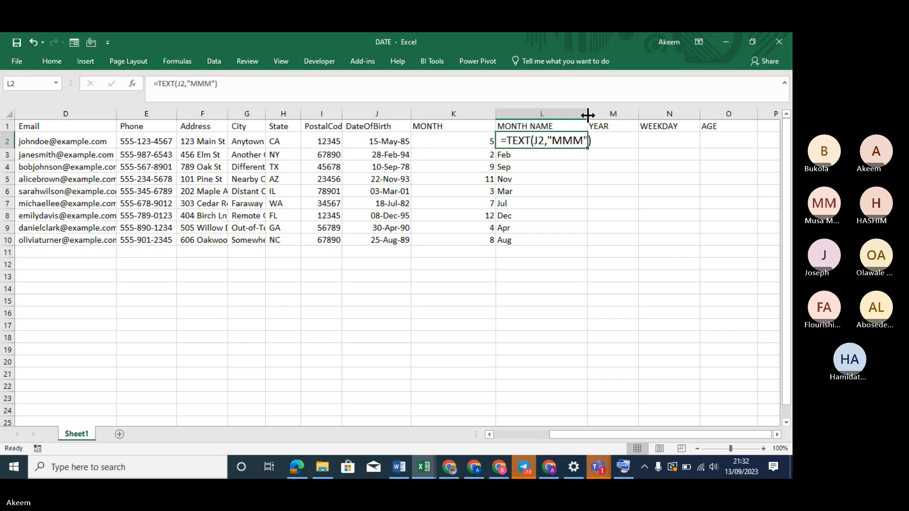
{"action": "key", "text": "Return"}
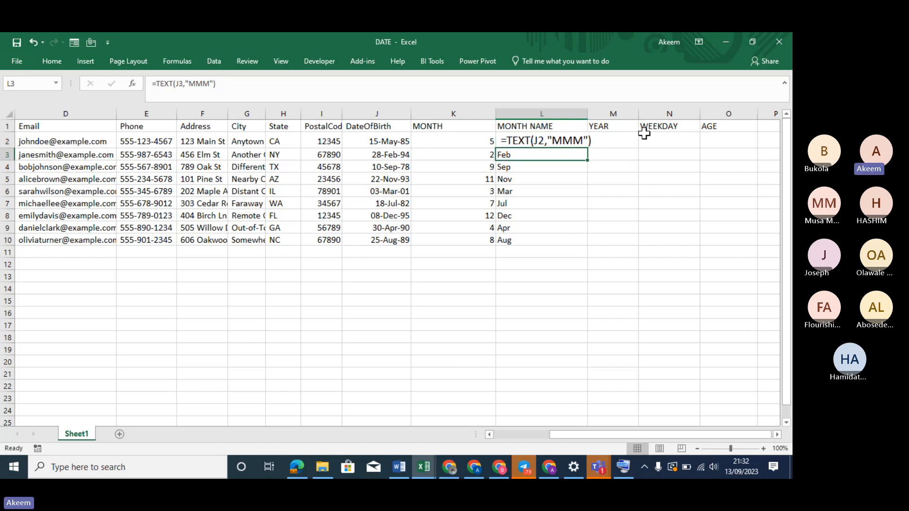
Step: Extract the birth weekday name with =TEXT(J2,"DDD") in N2 and fill the formula down to N10
{"action": "left_click", "coordinate": [664, 140]}
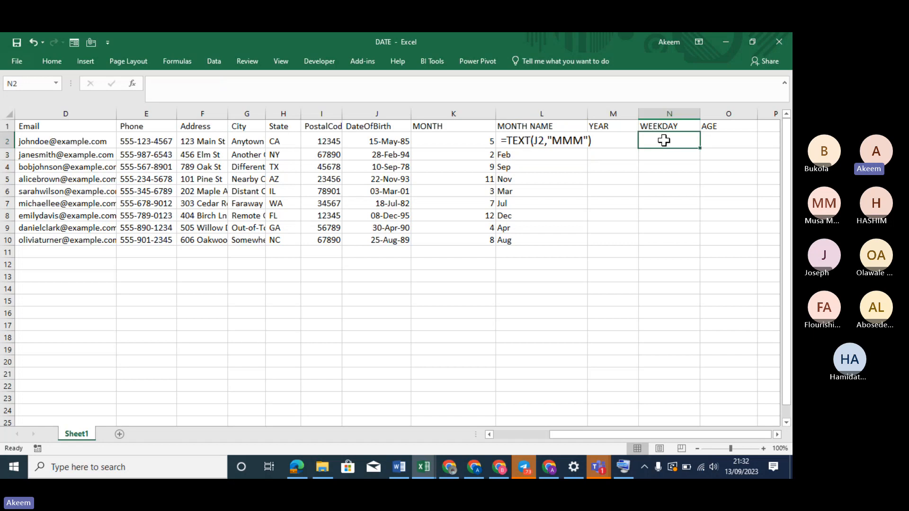
{"action": "type", "text": "="}
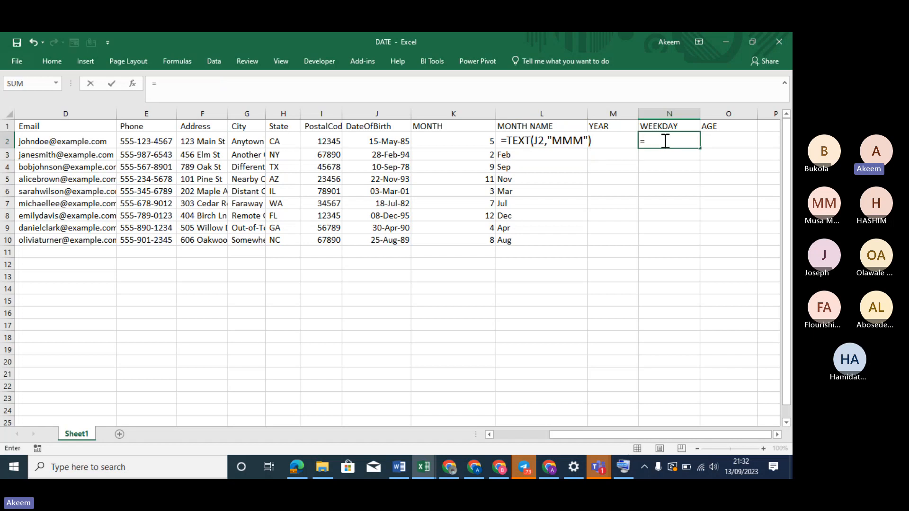
{"action": "type", "text": "TEXT("}
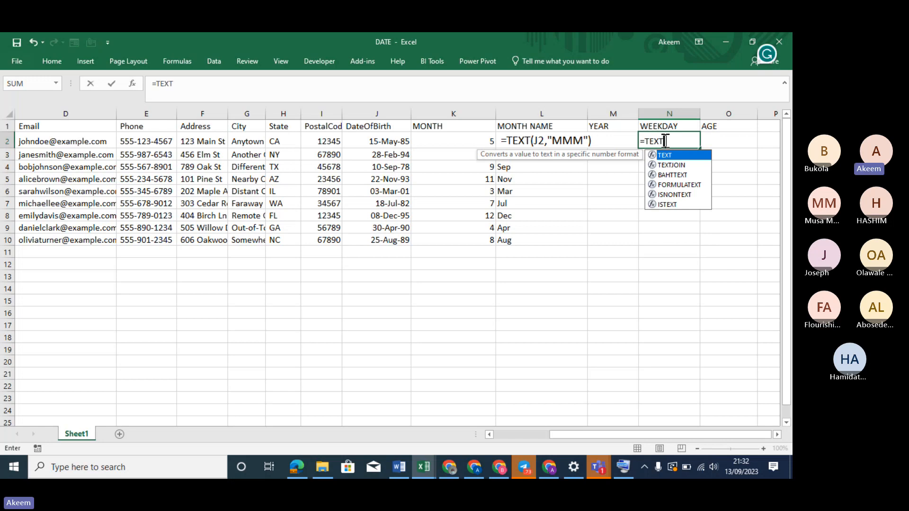
{"action": "left_click", "coordinate": [390, 141]}
{"action": "type", "text": ","}
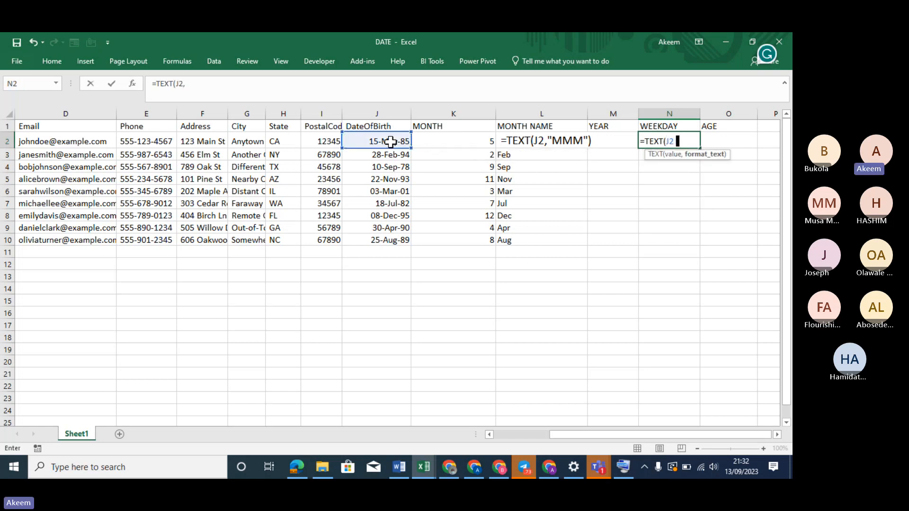
{"action": "type", "text": "\"DDD\")"}
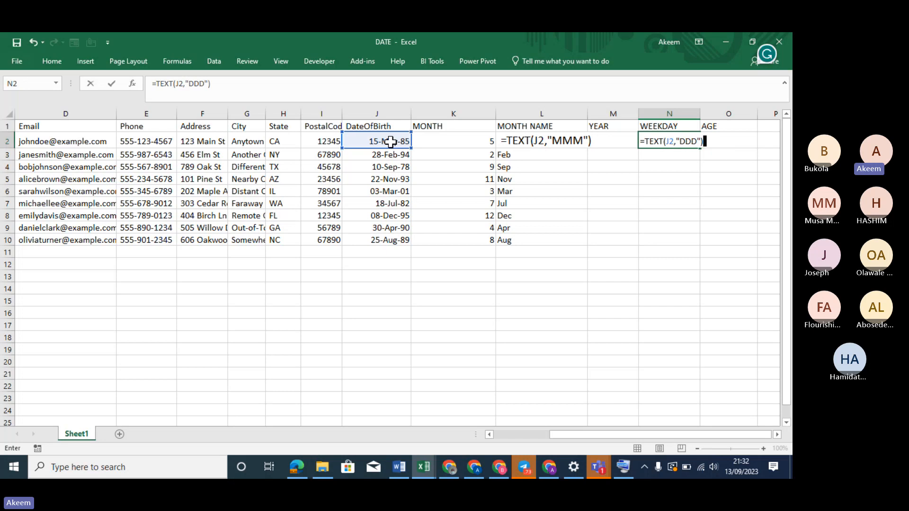
{"action": "key", "text": "Return"}
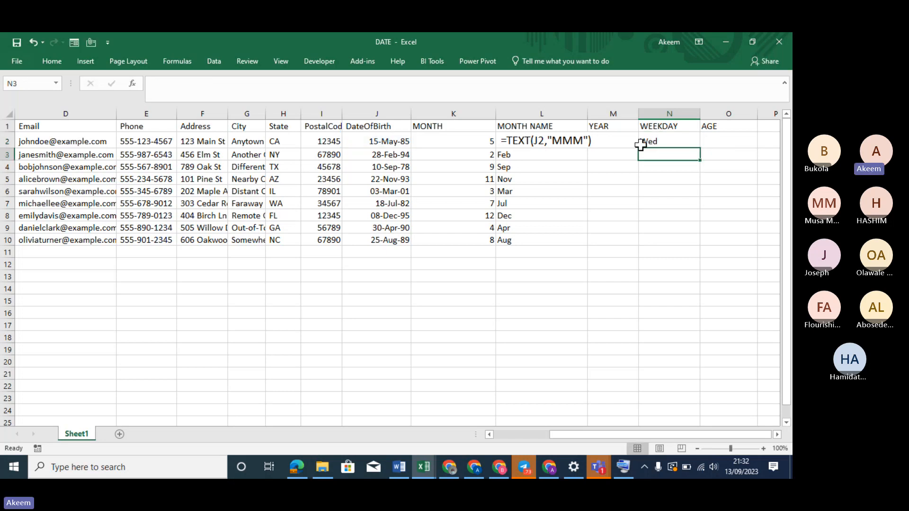
{"action": "left_click", "coordinate": [685, 141]}
{"action": "left_click_drag", "start_coordinate": [700, 149], "coordinate": [708, 246]}
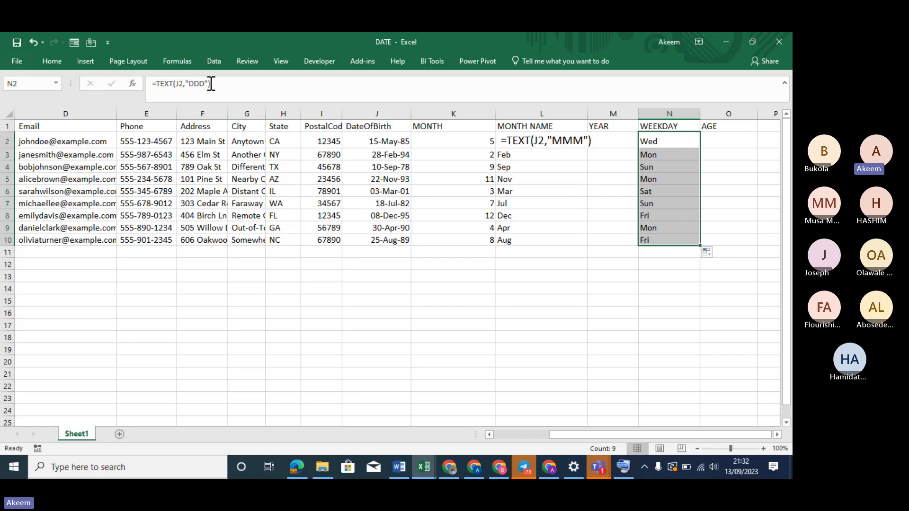
Step: Turn the N2 formula into visible text by inserting a space before =TEXT(J2,"DDD")
{"action": "left_click", "coordinate": [166, 83]}
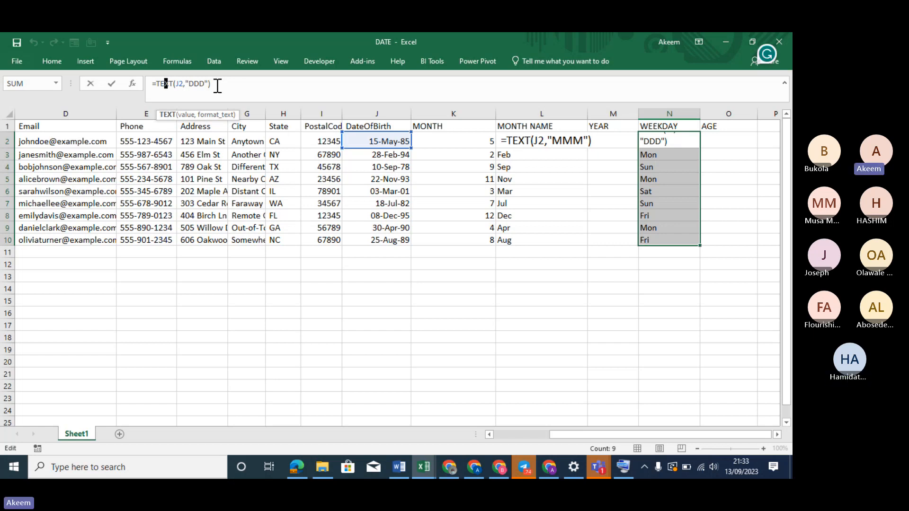
{"action": "left_click", "coordinate": [694, 171]}
{"action": "left_click", "coordinate": [665, 140]}
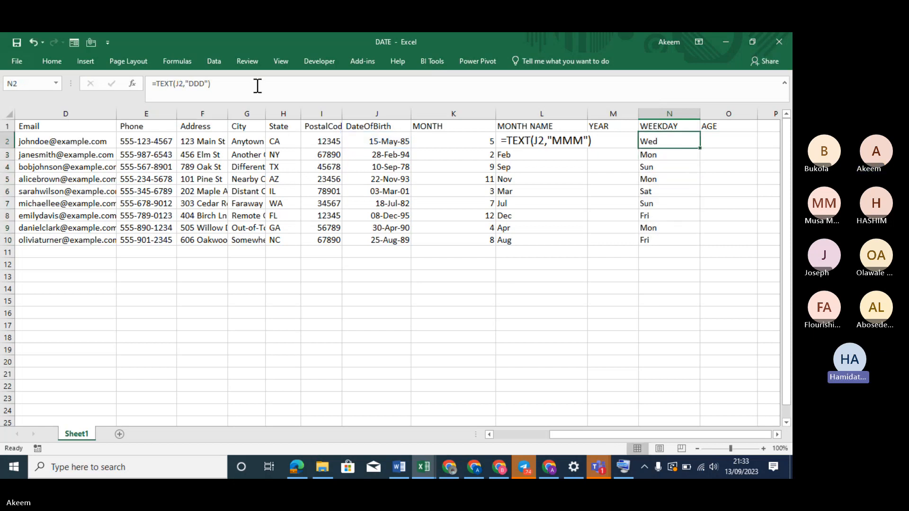
{"action": "left_click", "coordinate": [152, 81]}
{"action": "key", "text": "Return"}
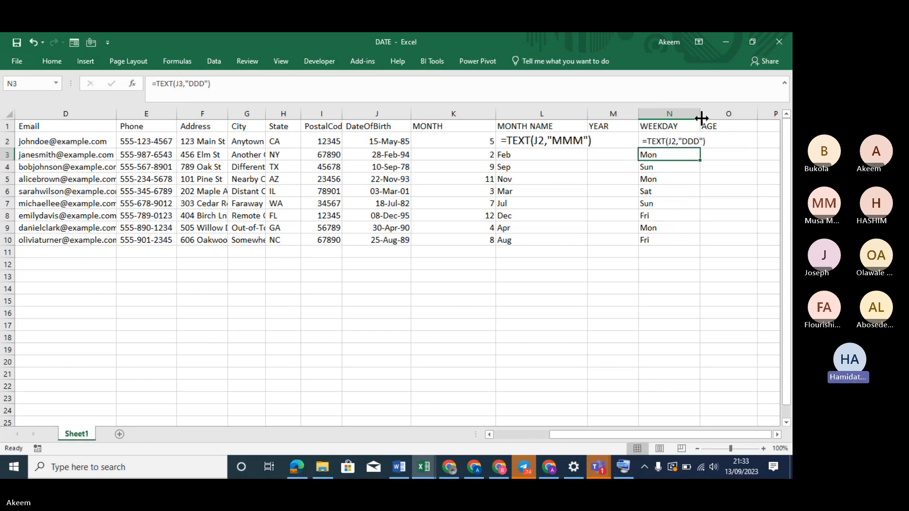
Step: Widen the WEEKDAY column to fit the formula text in N2 and widen the MONTH NAME column slightly
{"action": "left_click_drag", "start_coordinate": [700, 118], "coordinate": [706, 118]}
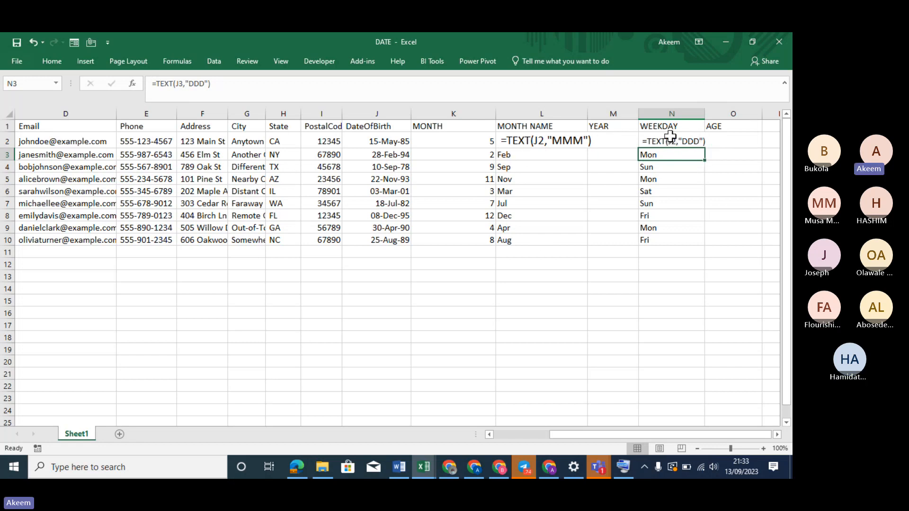
{"action": "left_click_drag", "start_coordinate": [701, 119], "coordinate": [718, 118]}
{"action": "left_click_drag", "start_coordinate": [590, 116], "coordinate": [592, 116]}
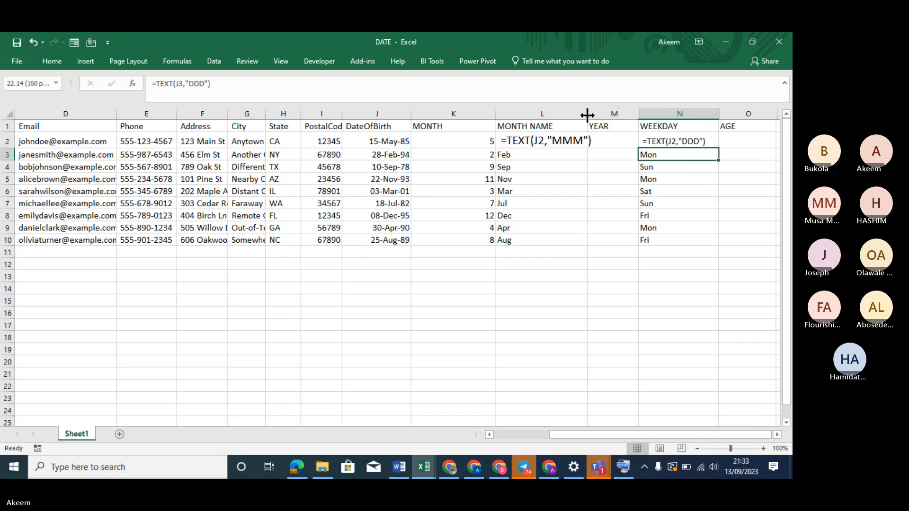
{"action": "left_click", "coordinate": [653, 140]}
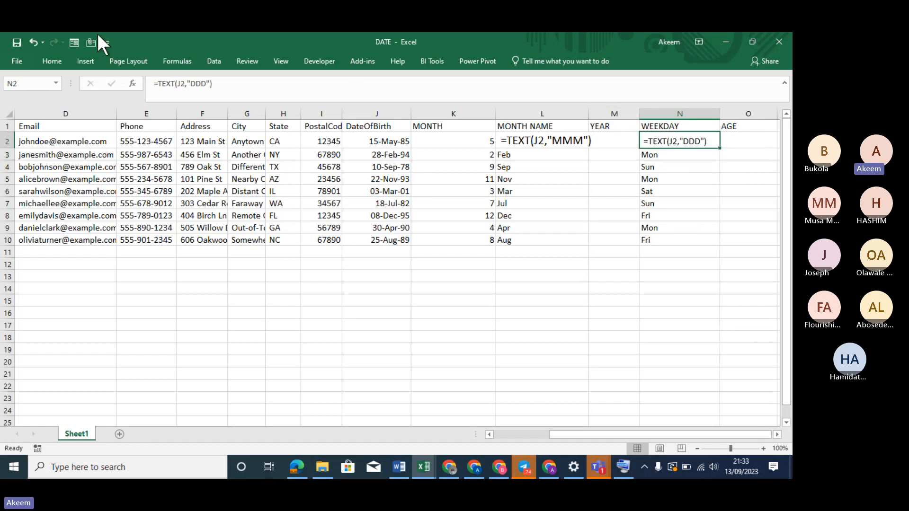
{"action": "left_click", "coordinate": [52, 71]}
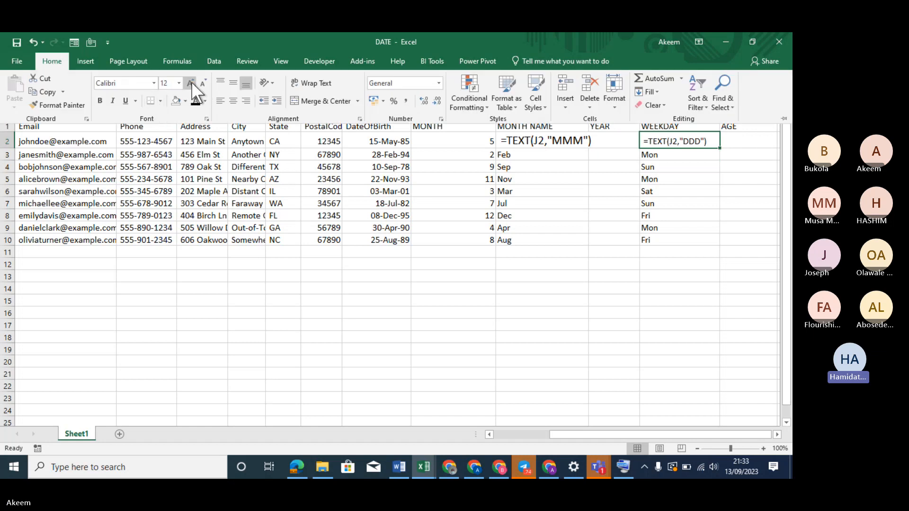
{"action": "left_click", "coordinate": [567, 238]}
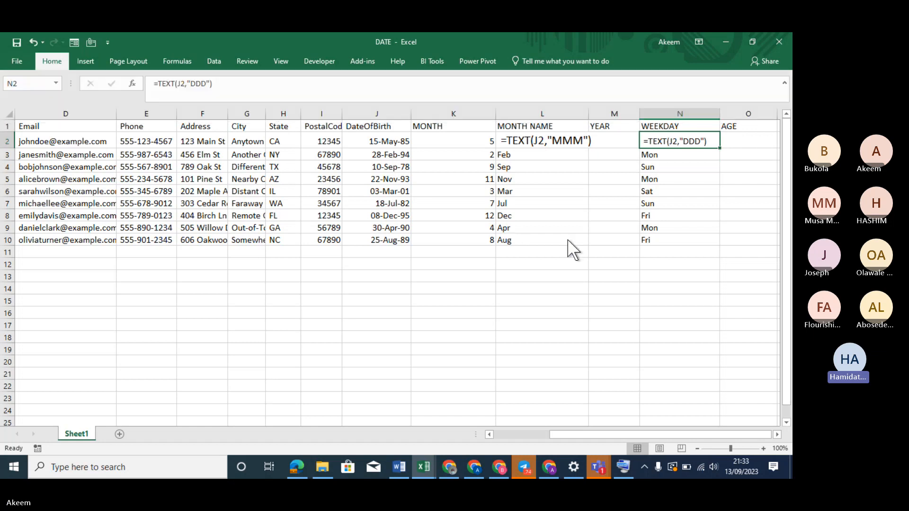
Step: Examine the DateOfBirth values alongside the TEXT formulas and their results in the MONTH NAME and WEEKDAY columns
{"action": "left_click", "coordinate": [550, 144]}
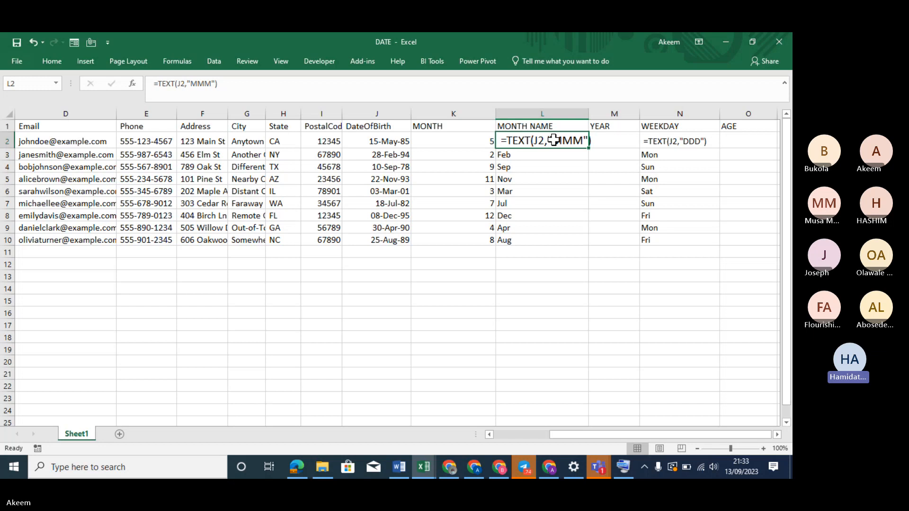
{"action": "left_click", "coordinate": [549, 210]}
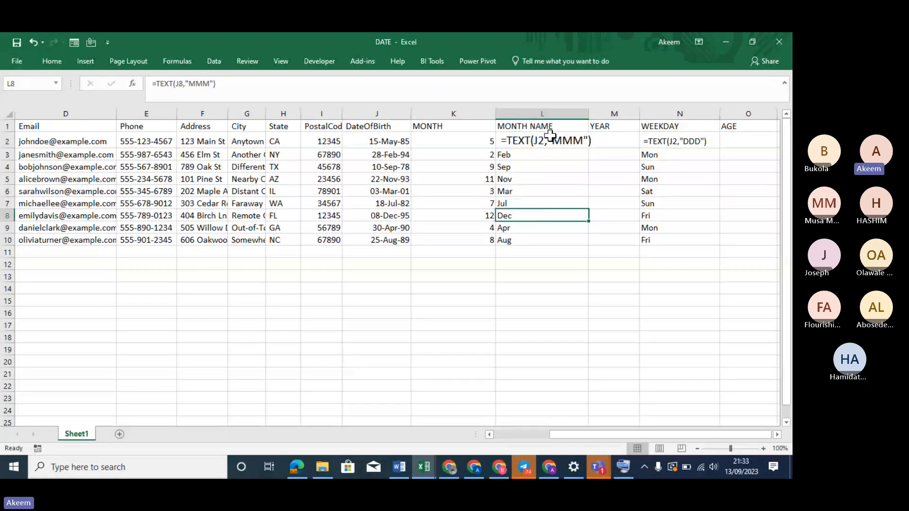
{"action": "left_click", "coordinate": [391, 141]}
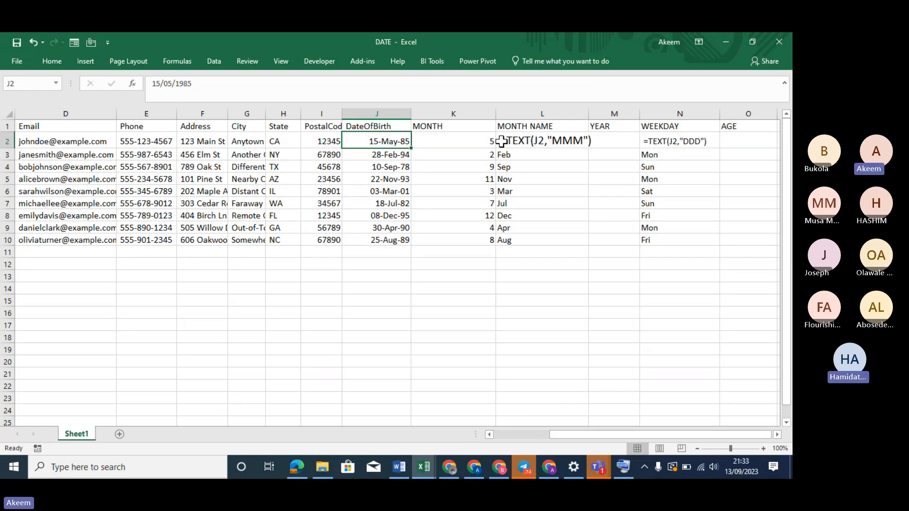
{"action": "left_click", "coordinate": [388, 112]}
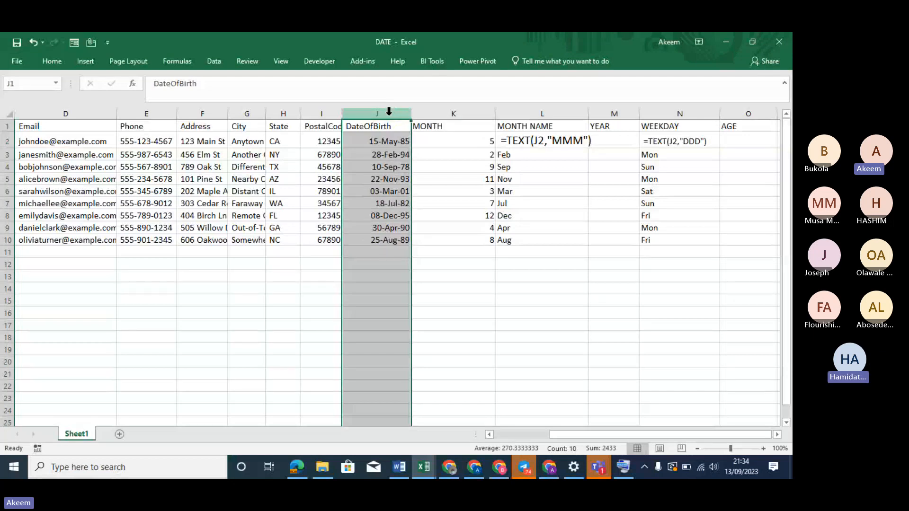
{"action": "left_click", "coordinate": [503, 140]}
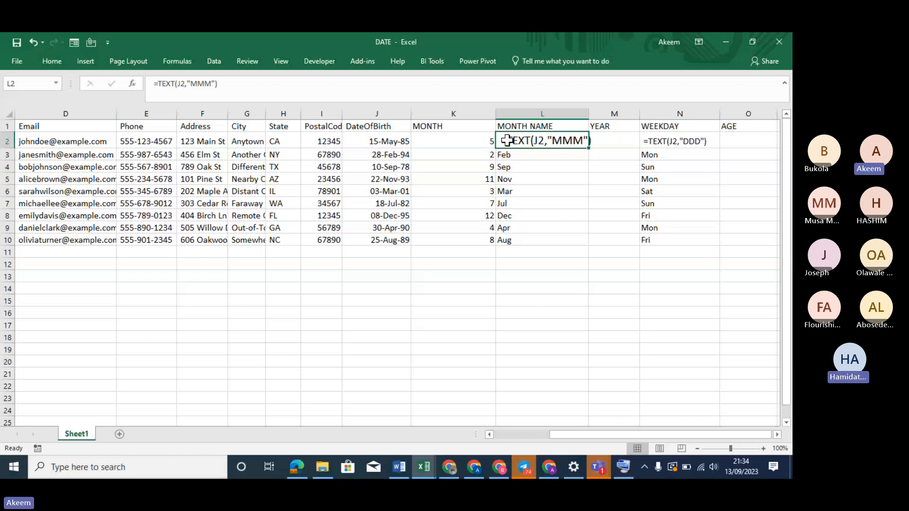
{"action": "left_click", "coordinate": [390, 140]}
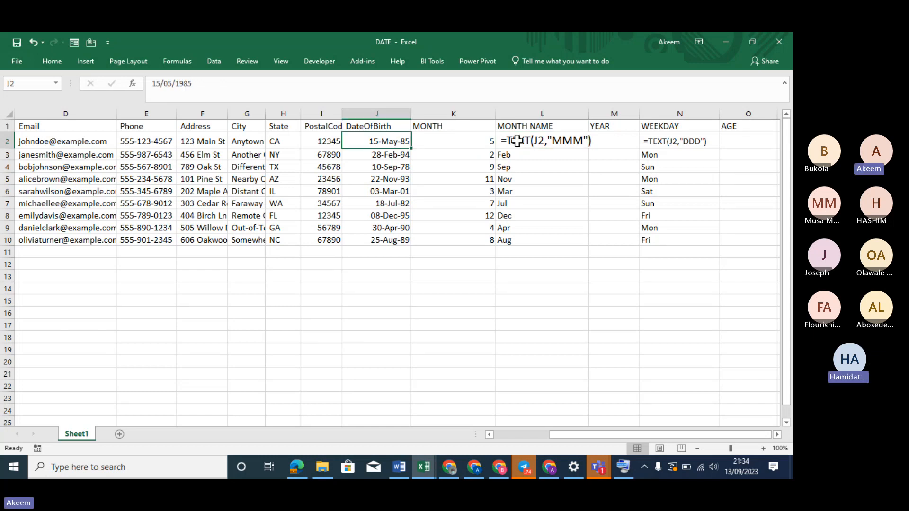
{"action": "left_click", "coordinate": [535, 141]}
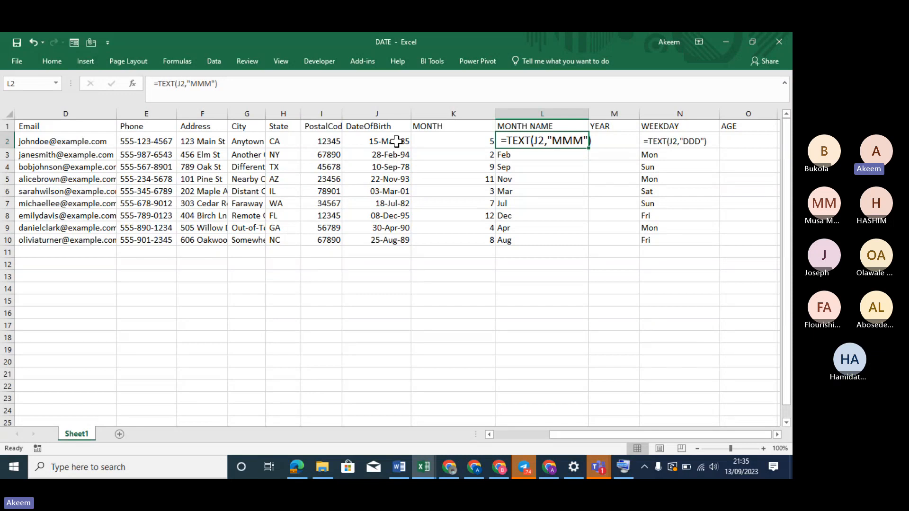
{"action": "left_click", "coordinate": [510, 114]}
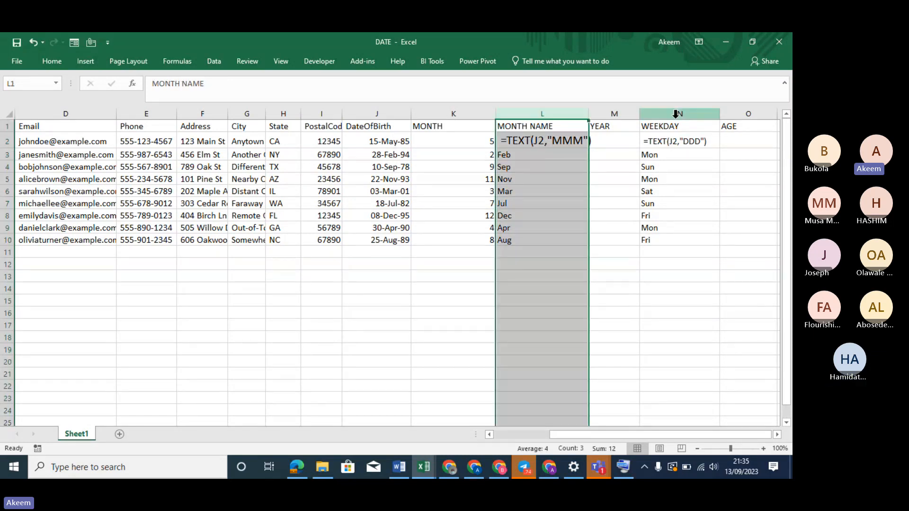
{"action": "left_click", "coordinate": [675, 113]}
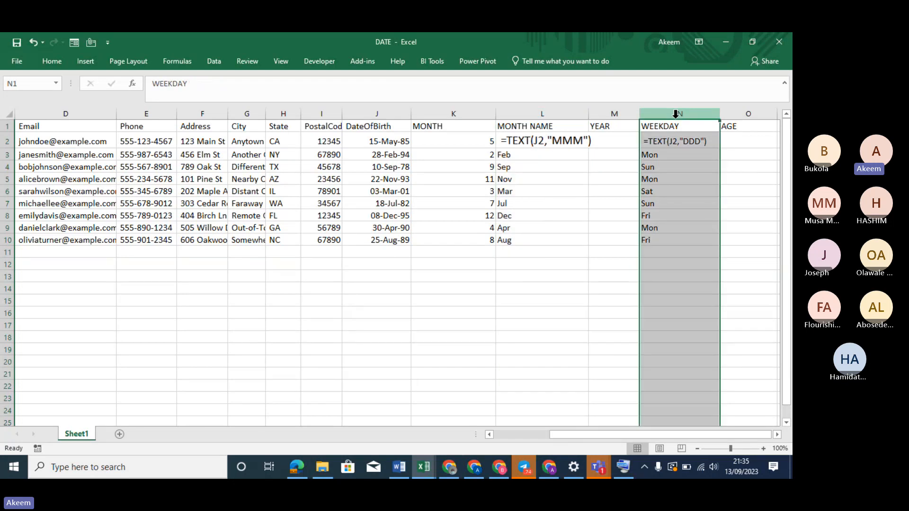
Step: Widen the YEAR column (M) slightly to make room for its formula
{"action": "left_click", "coordinate": [691, 142]}
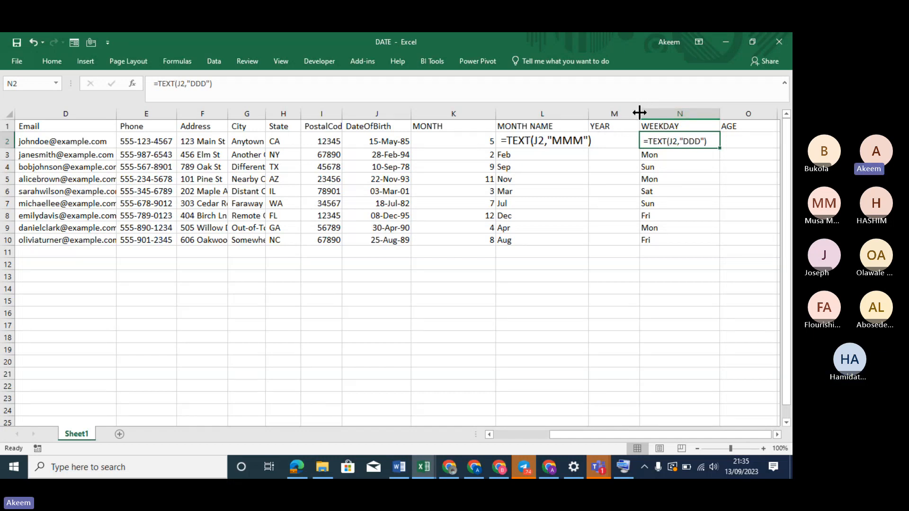
{"action": "left_click_drag", "start_coordinate": [638, 113], "coordinate": [658, 114]}
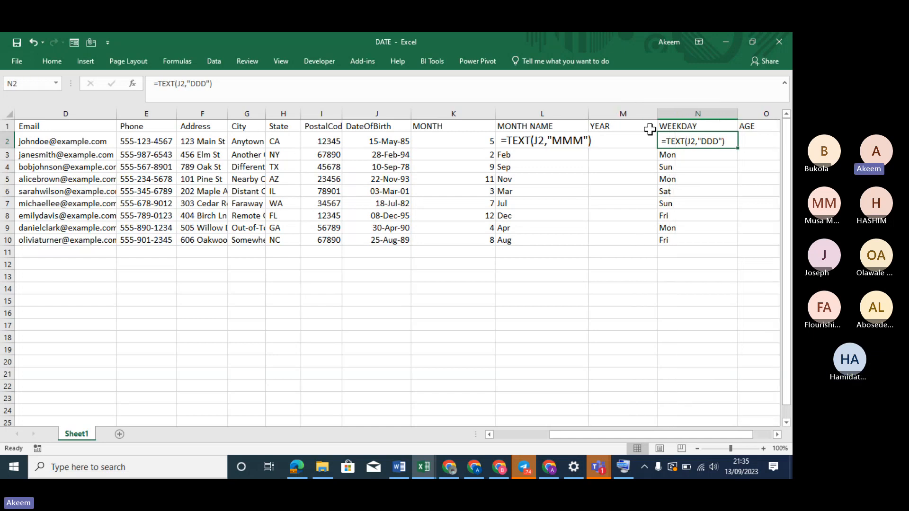
{"action": "left_click", "coordinate": [639, 141]}
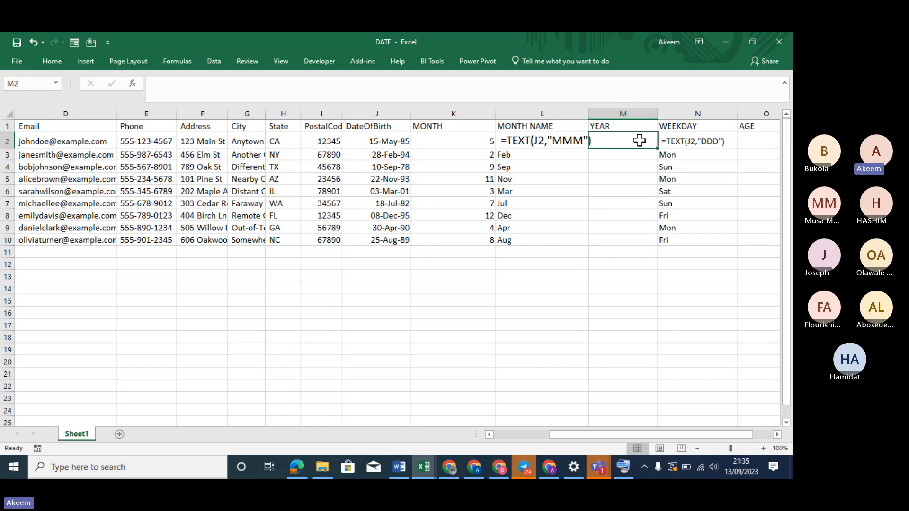
{"action": "left_click", "coordinate": [611, 215]}
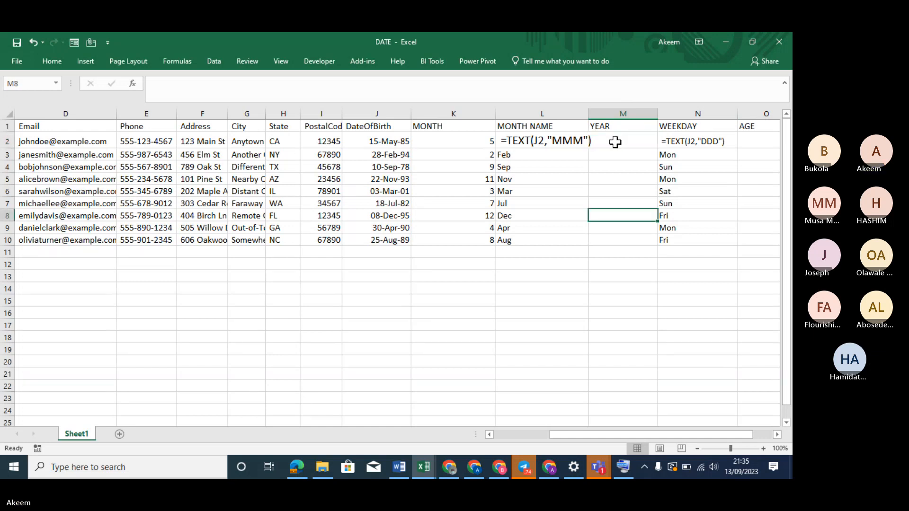
Step: Try to enter a YEAR formula in M2 that references the date of birth in J2
{"action": "double_click", "coordinate": [615, 142]}
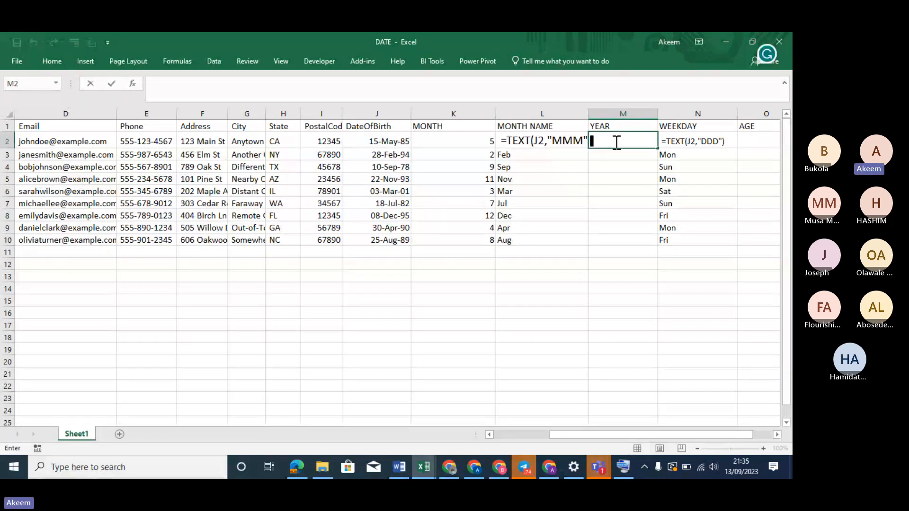
{"action": "type", "text": "=YEAR"}
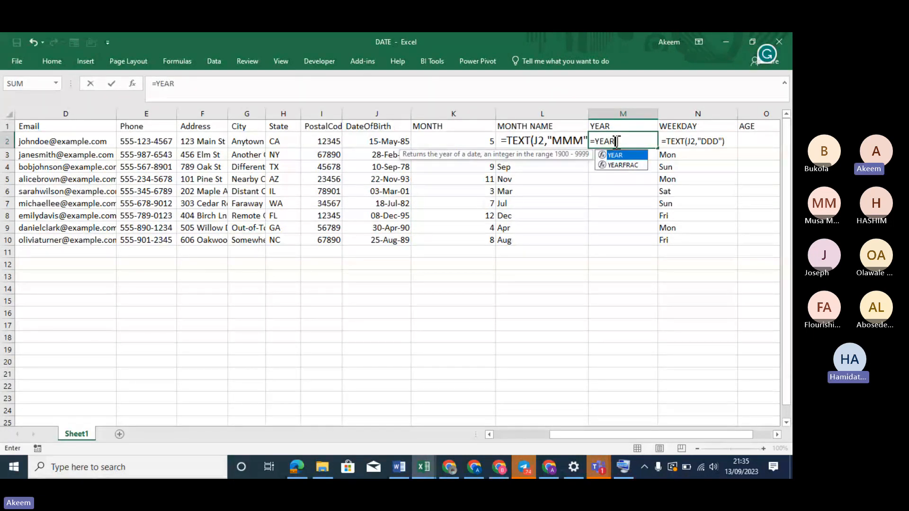
{"action": "key", "text": "Tab"}
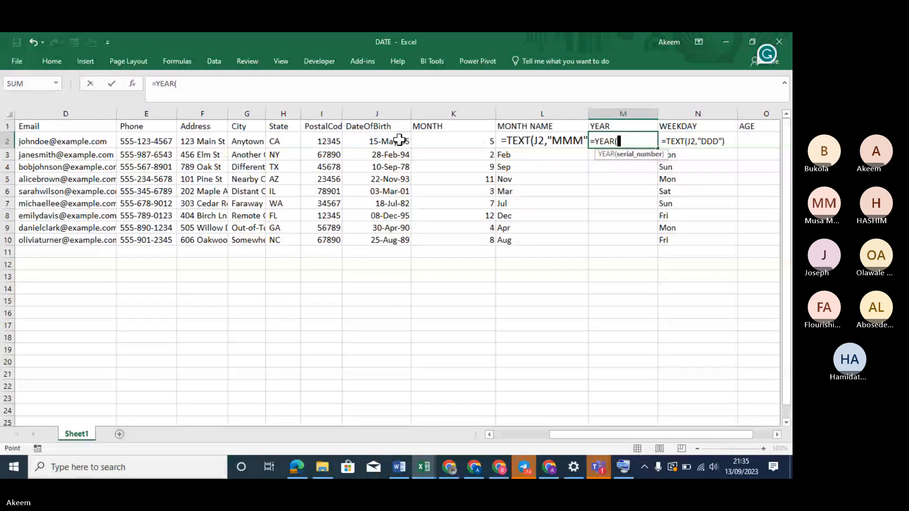
{"action": "left_click", "coordinate": [400, 140]}
{"action": "type", "text": ")J2"}
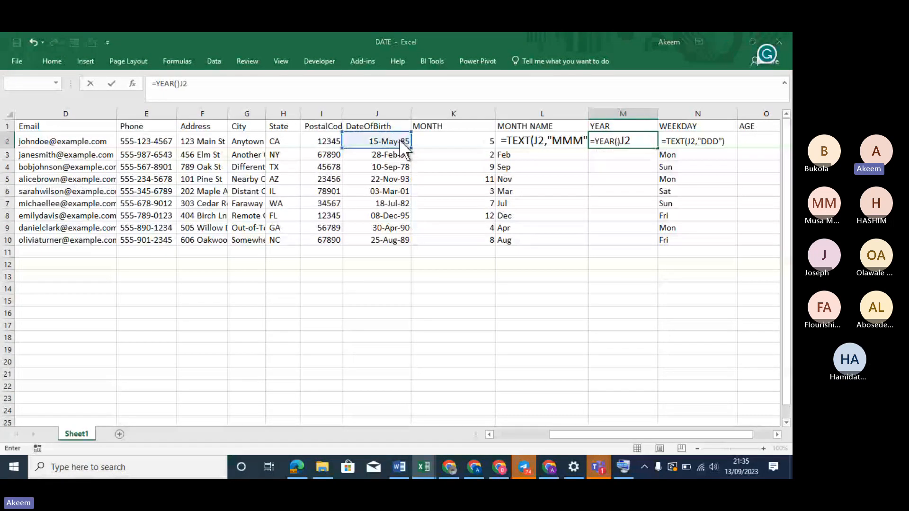
{"action": "key", "text": "Return"}
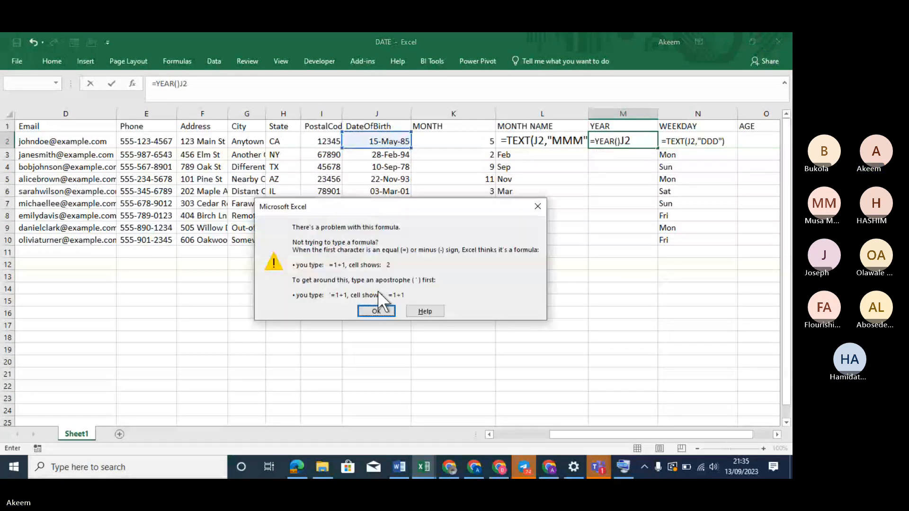
{"action": "left_click", "coordinate": [377, 311]}
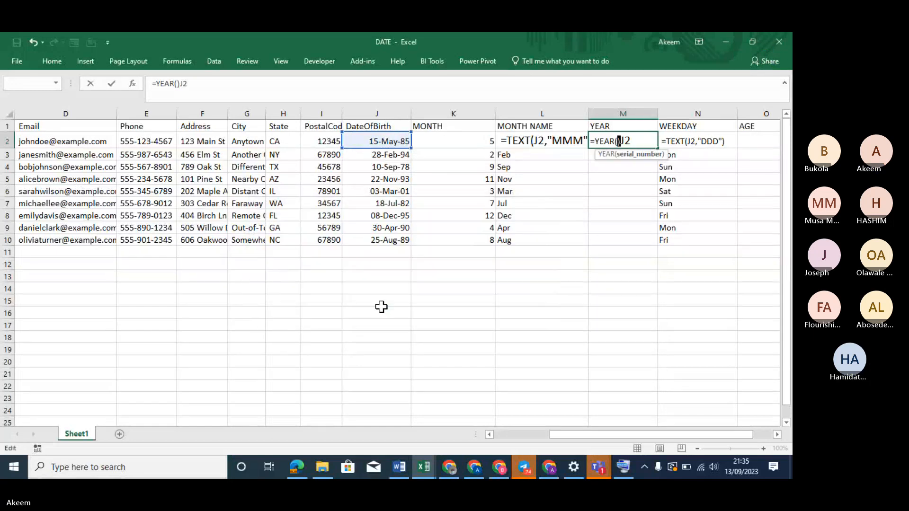
Step: Erase the malformed YEAR formula from cell M2, up to the leading equals sign
{"action": "left_click", "coordinate": [186, 84]}
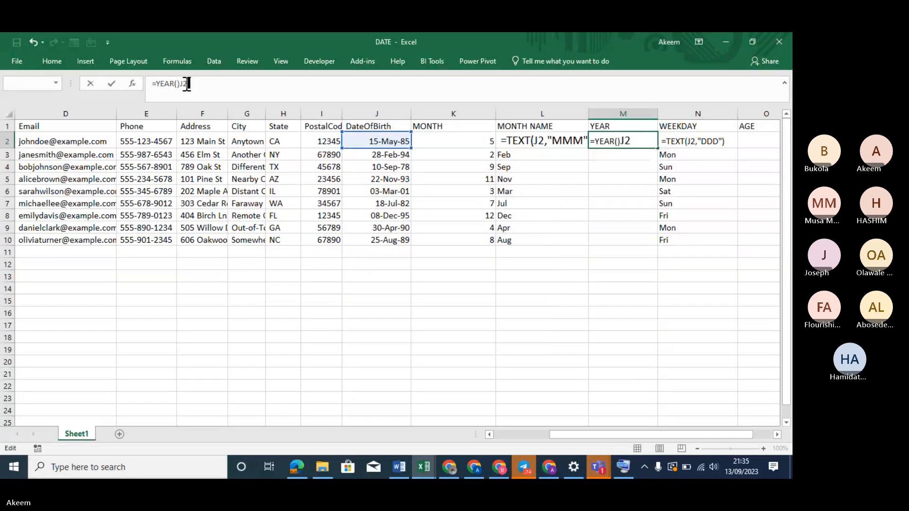
{"action": "key", "text": "BackSpace"}
{"action": "key", "text": "Left"}
{"action": "key", "text": "Left"}
{"action": "key", "text": "BackSpace"}
{"action": "key", "text": "BackSpace"}
{"action": "key", "text": "BackSpace"}
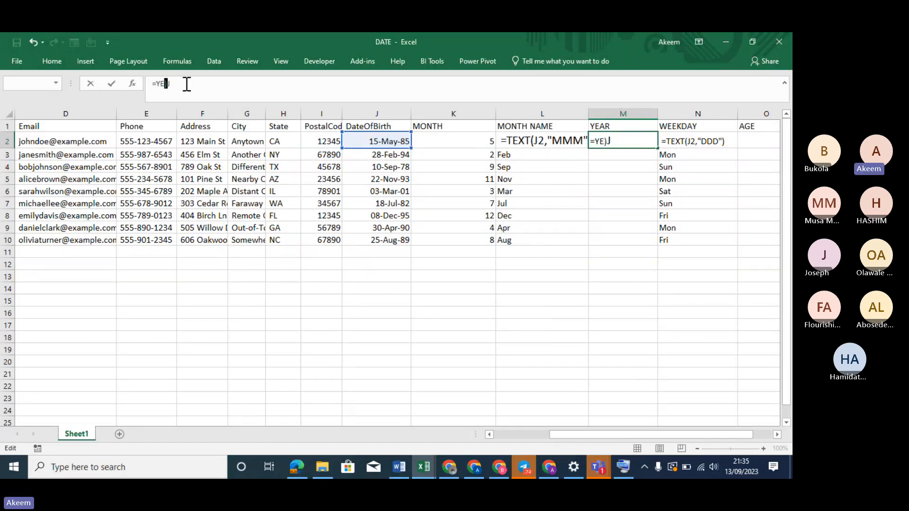
{"action": "key", "text": "BackSpace"}
{"action": "key", "text": "BackSpace"}
{"action": "key", "text": "BackSpace"}
{"action": "key", "text": "BackSpace"}
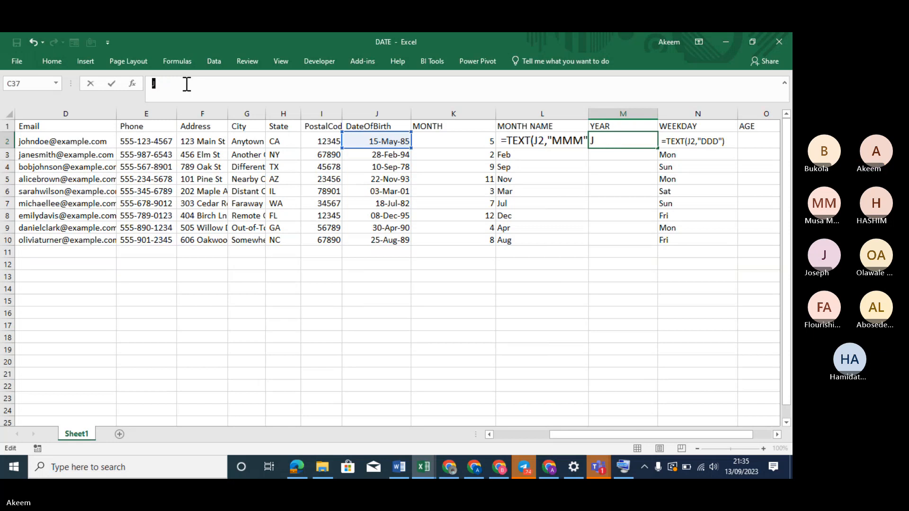
Step: Try again to enter =YEAR(J2) in M2 and correct its misplaced closing parenthesis
{"action": "type", "text": "="}
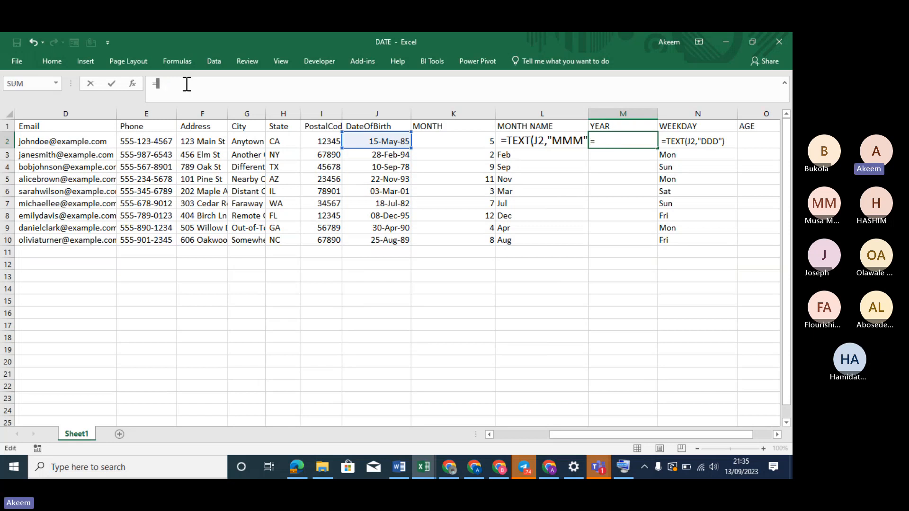
{"action": "type", "text": "YEAR("}
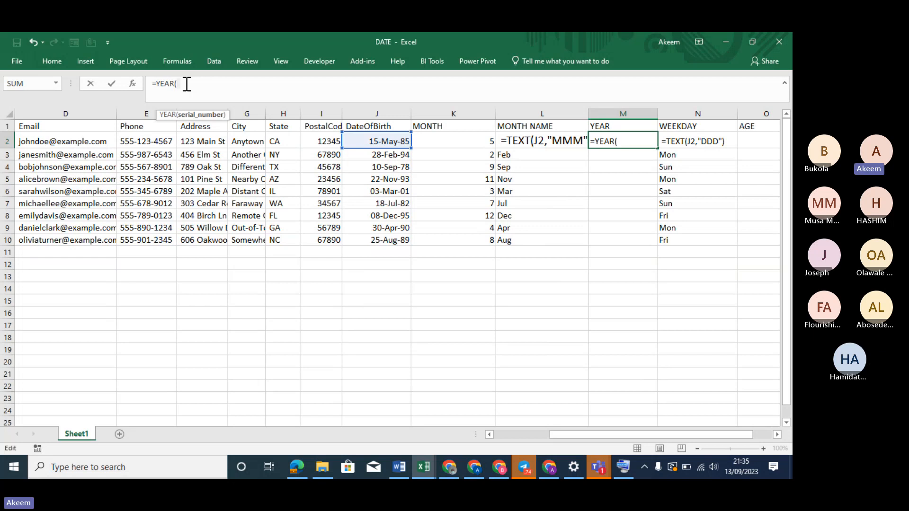
{"action": "left_click", "coordinate": [389, 138]}
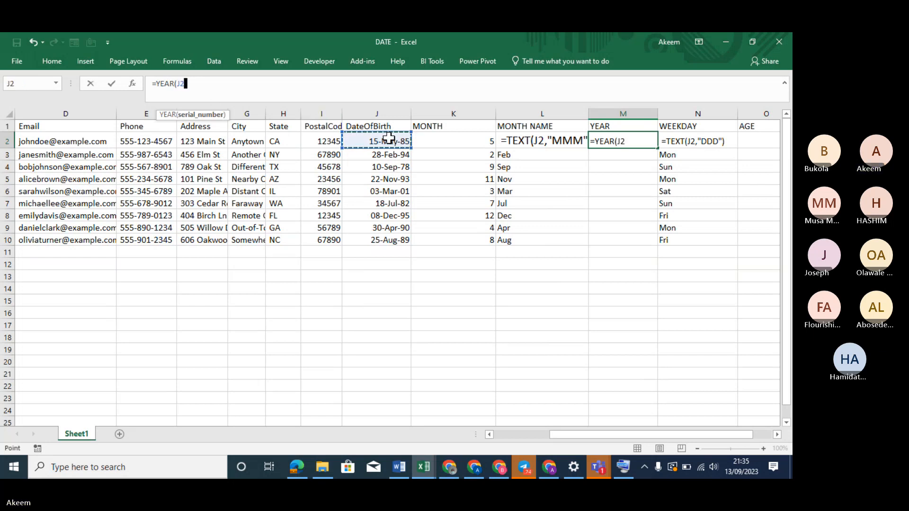
{"action": "left_click", "coordinate": [389, 137]}
{"action": "type", "text": ")"}
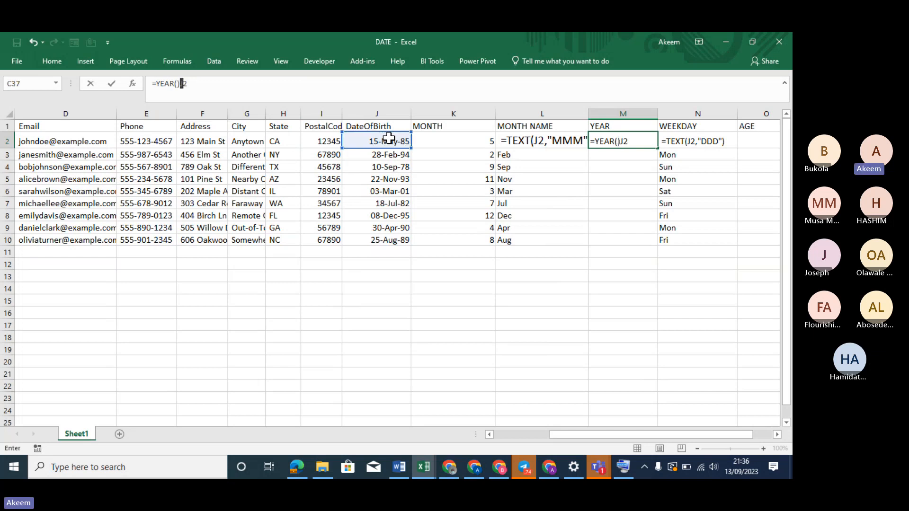
{"action": "key", "text": "BackSpace"}
{"action": "key", "text": "Right"}
{"action": "key", "text": "Right"}
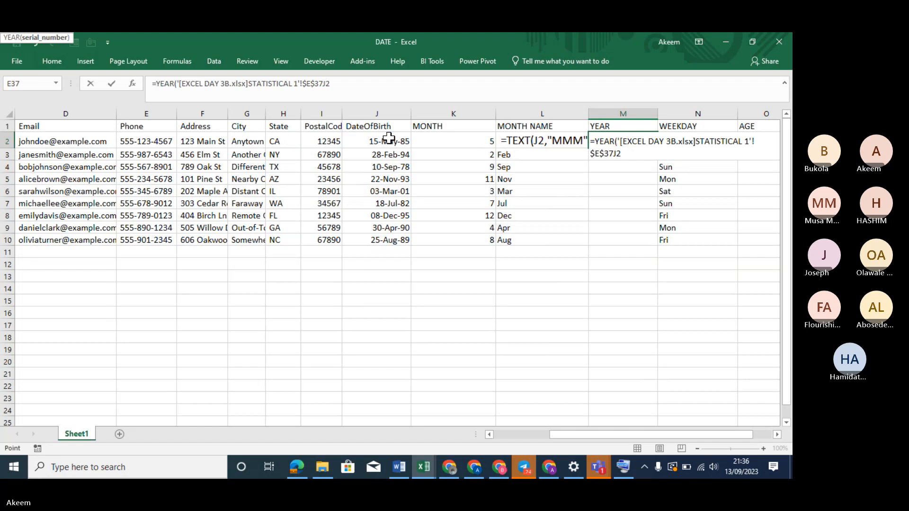
Step: Clear the YEAR formula with its stray external workbook reference completely from cell M2
{"action": "key", "text": "BackSpace"}
{"action": "key", "text": "BackSpace"}
{"action": "key", "text": "BackSpace"}
{"action": "key", "text": "BackSpace"}
{"action": "key", "text": "BackSpace"}
{"action": "key", "text": "BackSpace"}
{"action": "key", "text": "BackSpace"}
{"action": "key", "text": "BackSpace"}
{"action": "key", "text": "BackSpace"}
{"action": "key", "text": "BackSpace"}
{"action": "key", "text": "BackSpace"}
{"action": "key", "text": "BackSpace"}
{"action": "key", "text": "BackSpace"}
{"action": "key", "text": "BackSpace"}
{"action": "key", "text": "BackSpace"}
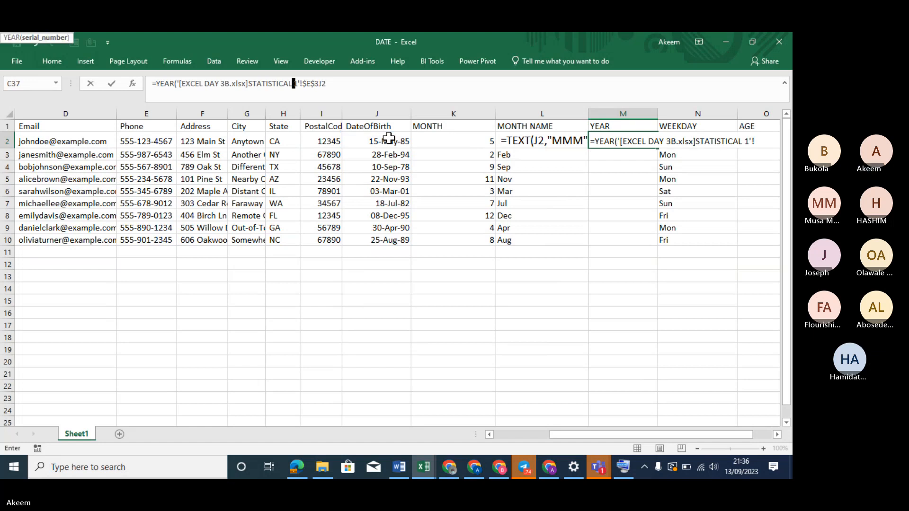
{"action": "key", "text": "Left"}
{"action": "key", "text": "Left"}
{"action": "key", "text": "Left"}
{"action": "key", "text": "Left"}
{"action": "key", "text": "Left"}
{"action": "key", "text": "Left"}
{"action": "key", "text": "Left"}
{"action": "key", "text": "Left"}
{"action": "key", "text": "Left"}
{"action": "key", "text": "Left"}
{"action": "key", "text": "Left"}
{"action": "key", "text": "Left"}
{"action": "key", "text": "Left"}
{"action": "key", "text": "Left"}
{"action": "key", "text": "Left"}
{"action": "key", "text": "Left"}
{"action": "key", "text": "Left"}
{"action": "key", "text": "Left"}
{"action": "key", "text": "Left"}
{"action": "key", "text": "Left"}
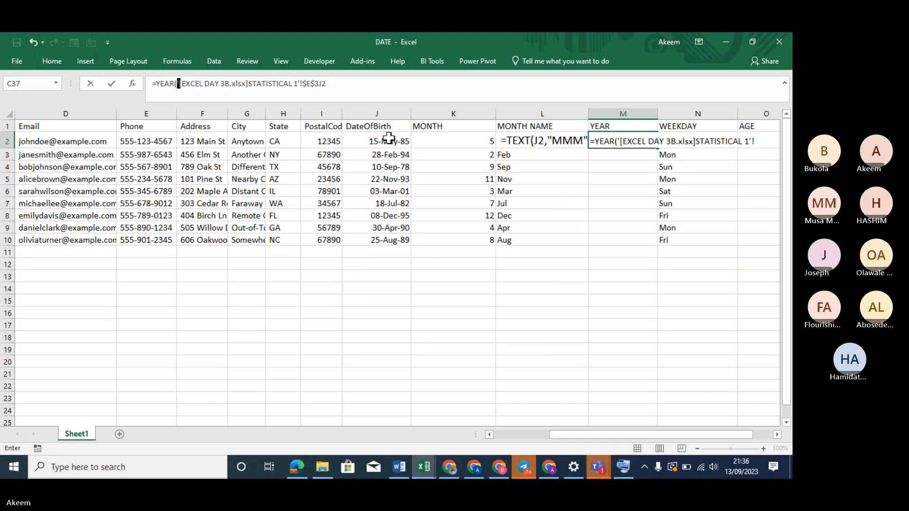
{"action": "key", "text": "BackSpace"}
{"action": "key", "text": "BackSpace"}
{"action": "key", "text": "BackSpace"}
{"action": "key", "text": "BackSpace"}
{"action": "key", "text": "BackSpace"}
{"action": "key", "text": "BackSpace"}
{"action": "key", "text": "Delete"}
{"action": "key", "text": "Delete"}
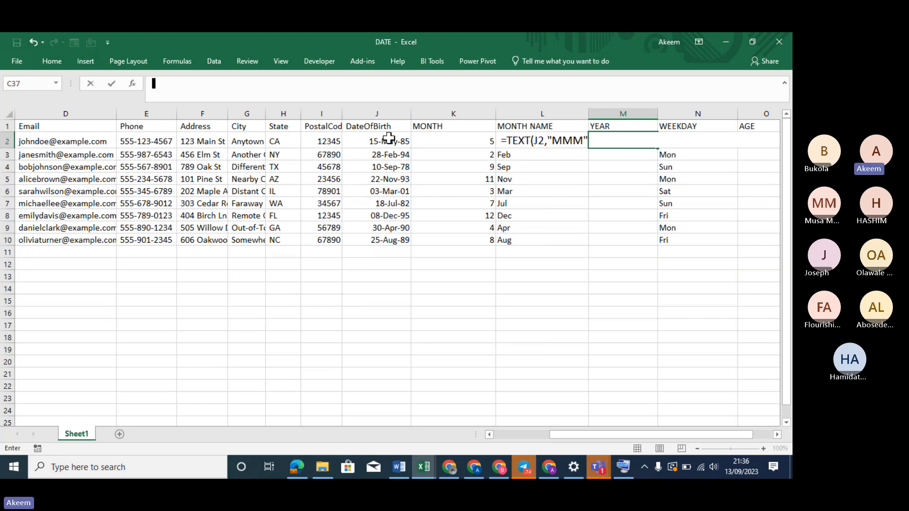
Step: Re-enter the YEAR formula in M2 with J2 as its argument between the parentheses
{"action": "type", "text": "=YEAR("}
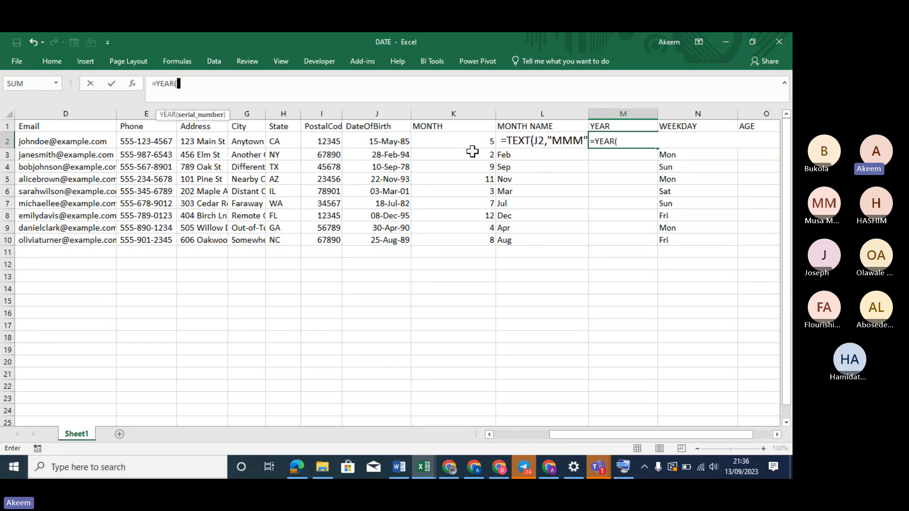
{"action": "left_click", "coordinate": [392, 138]}
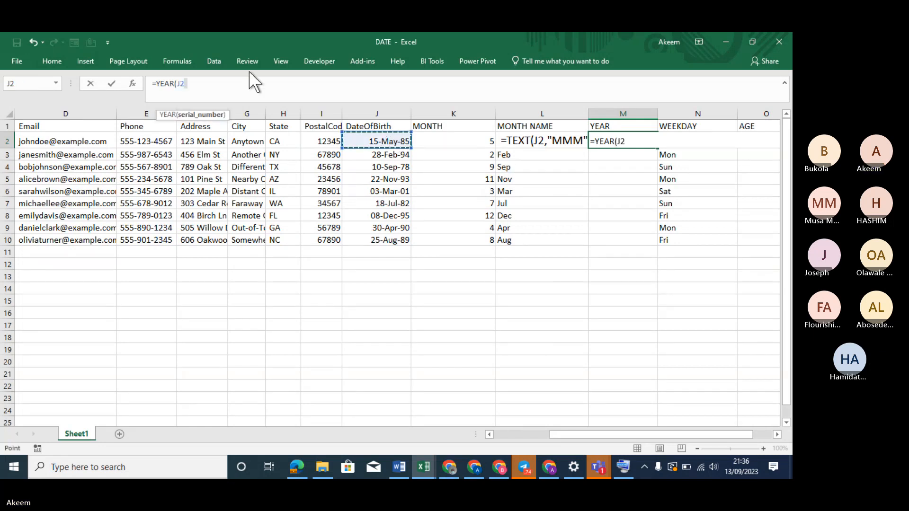
{"action": "left_click", "coordinate": [230, 81]}
{"action": "key", "text": "Left"}
{"action": "key", "text": "Left"}
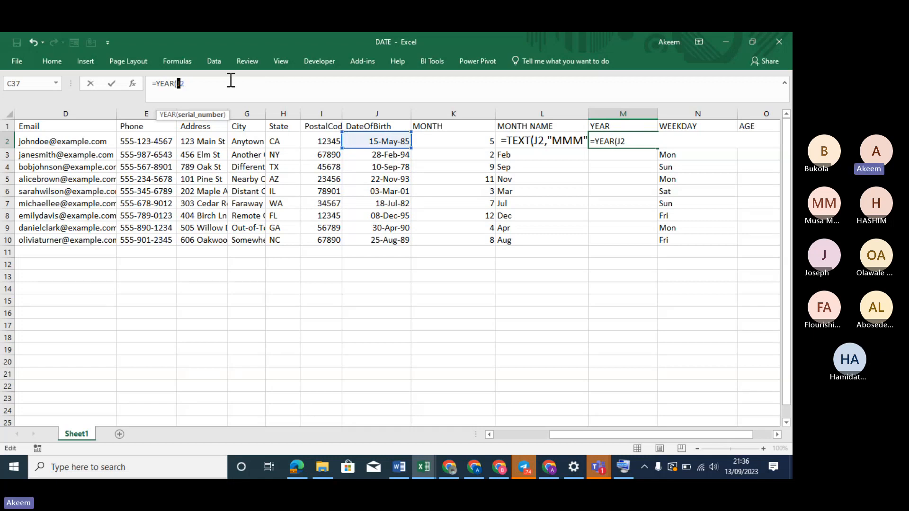
{"action": "type", "text": ")"}
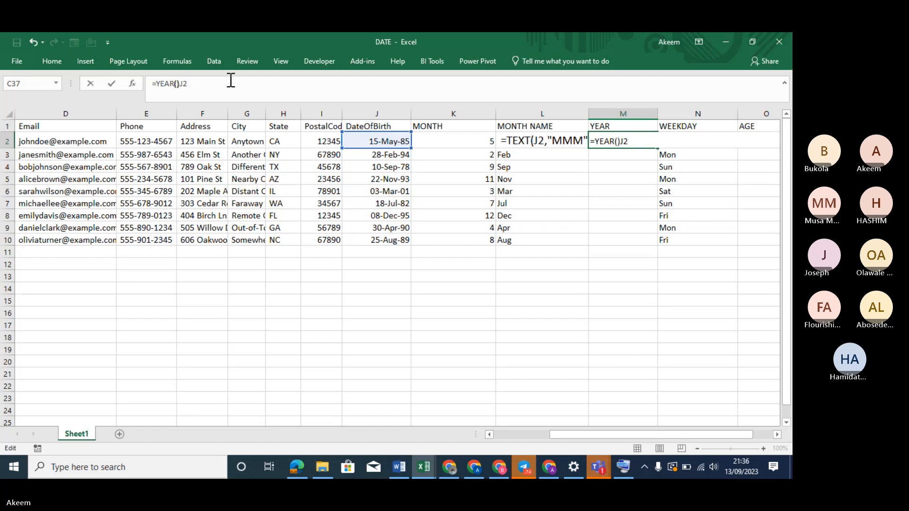
{"action": "key", "text": "Left"}
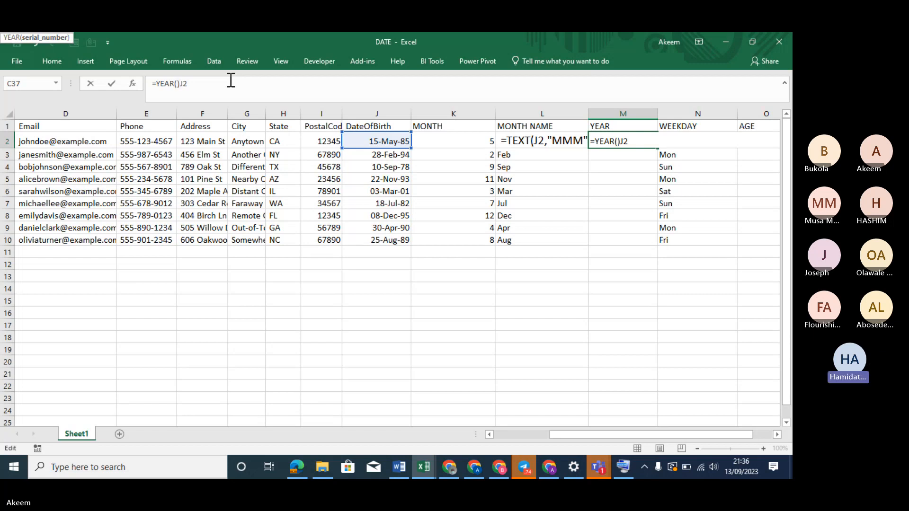
{"action": "left_click", "coordinate": [378, 137]}
{"action": "left_click", "coordinate": [301, 93]}
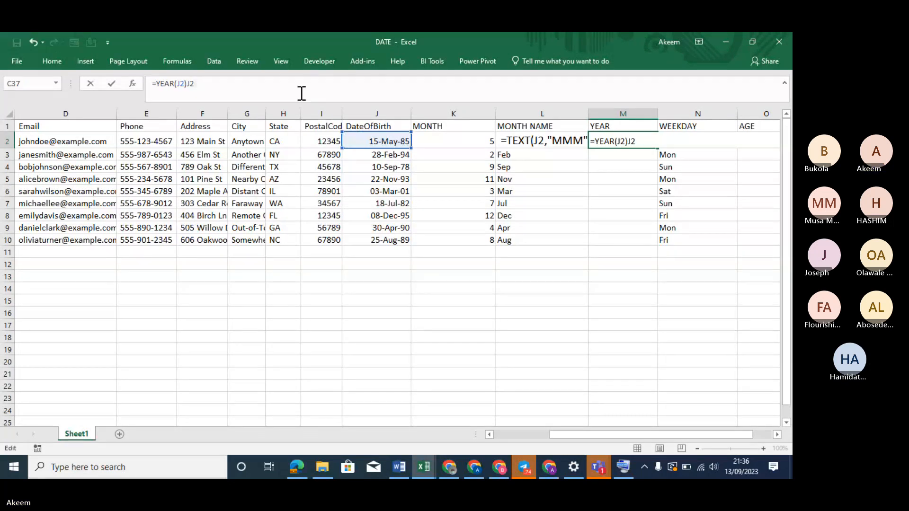
Step: Try to remove the extra J2 after the closing parenthesis in M2's formula, and undo the last deletion
{"action": "key", "text": "BackSpace"}
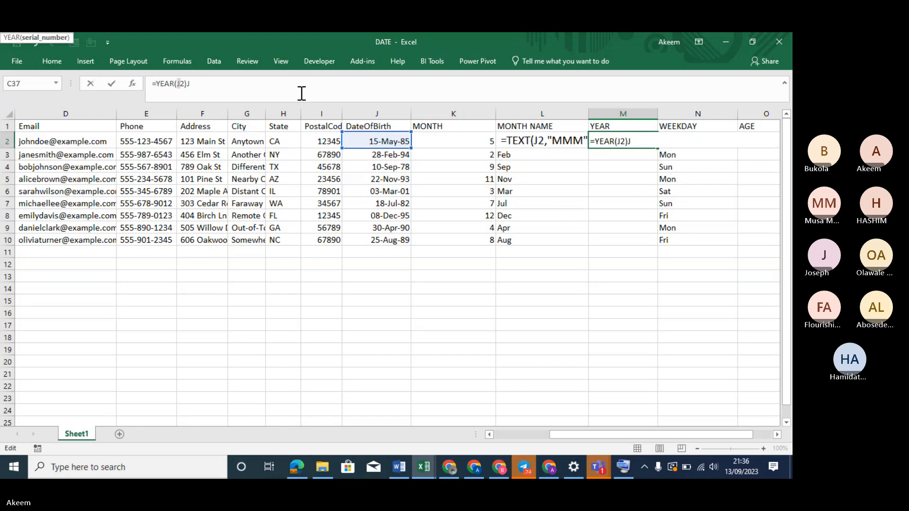
{"action": "key", "text": "BackSpace"}
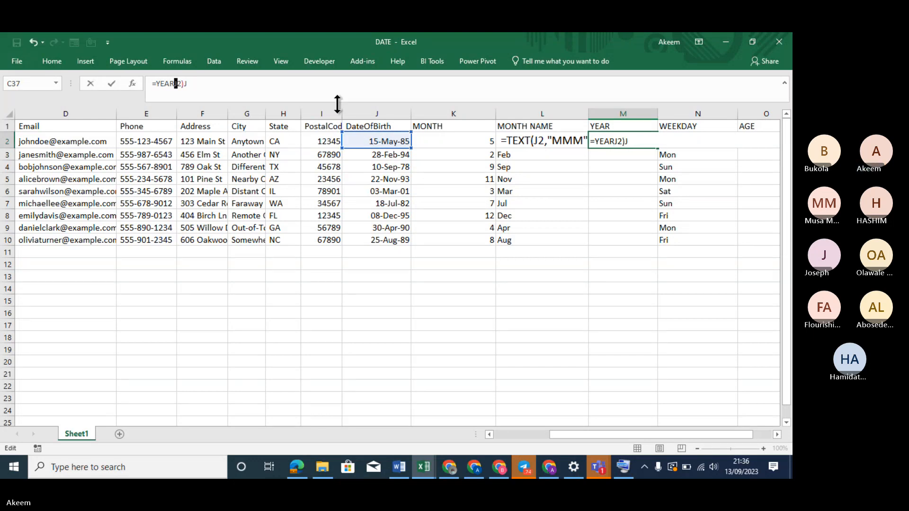
{"action": "key", "text": "ctrl+z"}
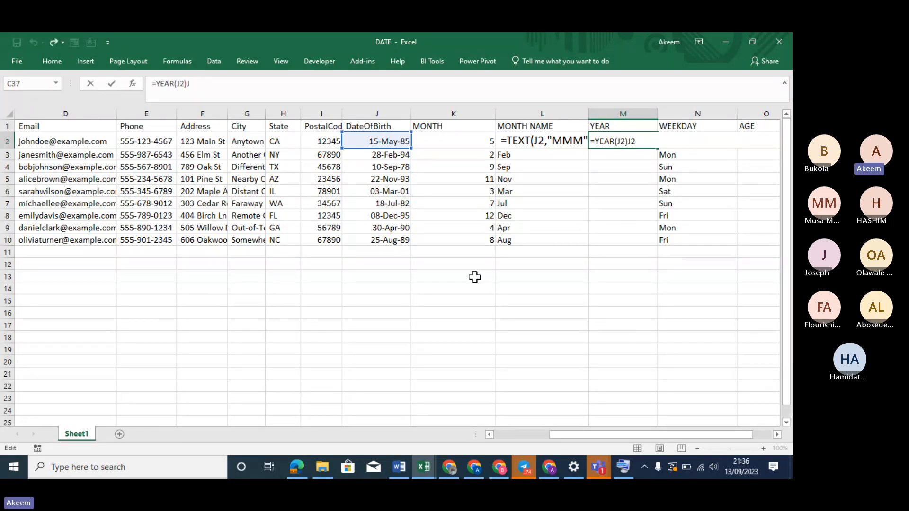
Step: Try to commit M2's YEAR formula with the stray L16 and J2 references, declining the suggested correction
{"action": "left_click", "coordinate": [513, 313]}
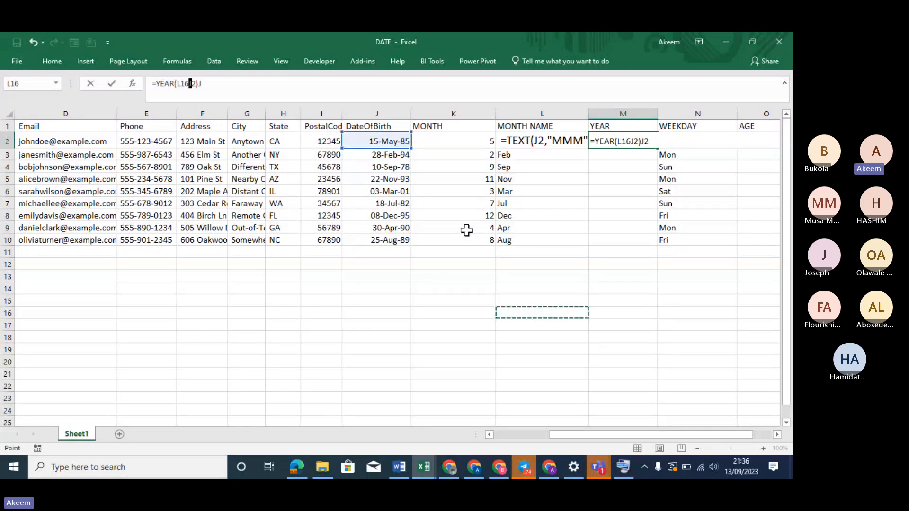
{"action": "key", "text": "BackSpace"}
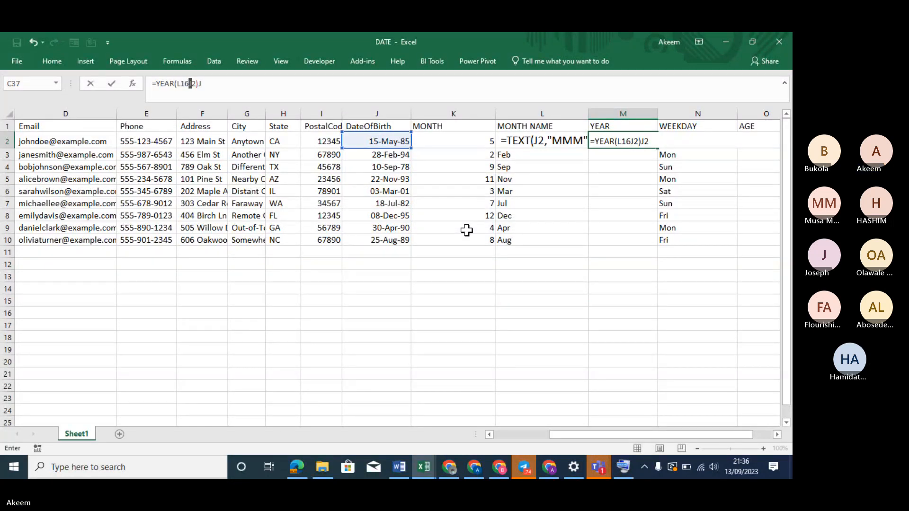
{"action": "key", "text": "Return"}
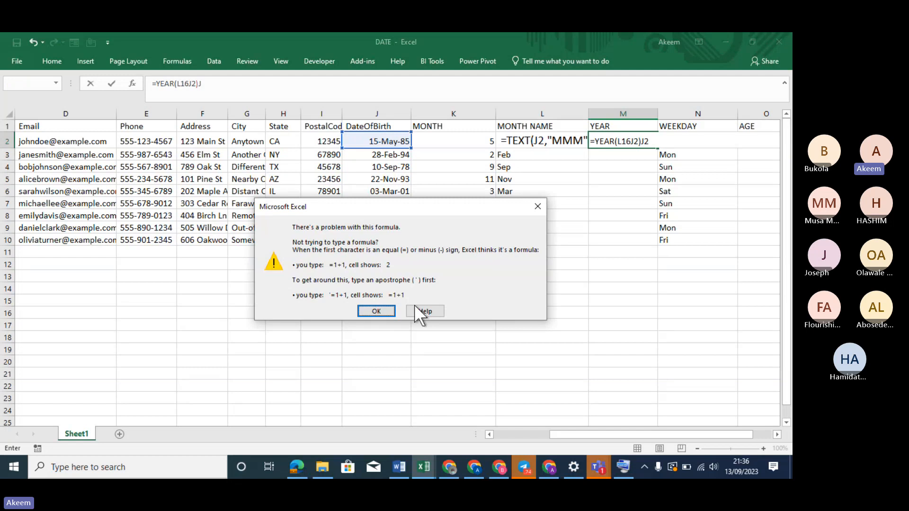
{"action": "key", "text": "Return"}
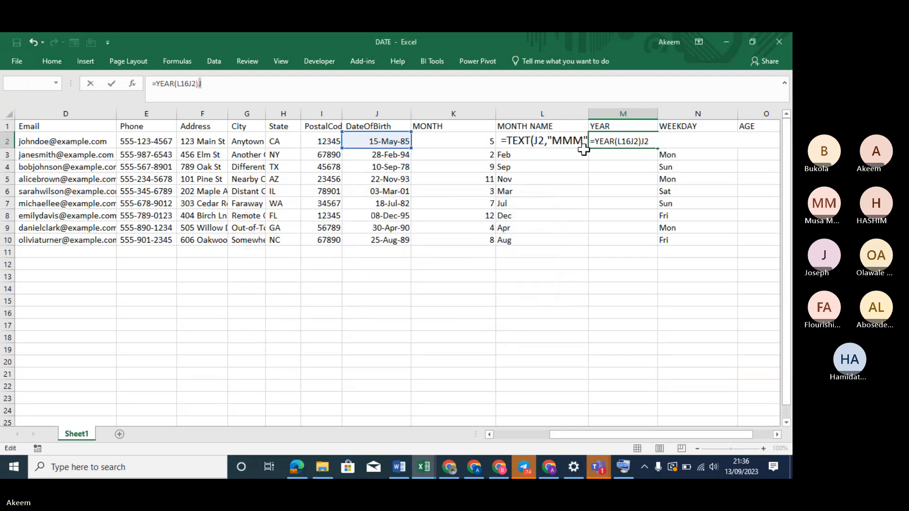
{"action": "key", "text": "Return"}
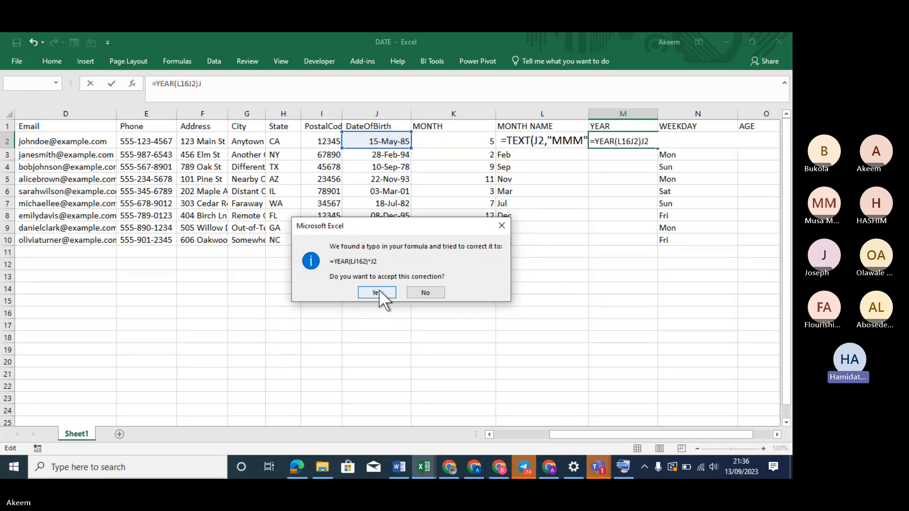
{"action": "left_click", "coordinate": [421, 290]}
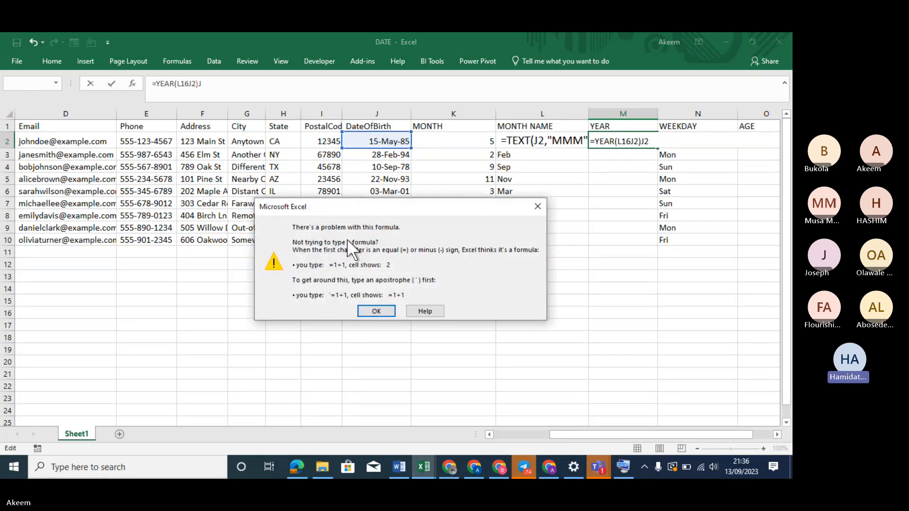
{"action": "left_click", "coordinate": [384, 311]}
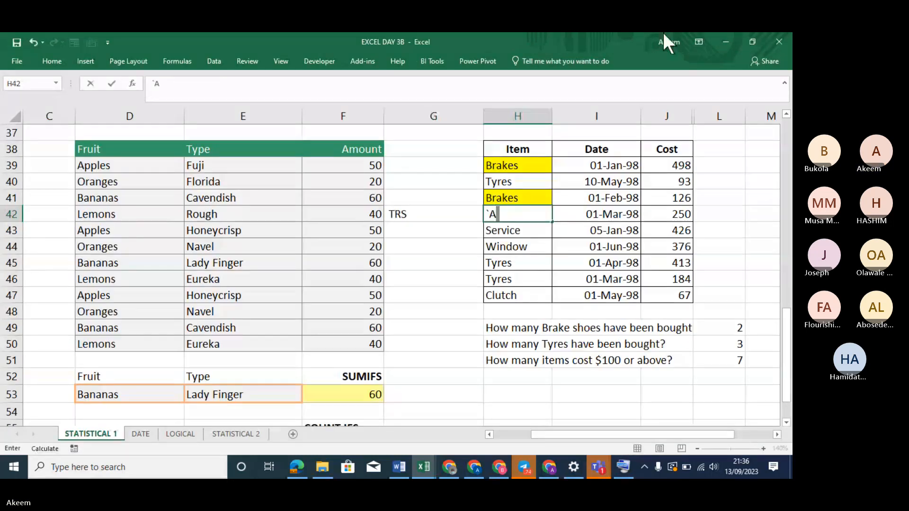
Step: Undo the stray entry in H42 of the EXCEL DAY 3B workbook and switch back to the DATE workbook
{"action": "key", "text": "ctrl+z"}
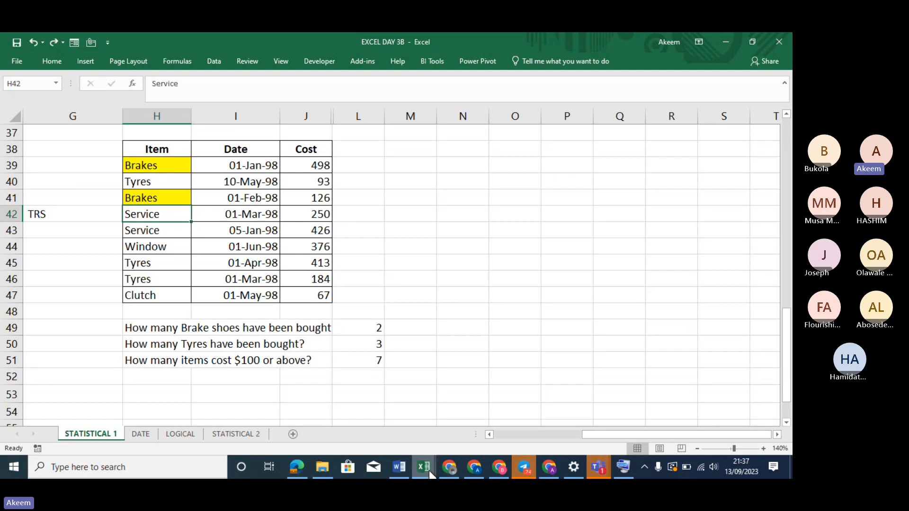
{"action": "mouse_move", "coordinate": [423, 468]}
{"action": "left_click", "coordinate": [608, 416]}
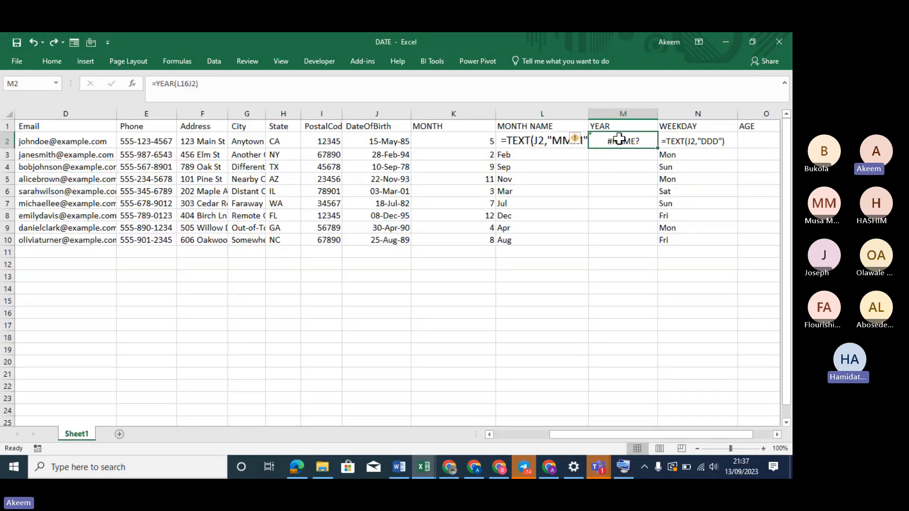
Step: Enter =YEAR(J2) in M2 and fill the formula down through M10
{"action": "type", "text": "=YEAR("}
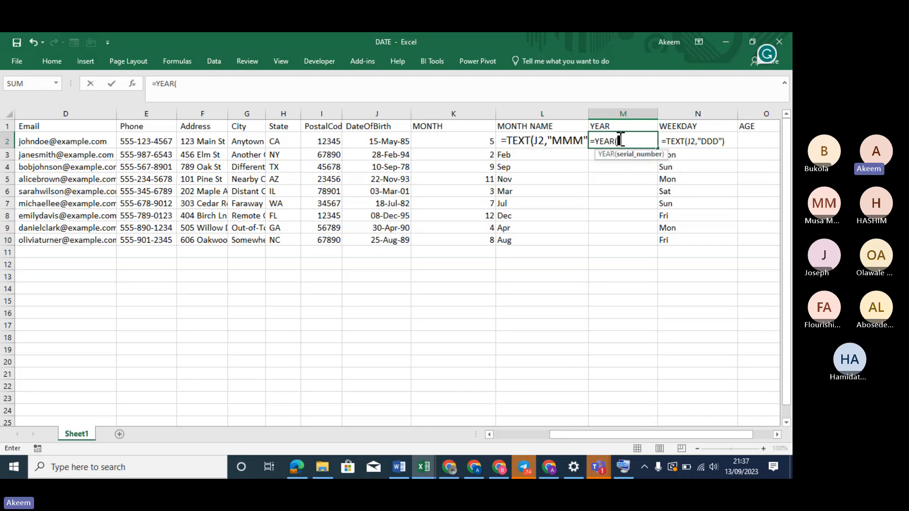
{"action": "left_click", "coordinate": [386, 142]}
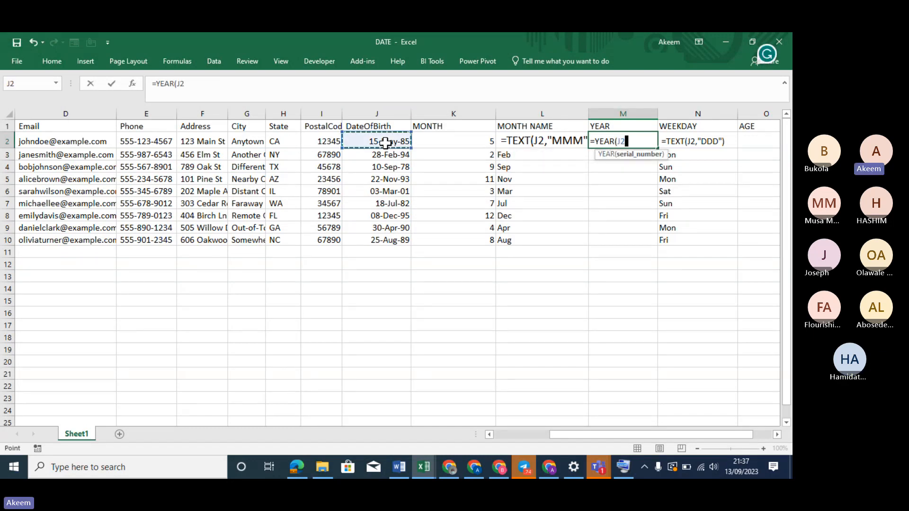
{"action": "type", "text": ")"}
{"action": "key", "text": "ctrl+Return"}
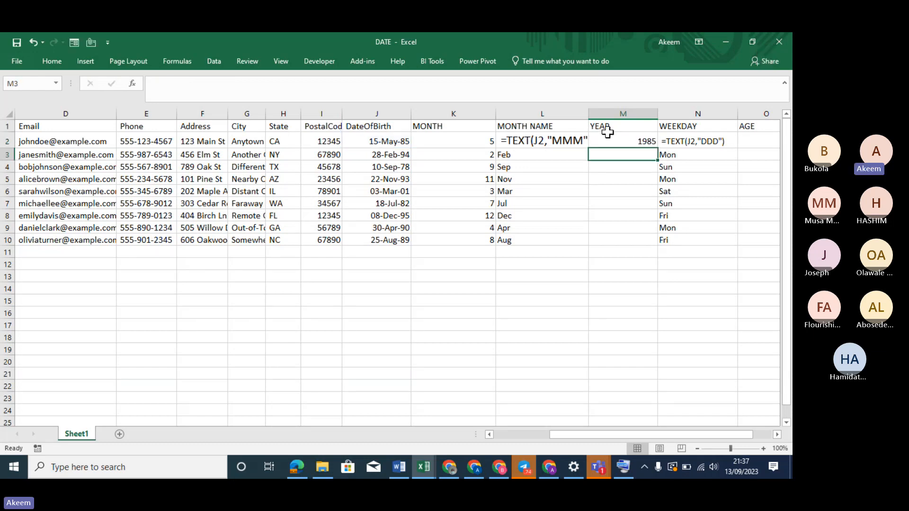
{"action": "left_click_drag", "start_coordinate": [658, 148], "coordinate": [651, 245]}
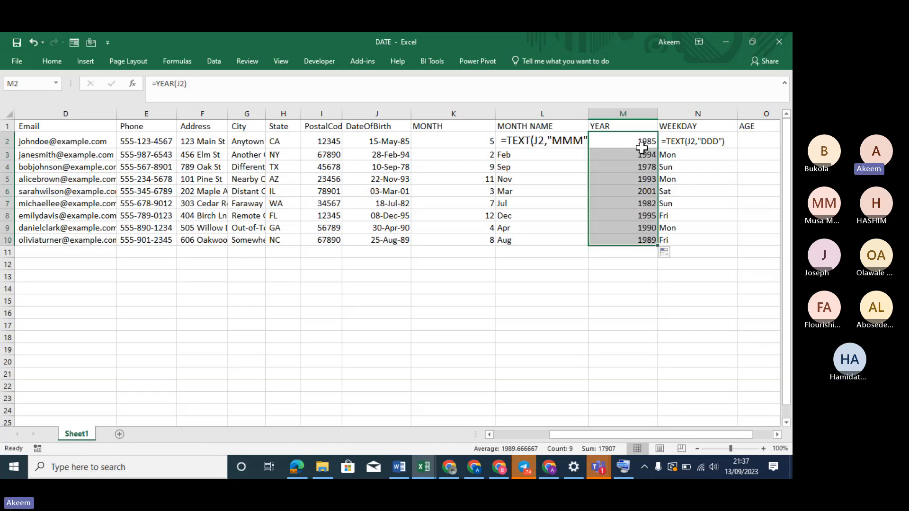
Step: Begin a DATEDIF formula in O2 under AGE, with date of birth cell J2 as its first argument
{"action": "left_click", "coordinate": [686, 143]}
{"action": "key", "text": "Right"}
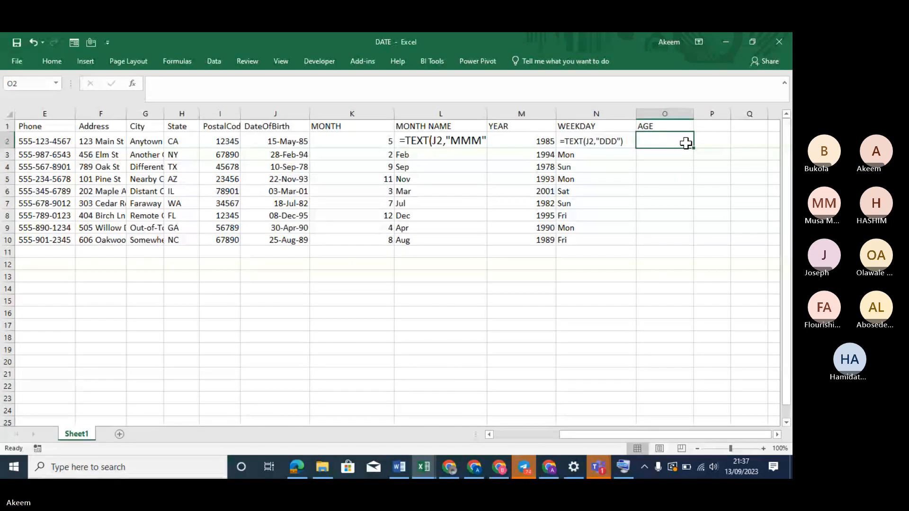
{"action": "type", "text": "DATE"}
{"action": "key", "text": "BackSpace"}
{"action": "key", "text": "BackSpace"}
{"action": "key", "text": "BackSpace"}
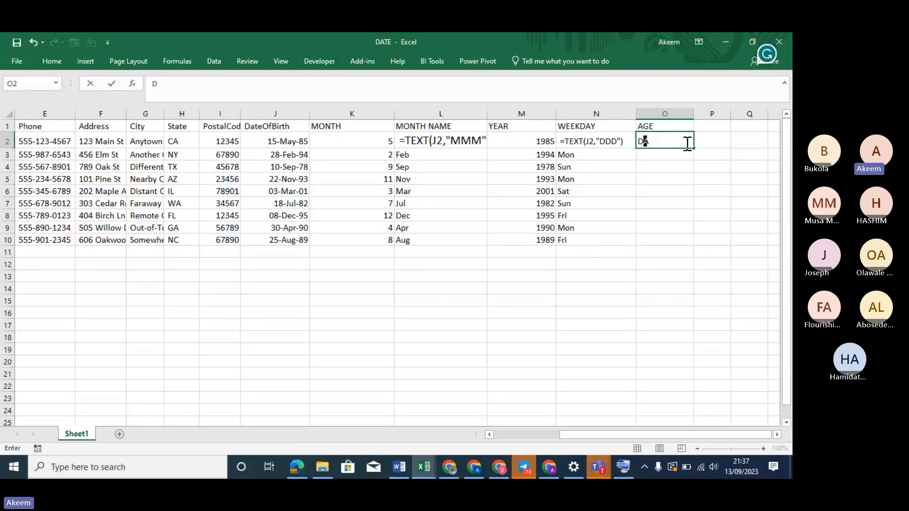
{"action": "key", "text": "BackSpace"}
{"action": "type", "text": "="}
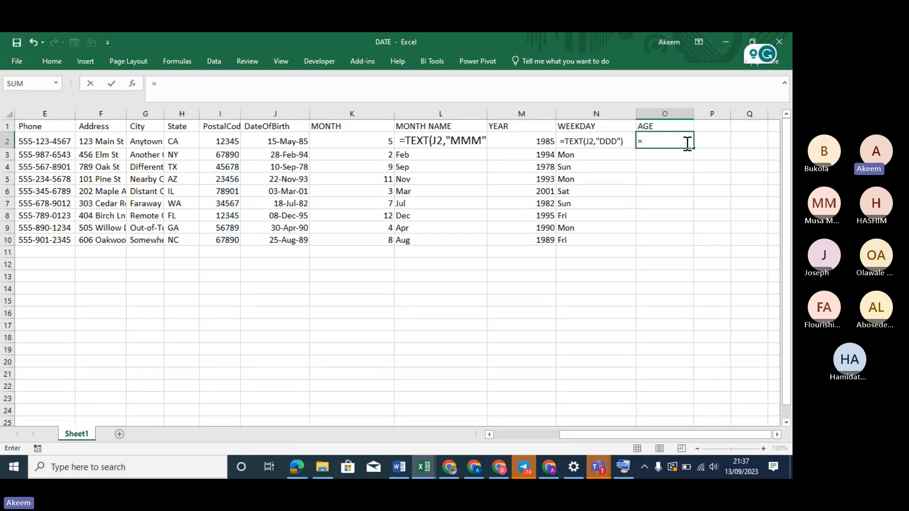
{"action": "type", "text": "DATED"}
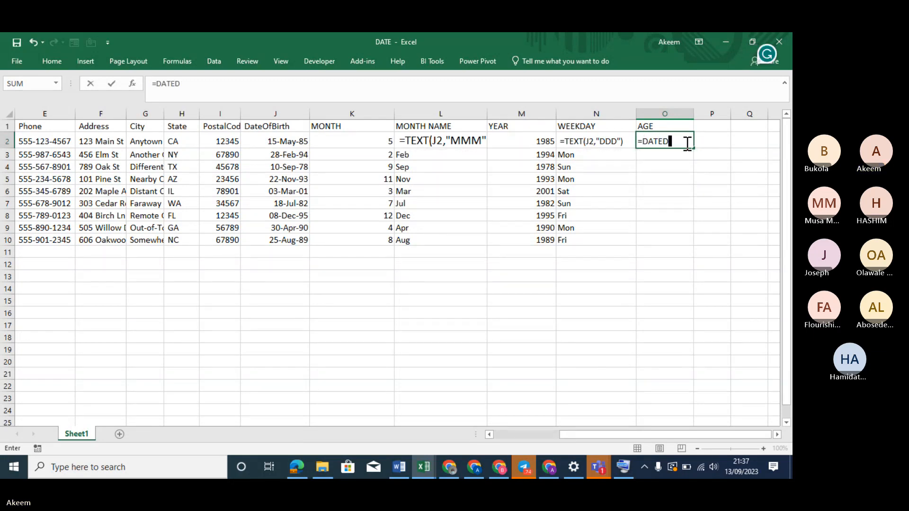
{"action": "type", "text": "IF"}
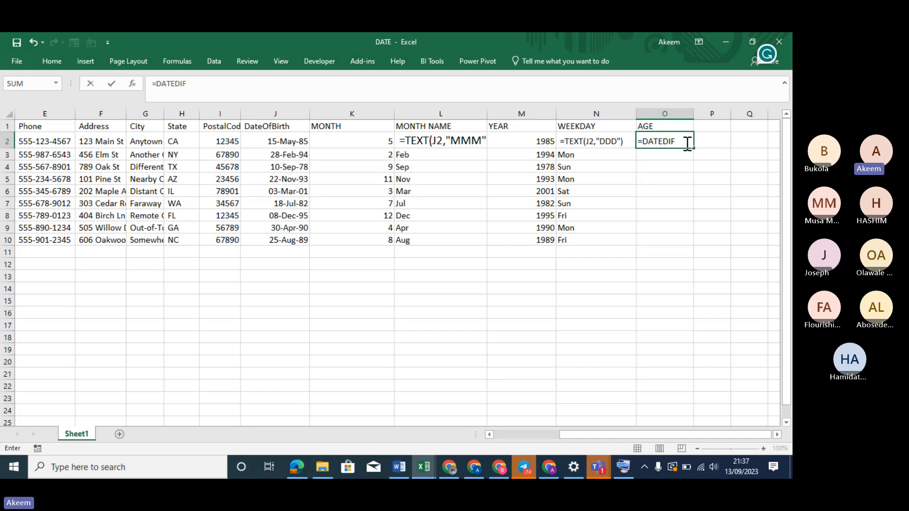
{"action": "type", "text": "("}
{"action": "left_click", "coordinate": [683, 140]}
{"action": "left_click", "coordinate": [271, 141]}
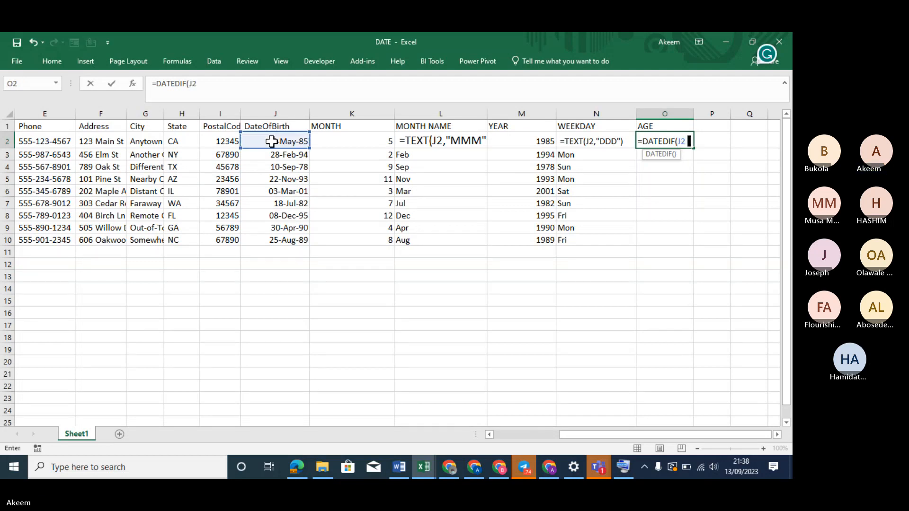
Step: Complete the age formula in O2 as =DATEDIF(J2,TODAY(),"Y")
{"action": "type", "text": ","}
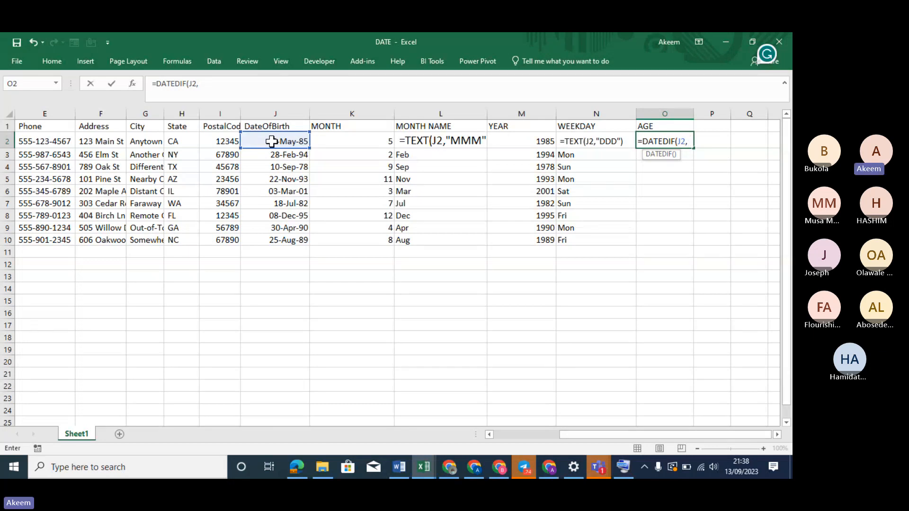
{"action": "type", "text": "TODA"}
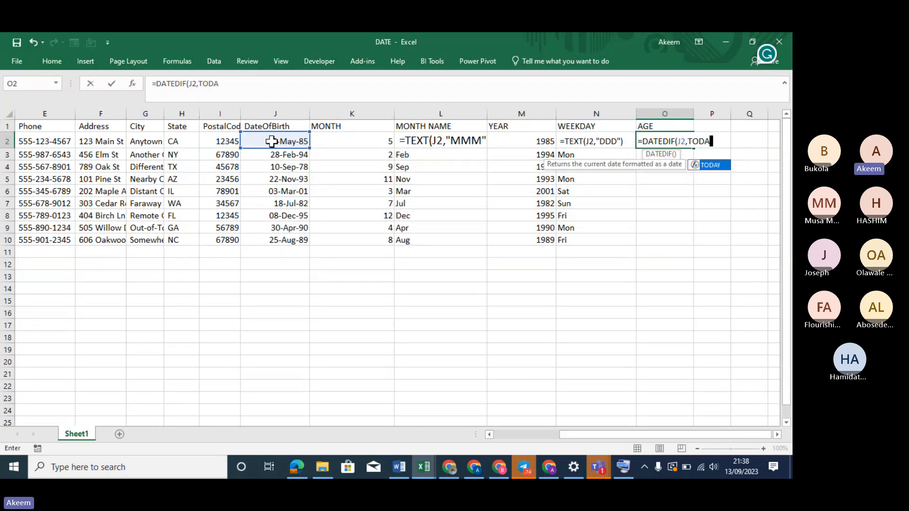
{"action": "type", "text": "Y"}
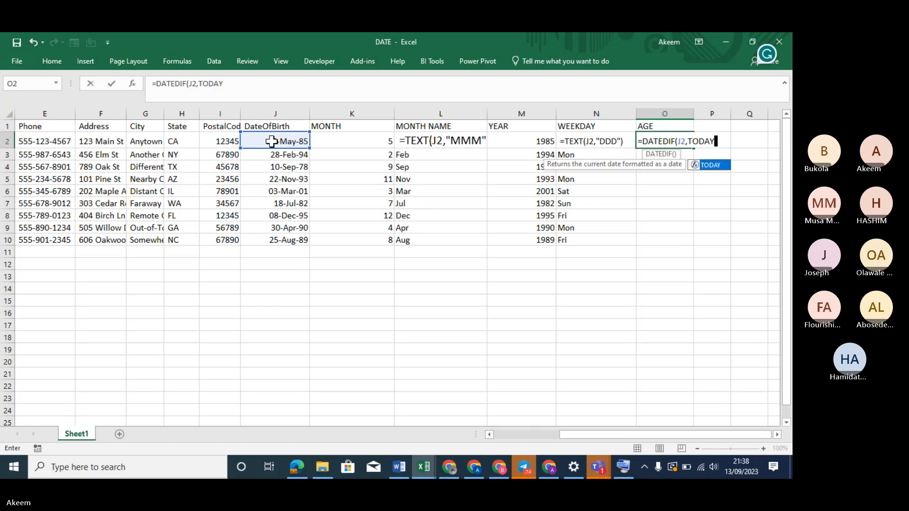
{"action": "type", "text": "()"}
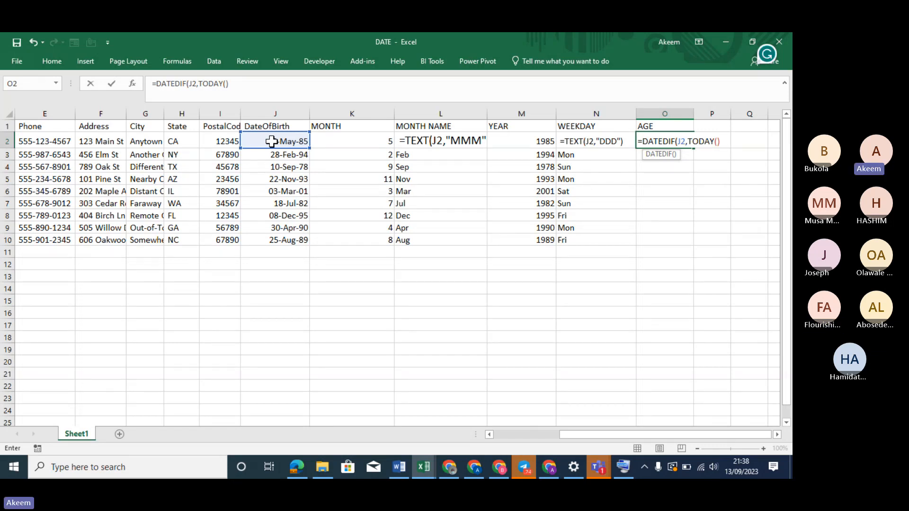
{"action": "type", "text": ","}
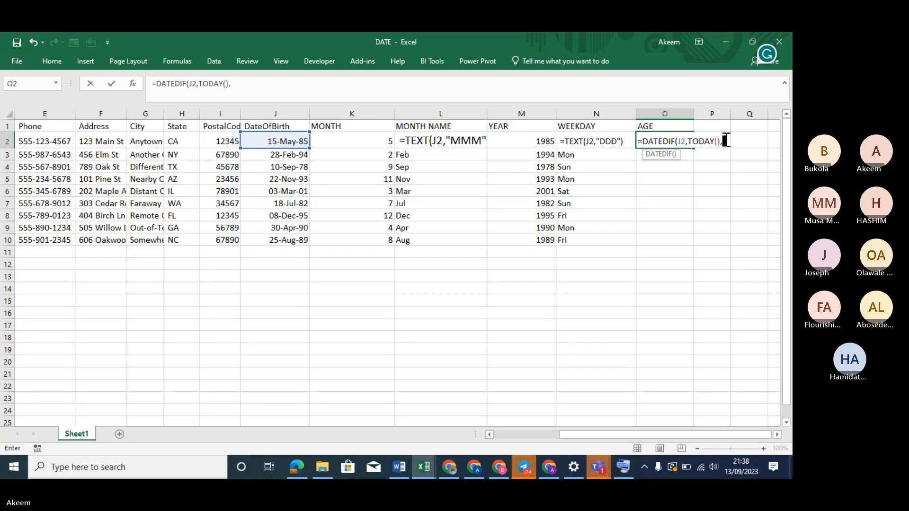
{"action": "type", "text": "\"Y\")"}
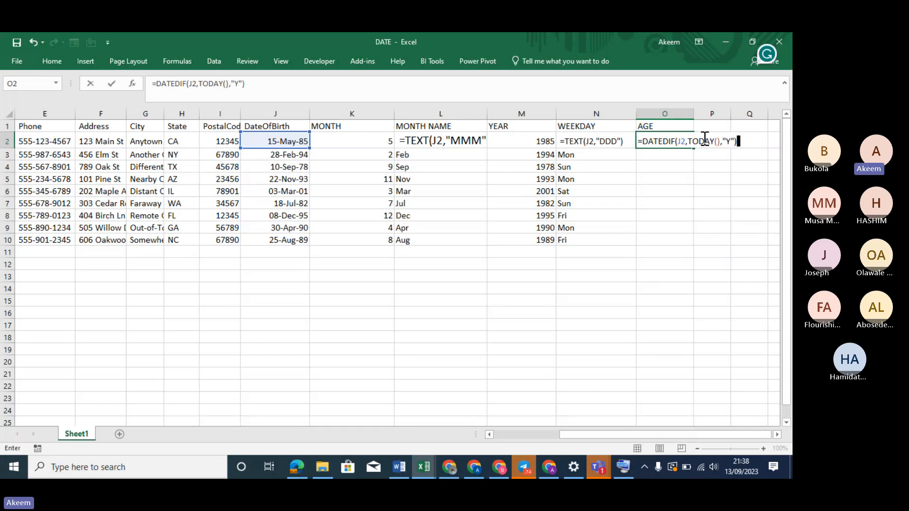
{"action": "key", "text": "Return"}
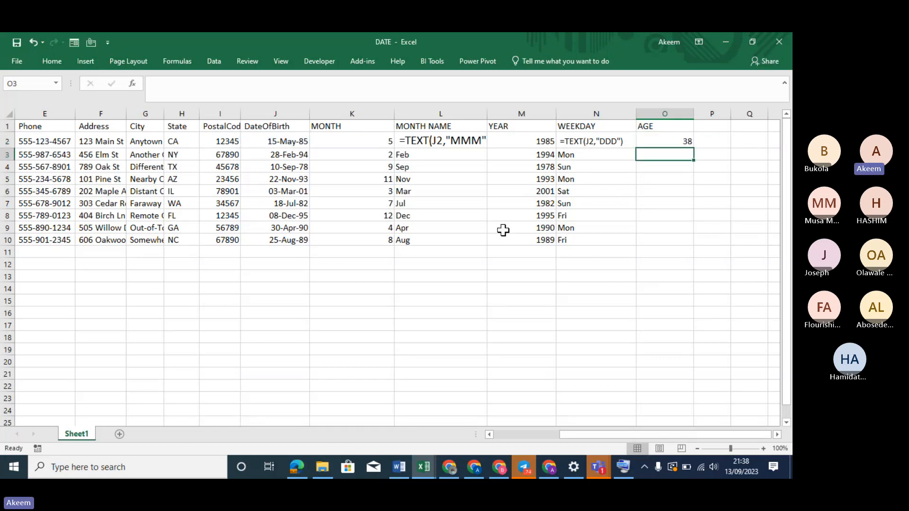
Step: Enter =TODAY() in the empty cell L17 below the table to demonstrate the function
{"action": "left_click", "coordinate": [400, 326]}
{"action": "type", "text": "=T"}
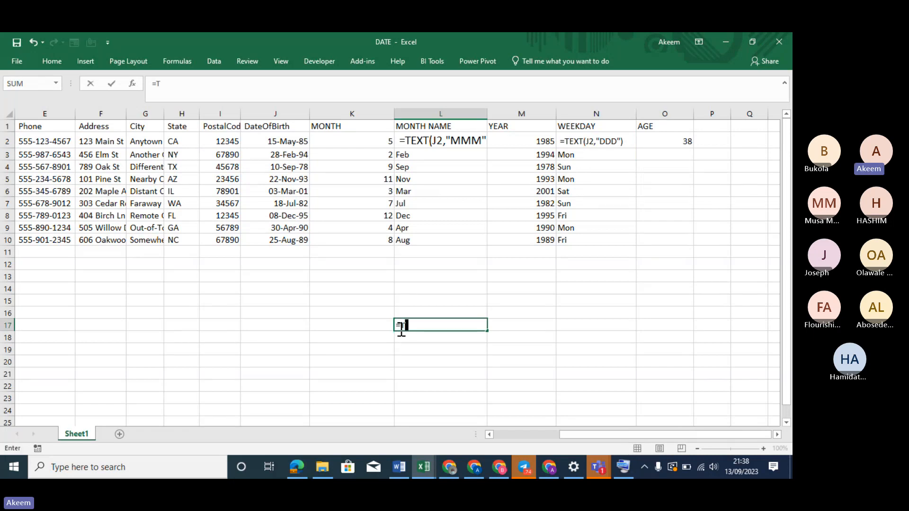
{"action": "type", "text": "ODAY"}
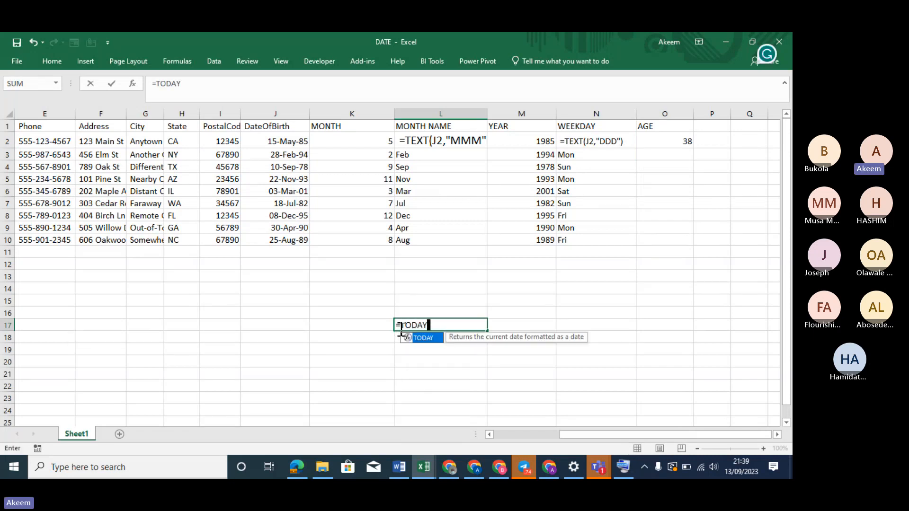
{"action": "type", "text": "()"}
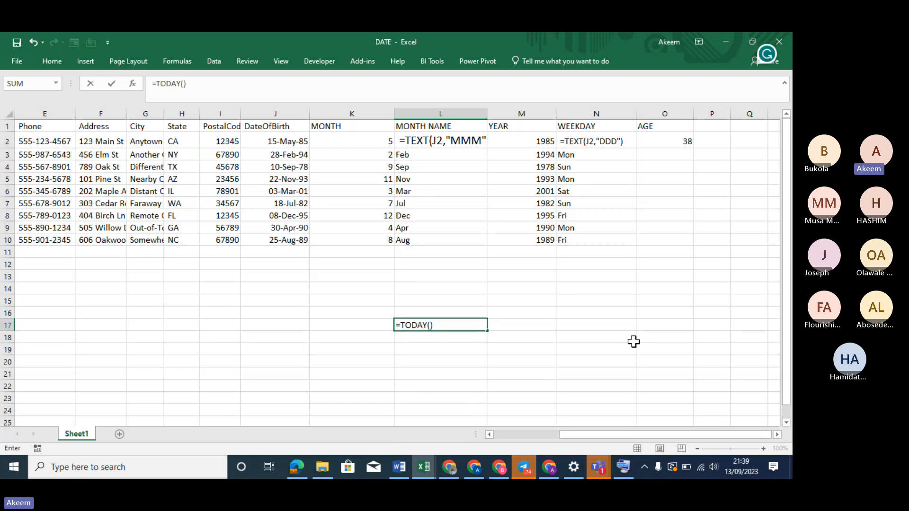
{"action": "key", "text": "ctrl+Return"}
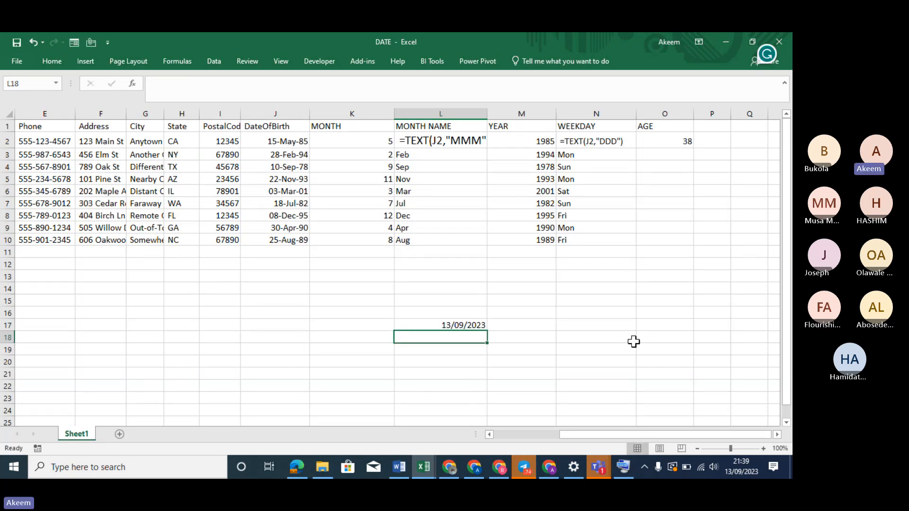
{"action": "left_click", "coordinate": [469, 325]}
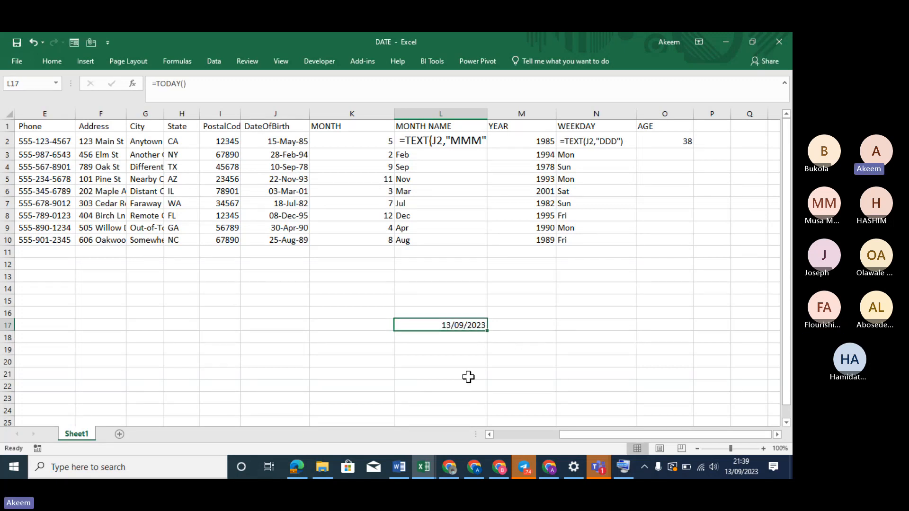
Step: Enter =TODAY() again in L18 and select that cell to show its formula
{"action": "double_click", "coordinate": [448, 337]}
{"action": "type", "text": "=T"}
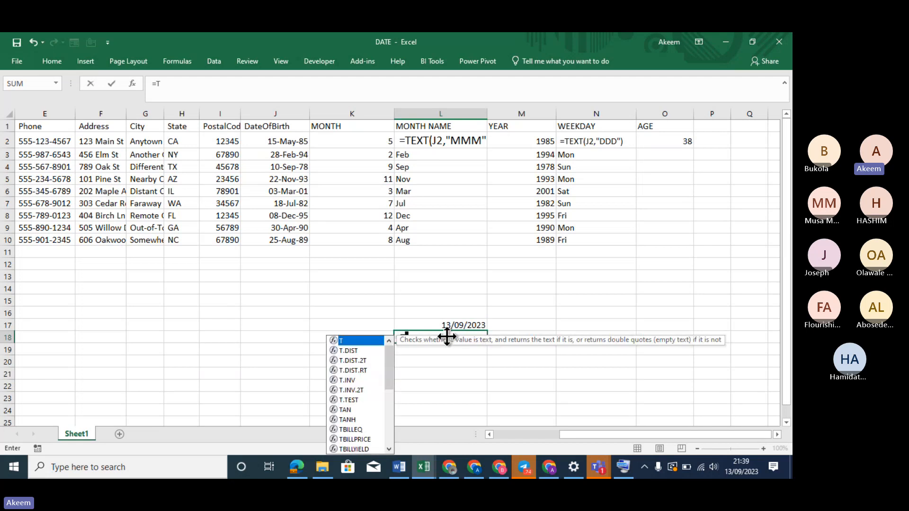
{"action": "type", "text": "ODAY()"}
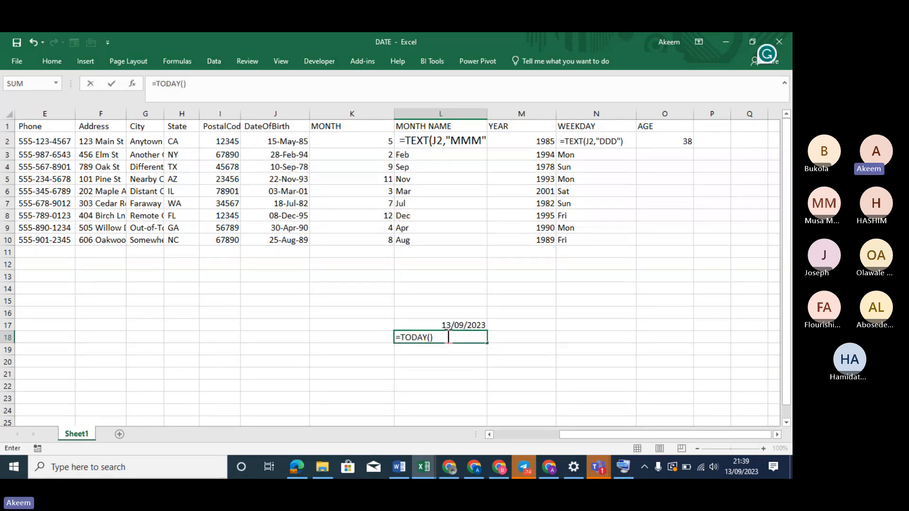
{"action": "key", "text": "Return"}
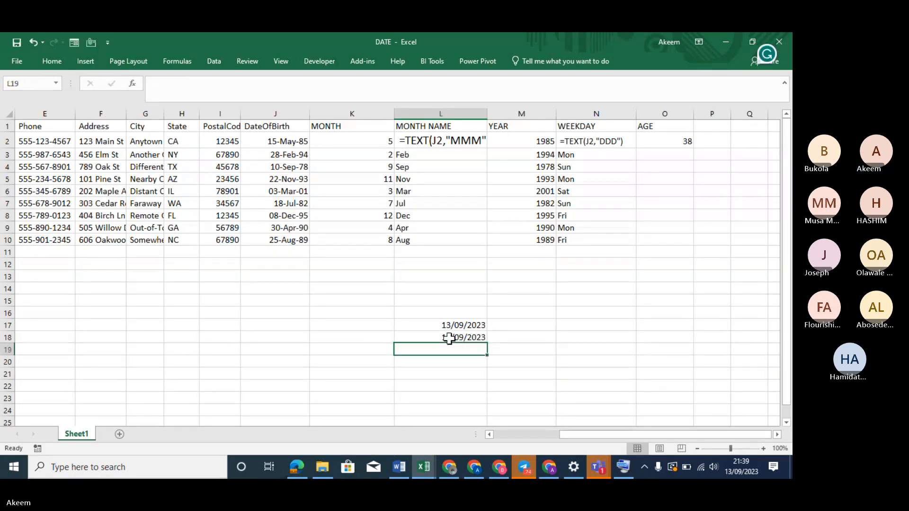
{"action": "left_click", "coordinate": [470, 339]}
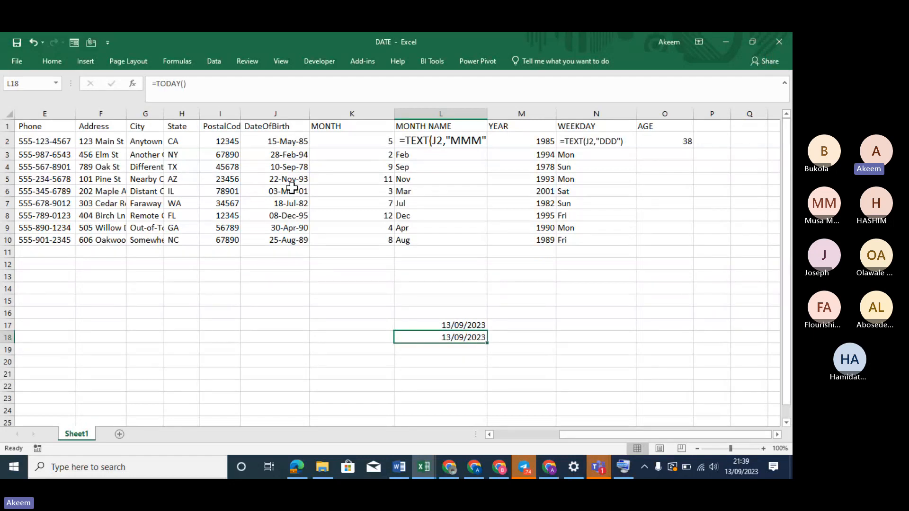
Step: Re-enter the age formula =DATEDIF(J2,TODAY(),"Y") in O2 under AGE
{"action": "left_click", "coordinate": [197, 85]}
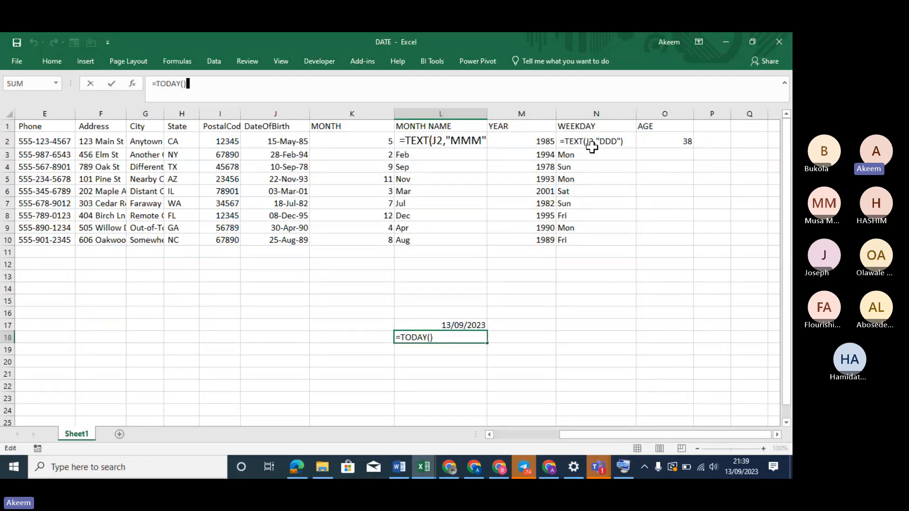
{"action": "left_click", "coordinate": [688, 142]}
{"action": "type", "text": "=D"}
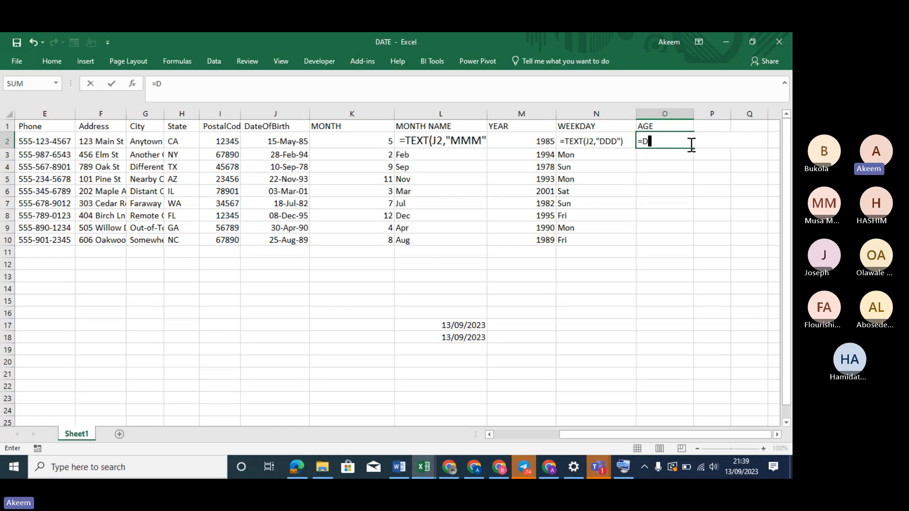
{"action": "type", "text": "ATED IF("}
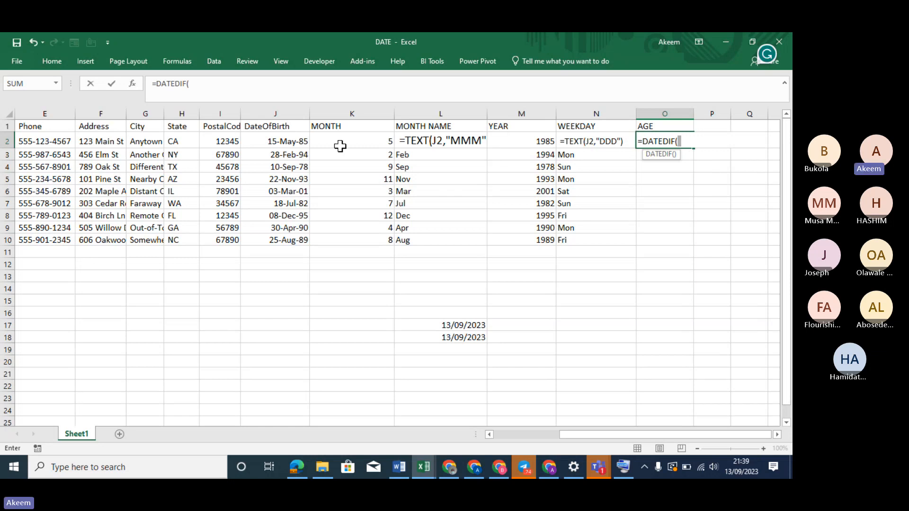
{"action": "left_click", "coordinate": [303, 143]}
{"action": "type", "text": ","}
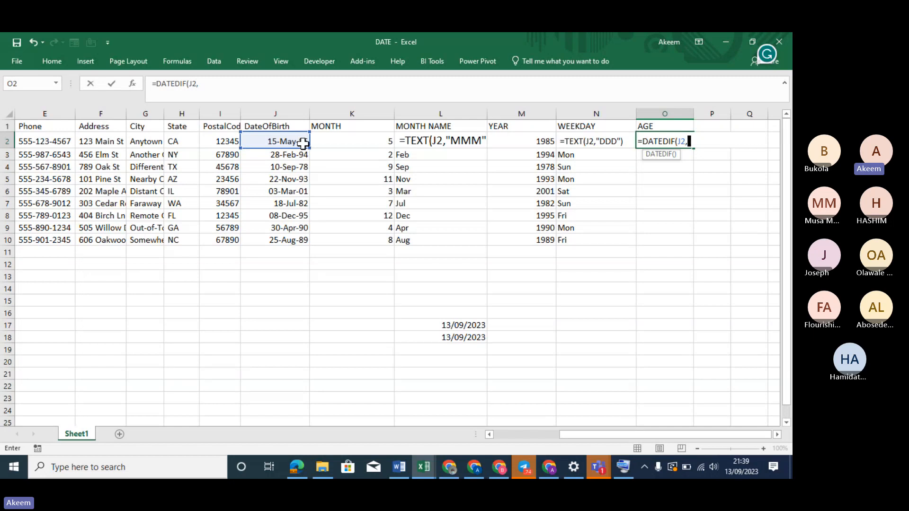
{"action": "type", "text": "TODAY"}
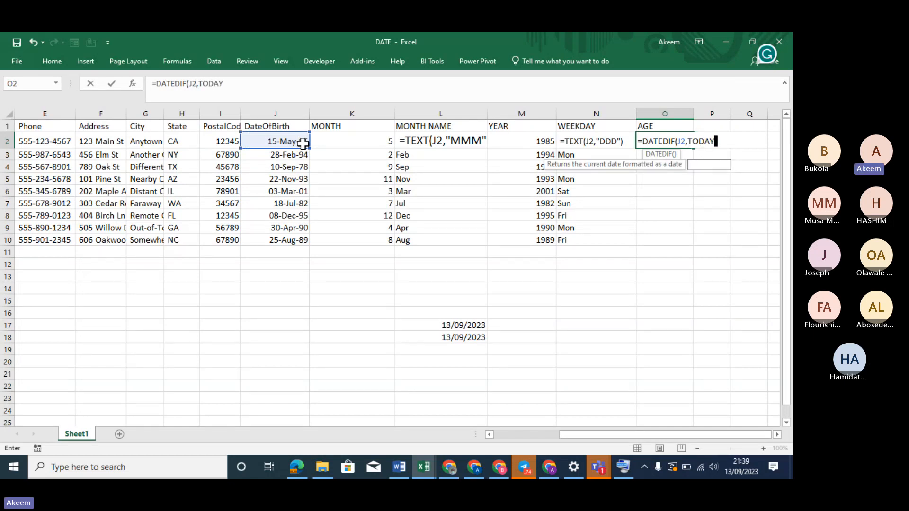
{"action": "type", "text": "(),"}
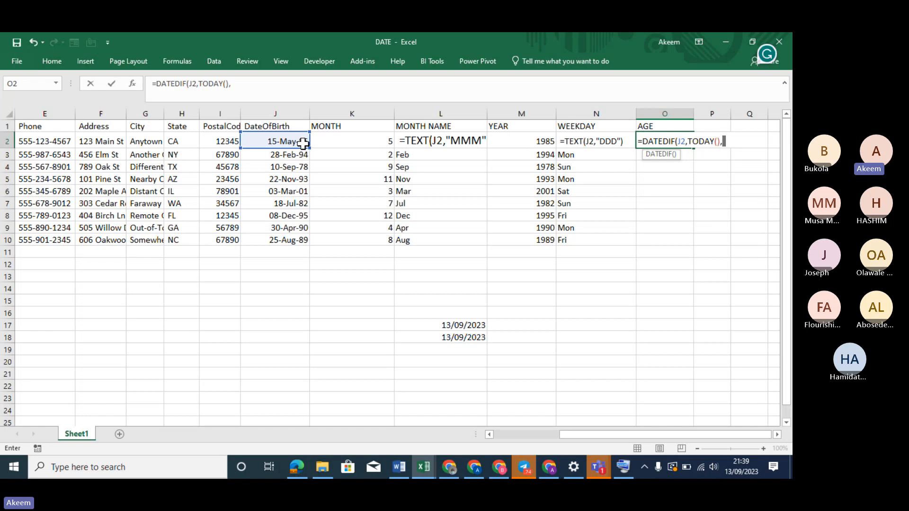
{"action": "type", "text": "\"Y\")"}
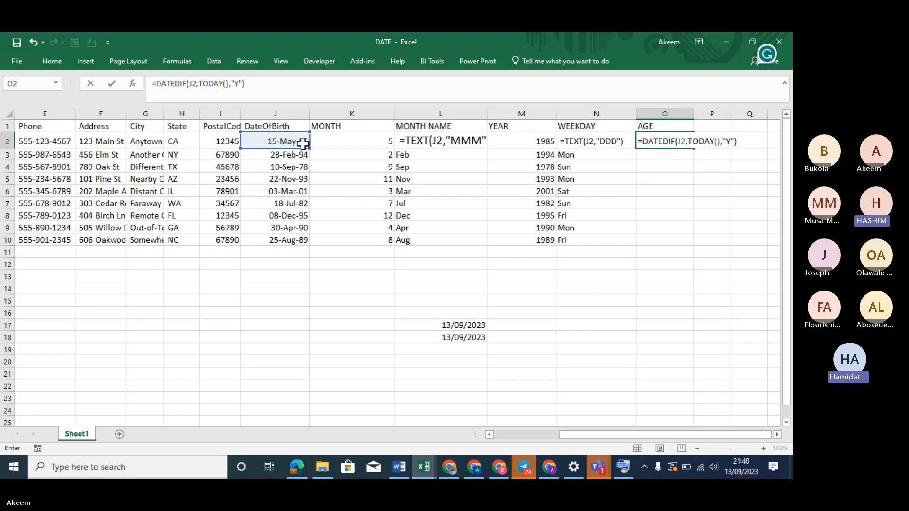
{"action": "key", "text": "Return"}
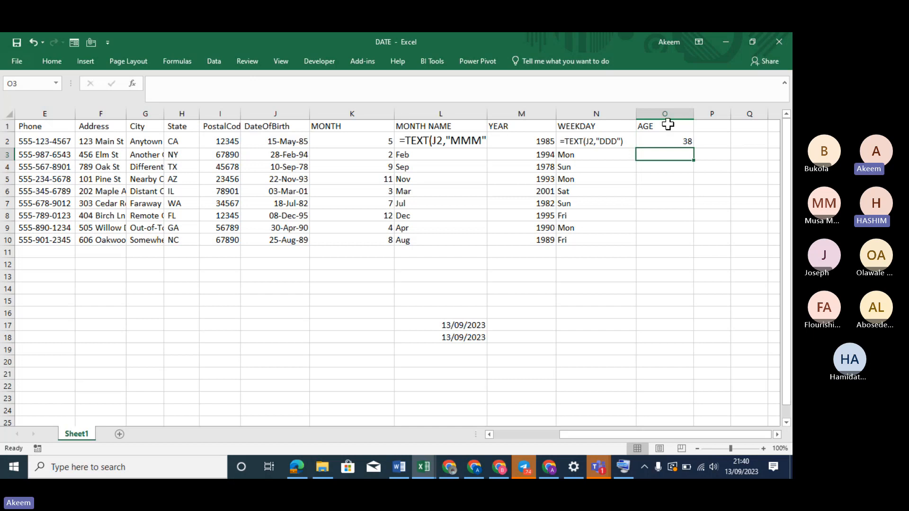
Step: Fill the age formula from O2 down to O10 and check the formulas in O3 and O2
{"action": "left_click", "coordinate": [684, 141]}
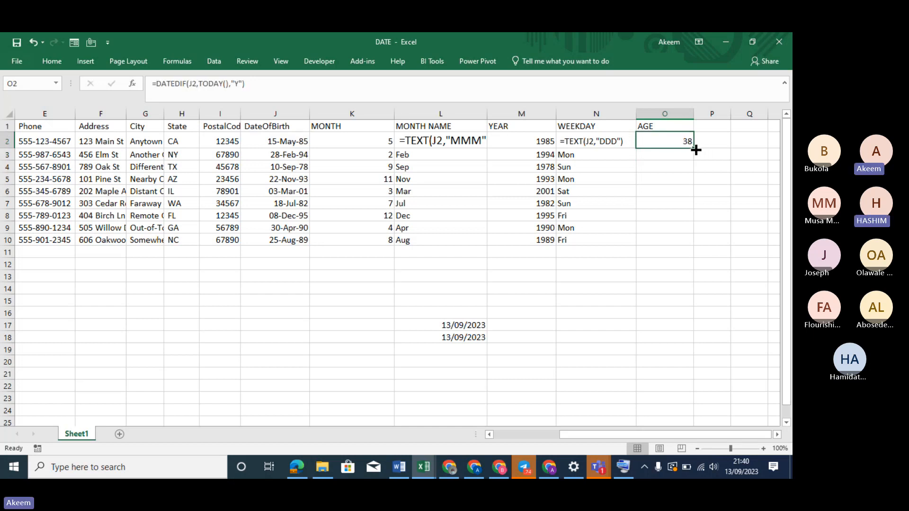
{"action": "left_click_drag", "start_coordinate": [693, 149], "coordinate": [692, 245]}
{"action": "left_click", "coordinate": [671, 151]}
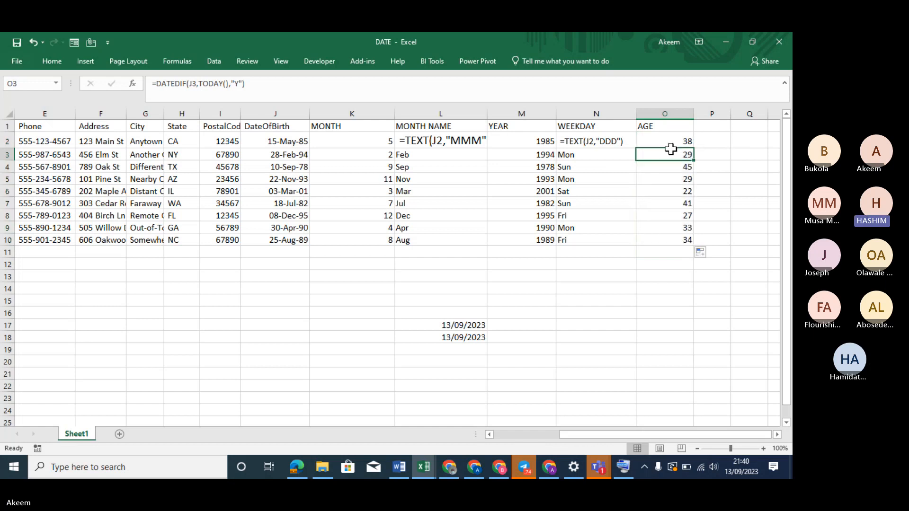
{"action": "left_click", "coordinate": [669, 142]}
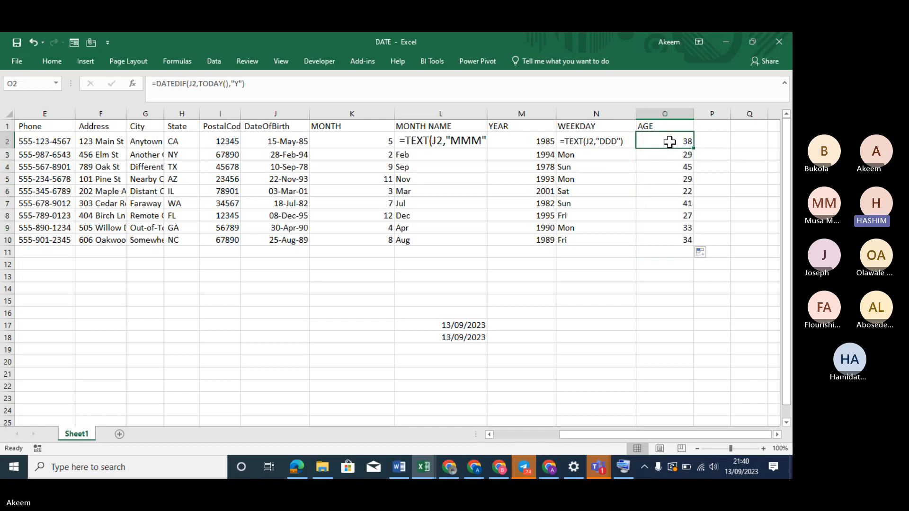
{"action": "left_click", "coordinate": [617, 274]}
{"action": "left_click", "coordinate": [661, 143]}
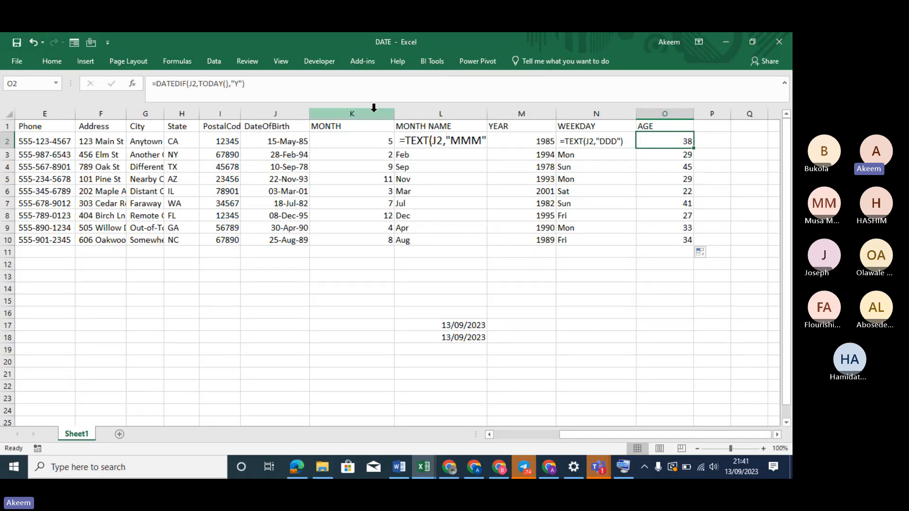
Step: Review the calculated date columns K to O, from MONTH through AGE, by highlighting them
{"action": "left_click_drag", "start_coordinate": [370, 110], "coordinate": [681, 114]}
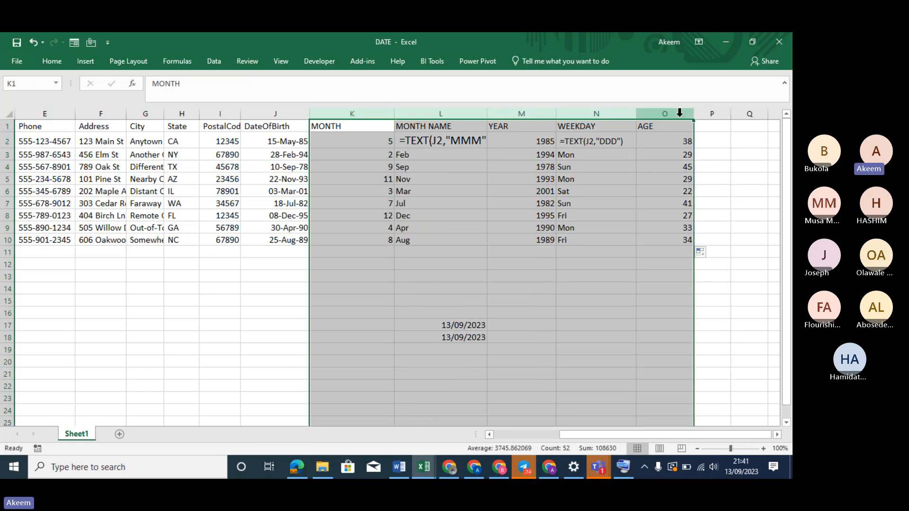
{"action": "left_click", "coordinate": [677, 114]}
{"action": "left_click", "coordinate": [603, 114]}
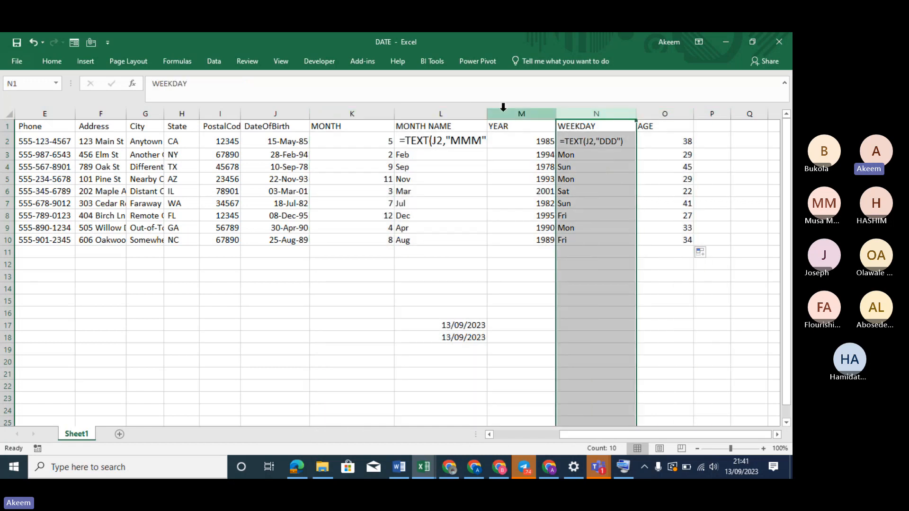
{"action": "left_click", "coordinate": [461, 110]}
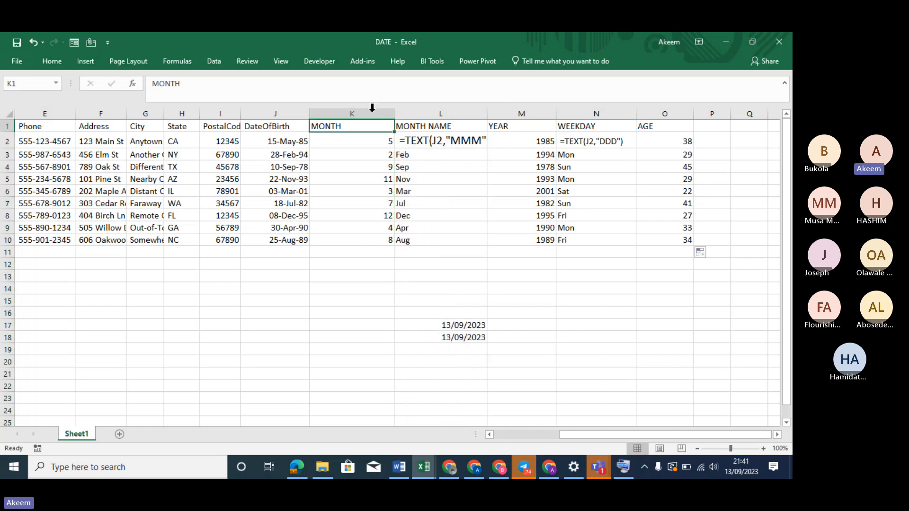
{"action": "left_click_drag", "start_coordinate": [371, 109], "coordinate": [439, 98]}
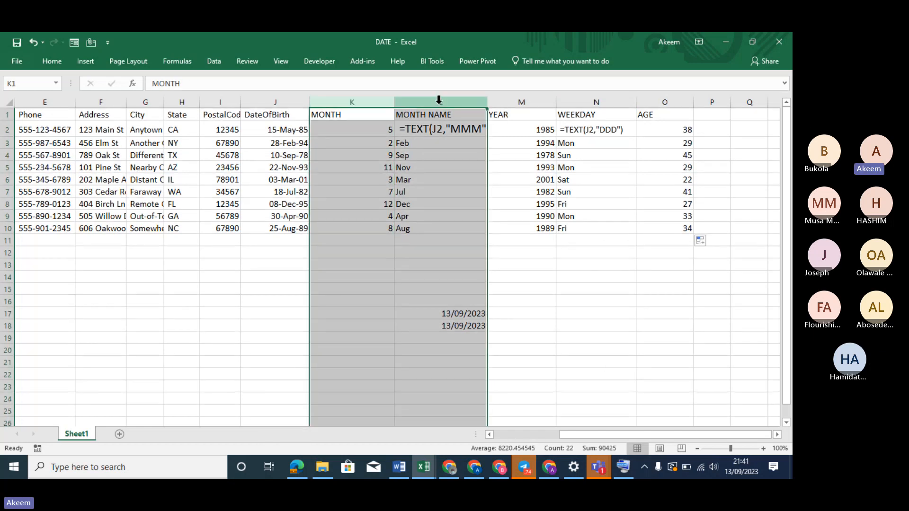
{"action": "left_click", "coordinate": [441, 158]}
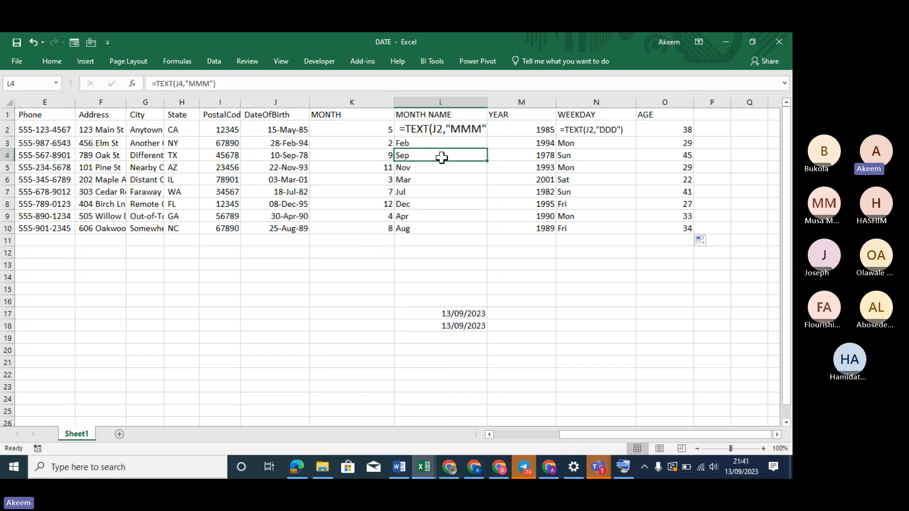
{"action": "left_click", "coordinate": [568, 102]}
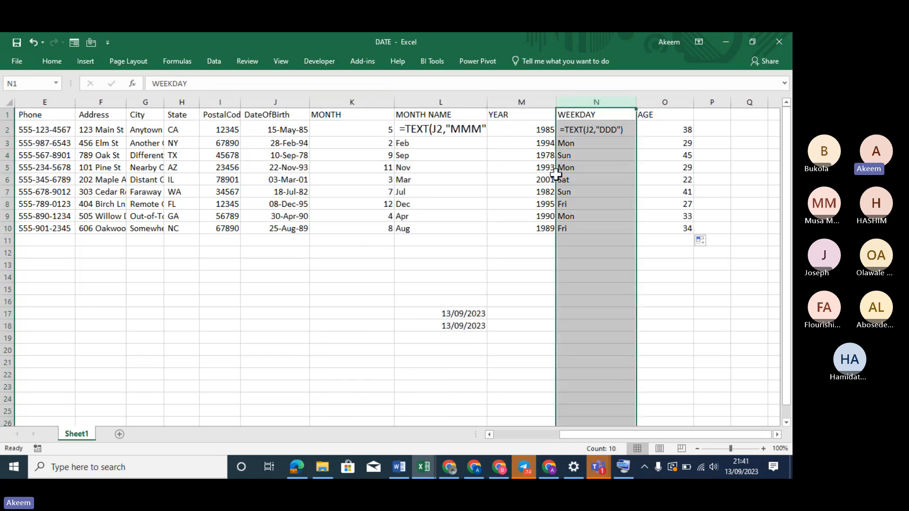
{"action": "left_click", "coordinate": [458, 289]}
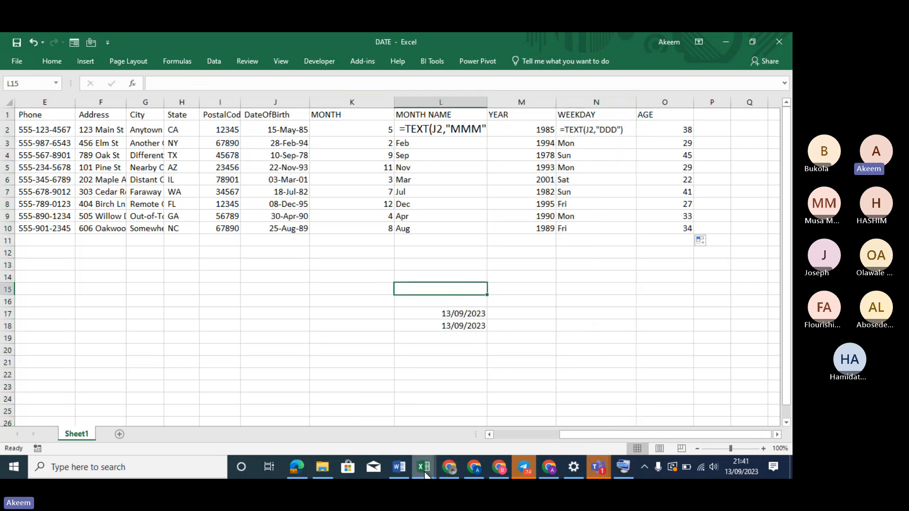
Step: Switch to the EXCEL DAY 3B workbook and open its LOGICAL sheet at the AND function exercise
{"action": "mouse_move", "coordinate": [425, 475]}
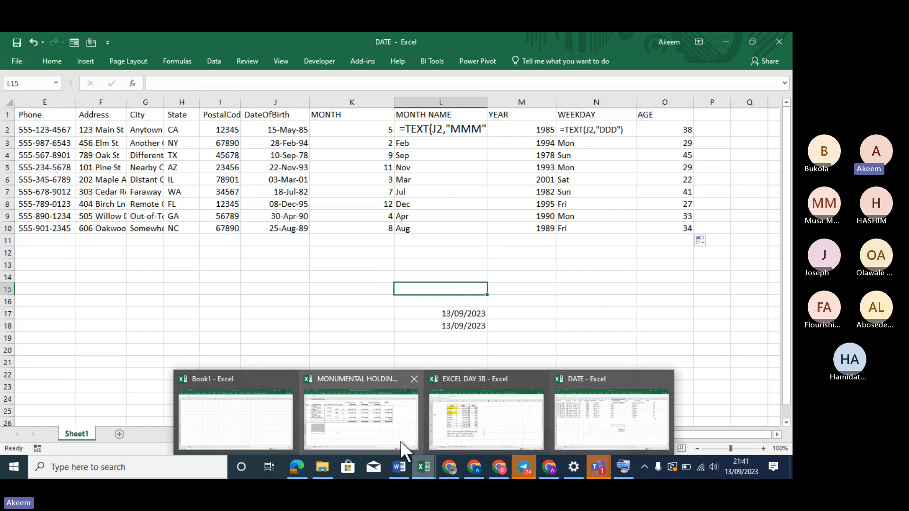
{"action": "left_click", "coordinate": [485, 432]}
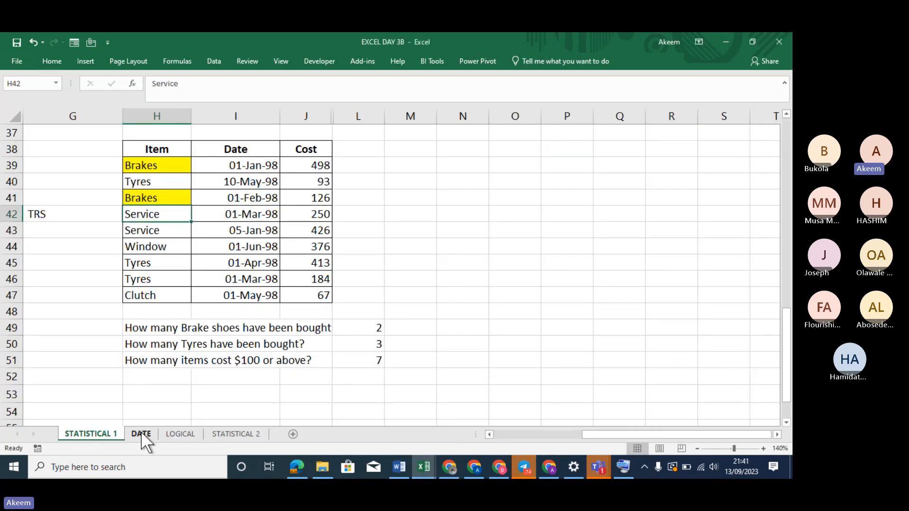
{"action": "left_click", "coordinate": [179, 434]}
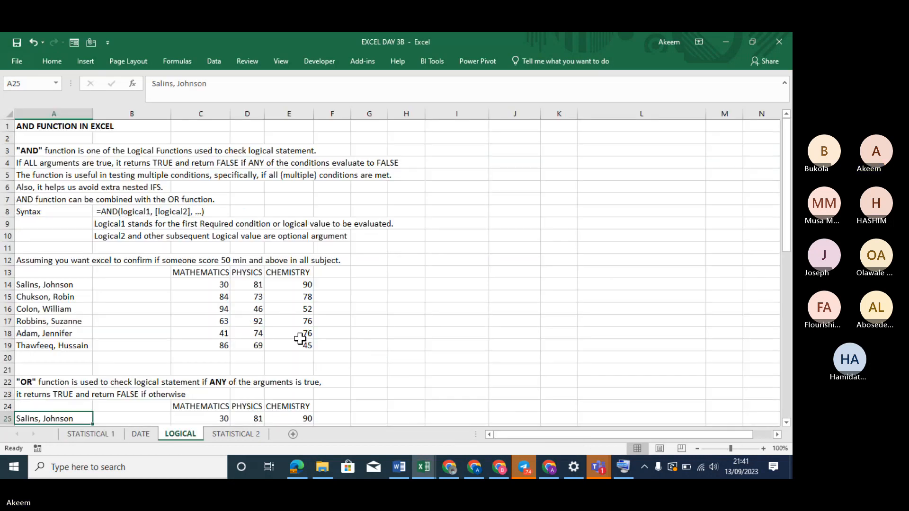
{"action": "left_click", "coordinate": [510, 307]}
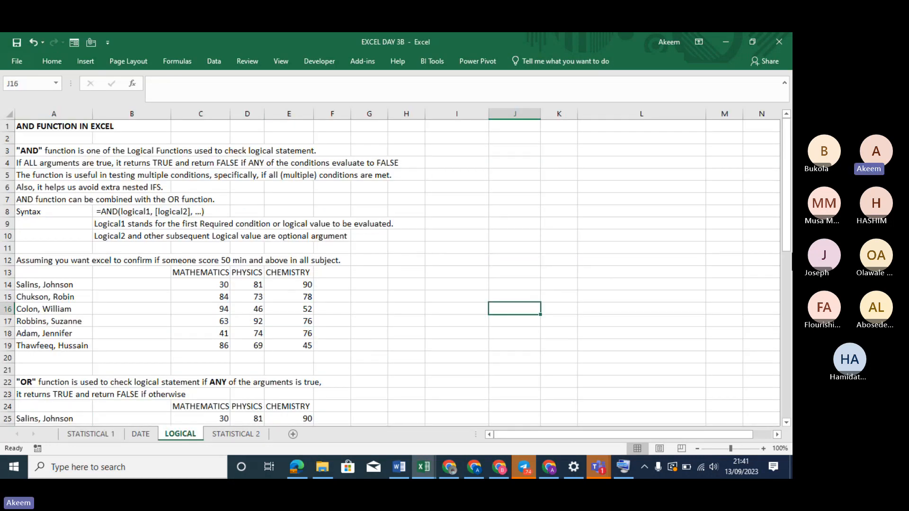
{"action": "left_click_drag", "start_coordinate": [789, 194], "coordinate": [785, 163]}
{"action": "left_click", "coordinate": [354, 304]}
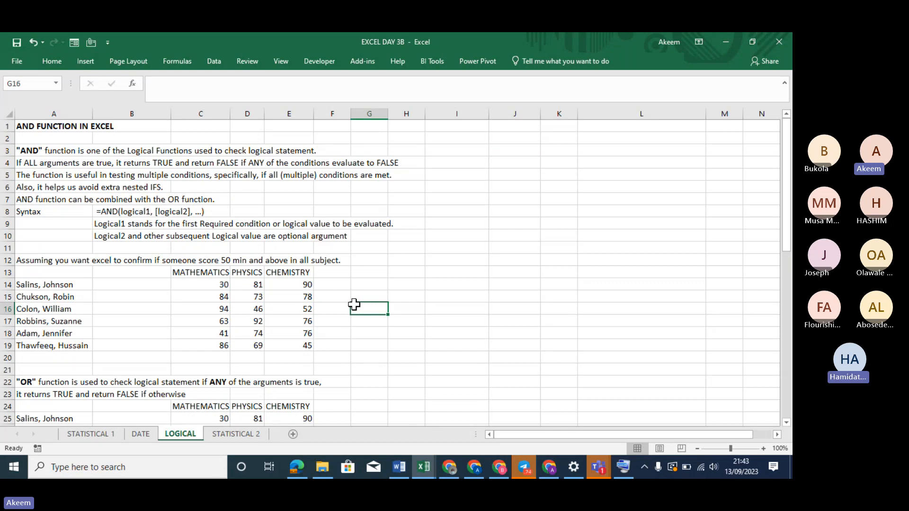
Step: Widen column H beside the AND exercise table and select cell H14
{"action": "left_click", "coordinate": [374, 285]}
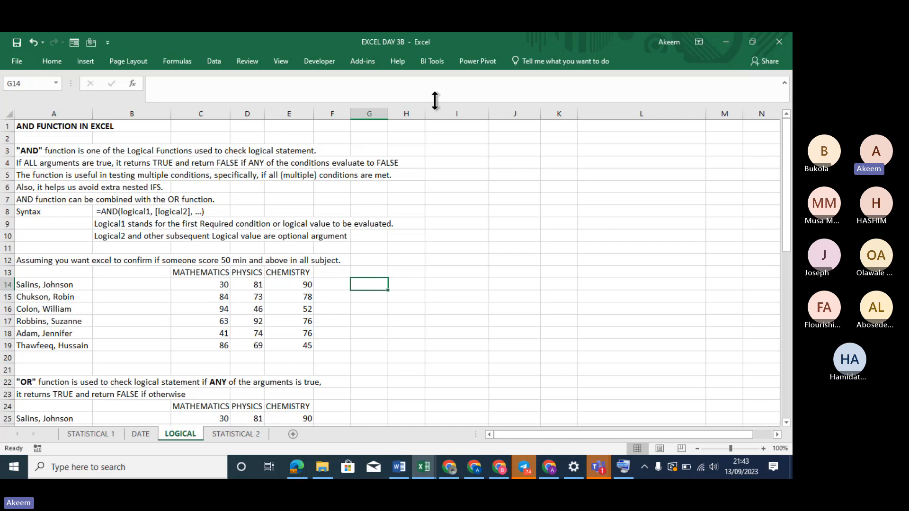
{"action": "left_click_drag", "start_coordinate": [427, 114], "coordinate": [462, 122]}
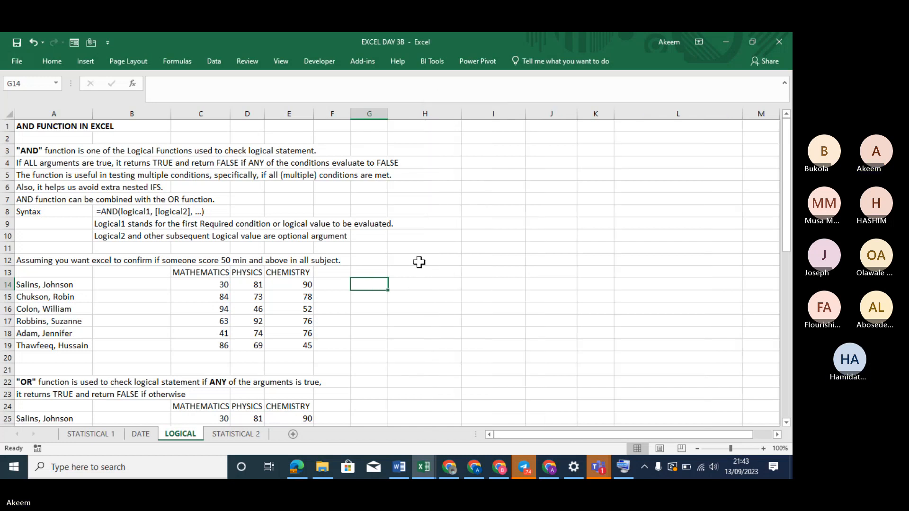
{"action": "left_click", "coordinate": [418, 285]}
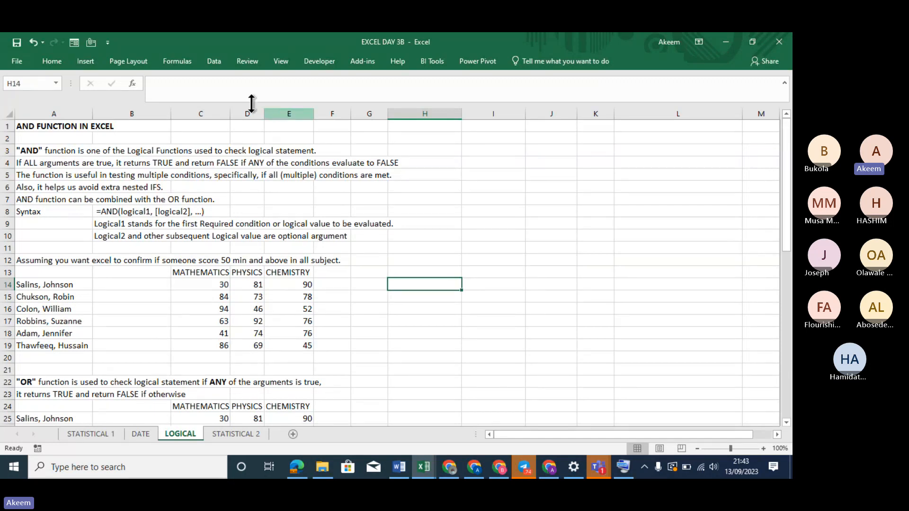
Step: Look through Excel's list of logical functions and return to cell H14
{"action": "left_click", "coordinate": [177, 61]}
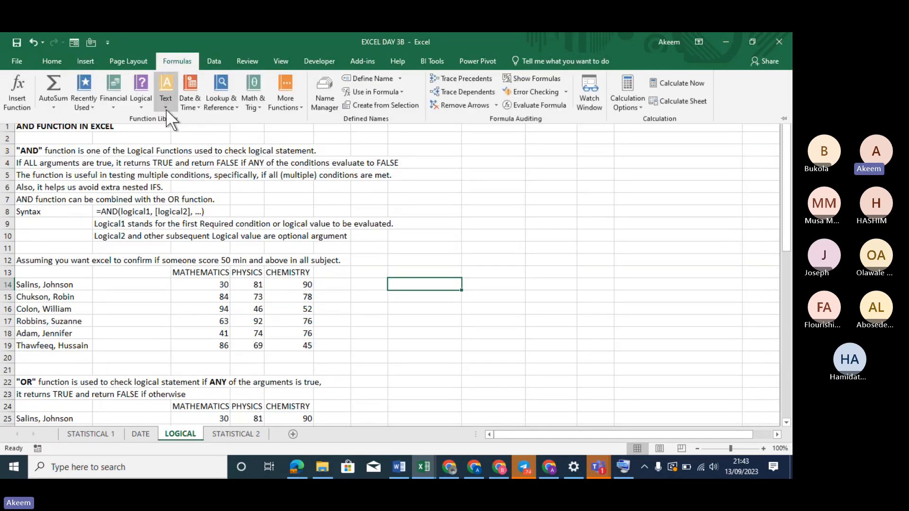
{"action": "left_click", "coordinate": [144, 108]}
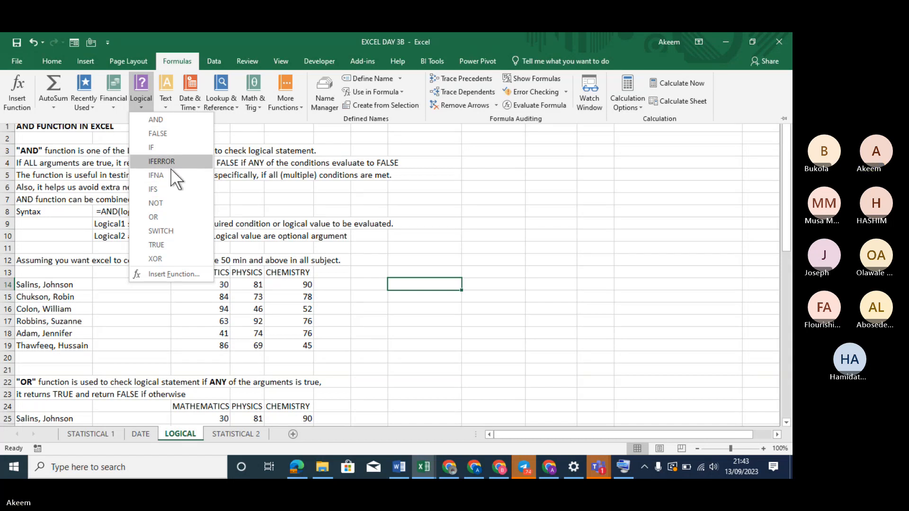
{"action": "left_click", "coordinate": [431, 282]}
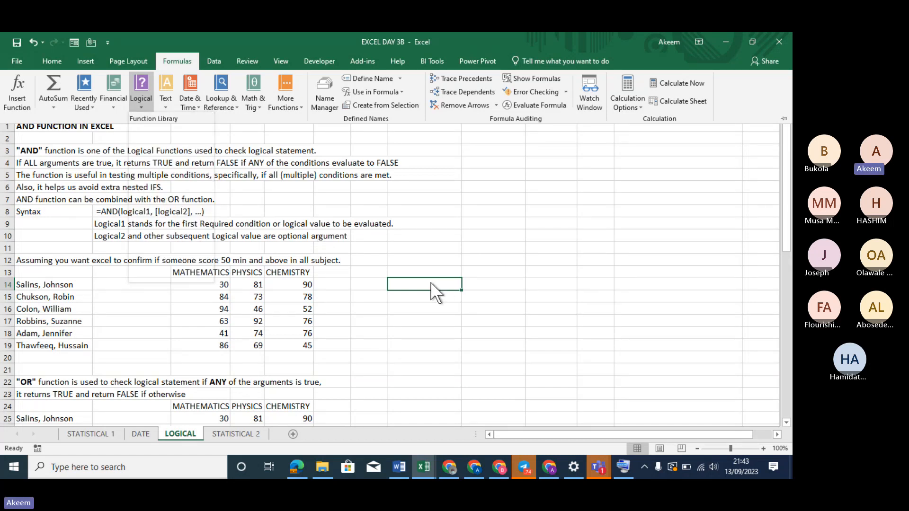
{"action": "left_click", "coordinate": [409, 286]}
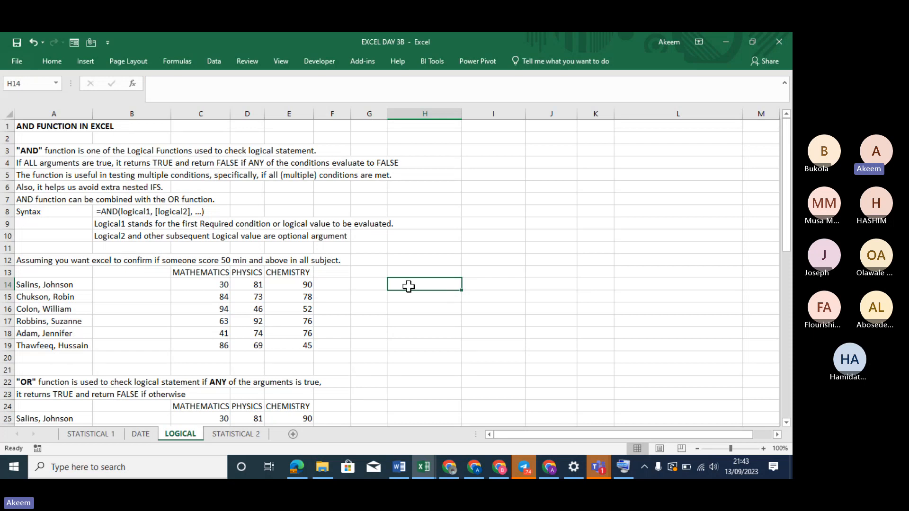
{"action": "type", "text": "AND"}
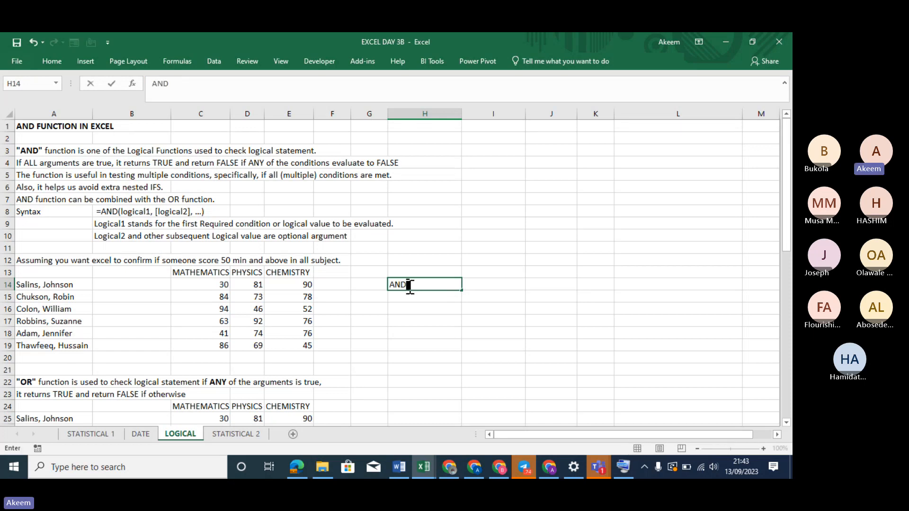
{"action": "key", "text": "Return"}
{"action": "left_click", "coordinate": [408, 285]}
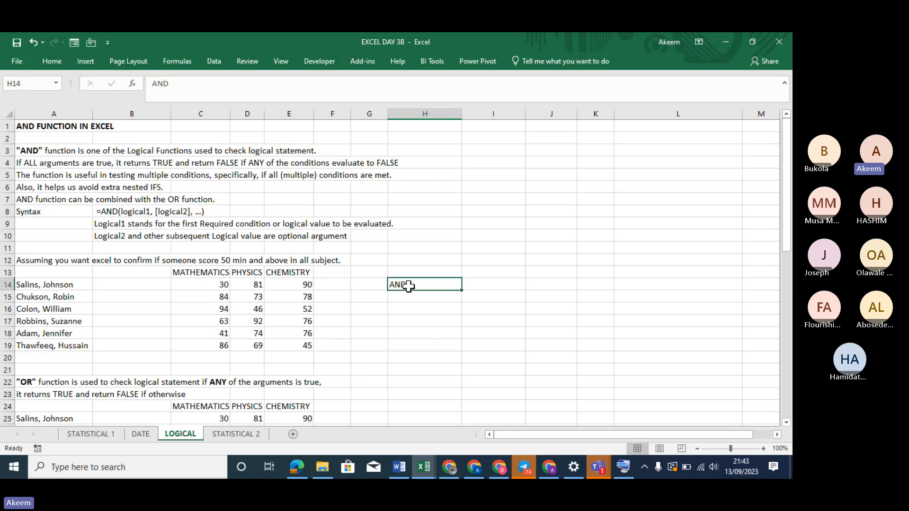
{"action": "key", "text": "Delete"}
Step: Examine the exercise statement in A12 and highlight the first student's three subject scores in C14:E14
{"action": "left_click", "coordinate": [73, 260]}
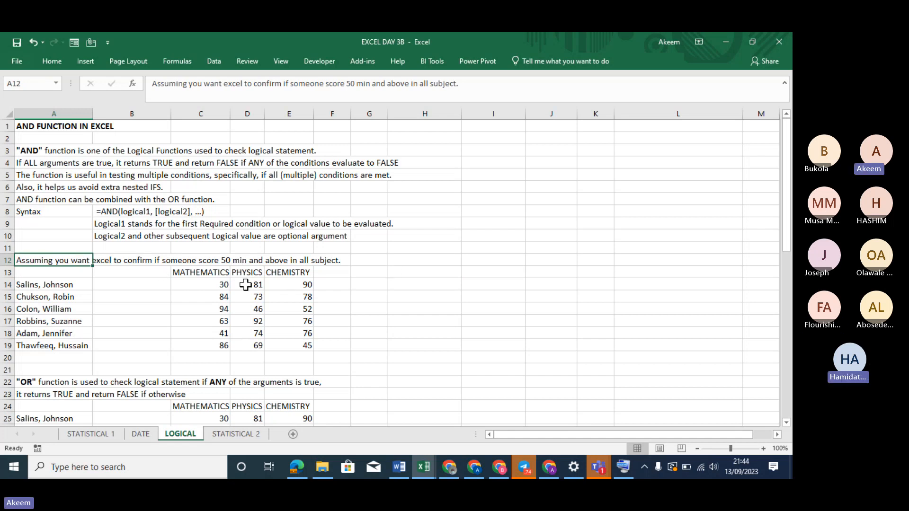
{"action": "left_click", "coordinate": [213, 283]}
{"action": "left_click_drag", "start_coordinate": [213, 283], "coordinate": [303, 285]}
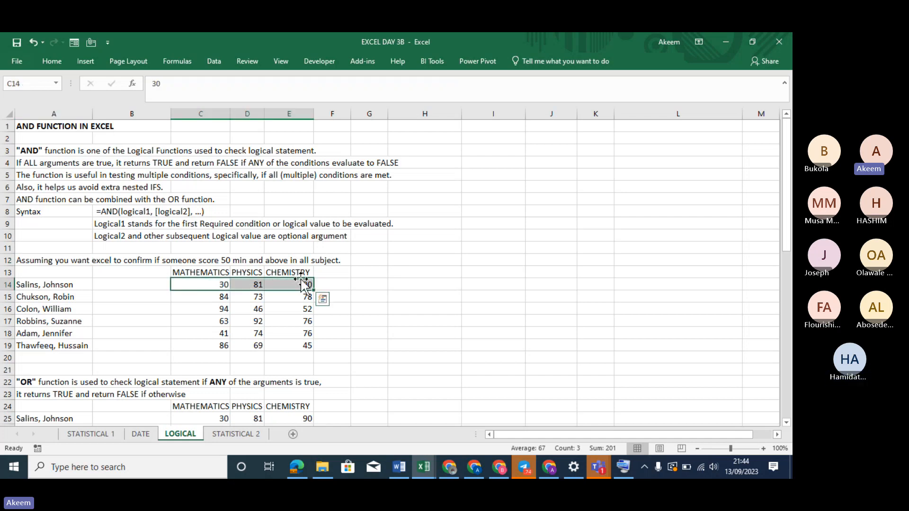
Step: Review the first student's scores across C14:E14 and check the Mathematics score in C14
{"action": "left_click", "coordinate": [374, 282]}
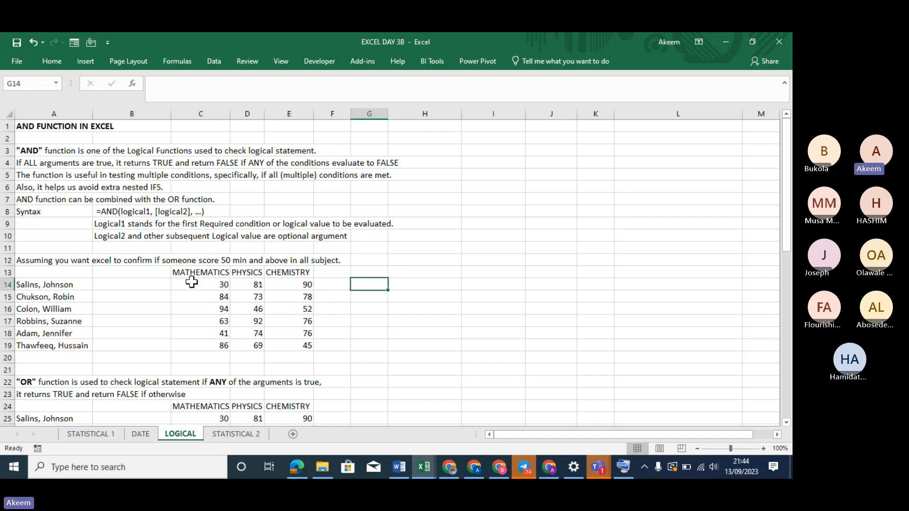
{"action": "left_click_drag", "start_coordinate": [192, 283], "coordinate": [304, 283]}
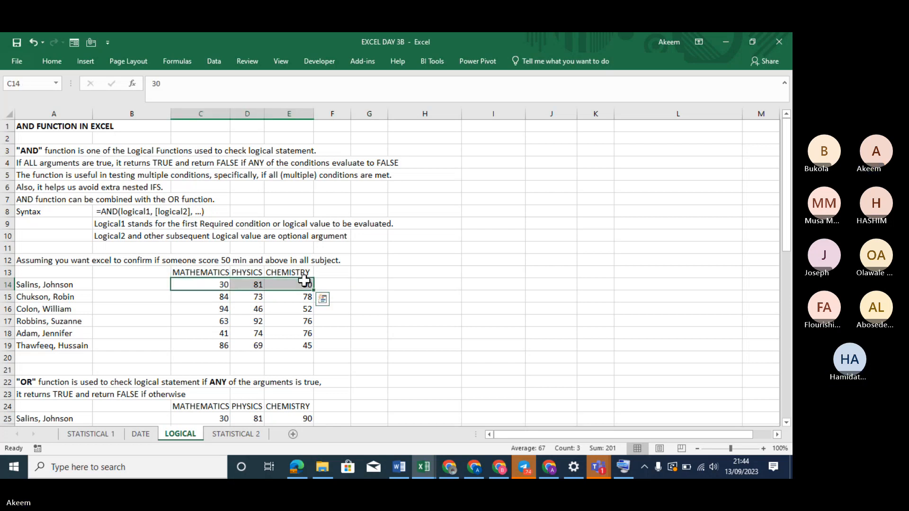
{"action": "left_click", "coordinate": [377, 284]}
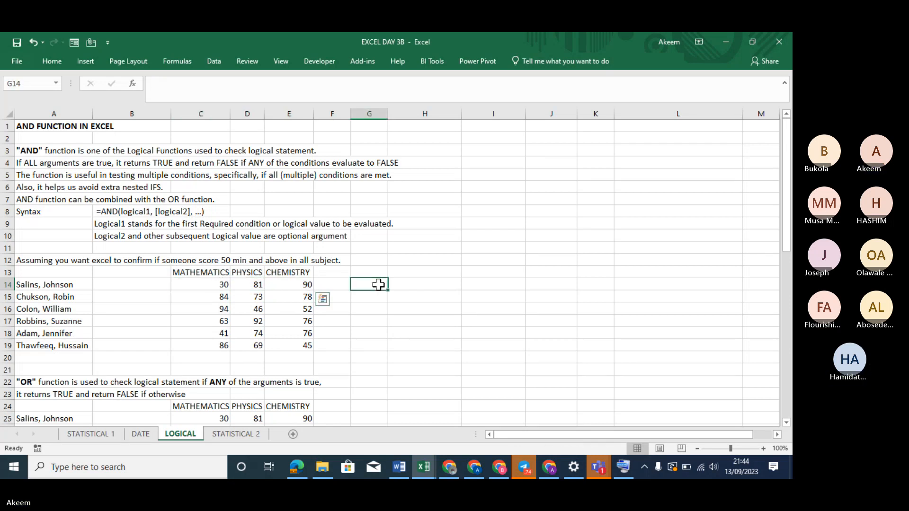
{"action": "left_click", "coordinate": [217, 286]}
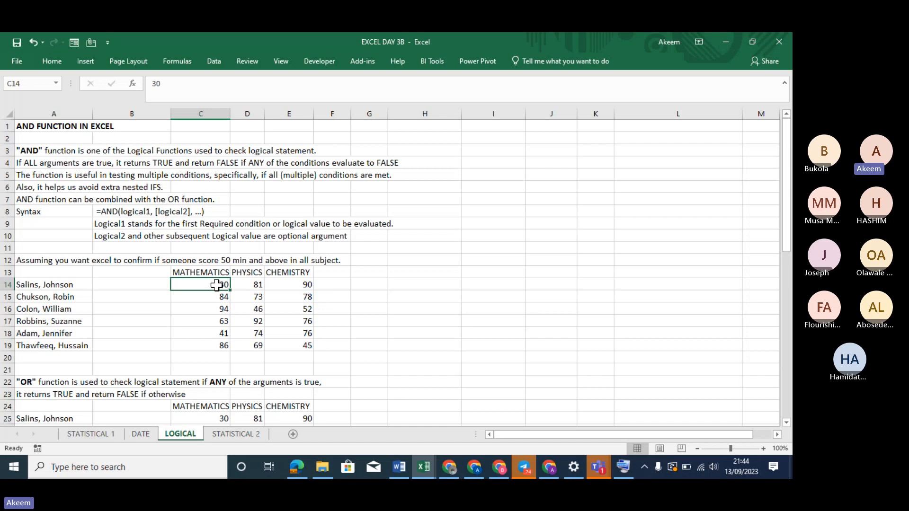
{"action": "left_click", "coordinate": [374, 286]}
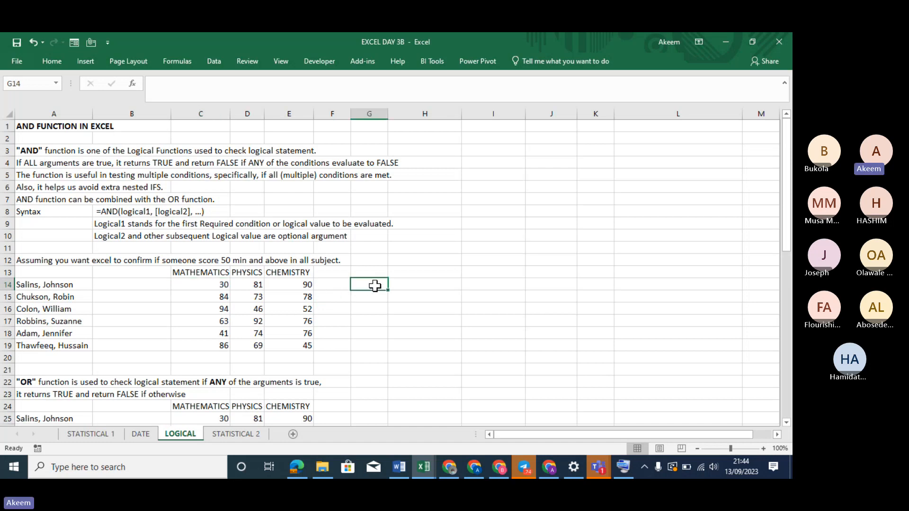
Step: Start an AND formula in H14 with C14>=50 as the first condition, testing the Mathematics score
{"action": "left_click", "coordinate": [406, 284]}
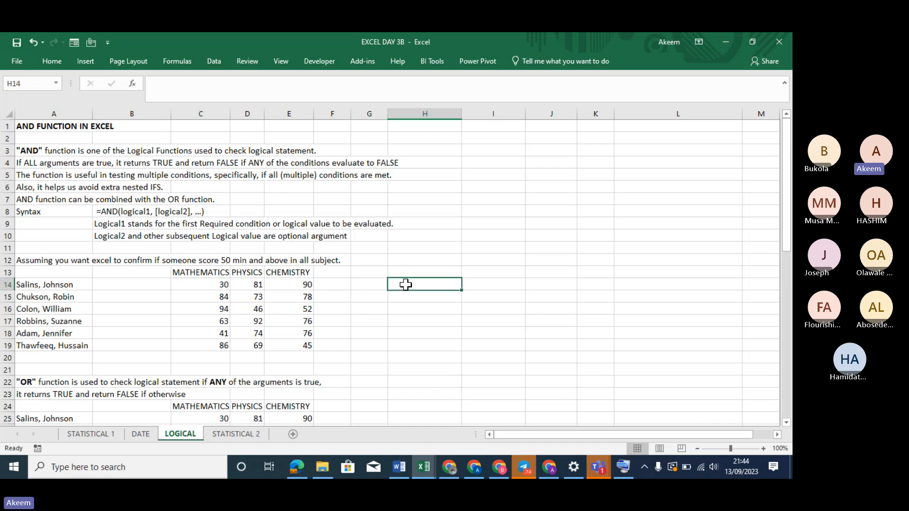
{"action": "type", "text": "=AND("}
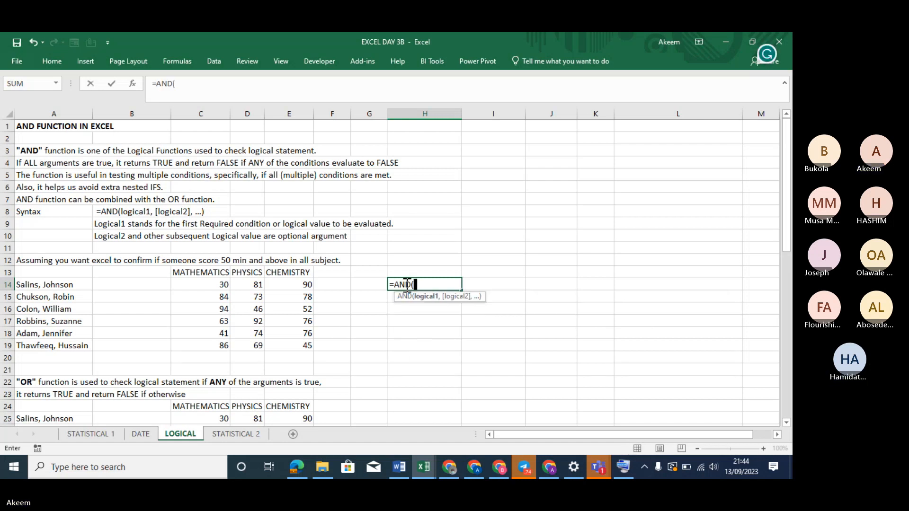
{"action": "left_click", "coordinate": [214, 284]}
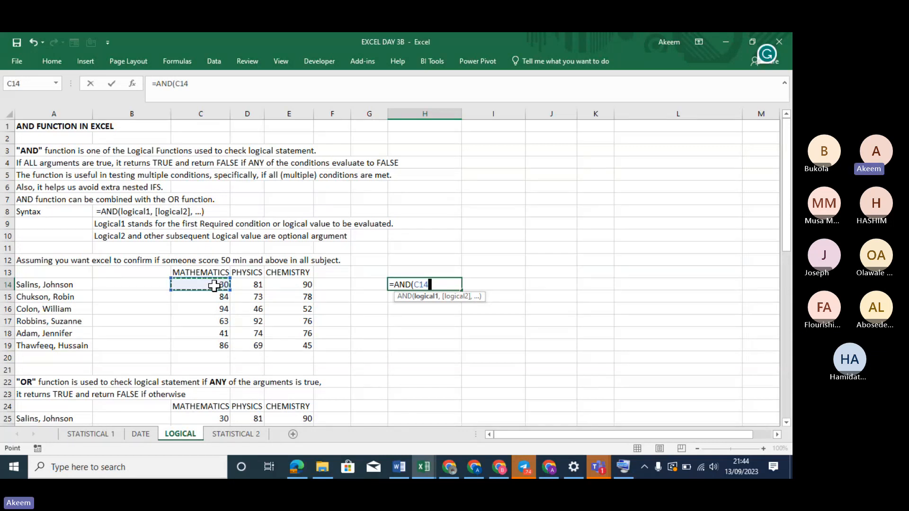
{"action": "type", "text": ">"}
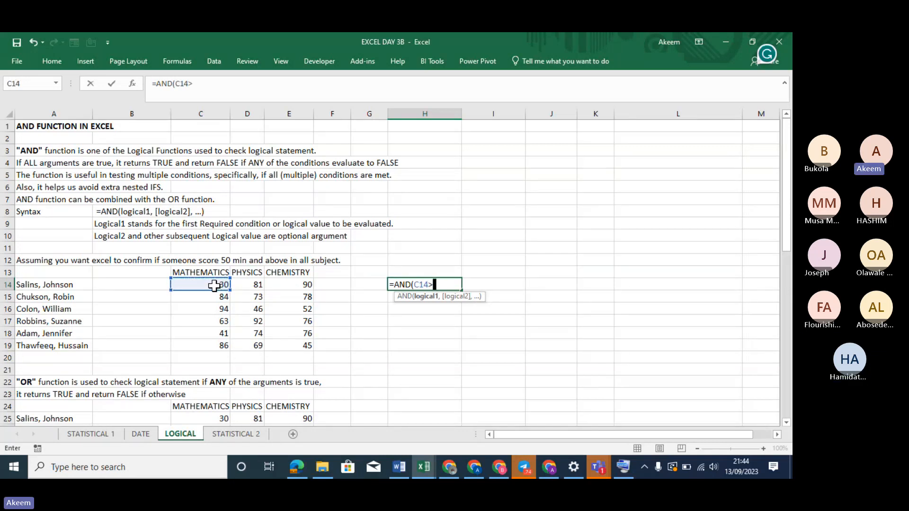
{"action": "type", "text": "50,"}
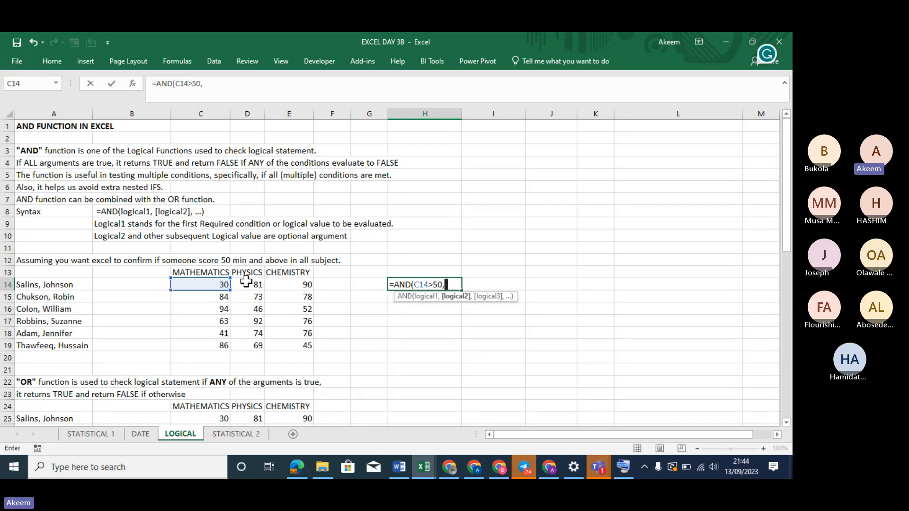
{"action": "key", "text": "BackSpace"}
{"action": "key", "text": "BackSpace"}
{"action": "key", "text": "BackSpace"}
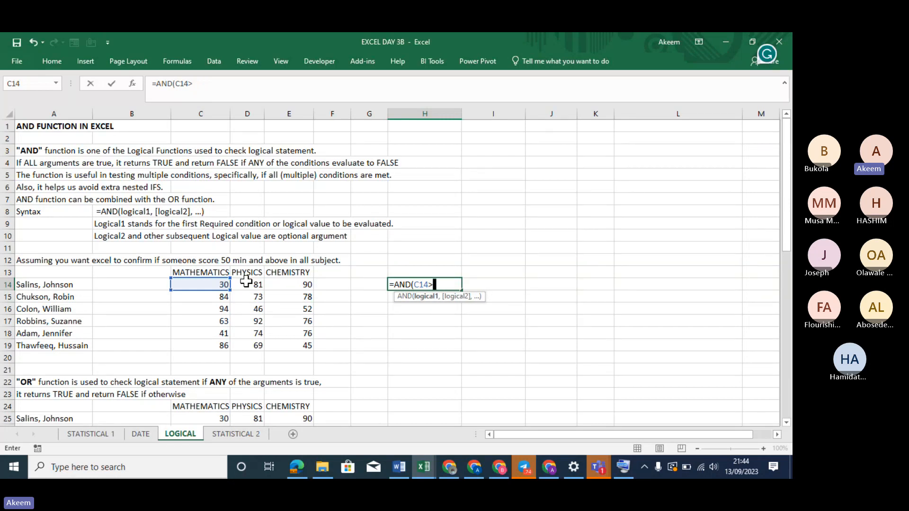
{"action": "type", "text": "=50,"}
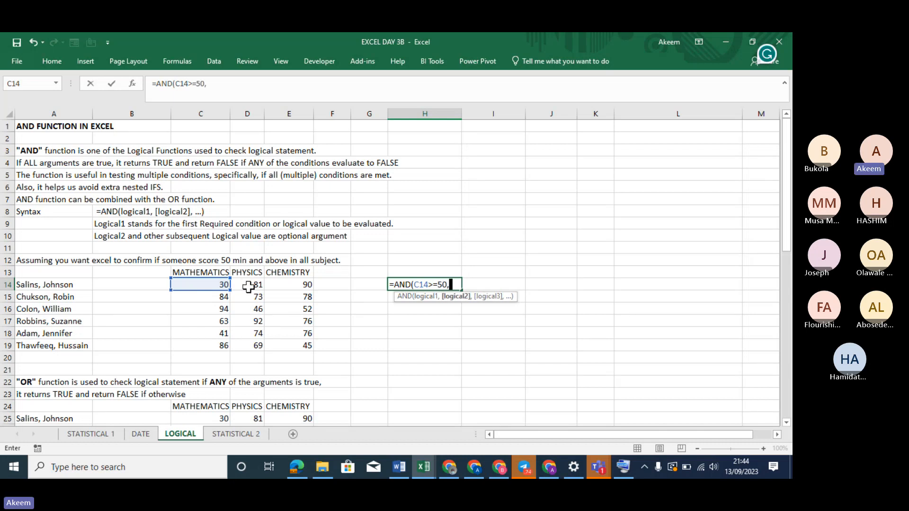
Step: Complete the AND formula in H14 with the conditions D14>=50 and E14>=50 and enter it
{"action": "left_click", "coordinate": [248, 286]}
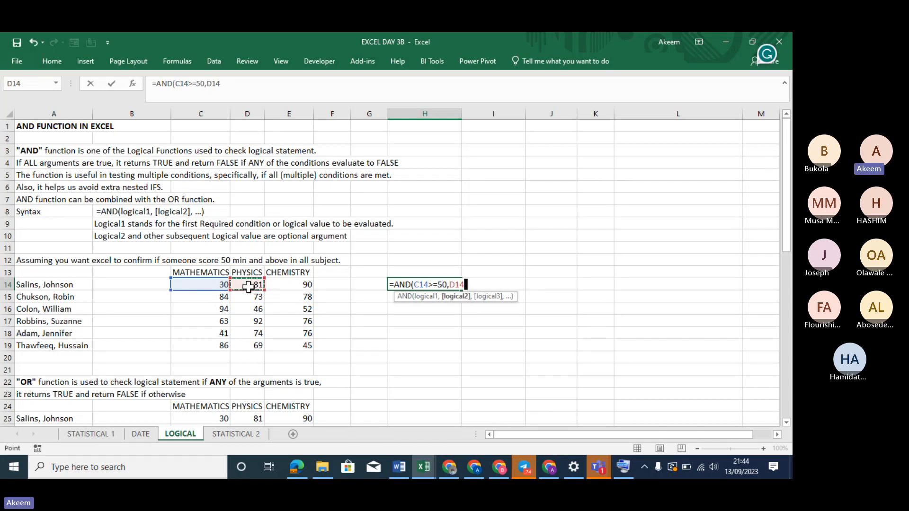
{"action": "type", "text": ">=5"}
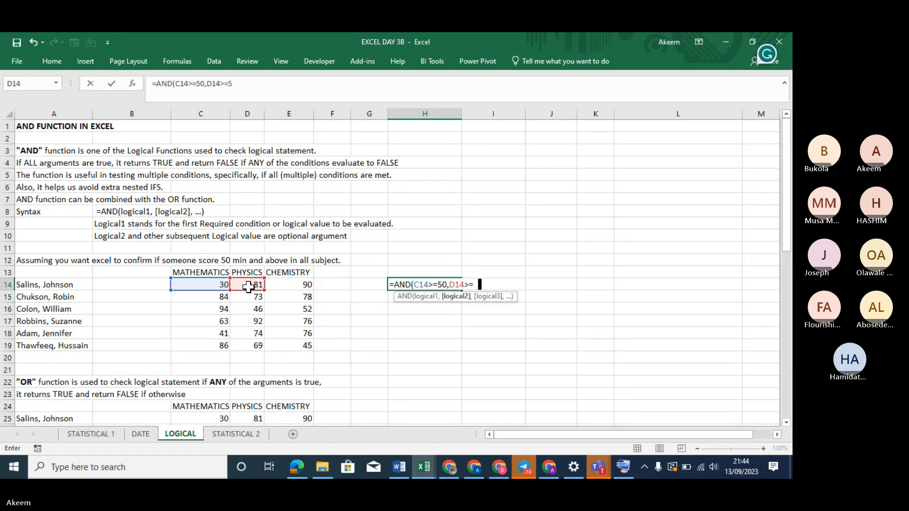
{"action": "type", "text": "0,"}
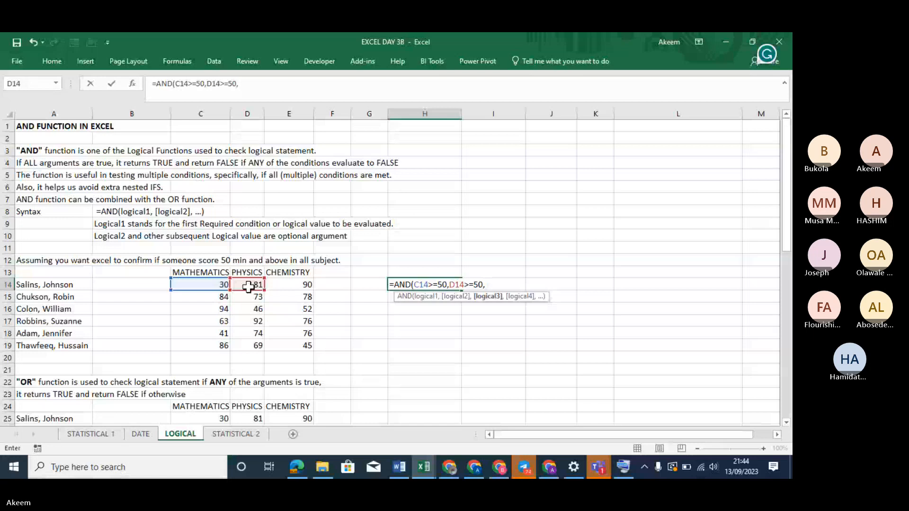
{"action": "left_click", "coordinate": [286, 286]}
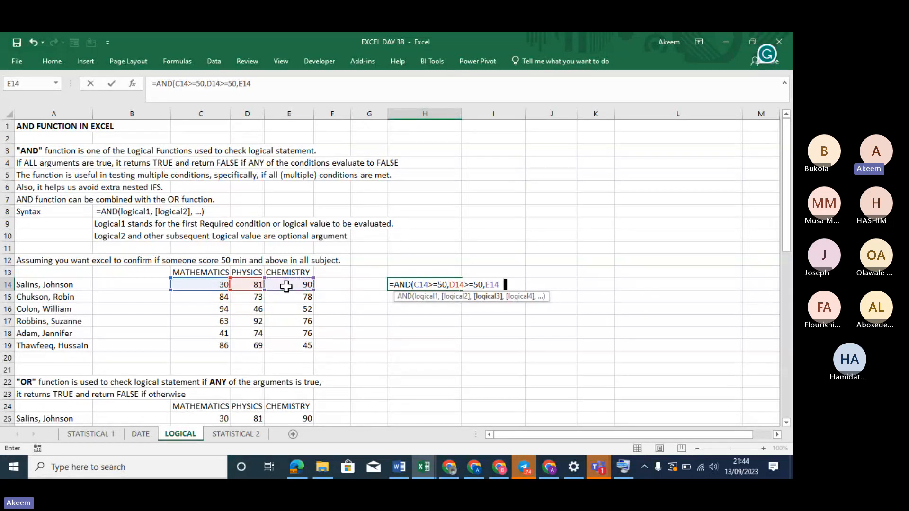
{"action": "type", "text": ">=5"}
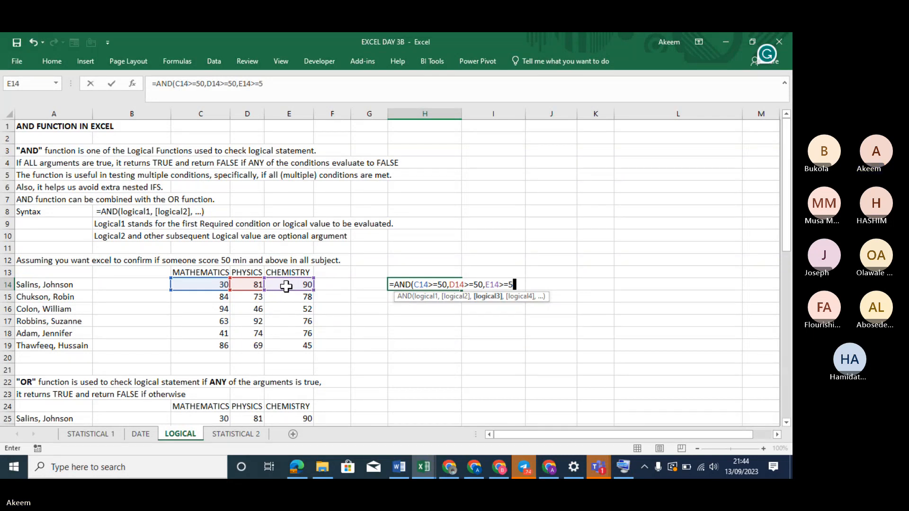
{"action": "type", "text": "0)"}
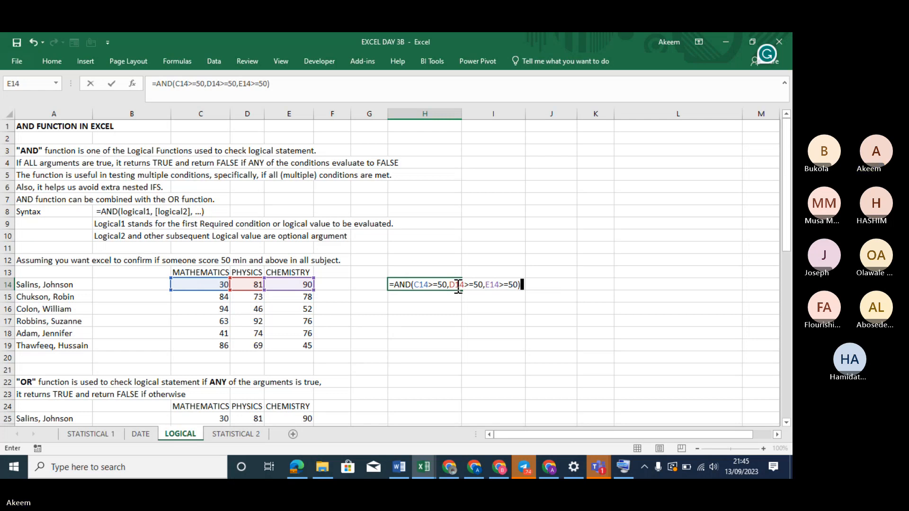
{"action": "key", "text": "Return"}
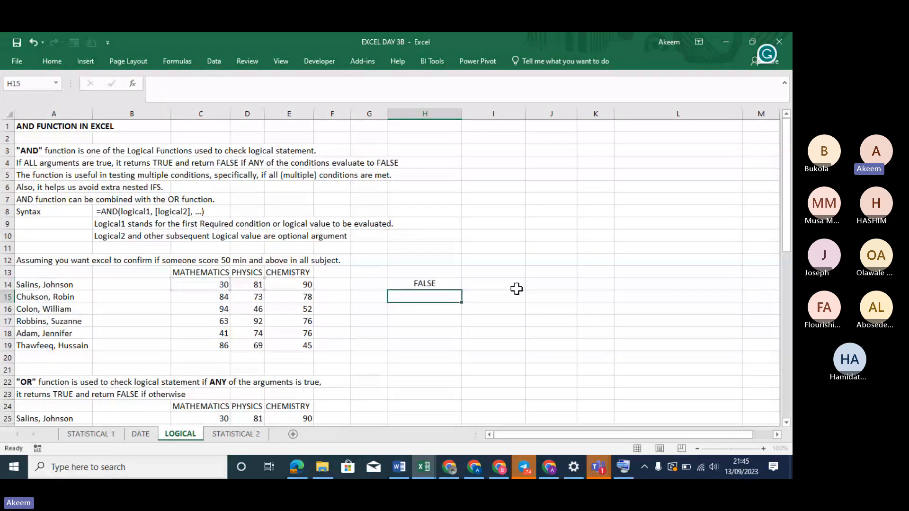
Step: Fill the AND formula from H14 down to H19 and check rows 15 and 16 against their subject scores
{"action": "left_click", "coordinate": [418, 283]}
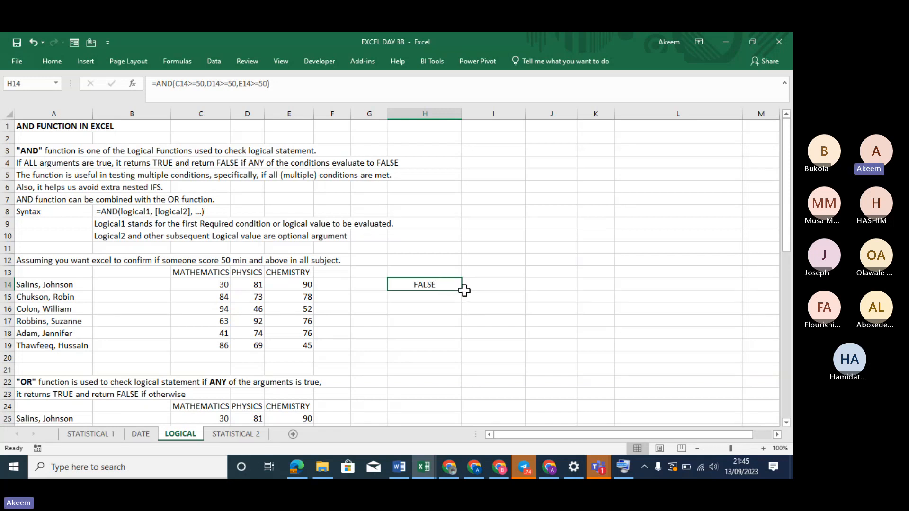
{"action": "left_click_drag", "start_coordinate": [463, 290], "coordinate": [460, 349]}
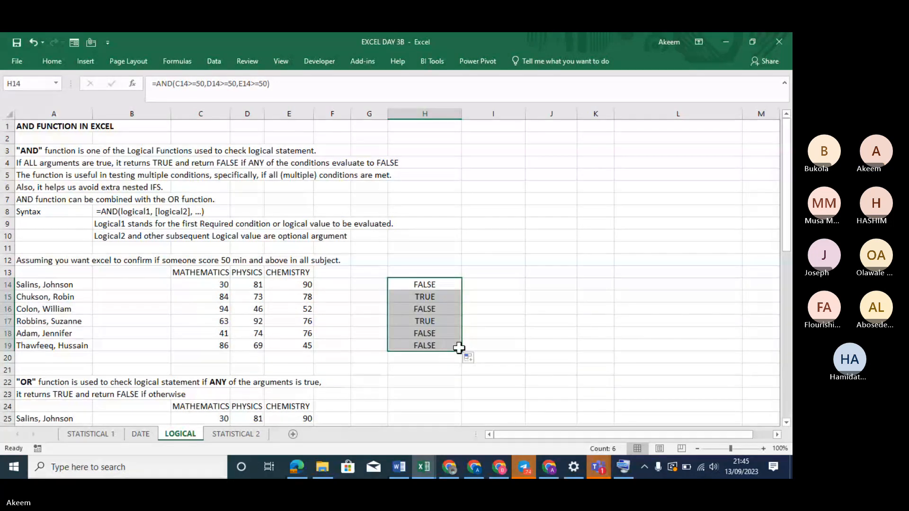
{"action": "left_click", "coordinate": [424, 297]}
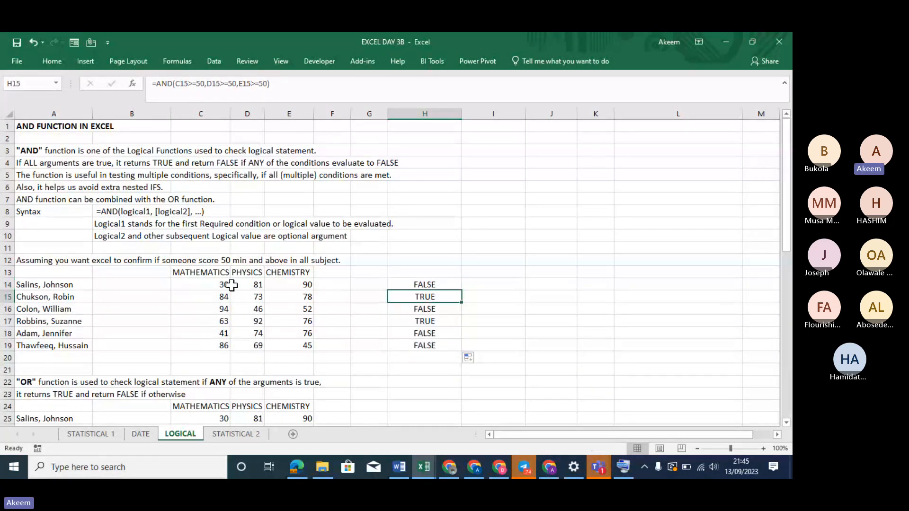
{"action": "mouse_move", "coordinate": [214, 294]}
{"action": "left_mouse_down"}
{"action": "mouse_move", "coordinate": [300, 292]}
{"action": "mouse_move", "coordinate": [201, 305]}
{"action": "left_mouse_up"}
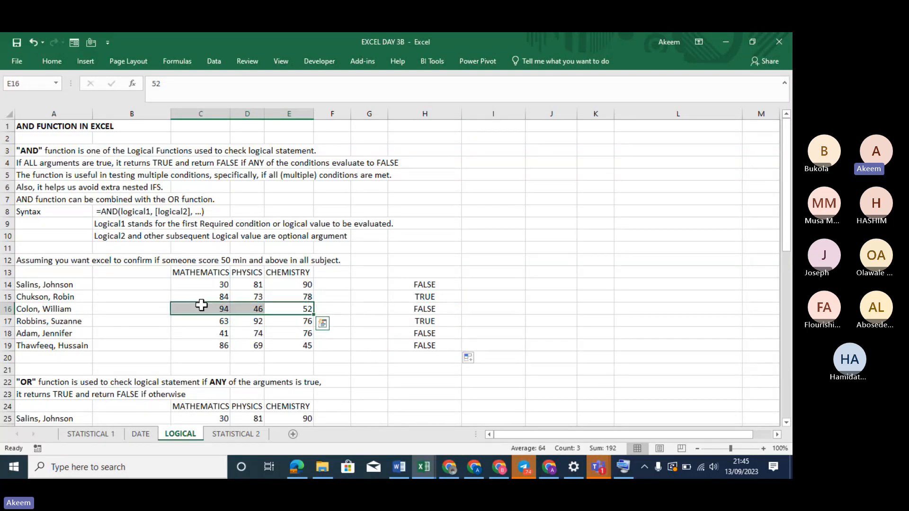
{"action": "left_click", "coordinate": [247, 309]}
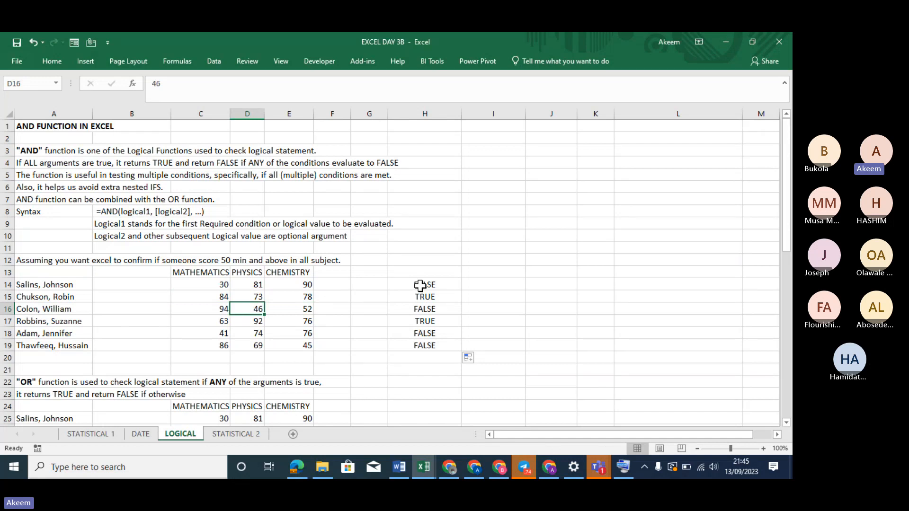
Step: Select the results in H14:H19 and start a fresh AND formula in H14 with C14>=50 as the first condition
{"action": "left_click_drag", "start_coordinate": [420, 285], "coordinate": [423, 346]}
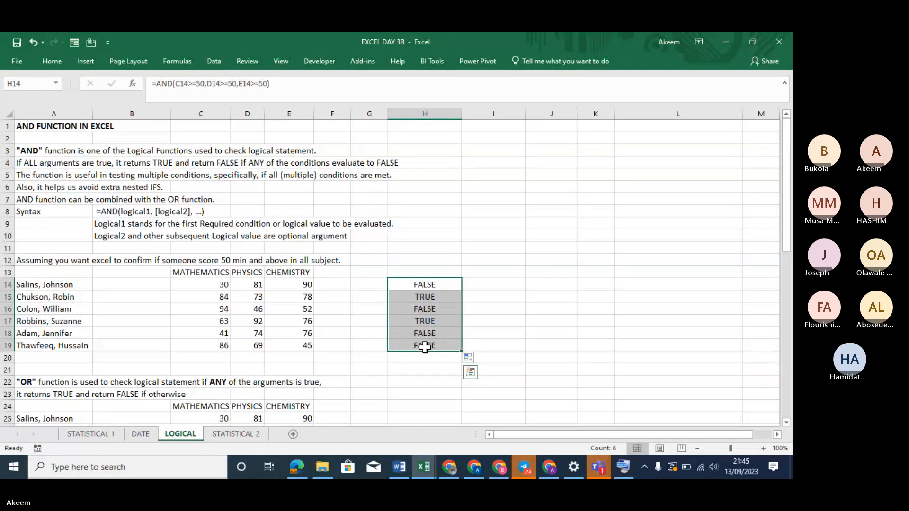
{"action": "type", "text": "=AND"}
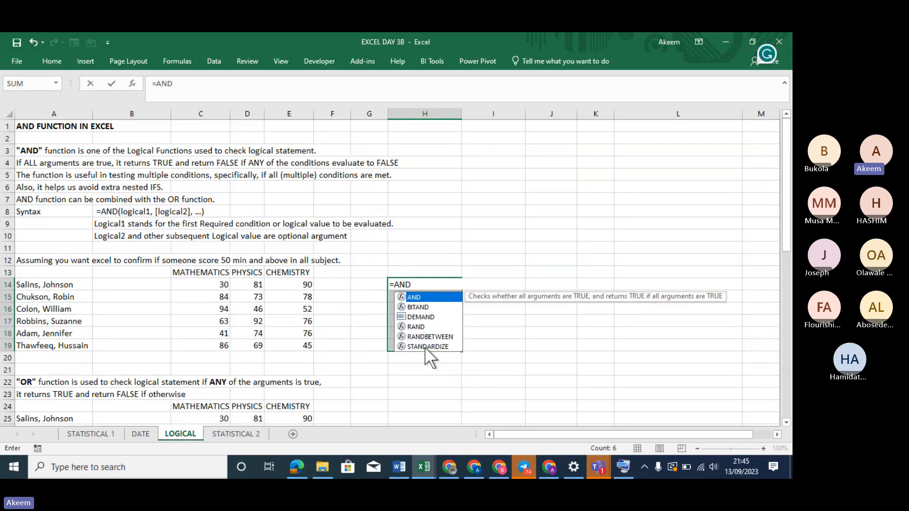
{"action": "type", "text": "("}
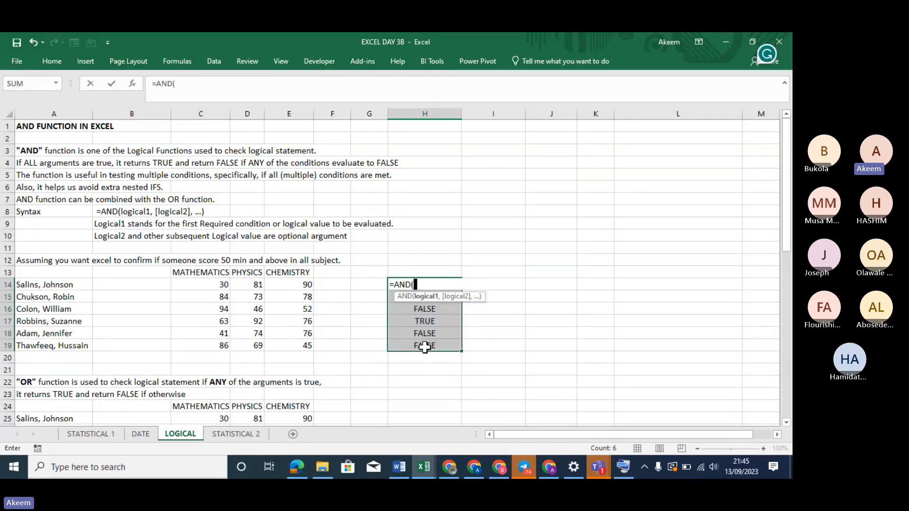
{"action": "left_click", "coordinate": [215, 282]}
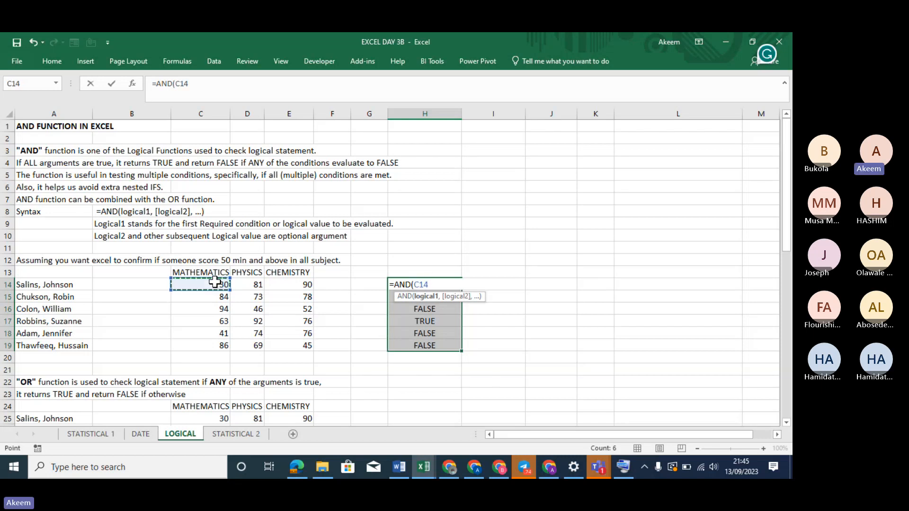
{"action": "type", "text": ">"}
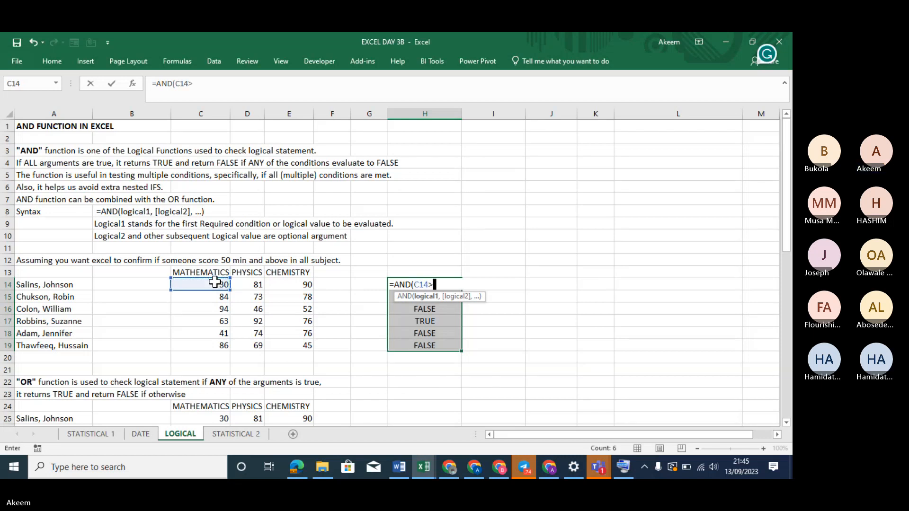
{"action": "type", "text": "=50,"}
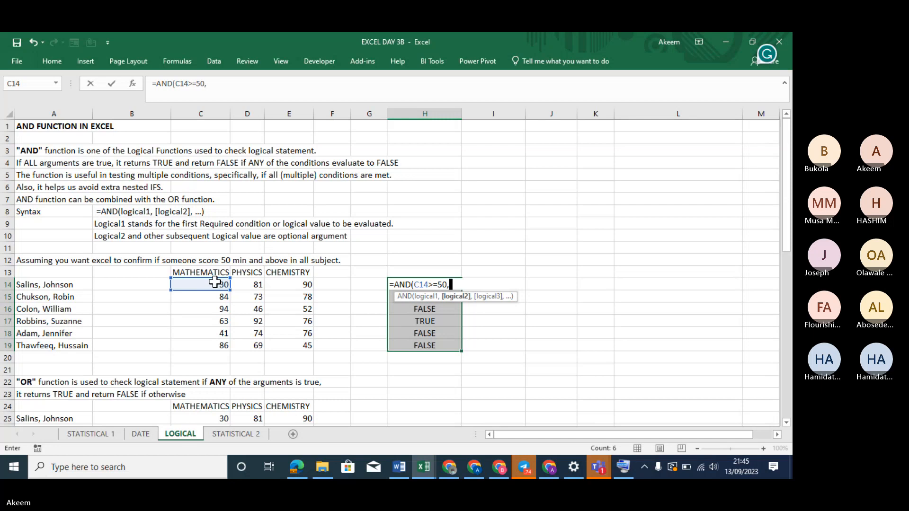
Step: Add the Physics and Chemistry conditions D14>=50 and E14>=50 to the AND formula in H14 and enter it
{"action": "left_click", "coordinate": [257, 283]}
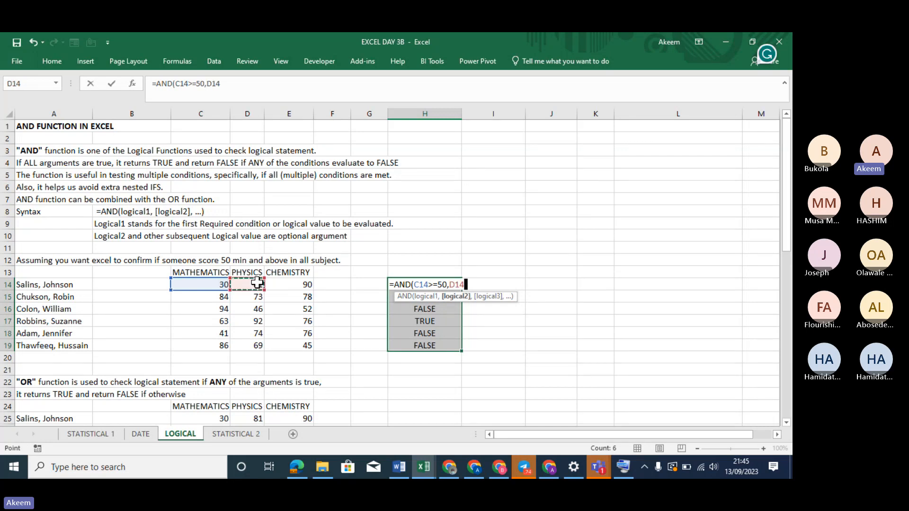
{"action": "type", "text": ">=50"}
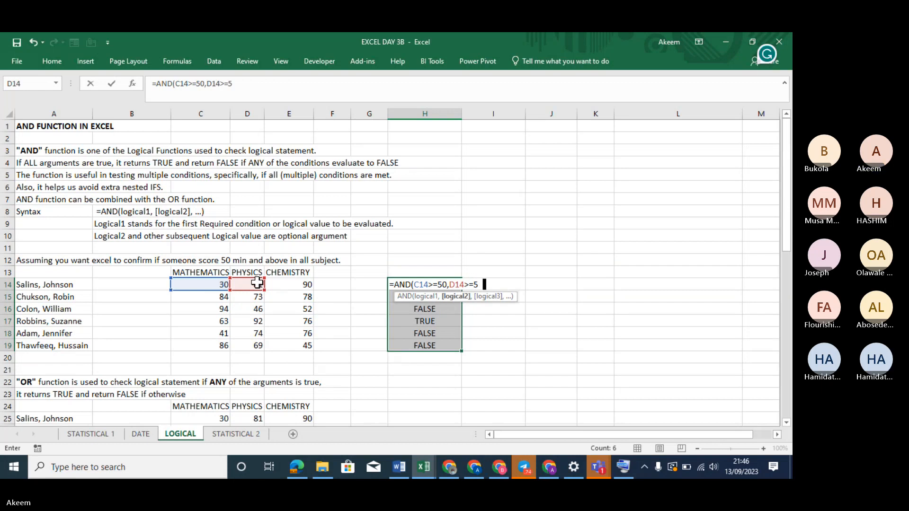
{"action": "type", "text": ","}
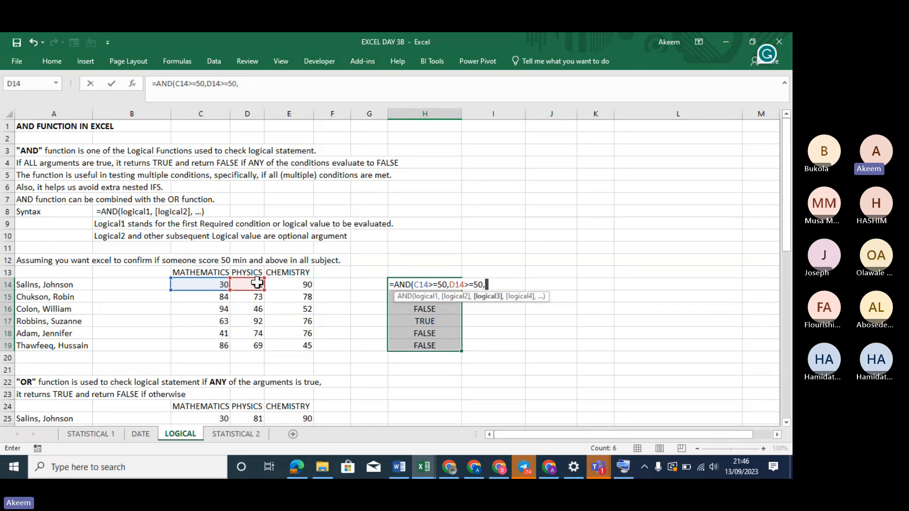
{"action": "left_click", "coordinate": [288, 284]}
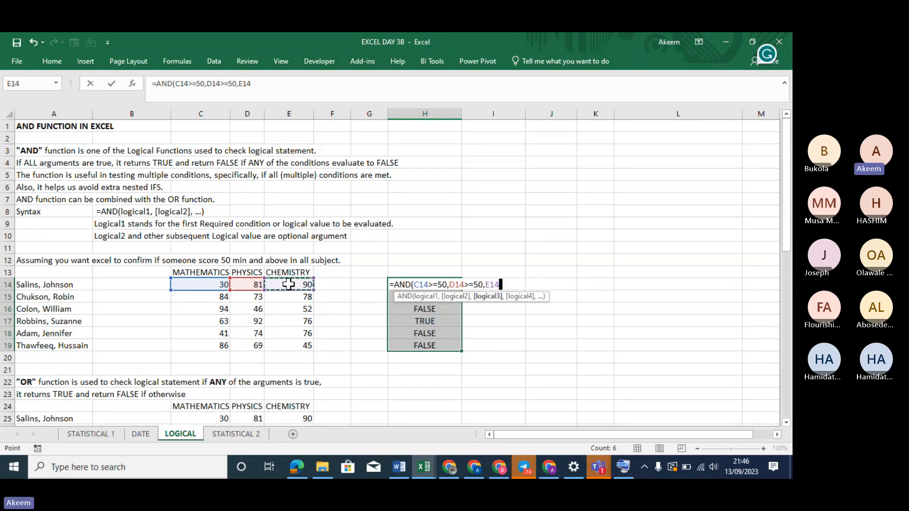
{"action": "type", "text": ">=50"}
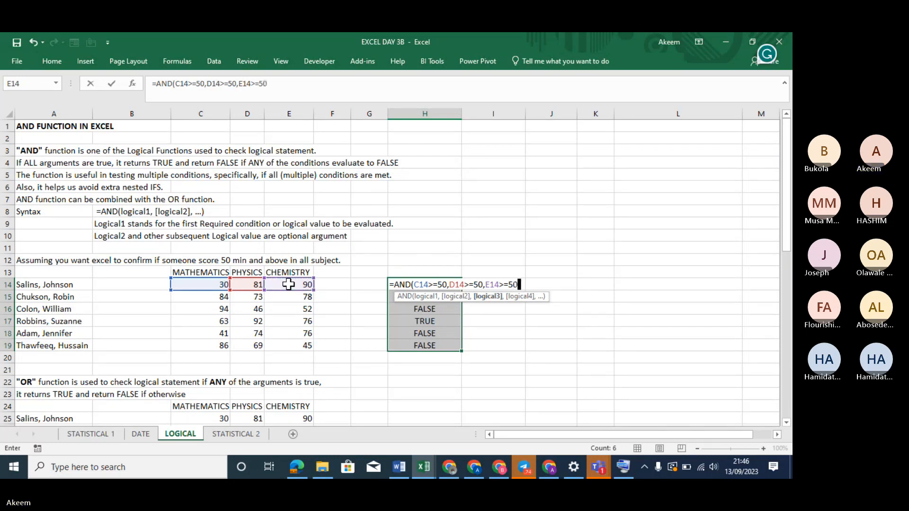
{"action": "type", "text": ")"}
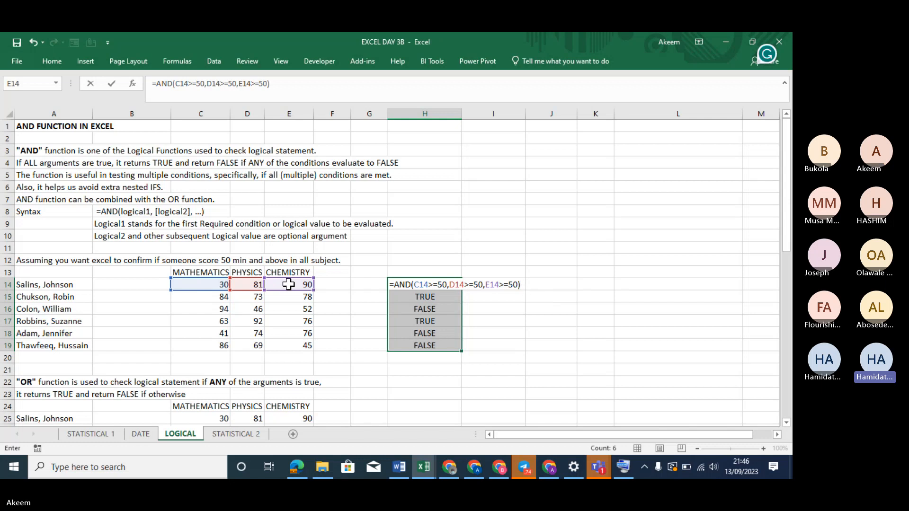
{"action": "key", "text": "Return"}
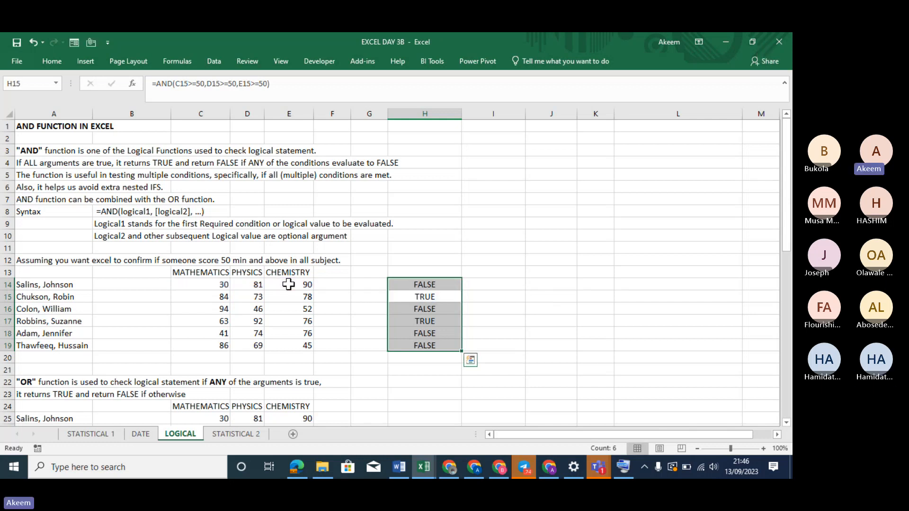
Step: Make H14 display its AND formula as text by inserting a space before the equals sign
{"action": "left_click", "coordinate": [440, 292]}
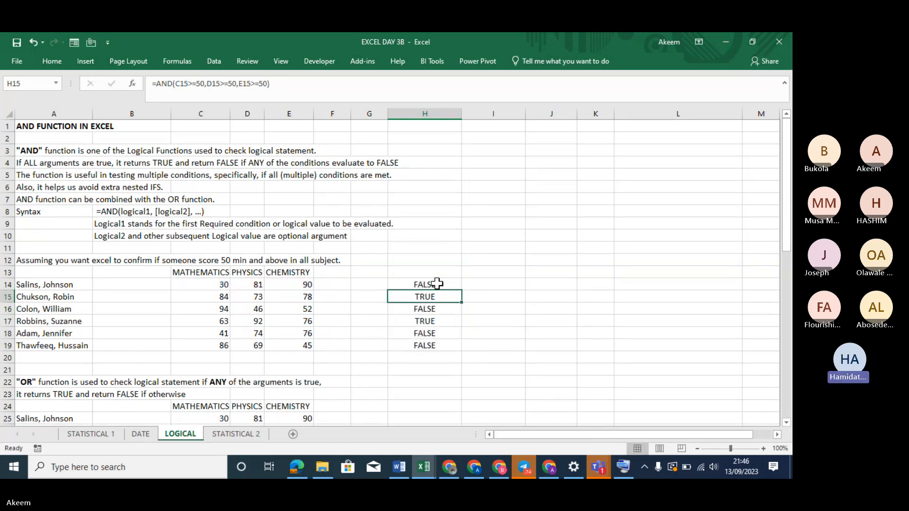
{"action": "left_click", "coordinate": [437, 285]}
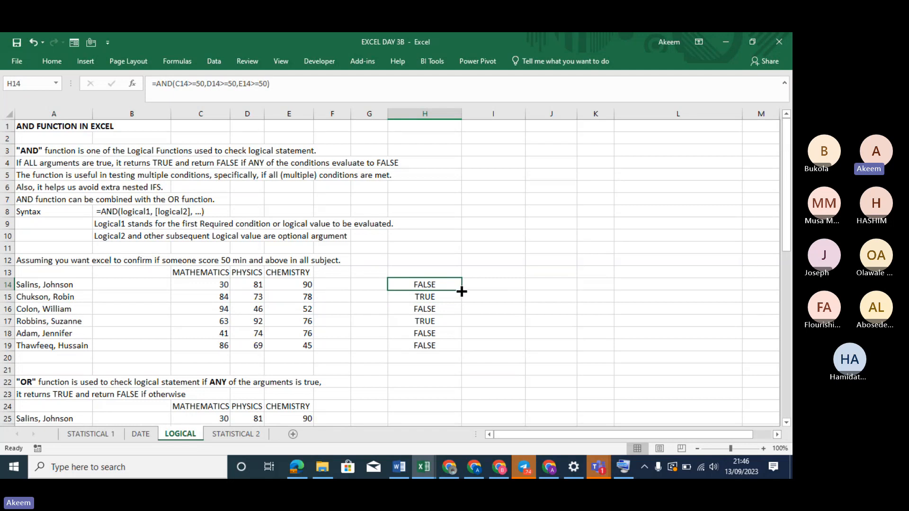
{"action": "left_click", "coordinate": [150, 83]}
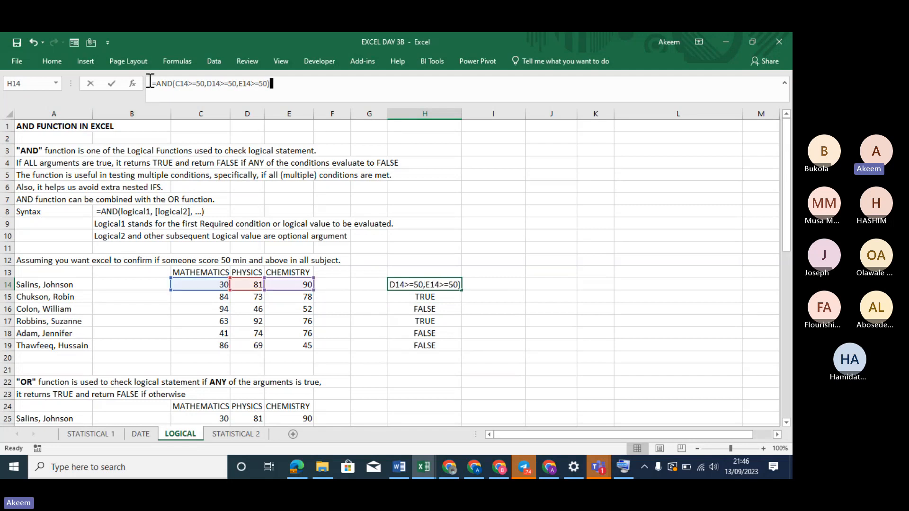
{"action": "key", "text": "Return"}
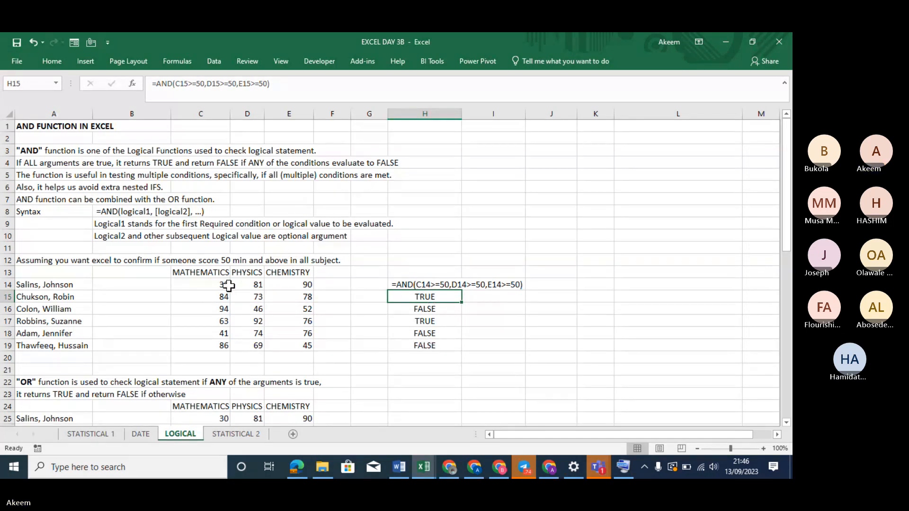
Step: Compare the conditions in the H14 formula text with the subject scores in C14:E14 and C15:E15
{"action": "left_click", "coordinate": [421, 284]}
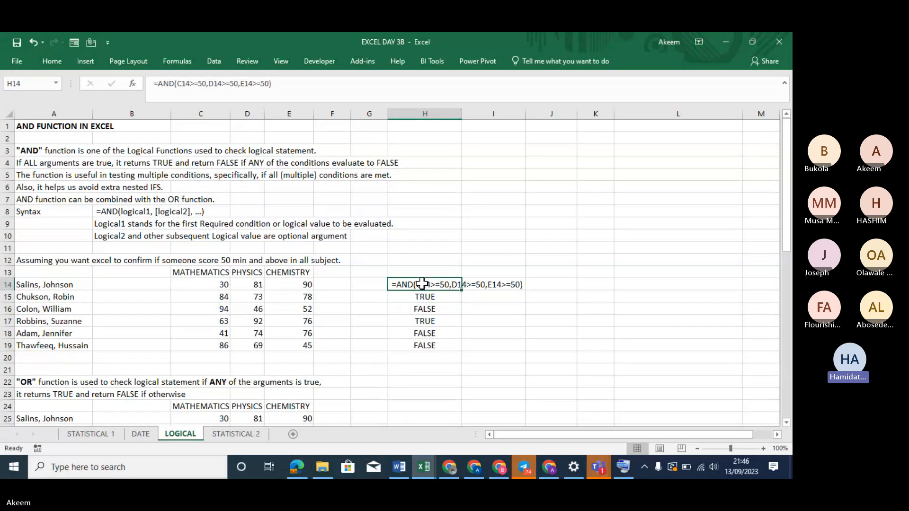
{"action": "left_click", "coordinate": [190, 83]}
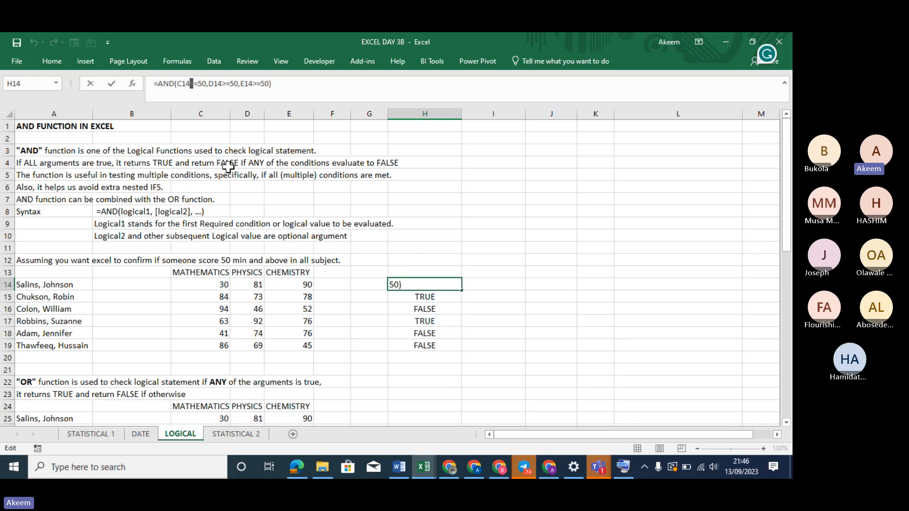
{"action": "left_click", "coordinate": [255, 285]}
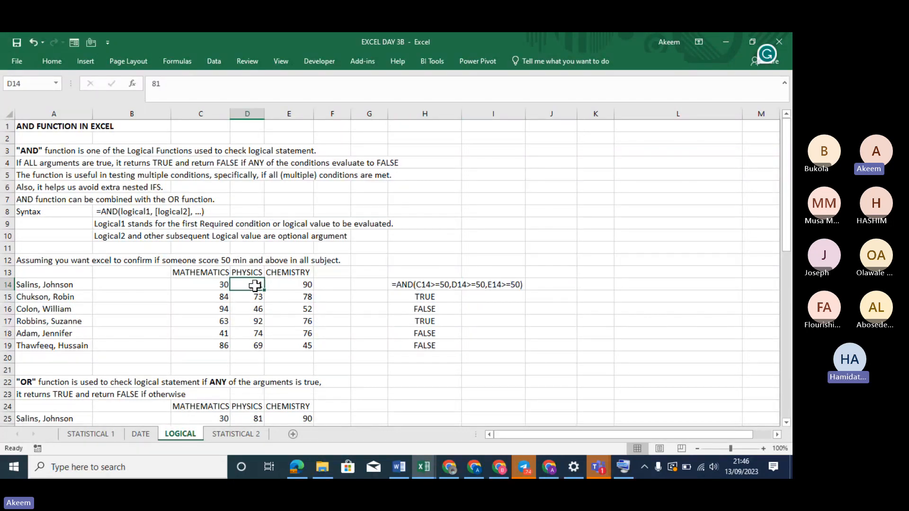
{"action": "left_click", "coordinate": [301, 283]}
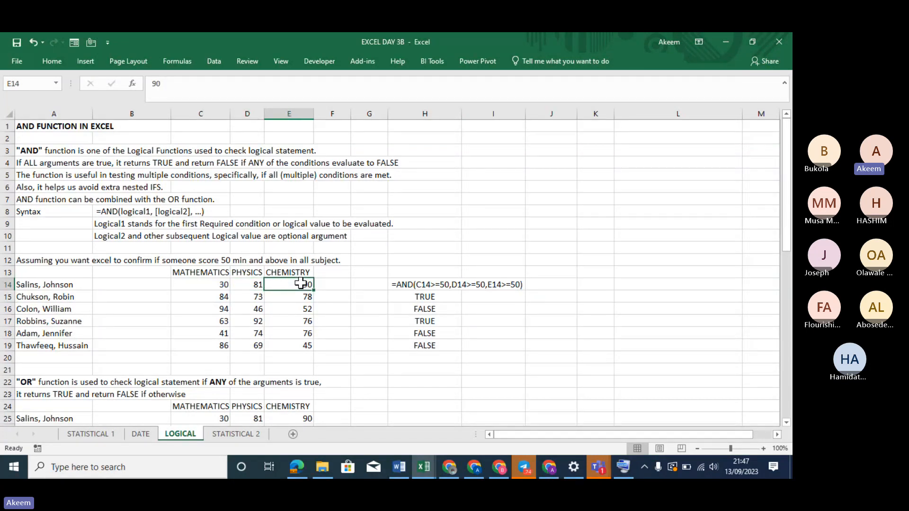
{"action": "key", "text": "Down"}
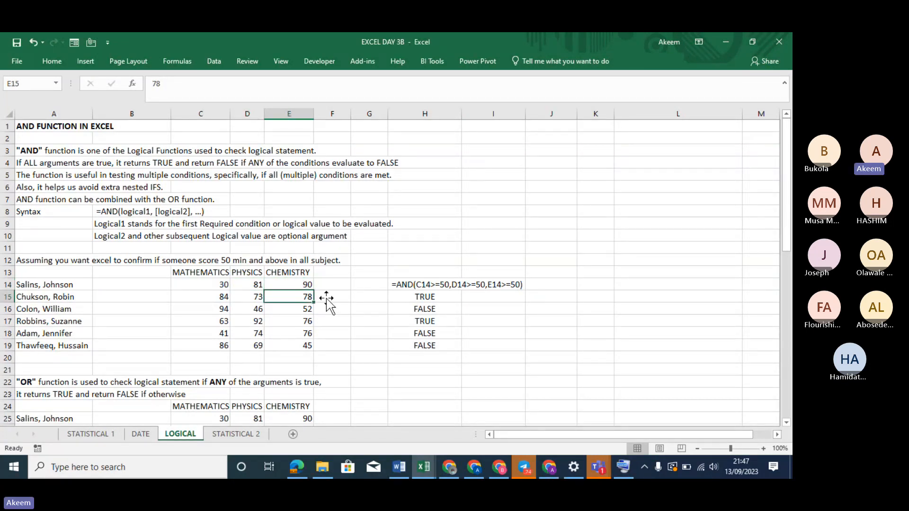
{"action": "left_click_drag", "start_coordinate": [216, 282], "coordinate": [305, 284]}
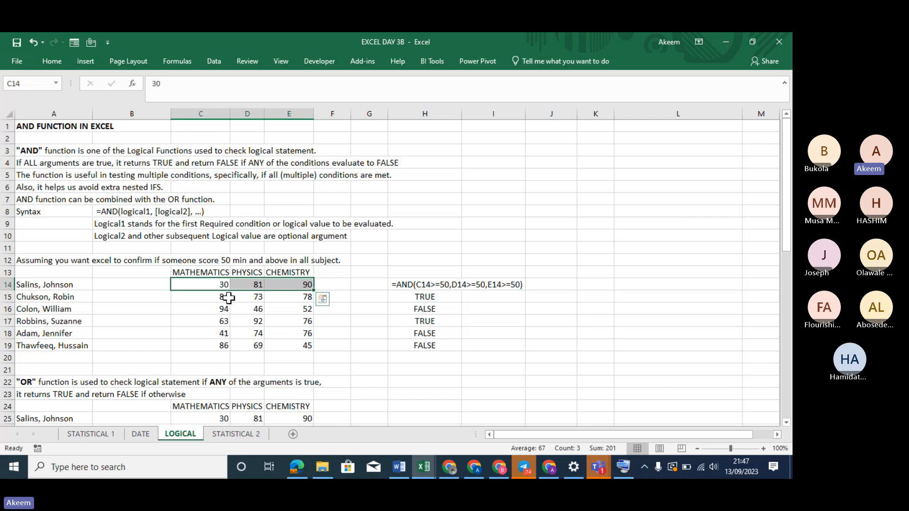
{"action": "left_click_drag", "start_coordinate": [229, 297], "coordinate": [304, 296]}
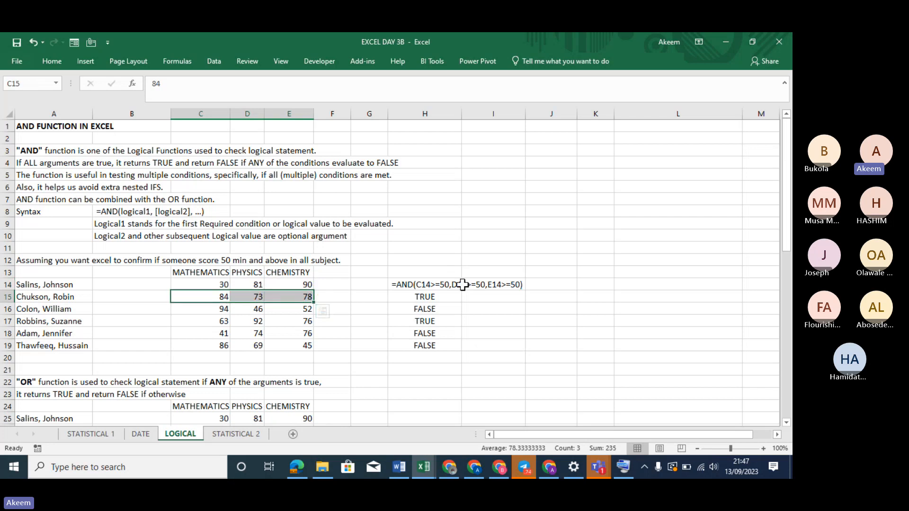
{"action": "left_click", "coordinate": [209, 284]}
{"action": "left_click_drag", "start_coordinate": [209, 284], "coordinate": [301, 284]}
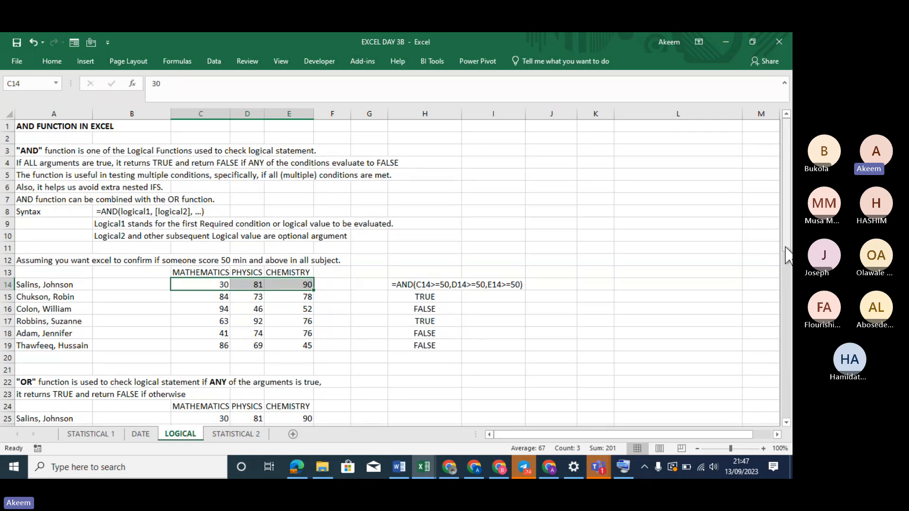
Step: Review the OR function section and compare the first student's scores in C25:E25 with those in C14:E14
{"action": "left_click_drag", "start_coordinate": [785, 247], "coordinate": [789, 293]}
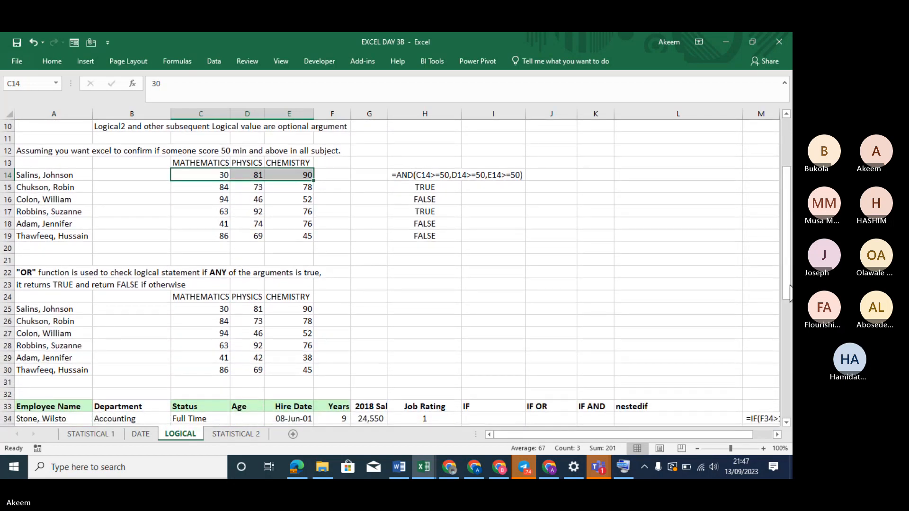
{"action": "left_click", "coordinate": [414, 298]}
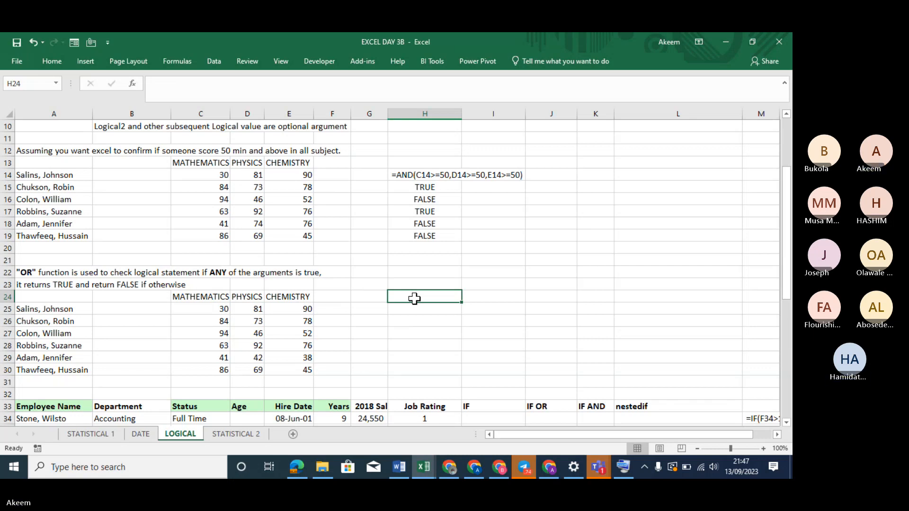
{"action": "key", "text": "Return"}
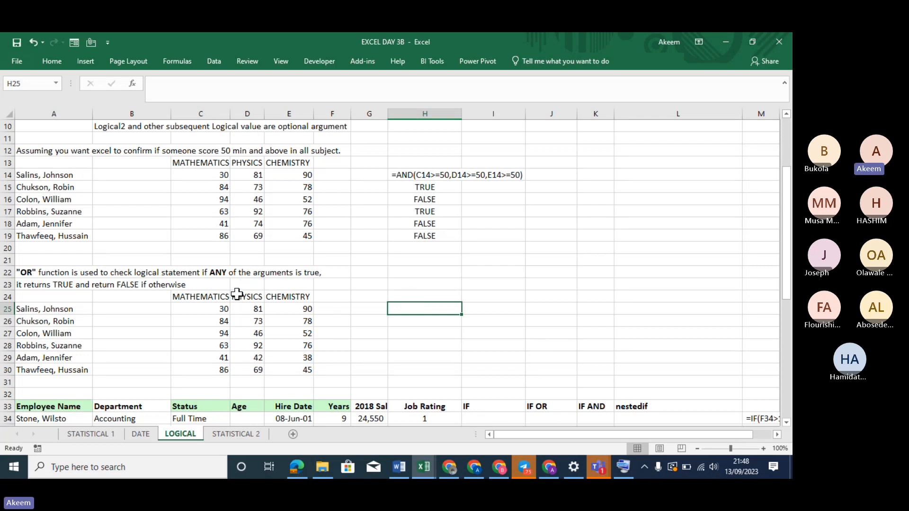
{"action": "left_click_drag", "start_coordinate": [211, 309], "coordinate": [295, 310]}
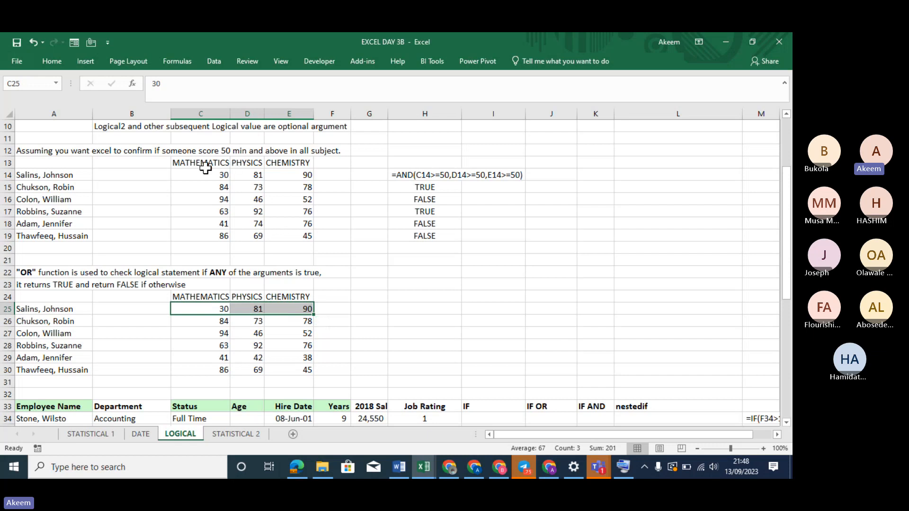
{"action": "left_click_drag", "start_coordinate": [204, 175], "coordinate": [310, 174]}
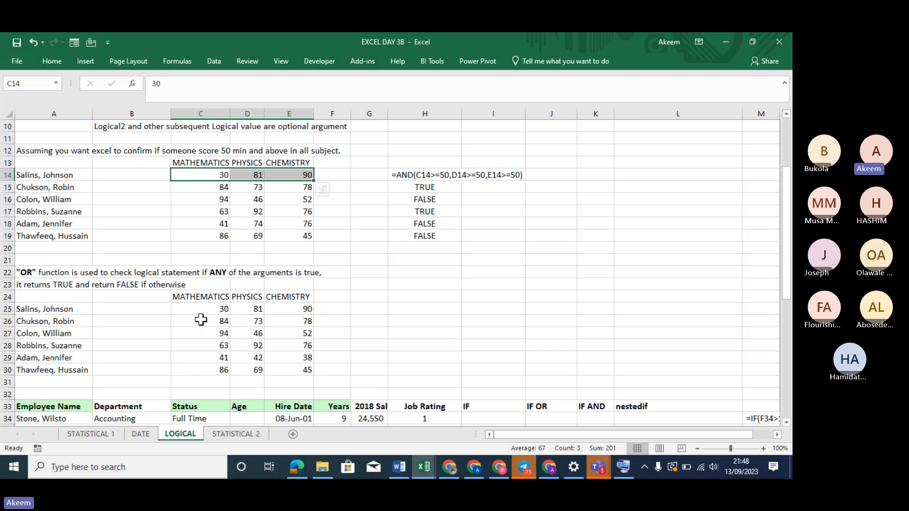
{"action": "left_click", "coordinate": [213, 309]}
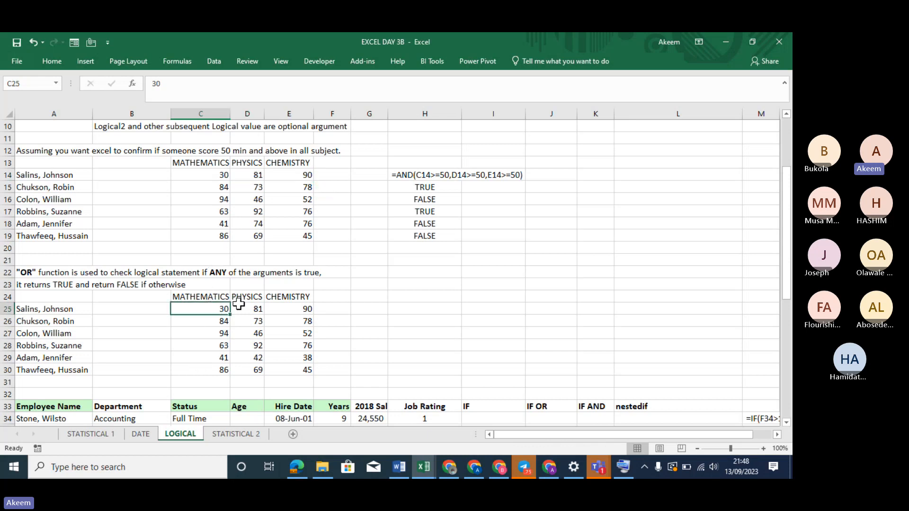
{"action": "left_click", "coordinate": [253, 308]}
{"action": "left_click", "coordinate": [307, 307]}
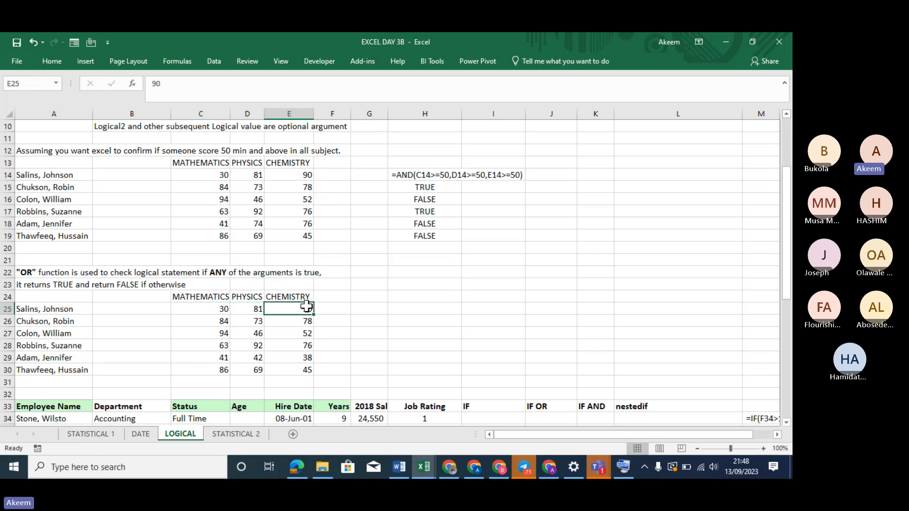
Step: Start an OR formula in H25 with the Mathematics condition C25>=50 as its first argument
{"action": "left_click", "coordinate": [414, 309]}
{"action": "type", "text": "=OR"}
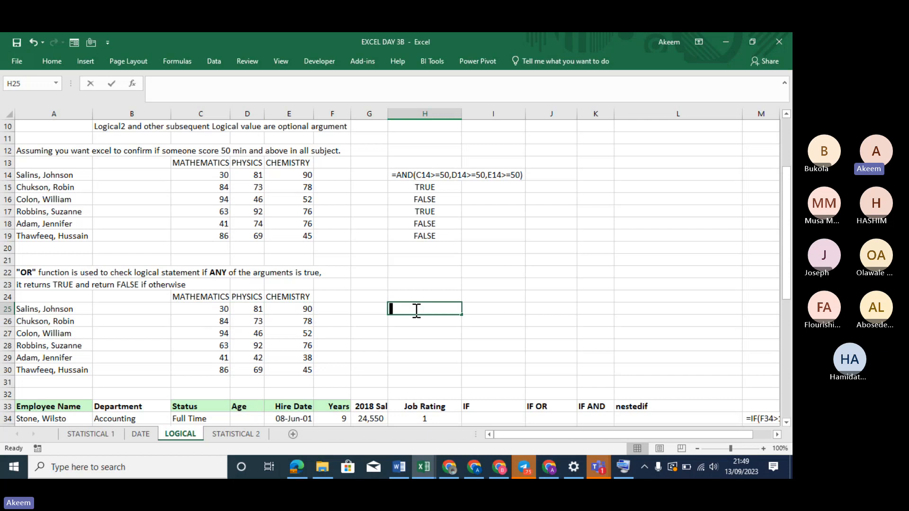
{"action": "type", "text": "("}
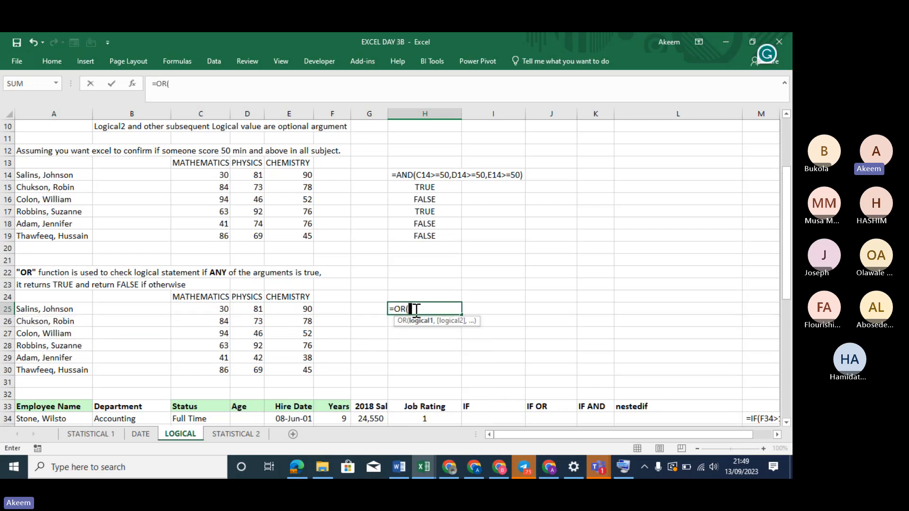
{"action": "left_click", "coordinate": [216, 309]}
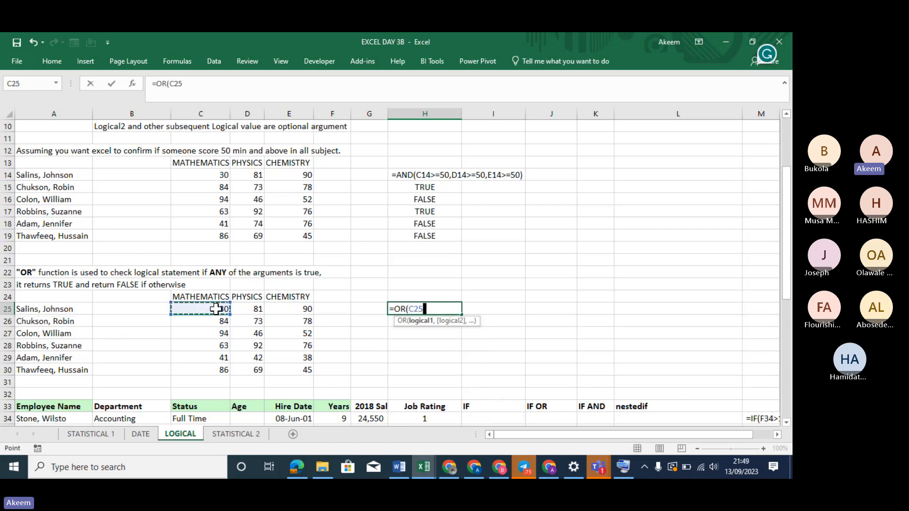
{"action": "type", "text": ">=5"}
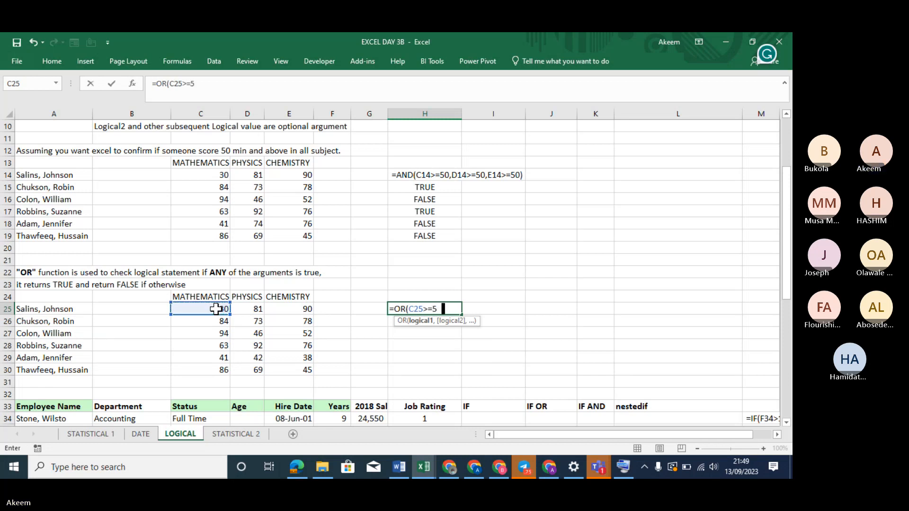
{"action": "type", "text": "0,"}
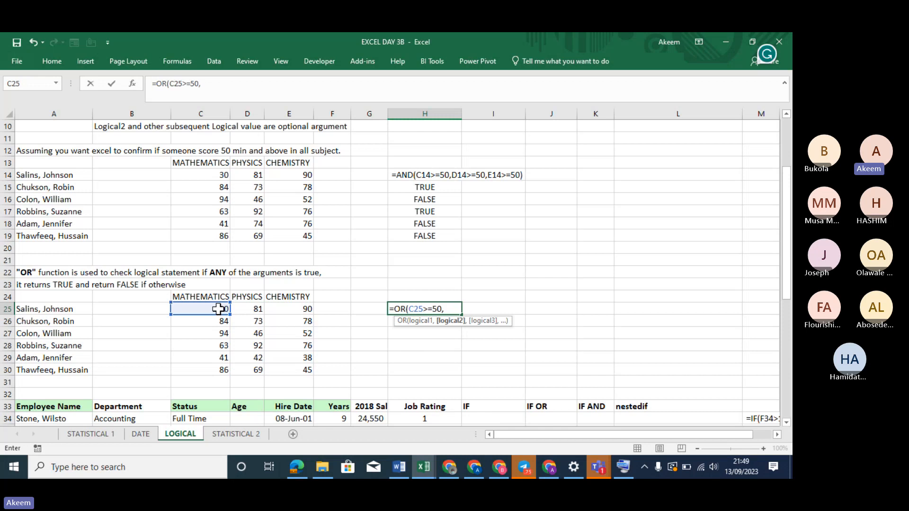
Step: Complete the OR formula in H25 with the conditions D25>=50 and E25>=50, and fill it down to H30
{"action": "left_click", "coordinate": [252, 310]}
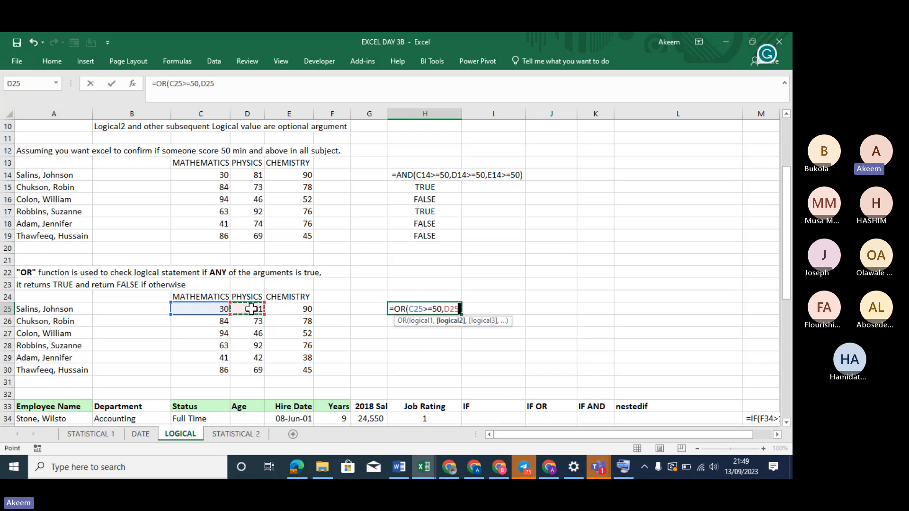
{"action": "type", "text": ">=50,"}
{"action": "left_click", "coordinate": [290, 308]}
{"action": "type", "text": "> "}
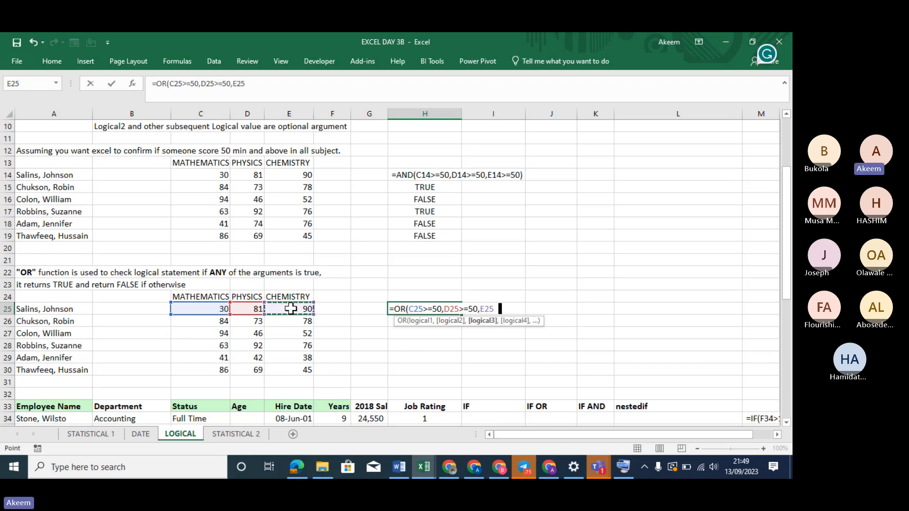
{"action": "type", "text": "50"}
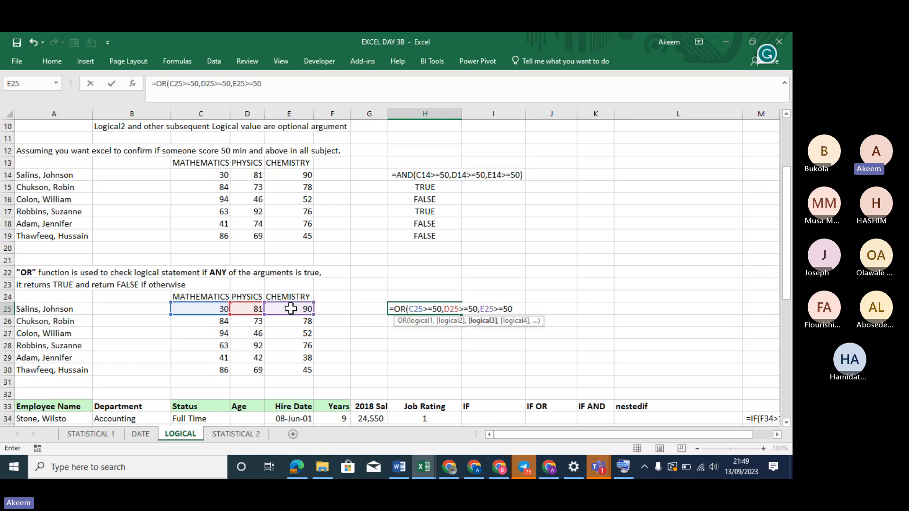
{"action": "type", "text": ")"}
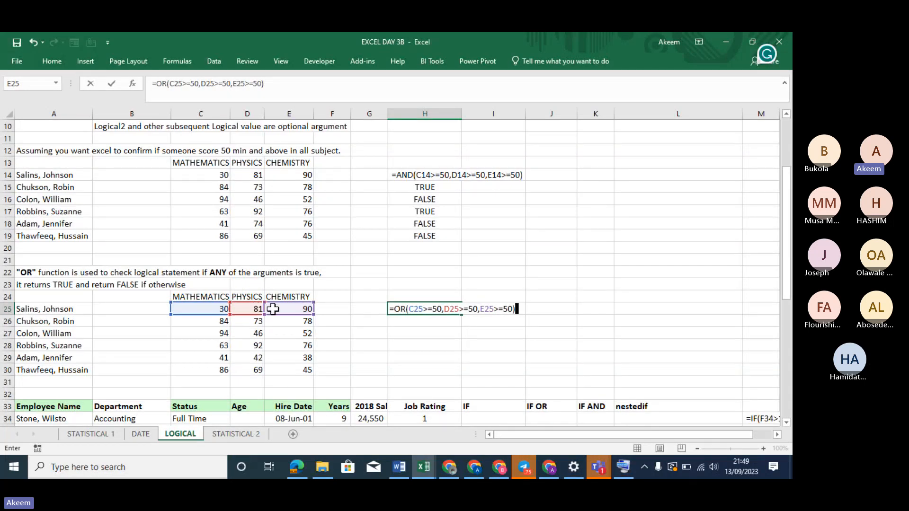
{"action": "key", "text": "Return"}
{"action": "left_click", "coordinate": [429, 306]}
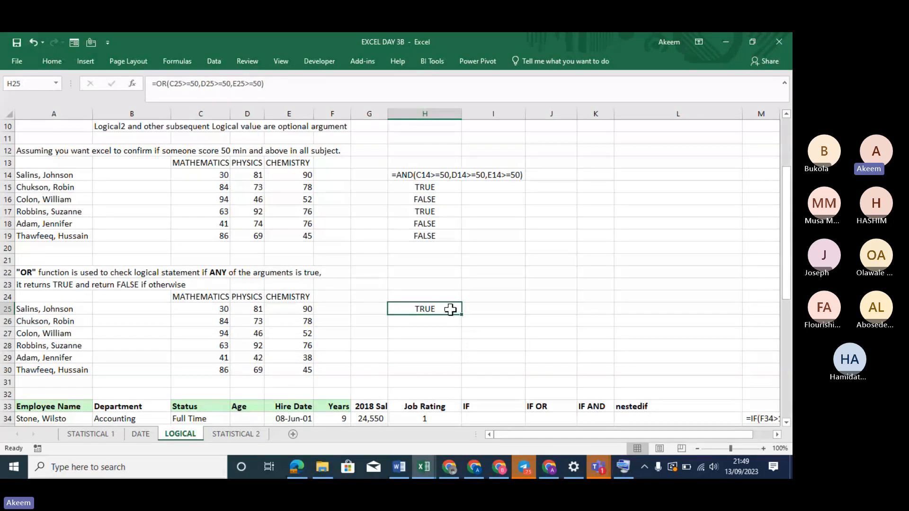
{"action": "left_click_drag", "start_coordinate": [462, 315], "coordinate": [455, 374]}
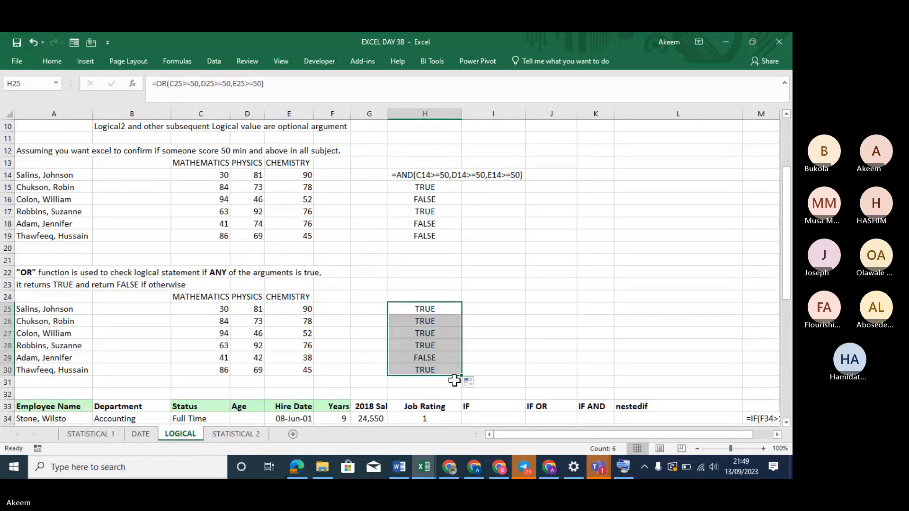
Step: Compare the OR result in H29 with the scores in C29:E29, and examine the arguments of the OR formula in H25
{"action": "left_click", "coordinate": [434, 359]}
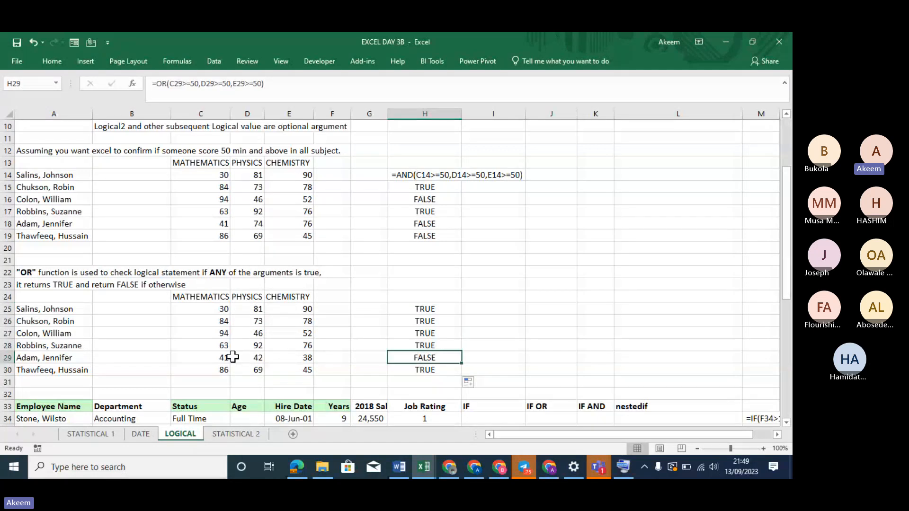
{"action": "left_click_drag", "start_coordinate": [232, 357], "coordinate": [328, 355]}
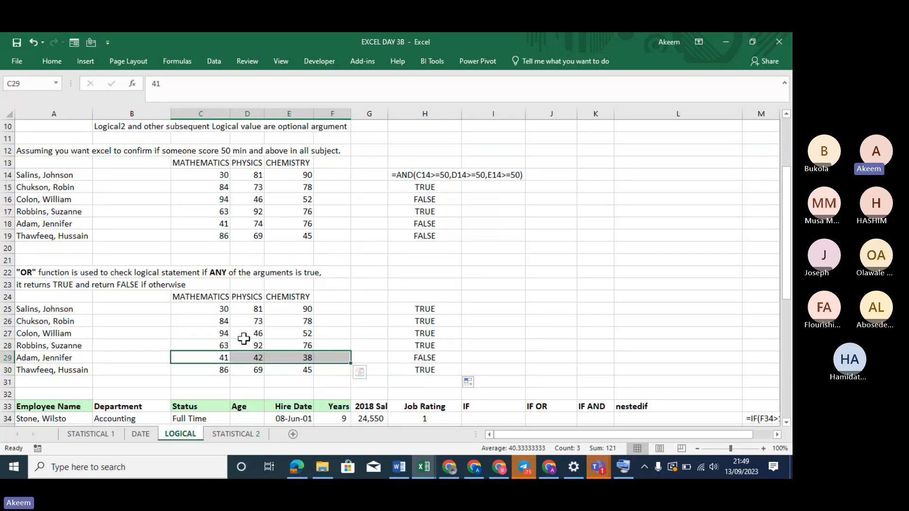
{"action": "left_click", "coordinate": [409, 345]}
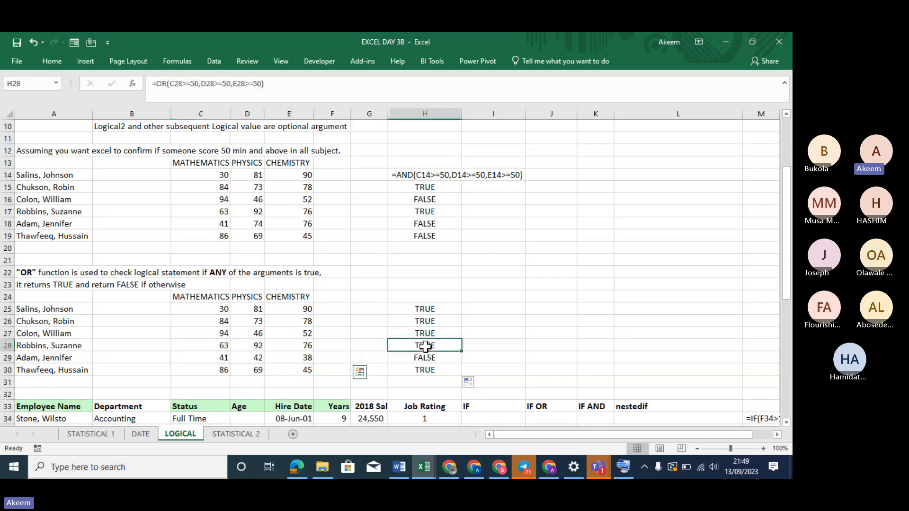
{"action": "left_click", "coordinate": [424, 310]}
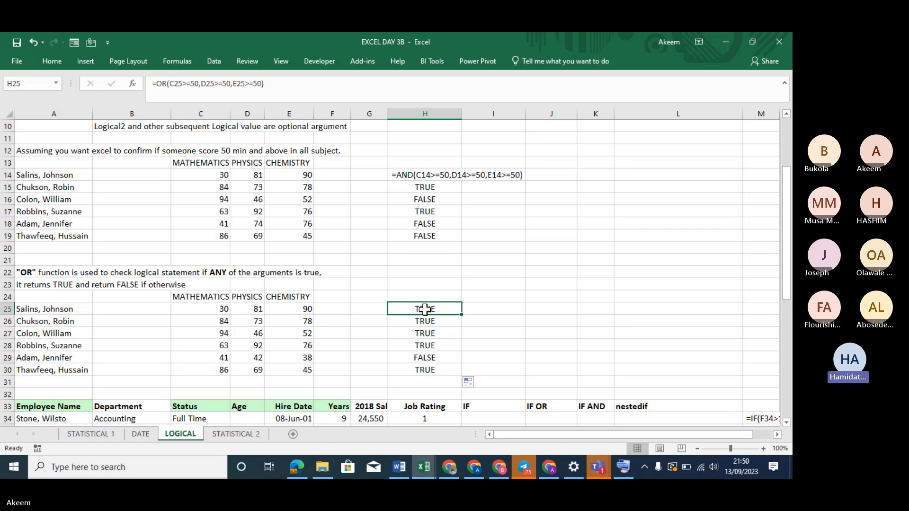
{"action": "left_click", "coordinate": [234, 90]}
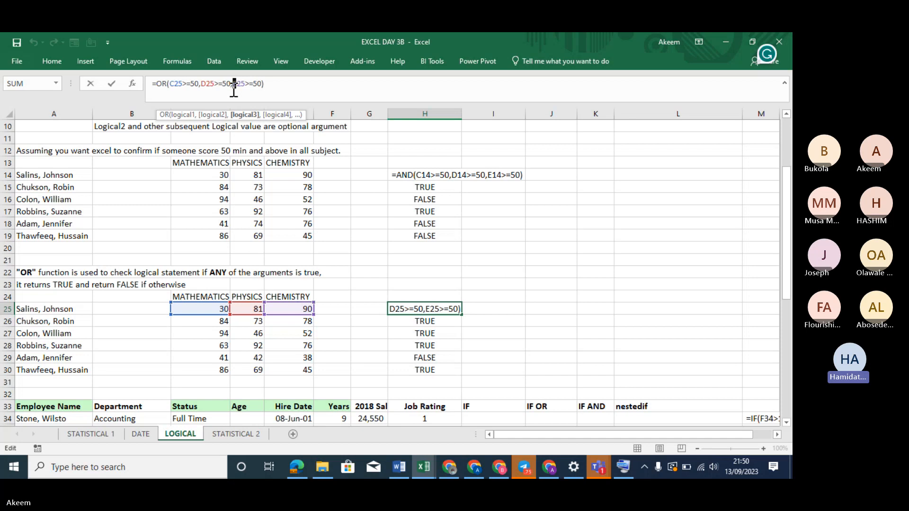
{"action": "left_click", "coordinate": [284, 84]}
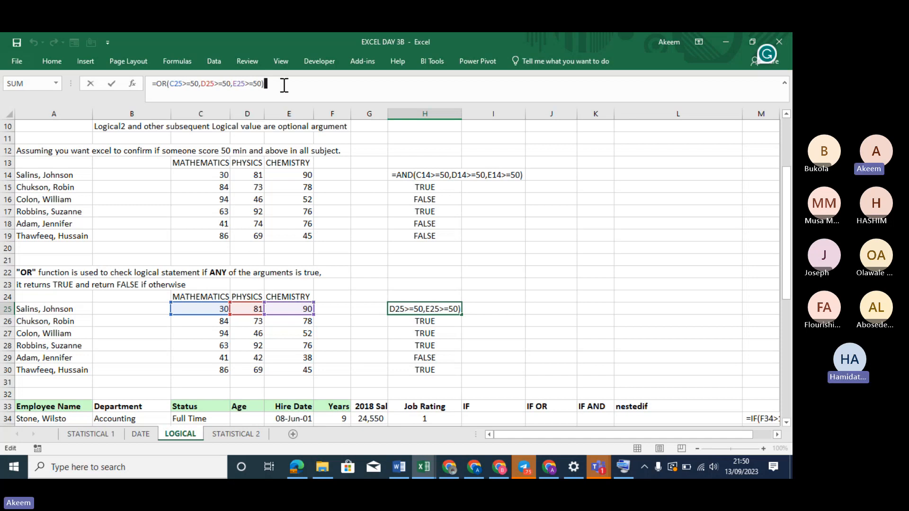
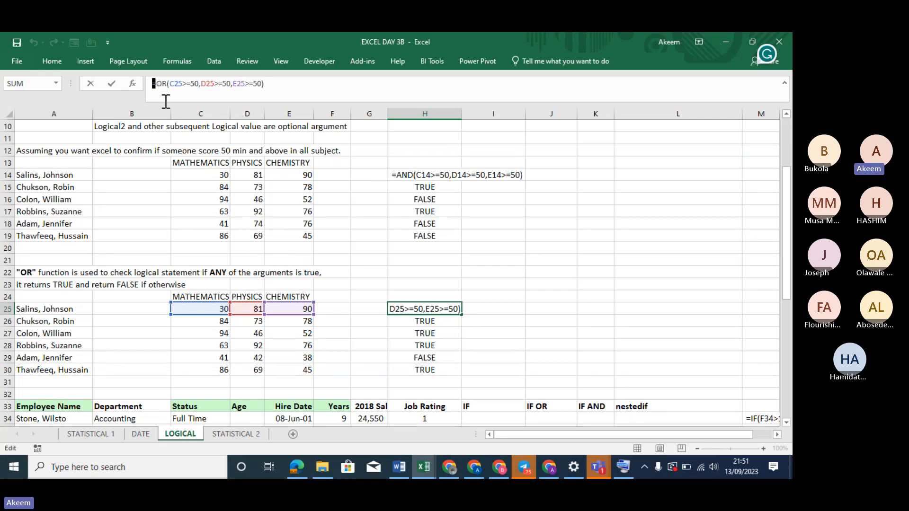
{"action": "left_click", "coordinate": [163, 84]}
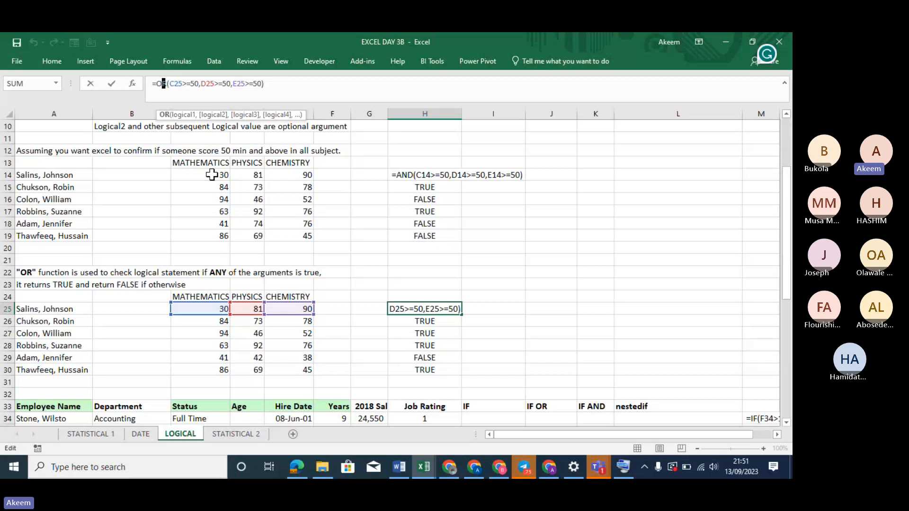
Step: Compare the first student's scores in C25:E25 and C14:E14 with the OR result in H25
{"action": "left_click", "coordinate": [212, 309]}
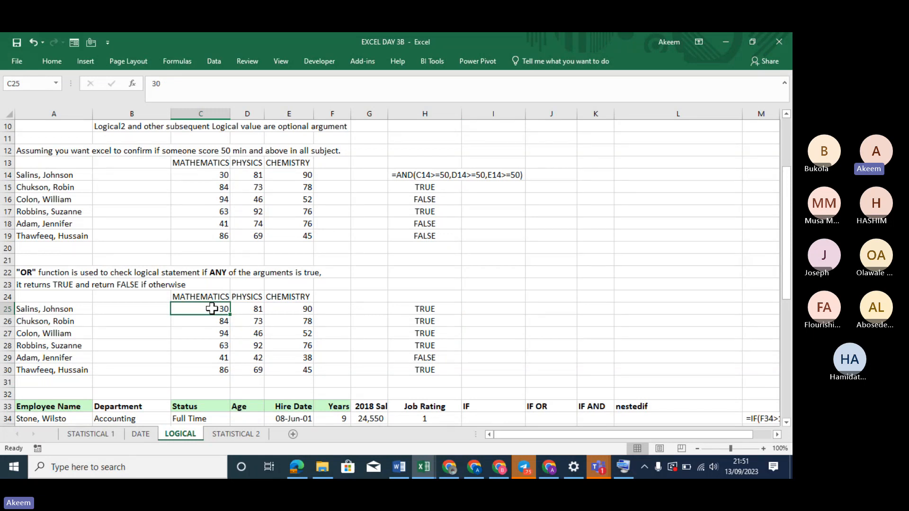
{"action": "left_click", "coordinate": [250, 308]}
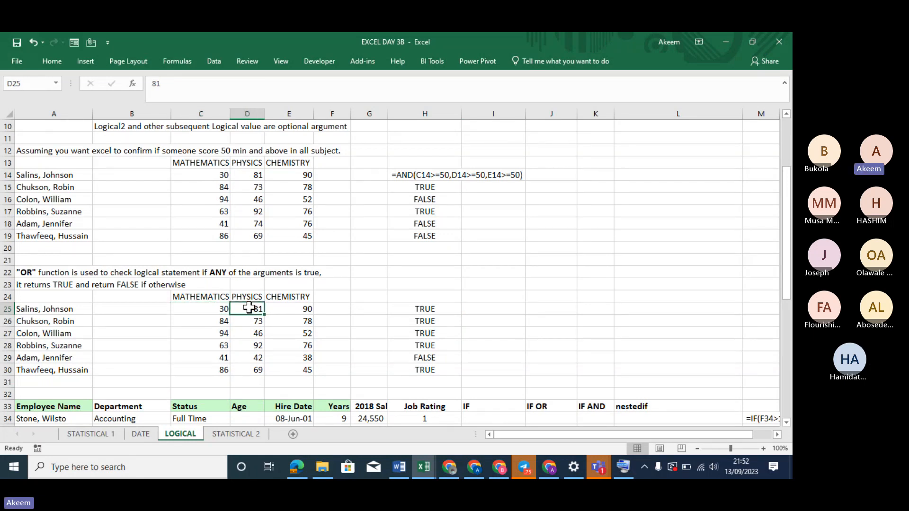
{"action": "left_click", "coordinate": [281, 308]}
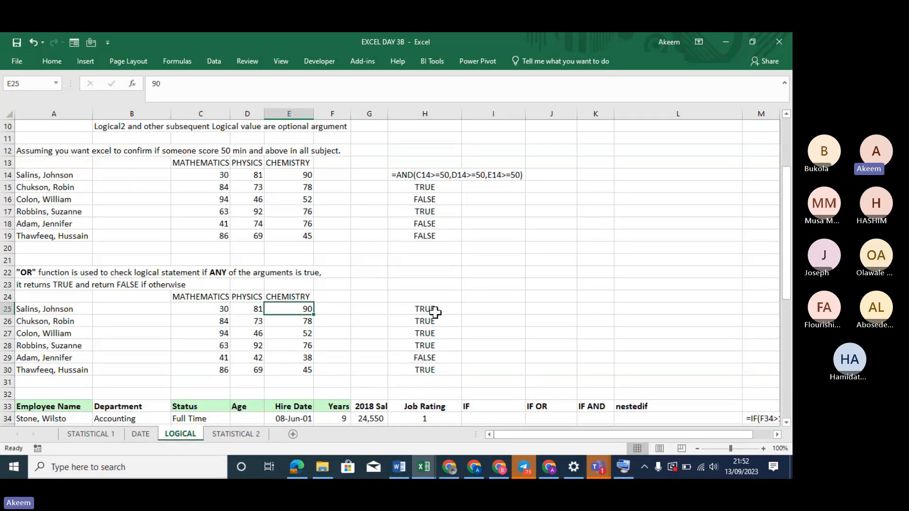
{"action": "left_click", "coordinate": [435, 312]}
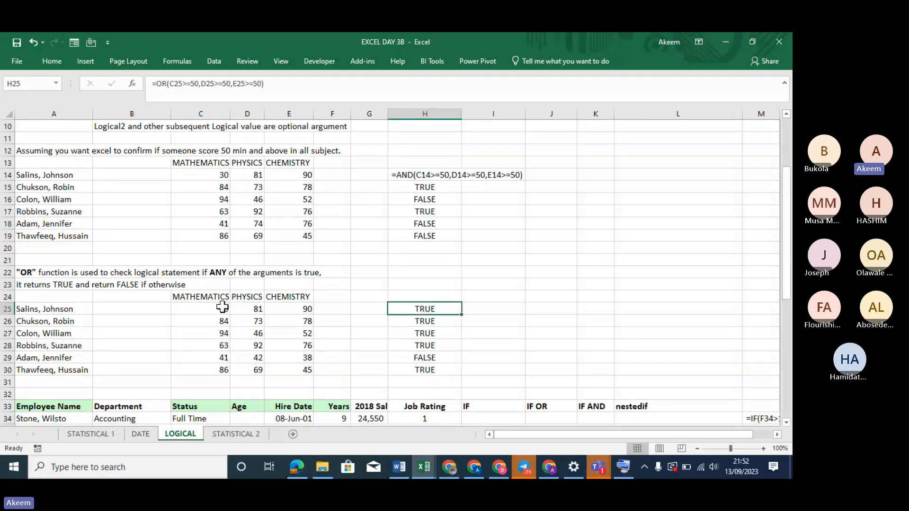
{"action": "left_click_drag", "start_coordinate": [222, 308], "coordinate": [290, 303]}
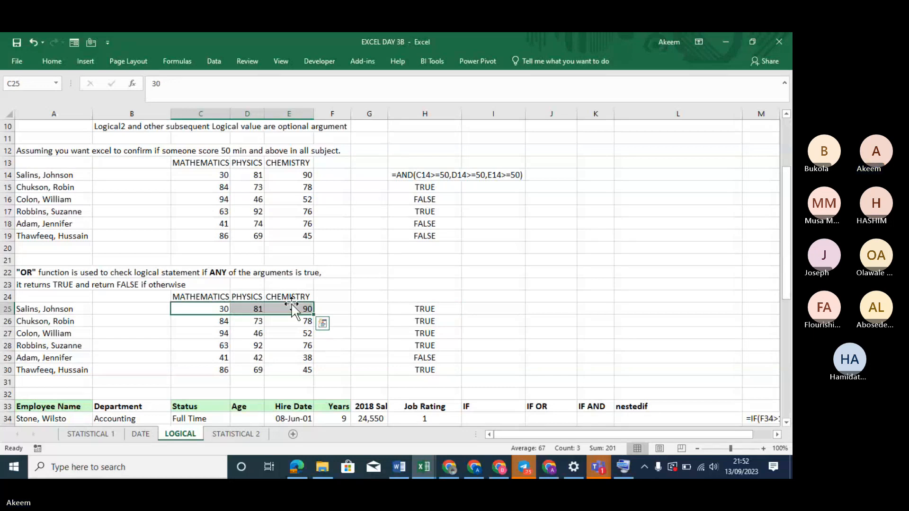
{"action": "left_click", "coordinate": [424, 303]}
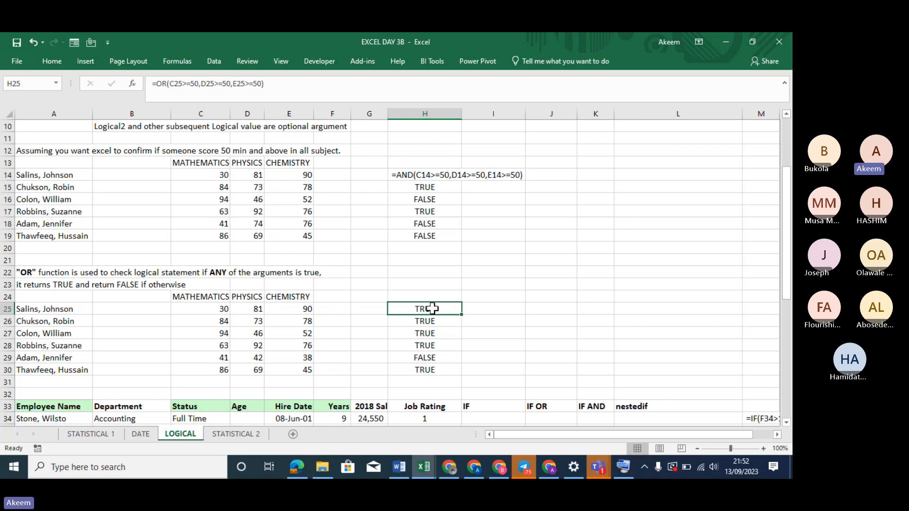
{"action": "left_click_drag", "start_coordinate": [206, 173], "coordinate": [294, 173]}
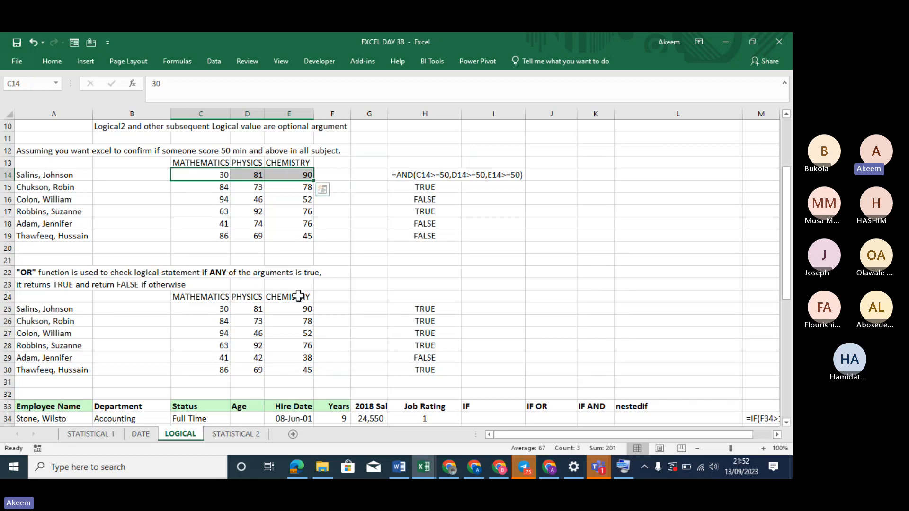
{"action": "left_click", "coordinate": [434, 312]}
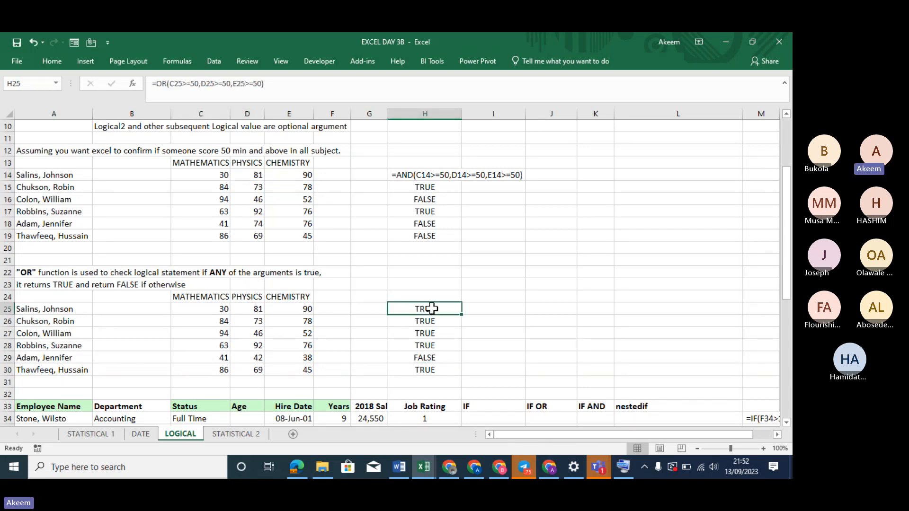
{"action": "double_click", "coordinate": [434, 313]}
{"action": "left_click", "coordinate": [158, 88]}
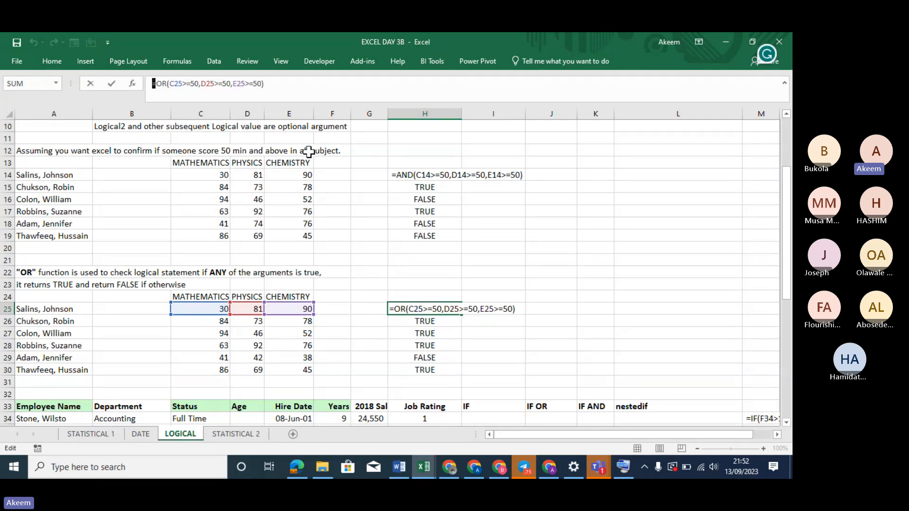
{"action": "key", "text": "Return"}
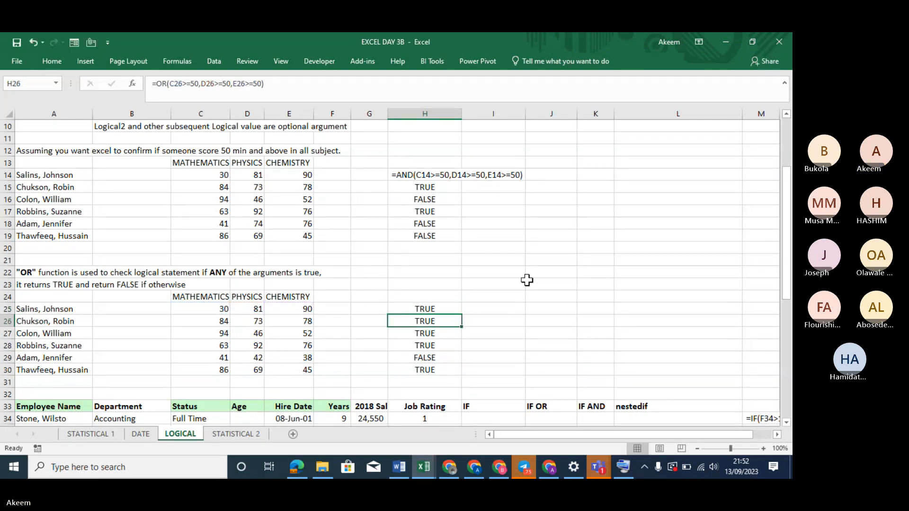
{"action": "left_click", "coordinate": [446, 307]}
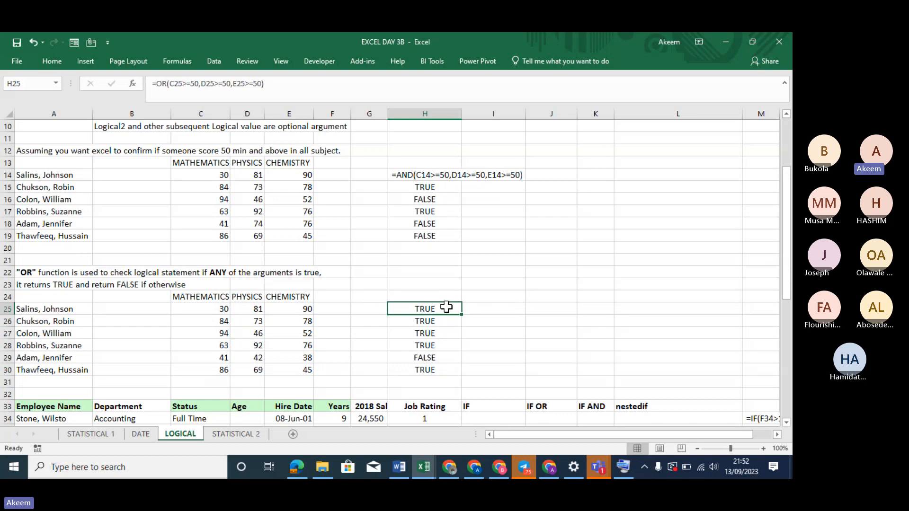
{"action": "left_click", "coordinate": [150, 85]}
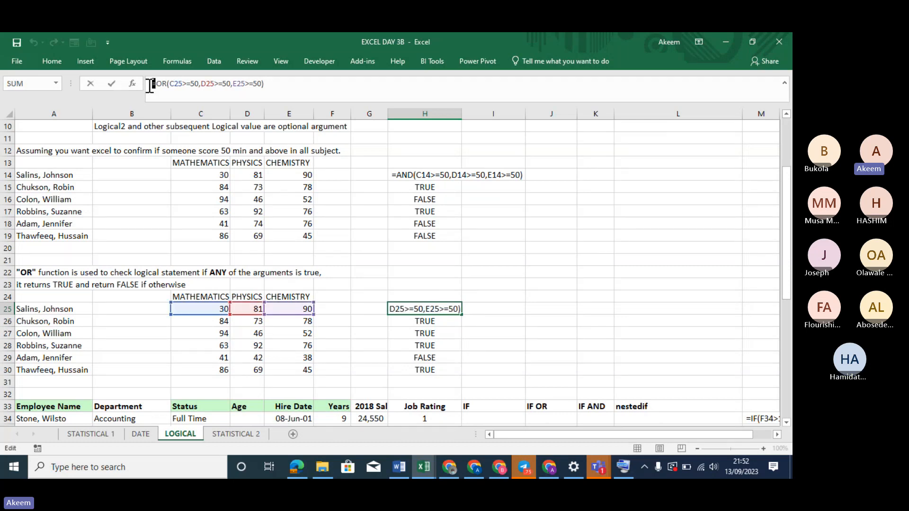
{"action": "type", "text": "="}
{"action": "left_click", "coordinate": [433, 179]}
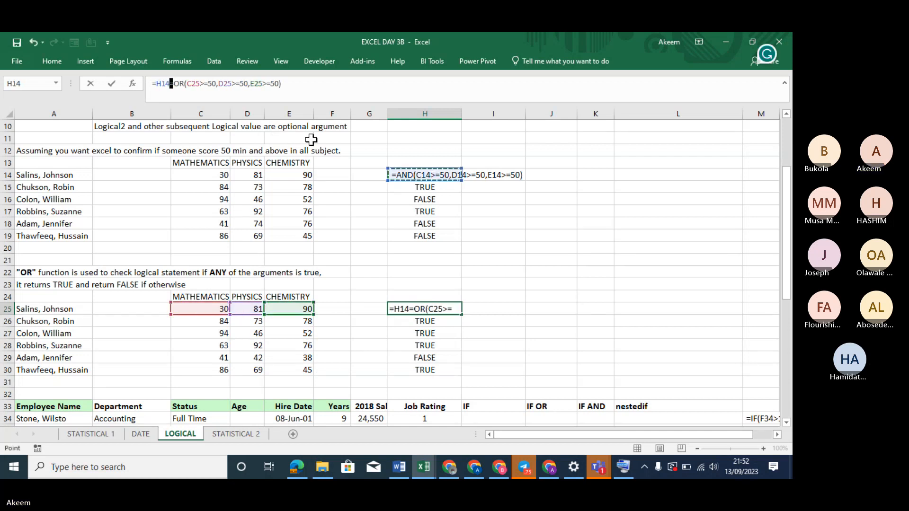
{"action": "key", "text": "BackSpace"}
{"action": "key", "text": "BackSpace"}
{"action": "key", "text": "BackSpace"}
{"action": "key", "text": "BackSpace"}
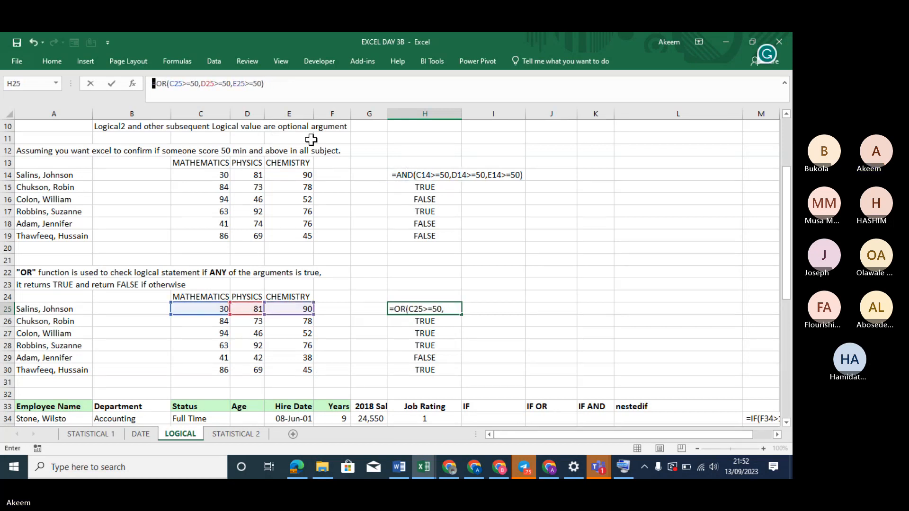
{"action": "key", "text": "Return"}
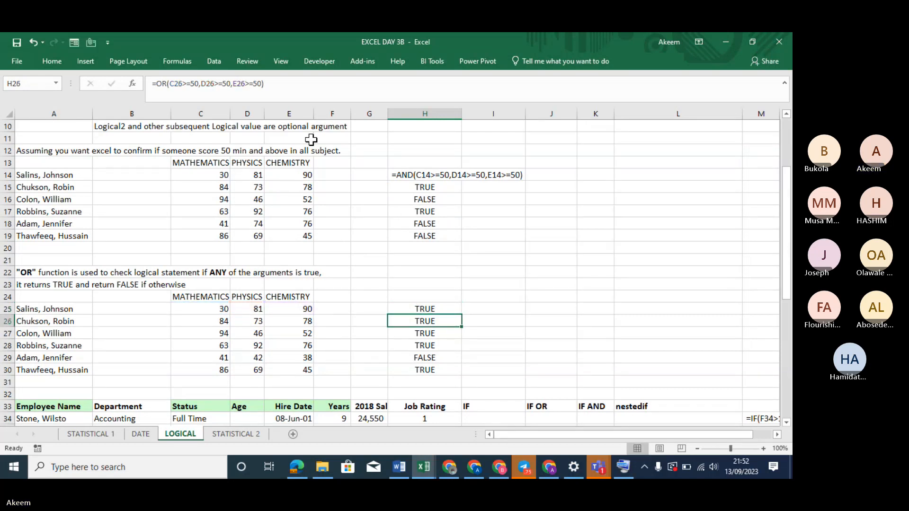
Step: Look over the OR results in H25:H30 and the Job Rating column of the employee table down to row 49
{"action": "key", "text": "Down"}
{"action": "key", "text": "Down"}
{"action": "key", "text": "Down"}
{"action": "key", "text": "Down"}
{"action": "key", "text": "Down"}
{"action": "key", "text": "Down"}
{"action": "key", "text": "Down"}
{"action": "key", "text": "Down"}
{"action": "key", "text": "Down"}
{"action": "key", "text": "Down"}
{"action": "key", "text": "Down"}
{"action": "key", "text": "Down"}
{"action": "key", "text": "Down"}
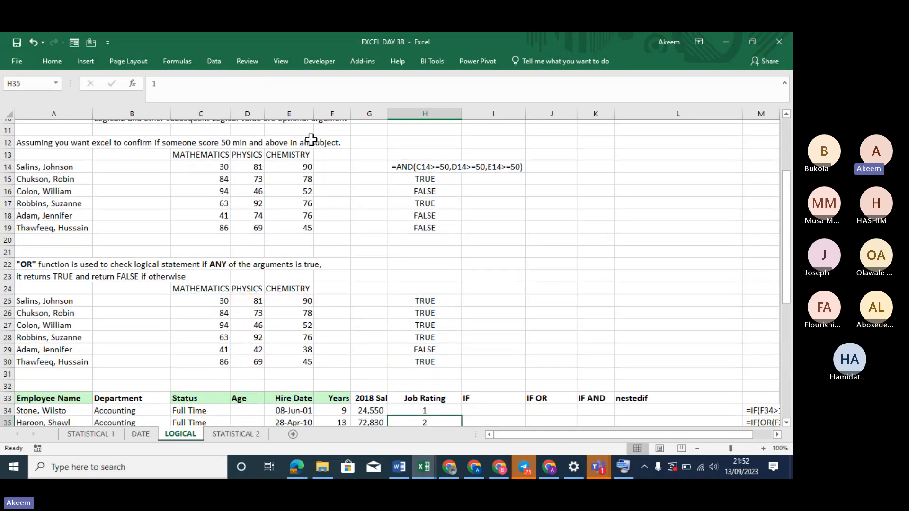
{"action": "key", "text": "Down"}
{"action": "key", "text": "Down"}
{"action": "key", "text": "Down"}
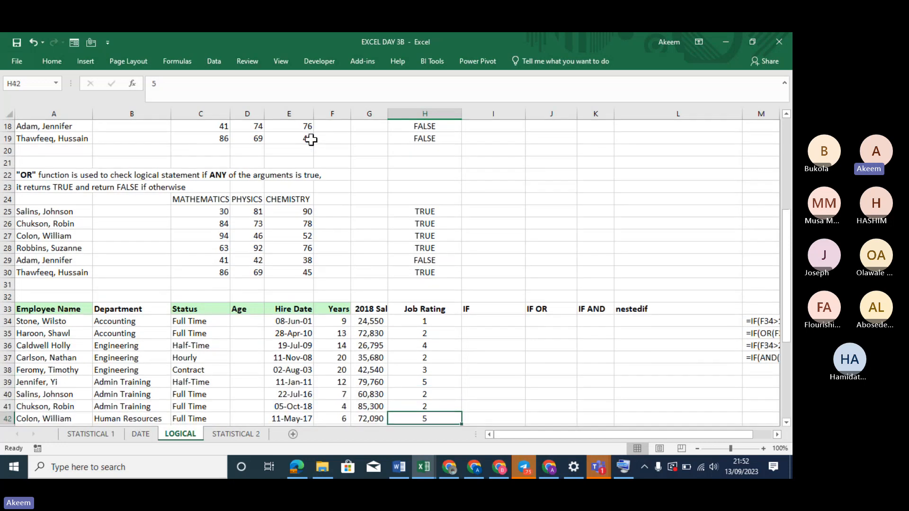
{"action": "key", "text": "Down"}
{"action": "key", "text": "Up"}
{"action": "key", "text": "Up"}
{"action": "key", "text": "Up"}
{"action": "key", "text": "Up"}
{"action": "key", "text": "Up"}
{"action": "key", "text": "Up"}
{"action": "key", "text": "Up"}
{"action": "key", "text": "Up"}
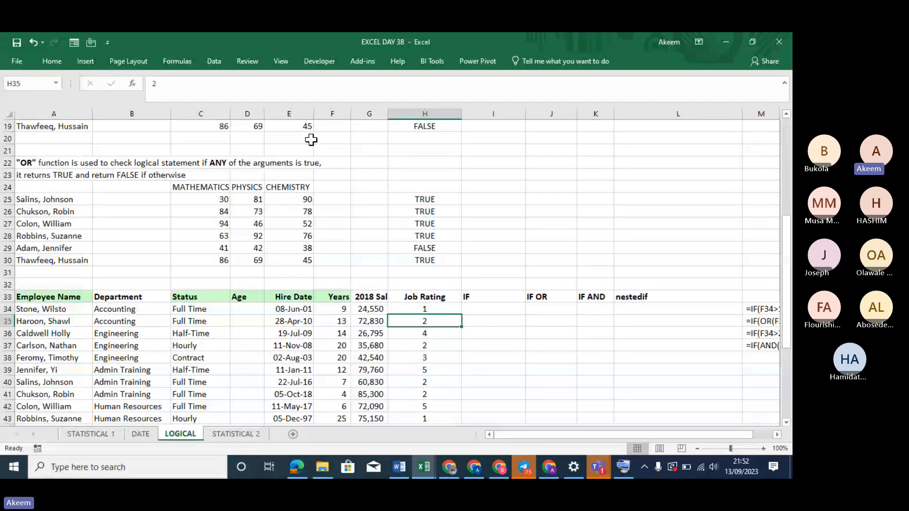
{"action": "key", "text": "Up"}
{"action": "key", "text": "Up"}
{"action": "key", "text": "Up"}
{"action": "key", "text": "Down"}
{"action": "key", "text": "Down"}
{"action": "key", "text": "Down"}
{"action": "key", "text": "Down"}
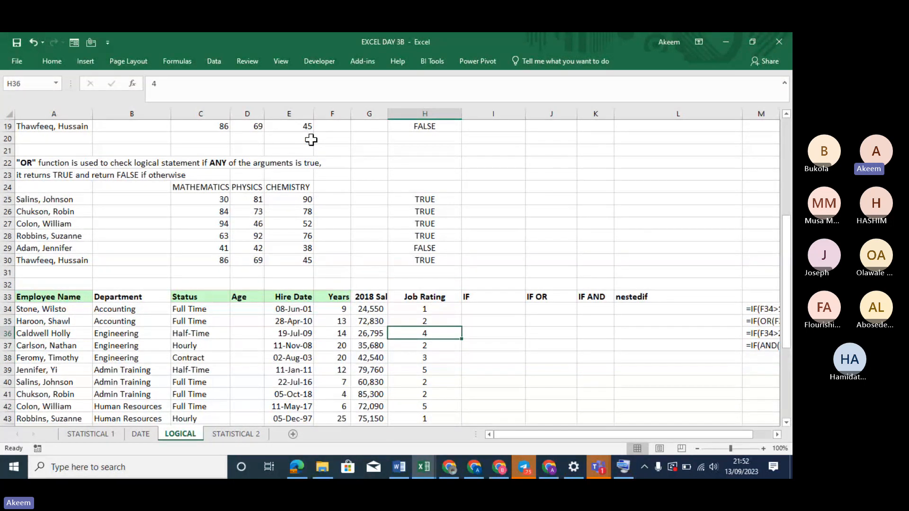
{"action": "key", "text": "Up"}
{"action": "key", "text": "Up"}
{"action": "key", "text": "Up"}
{"action": "key", "text": "Up"}
{"action": "key", "text": "Up"}
{"action": "key", "text": "Up"}
{"action": "key", "text": "Up"}
{"action": "key", "text": "Up"}
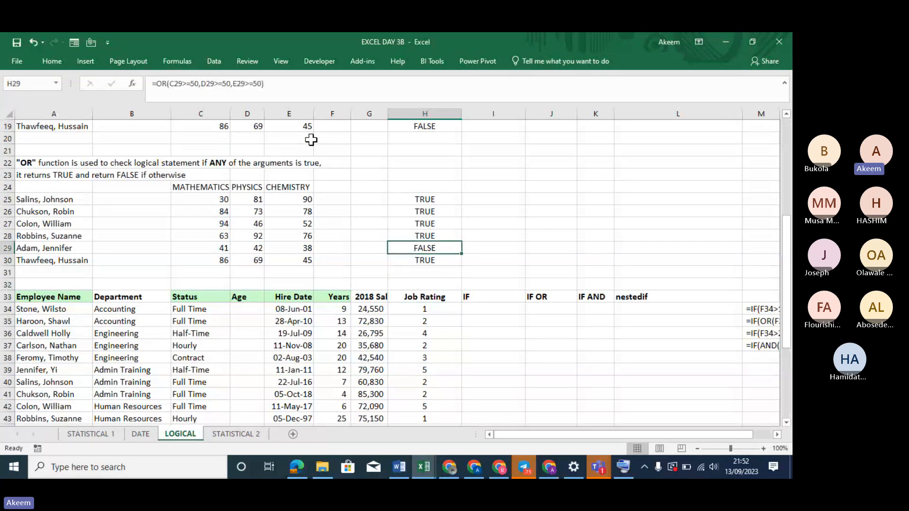
{"action": "key", "text": "Up"}
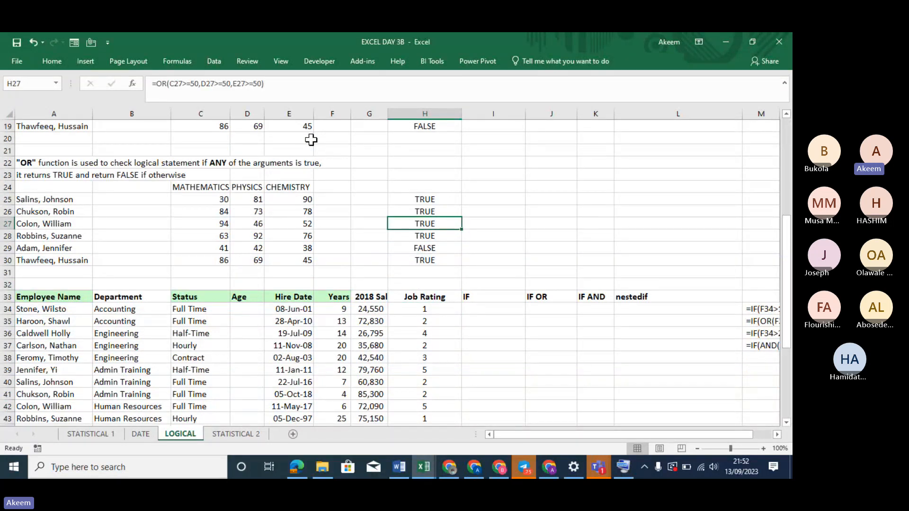
{"action": "key", "text": "Down"}
{"action": "key", "text": "Down"}
{"action": "key", "text": "Down"}
{"action": "key", "text": "Down"}
{"action": "key", "text": "Down"}
{"action": "key", "text": "Down"}
{"action": "key", "text": "Down"}
{"action": "key", "text": "Down"}
{"action": "key", "text": "Down"}
{"action": "key", "text": "Down"}
{"action": "key", "text": "Down"}
{"action": "key", "text": "Down"}
{"action": "key", "text": "Down"}
{"action": "key", "text": "Down"}
{"action": "key", "text": "Down"}
{"action": "key", "text": "Down"}
{"action": "key", "text": "Down"}
{"action": "key", "text": "Down"}
{"action": "key", "text": "Down"}
{"action": "key", "text": "Down"}
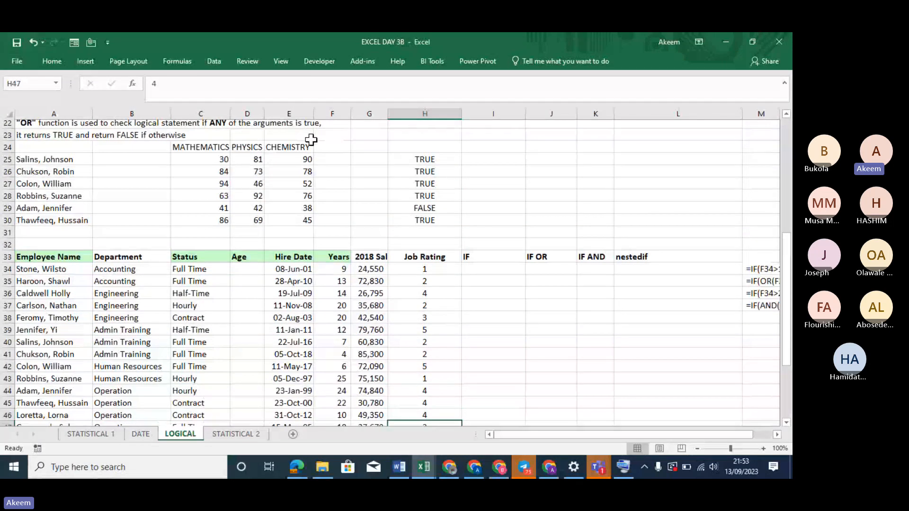
{"action": "key", "text": "Up"}
{"action": "key", "text": "Up"}
{"action": "key", "text": "Up"}
{"action": "key", "text": "Up"}
{"action": "key", "text": "Up"}
{"action": "key", "text": "Up"}
{"action": "key", "text": "Up"}
{"action": "key", "text": "Up"}
{"action": "key", "text": "Up"}
{"action": "key", "text": "Up"}
{"action": "key", "text": "Up"}
{"action": "key", "text": "Up"}
{"action": "key", "text": "Up"}
{"action": "key", "text": "Up"}
{"action": "key", "text": "Up"}
{"action": "key", "text": "Up"}
{"action": "key", "text": "Up"}
{"action": "key", "text": "Up"}
{"action": "key", "text": "Up"}
{"action": "key", "text": "Up"}
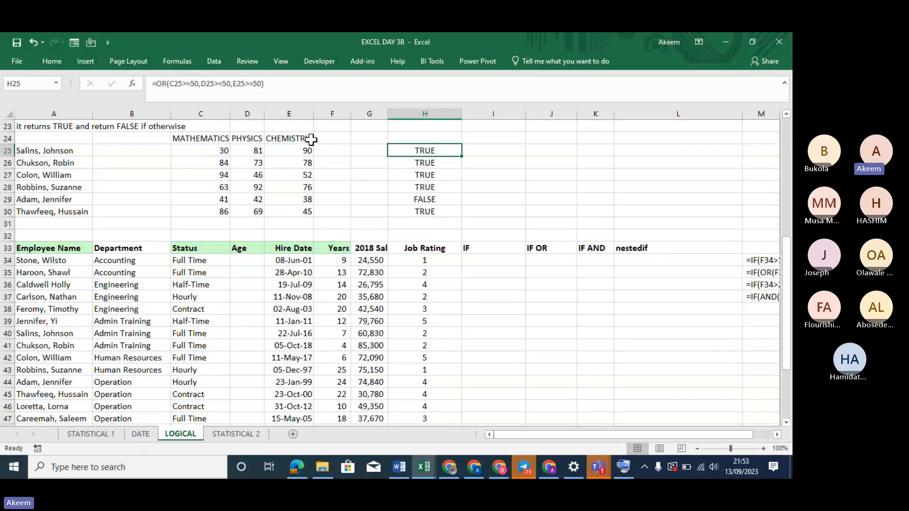
{"action": "key", "text": "Down"}
{"action": "key", "text": "Down"}
{"action": "key", "text": "Down"}
{"action": "key", "text": "Down"}
{"action": "key", "text": "Down"}
{"action": "key", "text": "Down"}
{"action": "key", "text": "Down"}
{"action": "key", "text": "Down"}
{"action": "key", "text": "Down"}
{"action": "key", "text": "Down"}
{"action": "key", "text": "Down"}
{"action": "key", "text": "Down"}
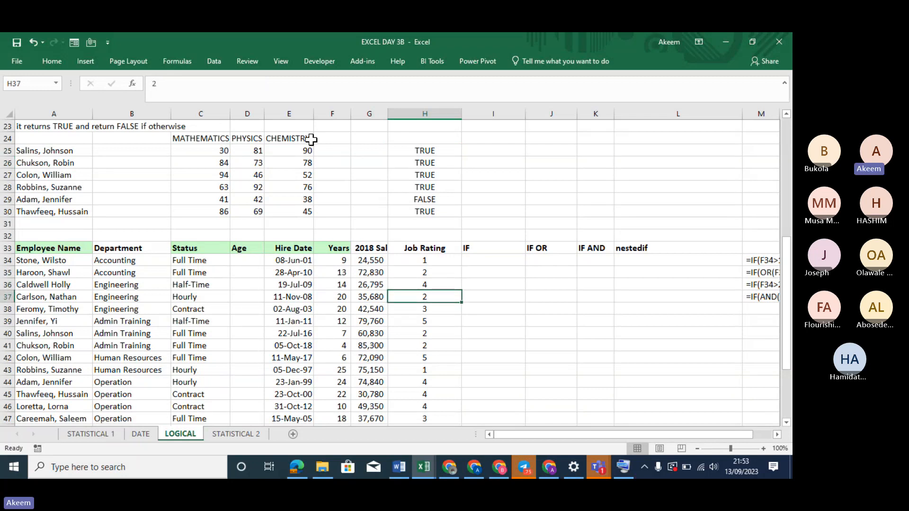
{"action": "key", "text": "Down"}
{"action": "key", "text": "Down"}
{"action": "key", "text": "Down"}
{"action": "key", "text": "Down"}
{"action": "key", "text": "Down"}
{"action": "key", "text": "Down"}
{"action": "key", "text": "Down"}
{"action": "key", "text": "Down"}
{"action": "key", "text": "Down"}
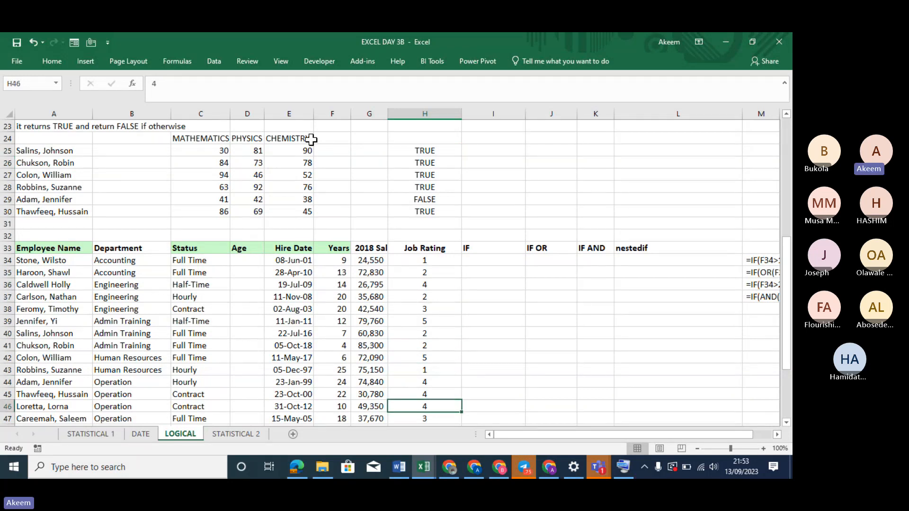
{"action": "key", "text": "Down"}
{"action": "key", "text": "Down"}
{"action": "key", "text": "Down"}
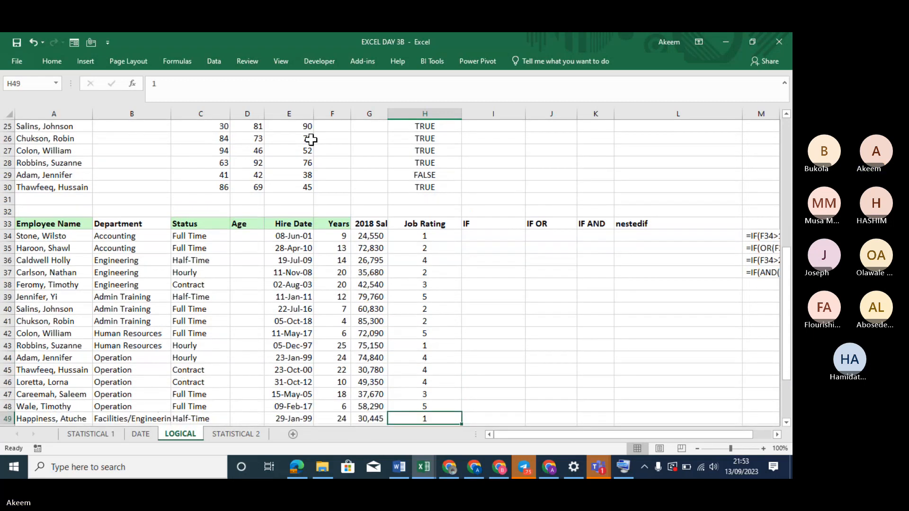
Step: Zoom the sheet to 110% and look through the employee table from the Employee Name column to the IF column
{"action": "left_click", "coordinate": [764, 448]}
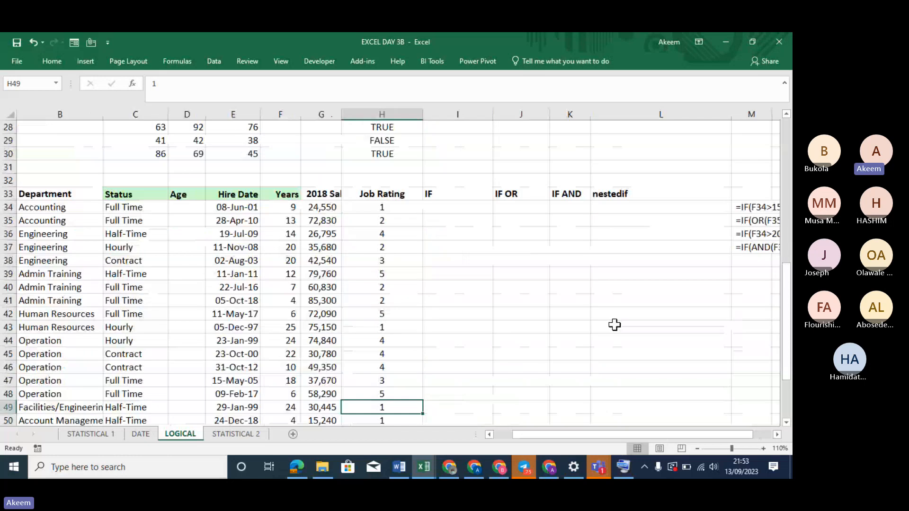
{"action": "left_click", "coordinate": [466, 207]}
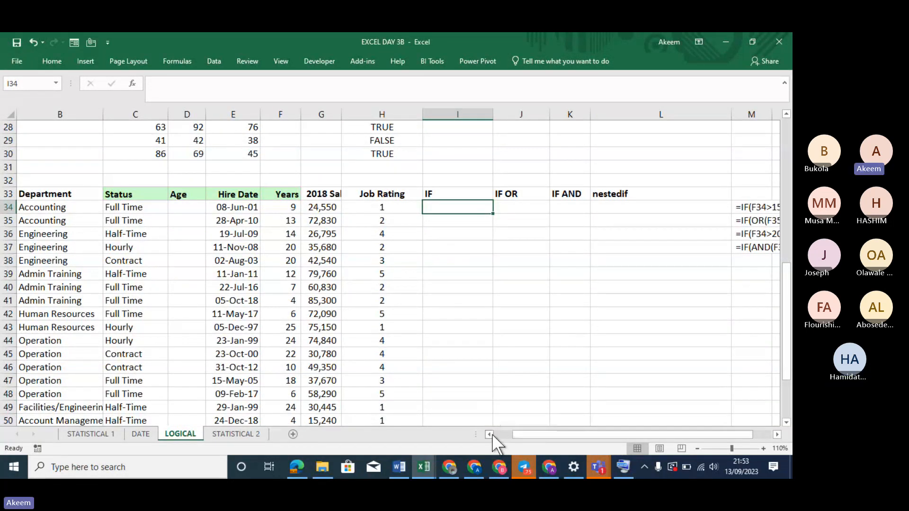
{"action": "left_click_drag", "start_coordinate": [519, 436], "coordinate": [502, 436]}
{"action": "key", "text": "Down"}
{"action": "key", "text": "Down"}
{"action": "key", "text": "Down"}
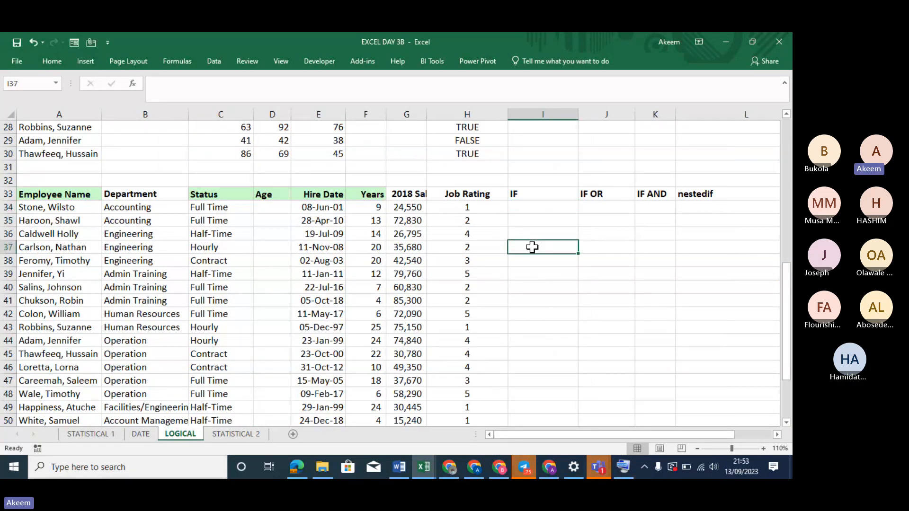
{"action": "key", "text": "Up"}
{"action": "key", "text": "Down"}
{"action": "key", "text": "Down"}
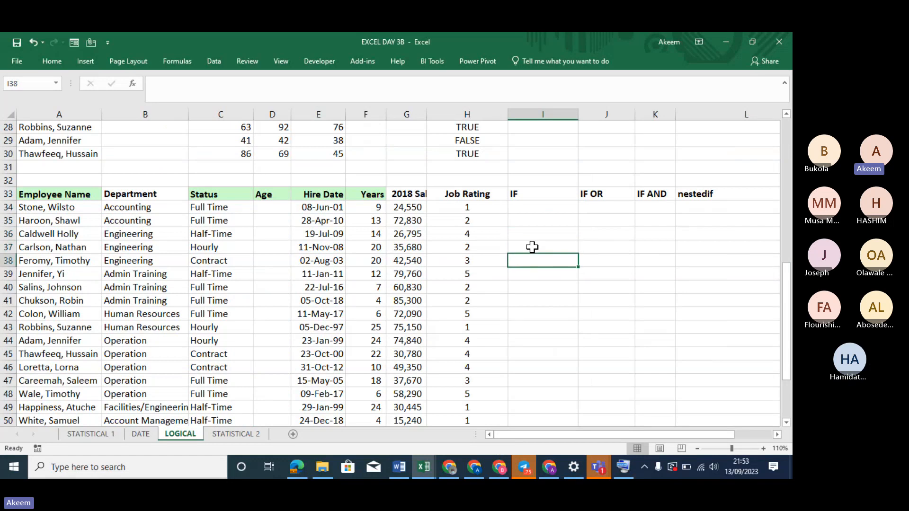
{"action": "key", "text": "Down"}
{"action": "key", "text": "Down"}
{"action": "key", "text": "Down"}
{"action": "key", "text": "Down"}
{"action": "key", "text": "Down"}
{"action": "key", "text": "Down"}
{"action": "key", "text": "Down"}
{"action": "key", "text": "Down"}
{"action": "key", "text": "Down"}
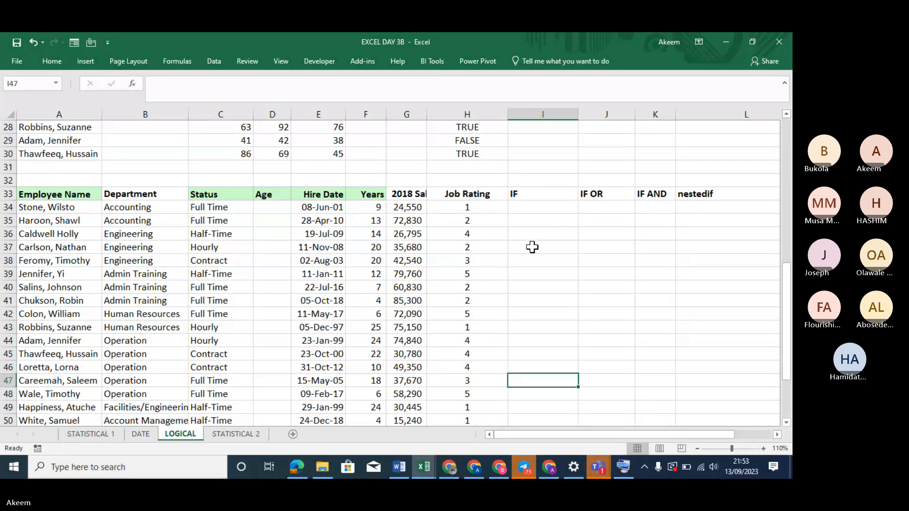
{"action": "key", "text": "Down"}
{"action": "key", "text": "Down"}
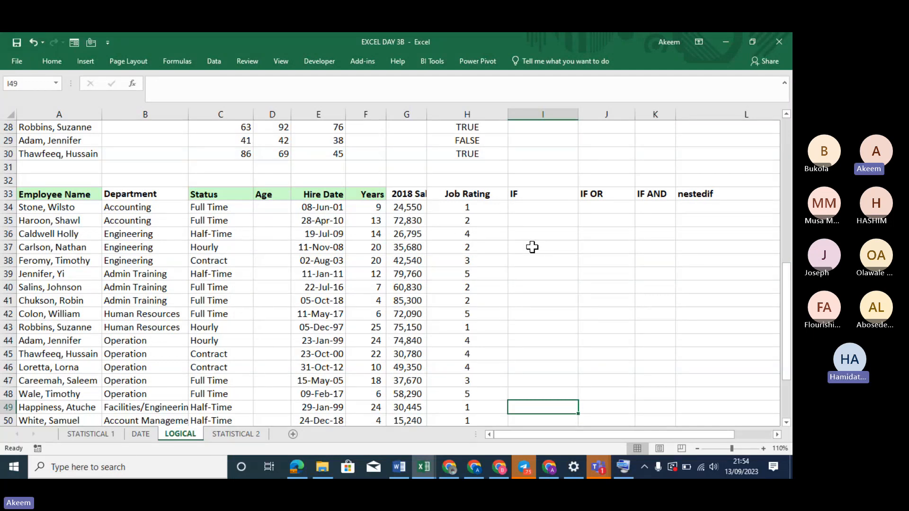
Step: Enter the condition note "STAUTUS -FULL TIME" in I30, above the employee table's IF column
{"action": "left_click", "coordinate": [540, 154]}
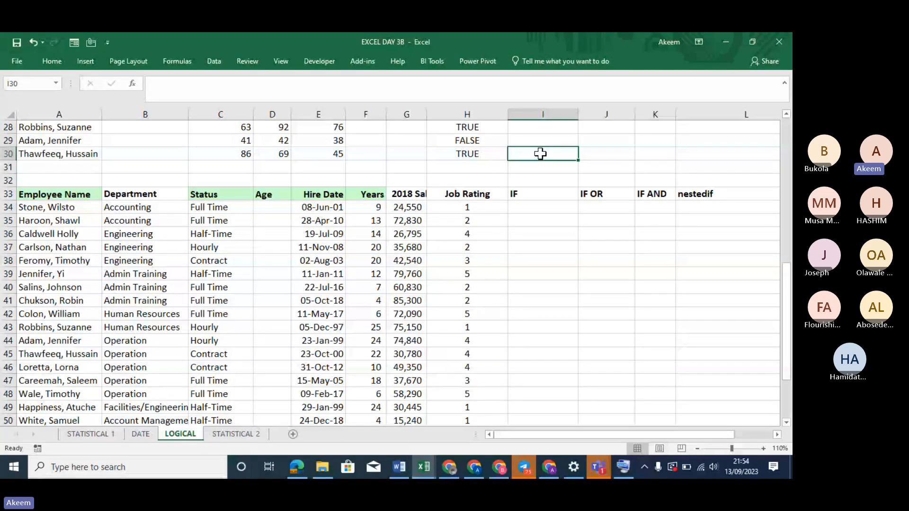
{"action": "left_click", "coordinate": [531, 205]}
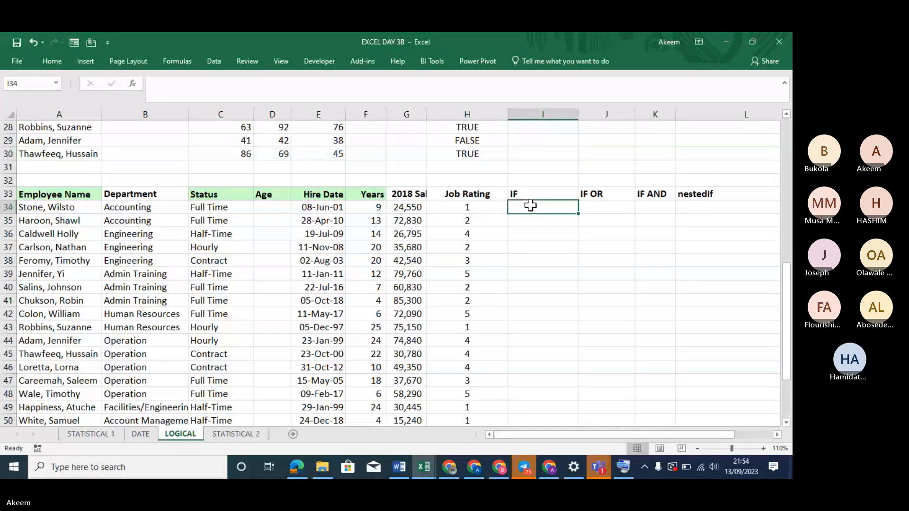
{"action": "left_click", "coordinate": [542, 154]}
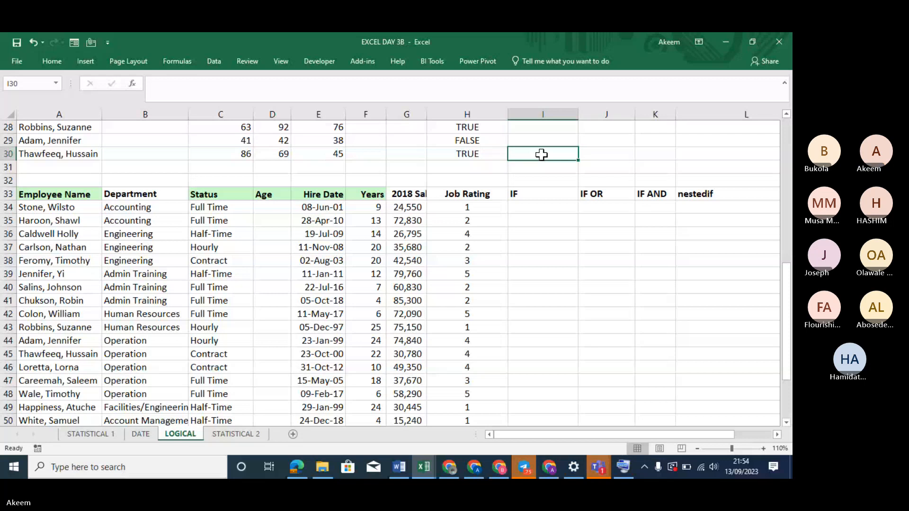
{"action": "type", "text": "STAUT"}
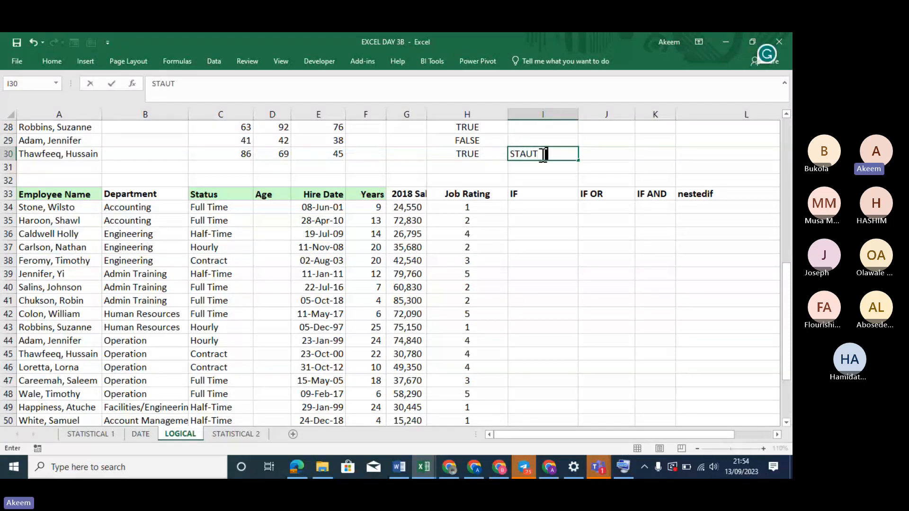
{"action": "type", "text": "US -F"}
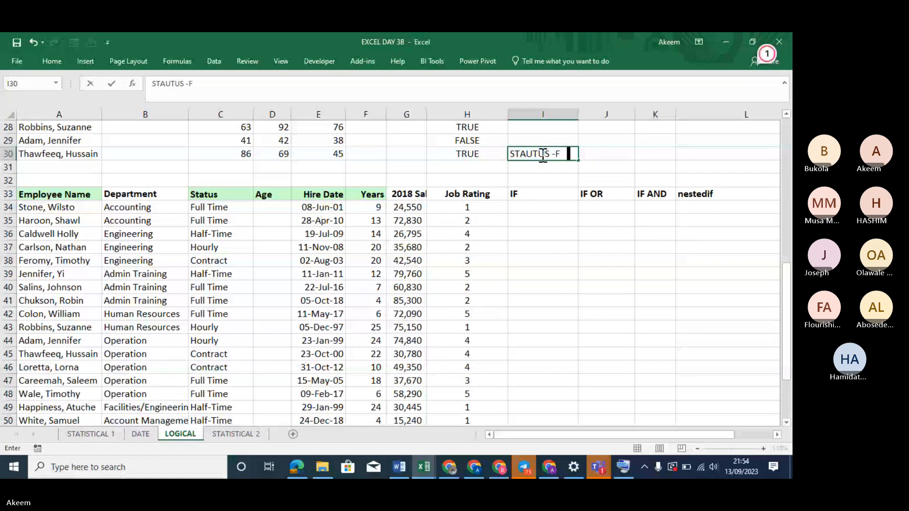
{"action": "type", "text": "ULL TIME"}
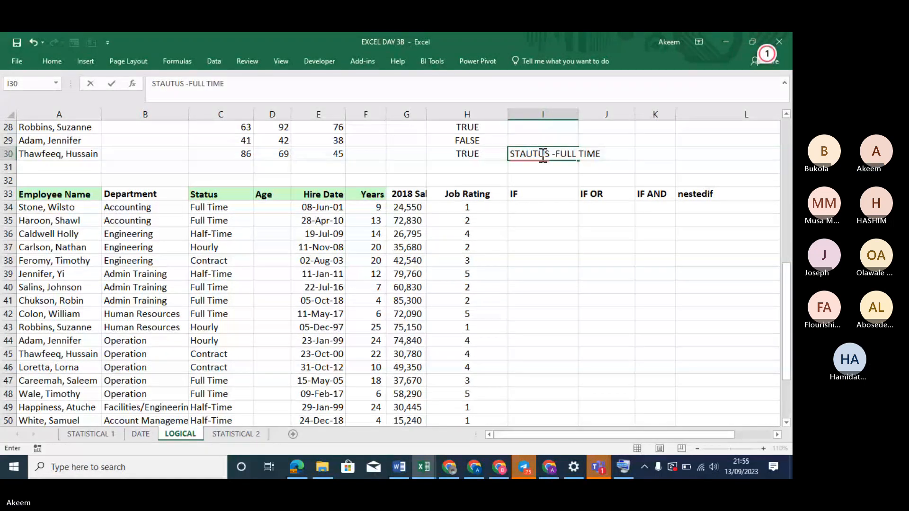
Step: Enter 10% in I31 and NOTHING in I32 as the two outcomes of the condition
{"action": "left_click", "coordinate": [542, 168]}
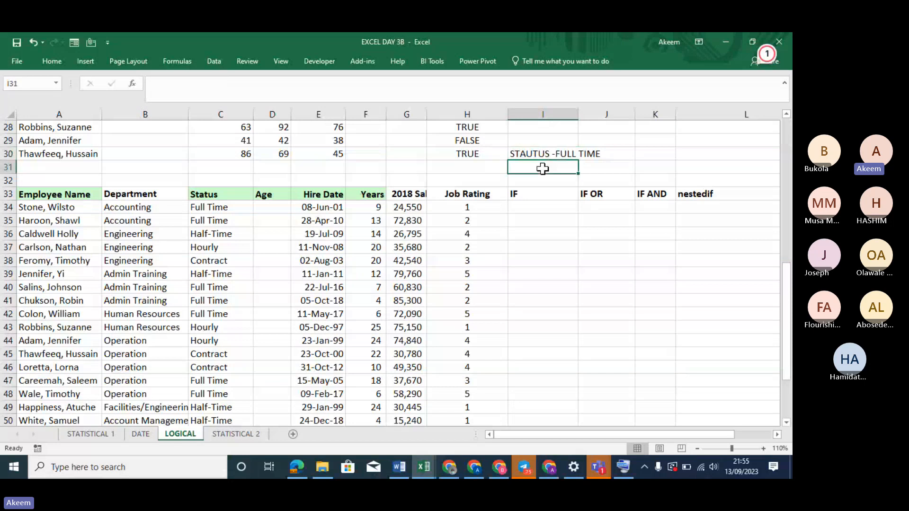
{"action": "type", "text": "10"}
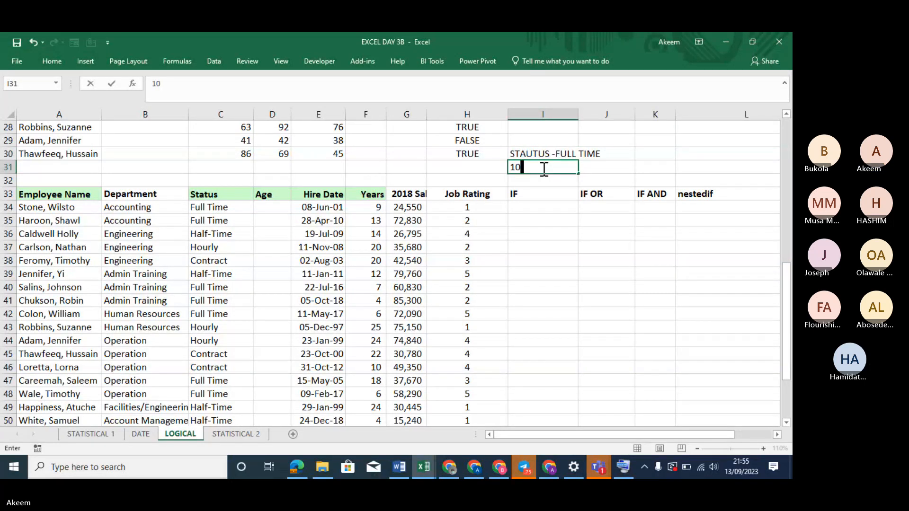
{"action": "type", "text": "%"}
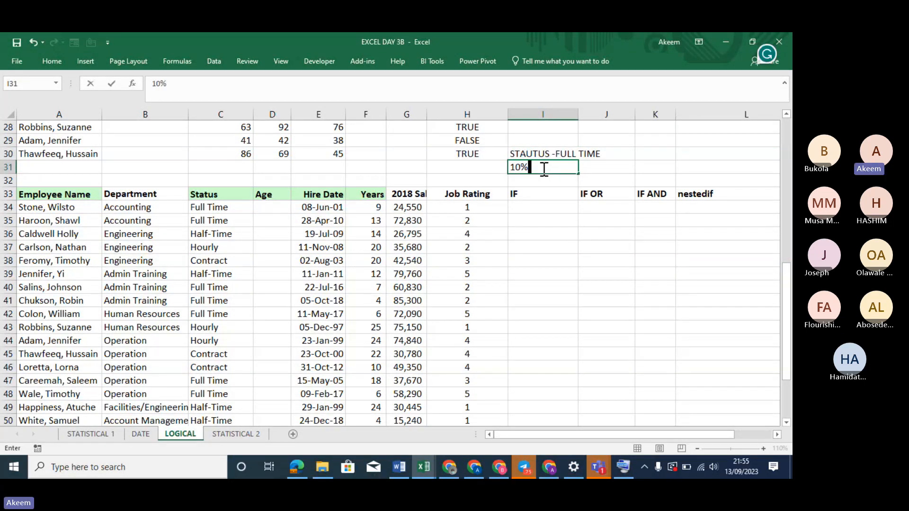
{"action": "left_click", "coordinate": [544, 179]}
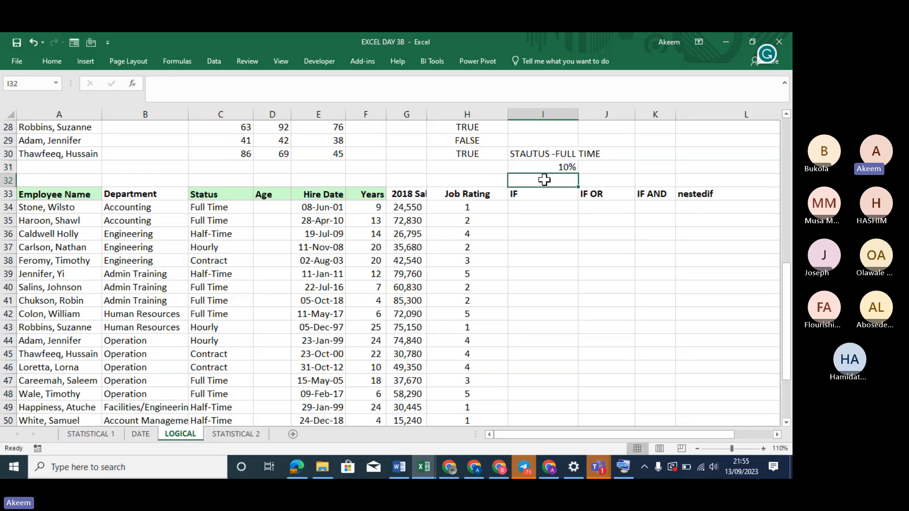
{"action": "type", "text": "NOTH"}
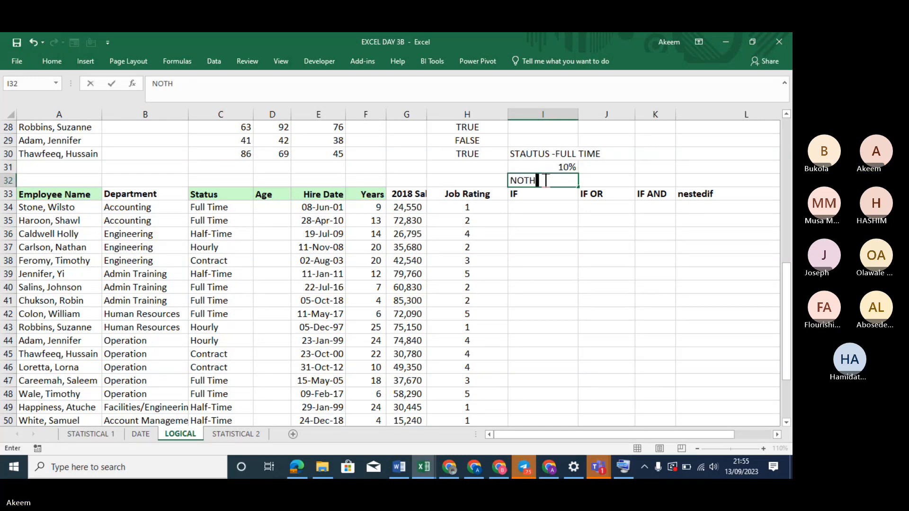
{"action": "type", "text": "IN"}
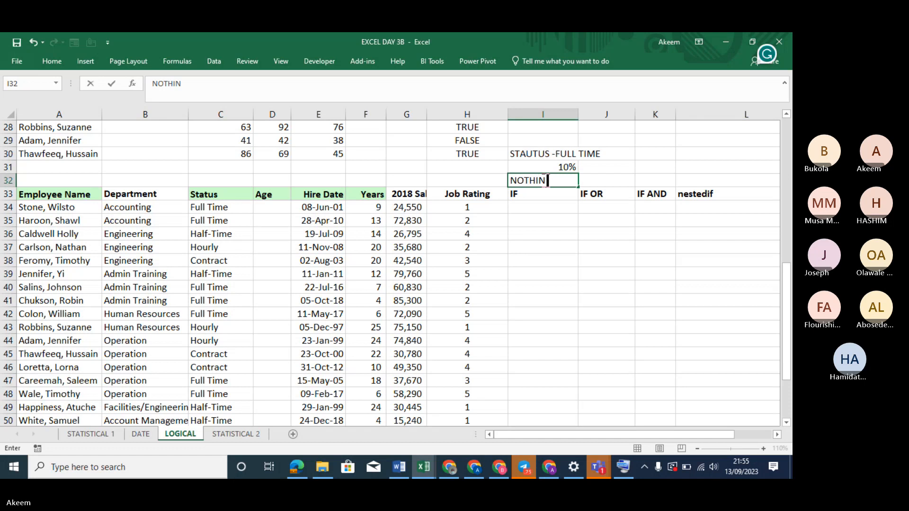
{"action": "type", "text": "G"}
{"action": "left_click", "coordinate": [553, 227]}
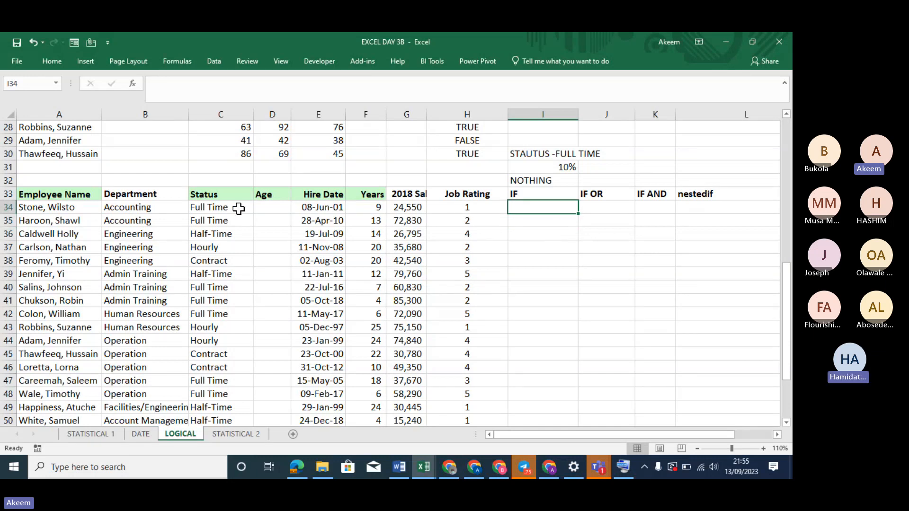
Step: Compare the Status entries in C34:C38 with the 10% outcome in I31
{"action": "left_click_drag", "start_coordinate": [223, 196], "coordinate": [226, 233]}
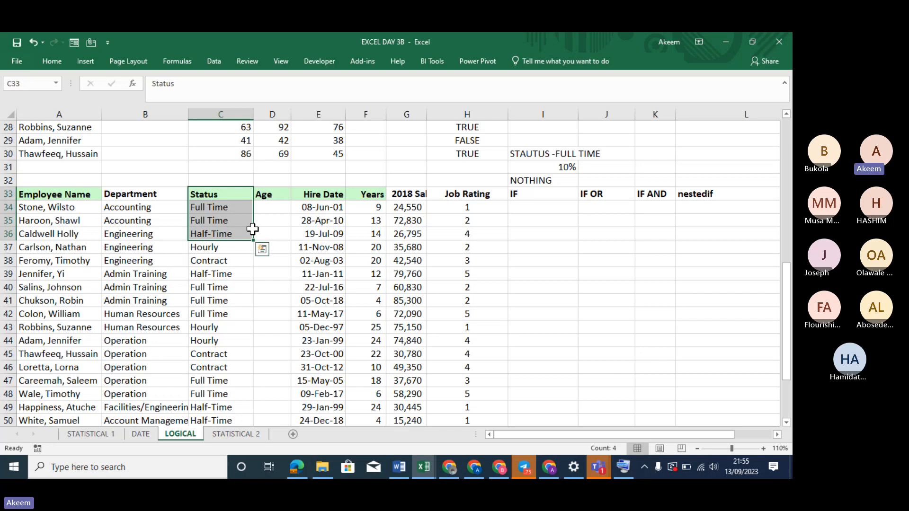
{"action": "left_click", "coordinate": [553, 166]}
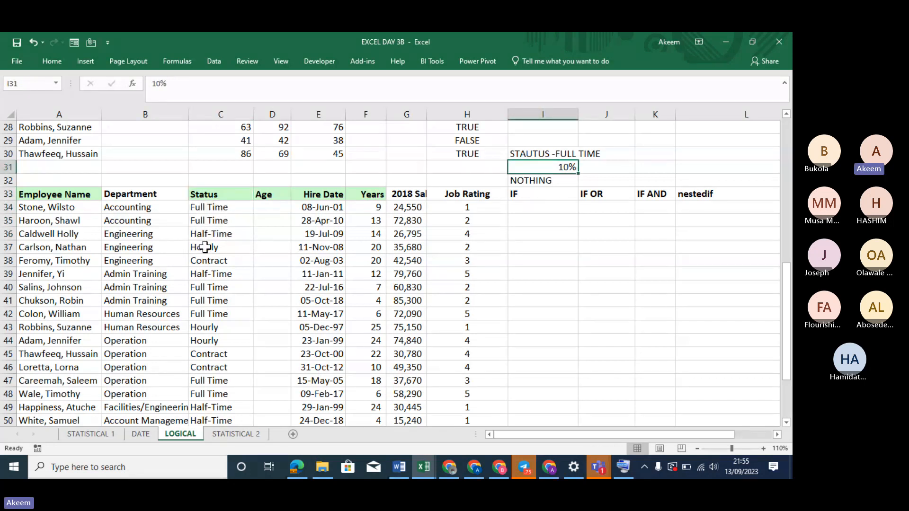
{"action": "left_click_drag", "start_coordinate": [206, 247], "coordinate": [210, 258]}
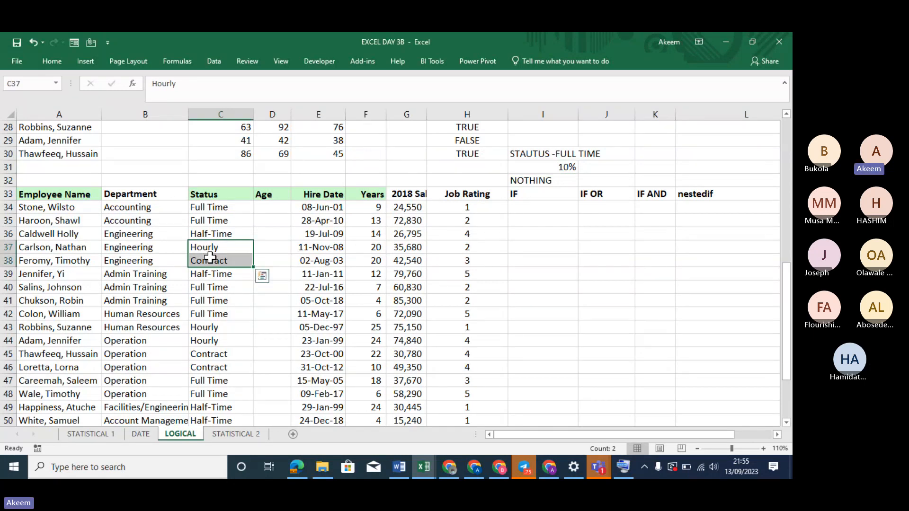
Step: Begin an IF formula in I34 with the logical test C34="Full Time"
{"action": "left_click", "coordinate": [539, 203]}
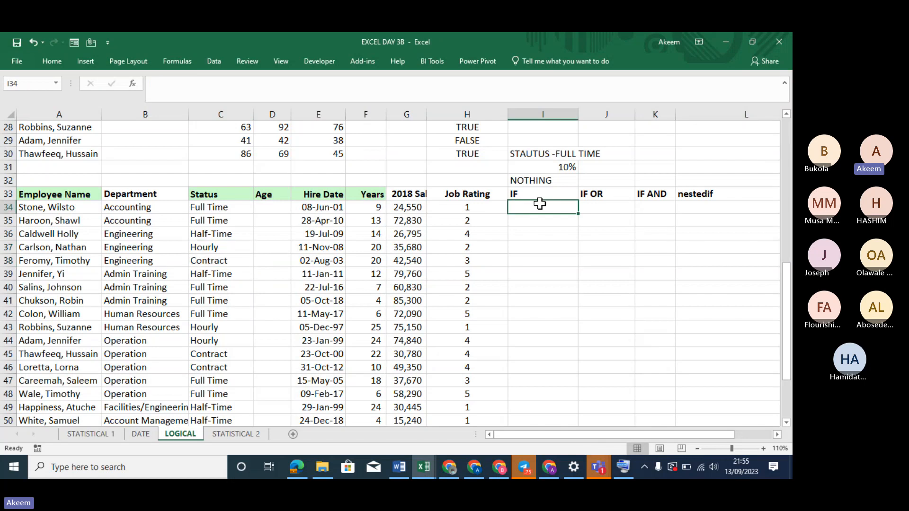
{"action": "type", "text": "="}
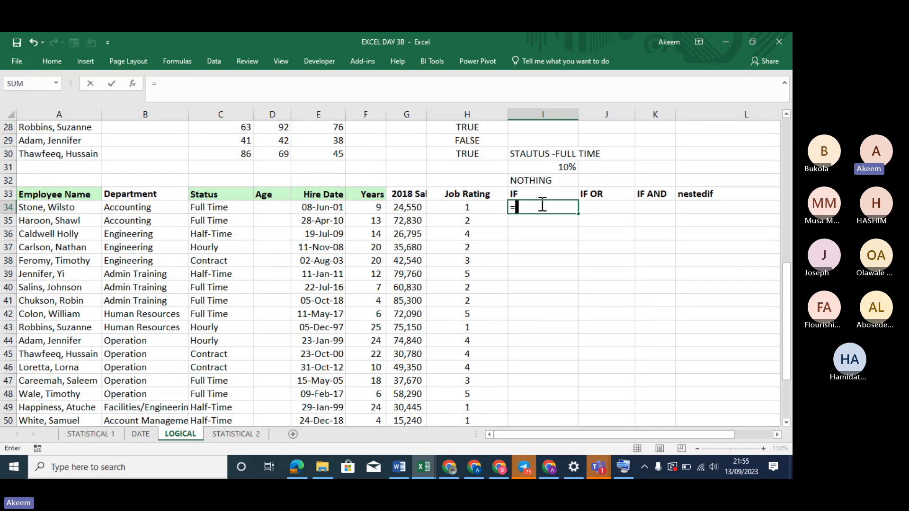
{"action": "type", "text": "IF("}
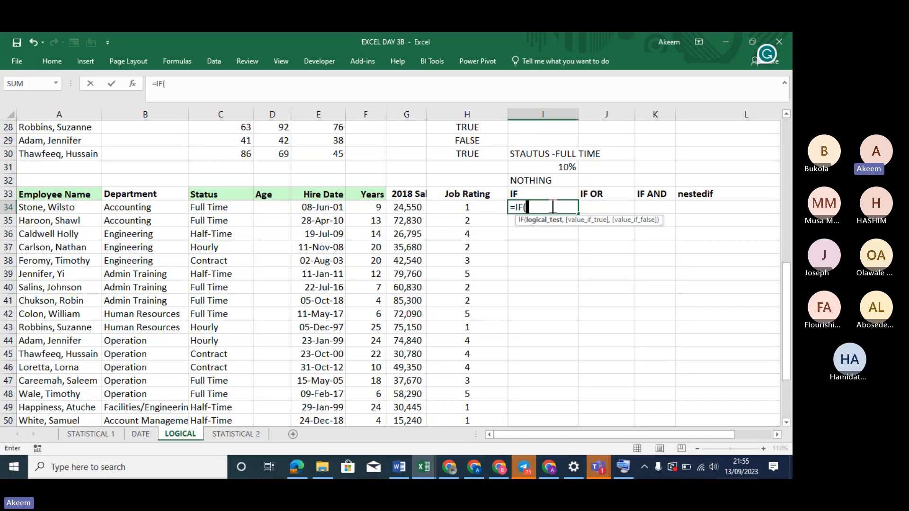
{"action": "left_click", "coordinate": [220, 208]}
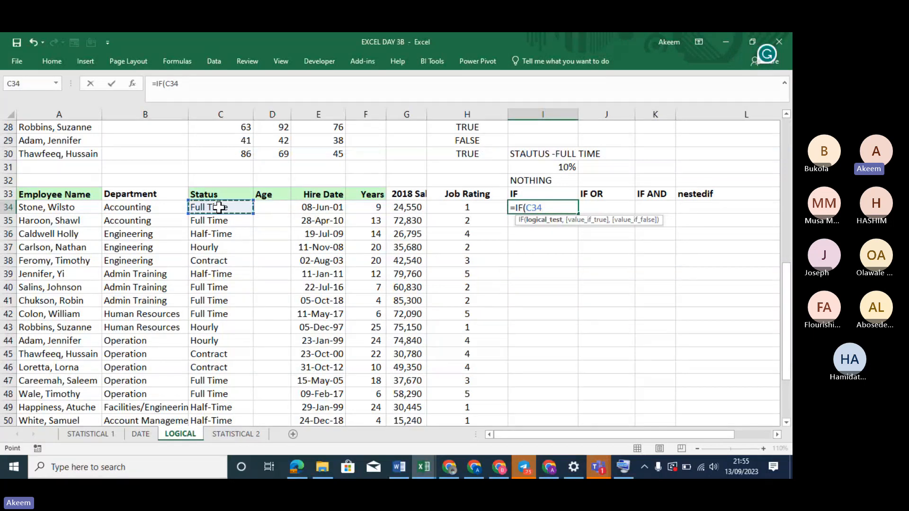
{"action": "type", "text": "="}
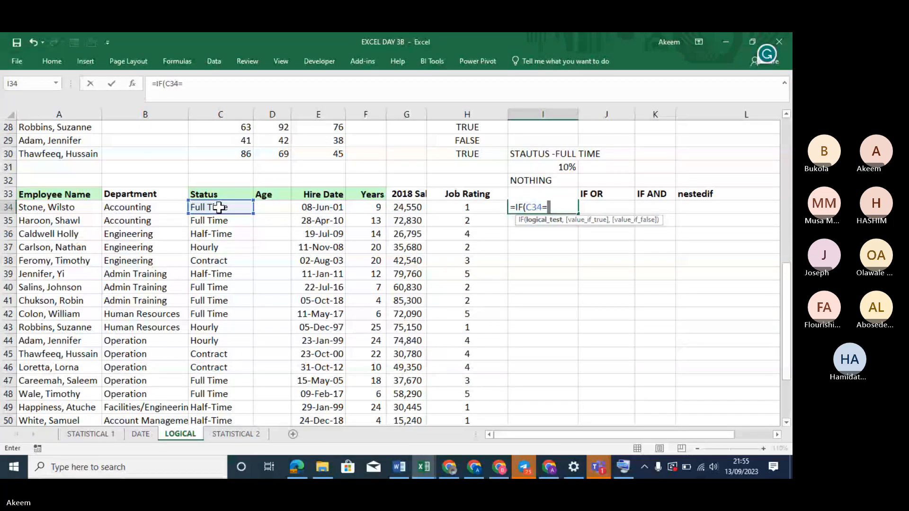
{"action": "type", "text": "\""}
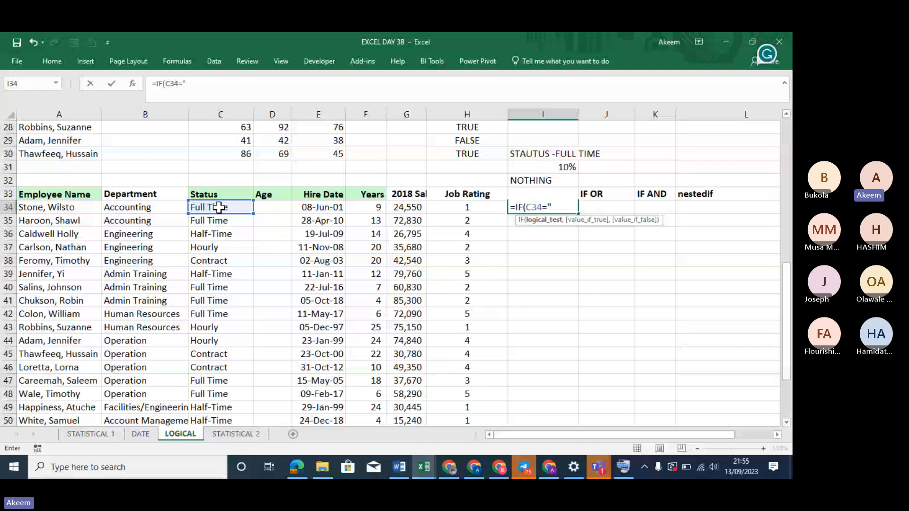
{"action": "type", "text": "fULL"}
{"action": "key", "text": "BackSpace"}
{"action": "key", "text": "BackSpace"}
{"action": "key", "text": "BackSpace"}
{"action": "key", "text": "BackSpace"}
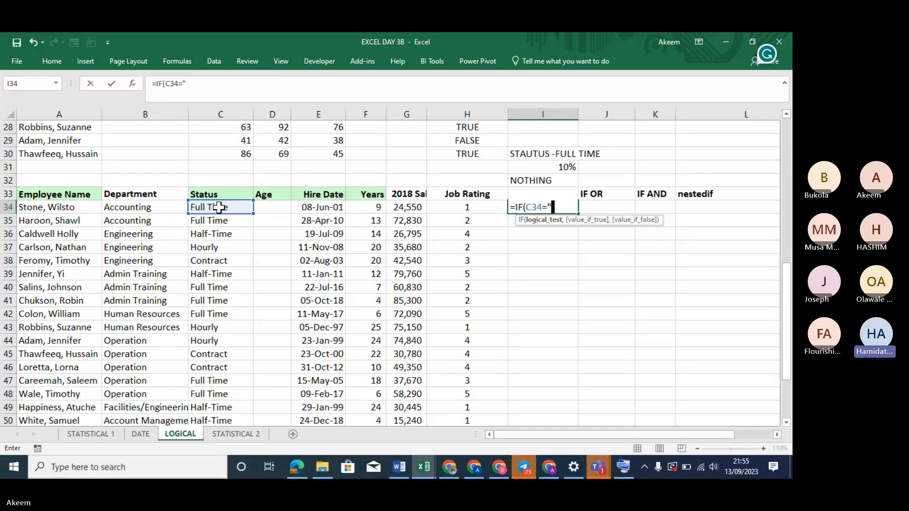
{"action": "type", "text": "Full Time"}
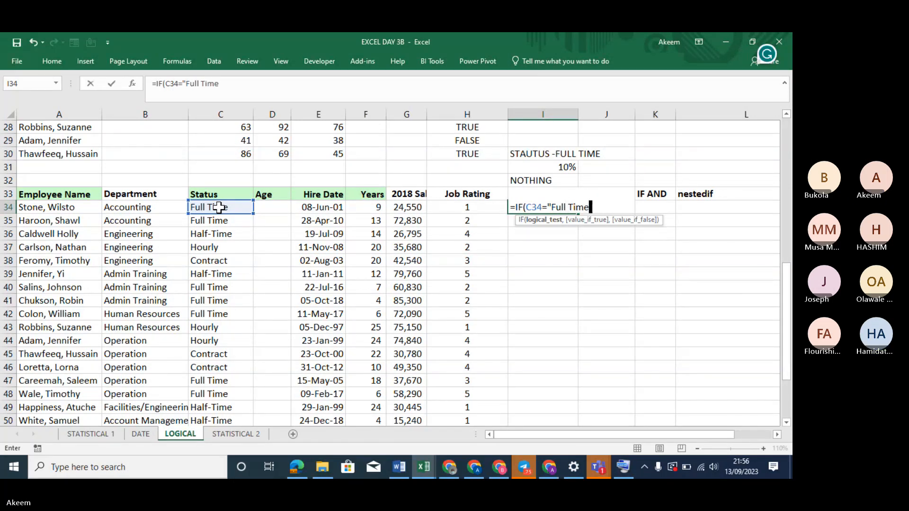
{"action": "type", "text": "\""}
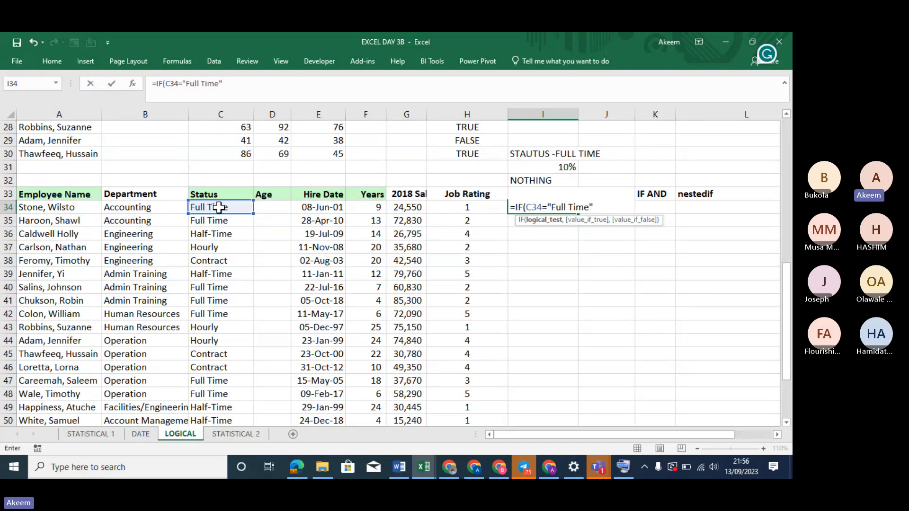
Step: Complete the IF formula in I34 with 10%*G34 as the true value and "" as the false value
{"action": "type", "text": "m"}
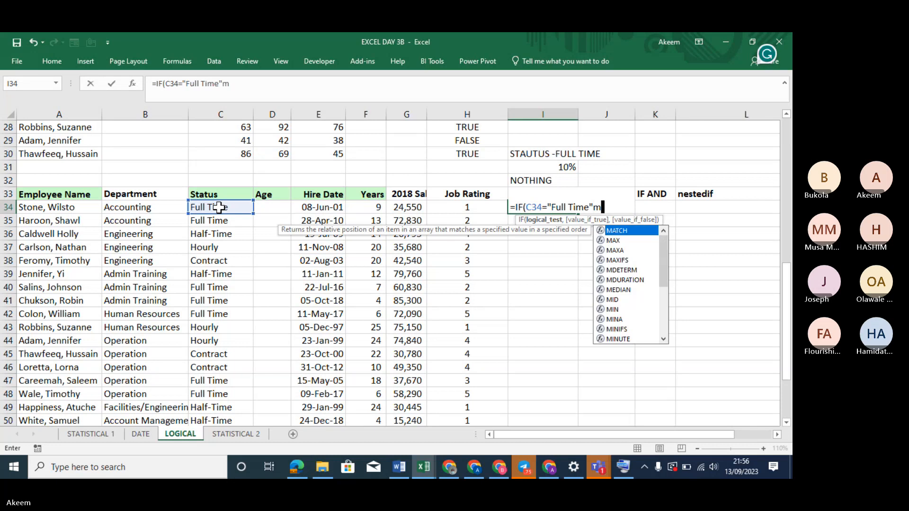
{"action": "key", "text": "BackSpace"}
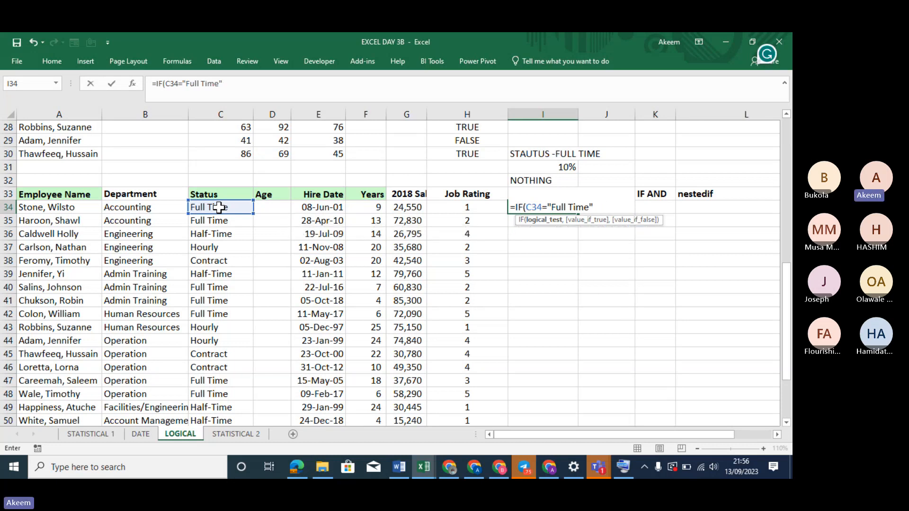
{"action": "type", "text": ","}
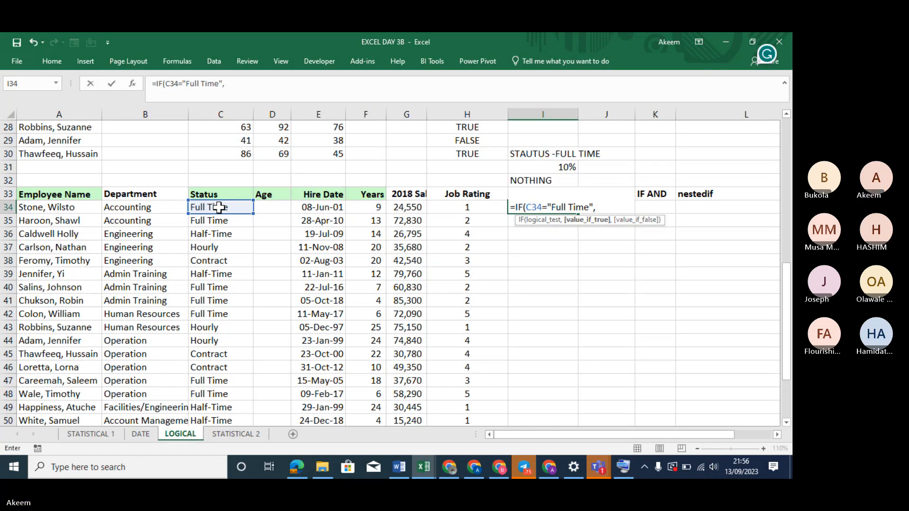
{"action": "type", "text": "10%"}
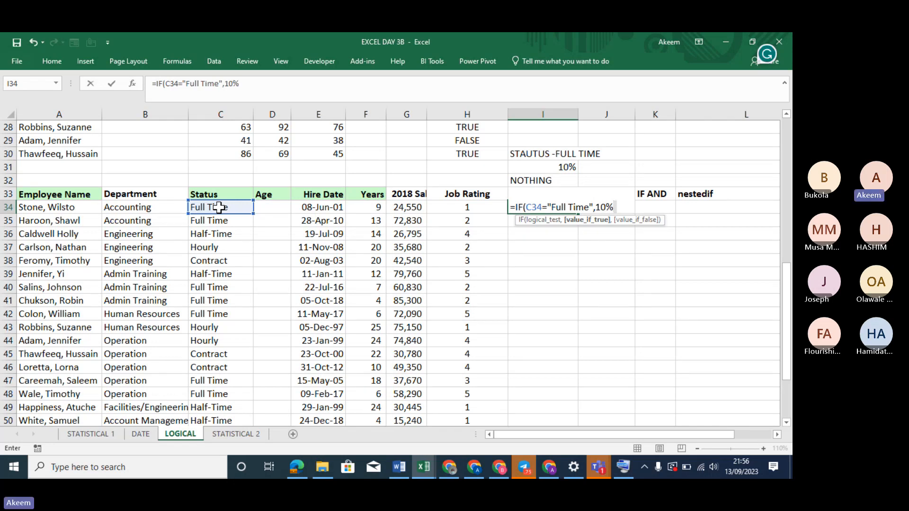
{"action": "type", "text": "*"}
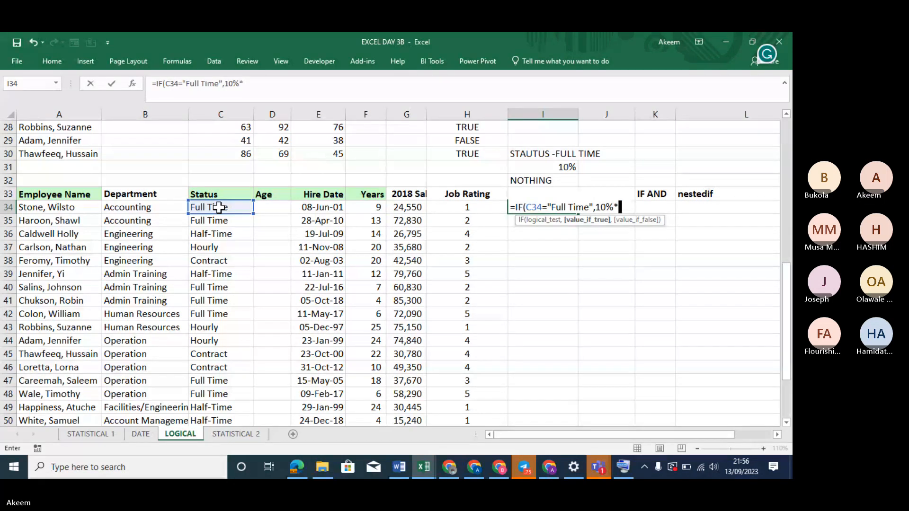
{"action": "left_click", "coordinate": [404, 208]}
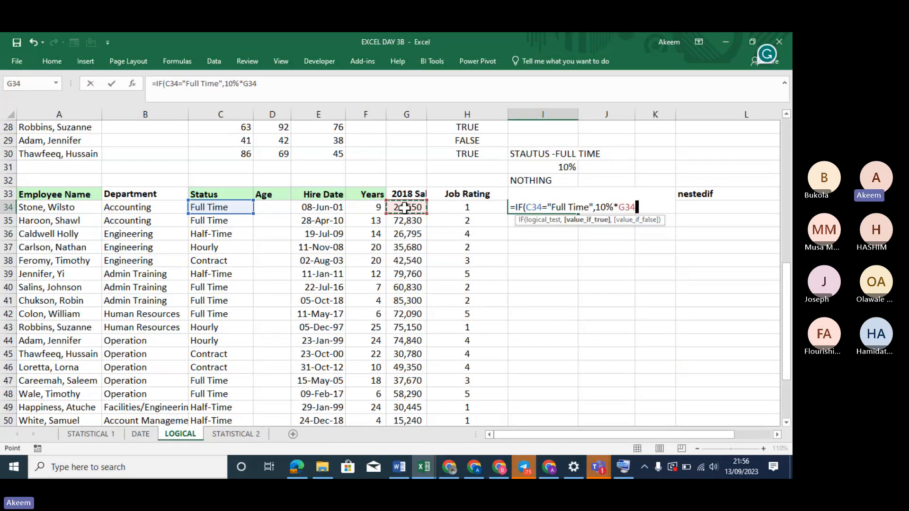
{"action": "type", "text": ","}
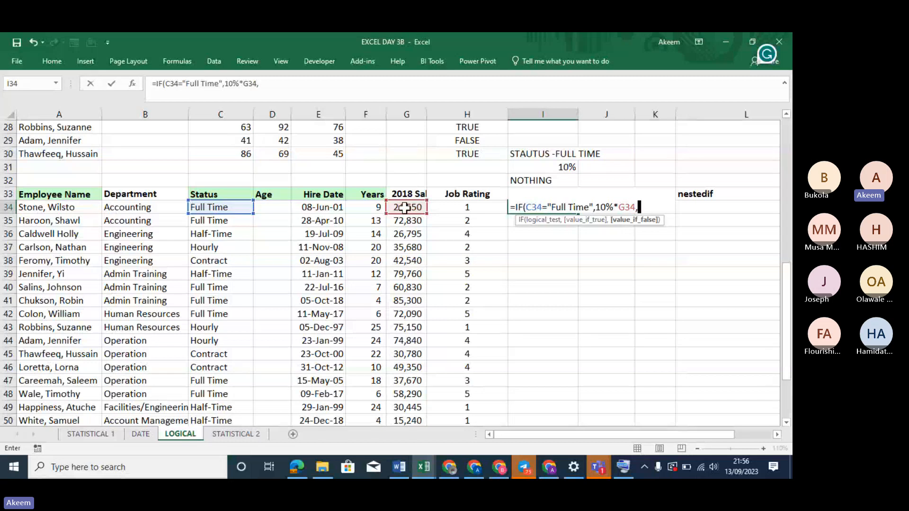
{"action": "type", "text": "\" \""}
{"action": "type", "text": ")"}
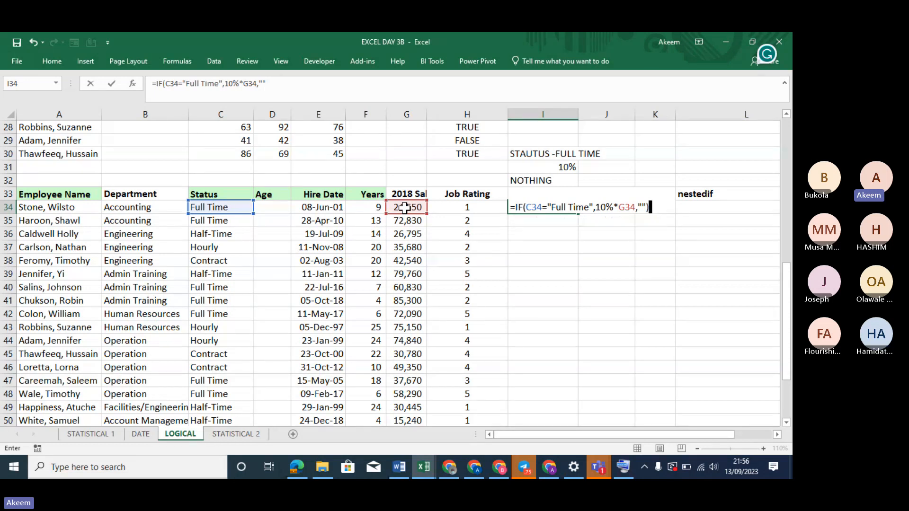
{"action": "key", "text": "Return"}
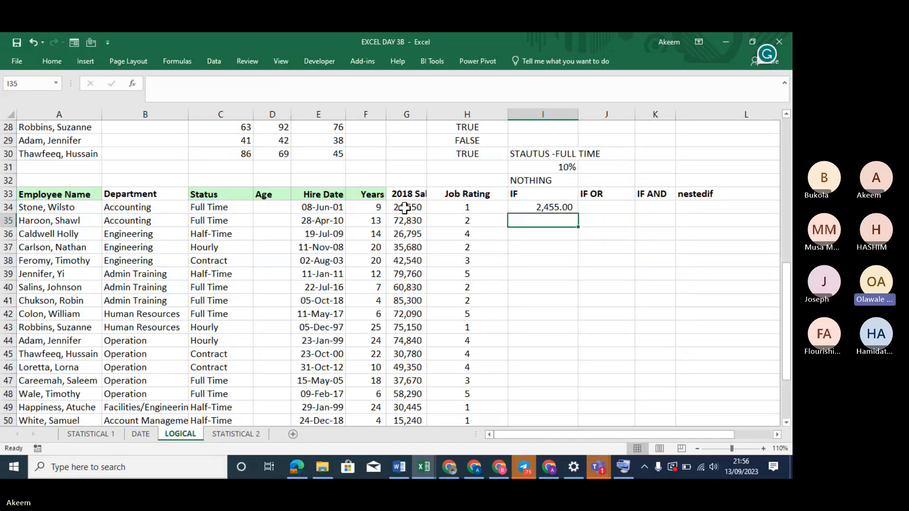
{"action": "left_click", "coordinate": [564, 204]}
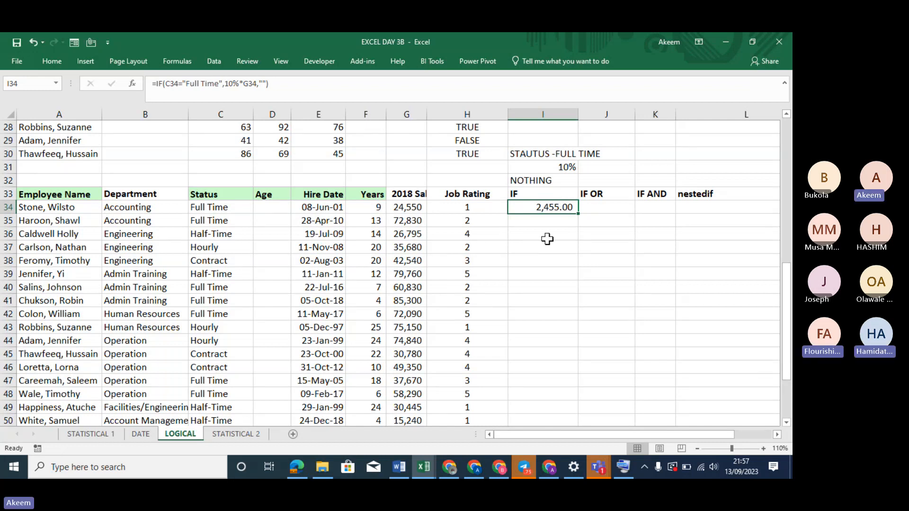
{"action": "key", "text": "Down"}
{"action": "key", "text": "Down"}
{"action": "key", "text": "Down"}
{"action": "key", "text": "Down"}
{"action": "key", "text": "Down"}
{"action": "key", "text": "Down"}
{"action": "key", "text": "Up"}
{"action": "key", "text": "Up"}
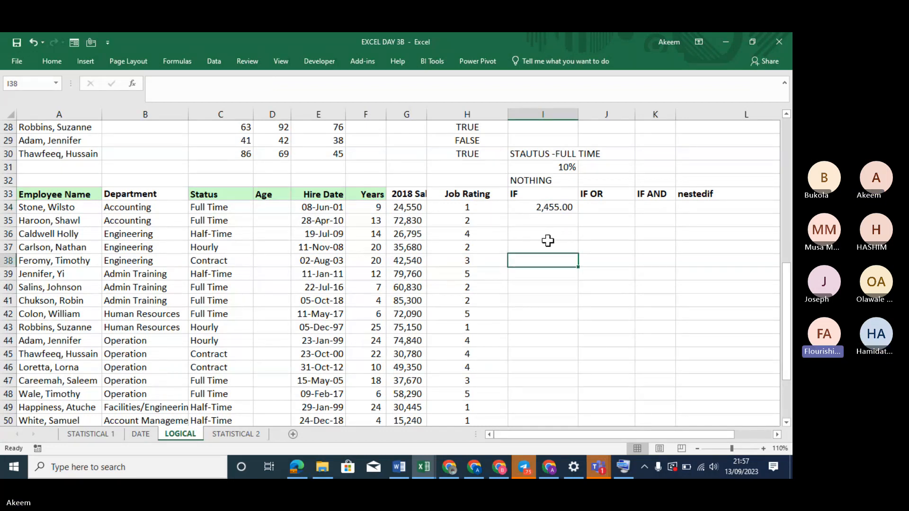
{"action": "key", "text": "Up"}
{"action": "key", "text": "Up"}
{"action": "key", "text": "Up"}
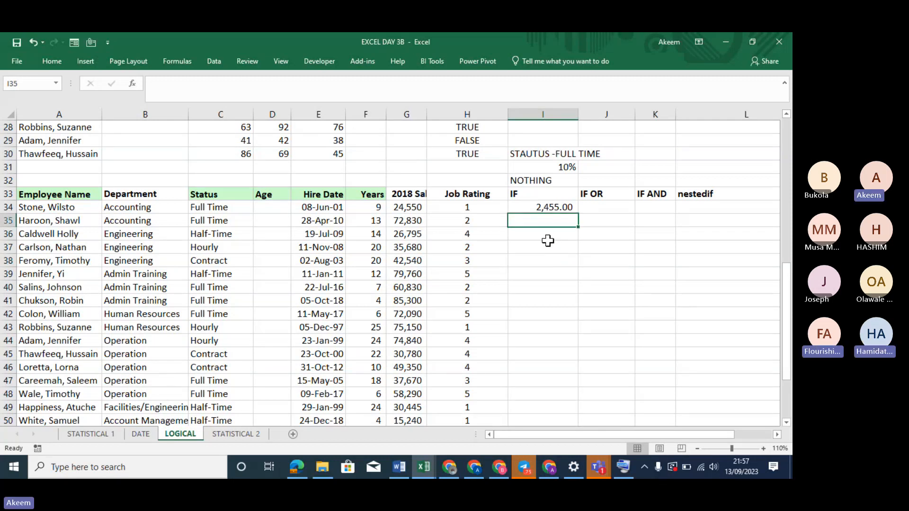
{"action": "key", "text": "Down"}
{"action": "key", "text": "Down"}
{"action": "key", "text": "Down"}
{"action": "key", "text": "Down"}
{"action": "key", "text": "Down"}
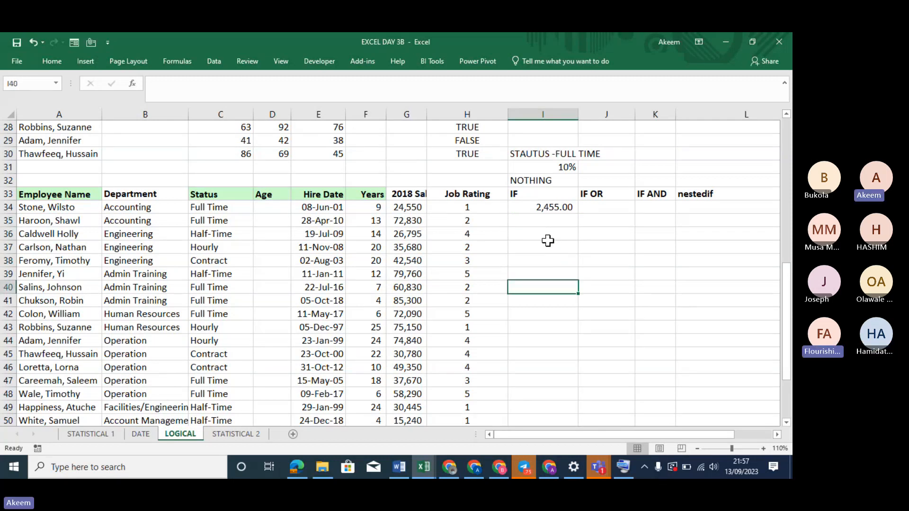
{"action": "key", "text": "Up"}
{"action": "key", "text": "Up"}
{"action": "key", "text": "Up"}
{"action": "key", "text": "Up"}
{"action": "key", "text": "Up"}
{"action": "key", "text": "Up"}
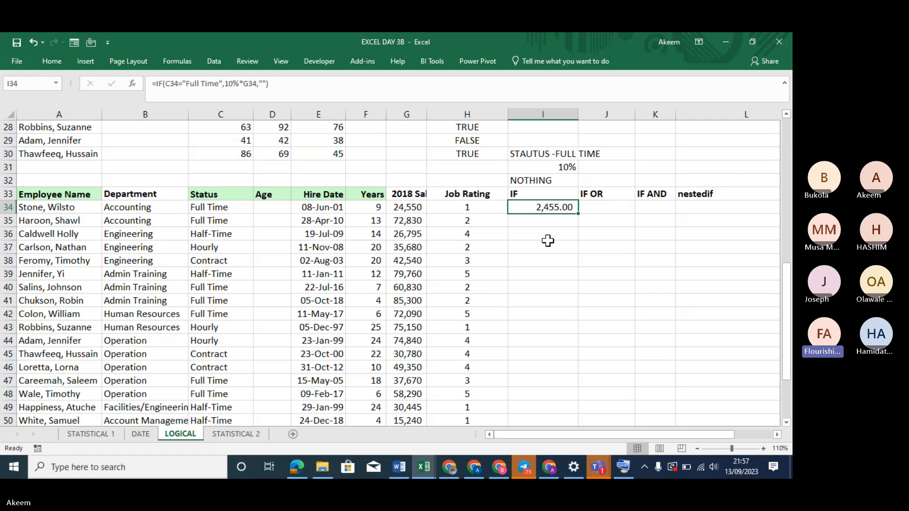
{"action": "key", "text": "Down"}
{"action": "key", "text": "Down"}
{"action": "key", "text": "Down"}
{"action": "key", "text": "Down"}
{"action": "key", "text": "Down"}
{"action": "key", "text": "Down"}
{"action": "key", "text": "Down"}
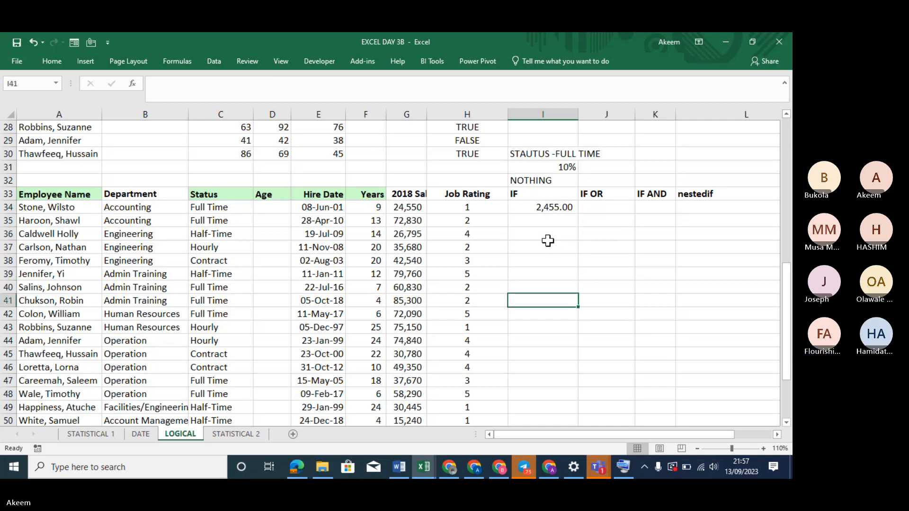
{"action": "key", "text": "Up"}
{"action": "key", "text": "Up"}
{"action": "key", "text": "Up"}
{"action": "key", "text": "Up"}
{"action": "key", "text": "Up"}
{"action": "key", "text": "Up"}
{"action": "key", "text": "Up"}
{"action": "key", "text": "Up"}
{"action": "key", "text": "Up"}
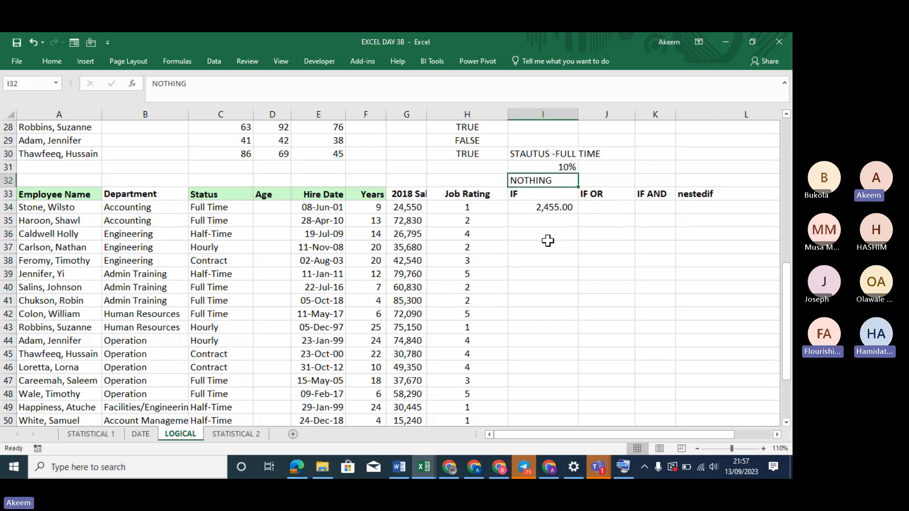
{"action": "key", "text": "Down"}
{"action": "key", "text": "Down"}
{"action": "key", "text": "Down"}
{"action": "key", "text": "Down"}
{"action": "key", "text": "Down"}
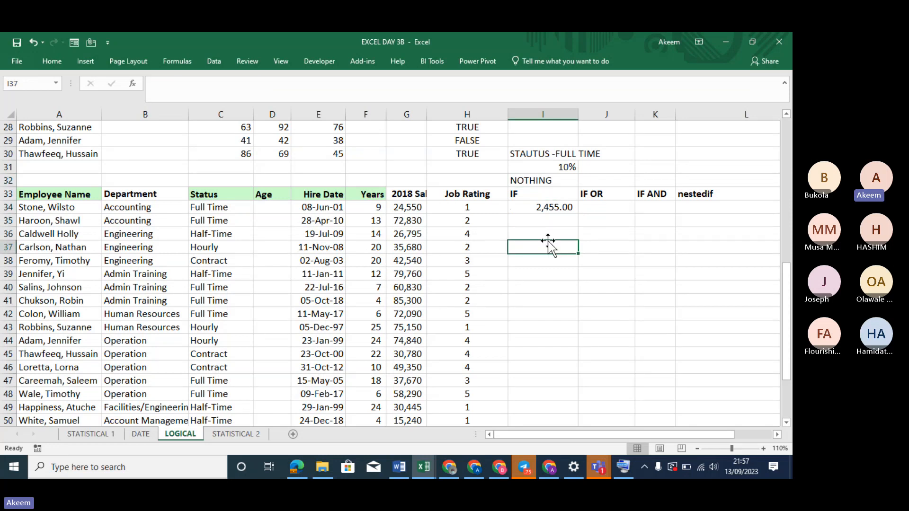
{"action": "key", "text": "Down"}
{"action": "key", "text": "Down"}
{"action": "key", "text": "Down"}
{"action": "key", "text": "Down"}
{"action": "key", "text": "Down"}
{"action": "key", "text": "Up"}
{"action": "key", "text": "Up"}
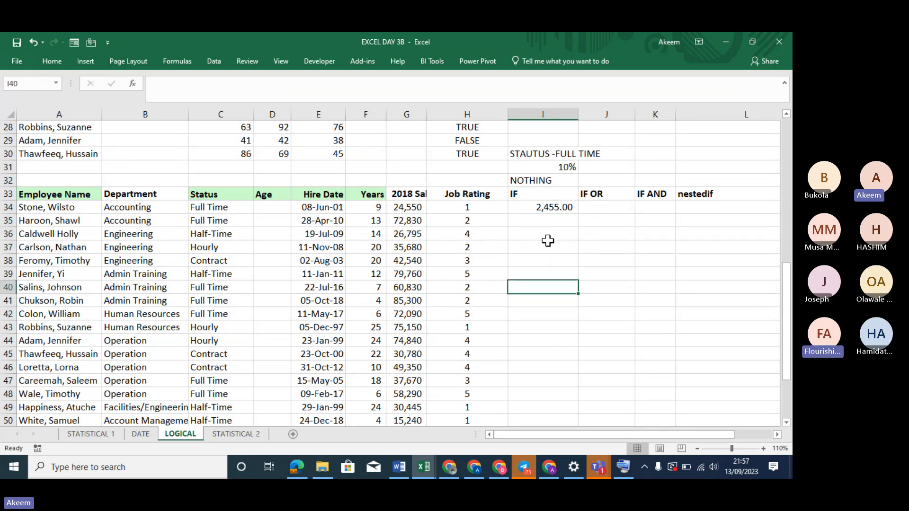
{"action": "key", "text": "Up"}
{"action": "key", "text": "Up"}
{"action": "key", "text": "Right"}
{"action": "key", "text": "Right"}
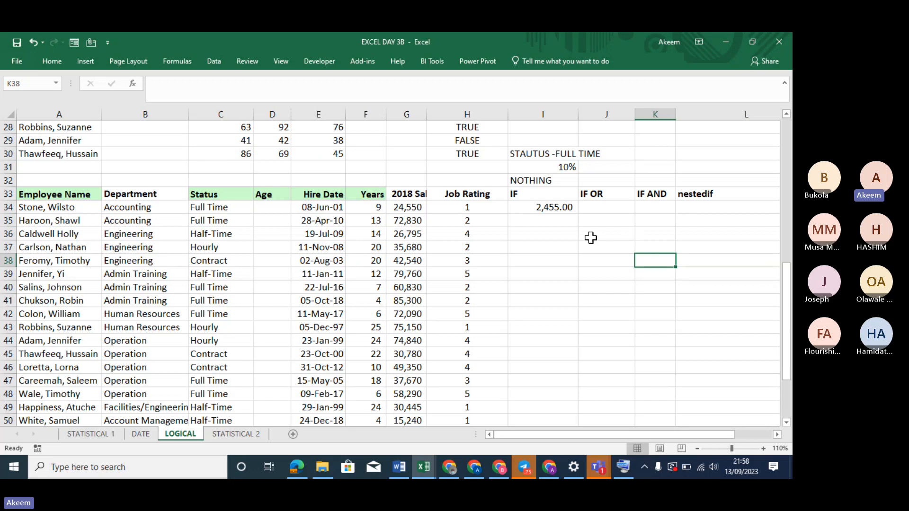
Step: Clear the IF formula from I34, the first cell of the employee table's IF column
{"action": "left_click", "coordinate": [559, 207]}
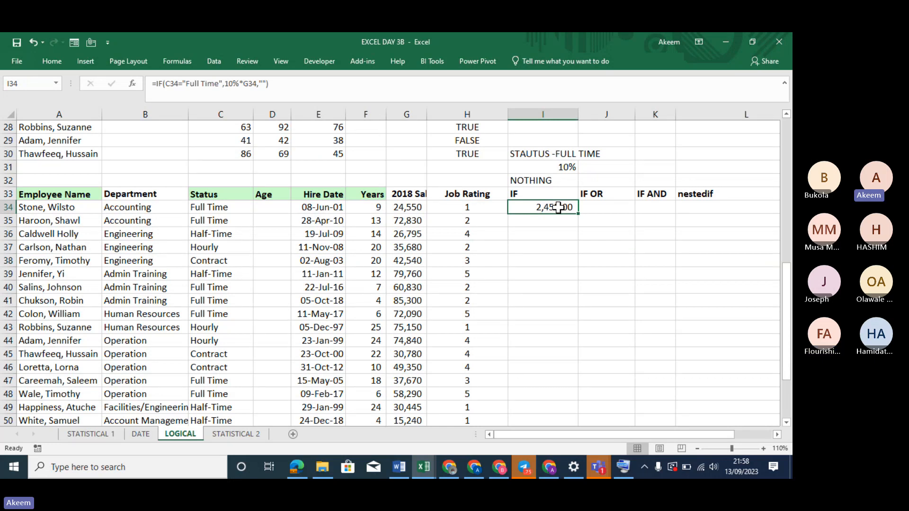
{"action": "key", "text": "BackSpace"}
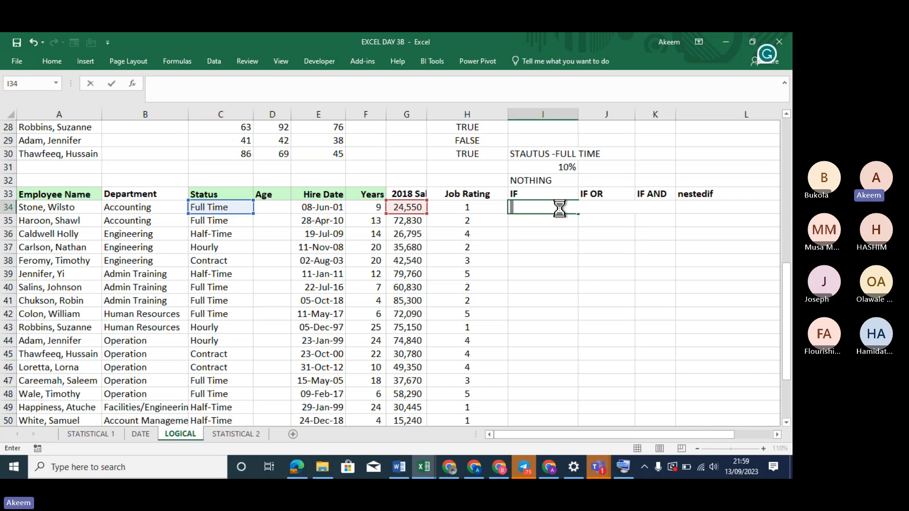
{"action": "key", "text": "Escape"}
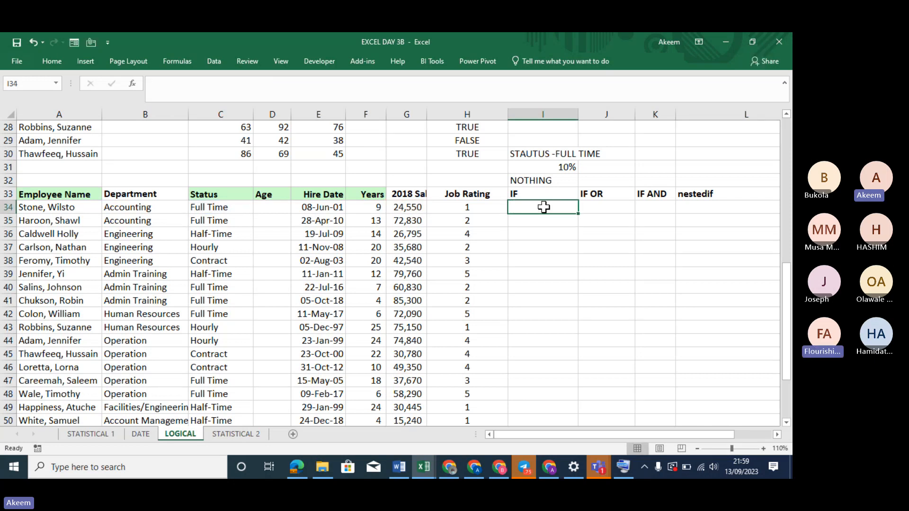
Step: Start an IF formula in I34 that tests whether the status in C34 equals "Full Time"
{"action": "type", "text": "=IF("}
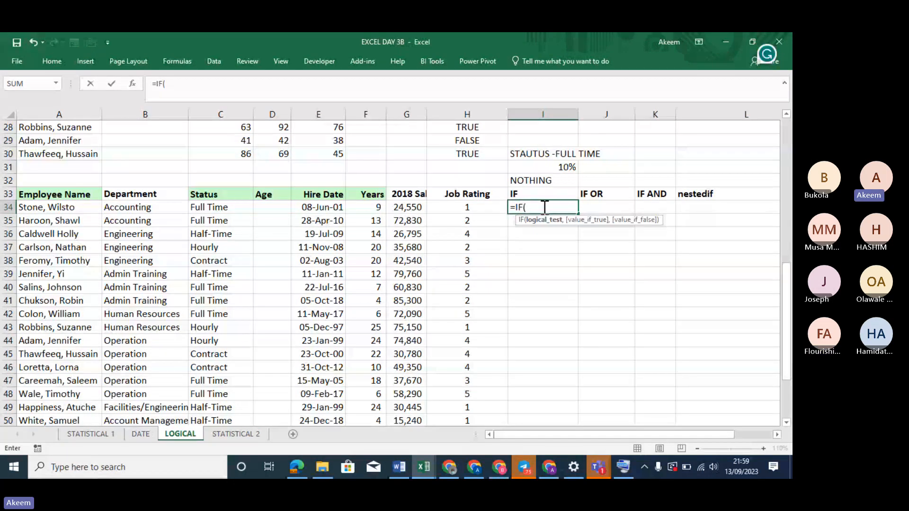
{"action": "left_click", "coordinate": [237, 211]}
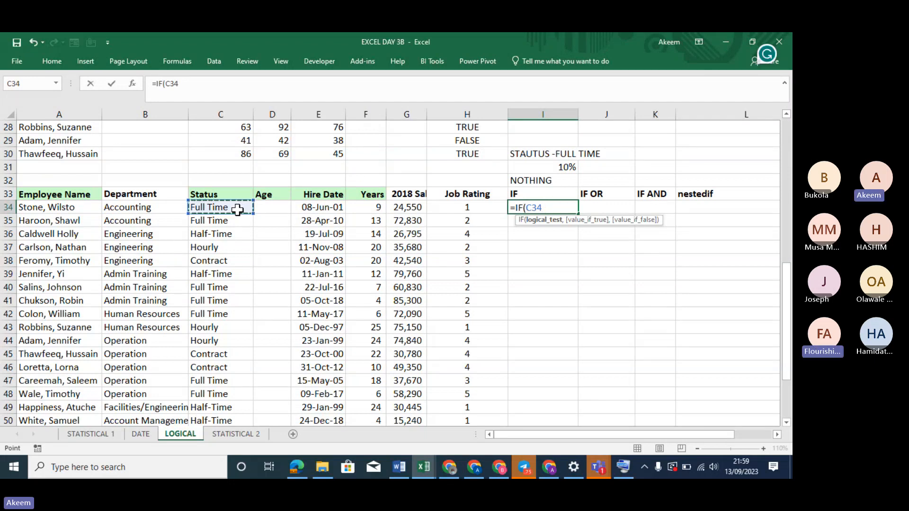
{"action": "type", "text": "="}
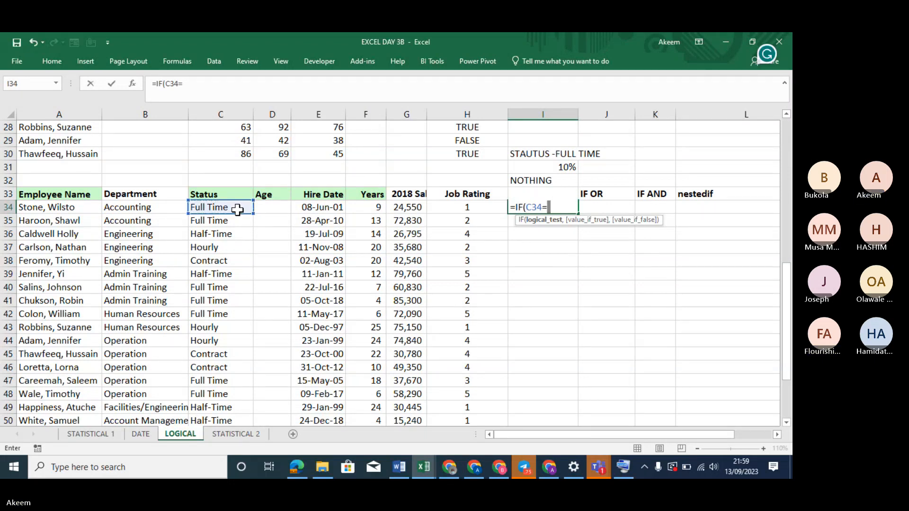
{"action": "type", "text": "\""}
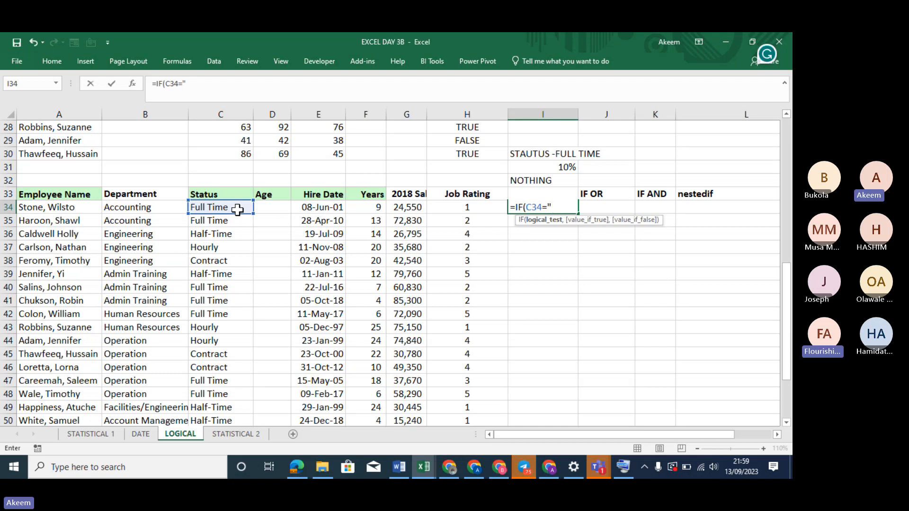
{"action": "type", "text": "F"}
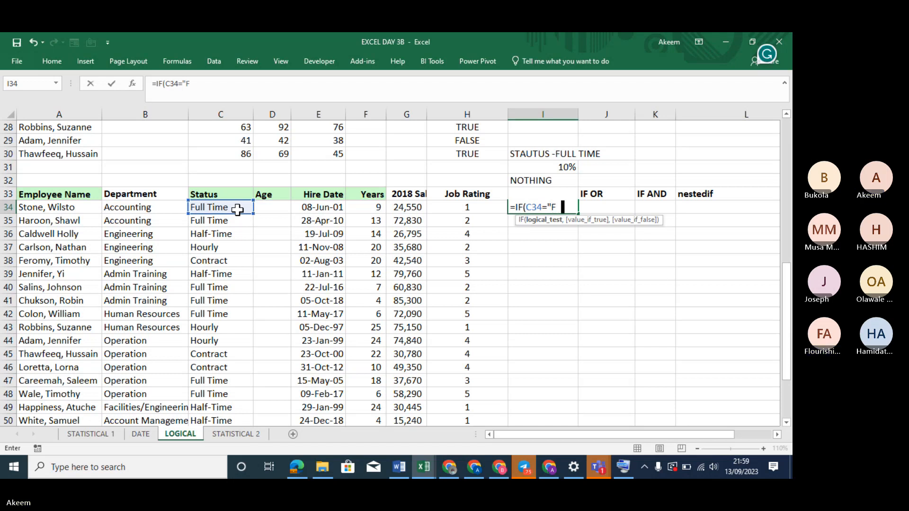
{"action": "type", "text": "ull Time"}
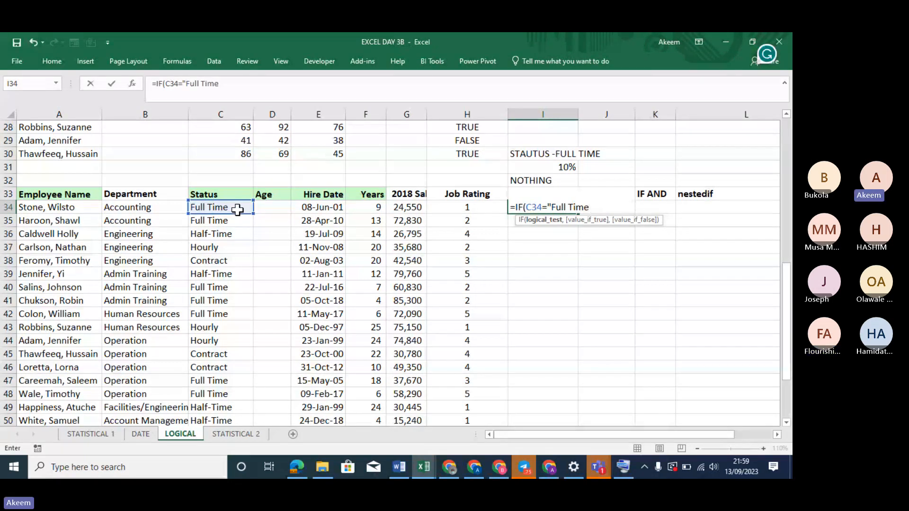
{"action": "type", "text": "\","}
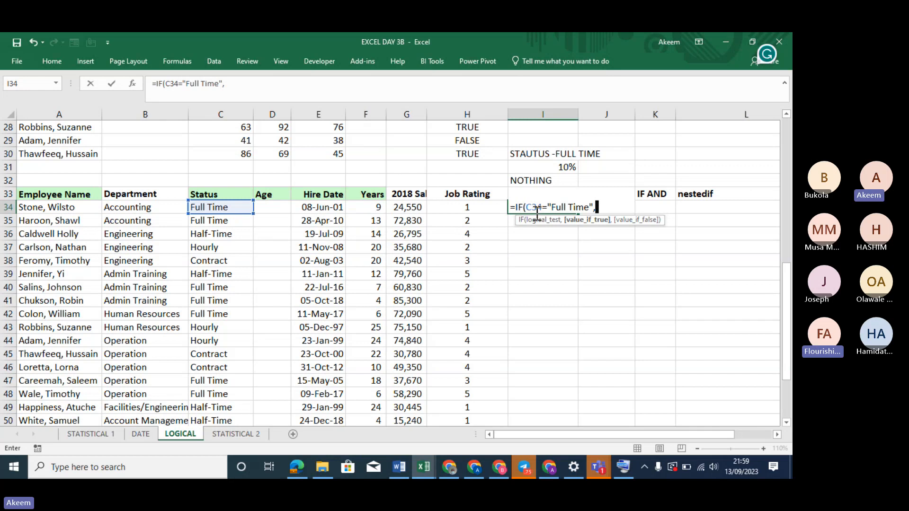
Step: Finish the IF formula in I34 with 10%*G34 as the true value and "" as the false value
{"action": "type", "text": "10%*"}
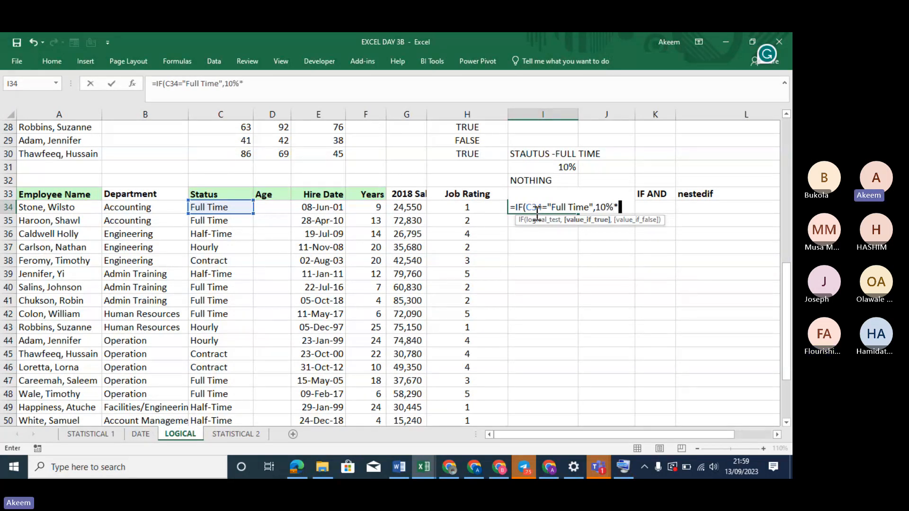
{"action": "left_click", "coordinate": [401, 206]}
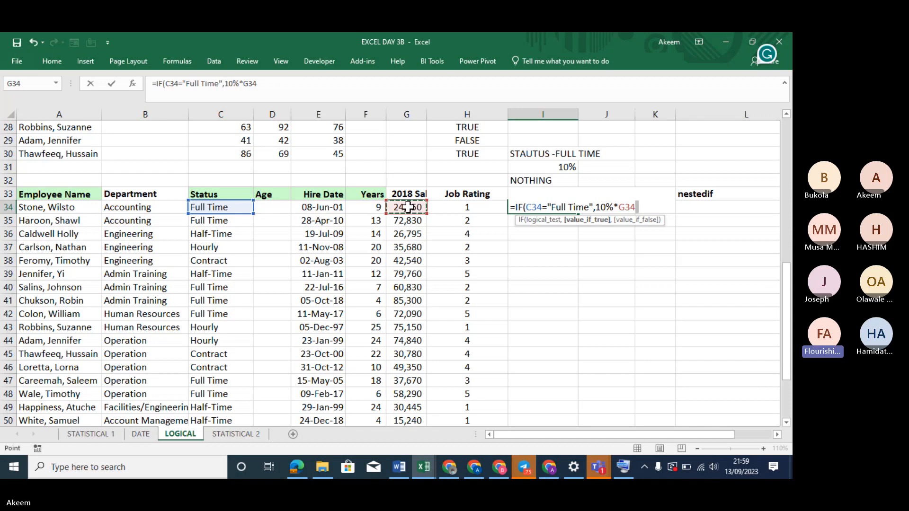
{"action": "type", "text": ","}
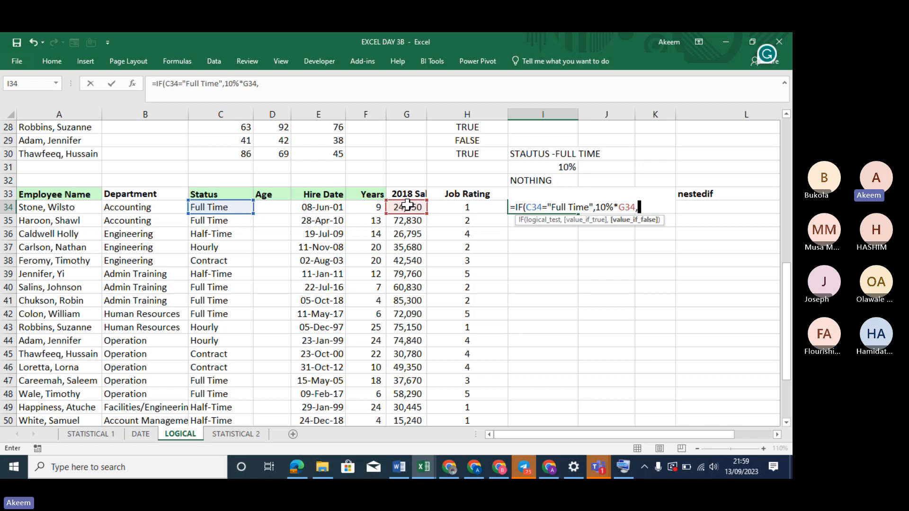
{"action": "type", "text": "\"\""}
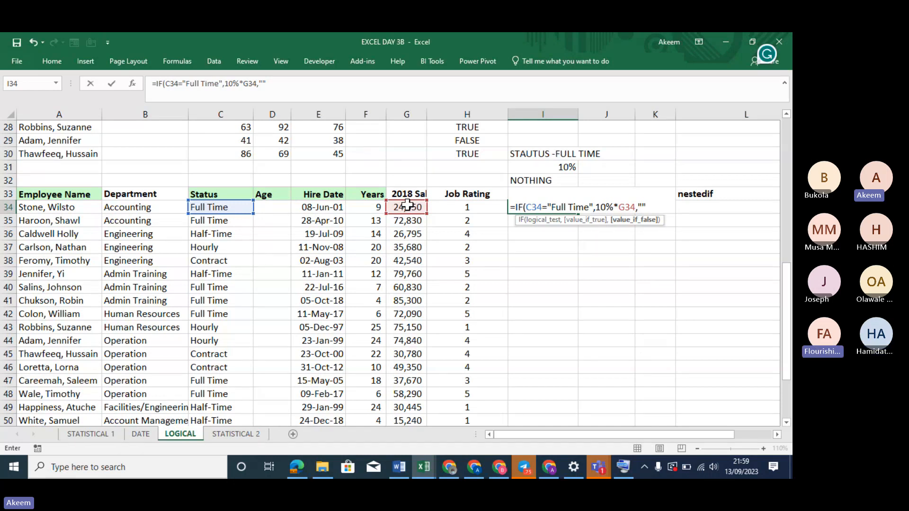
{"action": "type", "text": ")"}
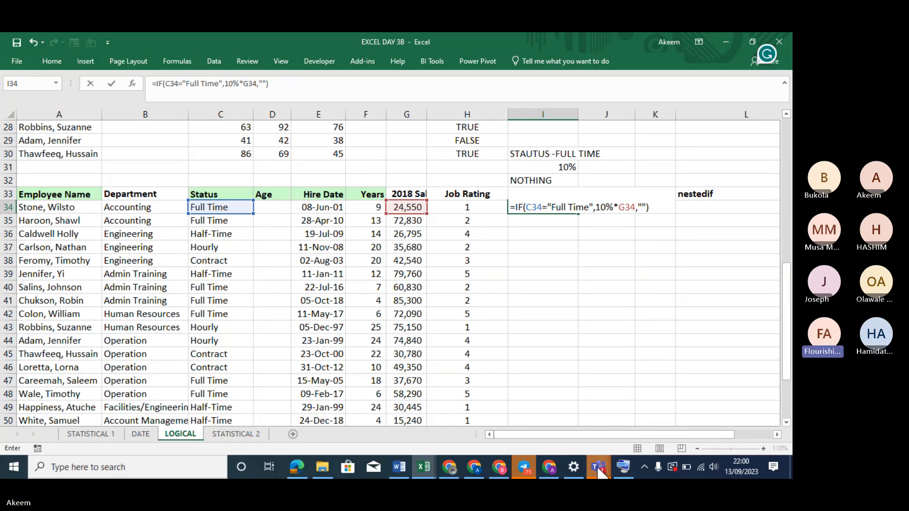
{"action": "mouse_move", "coordinate": [599, 471]}
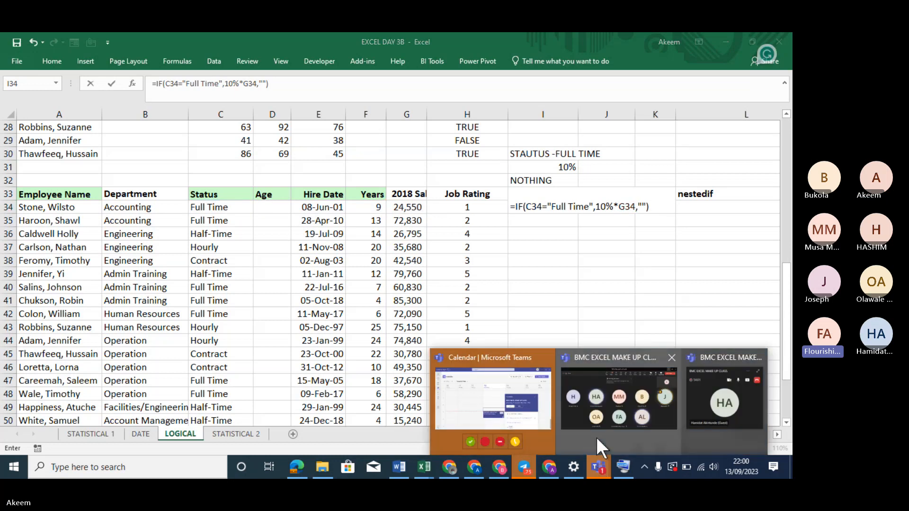
{"action": "mouse_move", "coordinate": [601, 424]}
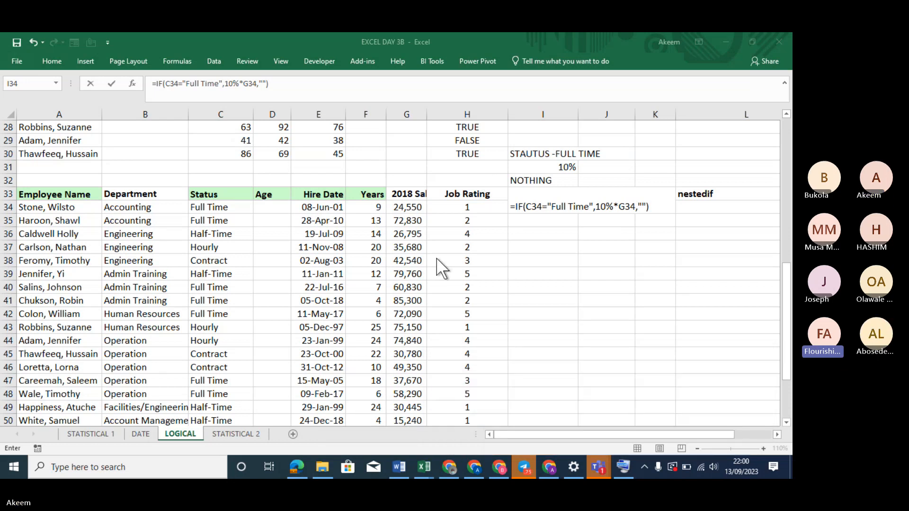
{"action": "left_click", "coordinate": [544, 206]}
{"action": "key", "text": "Return"}
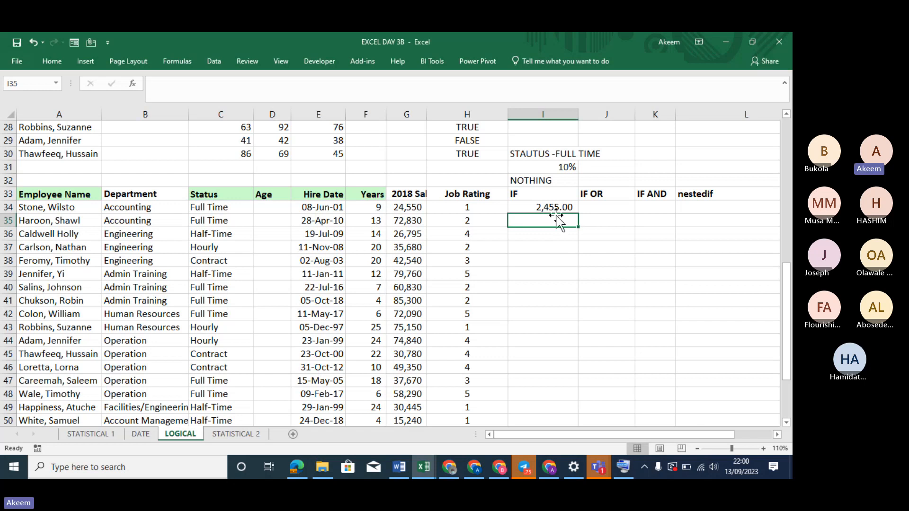
Step: Fill the IF formula from I34 down the IF column to the last employee in row 51
{"action": "left_click", "coordinate": [552, 207]}
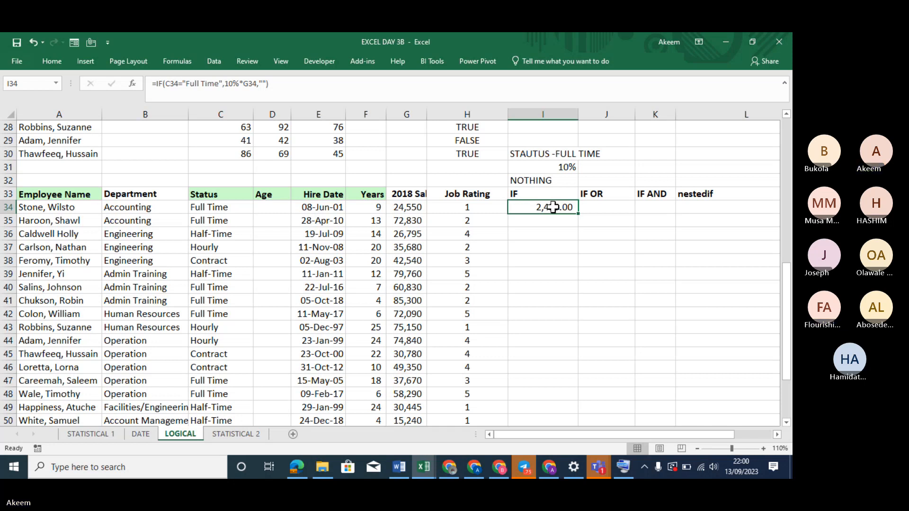
{"action": "left_click", "coordinate": [553, 218]}
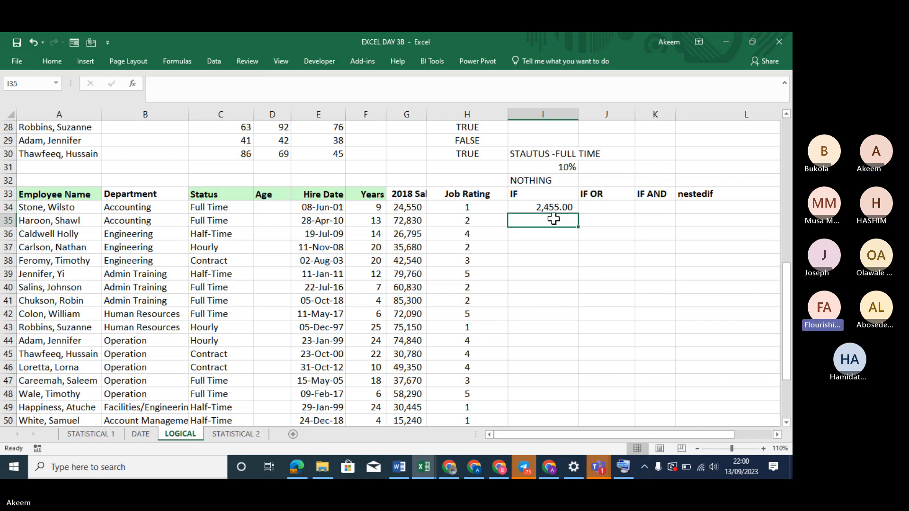
{"action": "left_click", "coordinate": [554, 206]}
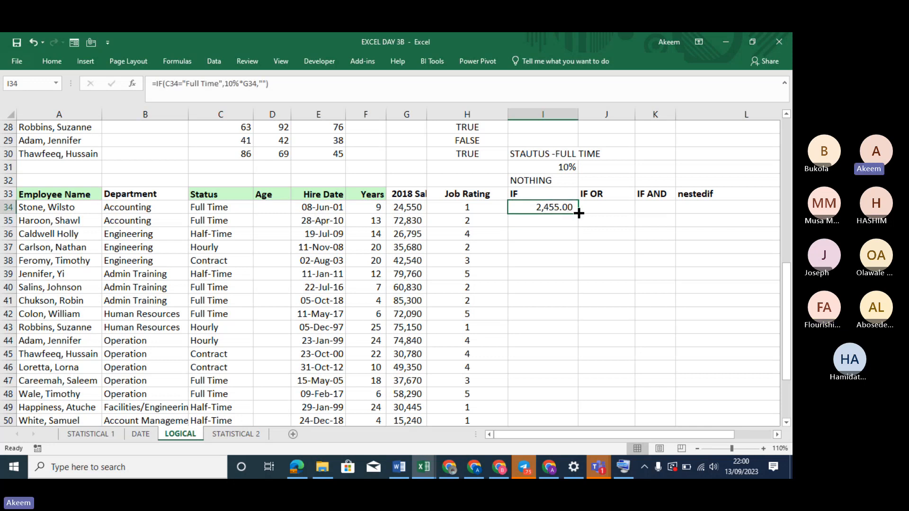
{"action": "left_click_drag", "start_coordinate": [579, 215], "coordinate": [558, 402]}
Step: Examine the IF formula in the blank cells of the IF column for employees who are not full time
{"action": "left_click", "coordinate": [553, 218]}
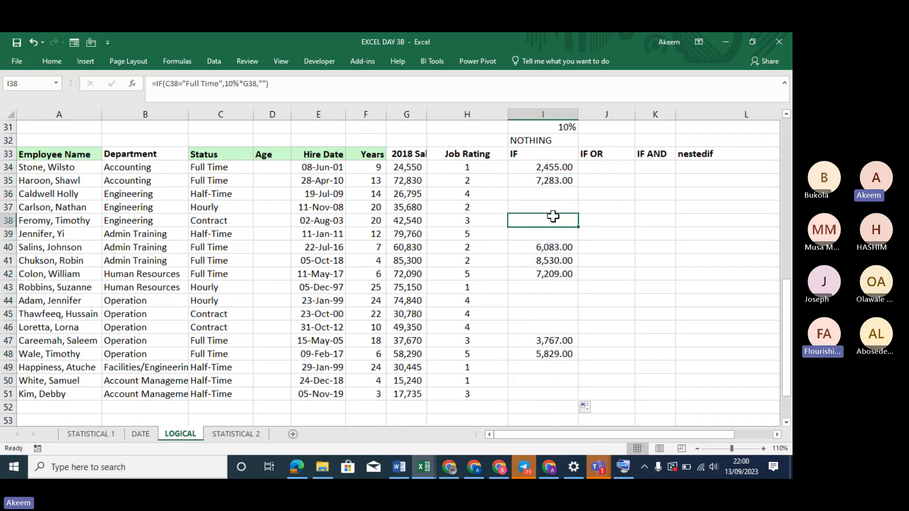
{"action": "left_click", "coordinate": [550, 203]}
{"action": "left_click", "coordinate": [550, 190]}
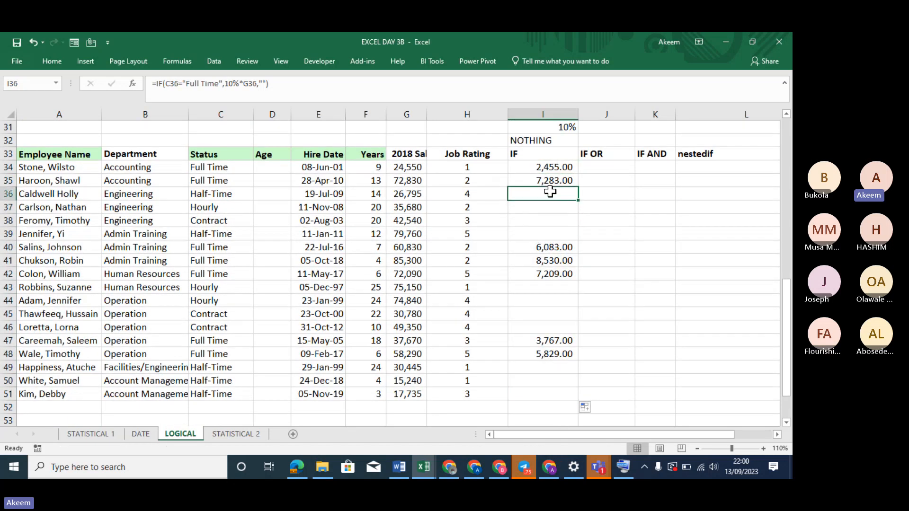
{"action": "left_click", "coordinate": [554, 287]}
{"action": "left_click", "coordinate": [550, 303]}
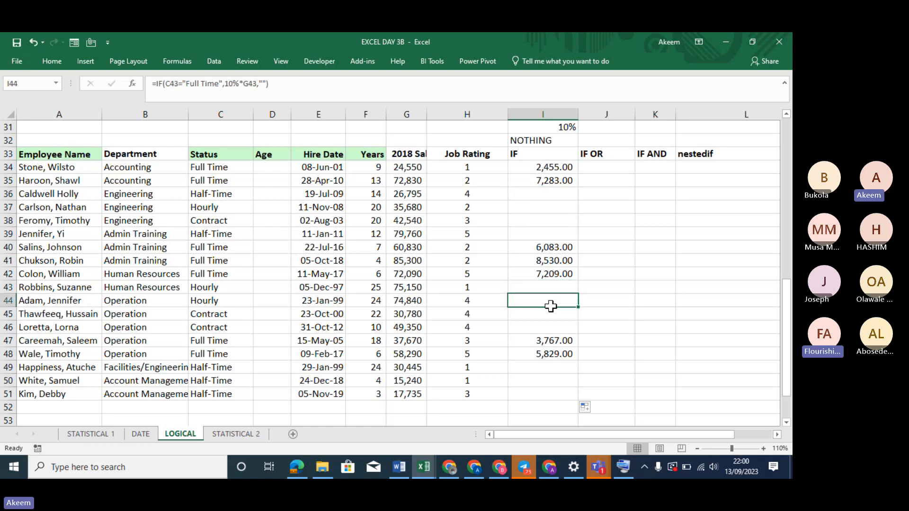
{"action": "left_click", "coordinate": [551, 325]}
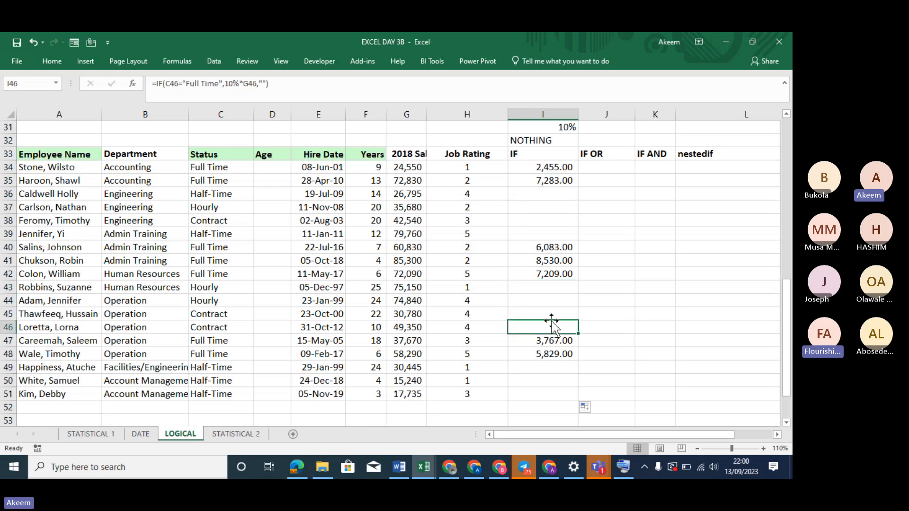
{"action": "left_click", "coordinate": [550, 379]}
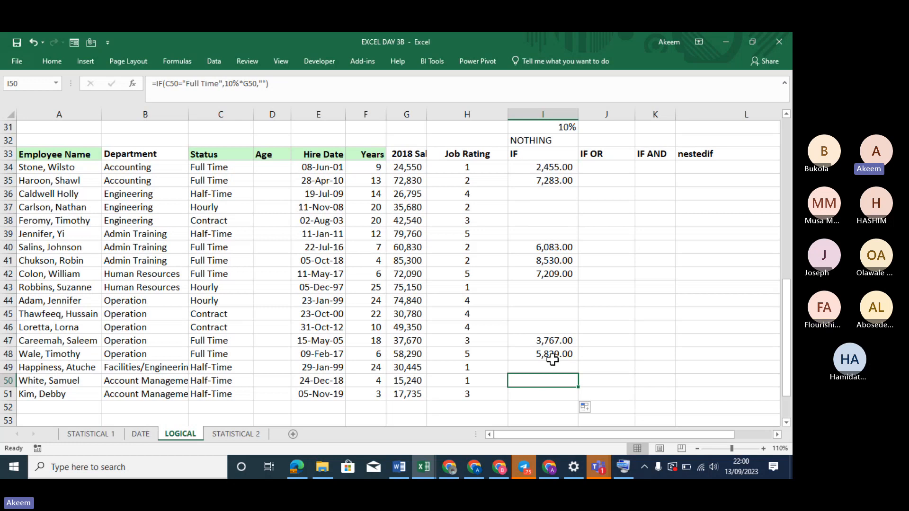
{"action": "left_click", "coordinate": [552, 363]}
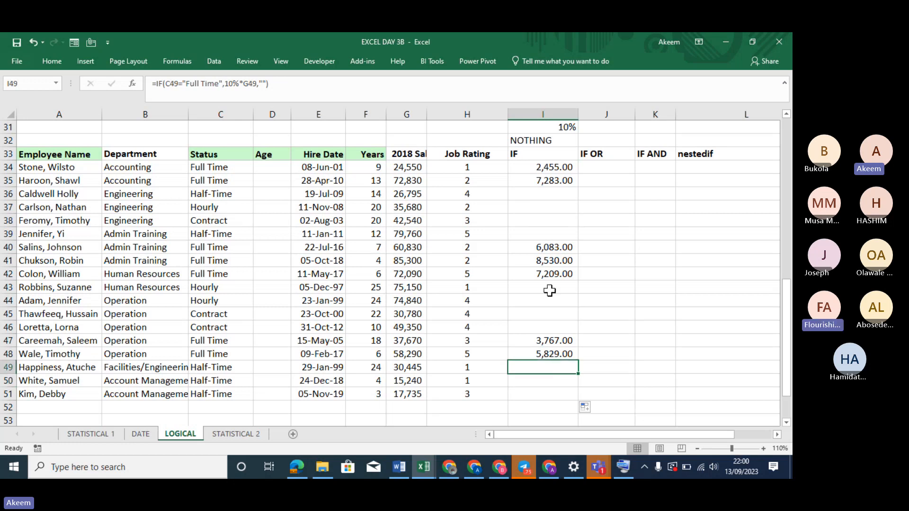
{"action": "left_click", "coordinate": [549, 291]}
{"action": "left_click", "coordinate": [549, 316]}
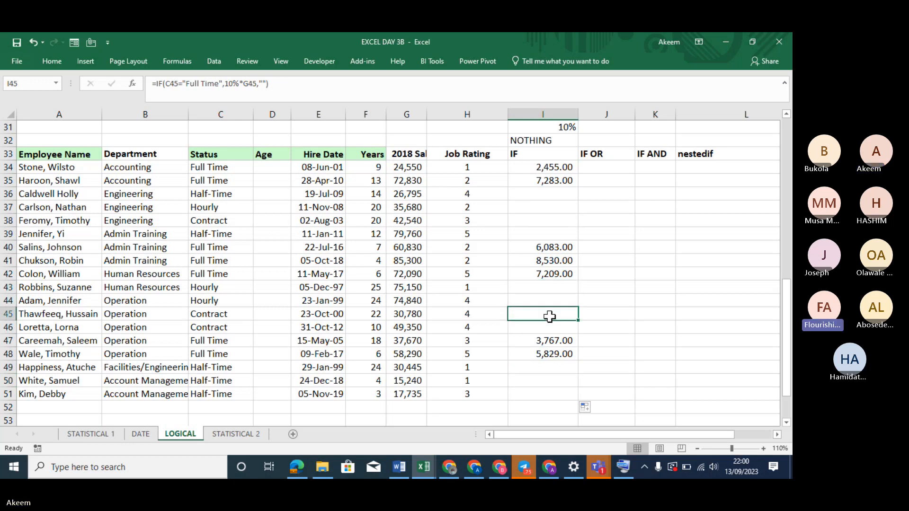
{"action": "left_click", "coordinate": [550, 323]}
{"action": "left_click", "coordinate": [561, 193]}
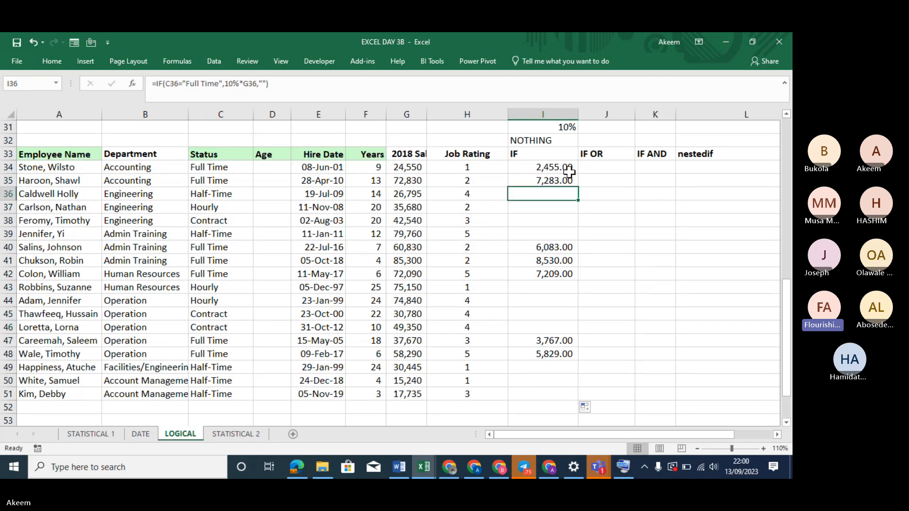
Step: Select the whole range of IF results from I34 to I51 to review the filled column
{"action": "left_click", "coordinate": [561, 167]}
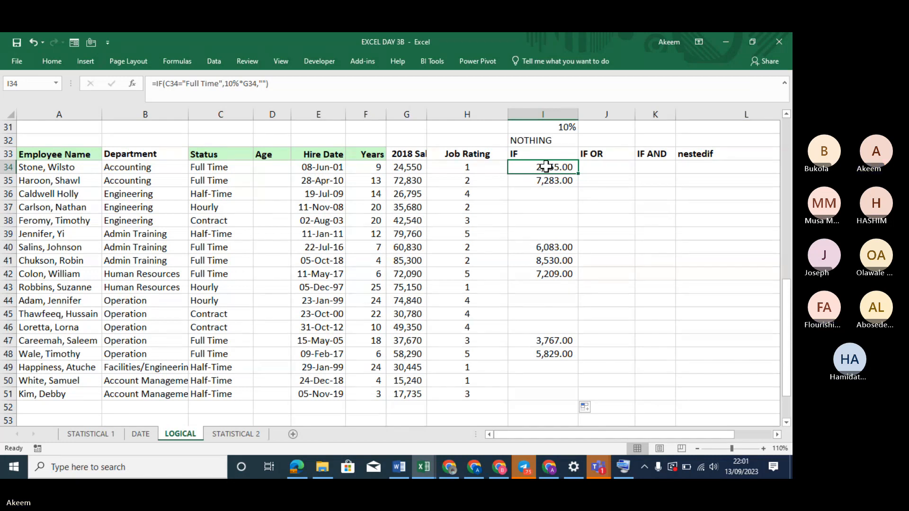
{"action": "key", "text": "shift+Down"}
{"action": "key", "text": "shift+Down"}
{"action": "key", "text": "shift+Down"}
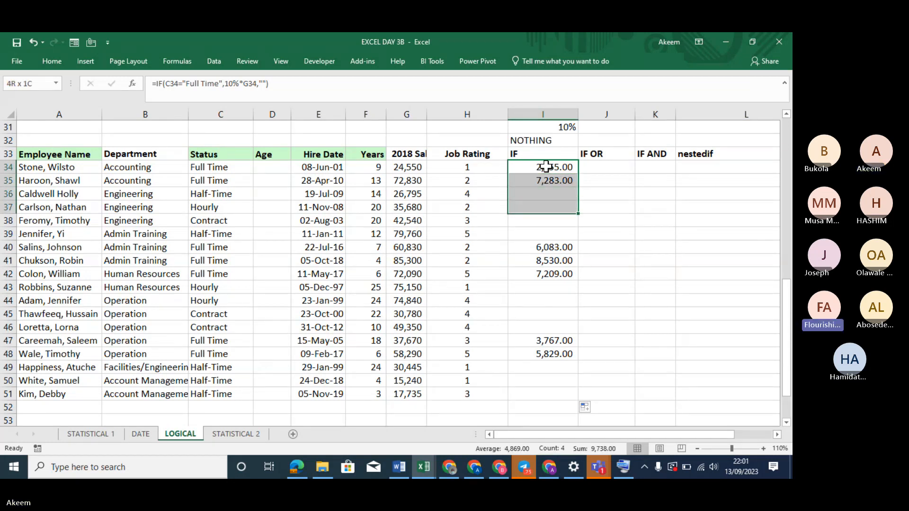
{"action": "key", "text": "shift+Down"}
{"action": "key", "text": "shift+Down"}
{"action": "key", "text": "shift+Down"}
{"action": "key", "text": "shift+Down"}
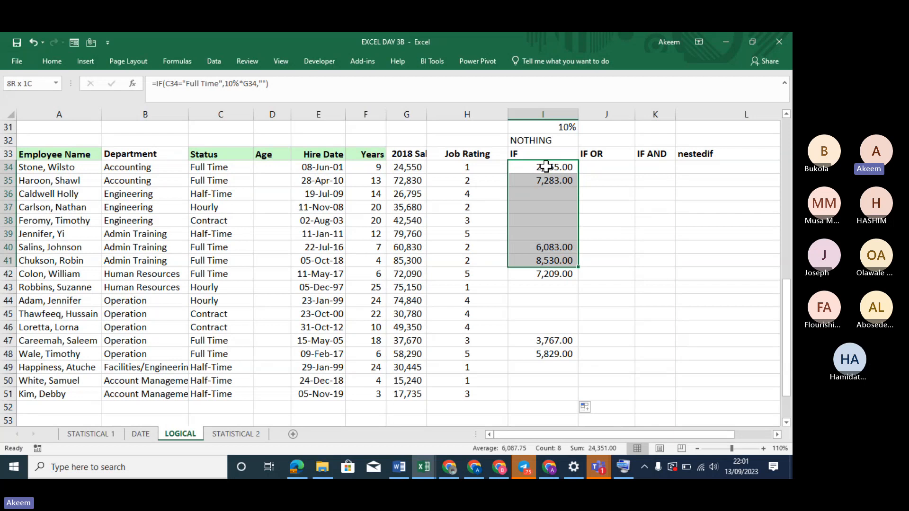
{"action": "key", "text": "shift+Down"}
{"action": "key", "text": "shift+Down"}
{"action": "key", "text": "shift+Down"}
{"action": "key", "text": "shift+Down"}
{"action": "key", "text": "shift+Down"}
{"action": "key", "text": "shift+Down"}
{"action": "key", "text": "shift+Down"}
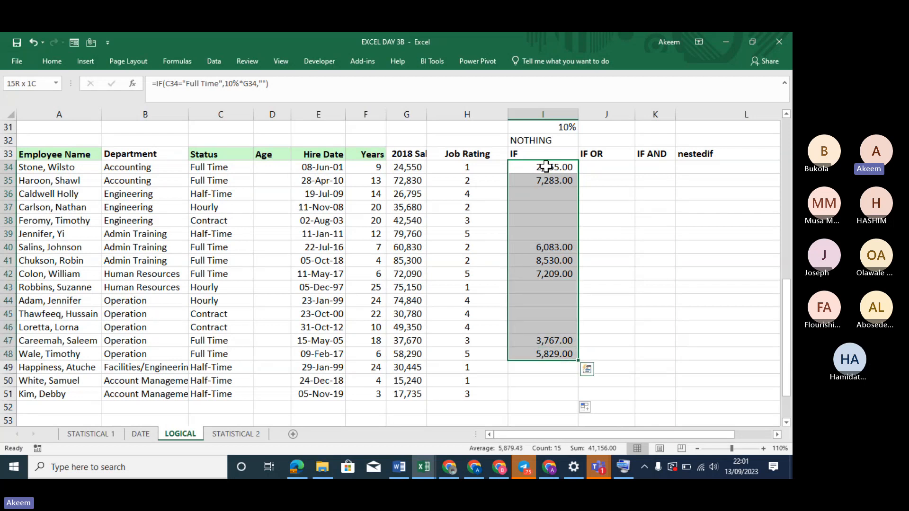
{"action": "key", "text": "shift+Down"}
{"action": "key", "text": "shift+Down"}
{"action": "key", "text": "shift+Down"}
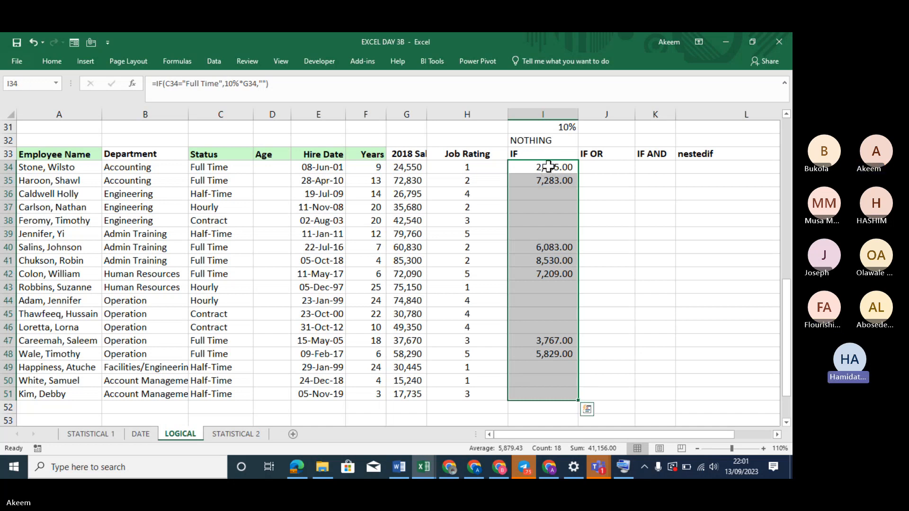
Step: Examine the IF formula in I34, including its value-if-false argument
{"action": "left_click", "coordinate": [548, 166]}
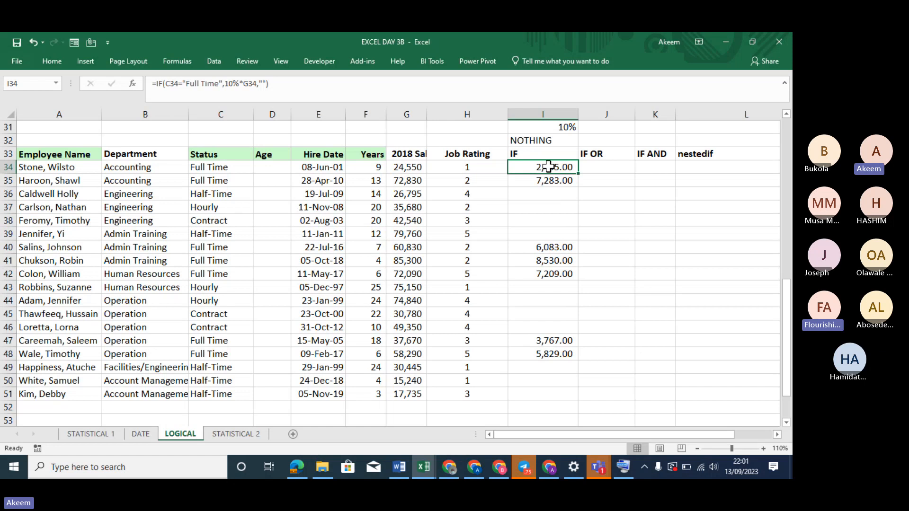
{"action": "left_click", "coordinate": [621, 164]}
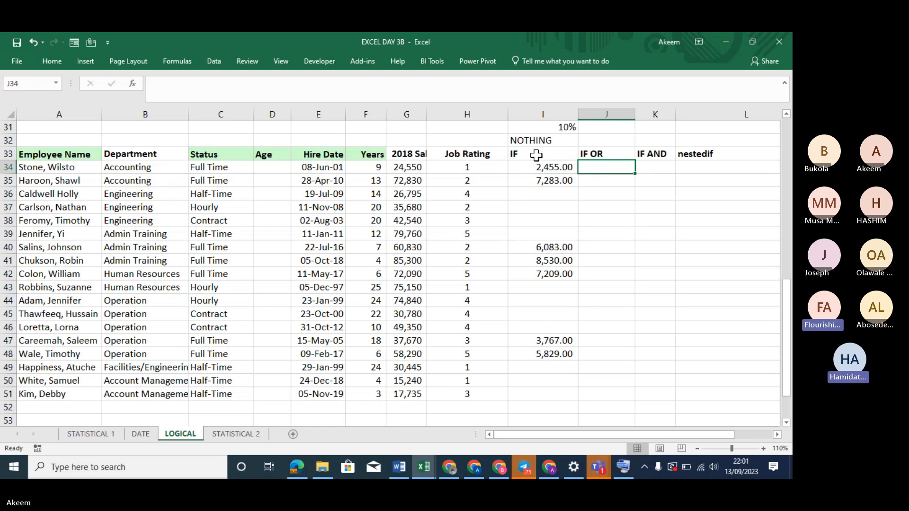
{"action": "left_click", "coordinate": [559, 166]}
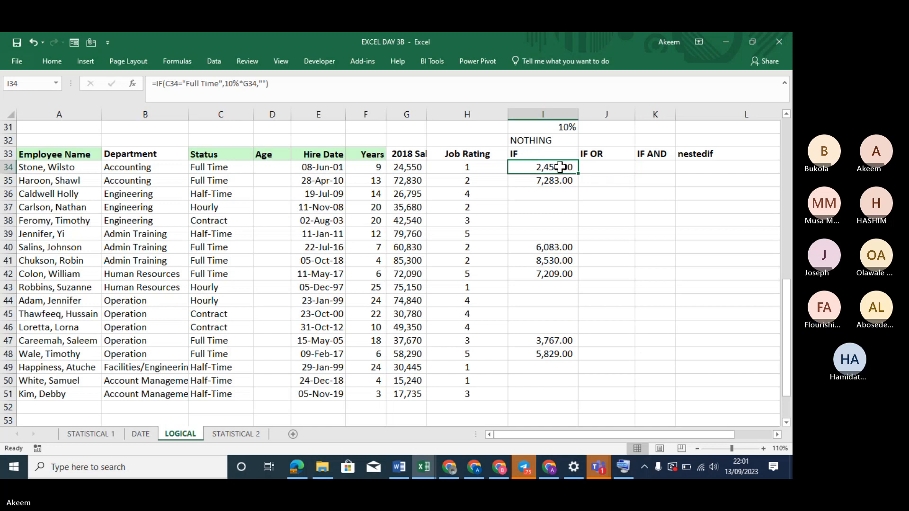
{"action": "double_click", "coordinate": [560, 167]}
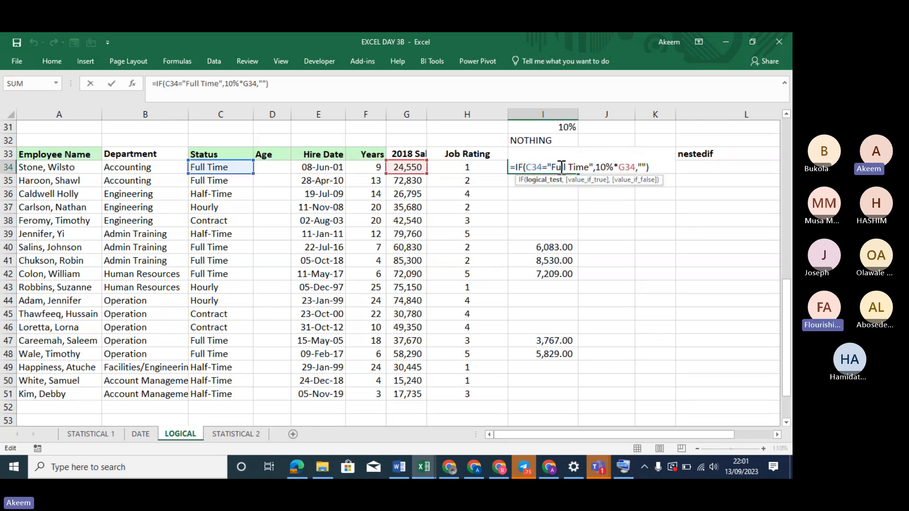
{"action": "left_click", "coordinate": [638, 167]}
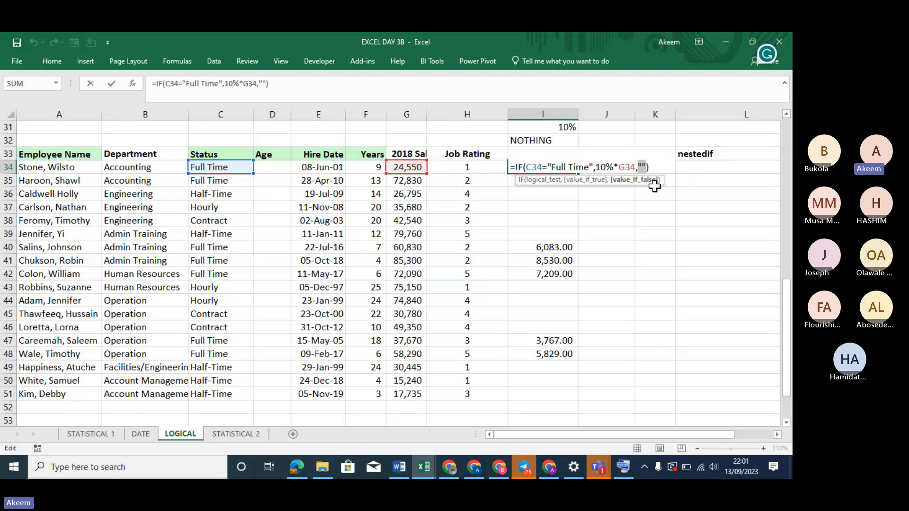
{"action": "key", "text": "Return"}
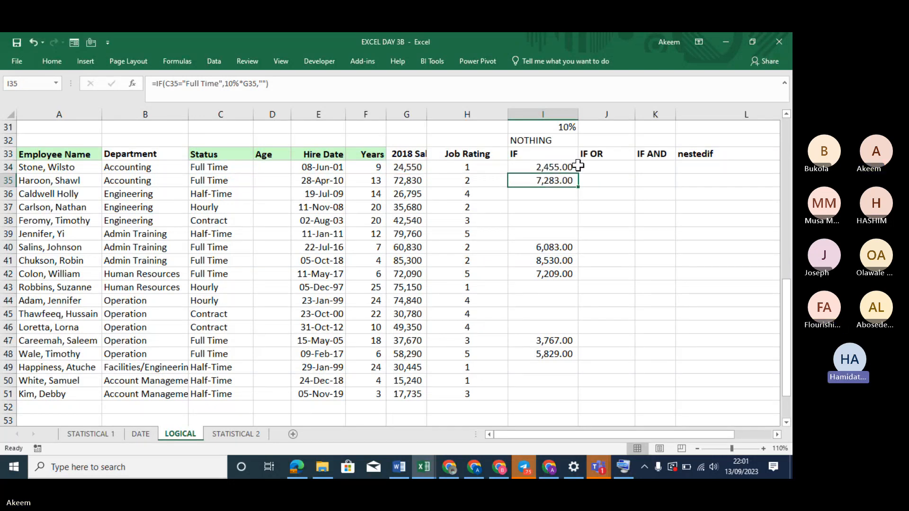
{"action": "left_click", "coordinate": [575, 167]}
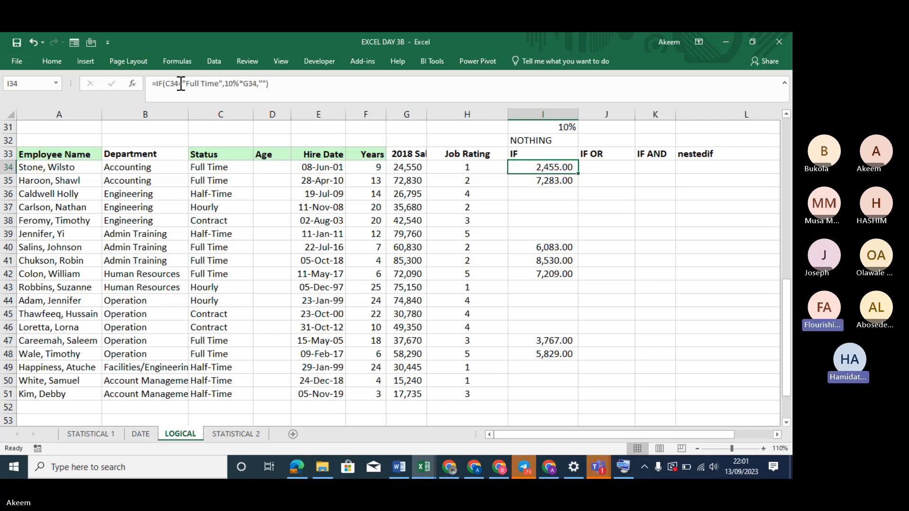
{"action": "left_click", "coordinate": [150, 83]}
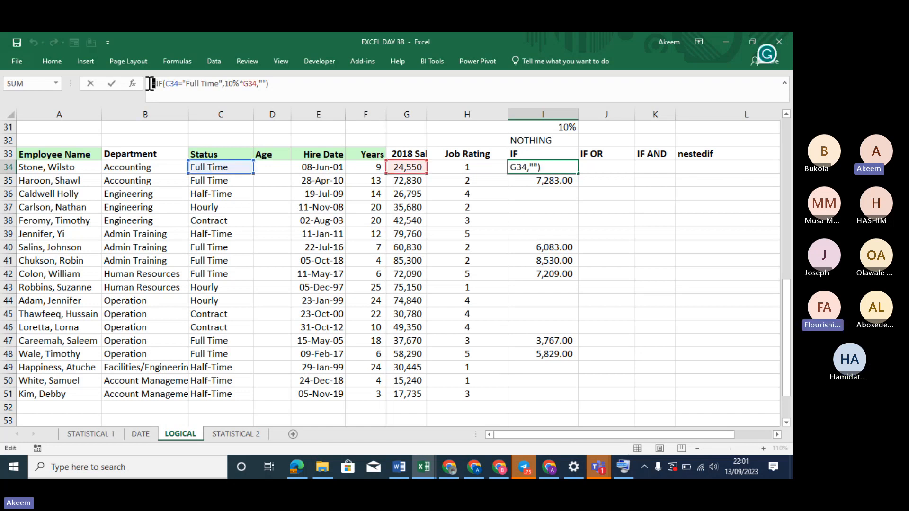
{"action": "left_click", "coordinate": [53, 60]}
{"action": "left_click", "coordinate": [618, 305]}
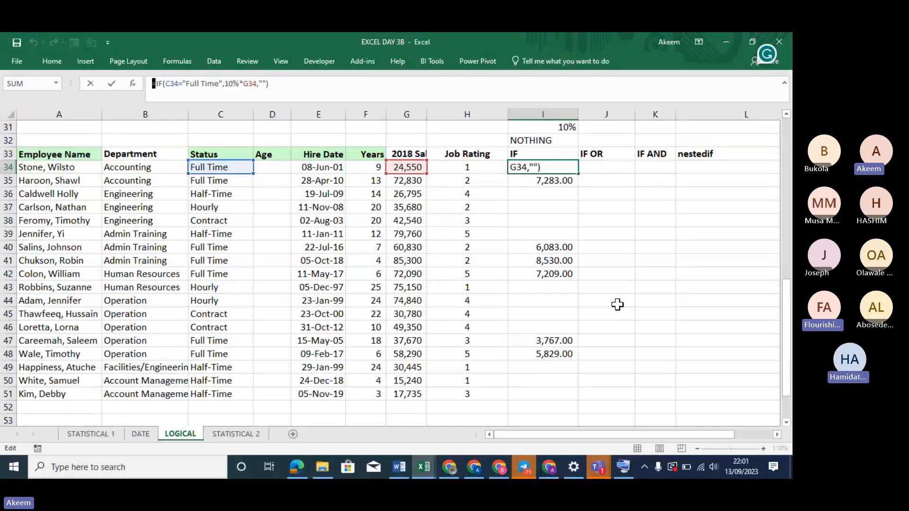
{"action": "left_click", "coordinate": [612, 258]}
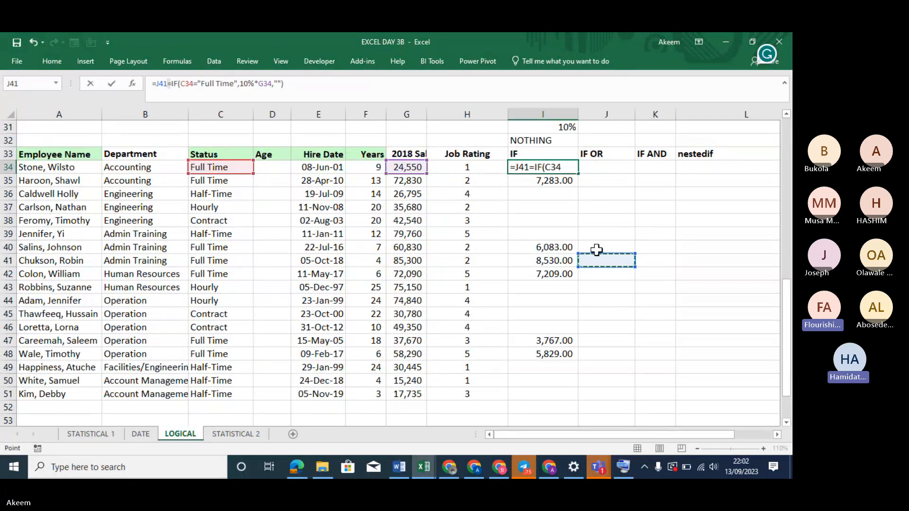
{"action": "key", "text": "ctrl+z"}
{"action": "key", "text": "Return"}
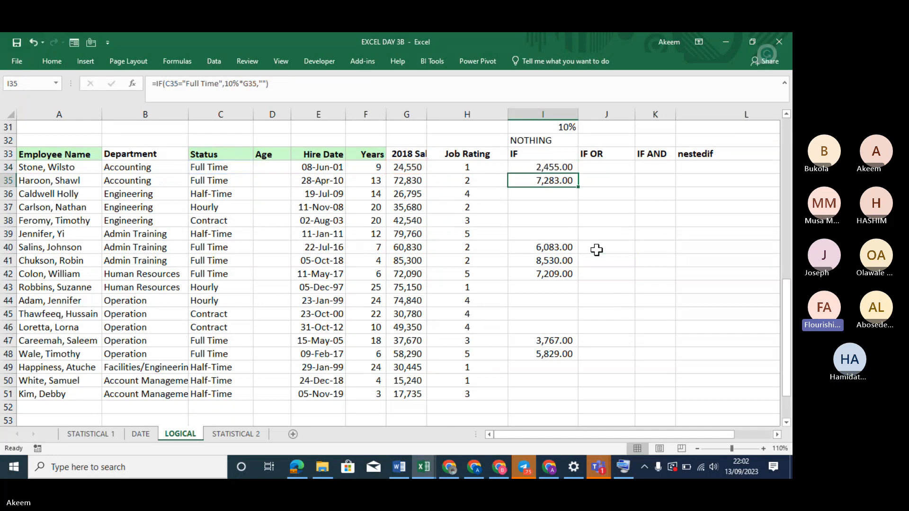
Step: Convert the IF formula in I34 to plain text so the cell shows the formula itself
{"action": "left_click", "coordinate": [552, 166]}
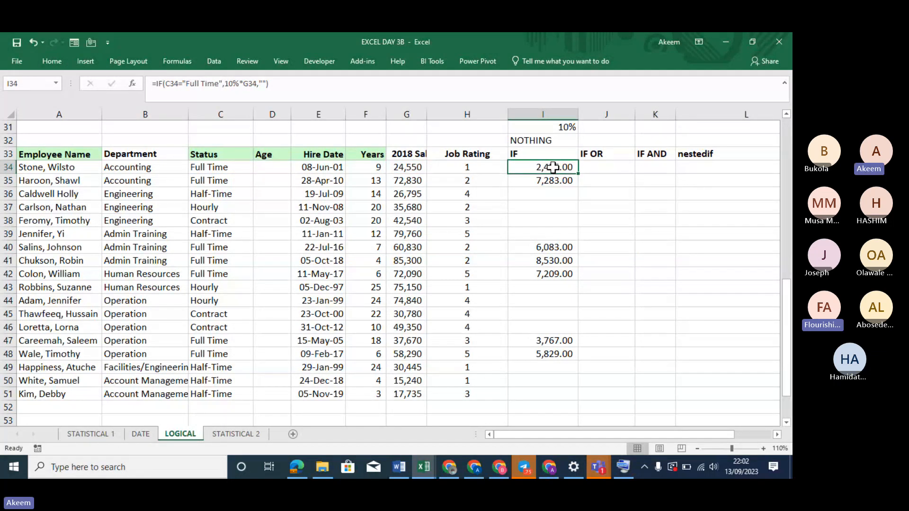
{"action": "left_click", "coordinate": [151, 82]}
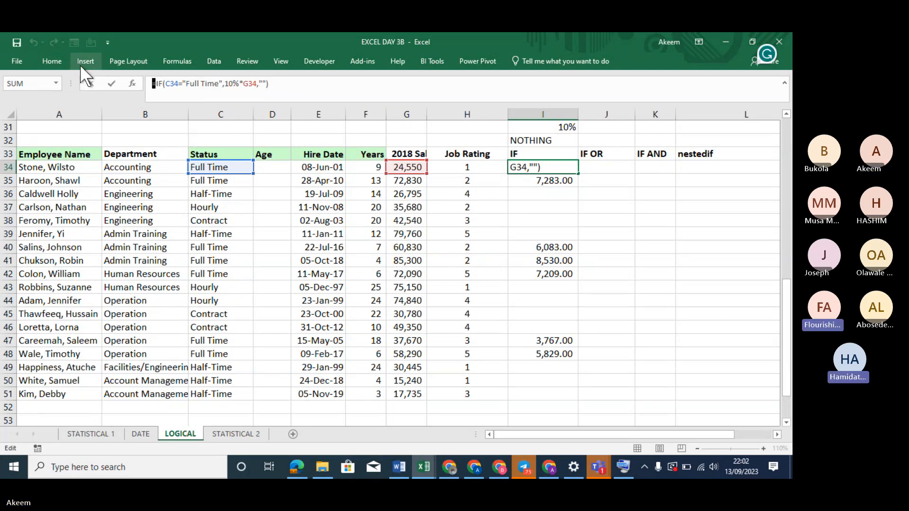
{"action": "left_click", "coordinate": [57, 63]}
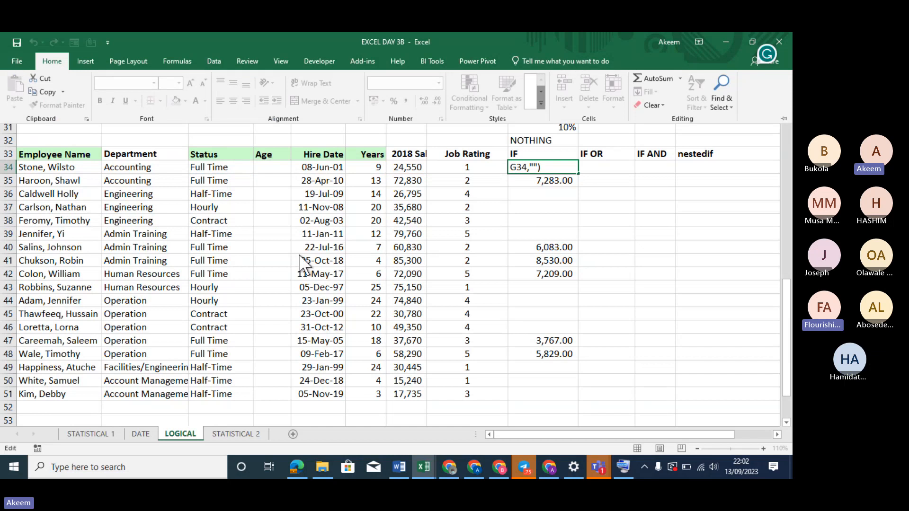
{"action": "left_click", "coordinate": [595, 309]}
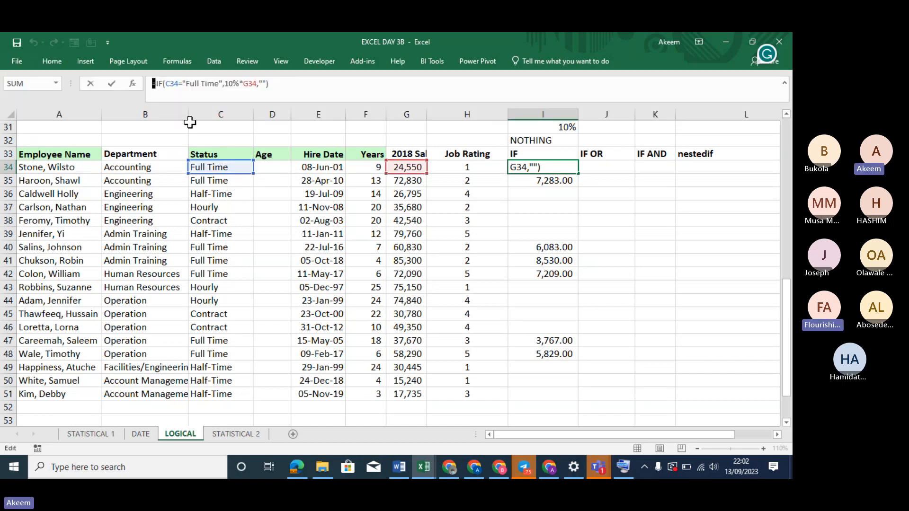
{"action": "left_click", "coordinate": [419, 261]}
{"action": "left_click", "coordinate": [549, 167]}
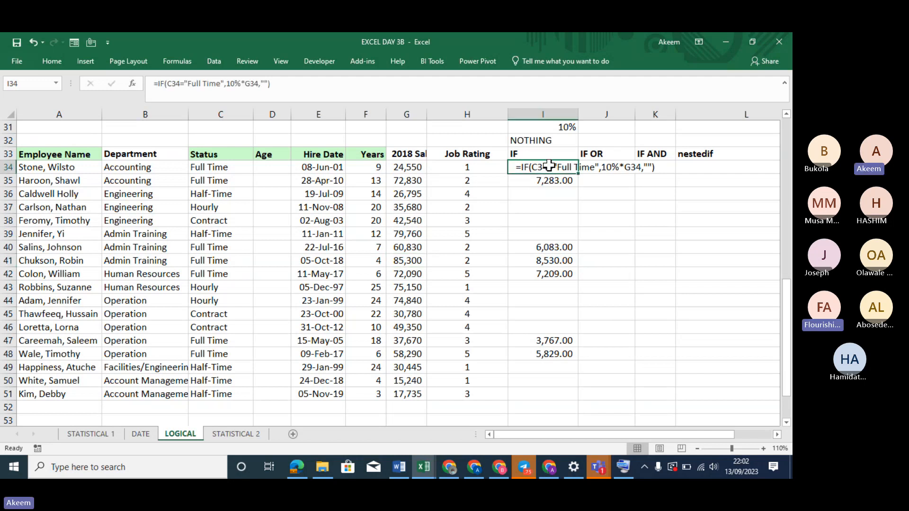
Step: Enlarge the formula text in I34 to font size 22
{"action": "left_click", "coordinate": [60, 62]}
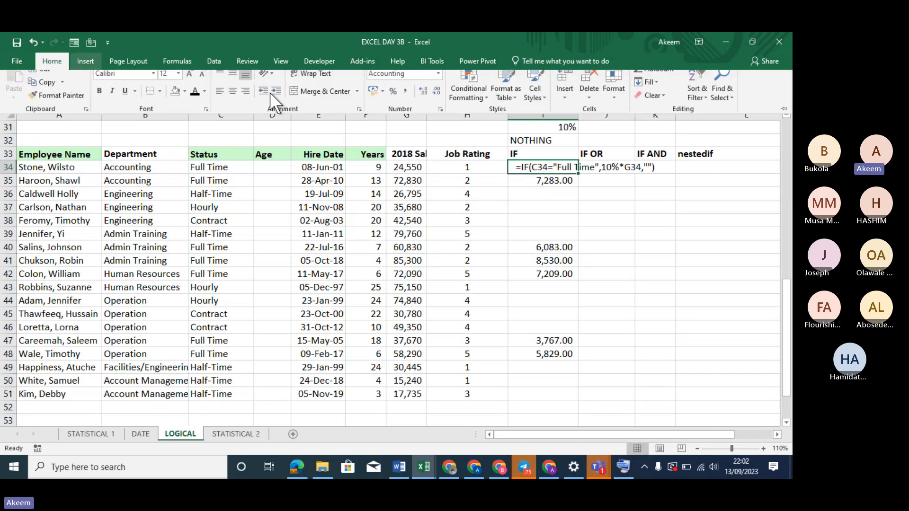
{"action": "left_click", "coordinate": [190, 84]}
{"action": "left_click", "coordinate": [189, 84]}
{"action": "left_click", "coordinate": [190, 83]}
{"action": "left_click", "coordinate": [189, 84]}
{"action": "left_click", "coordinate": [189, 83]}
{"action": "left_click", "coordinate": [189, 83]}
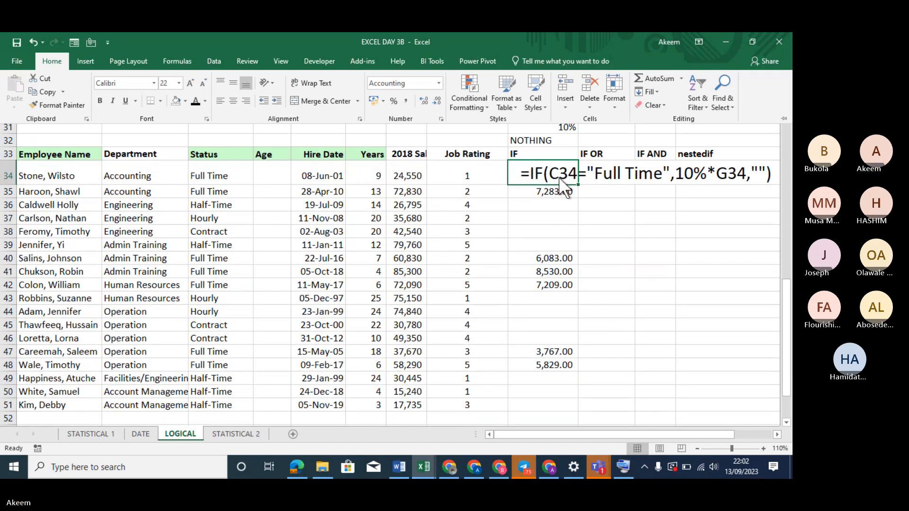
Step: Move the formula text from I34 to G52 below the table, and clear the IF column from I34 to I51
{"action": "left_click", "coordinate": [559, 177]}
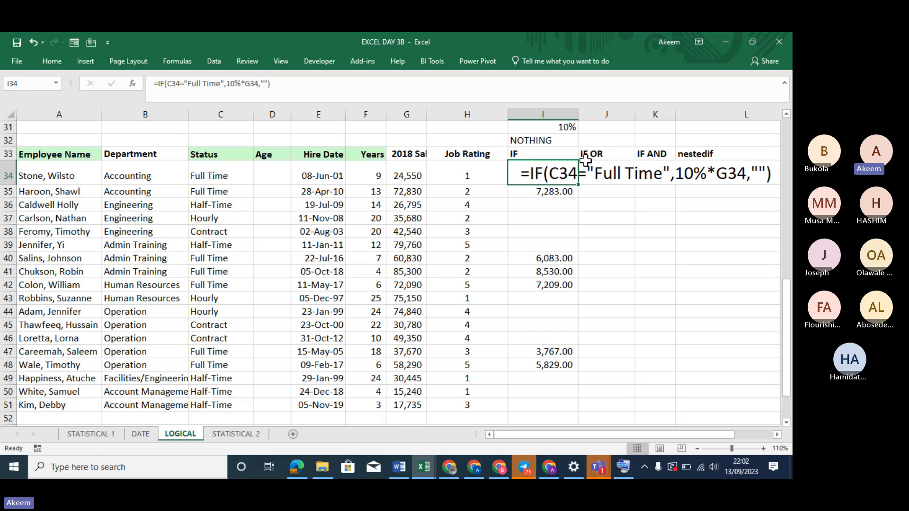
{"action": "key", "text": "ctrl+c"}
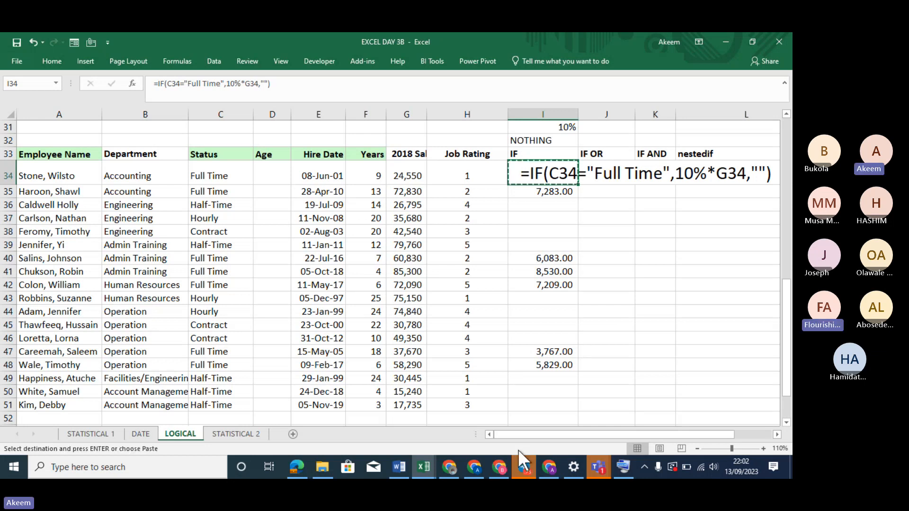
{"action": "left_click", "coordinate": [522, 419]}
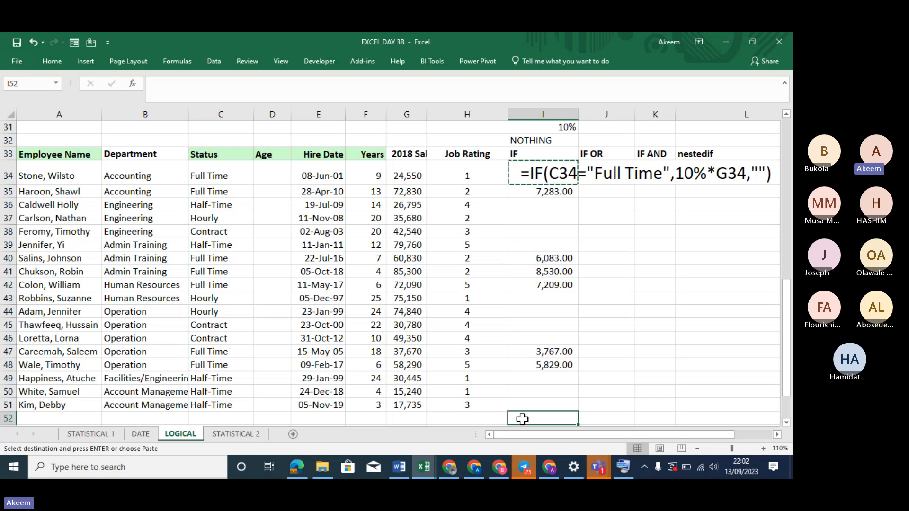
{"action": "left_click", "coordinate": [407, 418]}
{"action": "key", "text": "ctrl+v"}
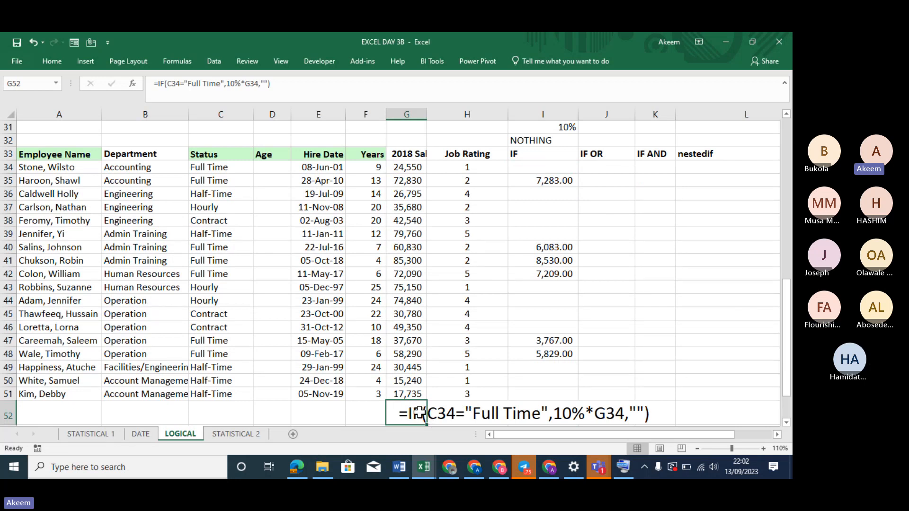
{"action": "left_click_drag", "start_coordinate": [548, 169], "coordinate": [548, 385]}
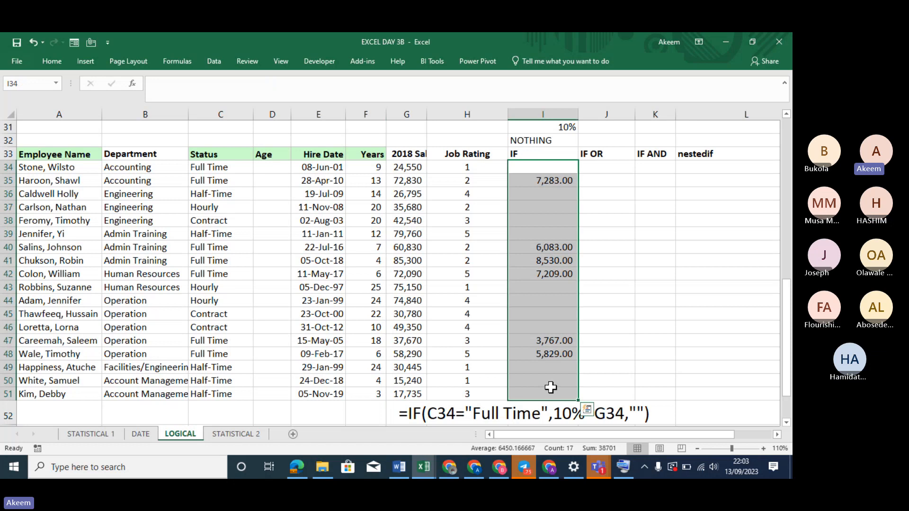
{"action": "key", "text": "Delete"}
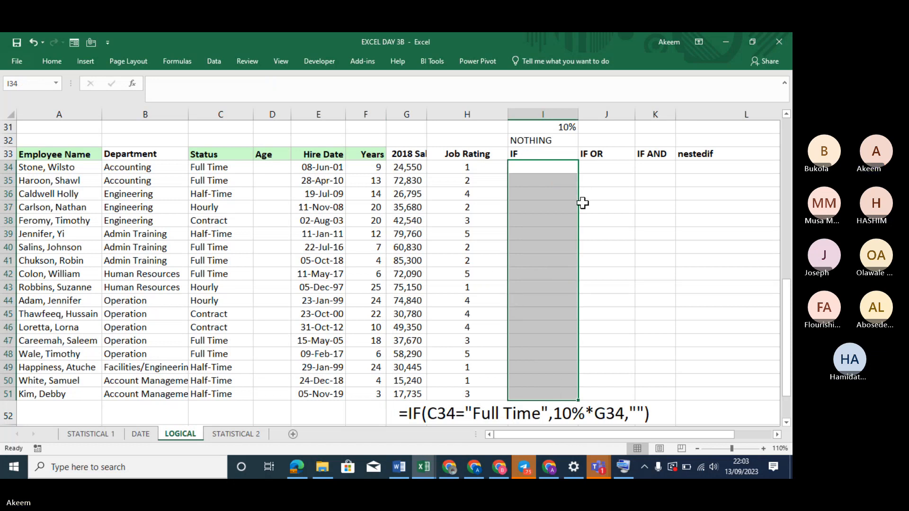
Step: Replace the condition note in I30 above the IF column with "year> 10"
{"action": "left_click", "coordinate": [582, 203]}
{"action": "key", "text": "Up"}
{"action": "key", "text": "Up"}
{"action": "key", "text": "Up"}
{"action": "key", "text": "Up"}
{"action": "key", "text": "Up"}
{"action": "key", "text": "Up"}
{"action": "key", "text": "Up"}
{"action": "key", "text": "Up"}
{"action": "key", "text": "Up"}
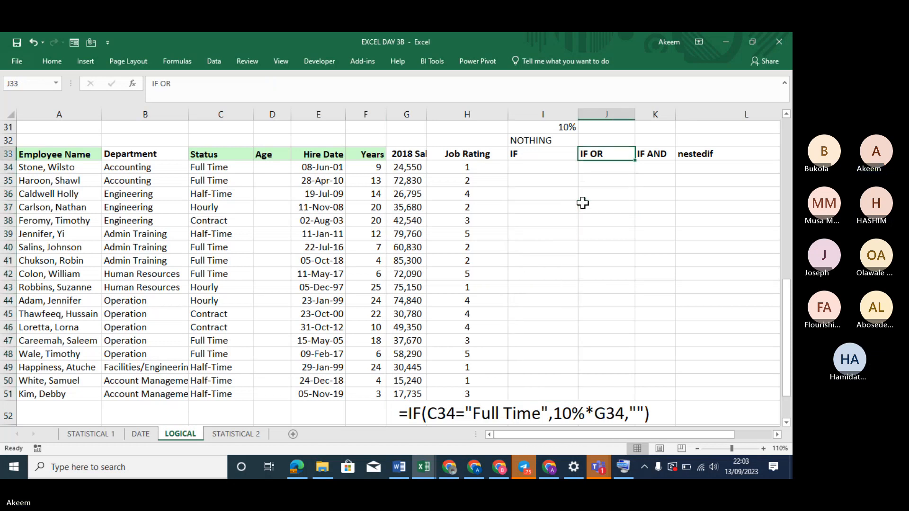
{"action": "key", "text": "Up"}
{"action": "key", "text": "Up"}
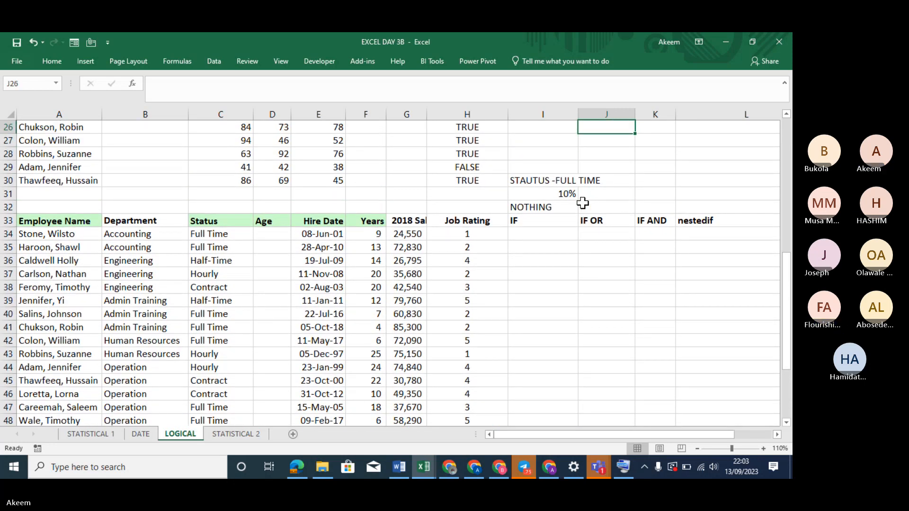
{"action": "left_click", "coordinate": [553, 180]}
{"action": "type", "text": "yer"}
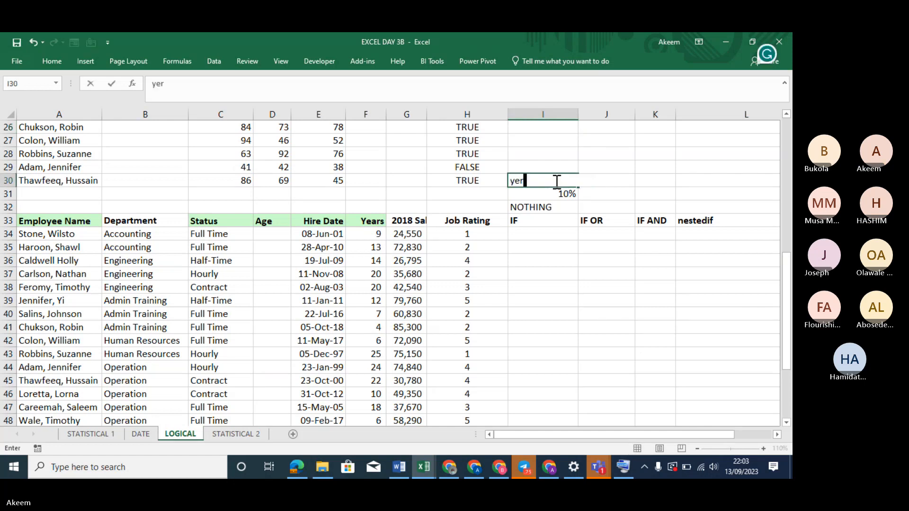
{"action": "key", "text": "BackSpace"}
{"action": "left_click", "coordinate": [530, 181]}
{"action": "type", "text": "> 10"}
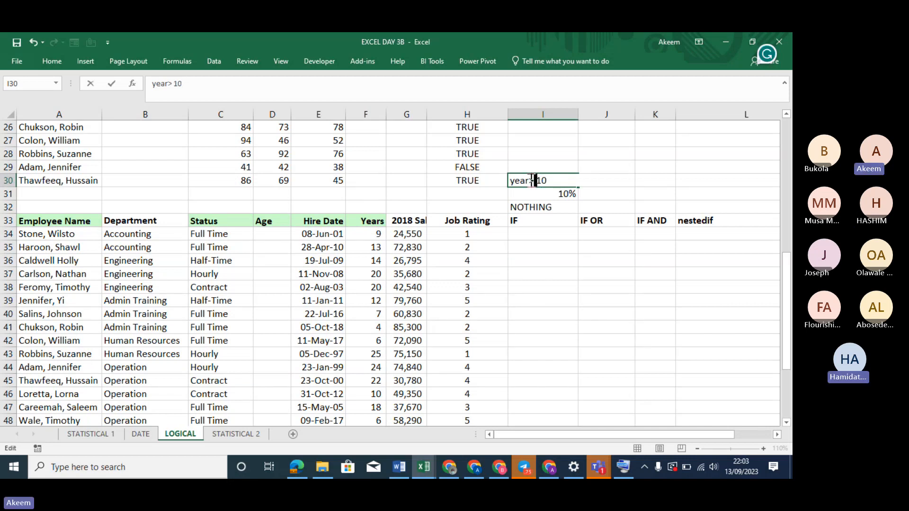
Step: Replace the outcome notes above the IF header with "qualified" in I31 and "Not Qualify" in I32
{"action": "left_click", "coordinate": [561, 198]}
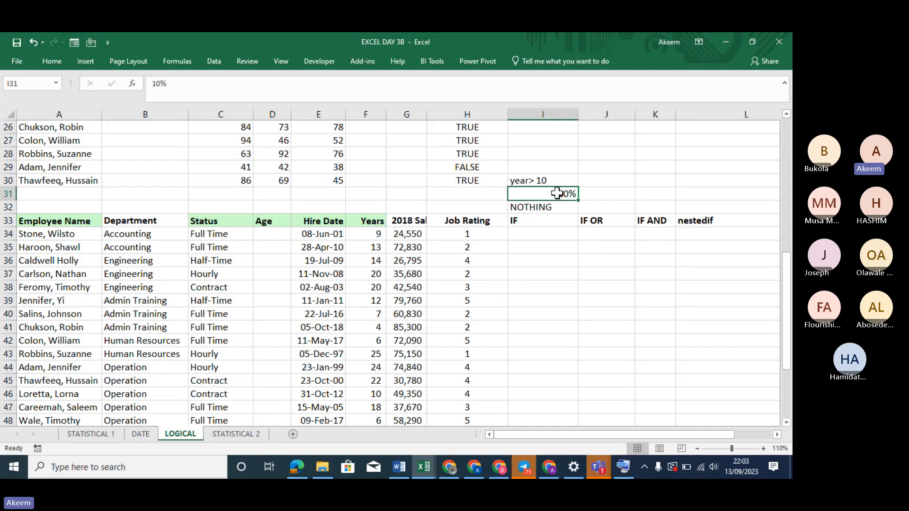
{"action": "type", "text": "qu"}
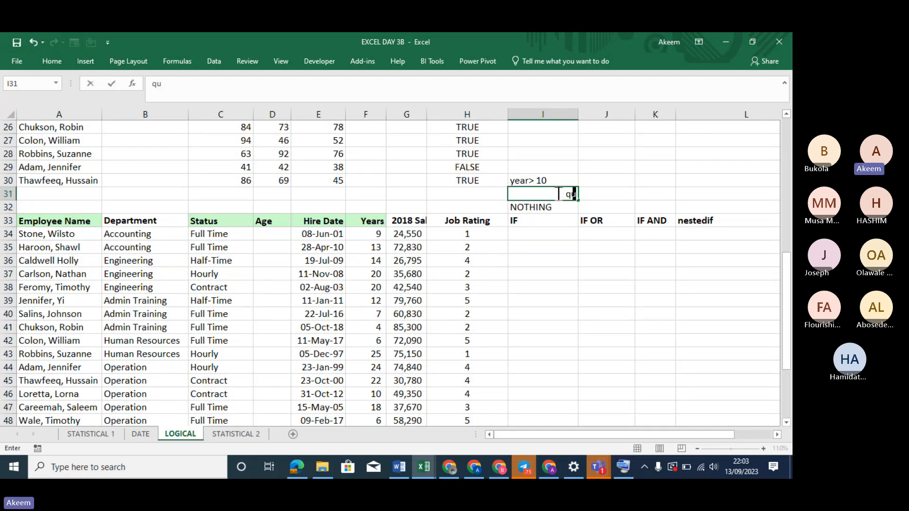
{"action": "type", "text": "alified"}
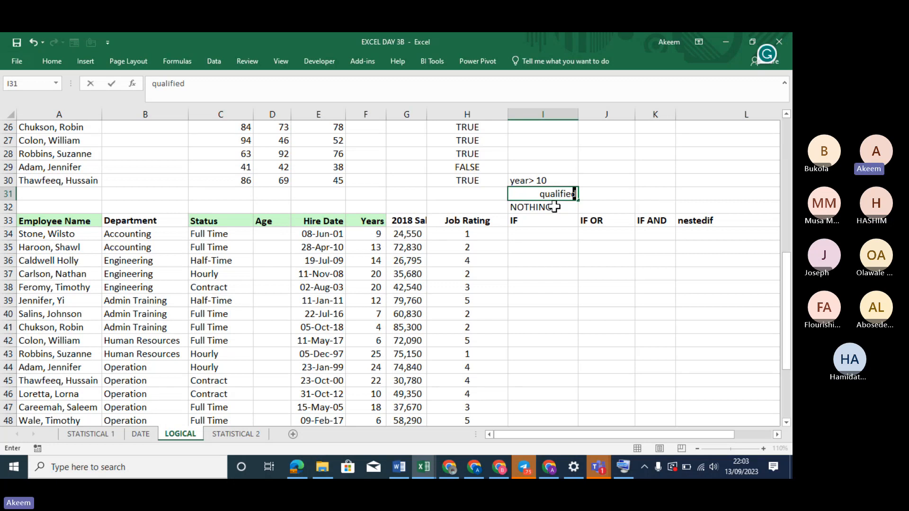
{"action": "left_click", "coordinate": [554, 207]}
{"action": "type", "text": "N"}
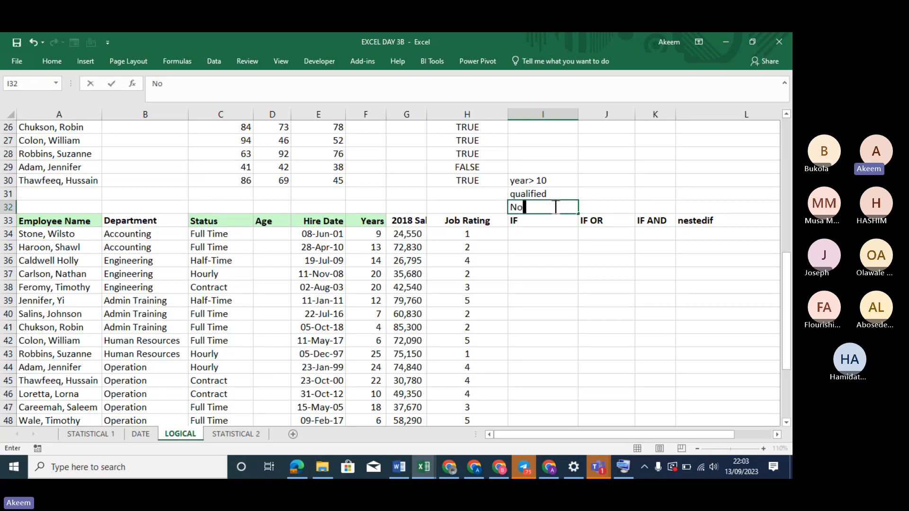
{"action": "type", "text": "ot"}
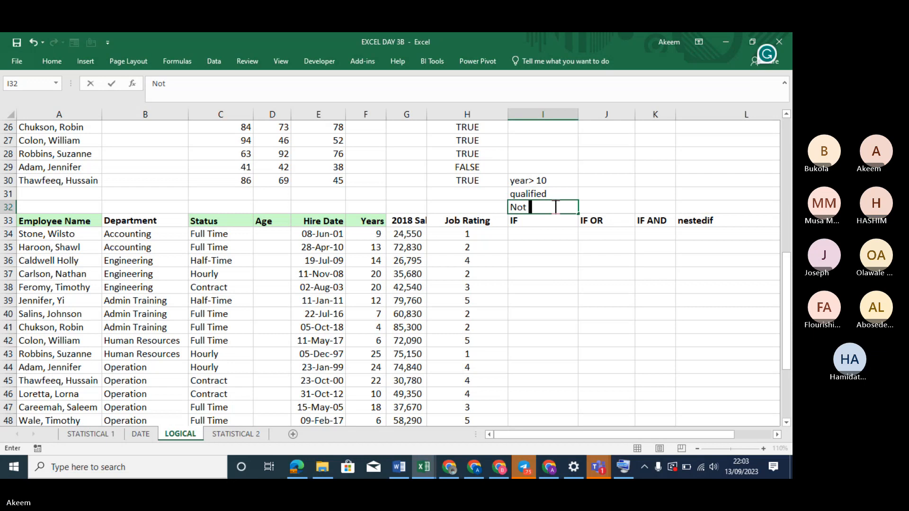
{"action": "type", "text": " Qualify"}
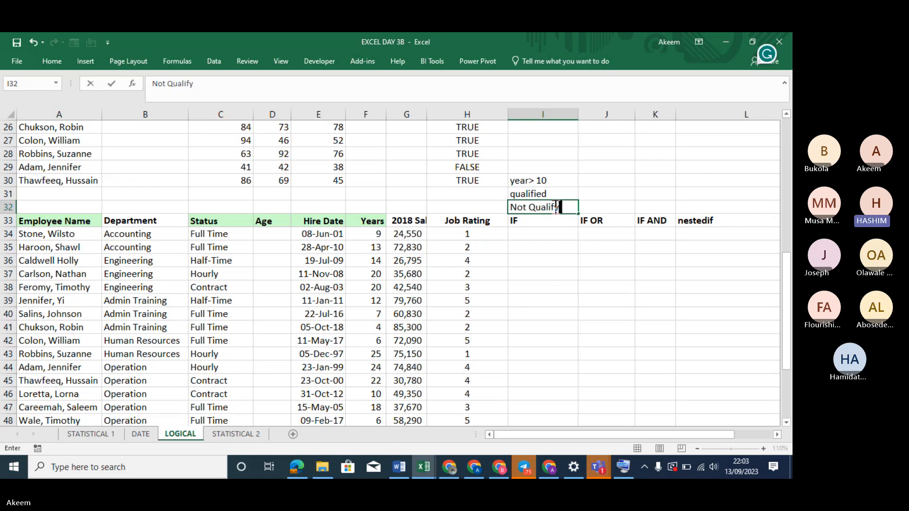
{"action": "left_click", "coordinate": [569, 261]}
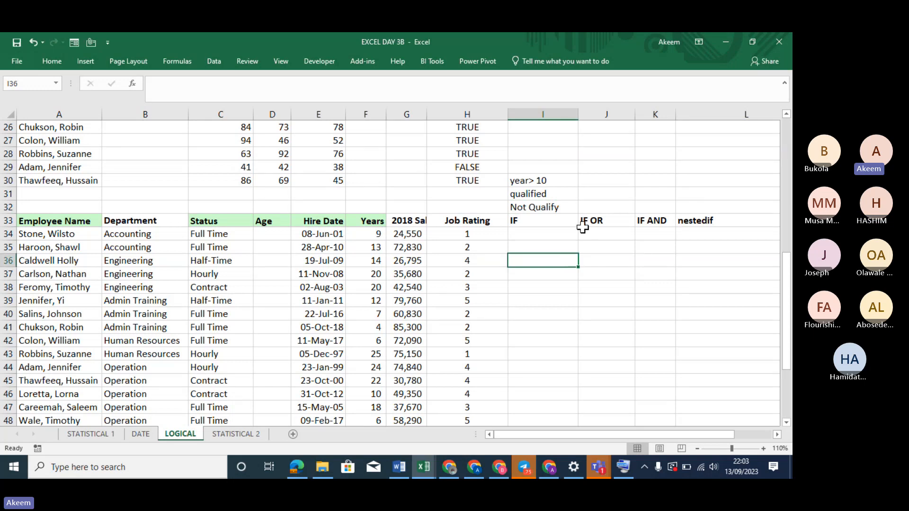
Step: Begin an IF formula in cell I34 with the logical test F34>10
{"action": "left_click", "coordinate": [549, 235]}
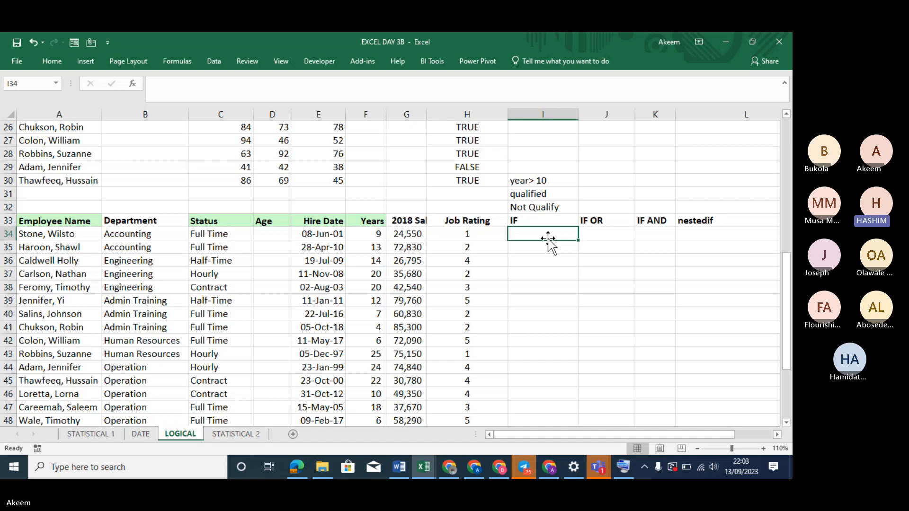
{"action": "type", "text": "="}
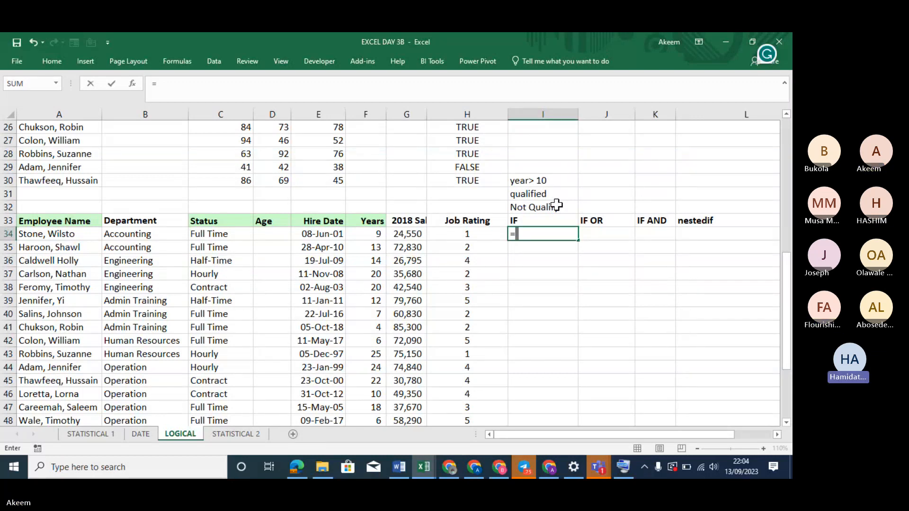
{"action": "type", "text": "if"}
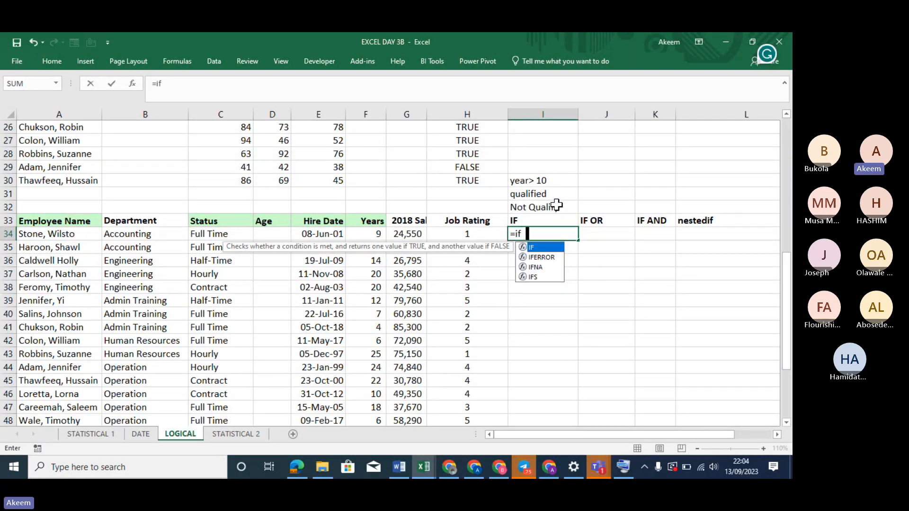
{"action": "key", "text": "Tab"}
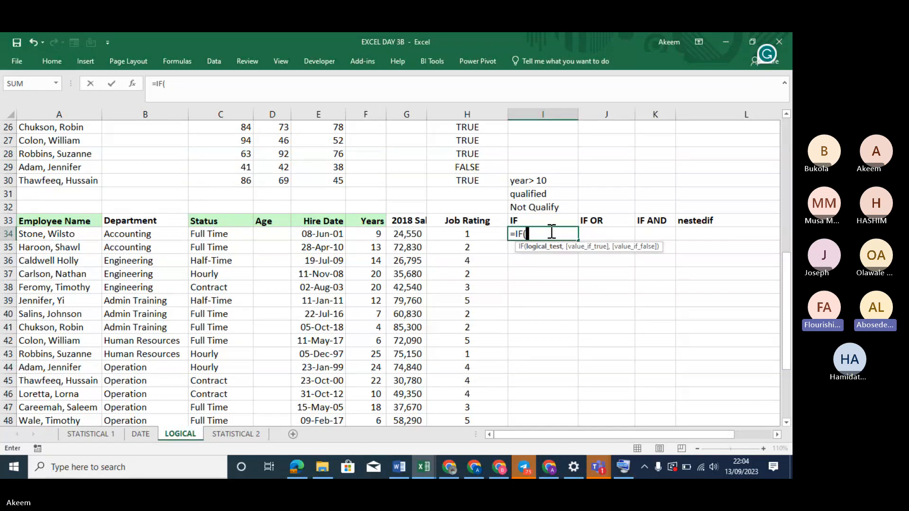
{"action": "left_click", "coordinate": [371, 232]}
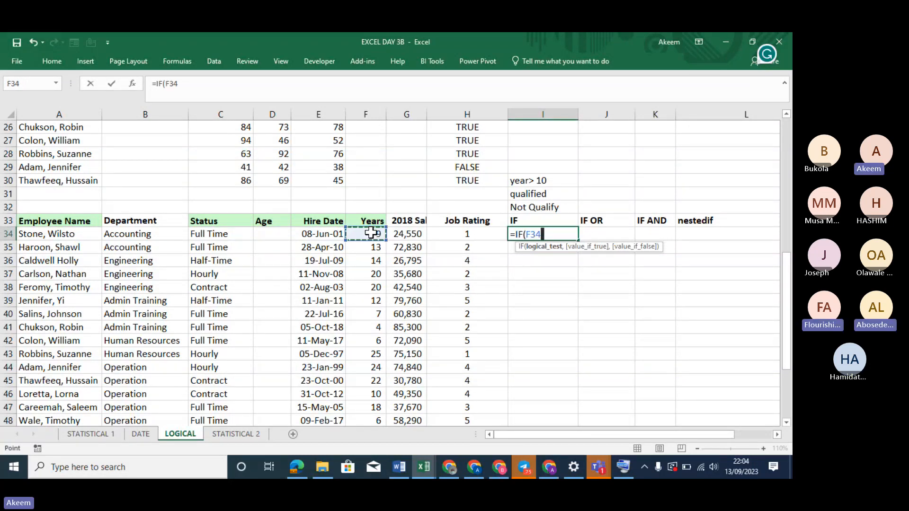
{"action": "type", "text": ">10"}
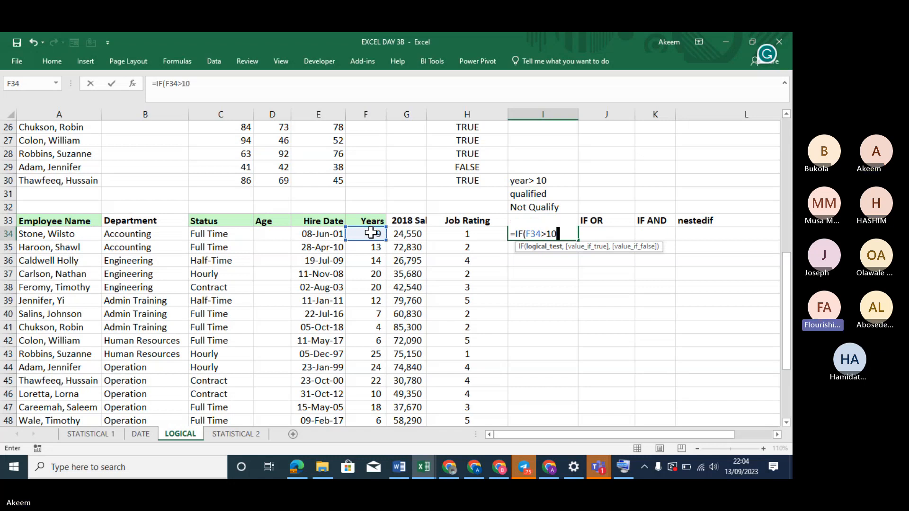
{"action": "type", "text": ","}
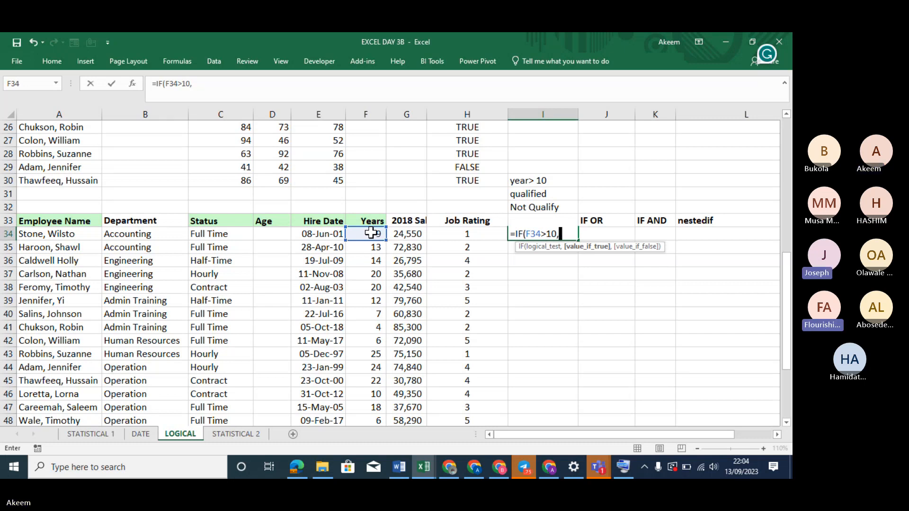
{"action": "left_click", "coordinate": [371, 233]}
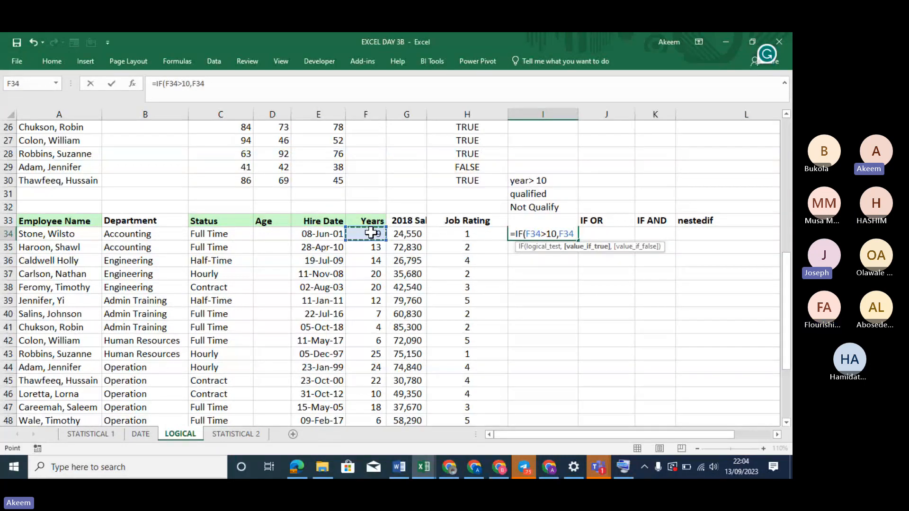
{"action": "type", "text": "\""}
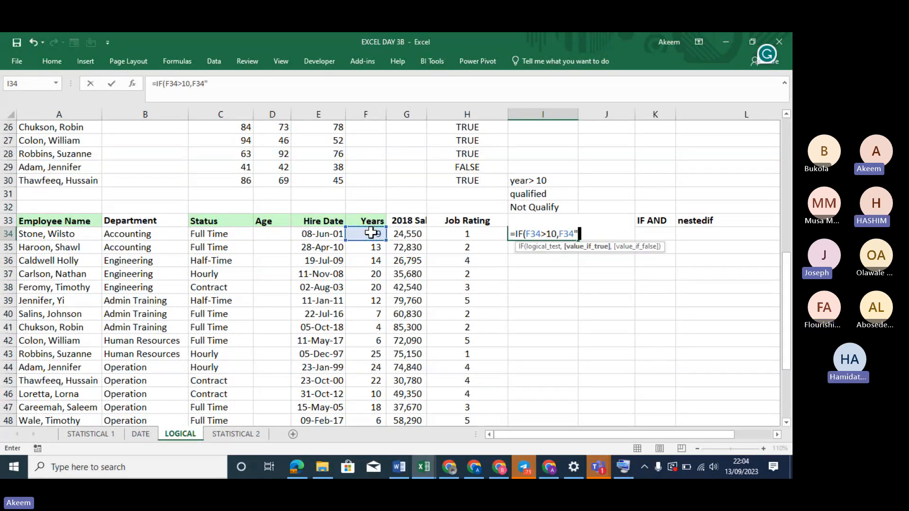
{"action": "type", "text": "Aq"}
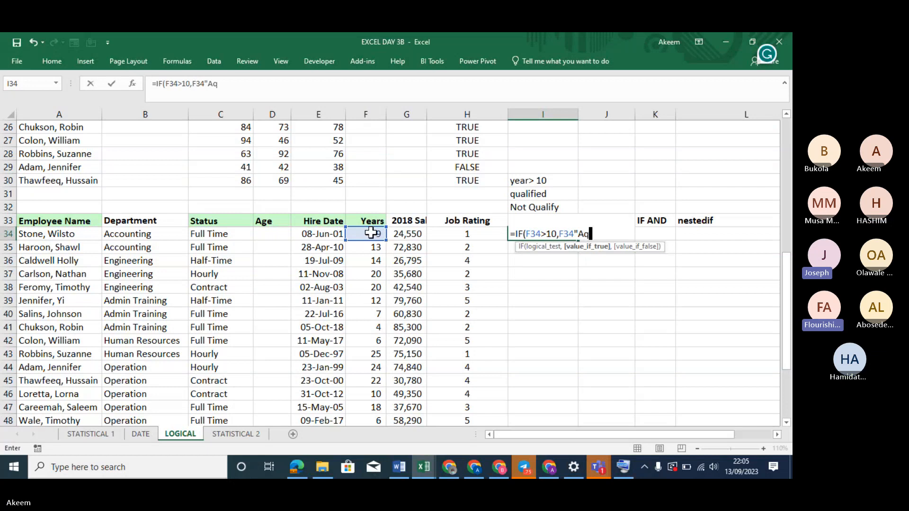
{"action": "key", "text": "BackSpace"}
{"action": "key", "text": "BackSpace"}
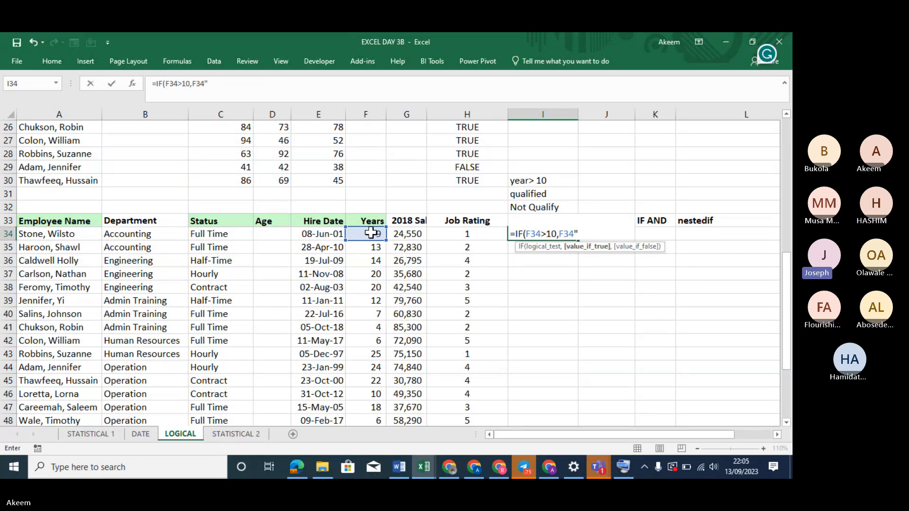
{"action": "key", "text": "BackSpace"}
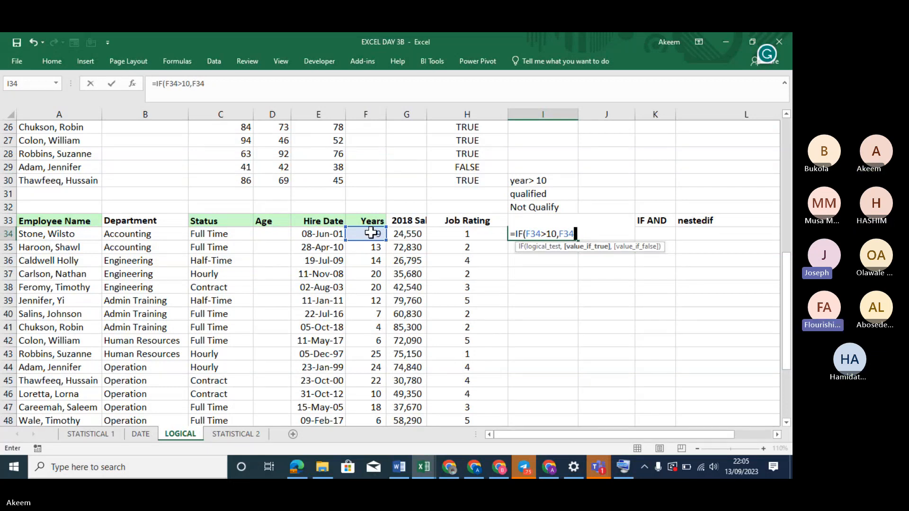
{"action": "key", "text": "BackSpace"}
{"action": "key", "text": "BackSpace"}
{"action": "key", "text": "BackSpace"}
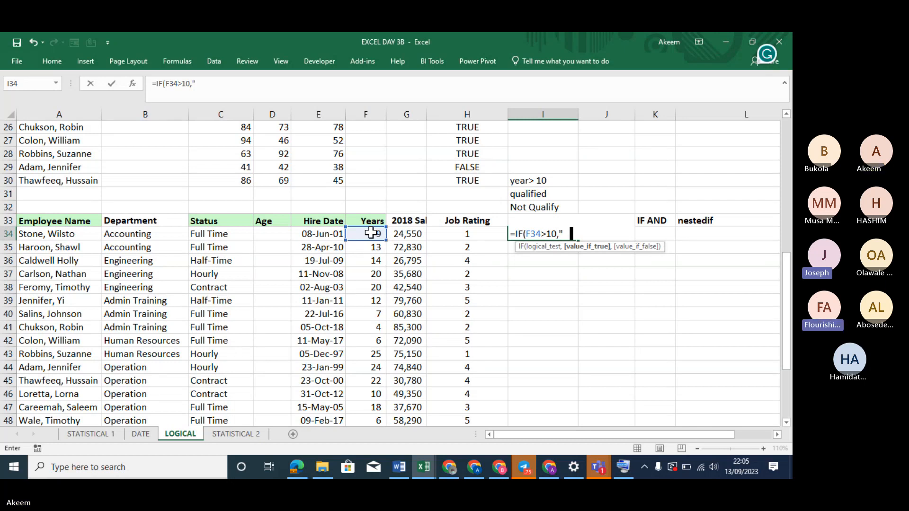
Step: Complete the I34 formula with "Qualified" as the value if true and "Not Qualify" as the value if false
{"action": "type", "text": "Quali"}
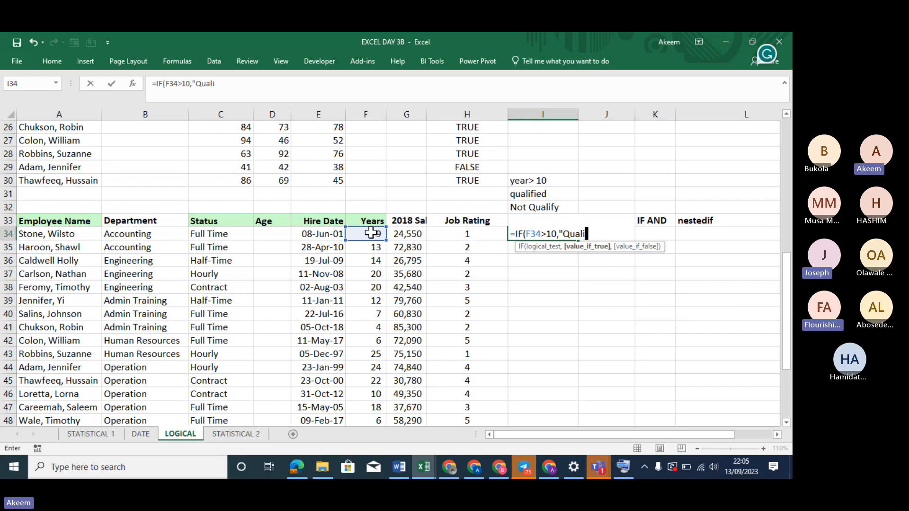
{"action": "type", "text": "fied\""}
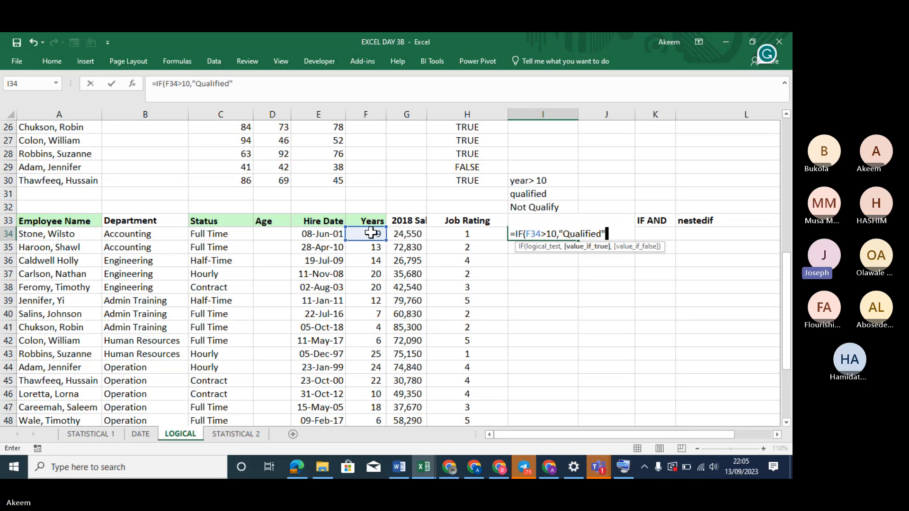
{"action": "type", "text": ","}
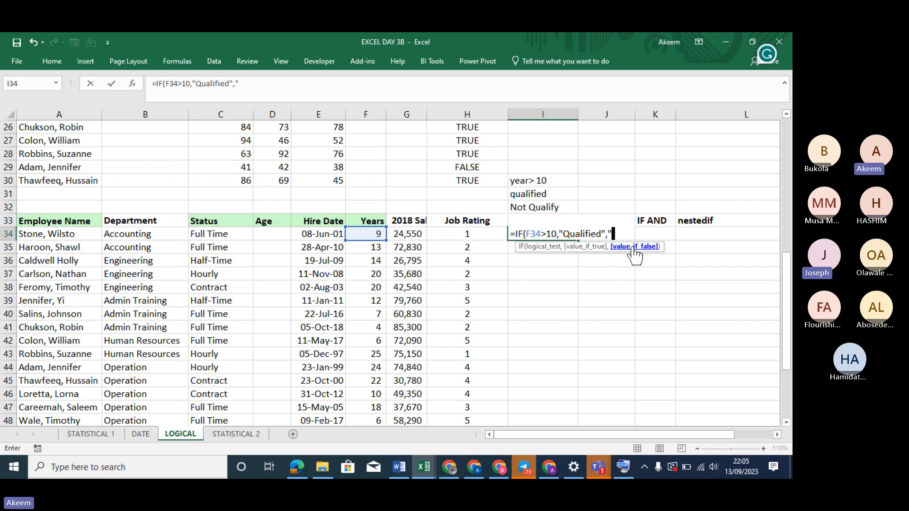
{"action": "type", "text": "Not Q"}
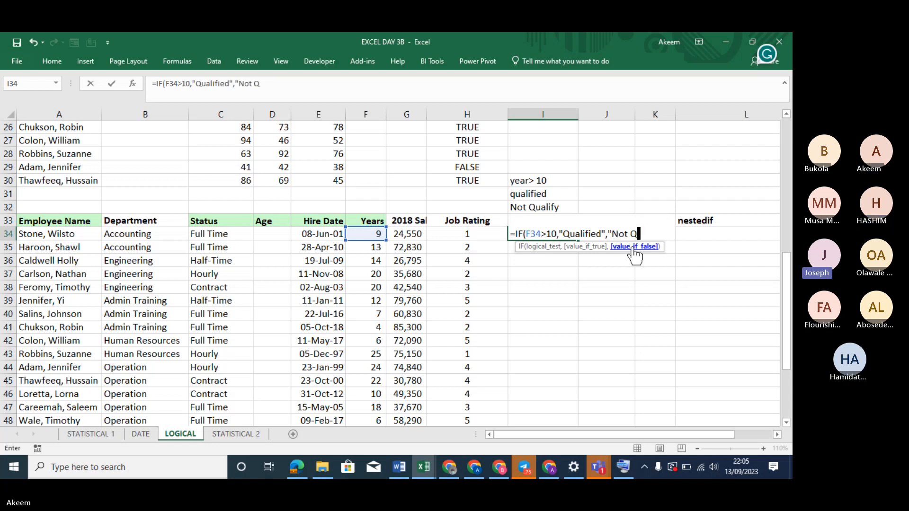
{"action": "type", "text": "ualify\""}
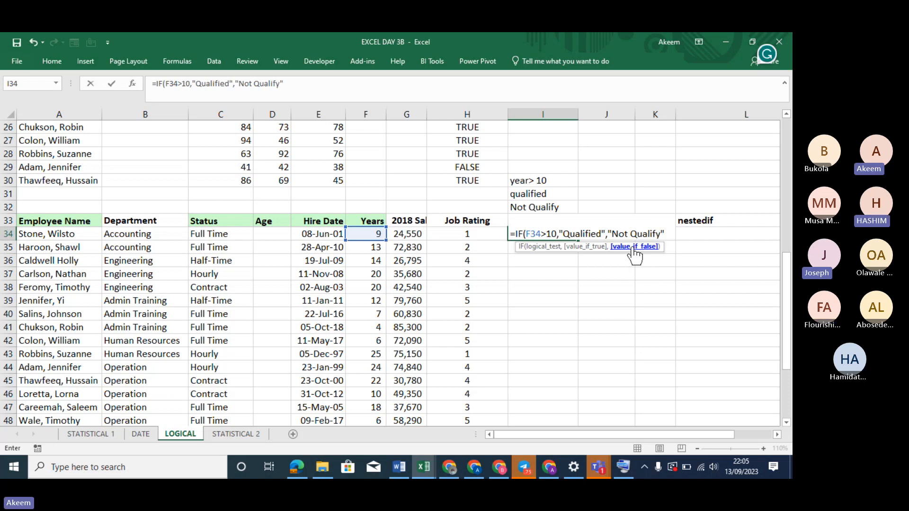
{"action": "type", "text": ")"}
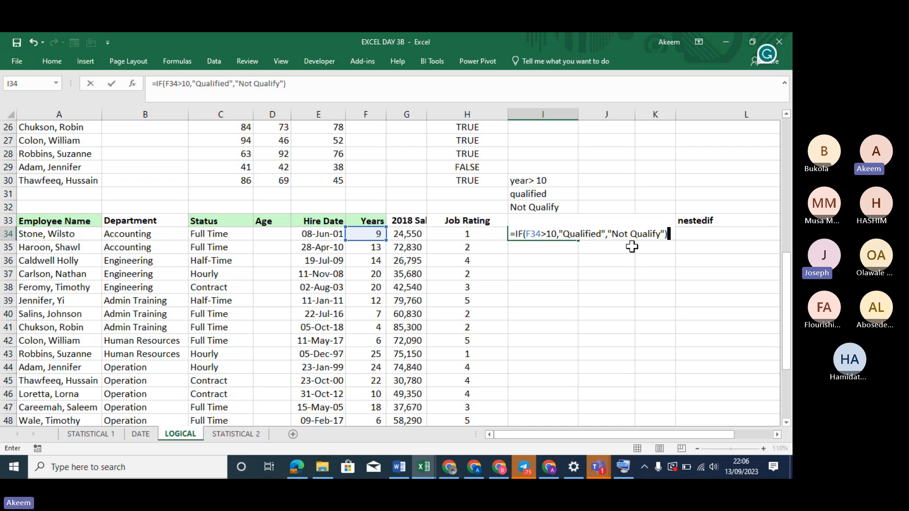
{"action": "key", "text": "Return"}
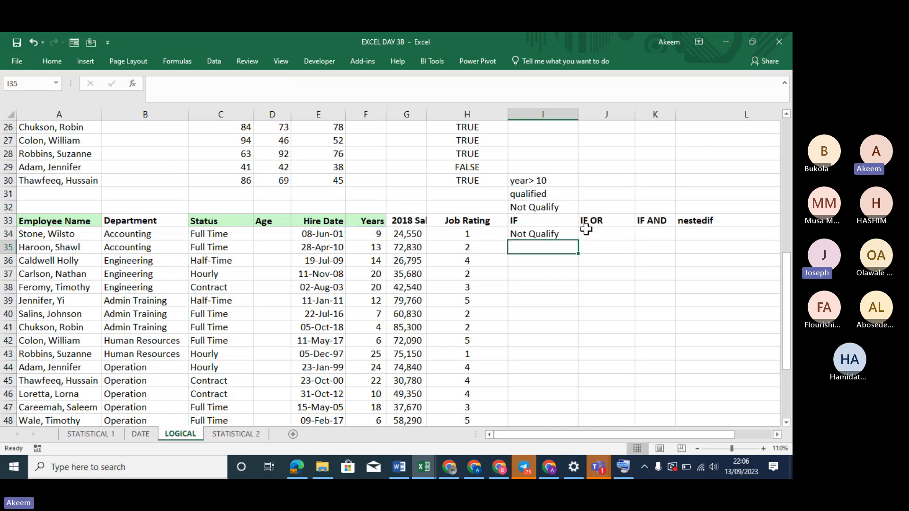
Step: Fill the IF formula from I34 down through I51 and widen column J slightly
{"action": "left_click", "coordinate": [565, 232]}
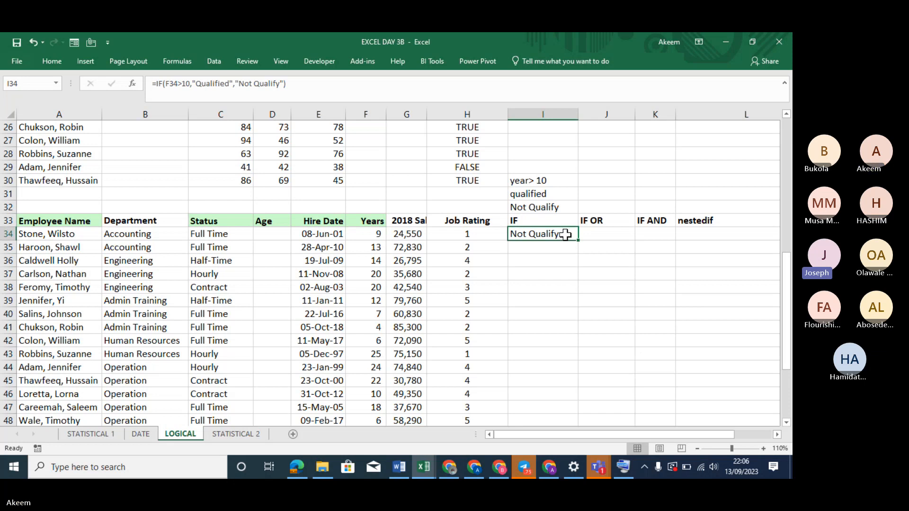
{"action": "key", "text": "shift+Down"}
{"action": "key", "text": "shift+Down"}
{"action": "key", "text": "shift+Down"}
{"action": "key", "text": "shift+Down"}
{"action": "key", "text": "shift+Down"}
{"action": "key", "text": "shift+Down"}
{"action": "key", "text": "shift+Down"}
{"action": "key", "text": "shift+Down"}
{"action": "key", "text": "shift+Down"}
{"action": "key", "text": "shift+Down"}
{"action": "key", "text": "shift+Down"}
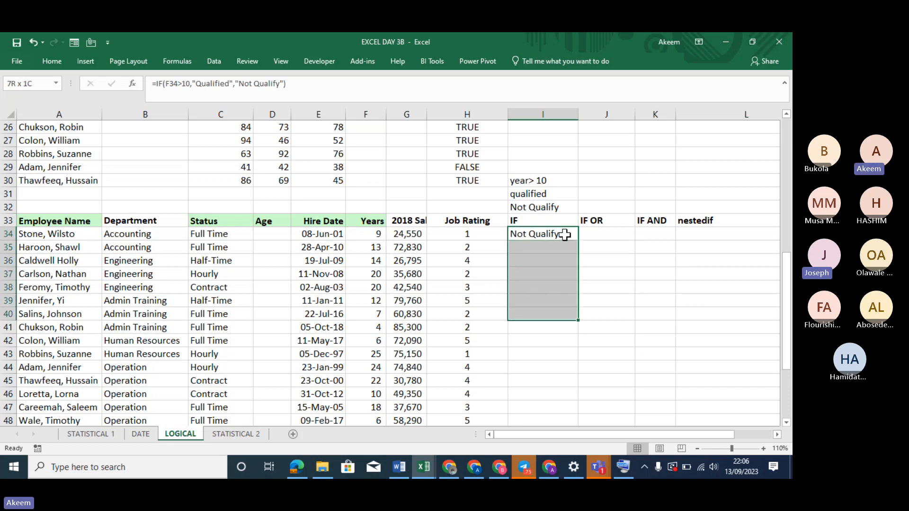
{"action": "key", "text": "shift+Down"}
{"action": "key", "text": "shift+Down"}
{"action": "key", "text": "shift+Down"}
{"action": "key", "text": "shift+Down"}
{"action": "key", "text": "shift+Down"}
{"action": "key", "text": "shift+Down"}
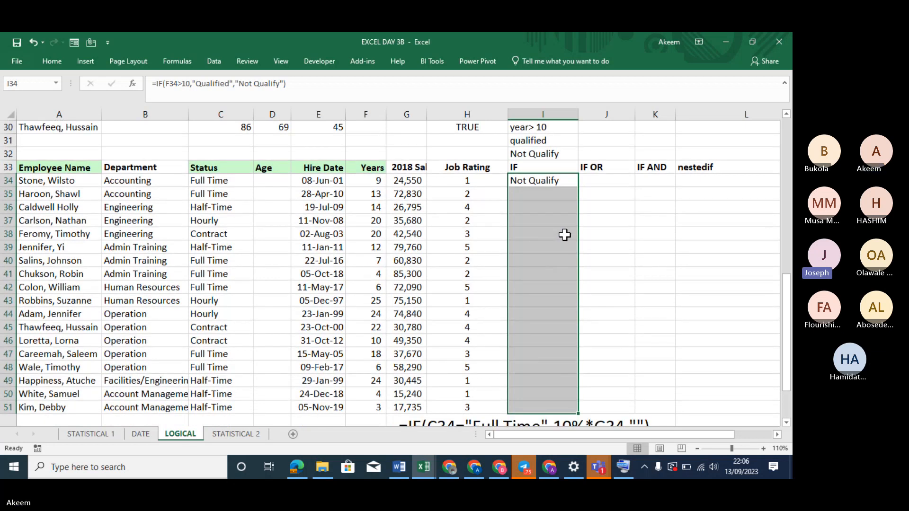
{"action": "key", "text": "ctrl+d"}
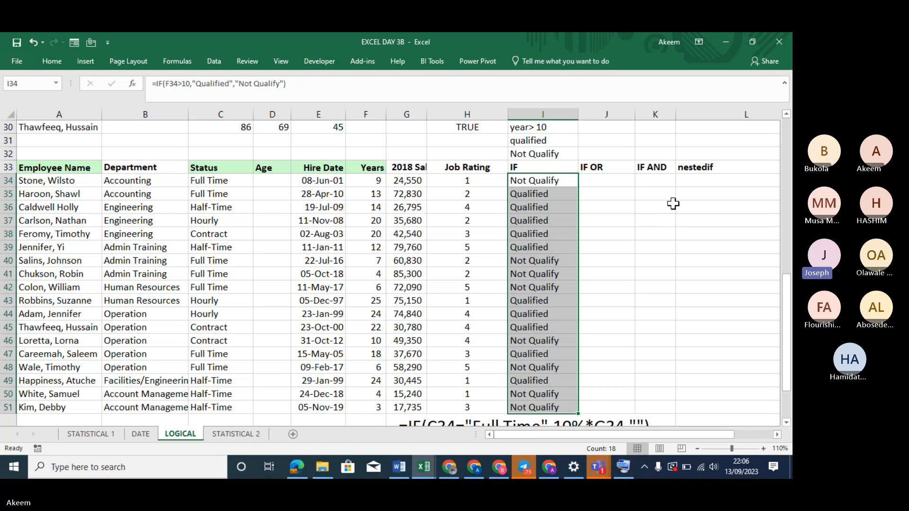
{"action": "left_click_drag", "start_coordinate": [637, 114], "coordinate": [654, 115]}
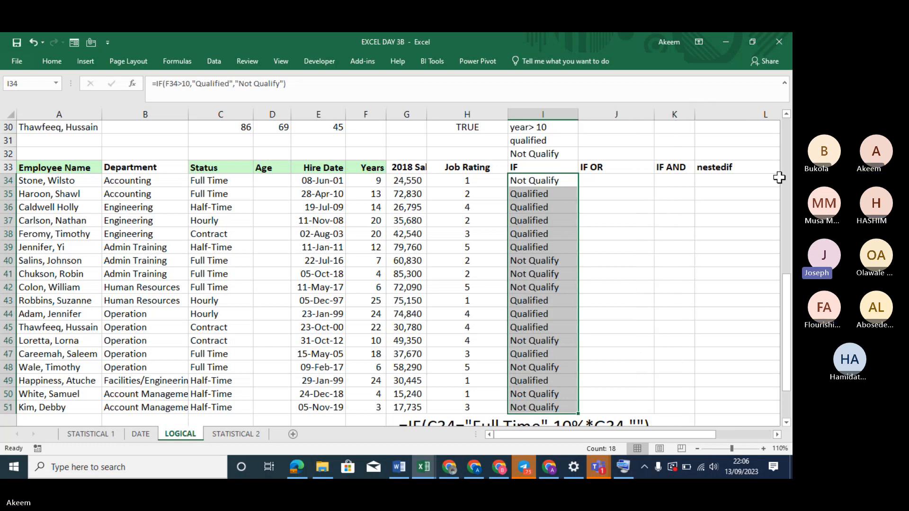
Step: Review the logical test, value-if-true and value-if-false arguments of the IF formula in I34
{"action": "left_click_drag", "start_coordinate": [788, 298], "coordinate": [786, 264]}
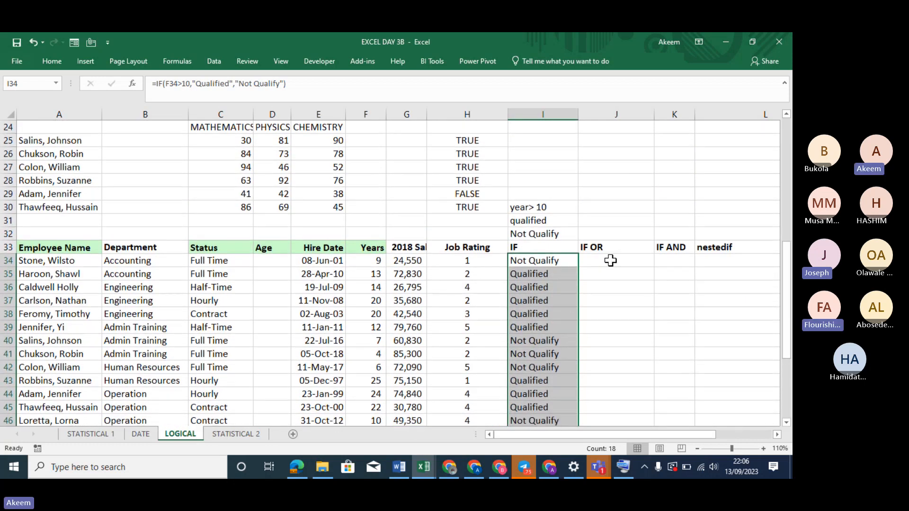
{"action": "left_click", "coordinate": [552, 260]}
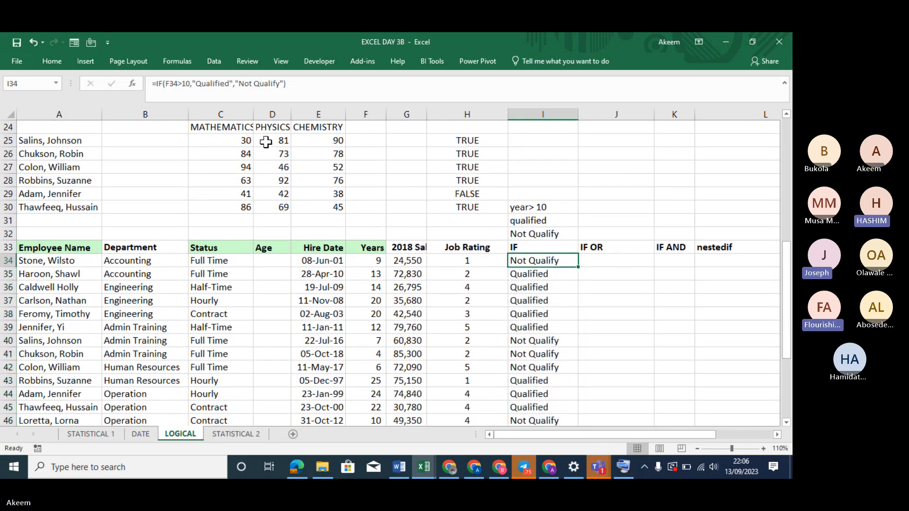
{"action": "left_click", "coordinate": [221, 84]}
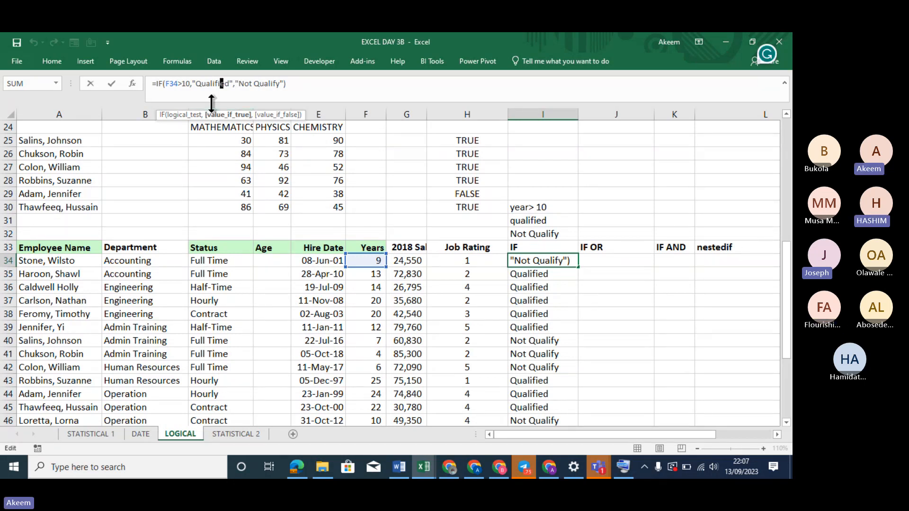
{"action": "left_click", "coordinate": [163, 83]}
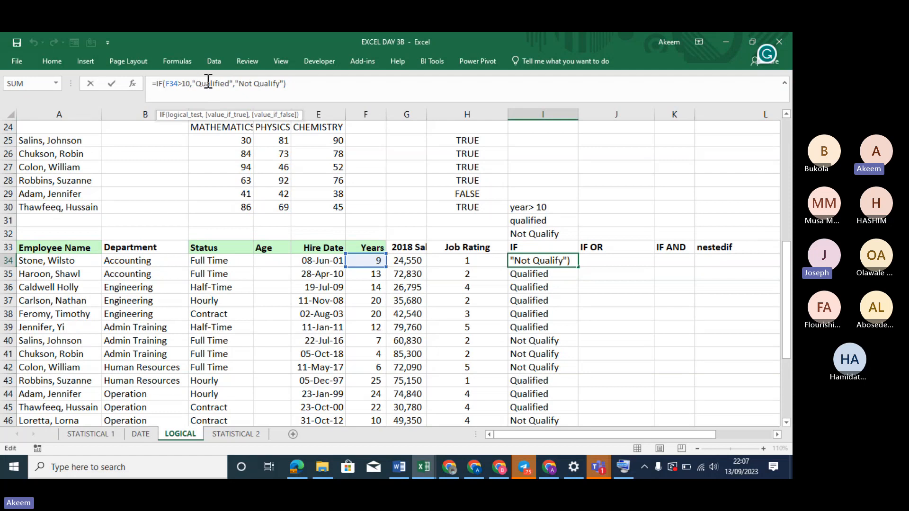
{"action": "left_click", "coordinate": [268, 84]}
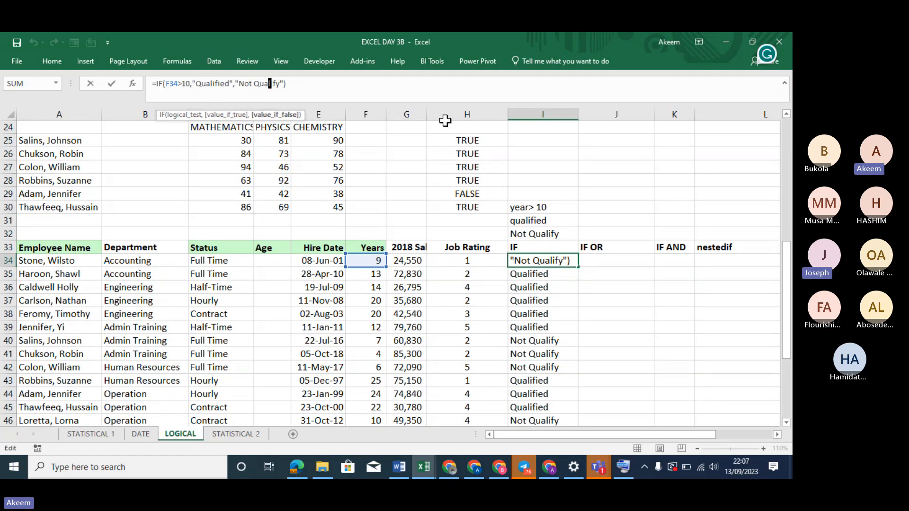
{"action": "left_click", "coordinate": [676, 185]}
Step: Wrap the OR formula in H25 inside an IF function so that OR(C25>=50,D25>=50,E25>=50) becomes its logical test
{"action": "left_click", "coordinate": [468, 140]}
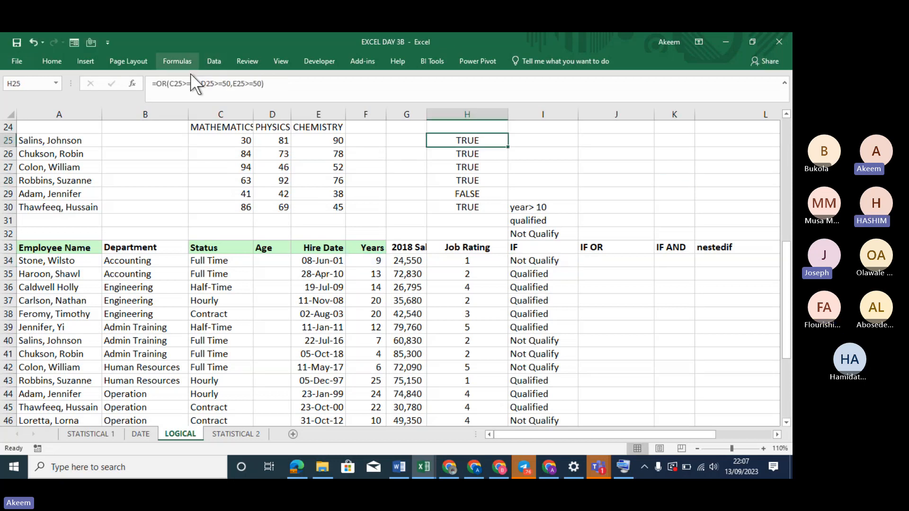
{"action": "left_click", "coordinate": [155, 83]}
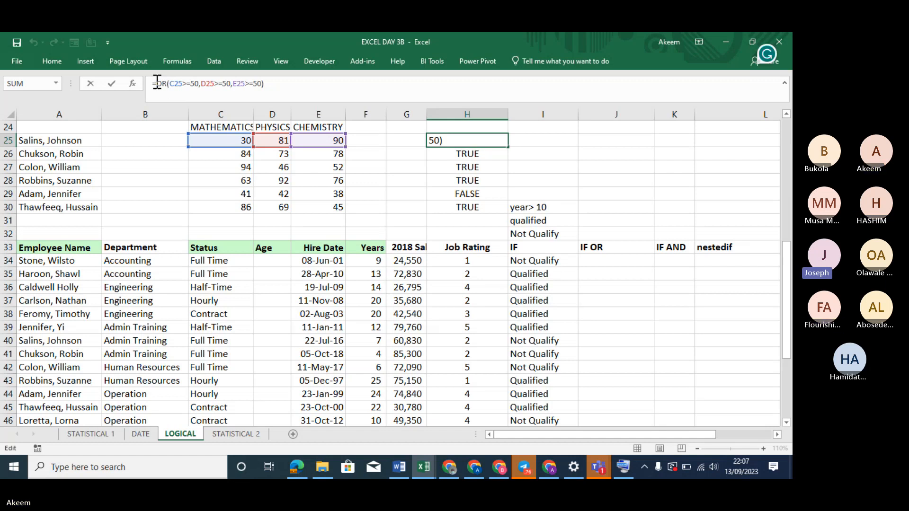
{"action": "type", "text": "if"}
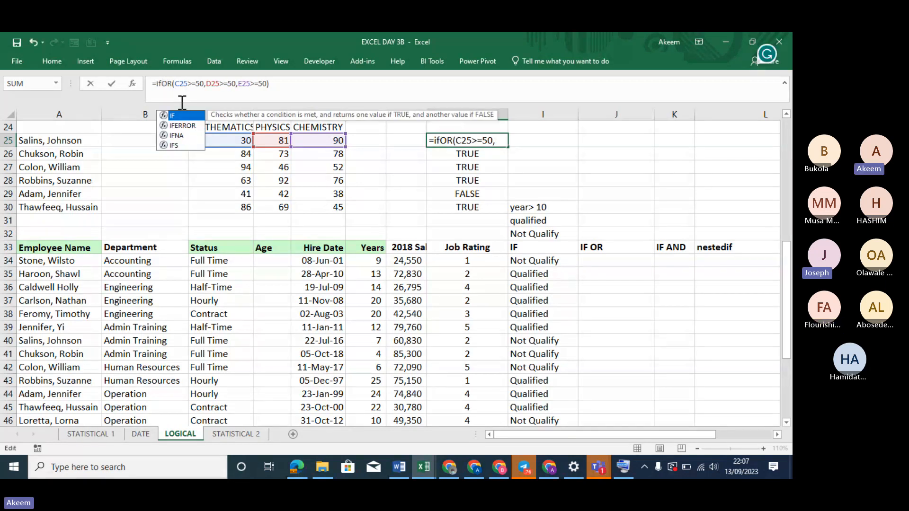
{"action": "type", "text": "("}
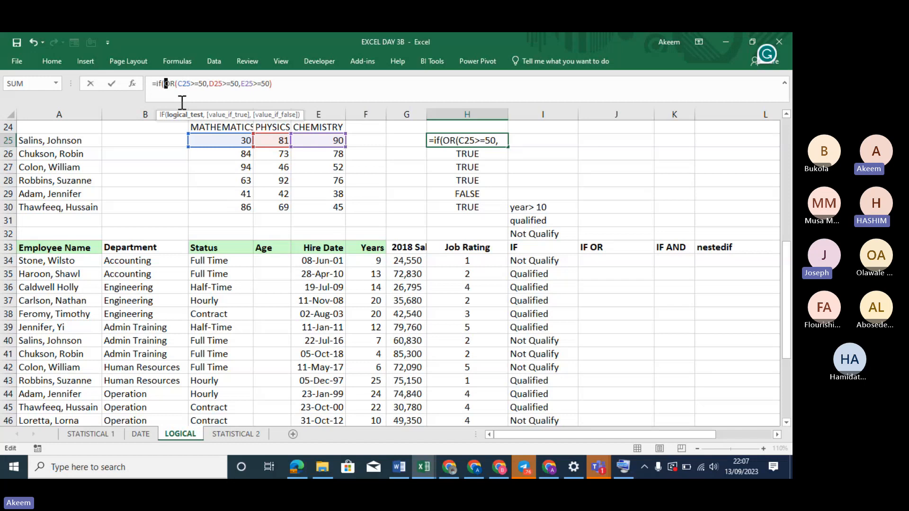
{"action": "left_click", "coordinate": [272, 83]}
{"action": "type", "text": "),"}
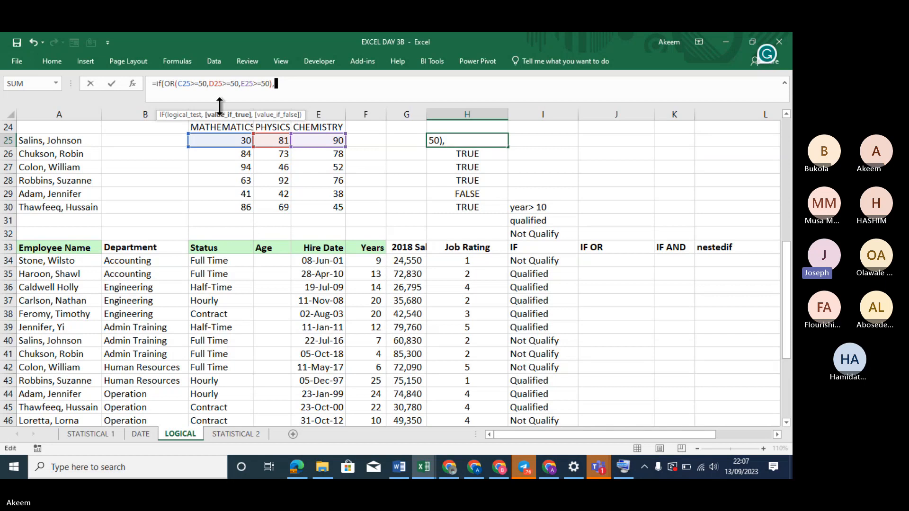
Step: Complete the H25 formula with "Pass" as the value if true and "Fail" as the value if false
{"action": "type", "text": "\""}
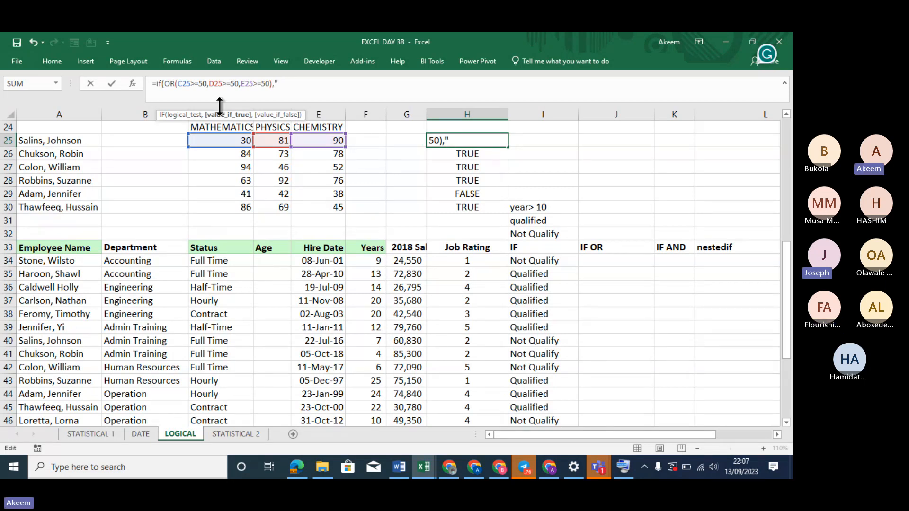
{"action": "type", "text": "Pass\","}
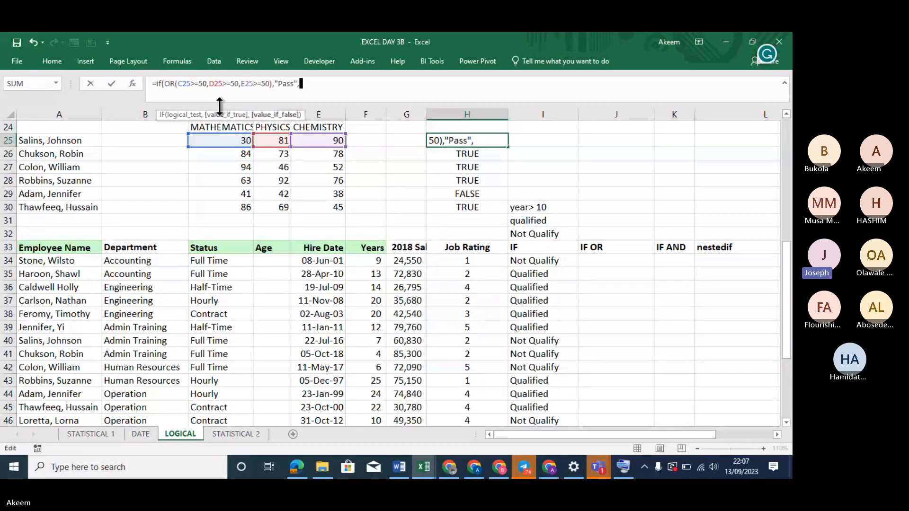
{"action": "type", "text": "\"Fail "}
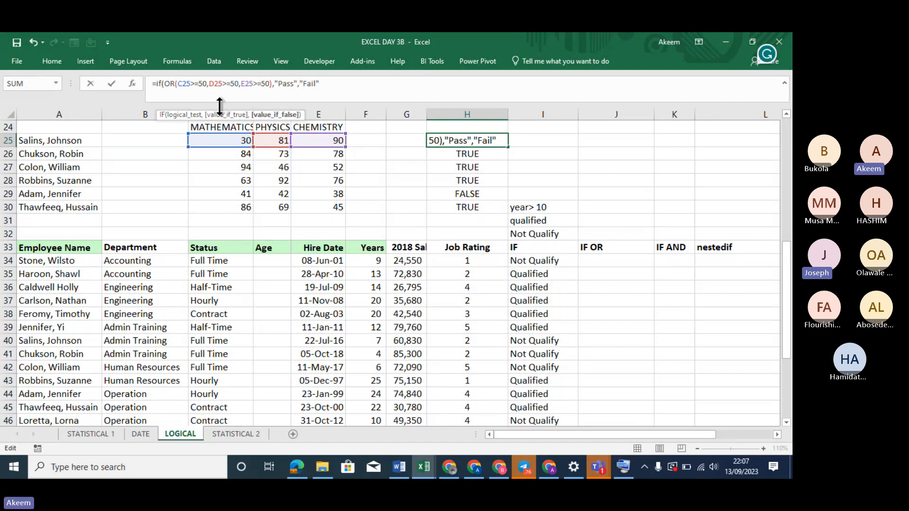
{"action": "type", "text": ")"}
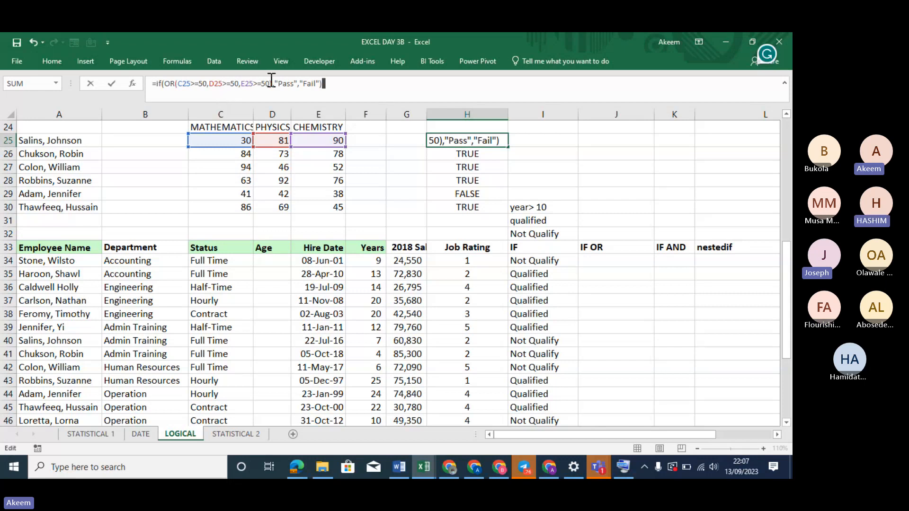
{"action": "left_click_drag", "start_coordinate": [271, 83], "coordinate": [165, 84]}
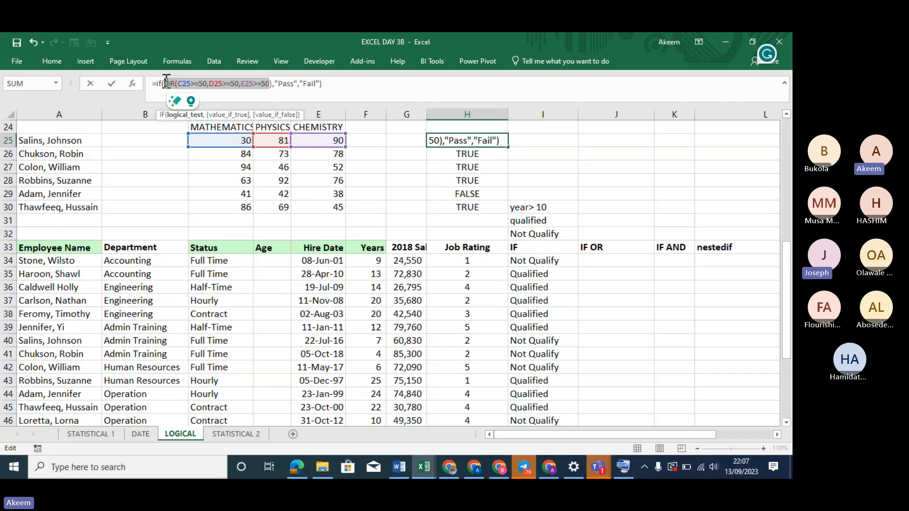
{"action": "key", "text": "Return"}
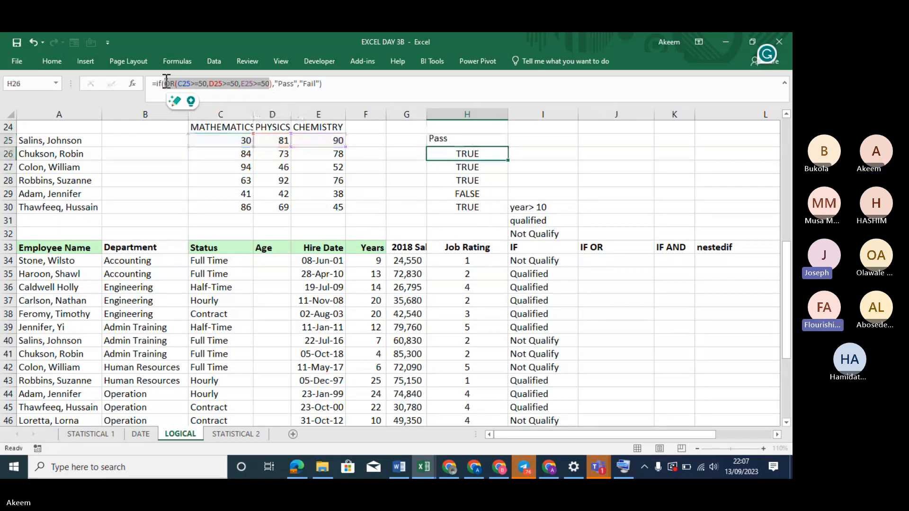
Step: Fill the IF-OR formula from H25 down through H30 and undo the fill
{"action": "left_click", "coordinate": [458, 139]}
{"action": "left_click_drag", "start_coordinate": [507, 146], "coordinate": [513, 206]}
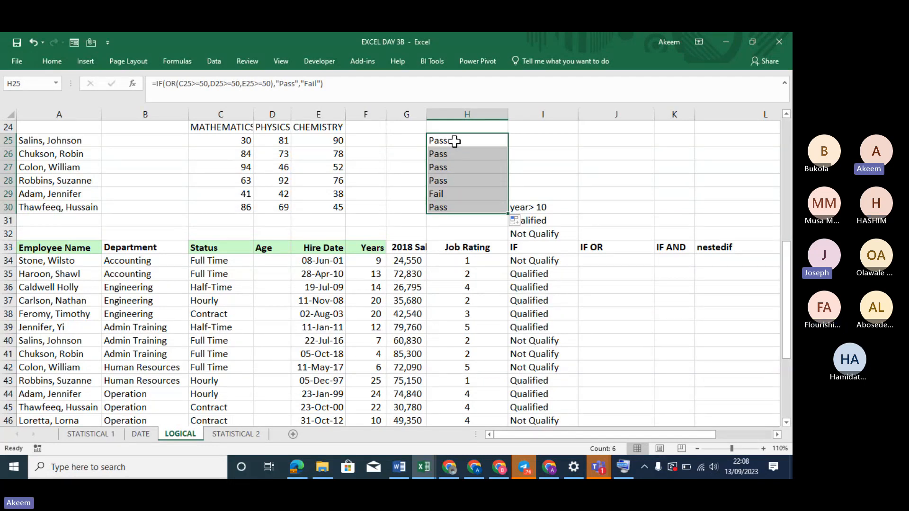
{"action": "key", "text": "ctrl+z"}
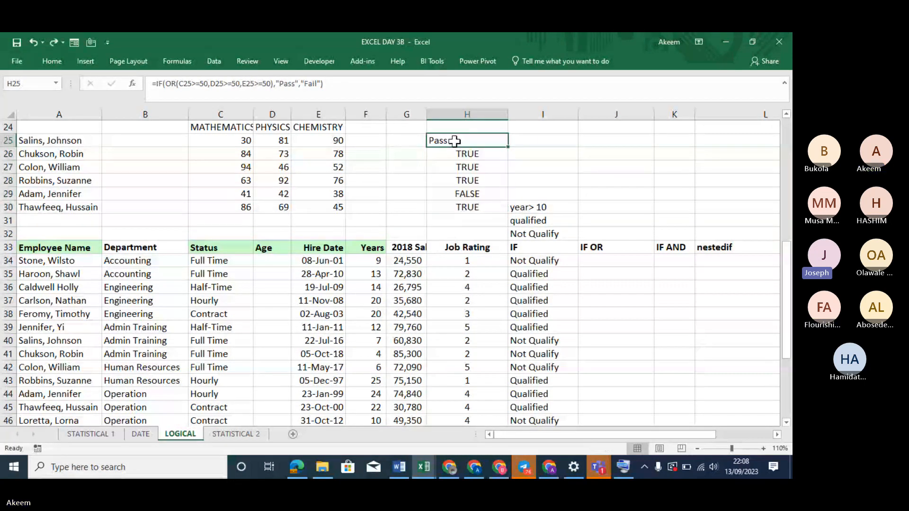
Step: Compare the plain OR formula in H26 with H25, and review the arguments of the IF-OR formula in H25
{"action": "left_click", "coordinate": [480, 156]}
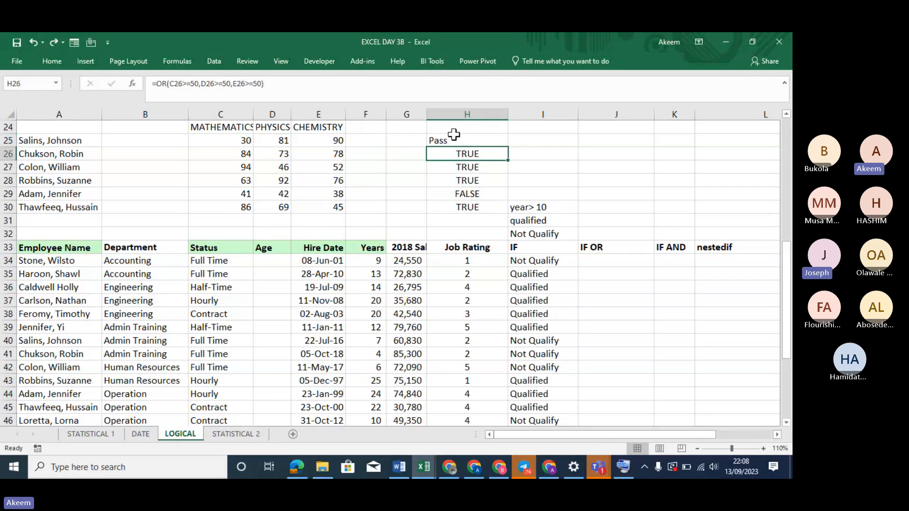
{"action": "left_click", "coordinate": [454, 136]}
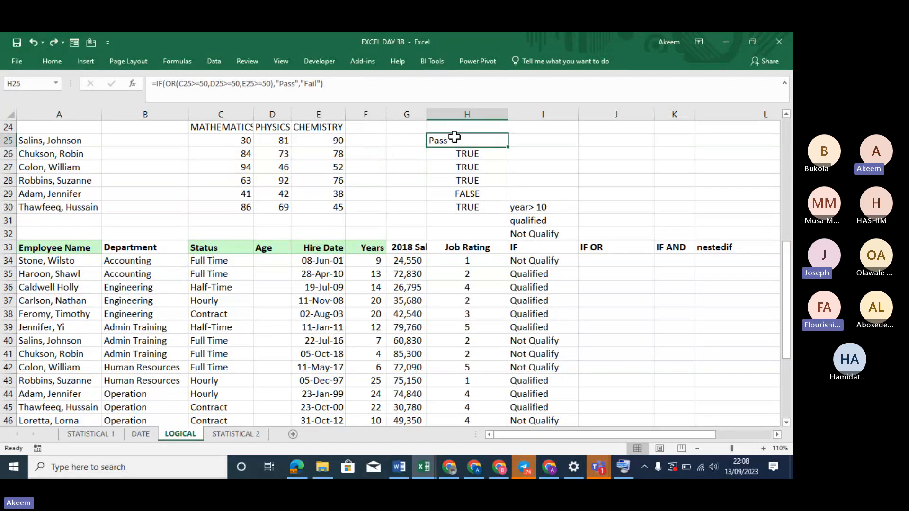
{"action": "left_click", "coordinate": [162, 83]}
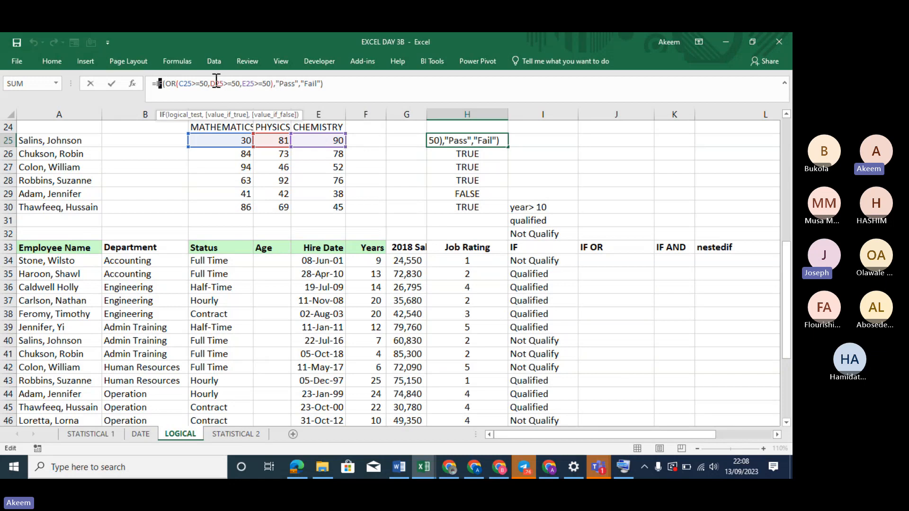
{"action": "left_click", "coordinate": [285, 83]}
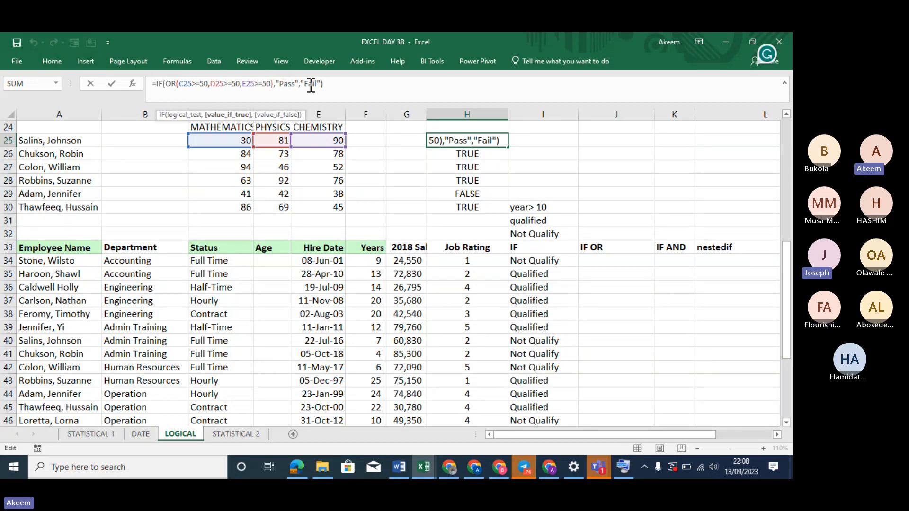
{"action": "left_click", "coordinate": [309, 83]}
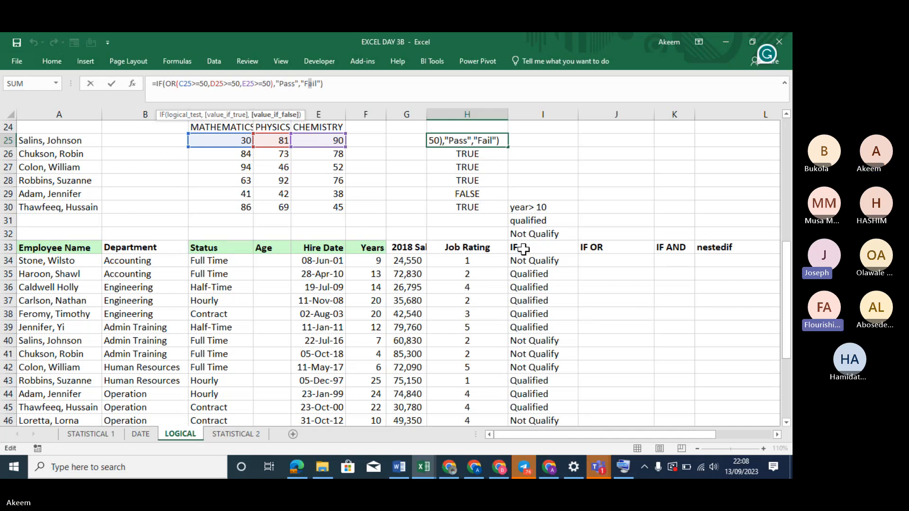
{"action": "key", "text": "Return"}
{"action": "left_click", "coordinate": [331, 257]}
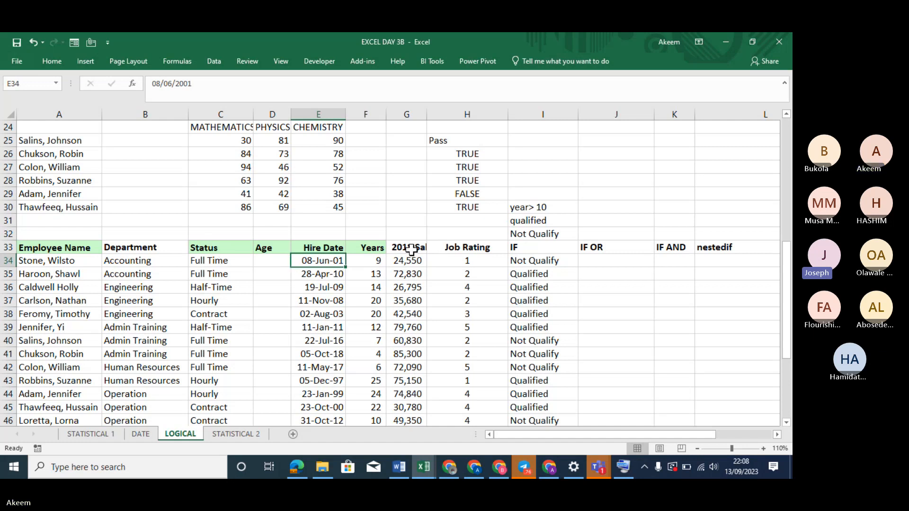
Step: Note the IF OR criteria above the employee table by entering Full Time in J27 and 10 in J28
{"action": "left_click", "coordinate": [606, 165]}
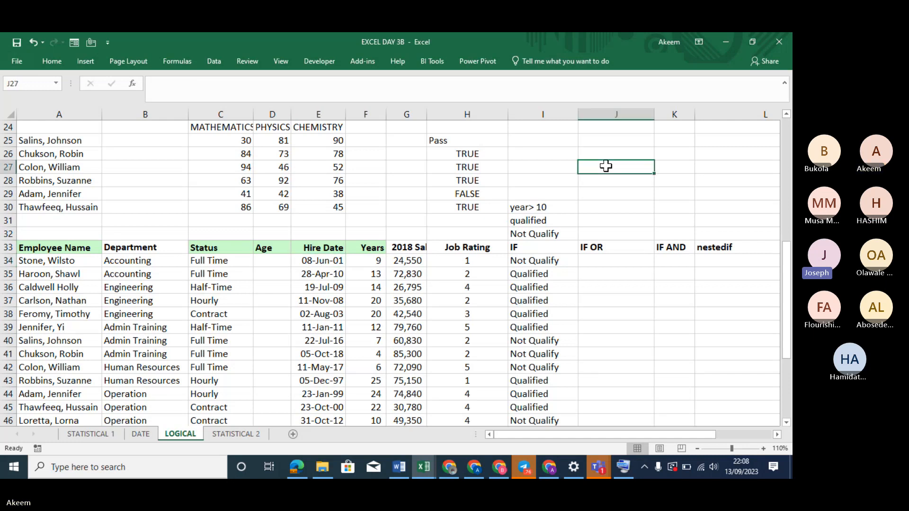
{"action": "type", "text": "f"}
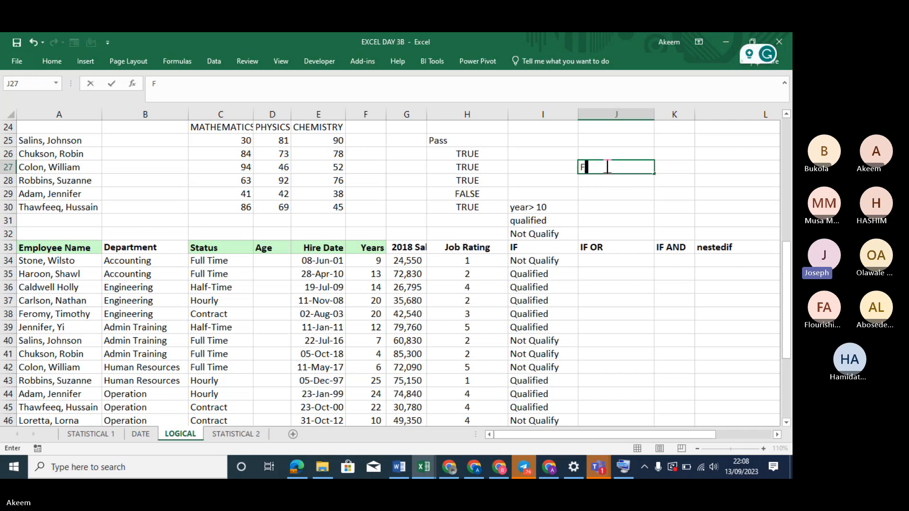
{"action": "type", "text": "ull Time"}
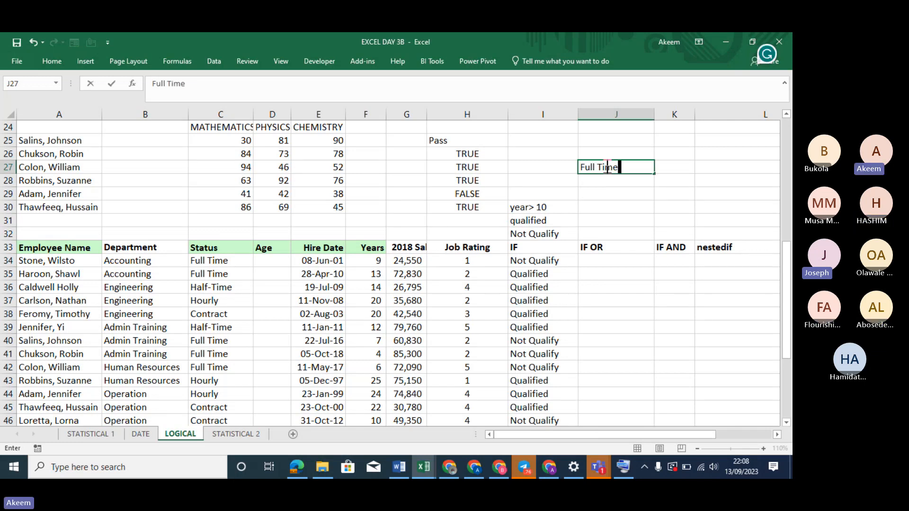
{"action": "key", "text": "Return"}
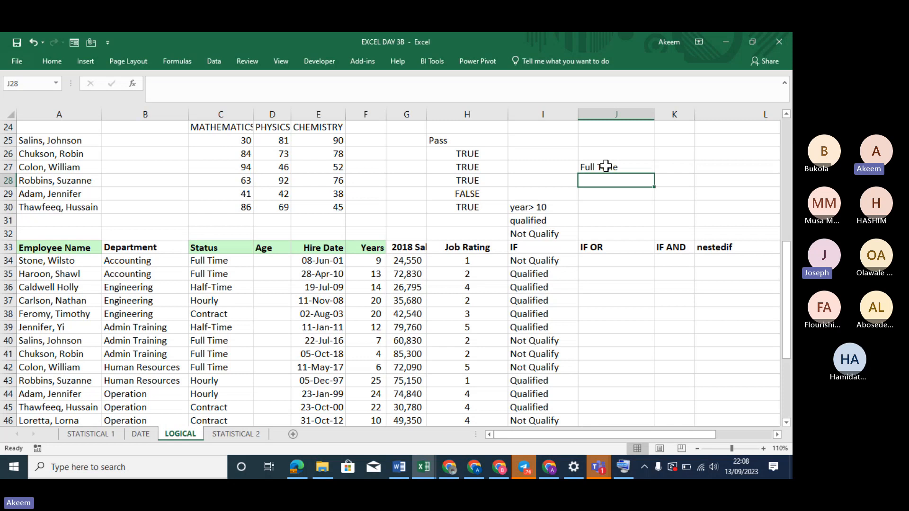
{"action": "type", "text": "1"}
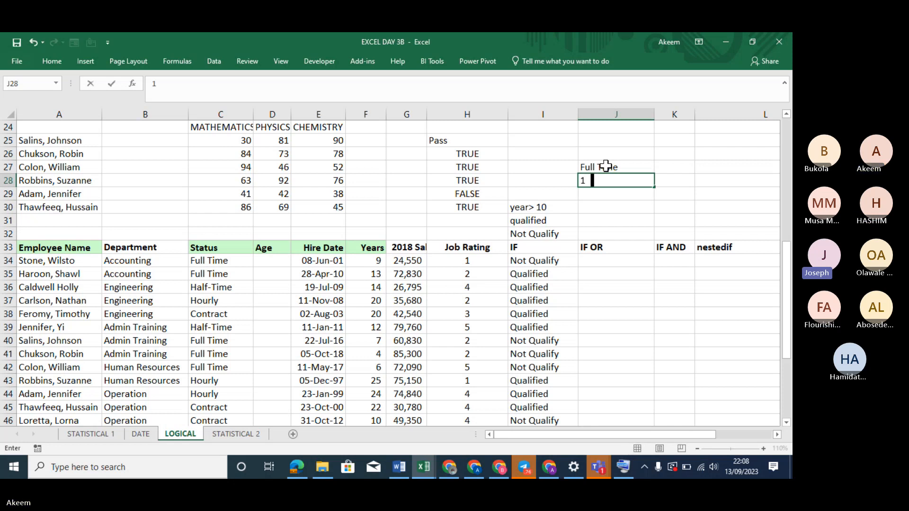
{"action": "type", "text": "0"}
{"action": "key", "text": "Return"}
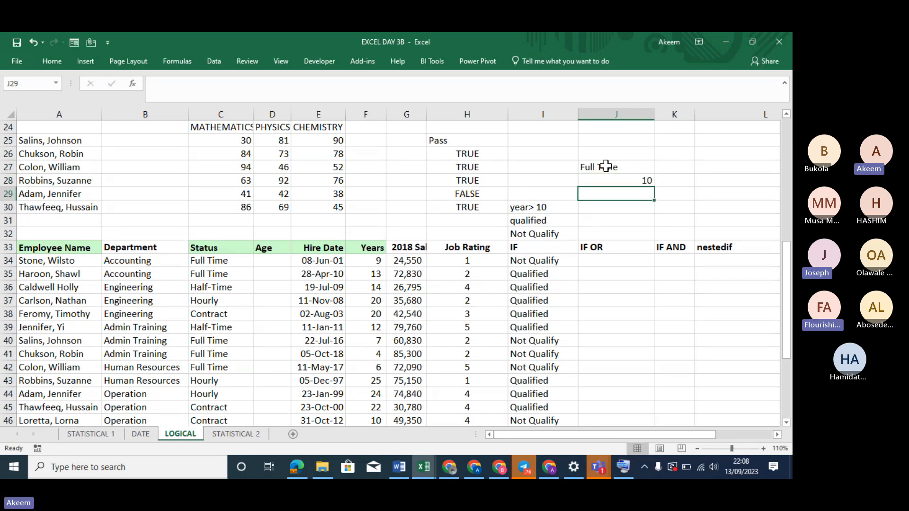
Step: Note the IF OR outcomes below the criteria by entering 20% in J29 and No bonus in J30
{"action": "left_click", "coordinate": [624, 184]}
{"action": "left_click", "coordinate": [614, 199]}
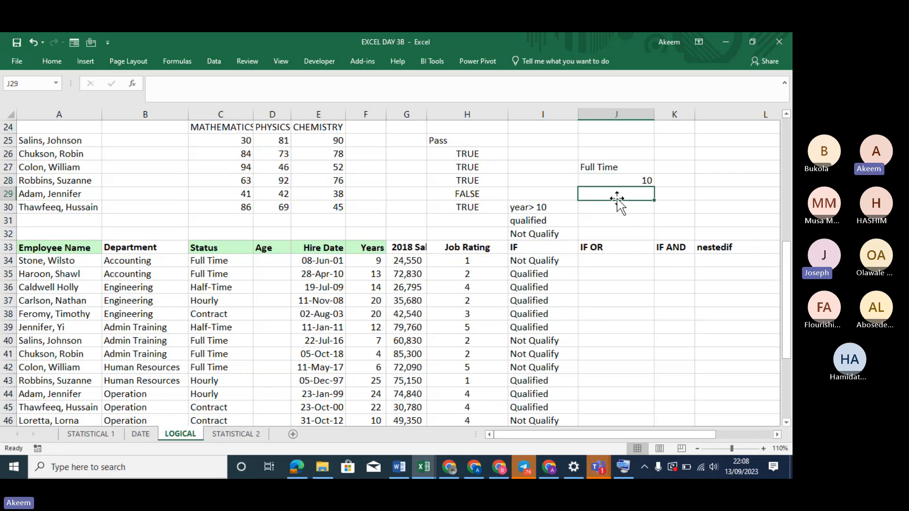
{"action": "type", "text": "20"}
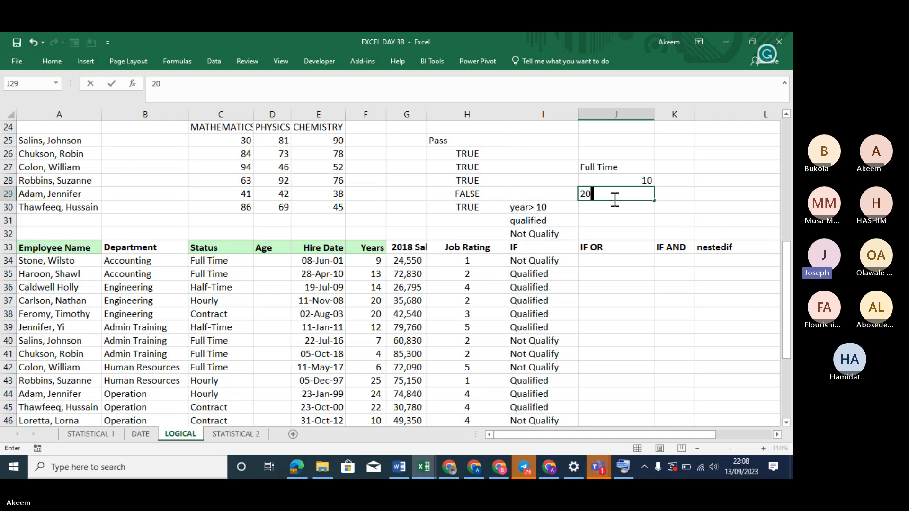
{"action": "type", "text": "%"}
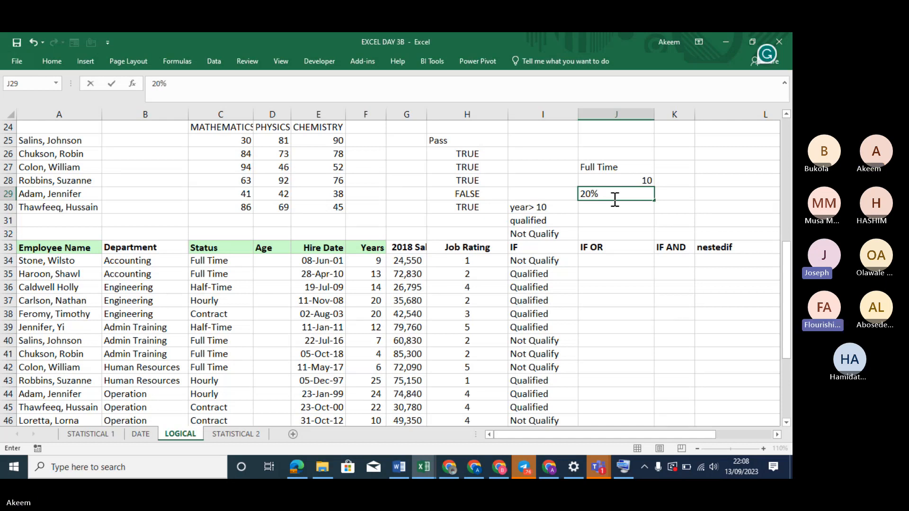
{"action": "key", "text": "Return"}
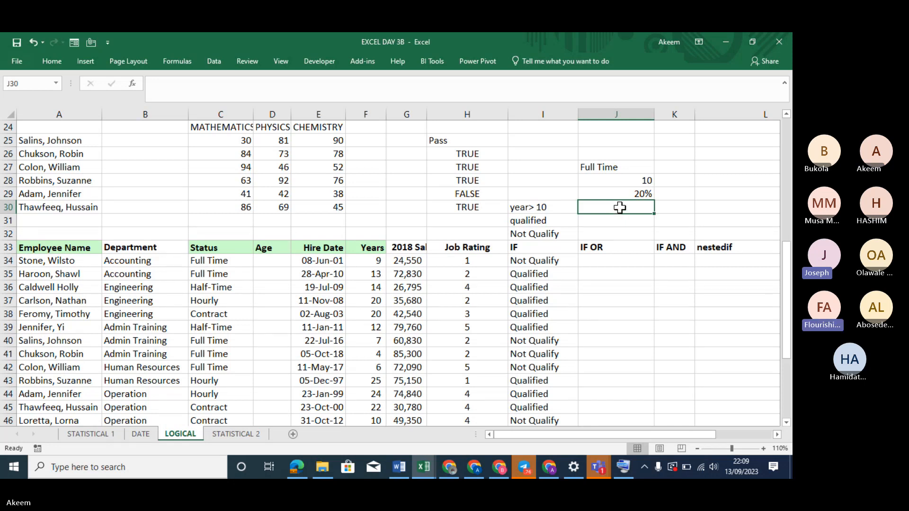
{"action": "left_click", "coordinate": [625, 260]}
{"action": "left_click", "coordinate": [612, 204]}
{"action": "type", "text": "N"}
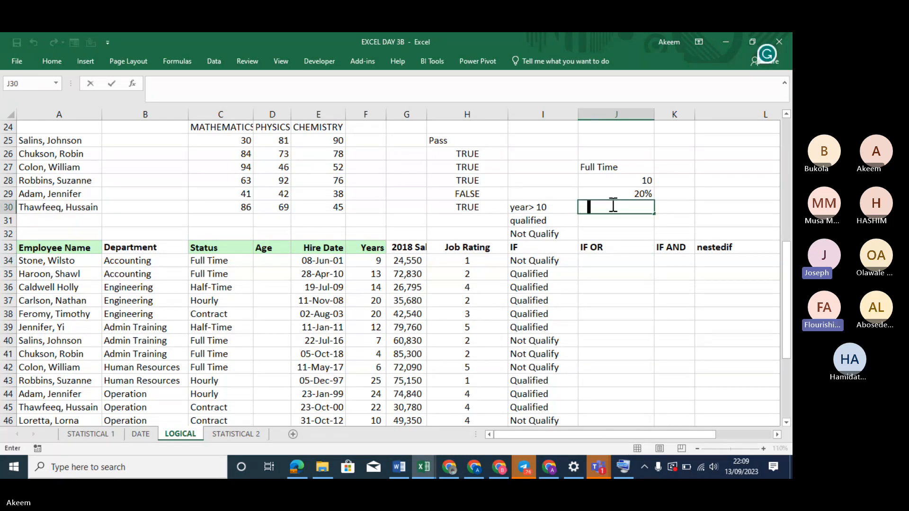
{"action": "type", "text": "o bonus"}
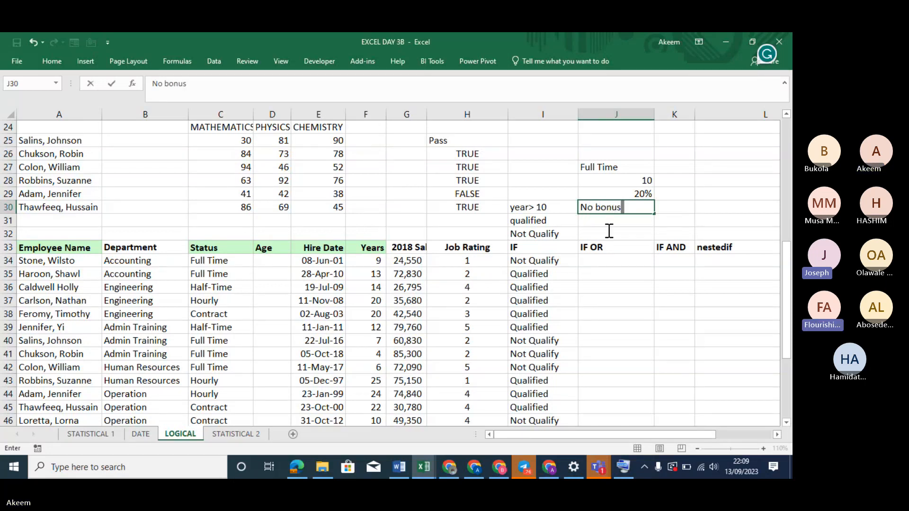
{"action": "key", "text": "alt+Tab"}
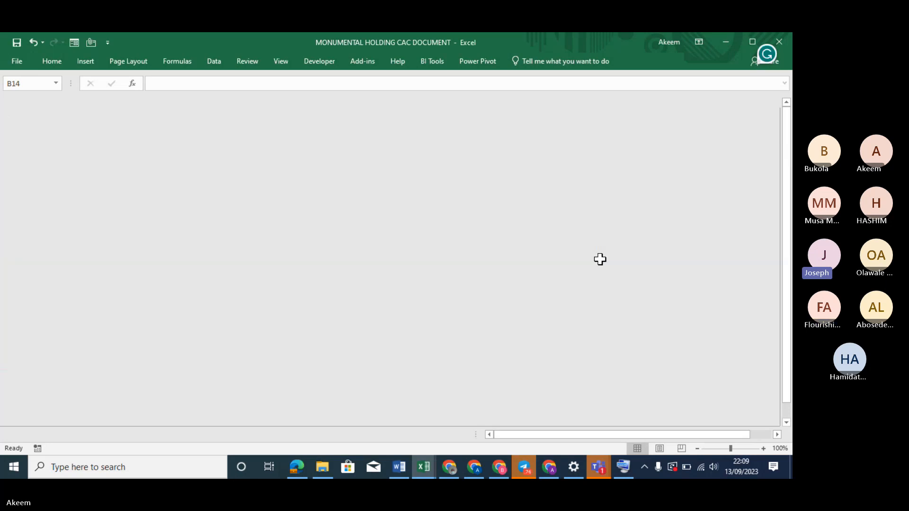
{"action": "key", "text": "alt+Tab"}
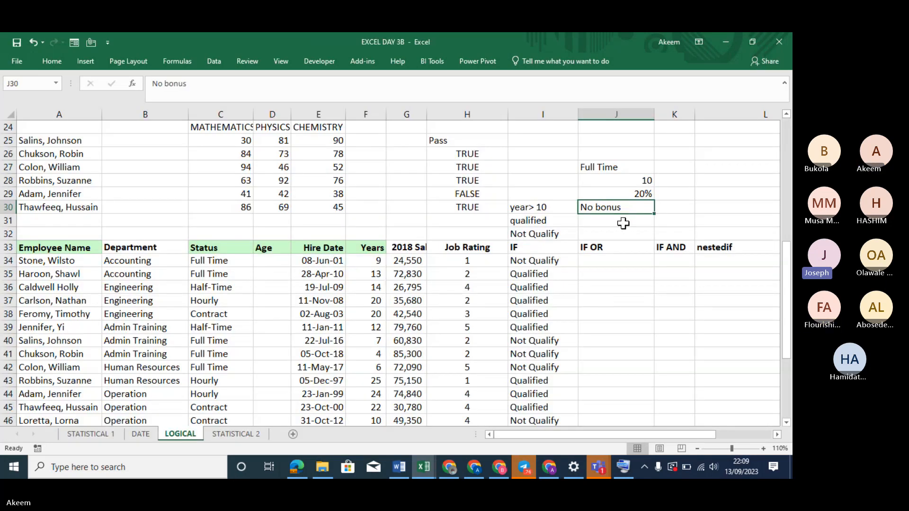
Step: Start an IF formula in J34 with a nested OR whose first test is C34=$J$27, using an absolute reference
{"action": "left_click", "coordinate": [623, 224]}
{"action": "left_click", "coordinate": [614, 261]}
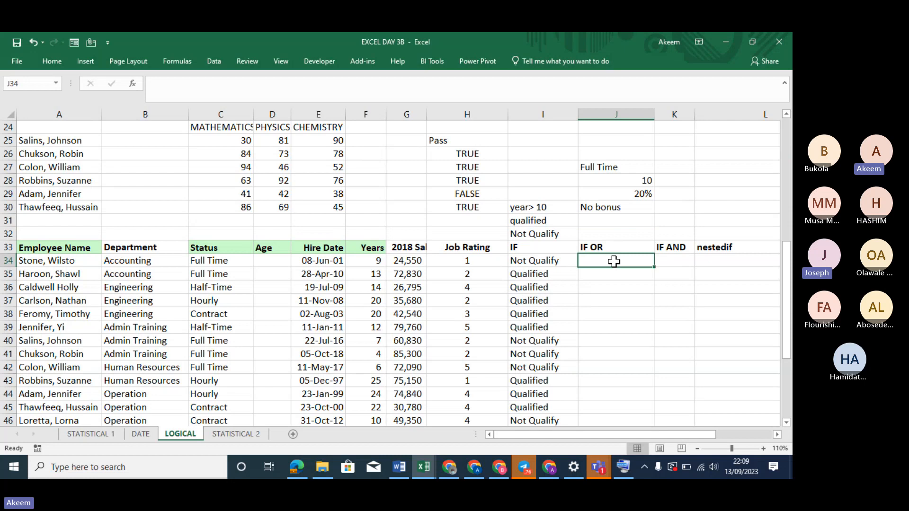
{"action": "type", "text": "="}
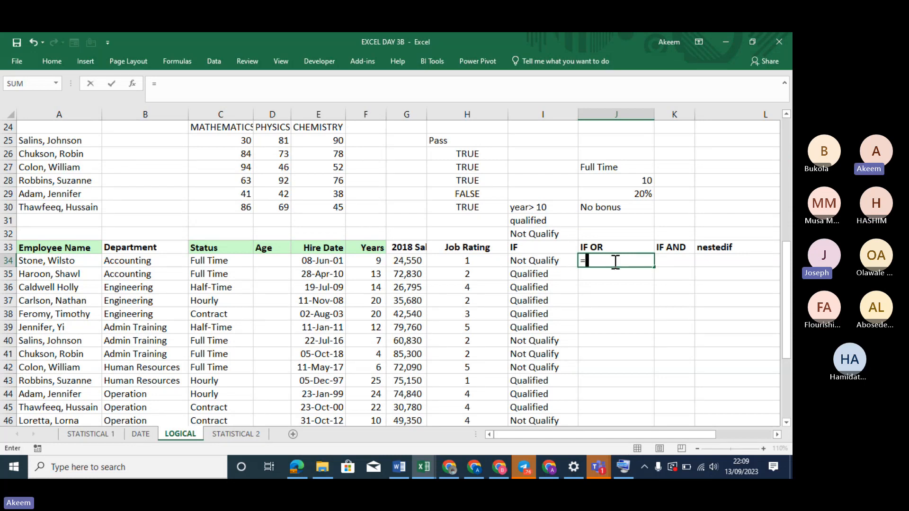
{"action": "type", "text": "if"}
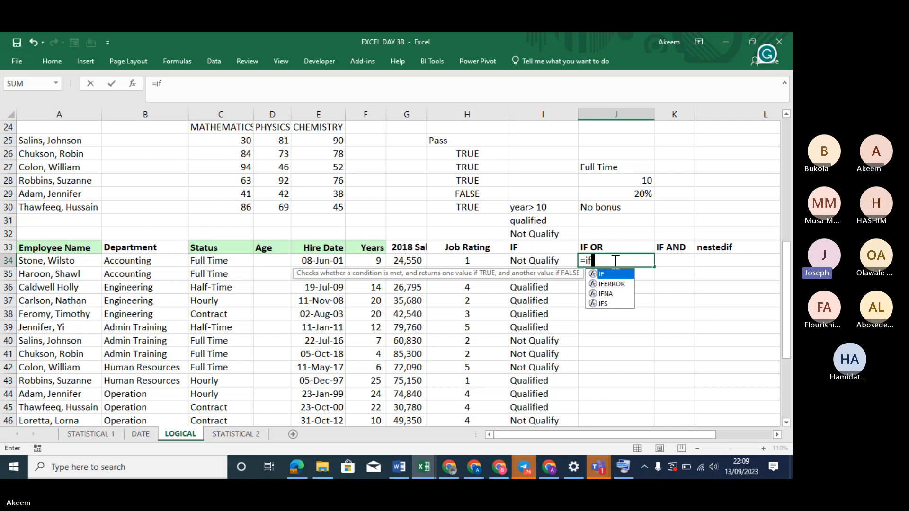
{"action": "key", "text": "Tab"}
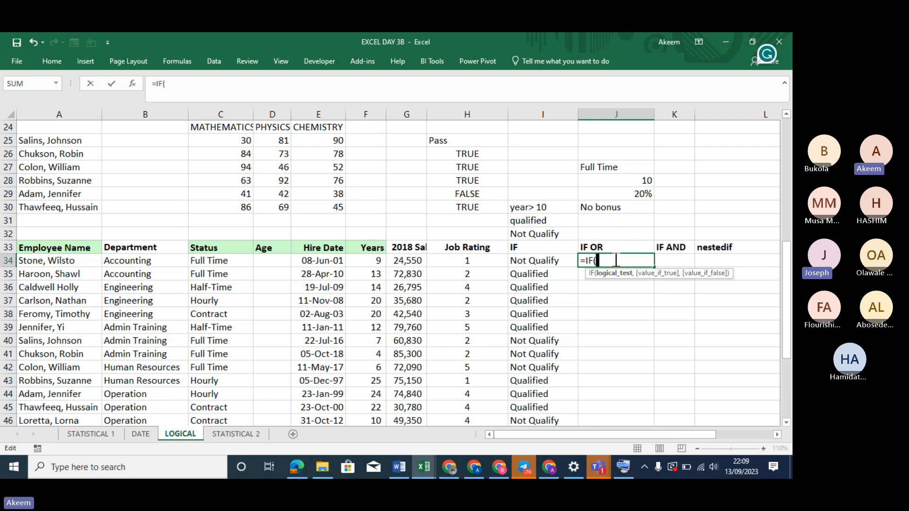
{"action": "type", "text": "OR("}
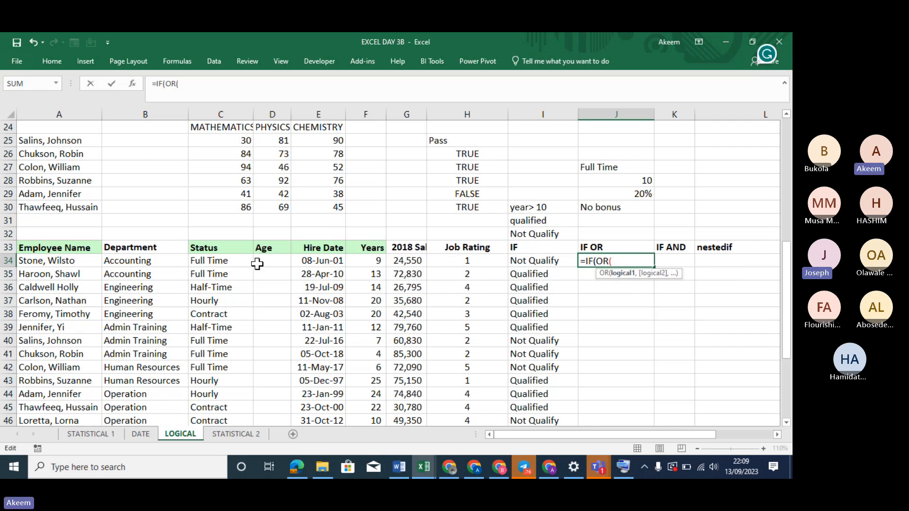
{"action": "left_click", "coordinate": [242, 262]}
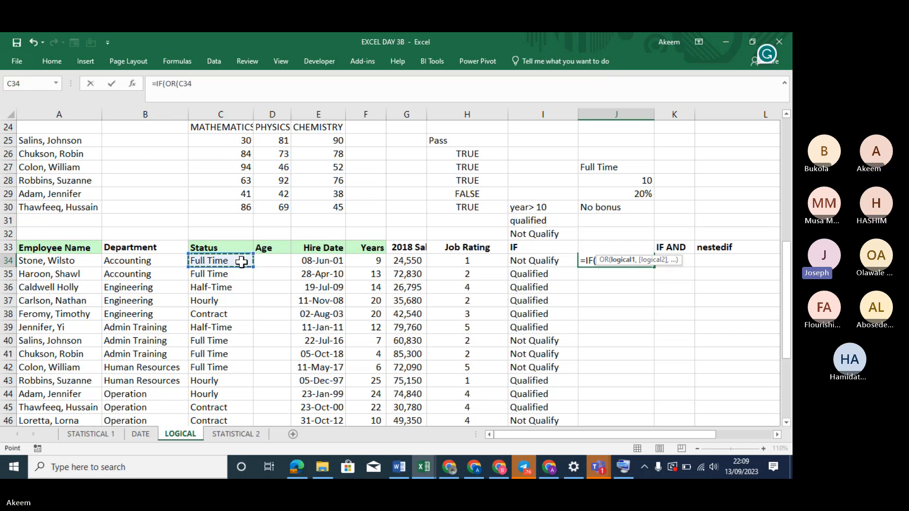
{"action": "type", "text": "="}
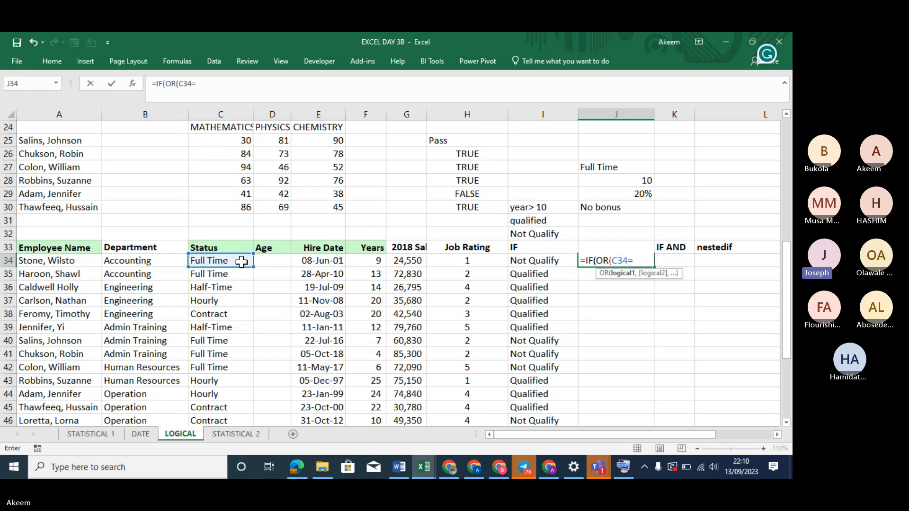
{"action": "left_click", "coordinate": [609, 168]}
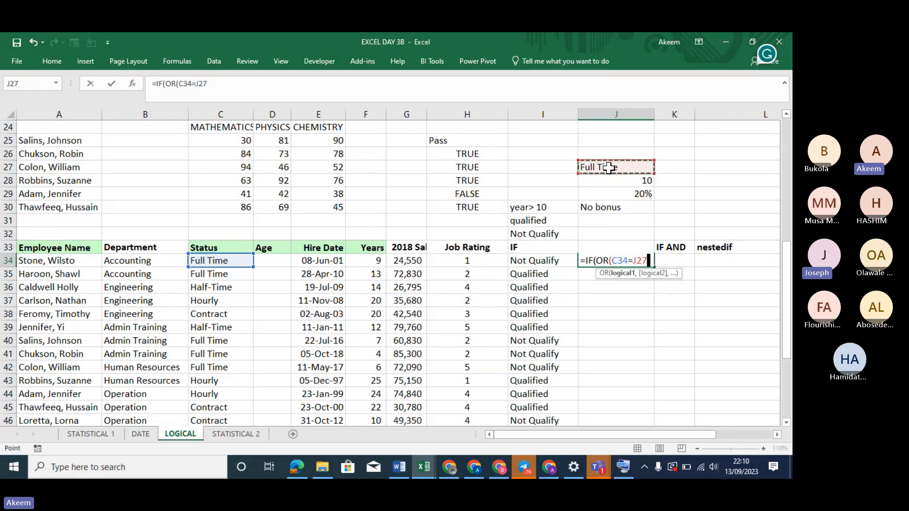
{"action": "key", "text": "F4"}
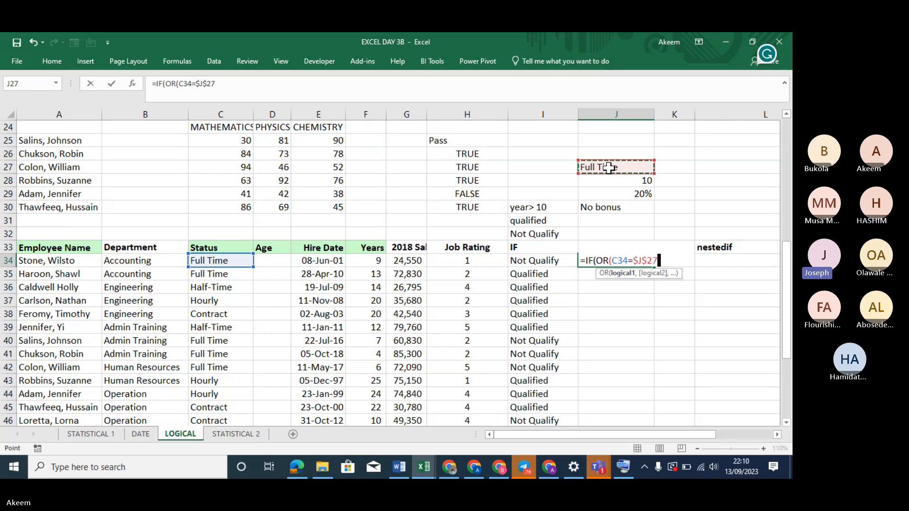
Step: Add F34>$J$28 as the second OR test in J34 and close the OR function
{"action": "type", "text": ","}
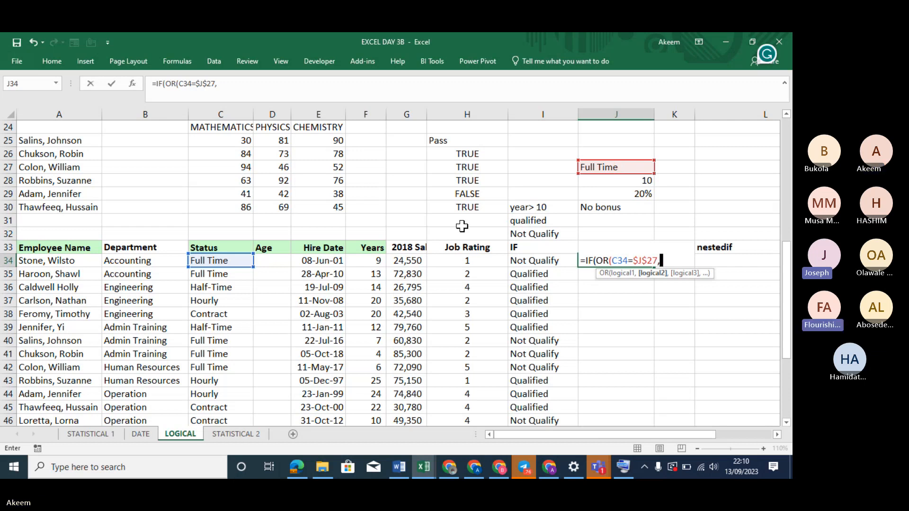
{"action": "left_click", "coordinate": [368, 260]}
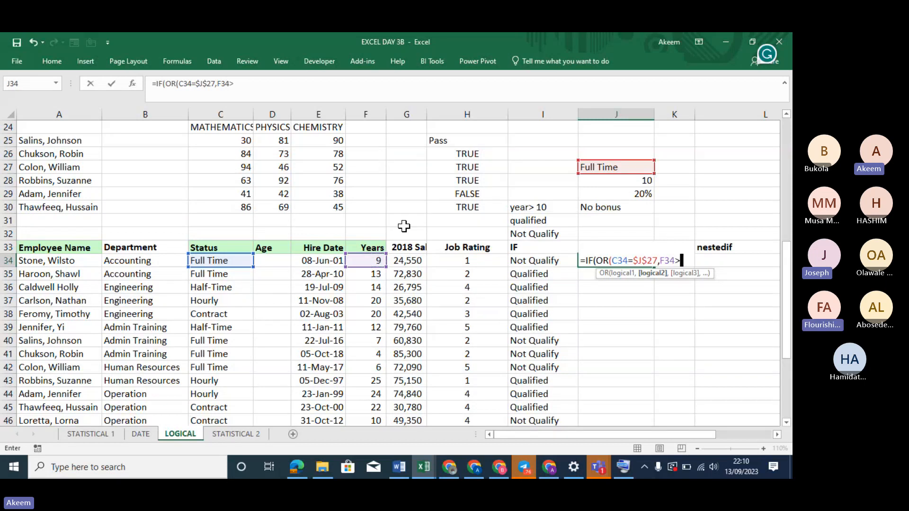
{"action": "type", "text": ">"}
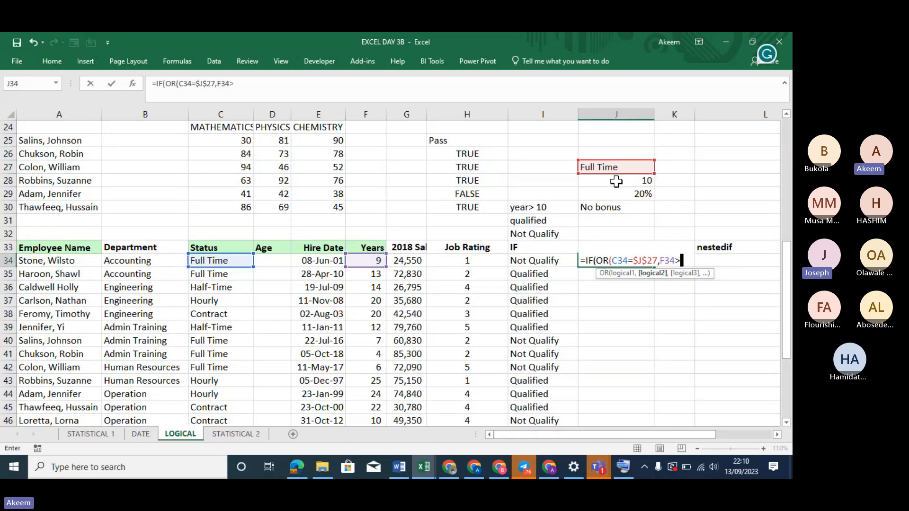
{"action": "left_click", "coordinate": [615, 182]}
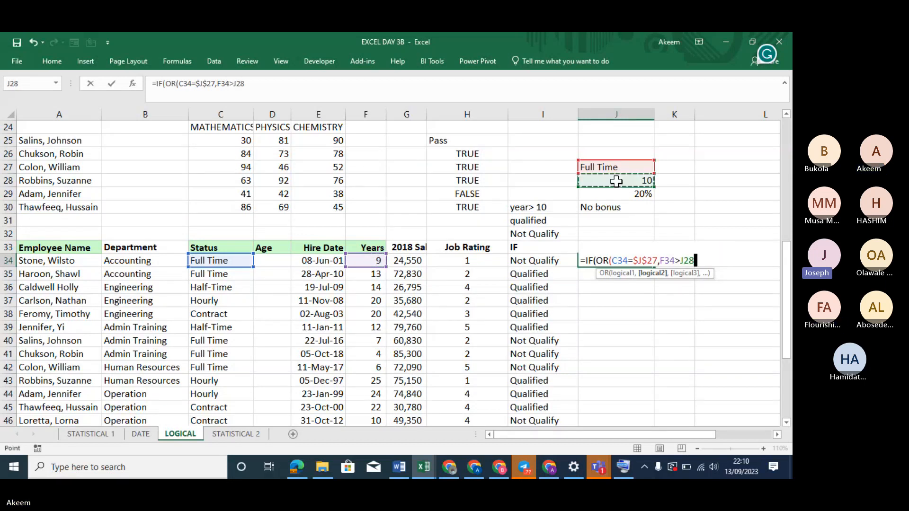
{"action": "key", "text": "F4"}
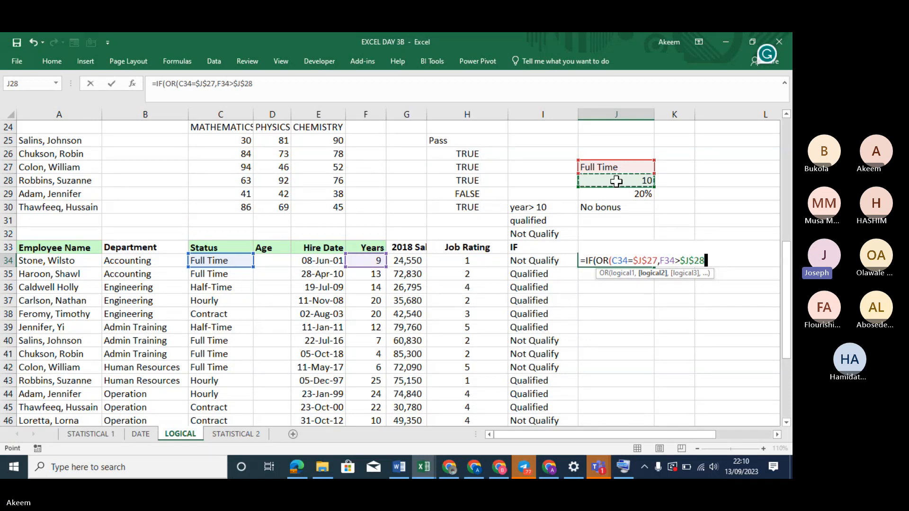
{"action": "type", "text": ")"}
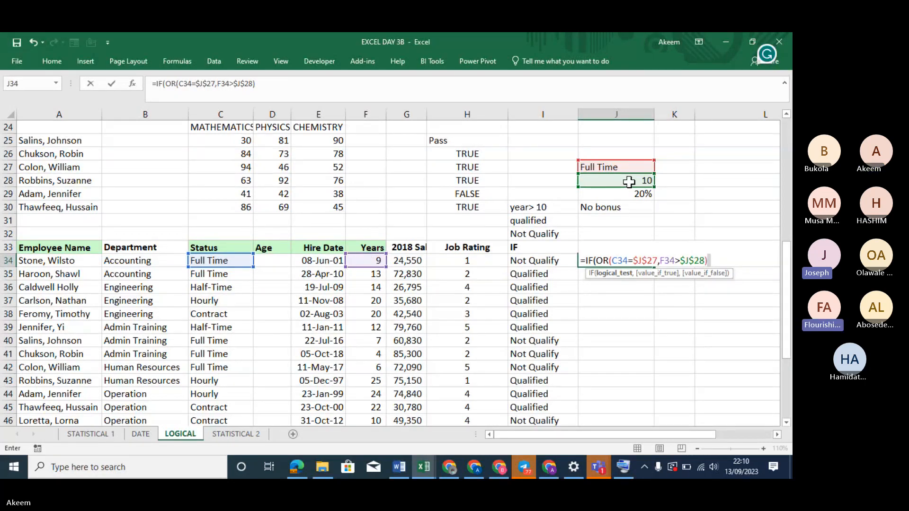
Step: Set the value if true in the J34 formula to $J$29*G34, the bonus percentage times the 2018 salary
{"action": "type", "text": ","}
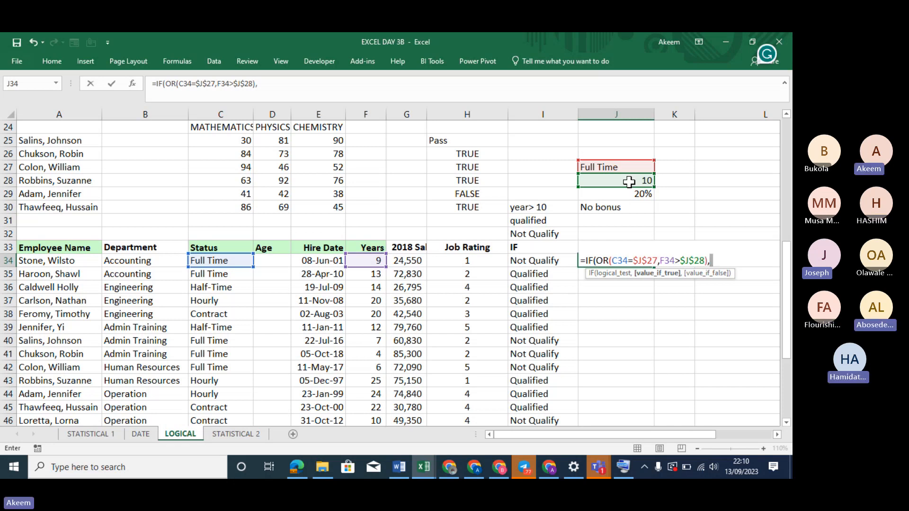
{"action": "type", "text": "\""}
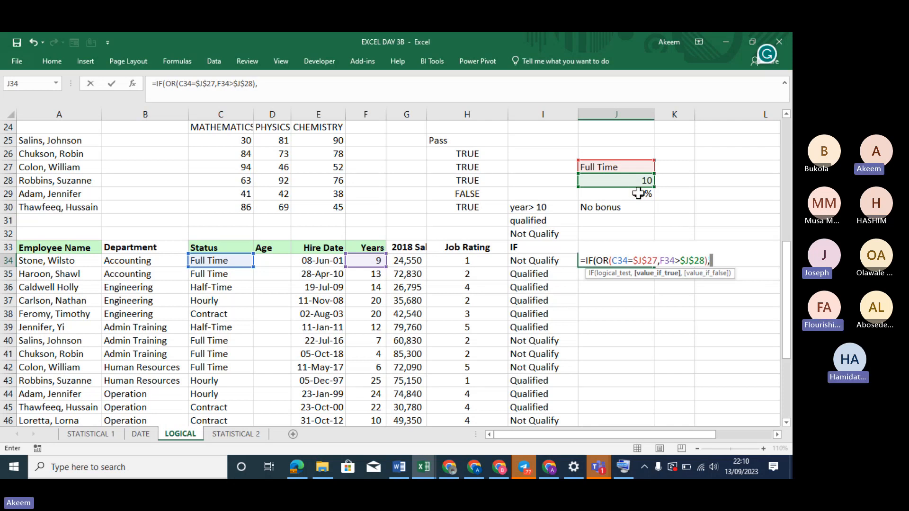
{"action": "key", "text": "BackSpace"}
{"action": "left_click", "coordinate": [638, 194]}
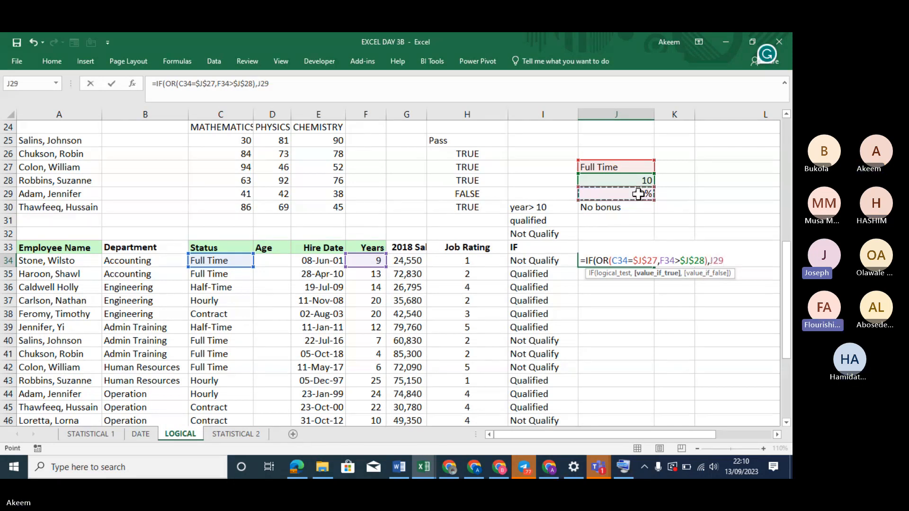
{"action": "key", "text": "F4"}
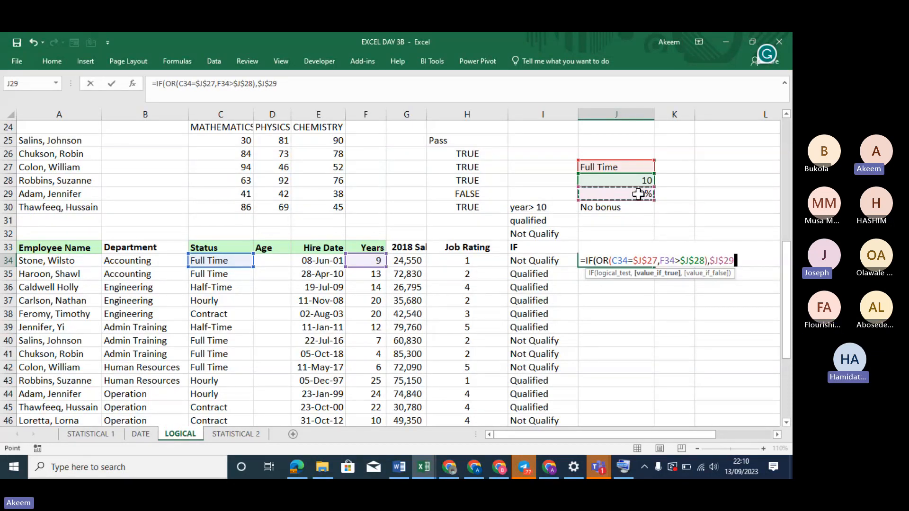
{"action": "type", "text": "*"}
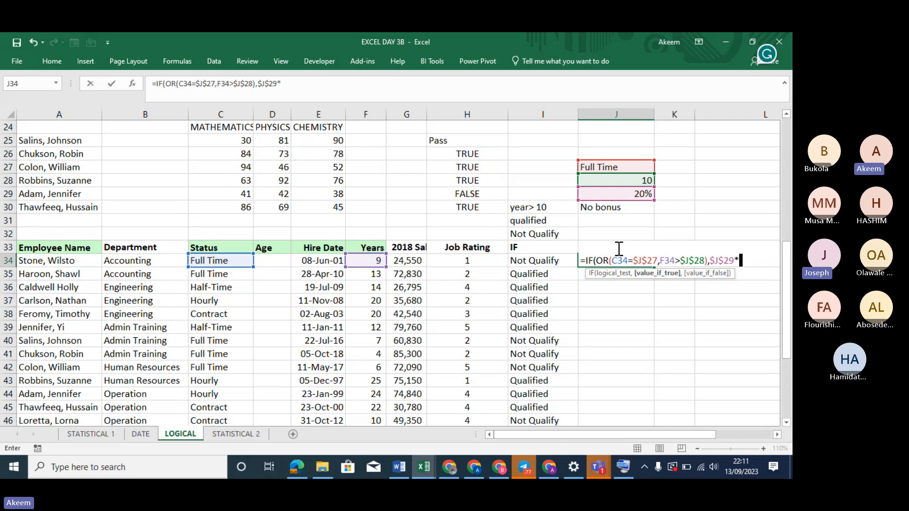
{"action": "left_click", "coordinate": [421, 262]}
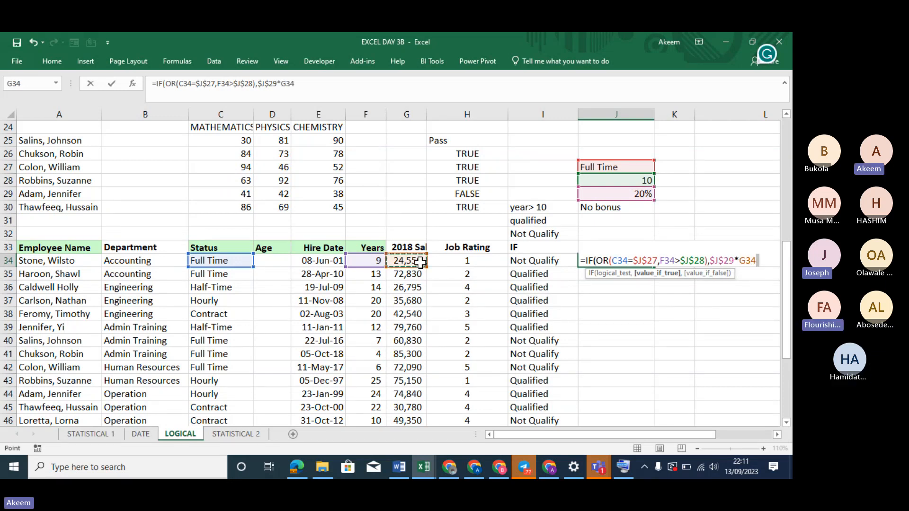
Step: Set the value if false to "No Bonus" and complete the IF-OR formula in J34
{"action": "type", "text": ","}
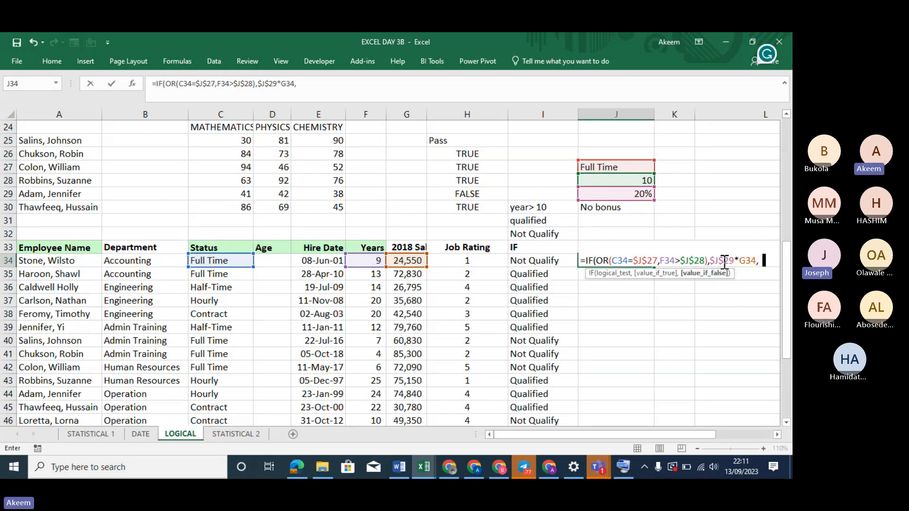
{"action": "type", "text": "\""}
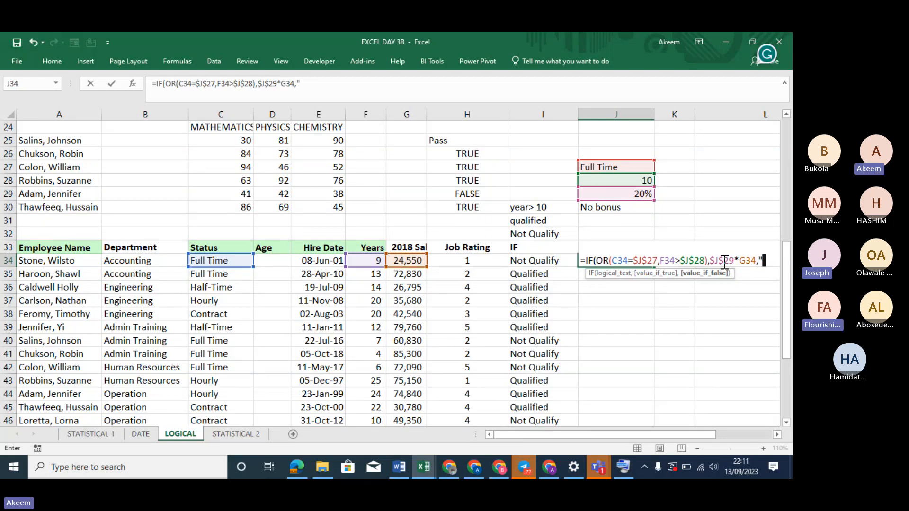
{"action": "type", "text": "No"}
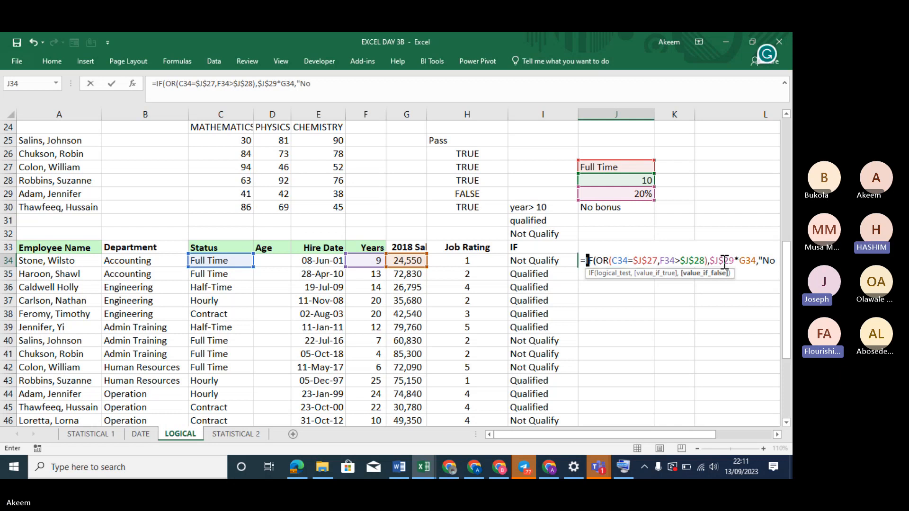
{"action": "type", "text": " B"}
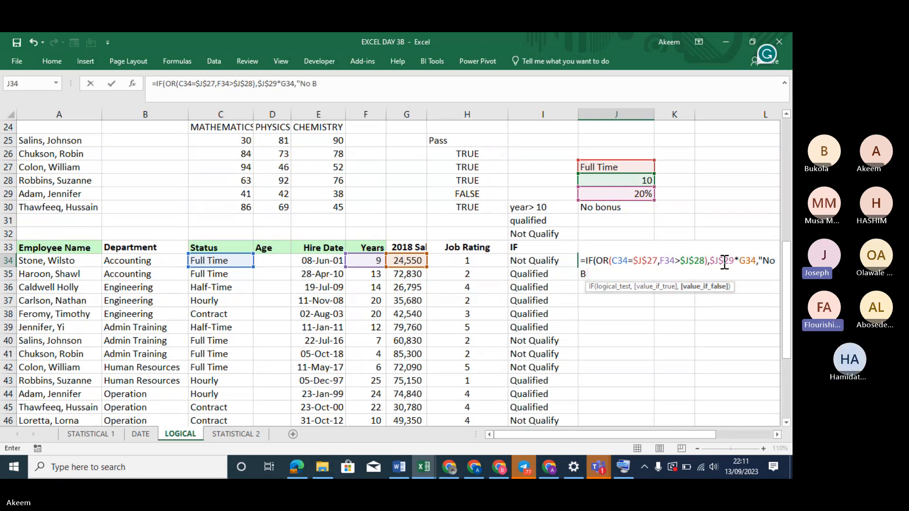
{"action": "type", "text": "onus\""}
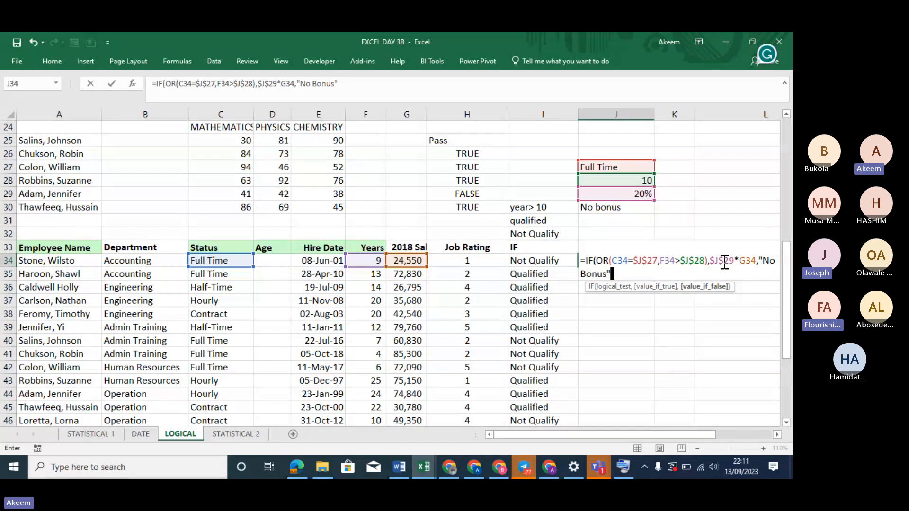
{"action": "type", "text": ")"}
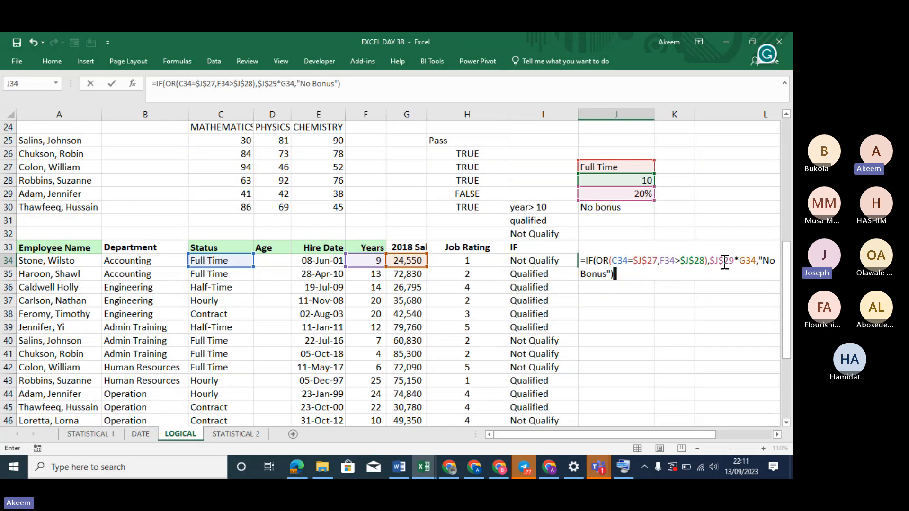
{"action": "key", "text": "Return"}
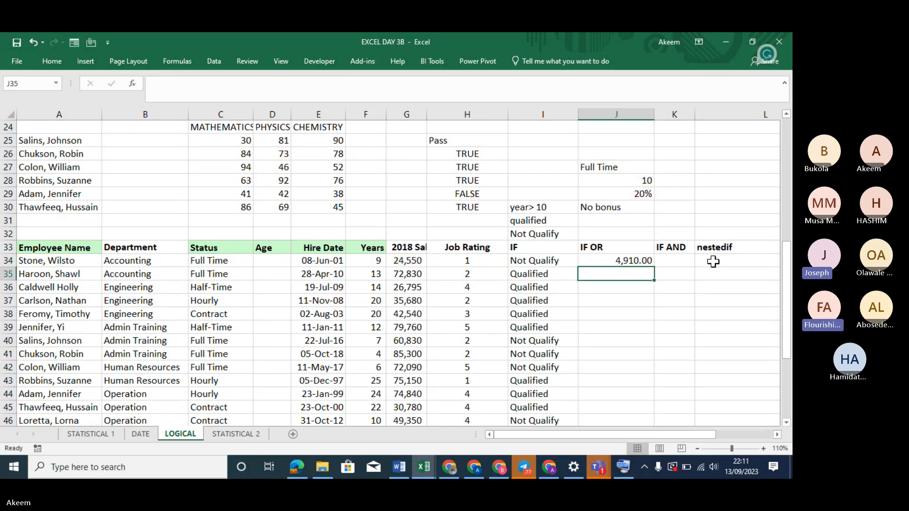
Step: Insert a space before the equals sign in J34 to display the IF-OR formula as text, and recheck the cell's entry
{"action": "key", "text": "Up"}
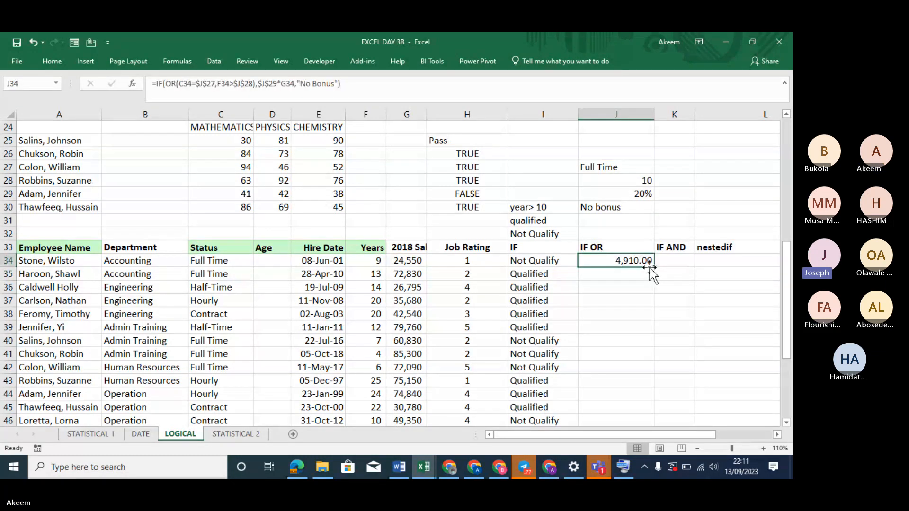
{"action": "left_click", "coordinate": [182, 96]}
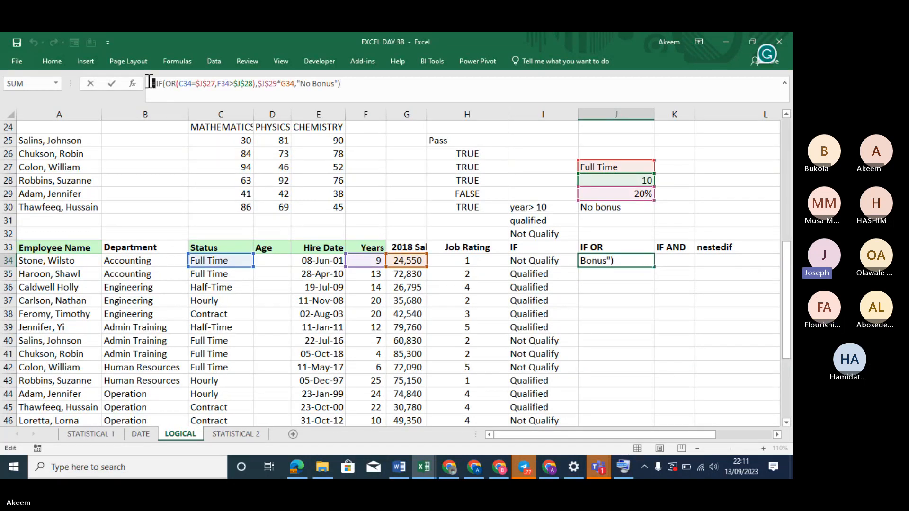
{"action": "left_click", "coordinate": [600, 320]}
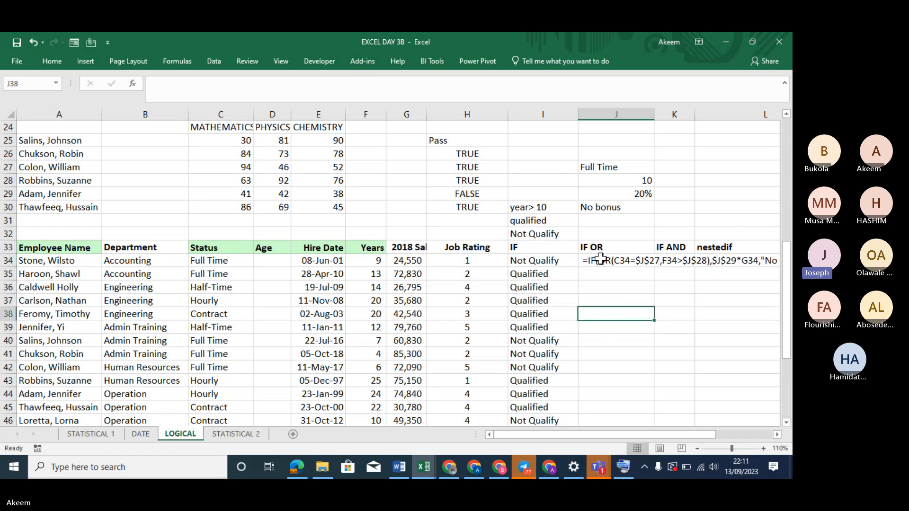
{"action": "left_click", "coordinate": [600, 260]}
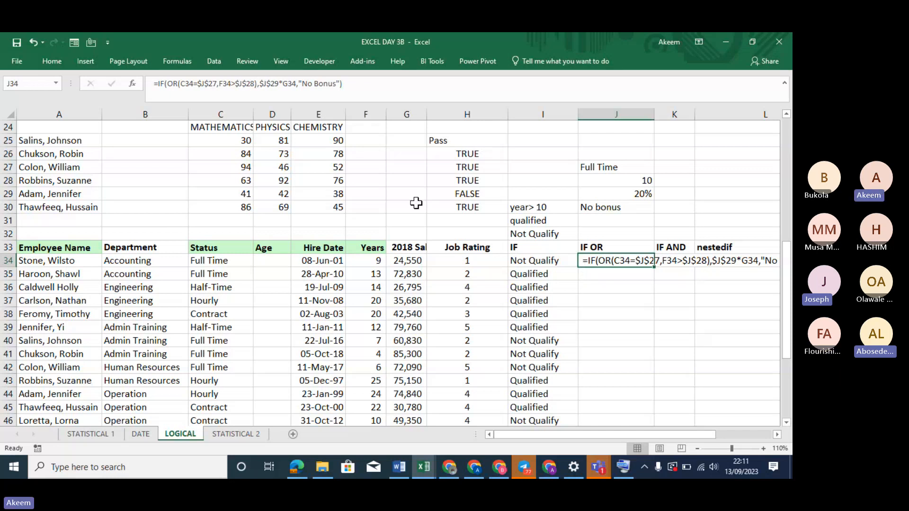
{"action": "left_click", "coordinate": [167, 91]}
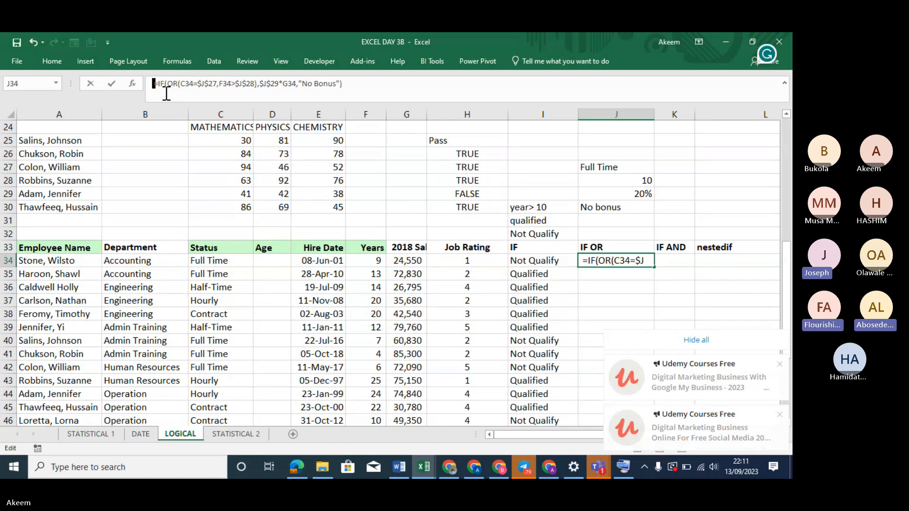
{"action": "key", "text": "Return"}
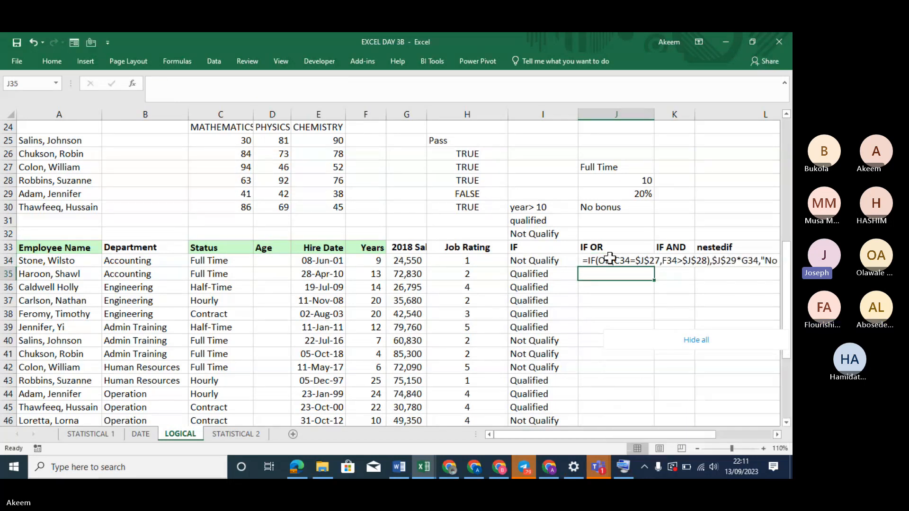
{"action": "left_click", "coordinate": [609, 259]}
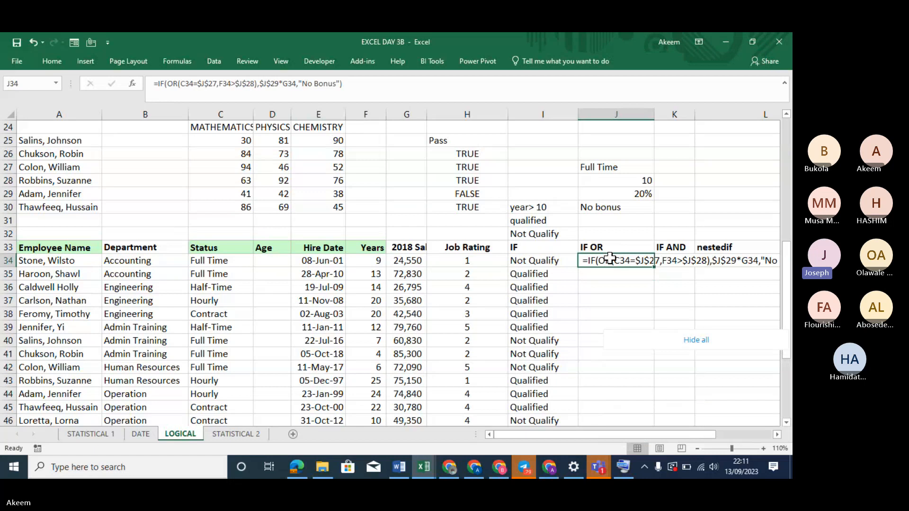
Step: Remove the space before the equals sign in J34 so the entry calculates as a formula again
{"action": "left_click", "coordinate": [157, 83]}
{"action": "left_click_drag", "start_coordinate": [158, 83], "coordinate": [154, 83]}
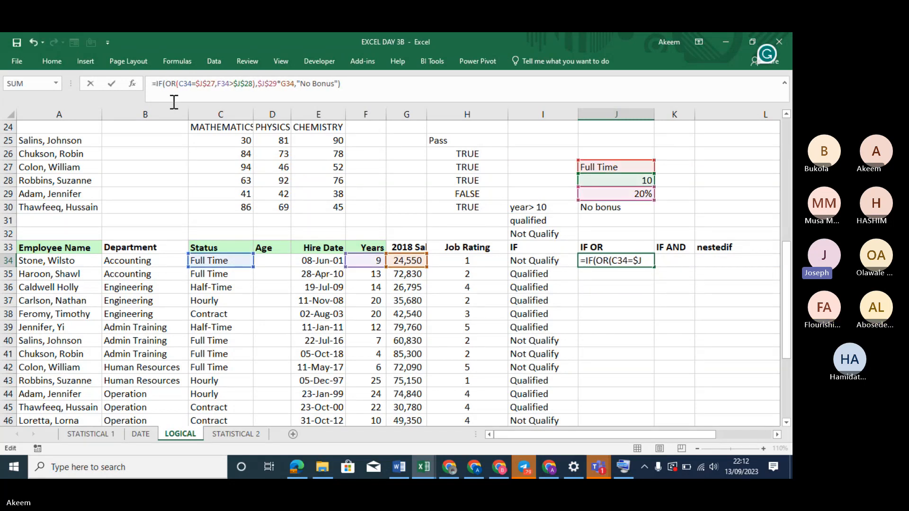
{"action": "key", "text": "Return"}
{"action": "left_click", "coordinate": [604, 259]}
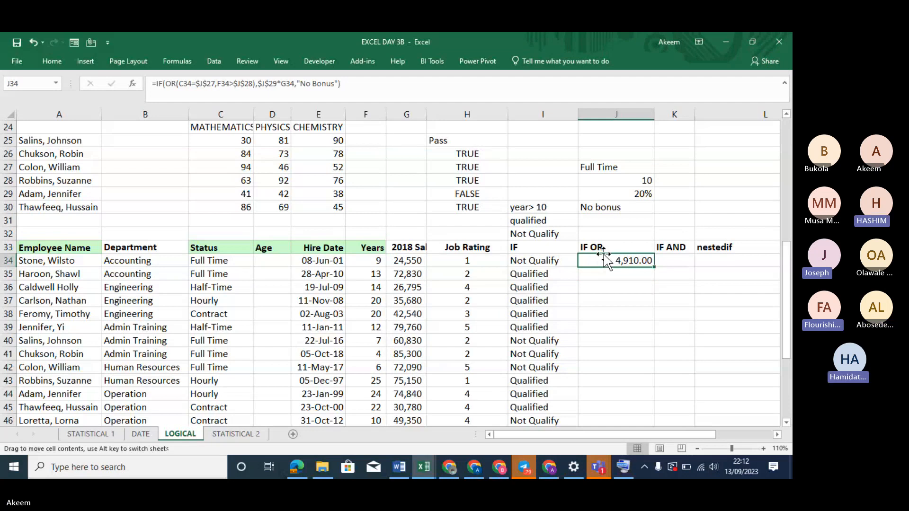
Step: Review the IF-OR formula in J34 and the Full Time criterion cell J27 that it references
{"action": "left_click", "coordinate": [208, 90]}
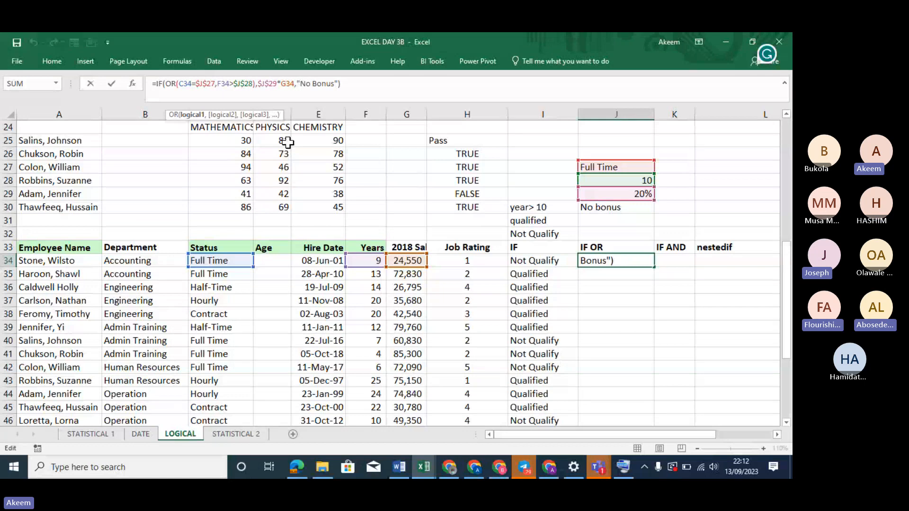
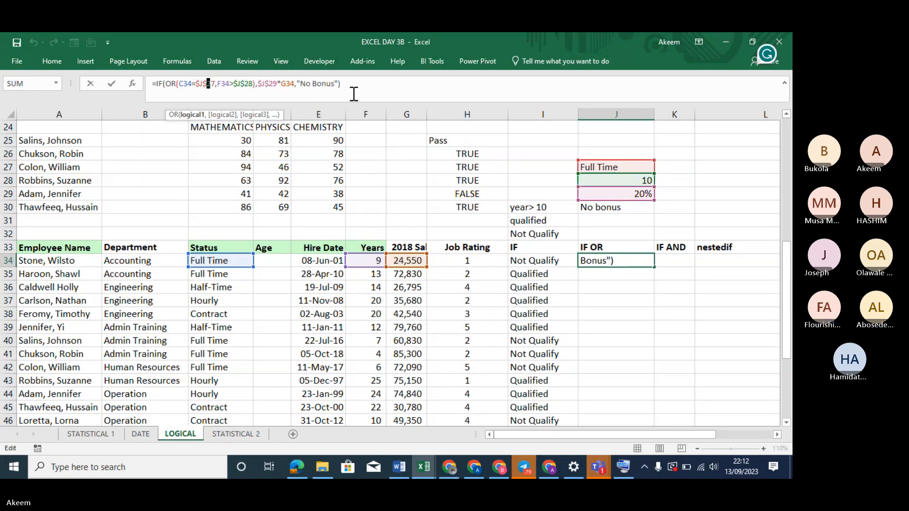
{"action": "left_click", "coordinate": [254, 84]}
{"action": "type", "text": ")"}
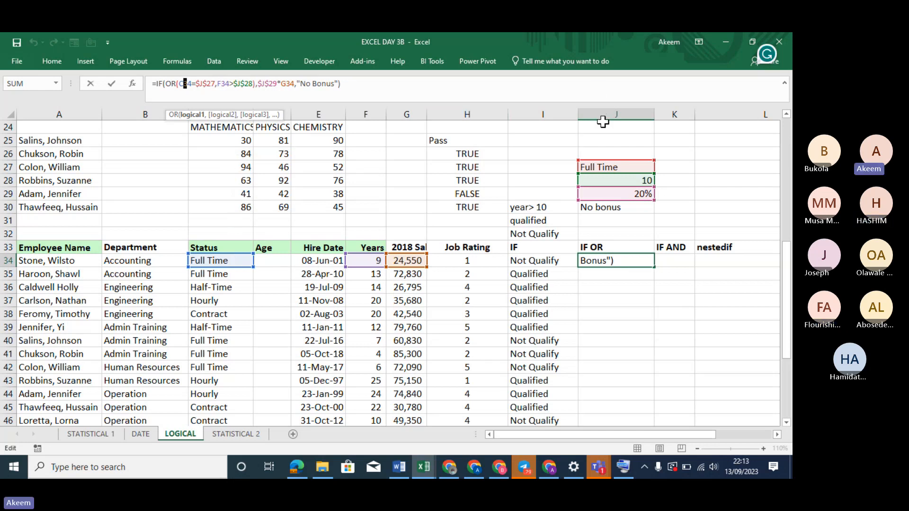
{"action": "left_click", "coordinate": [614, 166]}
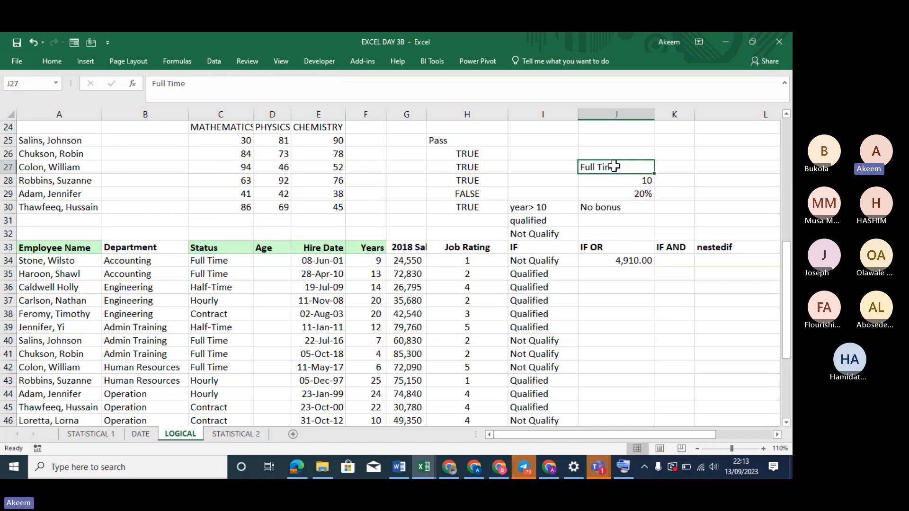
{"action": "left_click", "coordinate": [633, 257]}
{"action": "double_click", "coordinate": [632, 258]}
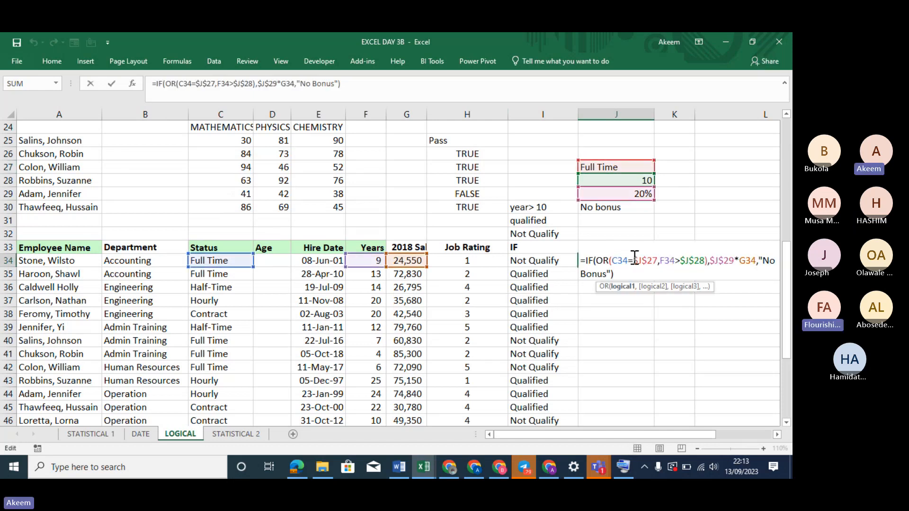
{"action": "key", "text": "Return"}
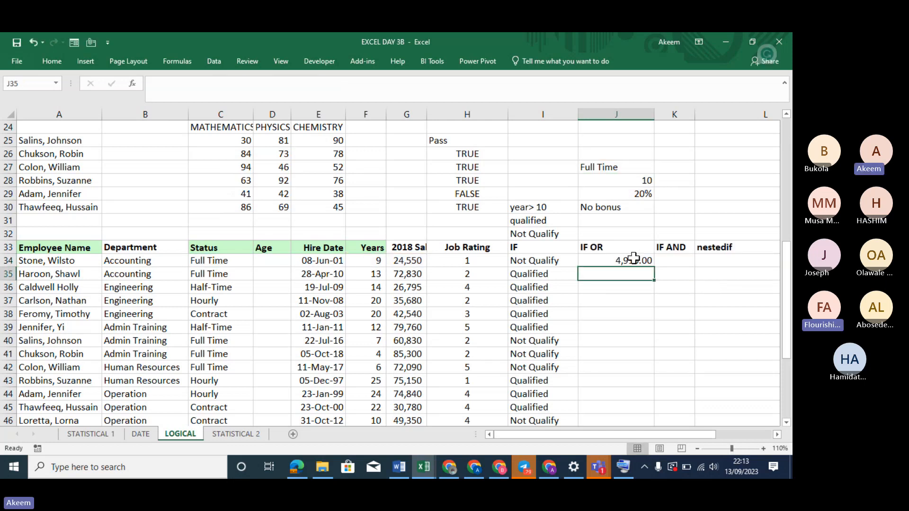
Step: Start an IF formula with a nested OR in J35, using C34=$J$27 as the first test
{"action": "type", "text": "="}
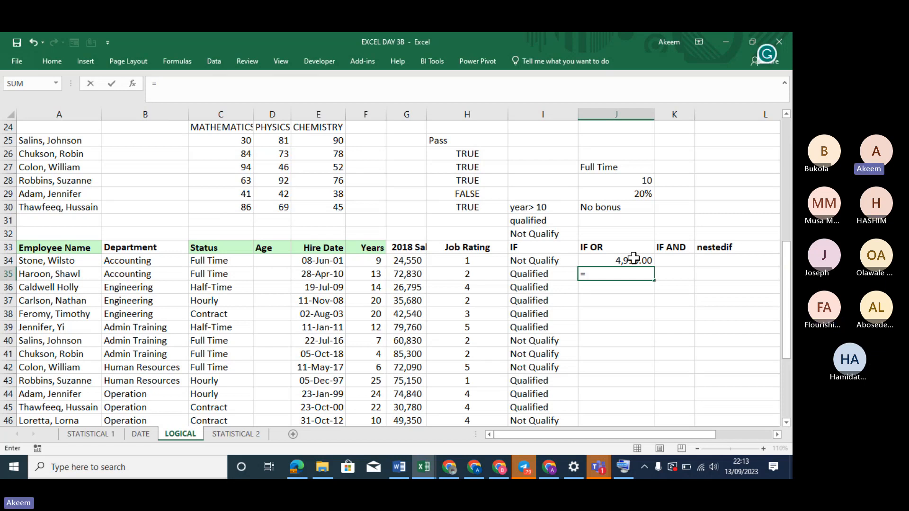
{"action": "type", "text": "IF("}
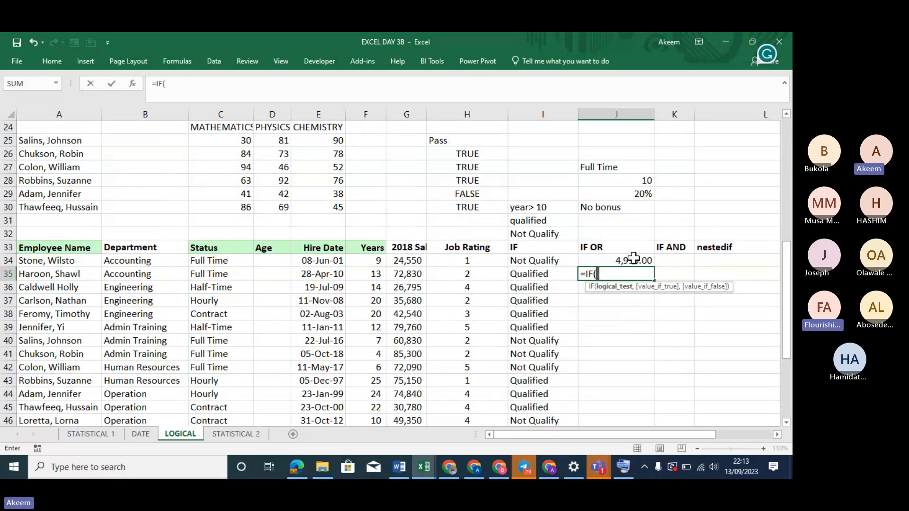
{"action": "type", "text": "or"}
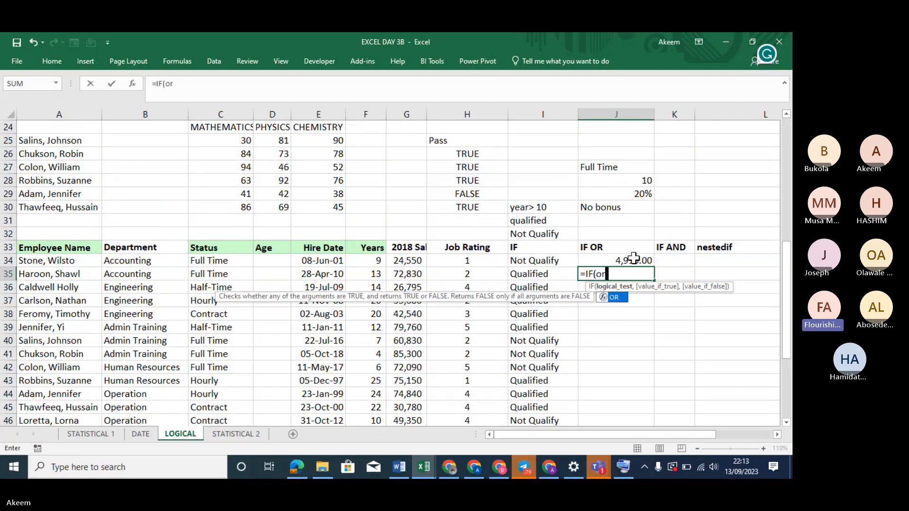
{"action": "key", "text": "Tab"}
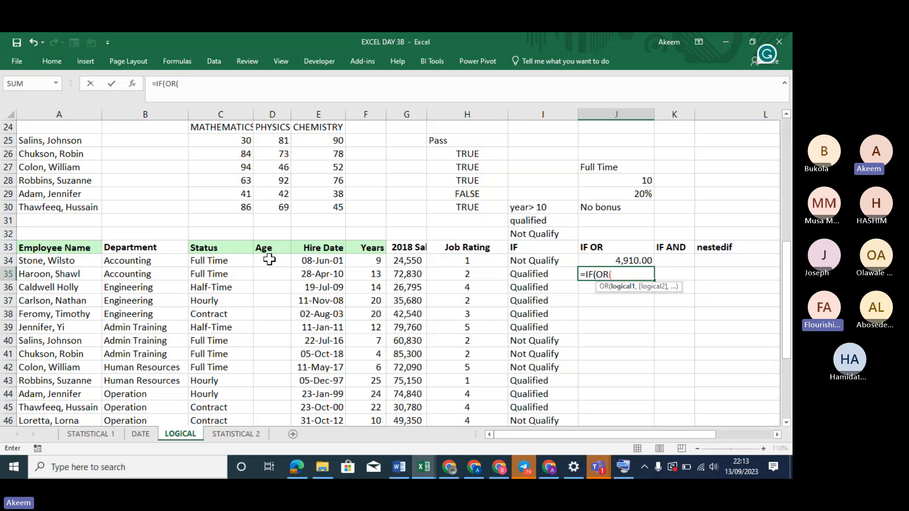
{"action": "left_click", "coordinate": [232, 261]}
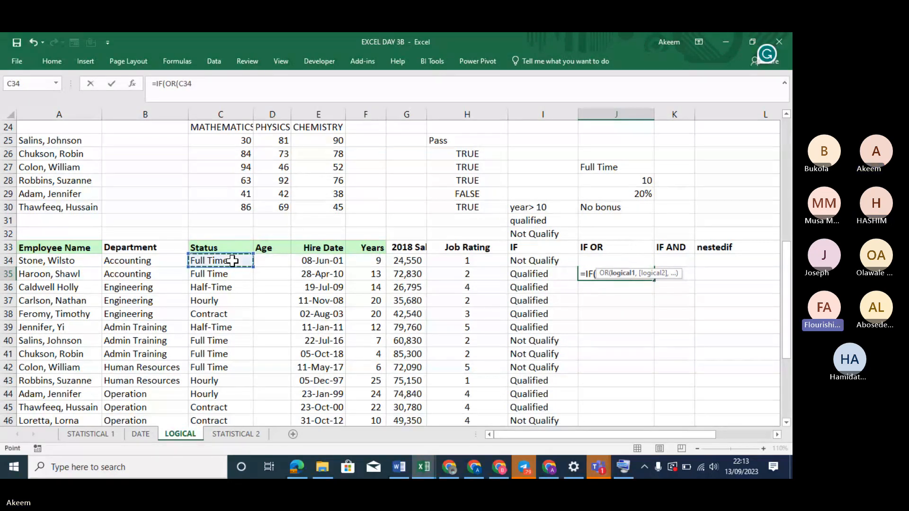
{"action": "type", "text": "="}
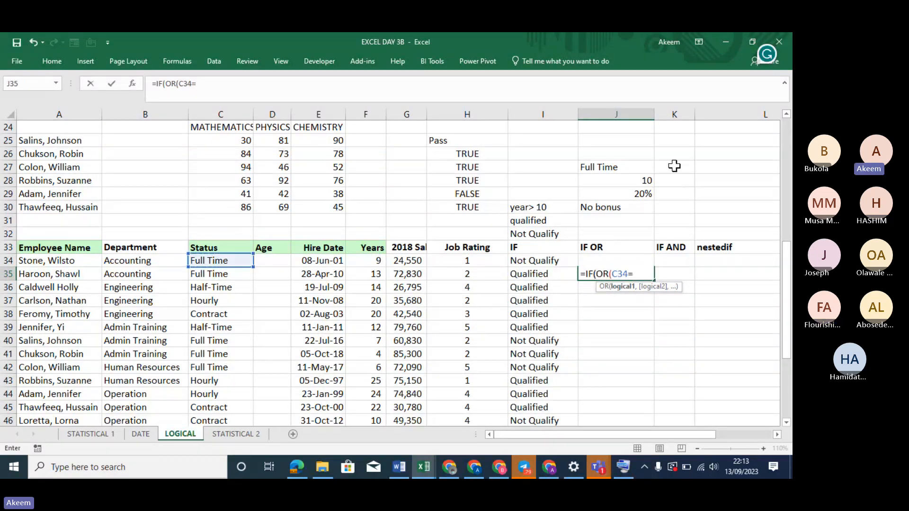
{"action": "left_click", "coordinate": [615, 166]}
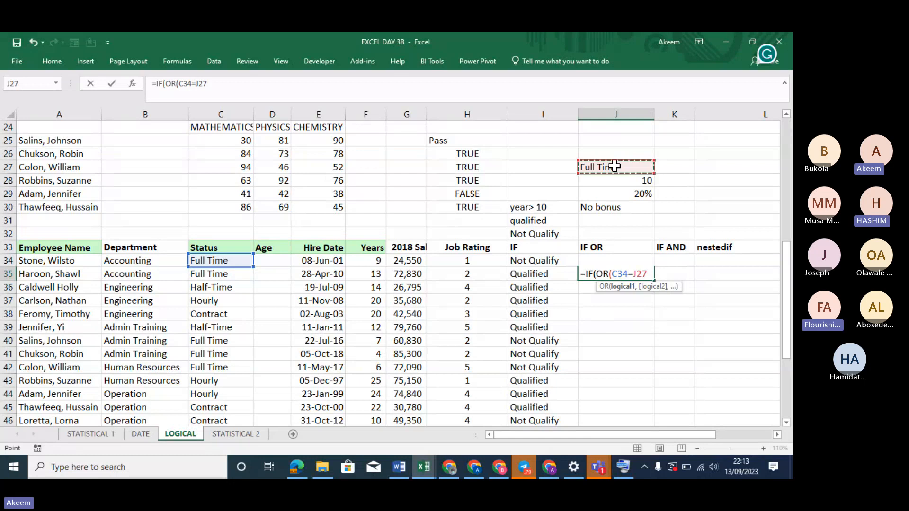
{"action": "key", "text": "F4"}
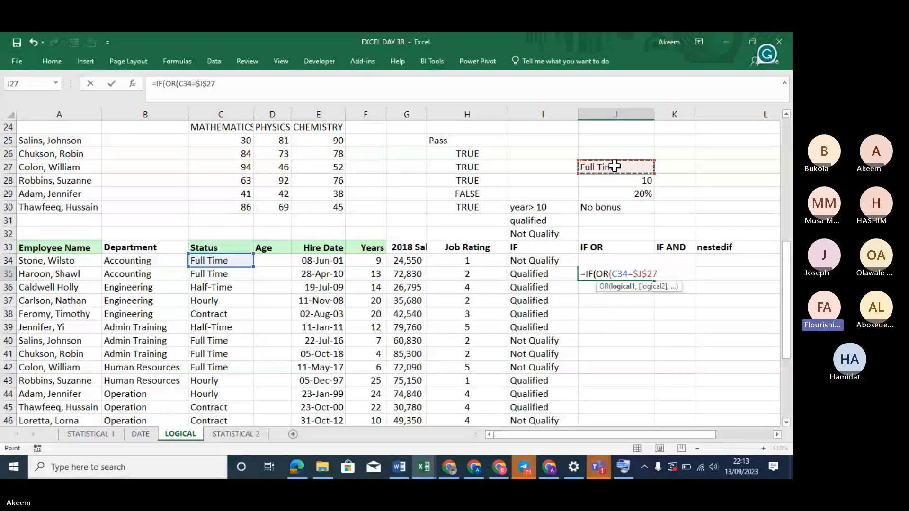
{"action": "type", "text": ","}
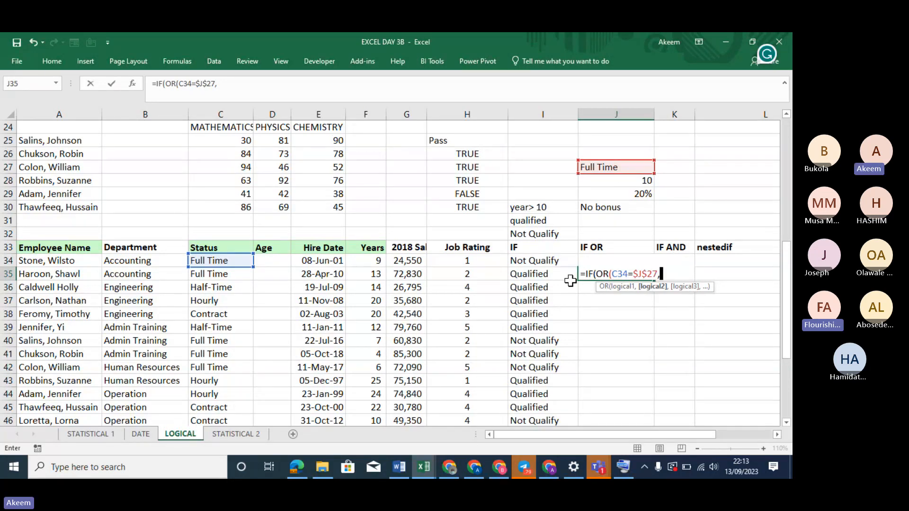
Step: Add F34>$J28 as the second OR test in J35 and close the OR function
{"action": "left_click", "coordinate": [372, 260]}
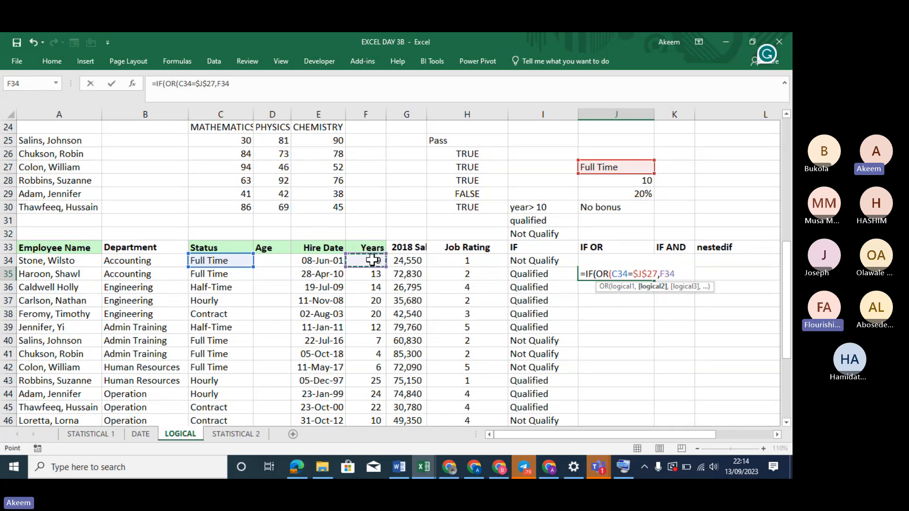
{"action": "type", "text": ">"}
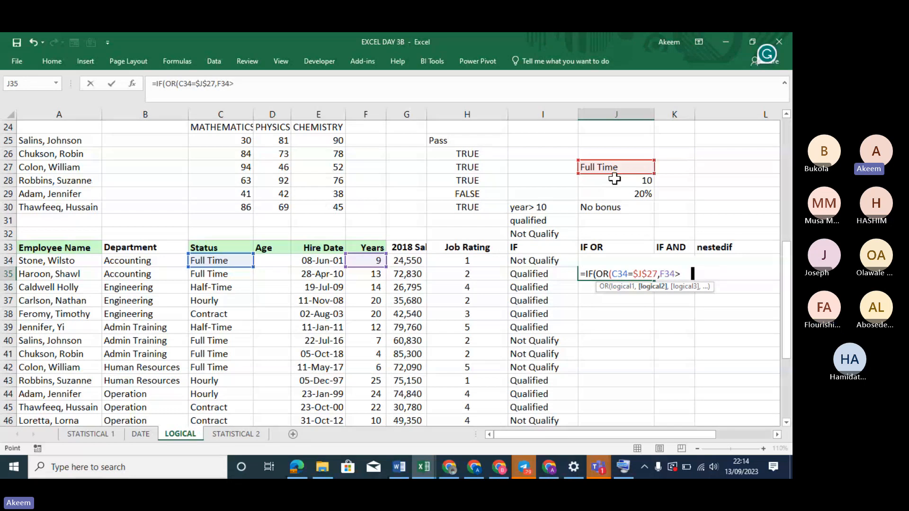
{"action": "left_click", "coordinate": [614, 179]}
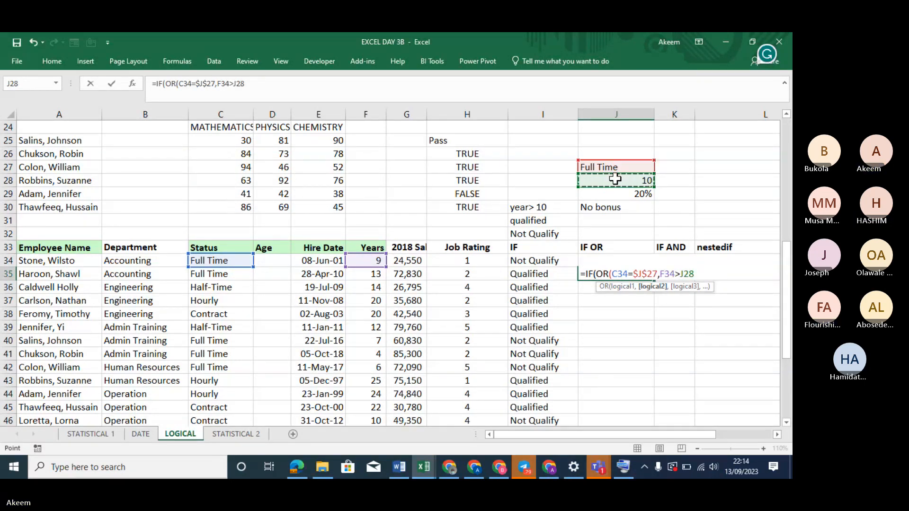
{"action": "key", "text": "F4"}
{"action": "key", "text": "F4"}
{"action": "key", "text": "F4"}
{"action": "type", "text": ","}
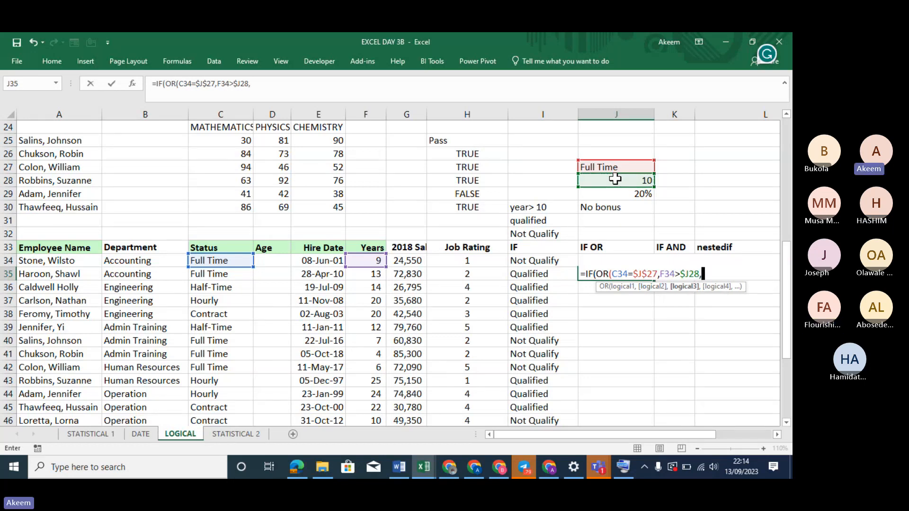
{"action": "key", "text": "BackSpace"}
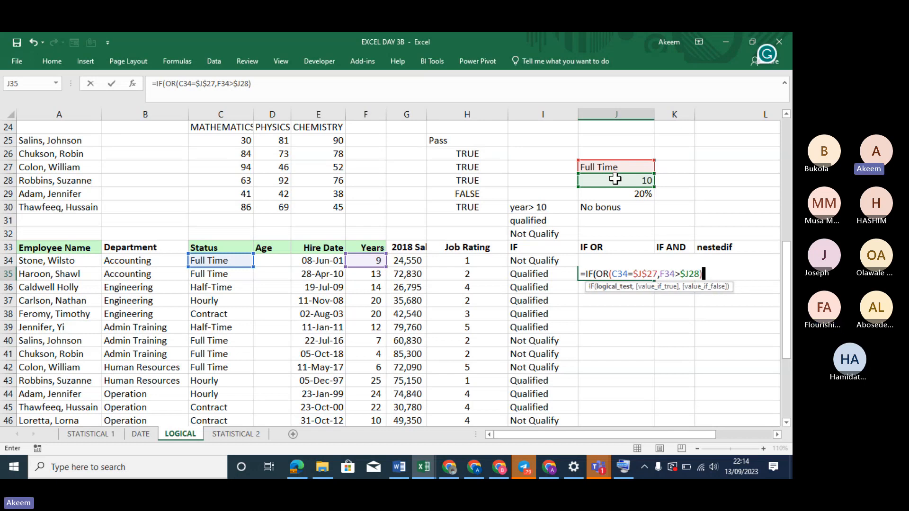
{"action": "type", "text": ")"}
{"action": "type", "text": ","}
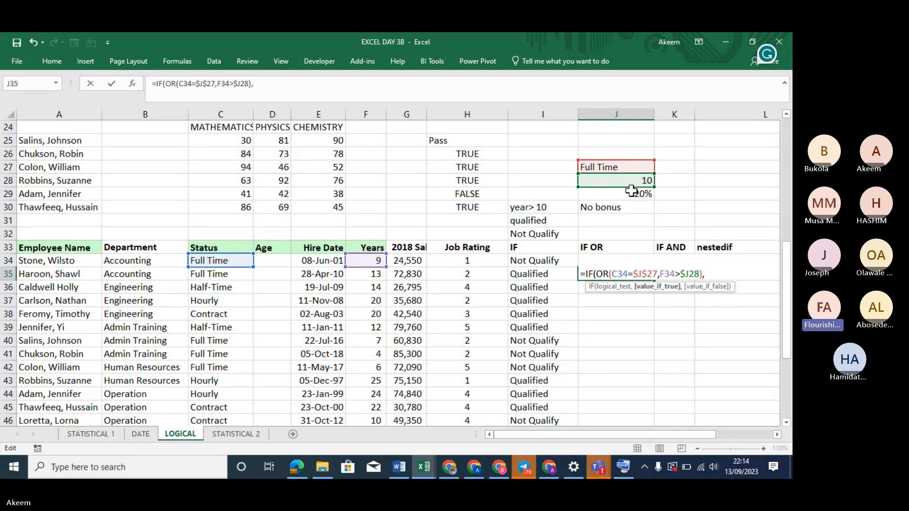
Step: Set the value if true in the J35 formula to $J$29*G35, the bonus percentage times the 2018 salary
{"action": "left_click", "coordinate": [631, 191]}
{"action": "left_click", "coordinate": [631, 192]}
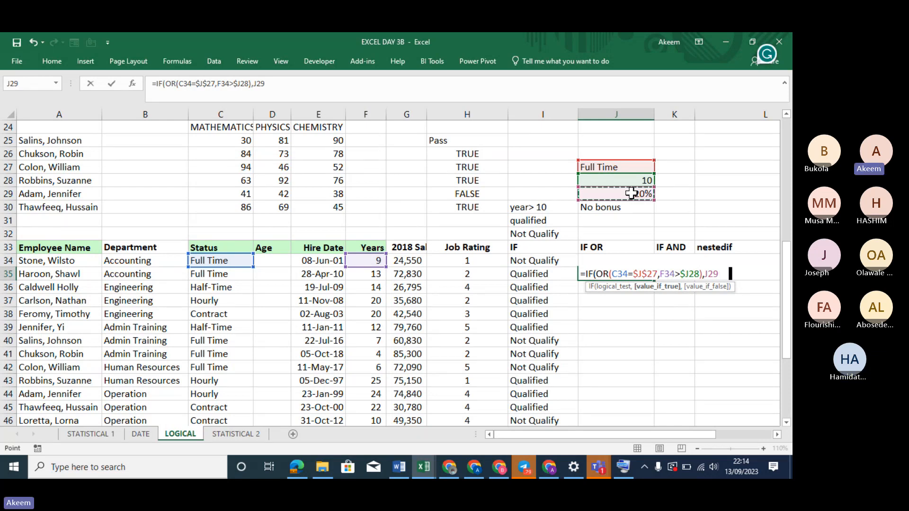
{"action": "key", "text": "F4"}
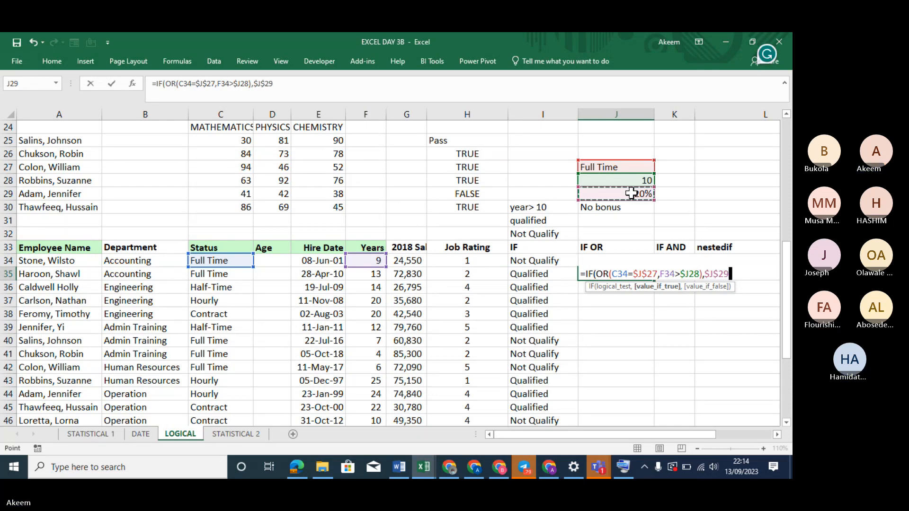
{"action": "type", "text": "*"}
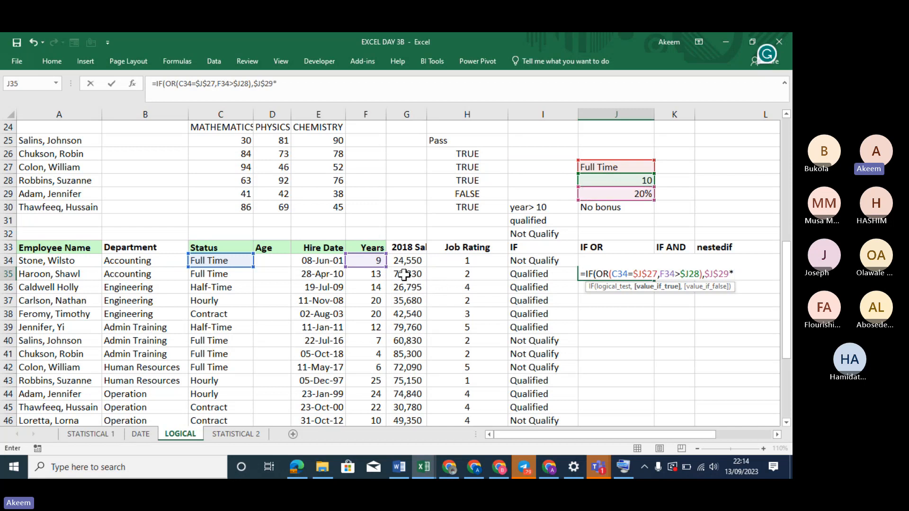
{"action": "left_click", "coordinate": [403, 275]}
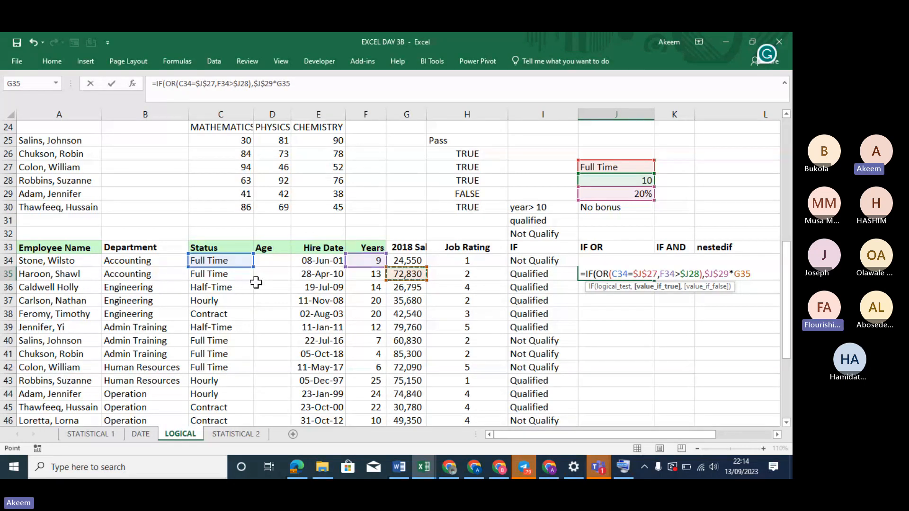
Step: Correct the status and years references in the J35 formula to C35 and F35
{"action": "left_click", "coordinate": [627, 274]}
{"action": "key", "text": "BackSpace"}
{"action": "type", "text": "5"}
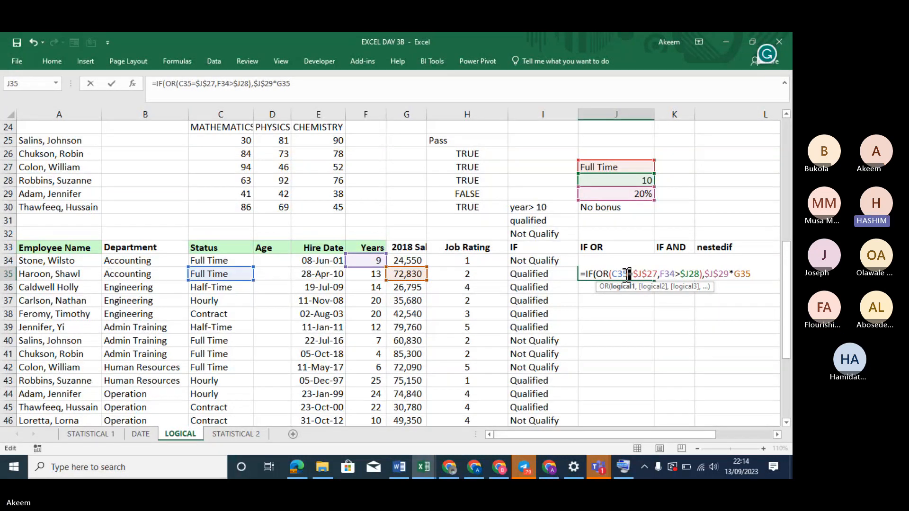
{"action": "left_click", "coordinate": [672, 274]}
{"action": "key", "text": "BackSpace"}
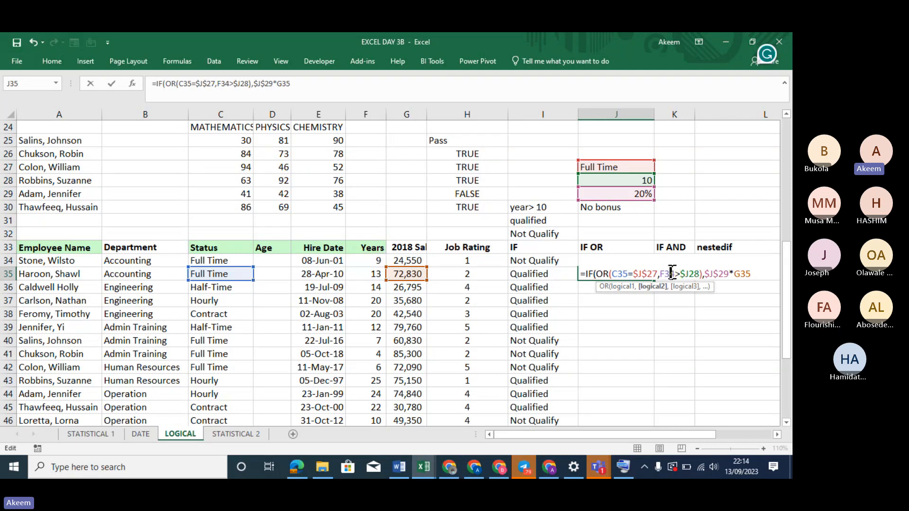
{"action": "key", "text": "BackSpace"}
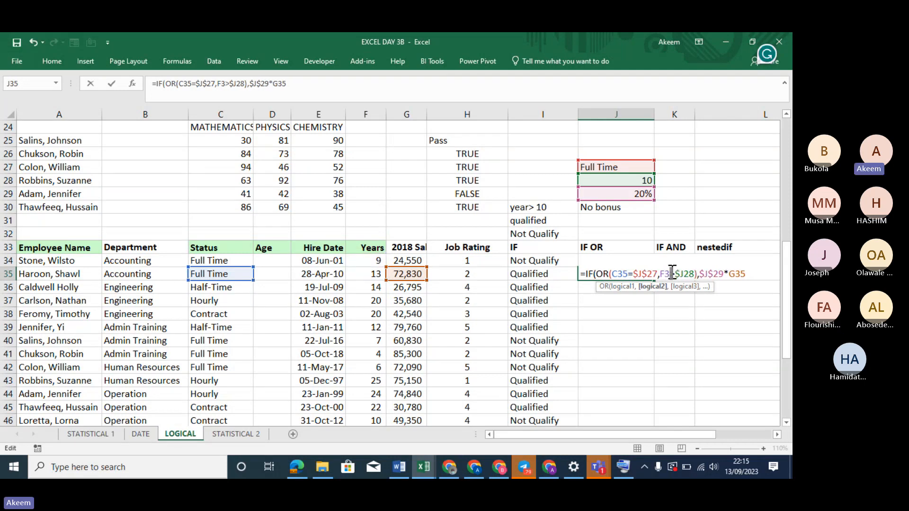
{"action": "type", "text": "5"}
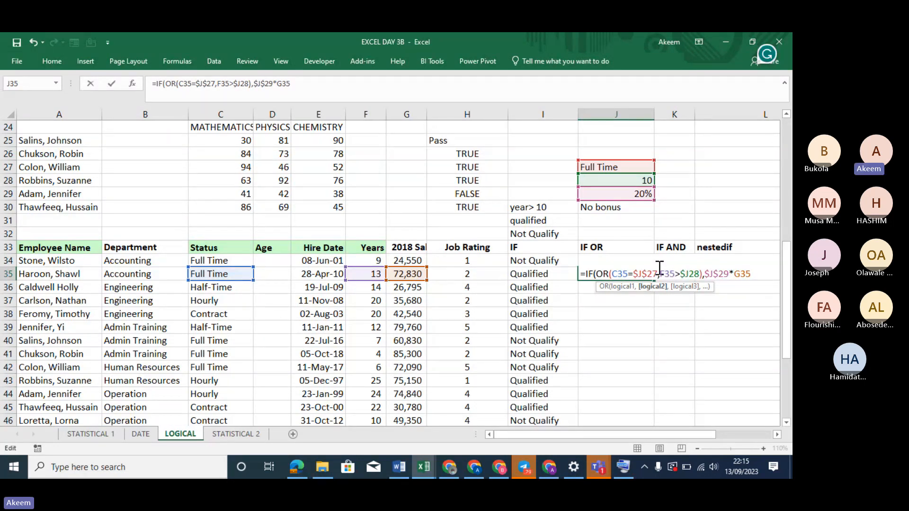
Step: Add "No Bonus" as the value if false in the J35 formula, close the IF function and enter it
{"action": "left_click", "coordinate": [343, 85]}
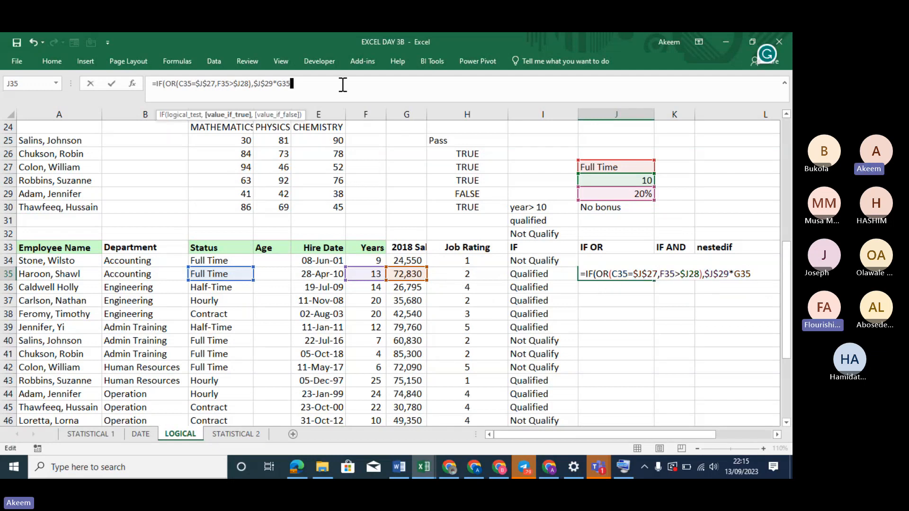
{"action": "type", "text": ","}
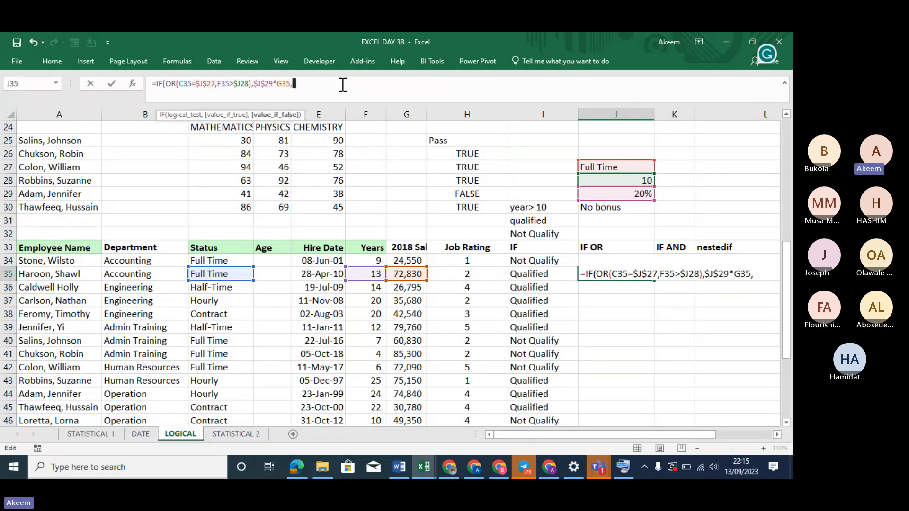
{"action": "type", "text": "\"No B"}
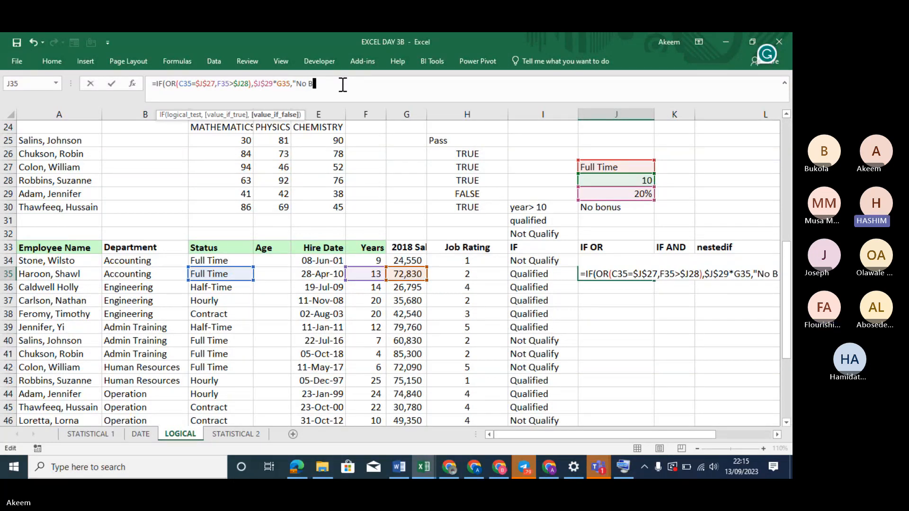
{"action": "type", "text": "onus"}
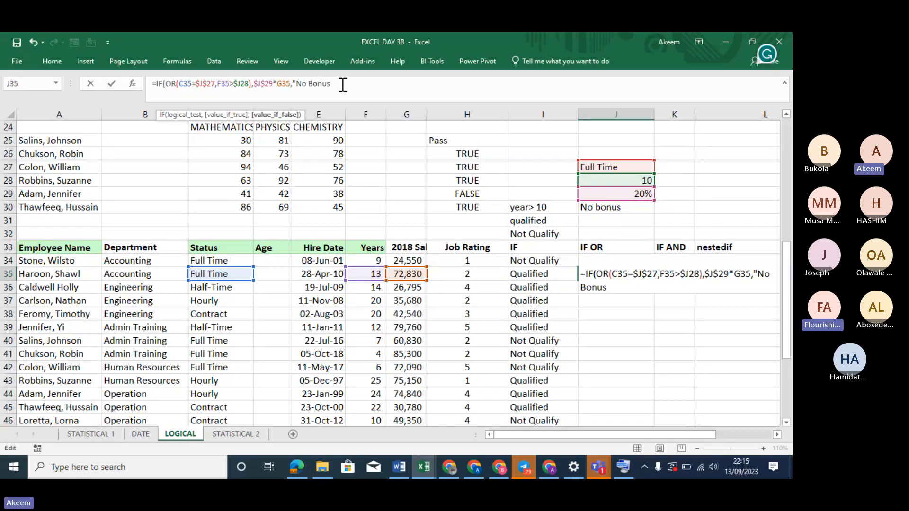
{"action": "type", "text": "\")"}
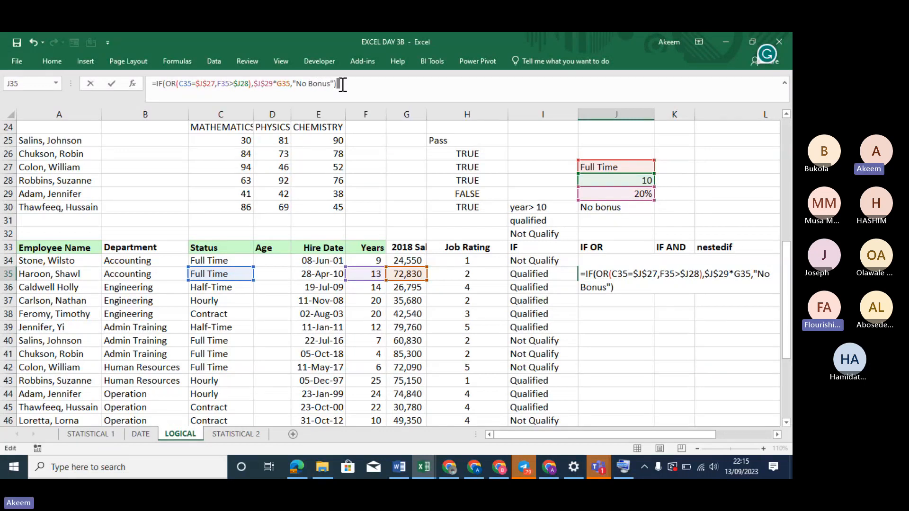
{"action": "key", "text": "Return"}
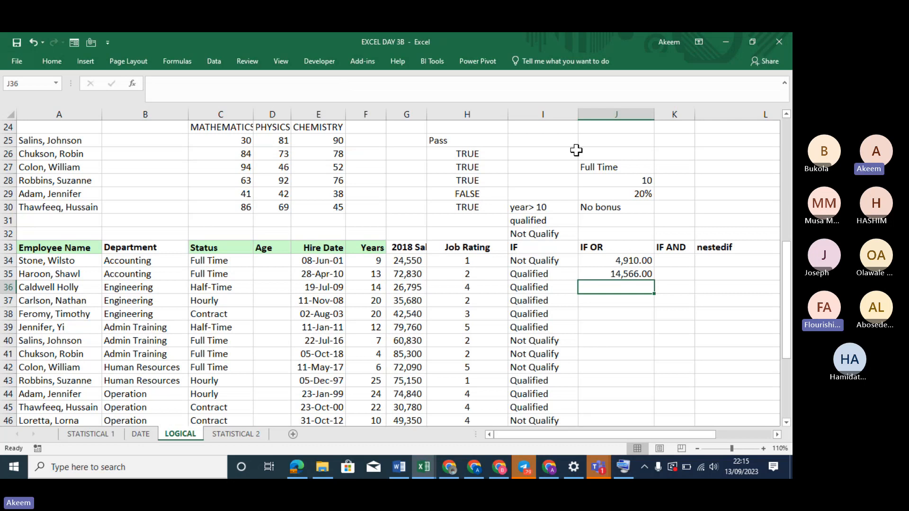
Step: Replace the value if false in the J35 formula with the absolute reference $J$30 and enter it
{"action": "left_click", "coordinate": [629, 274]}
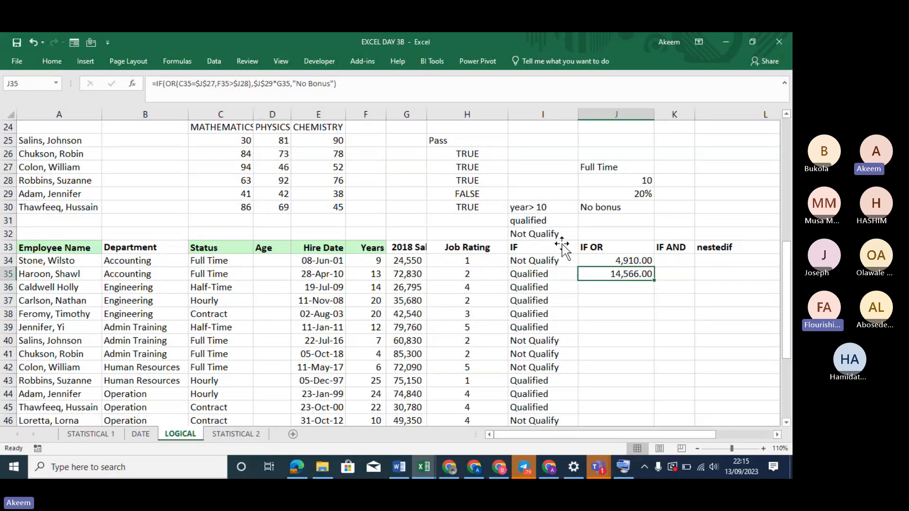
{"action": "left_click", "coordinate": [209, 85]}
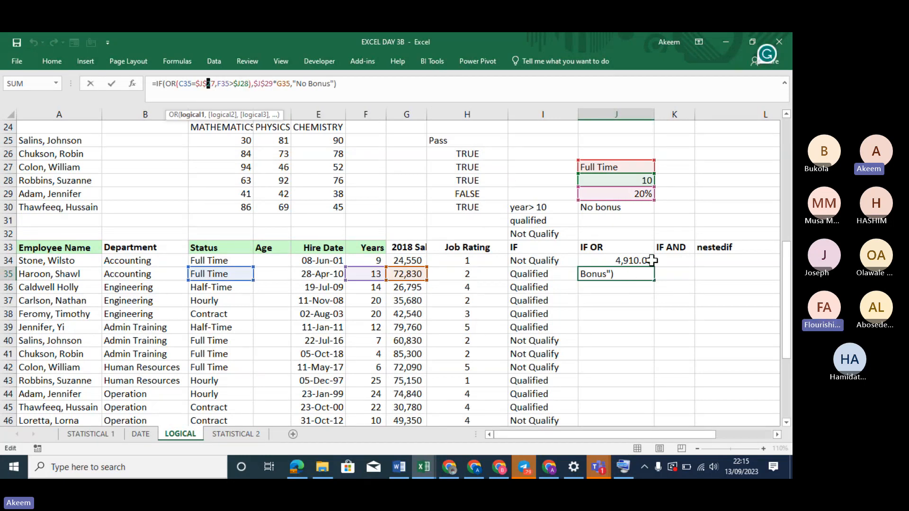
{"action": "left_click", "coordinate": [241, 84]}
{"action": "type", "text": "$"}
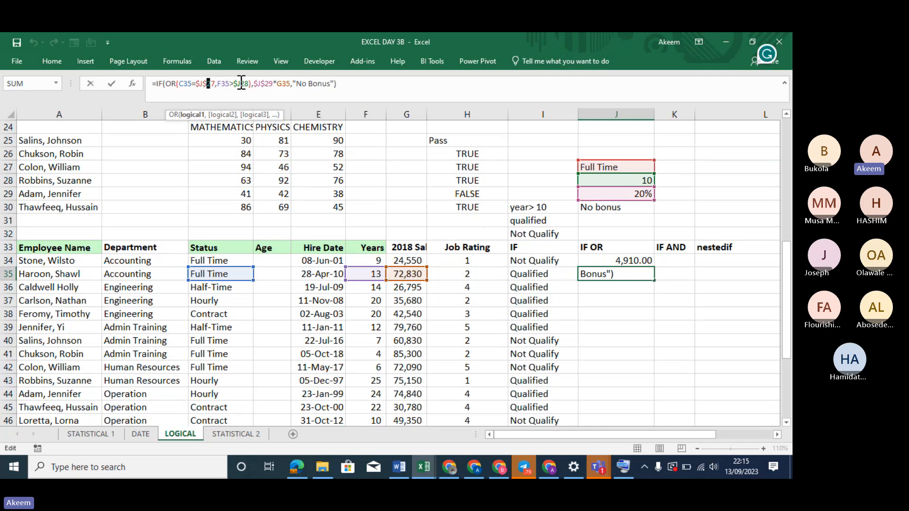
{"action": "left_click", "coordinate": [241, 84]}
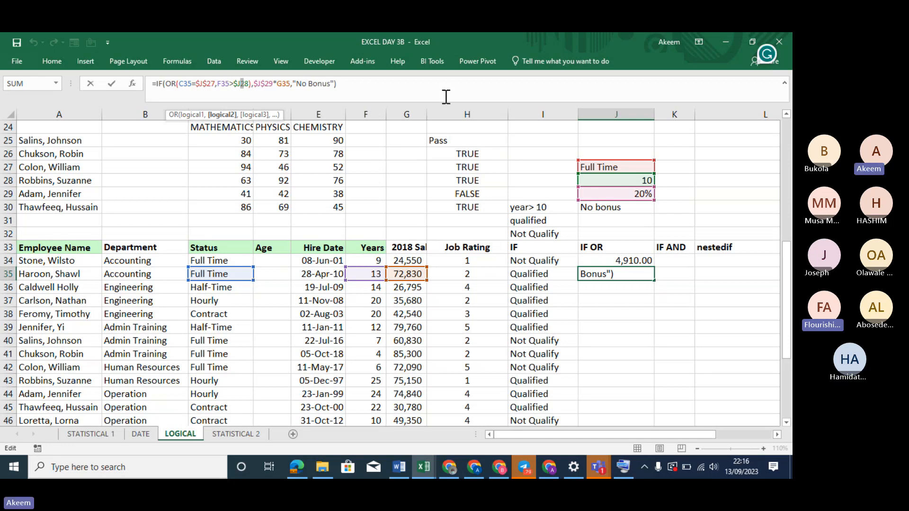
{"action": "left_click_drag", "start_coordinate": [336, 84], "coordinate": [294, 83]}
{"action": "key", "text": "BackSpace"}
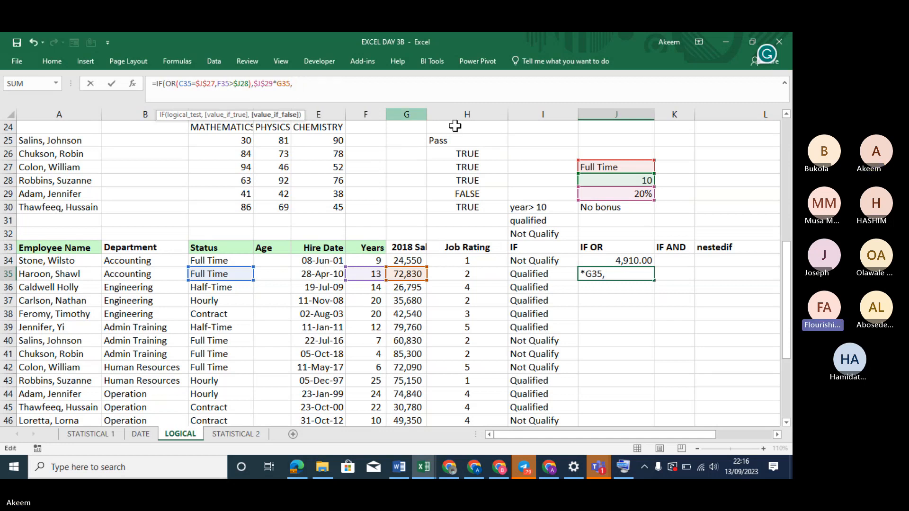
{"action": "left_click", "coordinate": [617, 209]}
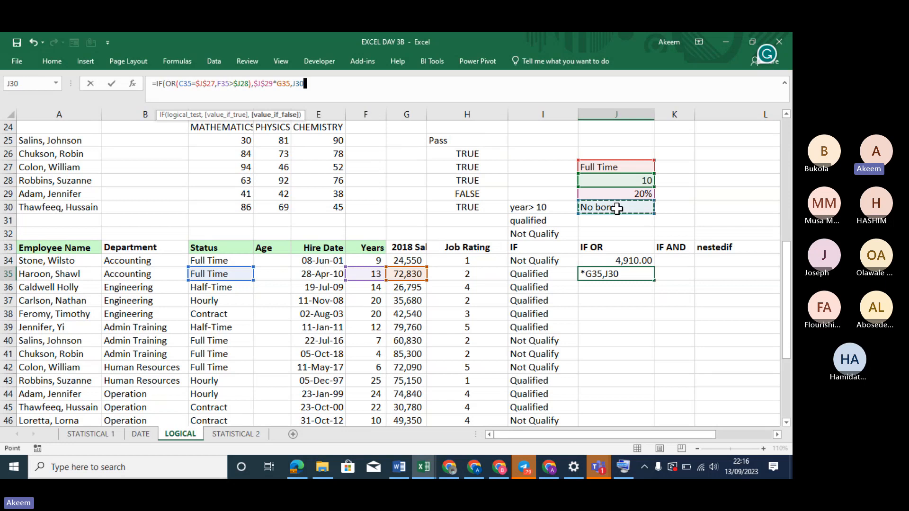
{"action": "key", "text": "F4"}
{"action": "type", "text": ")"}
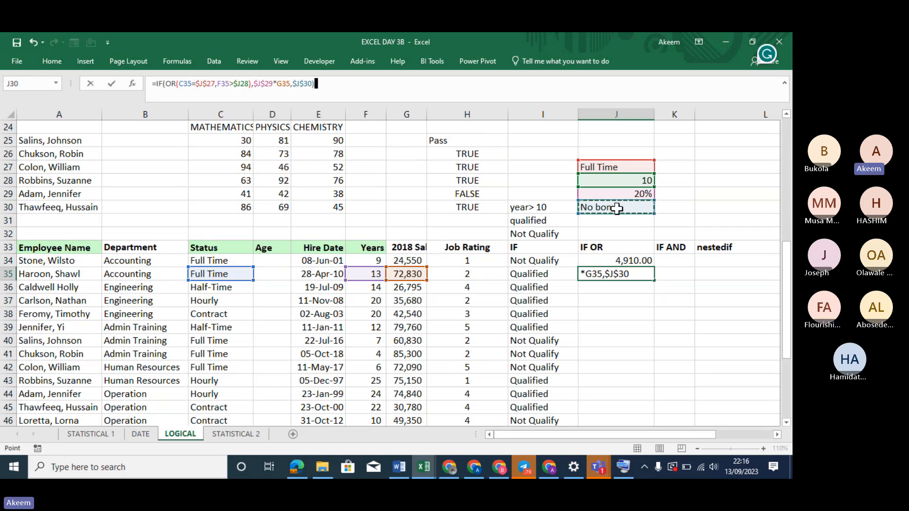
{"action": "key", "text": "Return"}
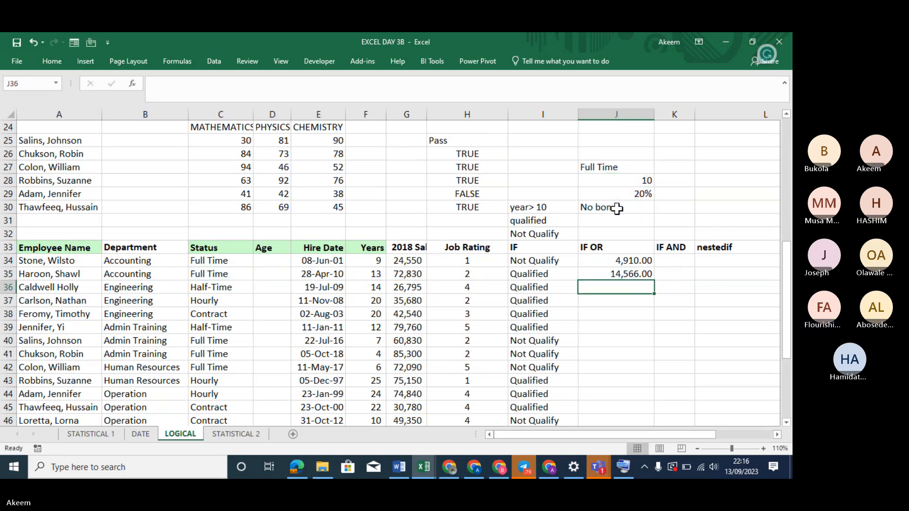
Step: Fill the J35 formula down the IF OR column and clear the extra result in J52, below the last employee
{"action": "left_click", "coordinate": [650, 276]}
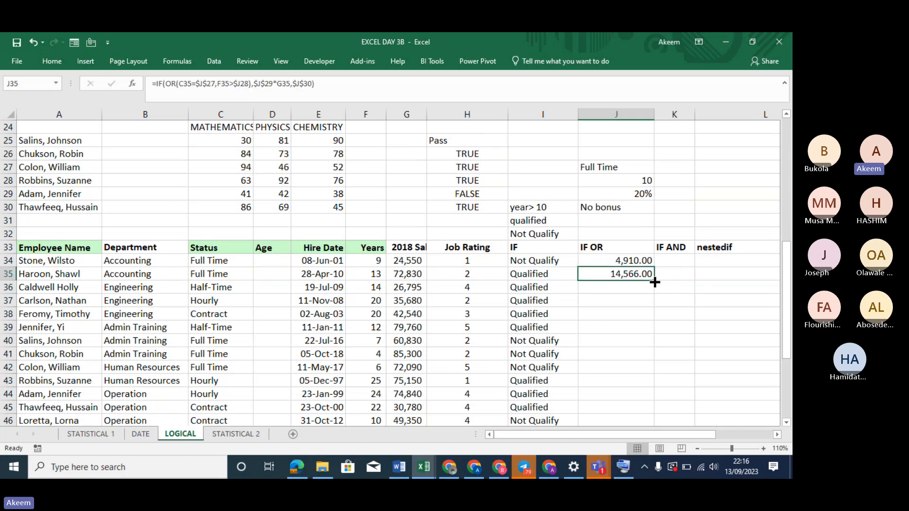
{"action": "double_click", "coordinate": [655, 282]}
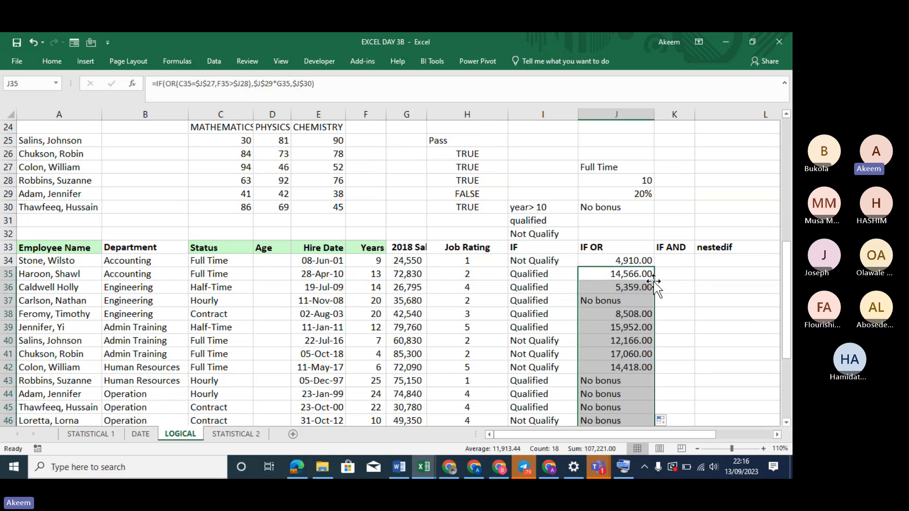
{"action": "left_click_drag", "start_coordinate": [789, 278], "coordinate": [789, 315]}
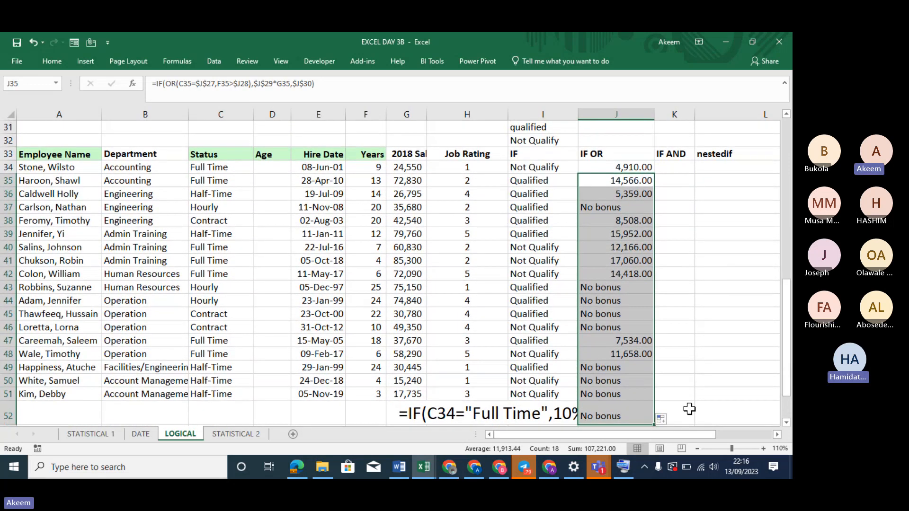
{"action": "left_click", "coordinate": [625, 411]}
{"action": "key", "text": "Delete"}
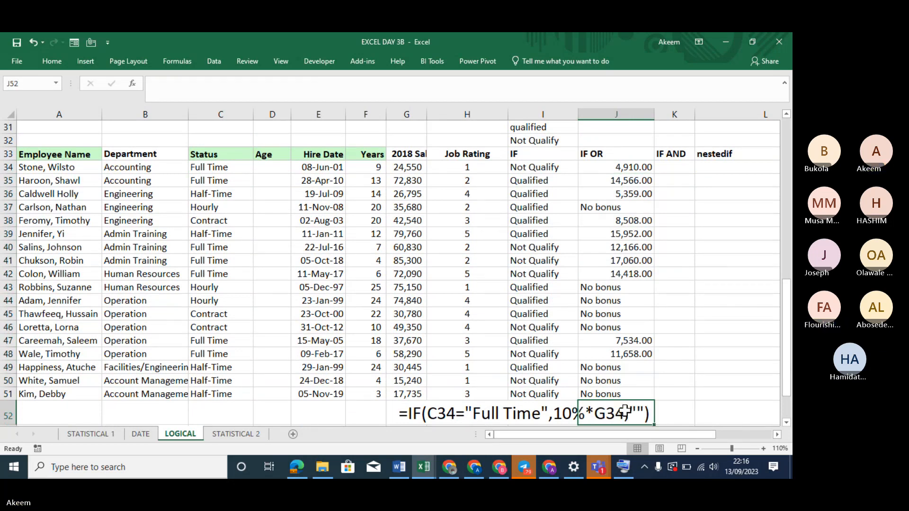
Step: Turn the J34 formula into visible text by adding a space before its equals sign
{"action": "left_click", "coordinate": [623, 168]}
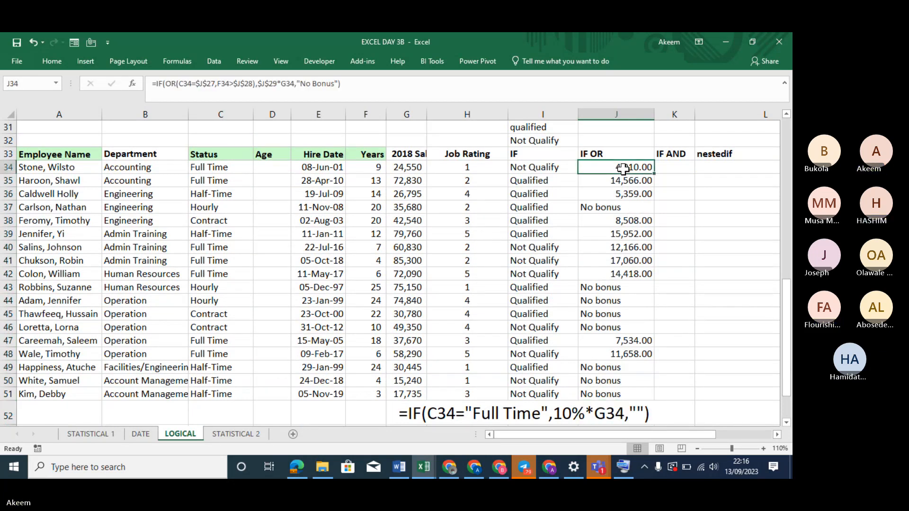
{"action": "left_click", "coordinate": [149, 86]}
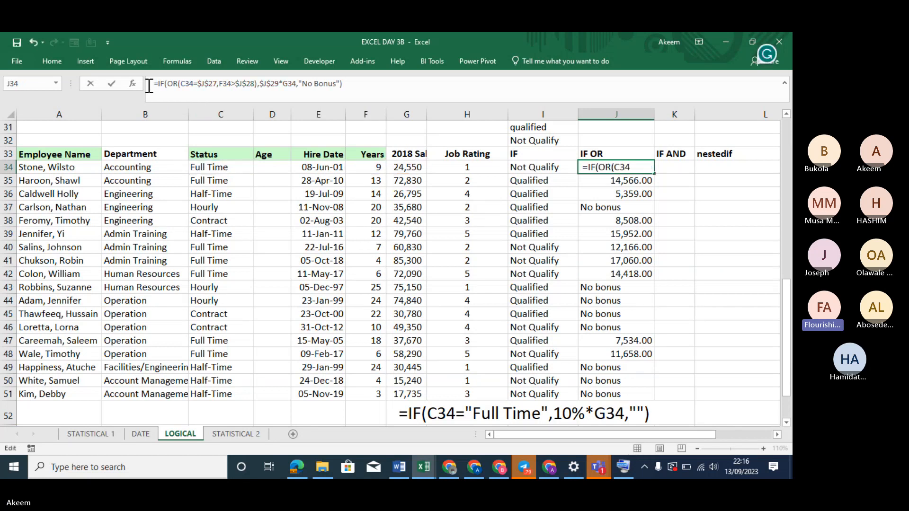
{"action": "key", "text": "Return"}
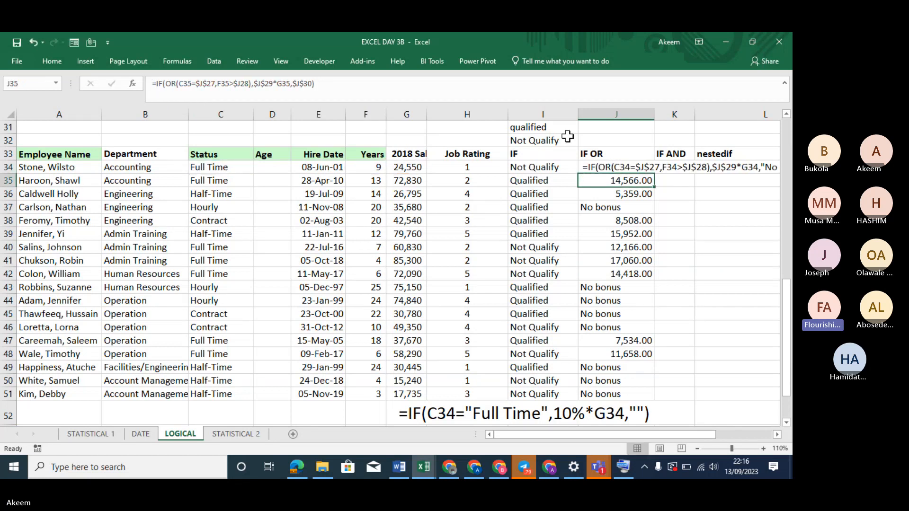
{"action": "left_click", "coordinate": [589, 166]}
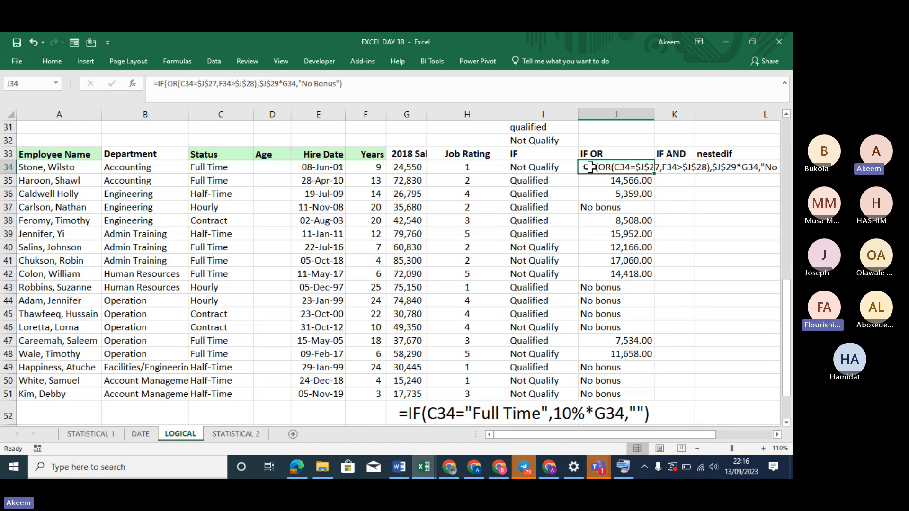
{"action": "key", "text": "Right"}
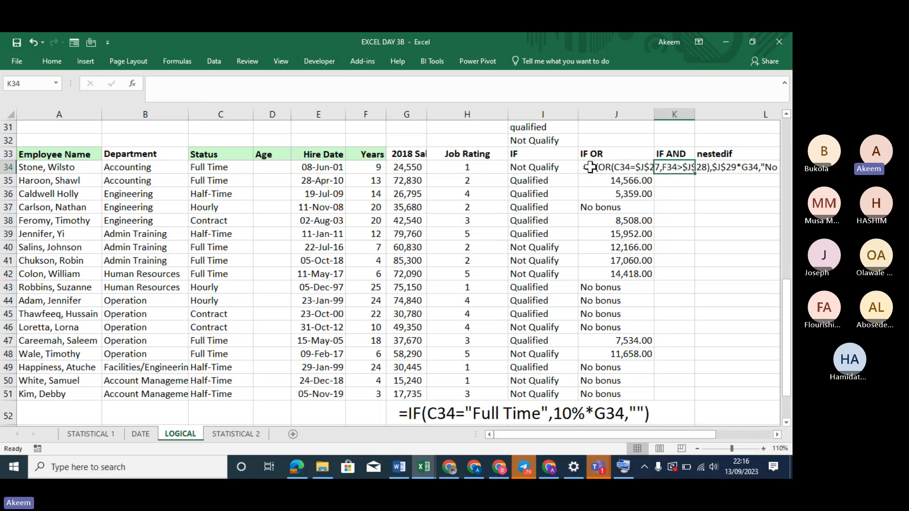
Step: Move the formula text from J34 to G53, directly below the example IF formula in row 52
{"action": "left_click", "coordinate": [617, 166]}
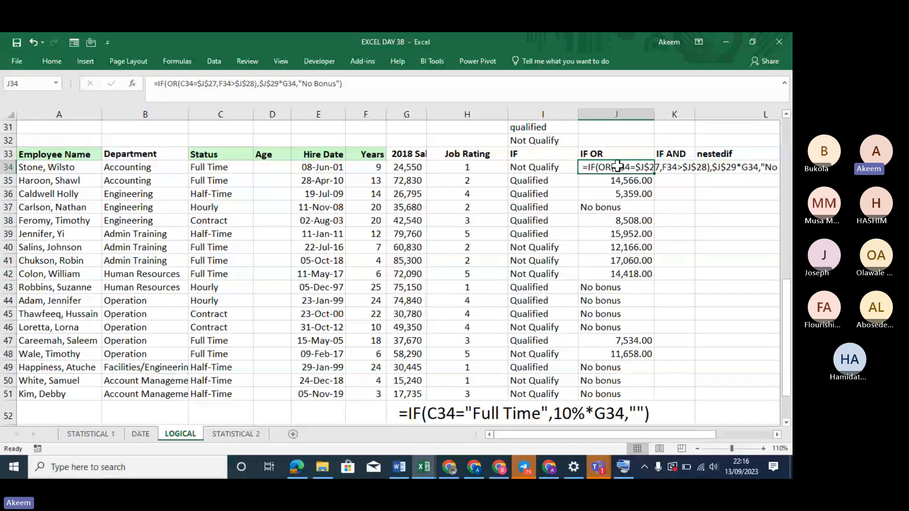
{"action": "key", "text": "ctrl+c"}
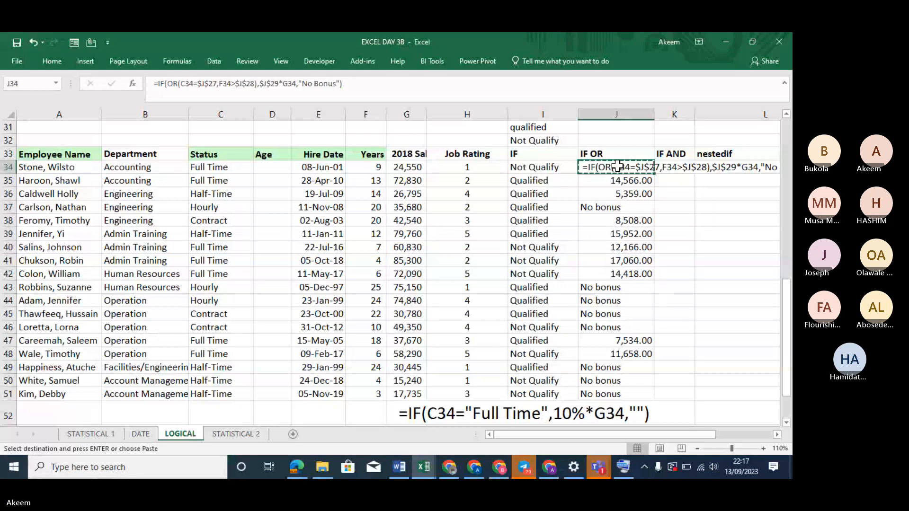
{"action": "left_click", "coordinate": [395, 418]}
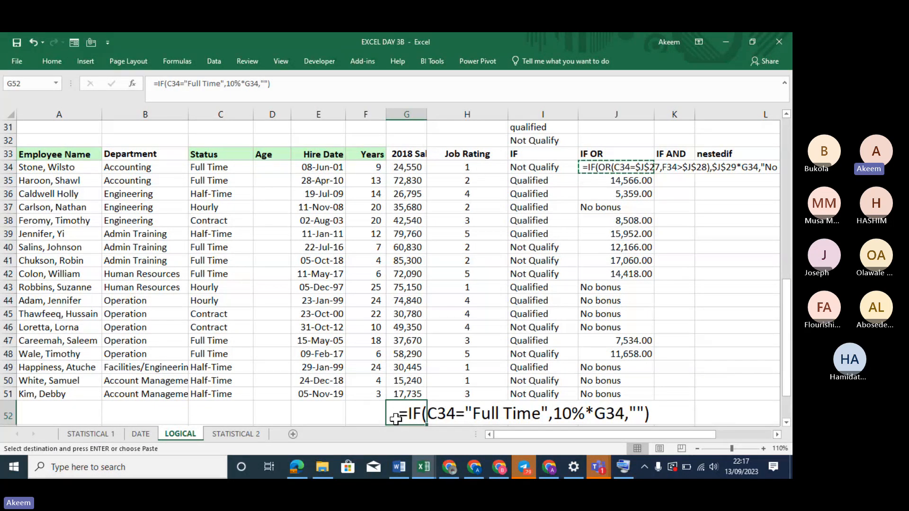
{"action": "key", "text": "Down"}
{"action": "key", "text": "Down"}
{"action": "key", "text": "Down"}
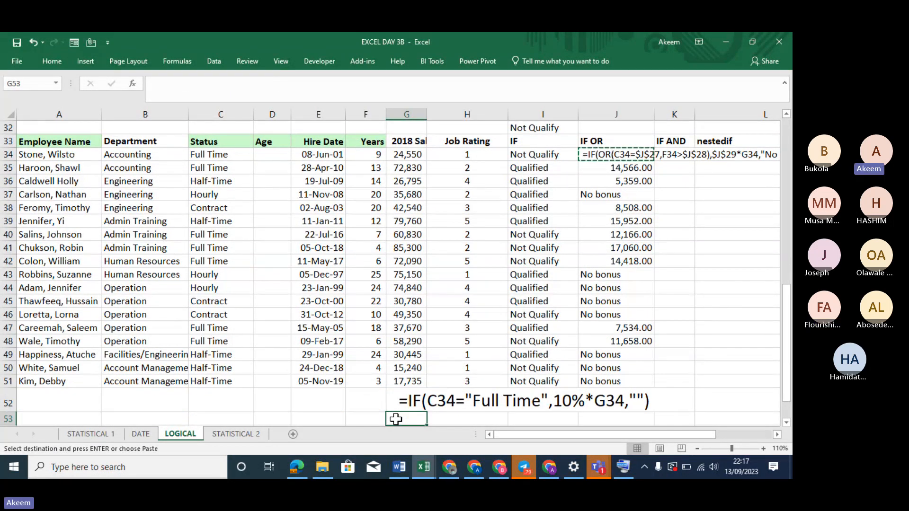
{"action": "left_click", "coordinate": [397, 391]}
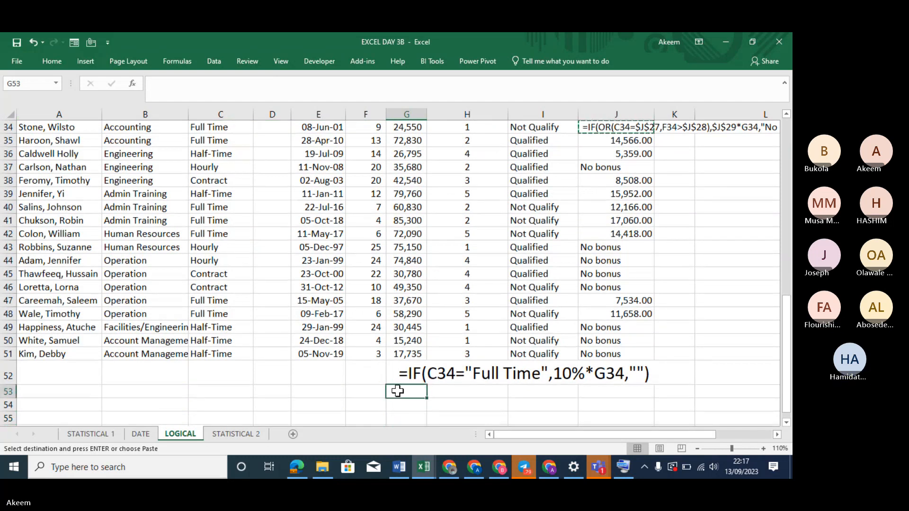
{"action": "key", "text": "ctrl+v"}
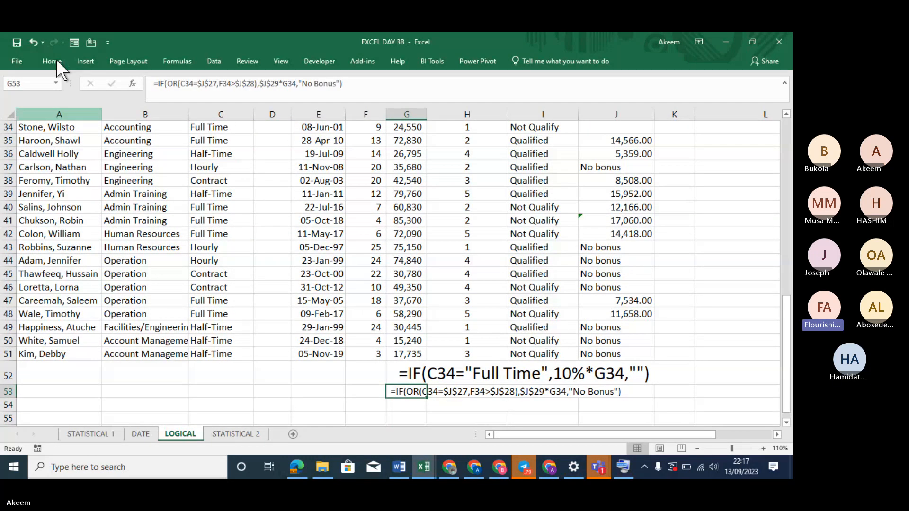
Step: Enlarge the font of the formula text in G53 to 18 points
{"action": "left_click", "coordinate": [65, 62]}
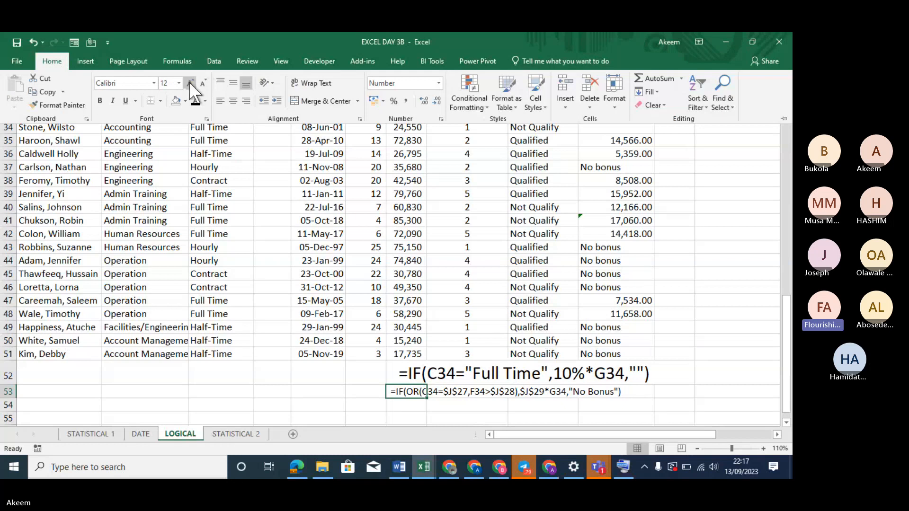
{"action": "left_click", "coordinate": [189, 81]}
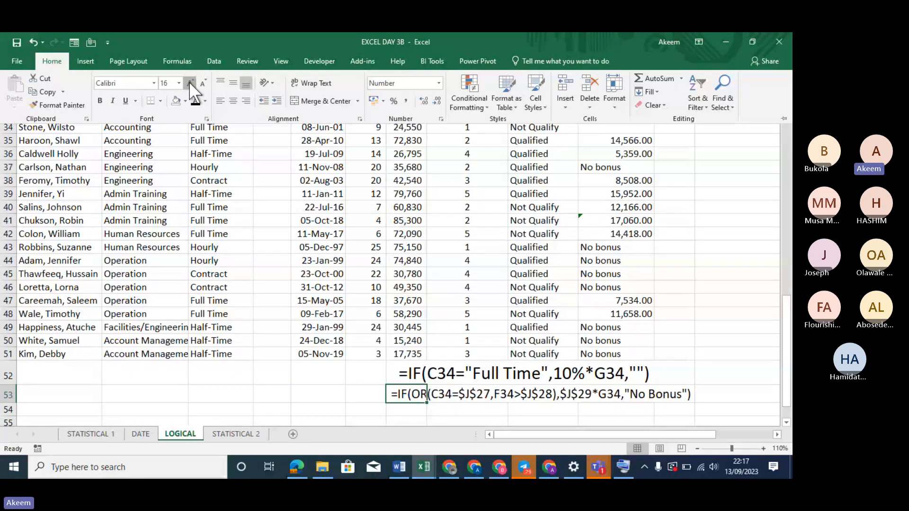
{"action": "left_click", "coordinate": [189, 81]}
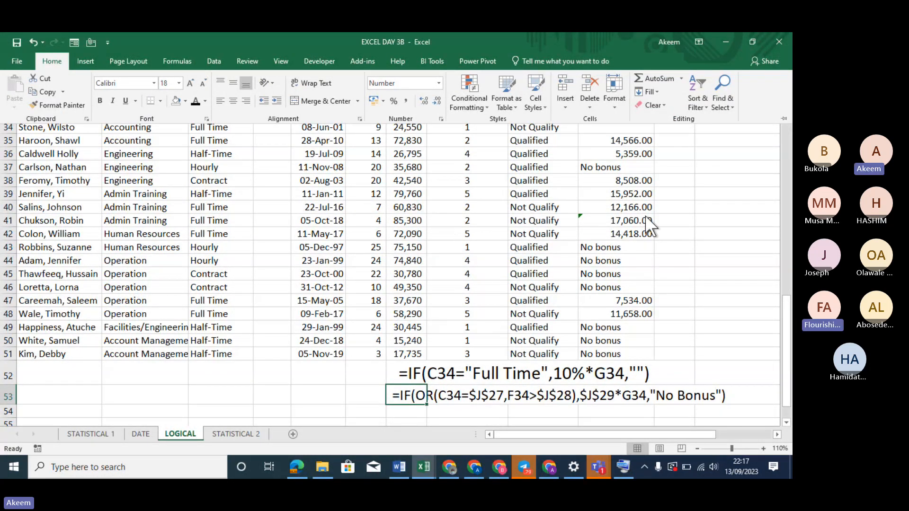
Step: Widen column K, which holds the IF AND heading
{"action": "key", "text": "Up"}
{"action": "key", "text": "Up"}
{"action": "key", "text": "Up"}
{"action": "key", "text": "Up"}
{"action": "key", "text": "Up"}
{"action": "key", "text": "Up"}
{"action": "key", "text": "Up"}
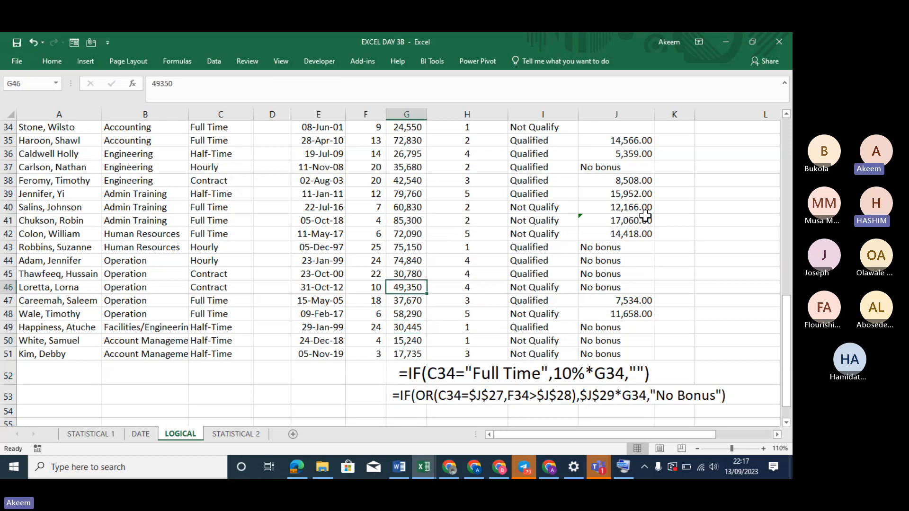
{"action": "key", "text": "Up"}
{"action": "key", "text": "Up"}
{"action": "key", "text": "Up"}
{"action": "key", "text": "Up"}
{"action": "key", "text": "Up"}
{"action": "key", "text": "Up"}
{"action": "key", "text": "Up"}
{"action": "key", "text": "Up"}
{"action": "key", "text": "Up"}
{"action": "key", "text": "Up"}
{"action": "key", "text": "Up"}
{"action": "key", "text": "Up"}
{"action": "key", "text": "Up"}
{"action": "key", "text": "Up"}
{"action": "key", "text": "Up"}
{"action": "key", "text": "Up"}
{"action": "key", "text": "Up"}
{"action": "key", "text": "Up"}
{"action": "key", "text": "Up"}
{"action": "key", "text": "Up"}
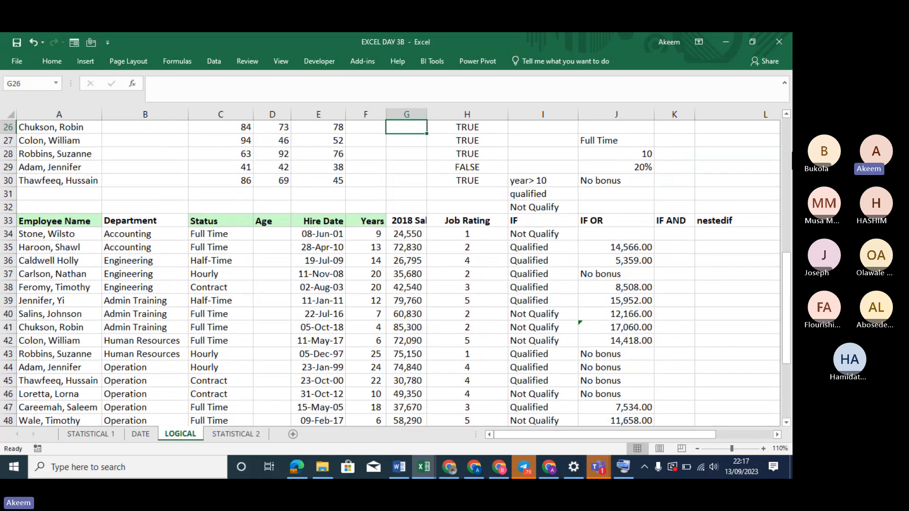
{"action": "left_click_drag", "start_coordinate": [695, 115], "coordinate": [718, 115]}
Step: Copy the IF OR criteria from J27:J30 to K27:K30 for the IF AND example
{"action": "left_click_drag", "start_coordinate": [629, 139], "coordinate": [629, 181]}
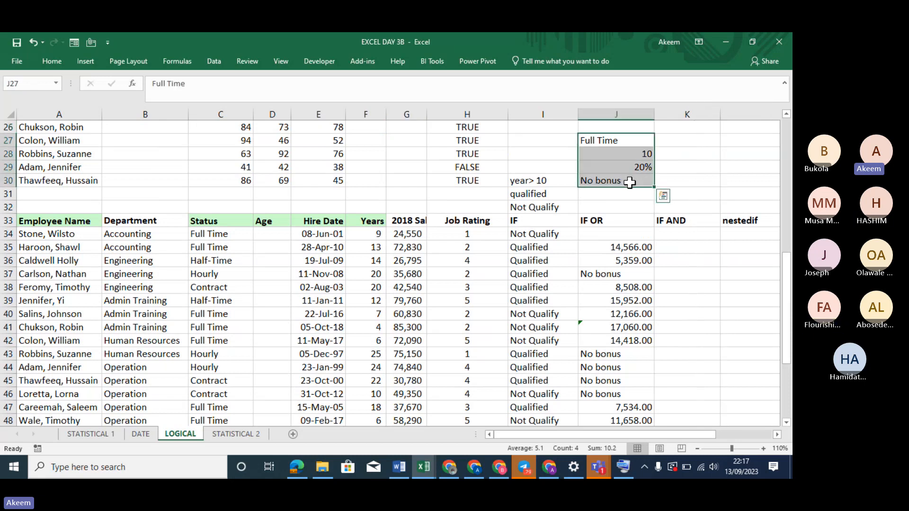
{"action": "key", "text": "ctrl+c"}
{"action": "left_click", "coordinate": [684, 142]}
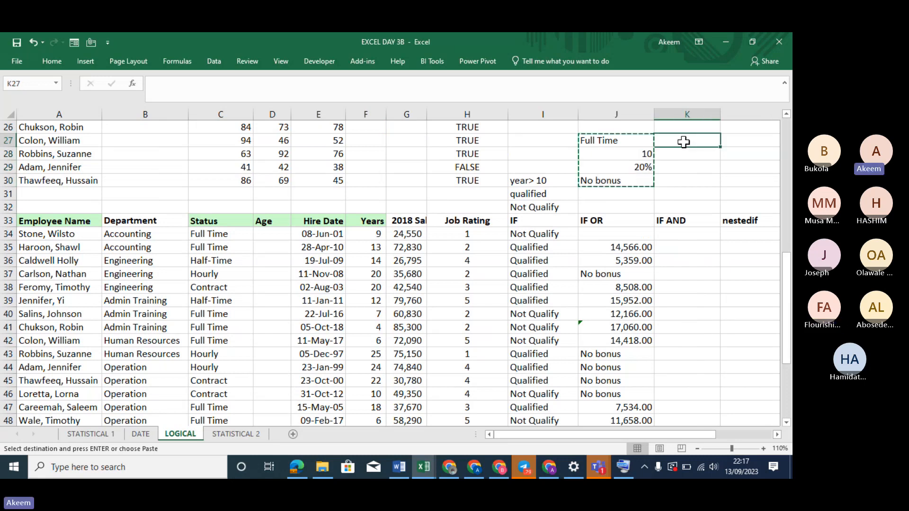
{"action": "key", "text": "ctrl+v"}
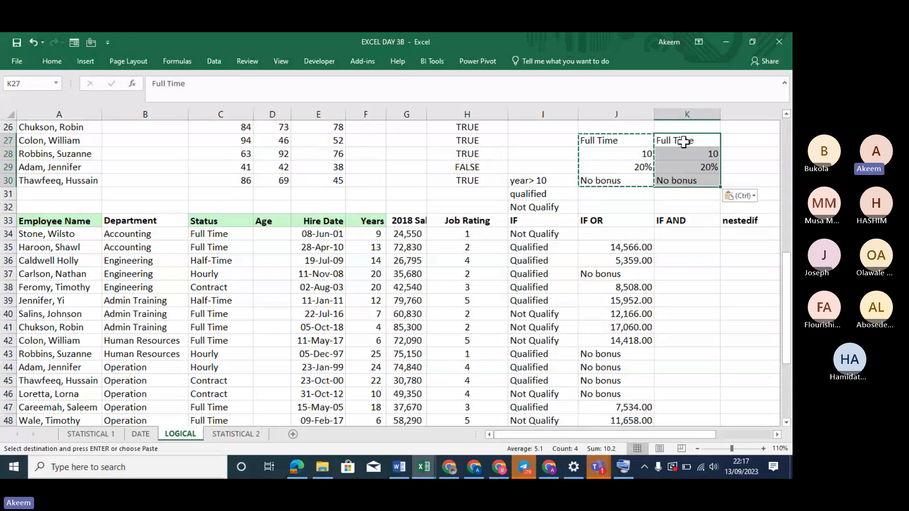
Step: Start an IF formula in K34 with a nested AND whose first condition is C34=$K$27
{"action": "left_click", "coordinate": [685, 235]}
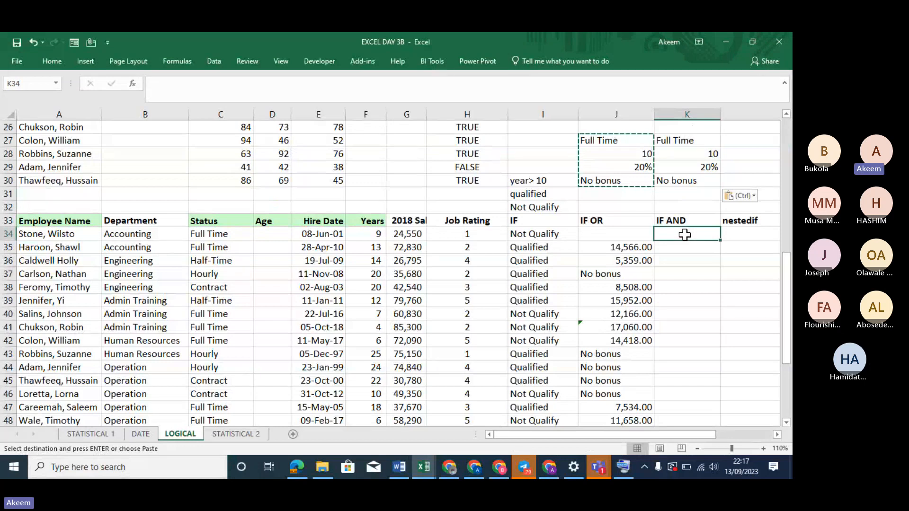
{"action": "type", "text": "="}
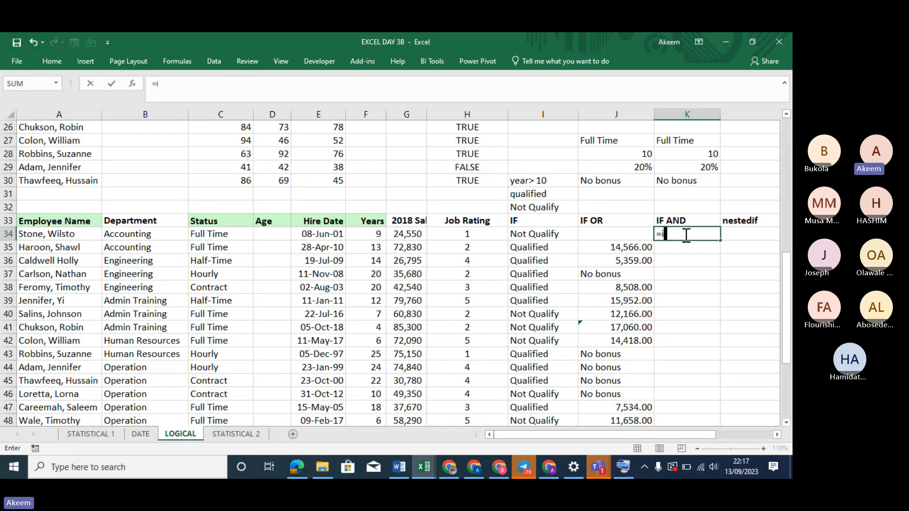
{"action": "type", "text": "i"}
{"action": "key", "text": "Tab"}
{"action": "type", "text": "a"}
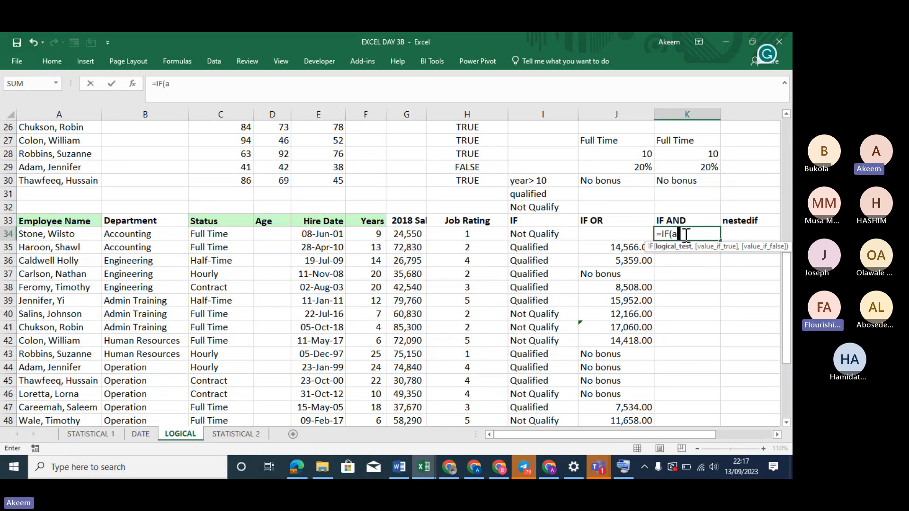
{"action": "type", "text": "nd"}
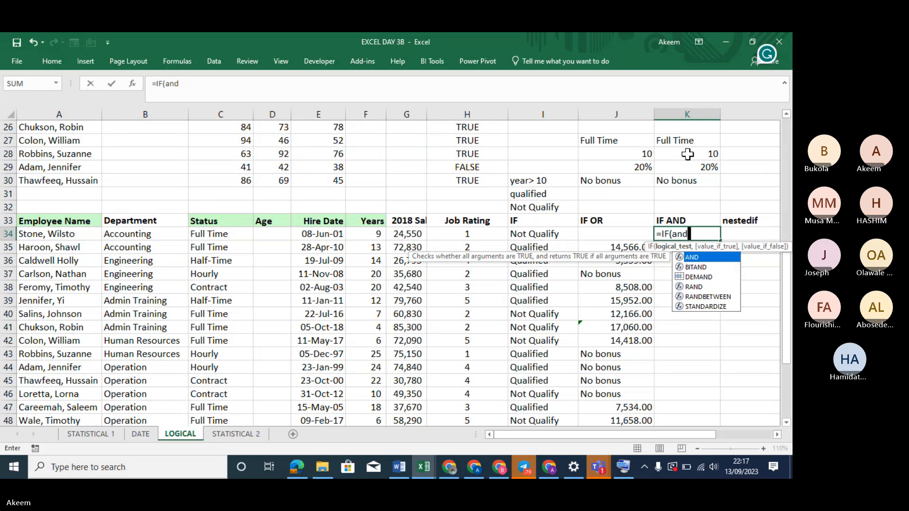
{"action": "type", "text": "("}
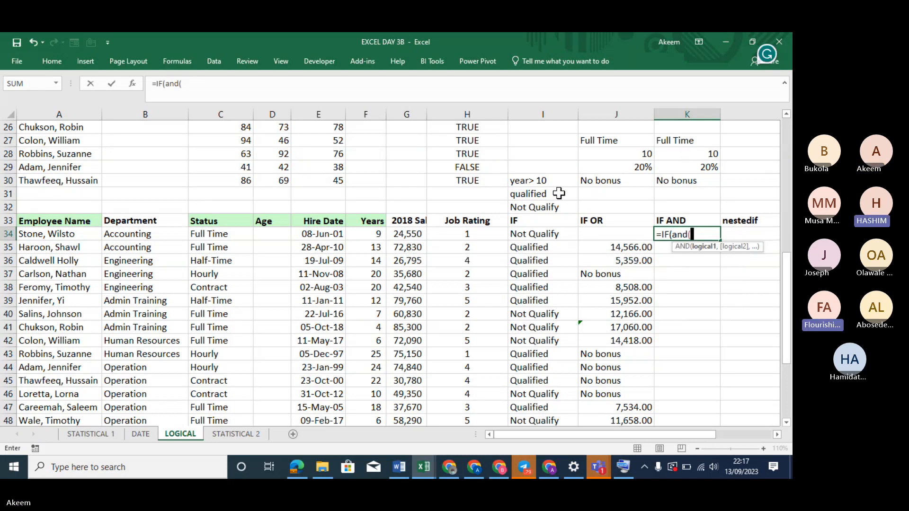
{"action": "left_click", "coordinate": [225, 236]}
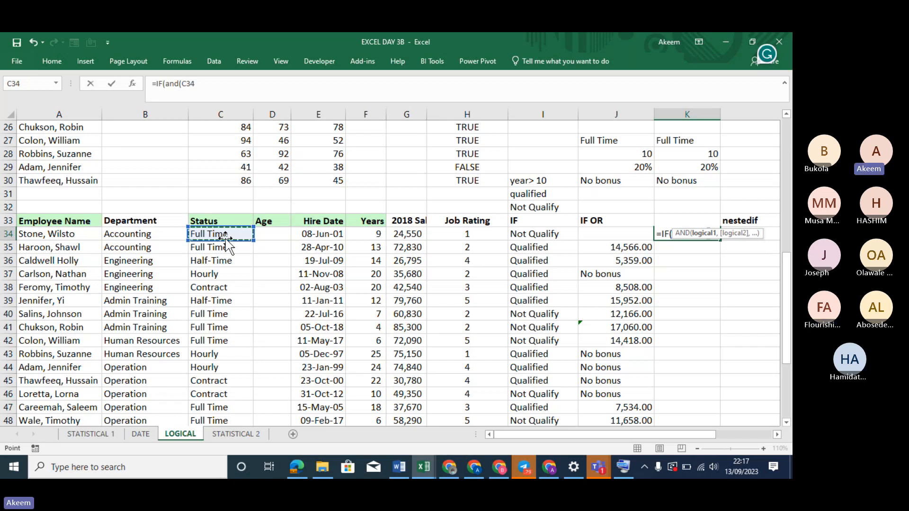
{"action": "type", "text": "="}
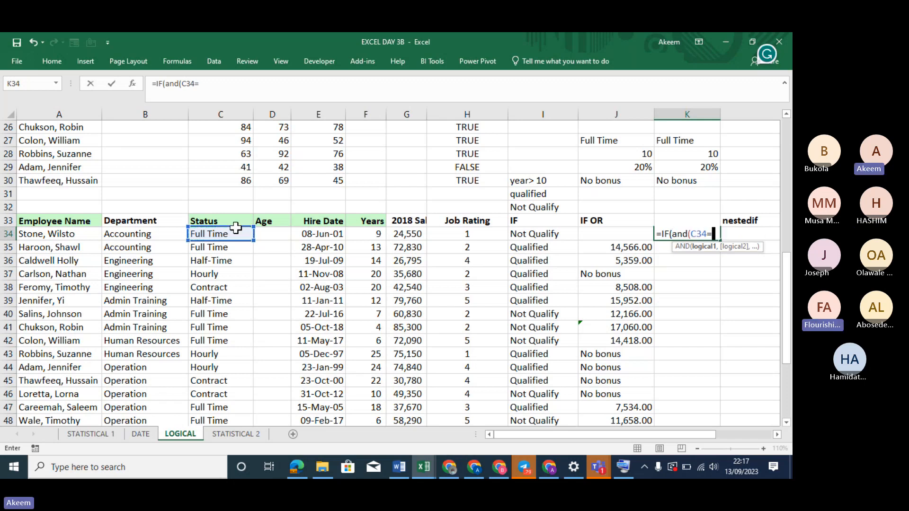
{"action": "left_click", "coordinate": [672, 137]}
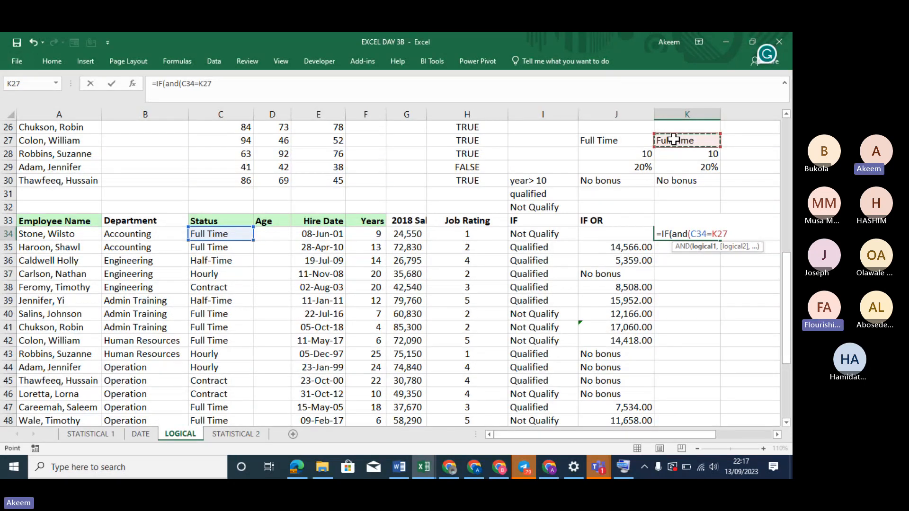
{"action": "key", "text": "F4"}
{"action": "type", "text": ","}
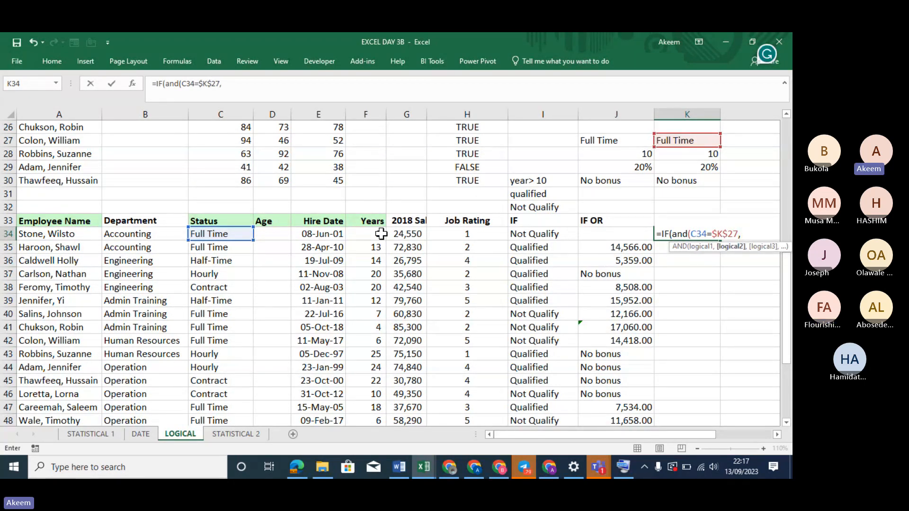
Step: Add F34>$K$28 as the second AND condition in the K34 formula
{"action": "left_click", "coordinate": [376, 233]}
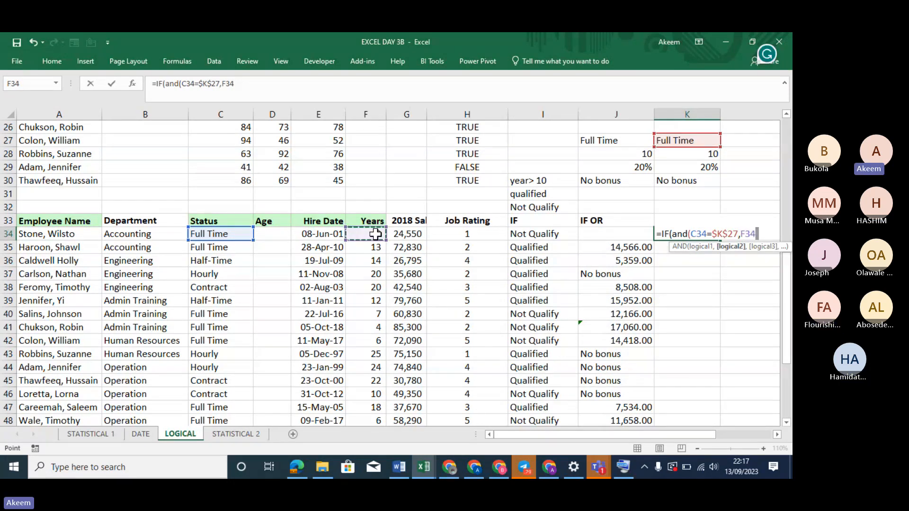
{"action": "type", "text": ">"}
{"action": "left_click", "coordinate": [683, 154]}
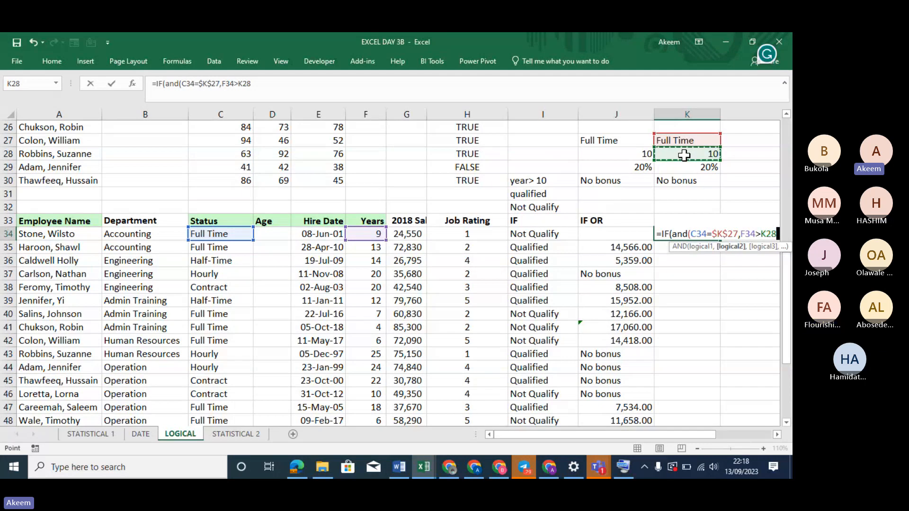
{"action": "key", "text": "F4"}
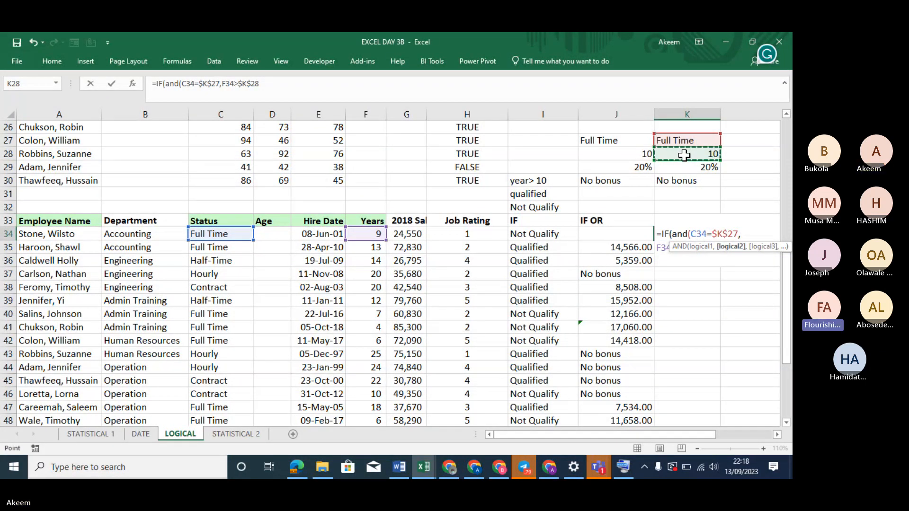
{"action": "type", "text": ","}
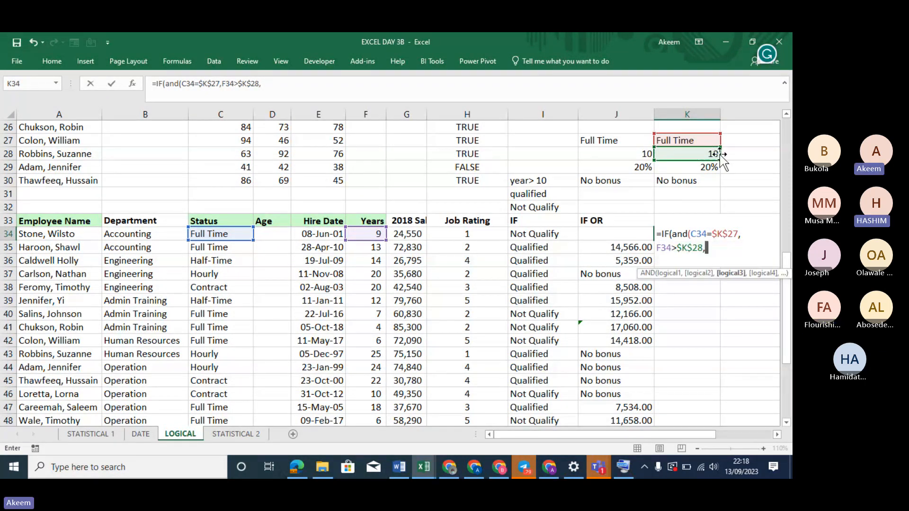
Step: Add $K$29*G34 and $K$30 as the bonus and no-bonus arguments, close one parenthesis and try to enter the K34 formula
{"action": "left_click", "coordinate": [693, 167]}
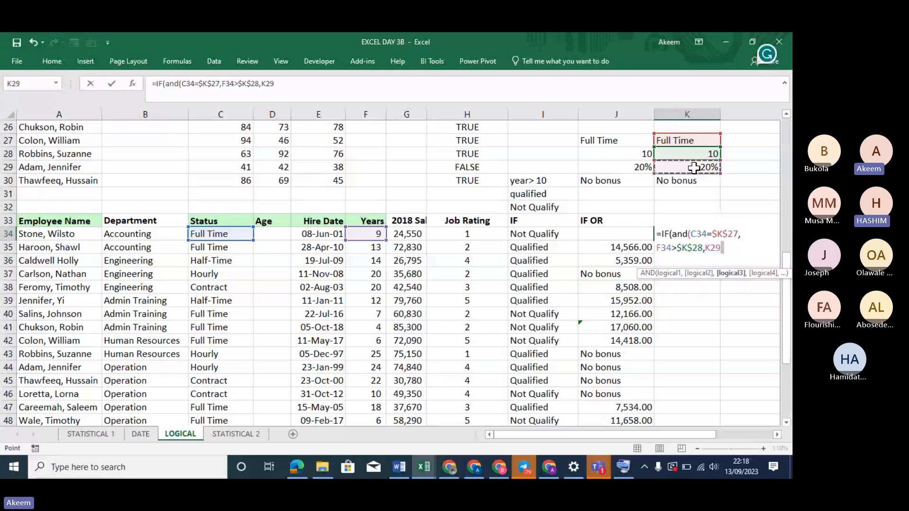
{"action": "key", "text": "F4"}
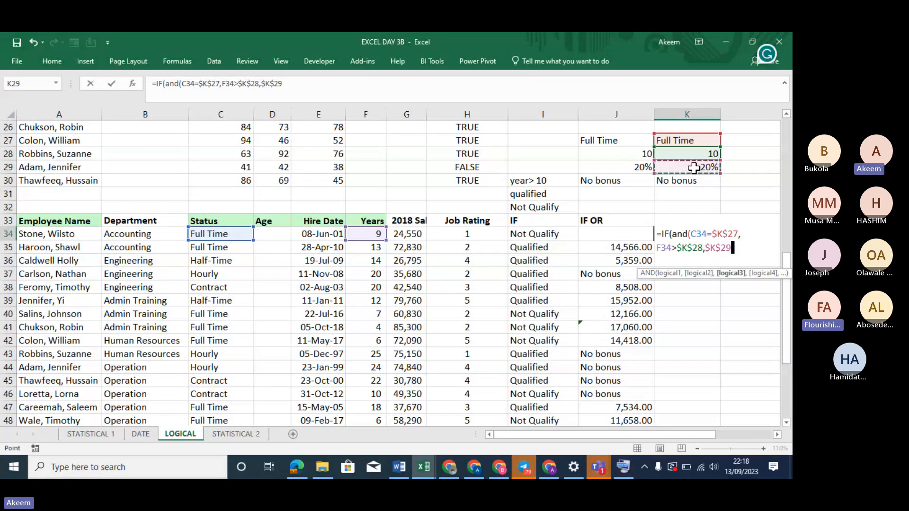
{"action": "type", "text": "*"}
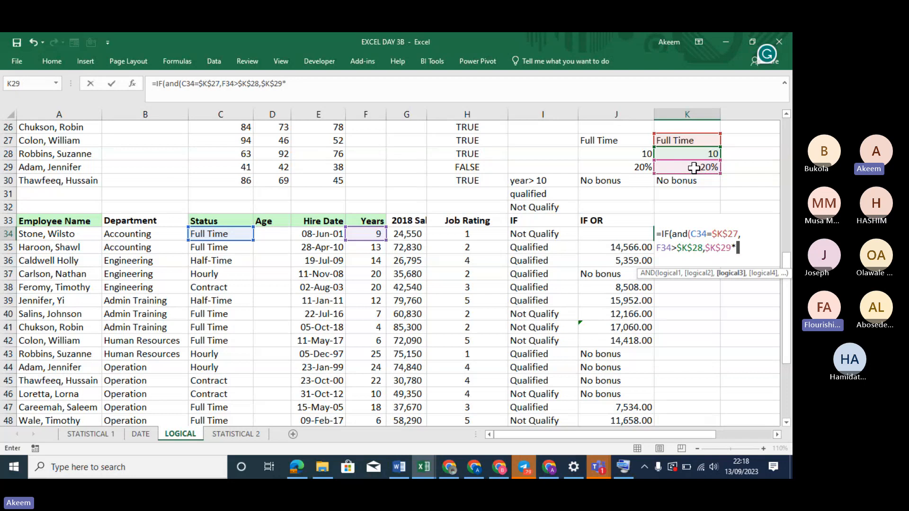
{"action": "left_click", "coordinate": [402, 234]}
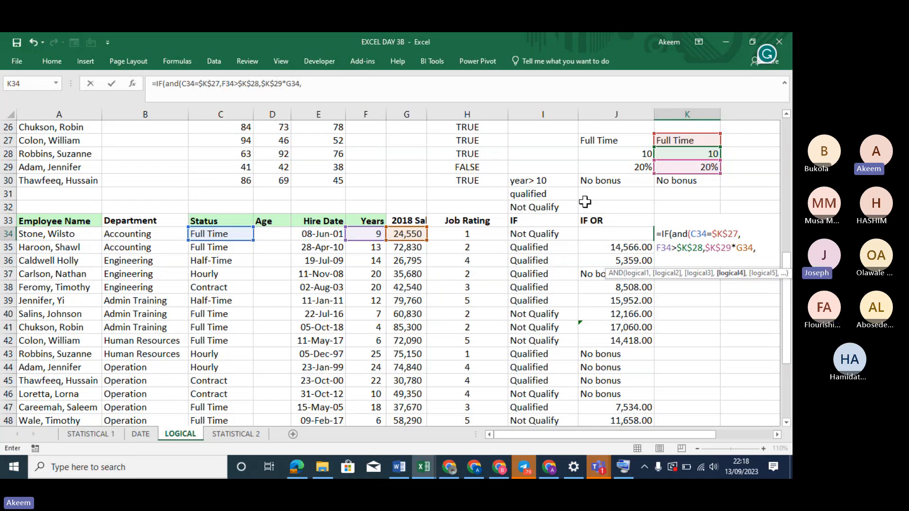
{"action": "left_click", "coordinate": [659, 180]}
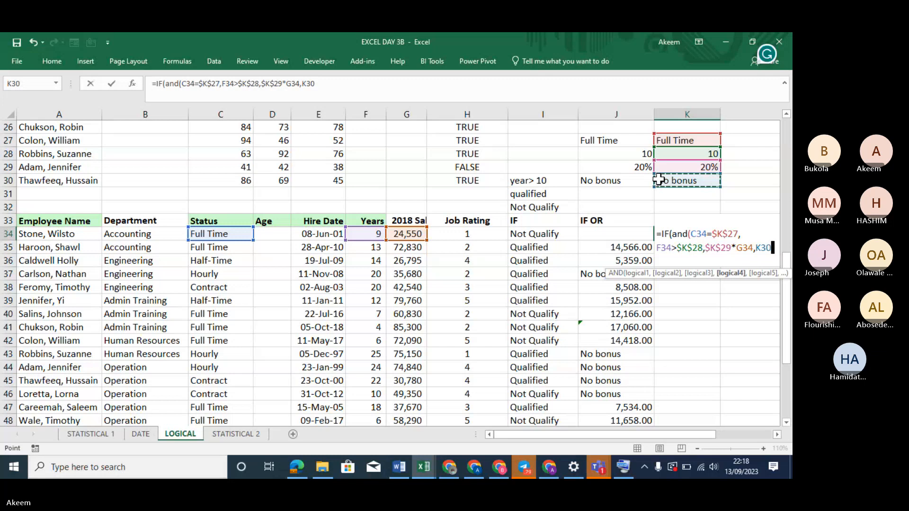
{"action": "key", "text": "F4"}
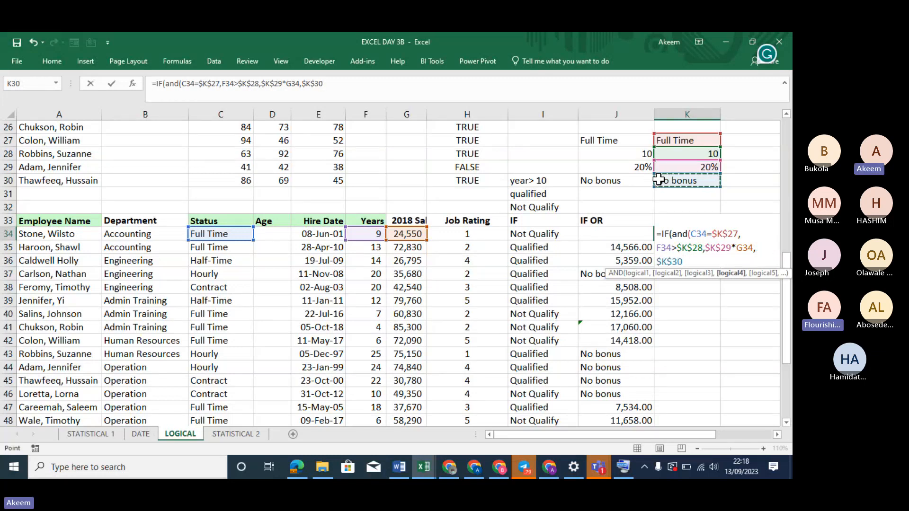
{"action": "type", "text": ")"}
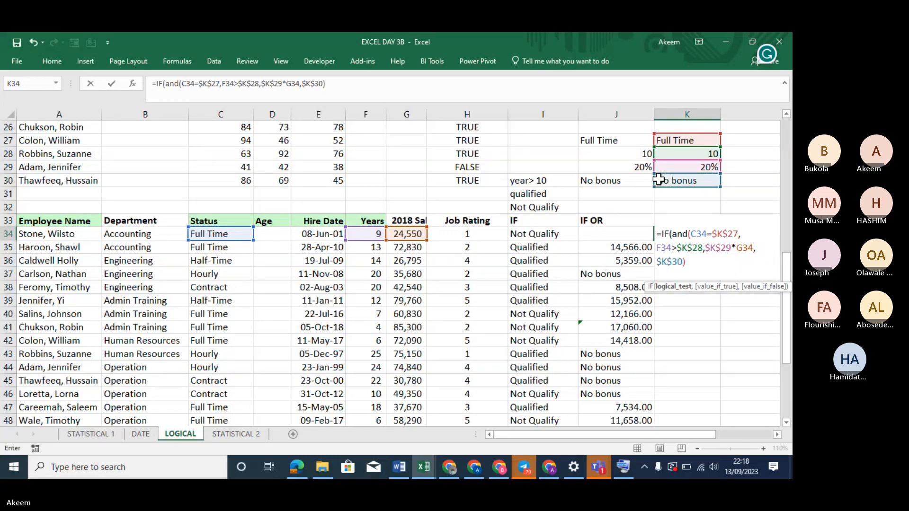
{"action": "key", "text": "Return"}
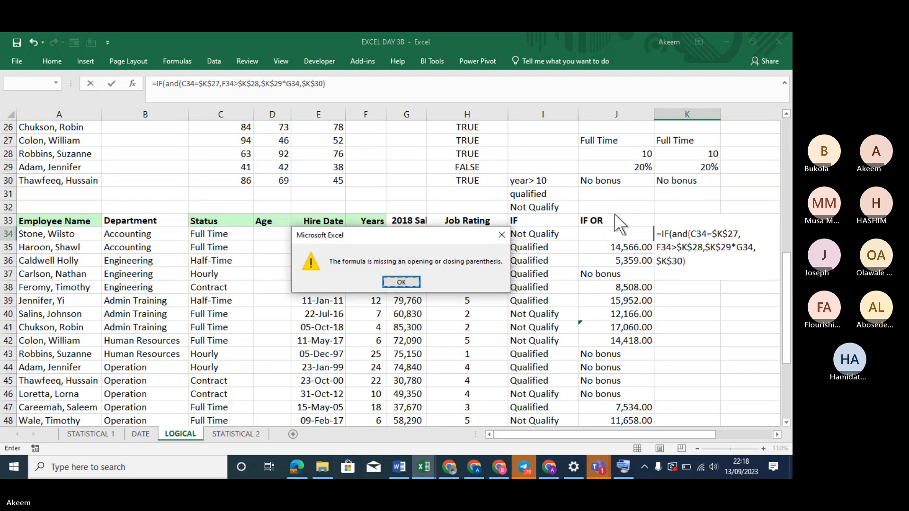
Step: Correct the K34 formula by closing the AND parenthesis right after $K$28, giving =IF(AND(C34=$K$27,F34>$K$28),$K$29*G34,$K$30)
{"action": "left_click", "coordinate": [406, 281]}
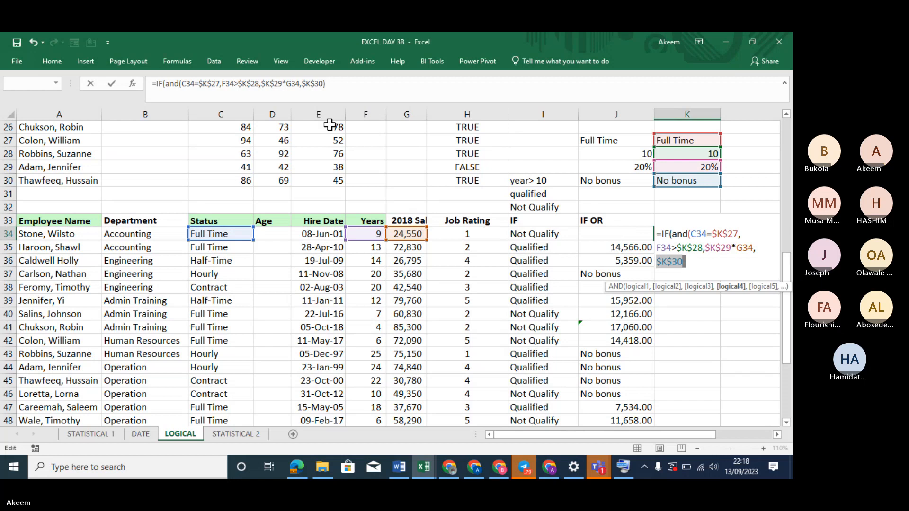
{"action": "left_click", "coordinate": [385, 90]}
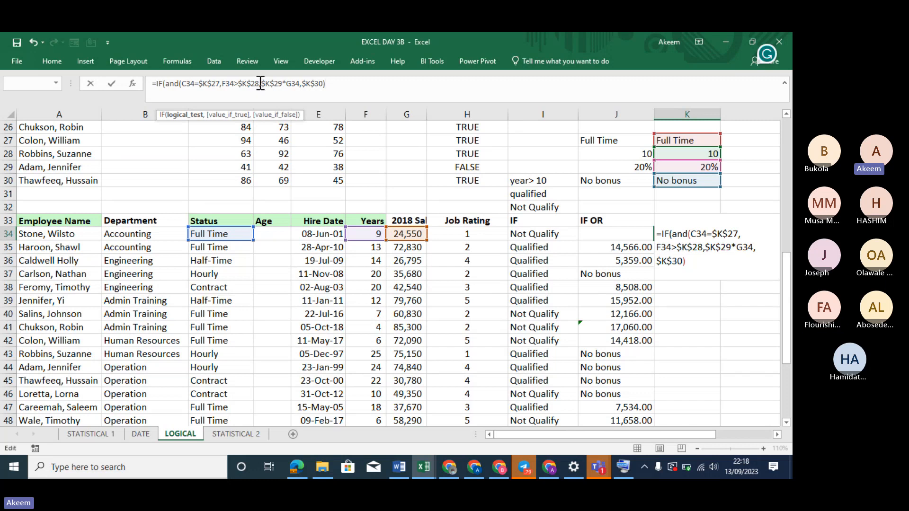
{"action": "left_click", "coordinate": [260, 83]}
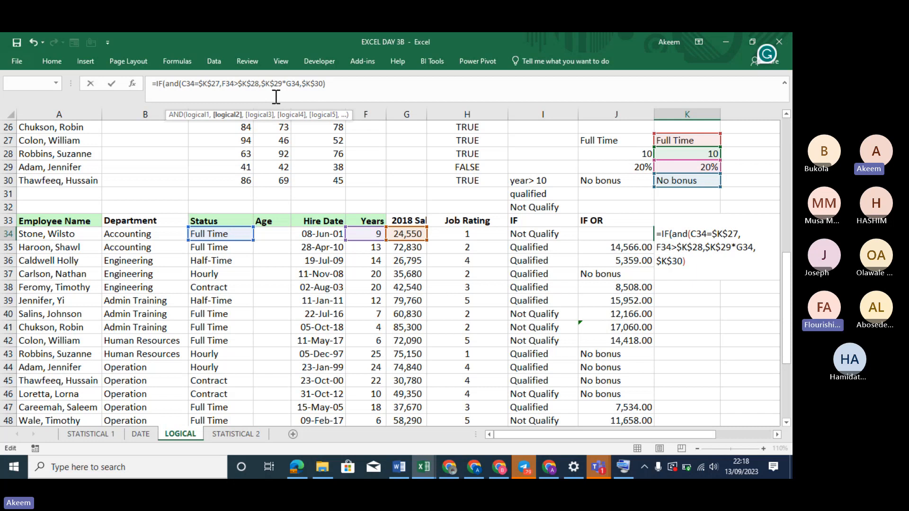
{"action": "type", "text": "),"}
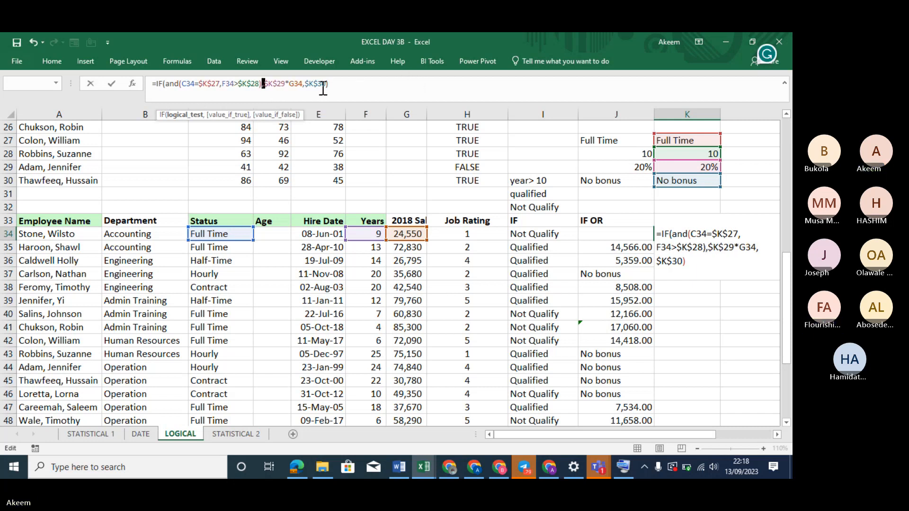
{"action": "key", "text": "Return"}
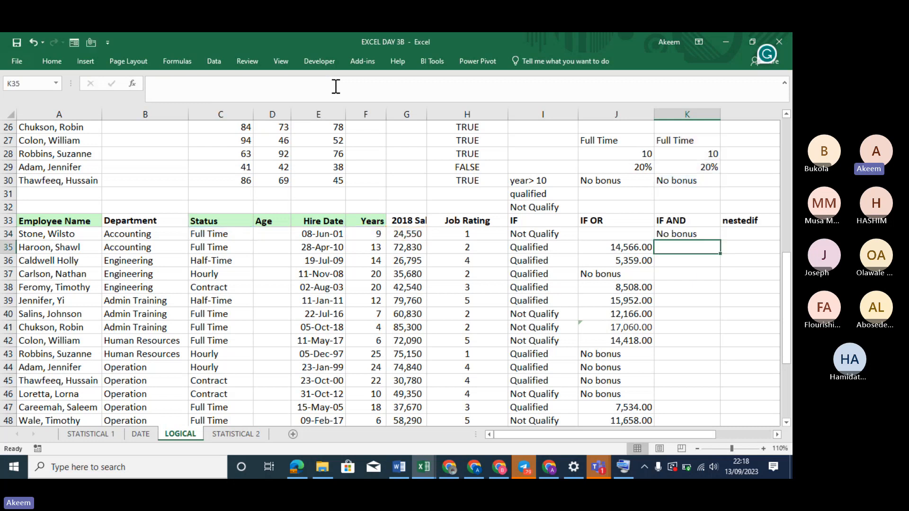
Step: Fill the K34 formula down the IF AND column and clear the surplus results in K52:K53 below the employee rows
{"action": "left_click", "coordinate": [693, 232]}
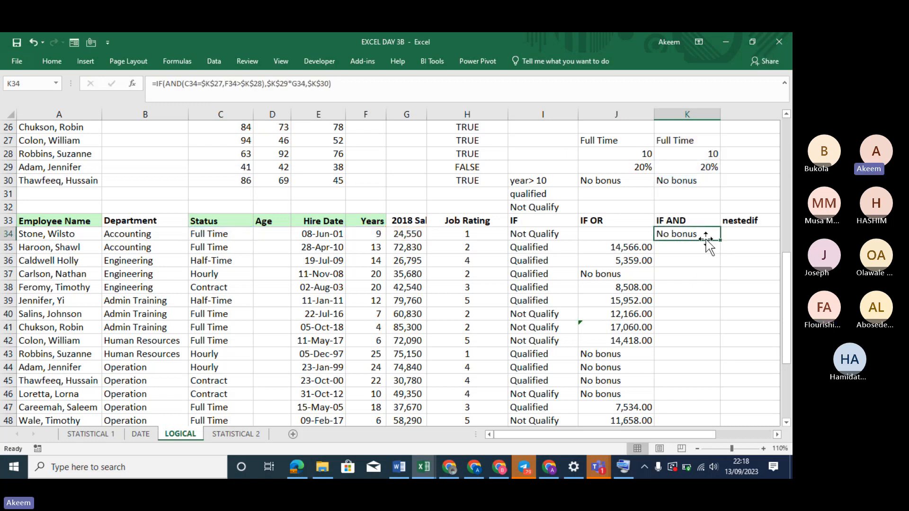
{"action": "double_click", "coordinate": [720, 242]}
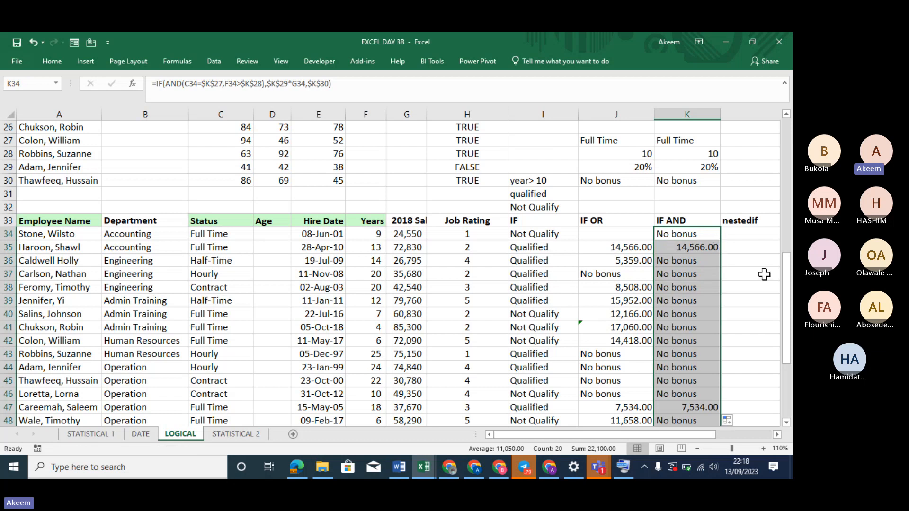
{"action": "left_click_drag", "start_coordinate": [786, 293], "coordinate": [786, 326]}
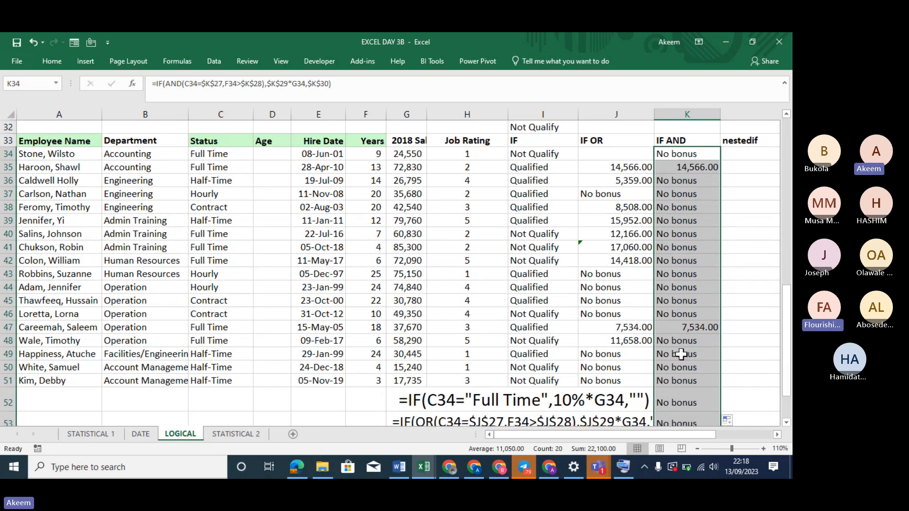
{"action": "left_click_drag", "start_coordinate": [689, 400], "coordinate": [687, 422]}
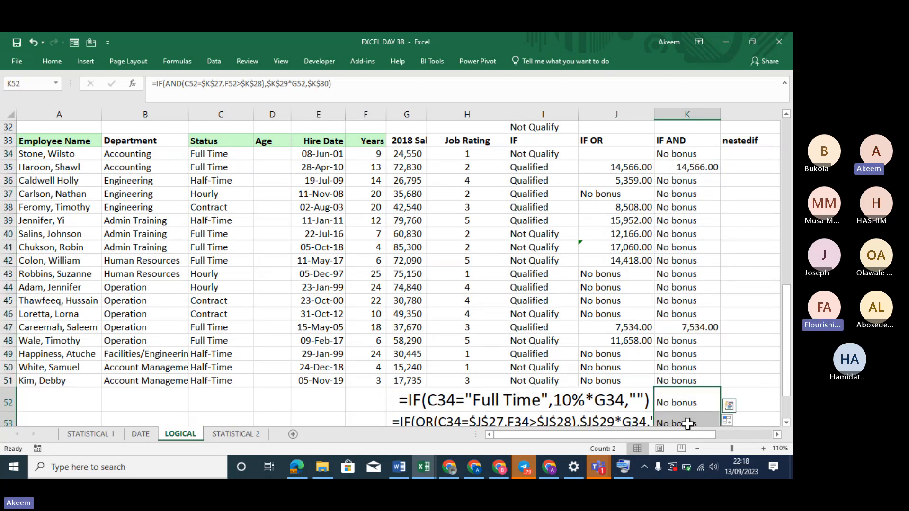
{"action": "key", "text": "Delete"}
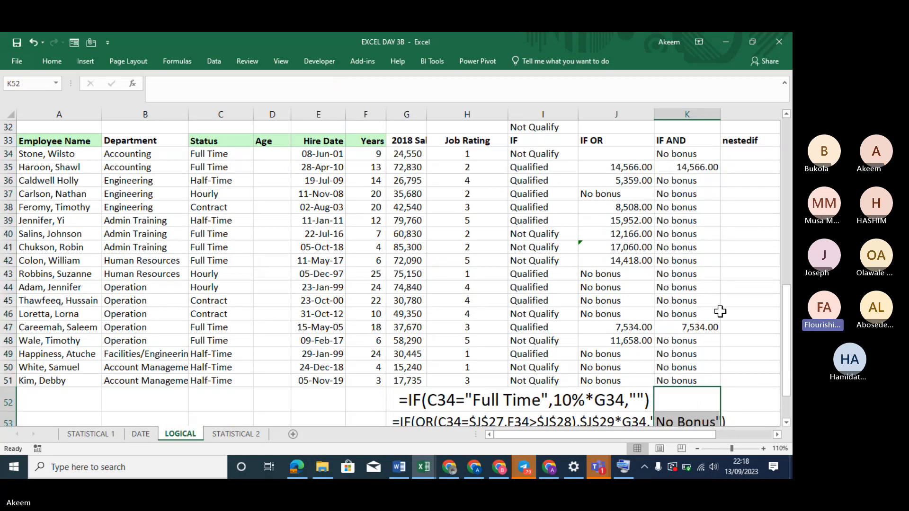
Step: Check the IF AND bonuses in rows 35 and 47 against the employees' status and years of service
{"action": "left_click", "coordinate": [693, 167]}
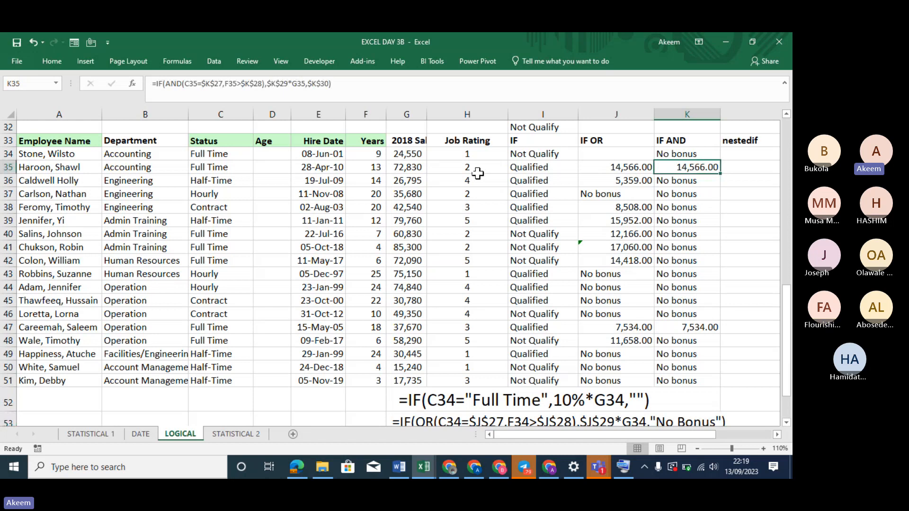
{"action": "left_click", "coordinate": [243, 171]}
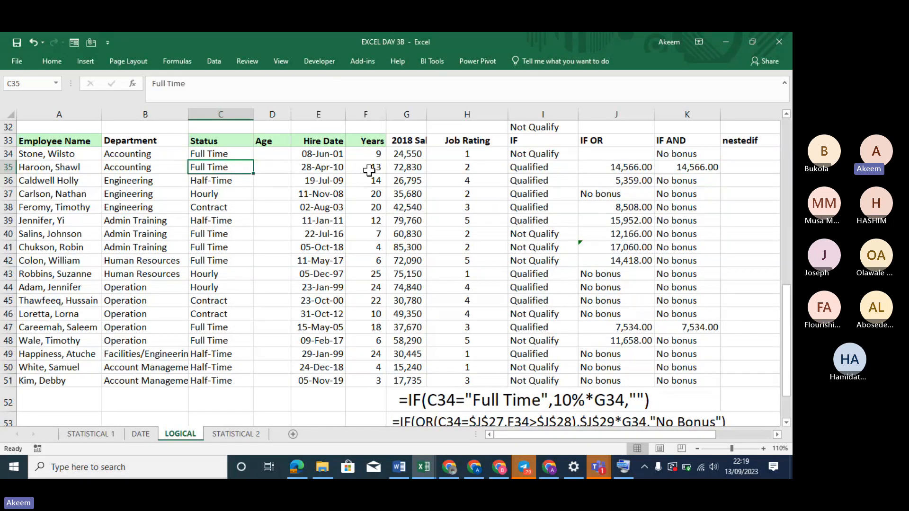
{"action": "left_click", "coordinate": [370, 168]}
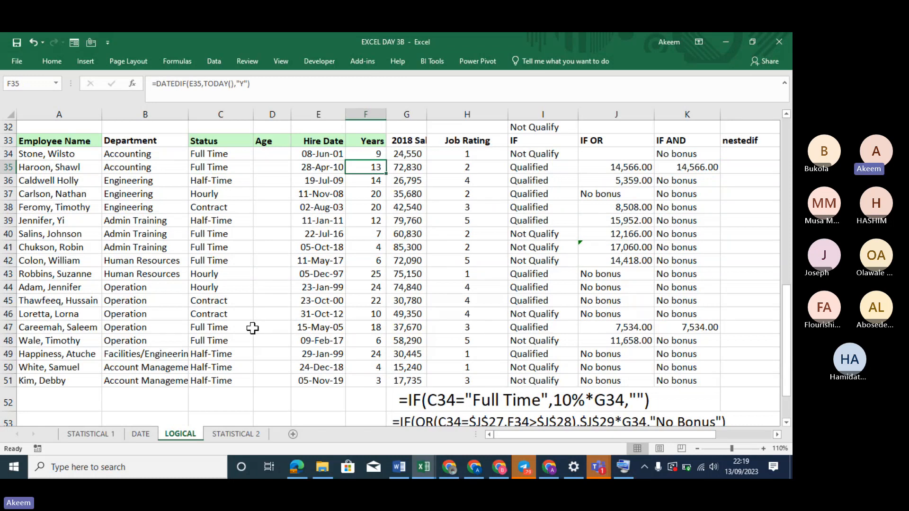
{"action": "left_click", "coordinate": [375, 328]}
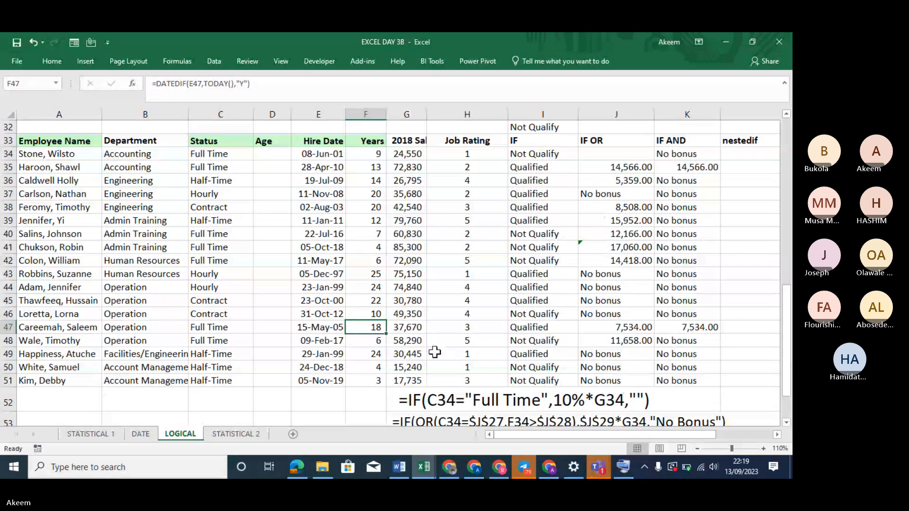
{"action": "left_click", "coordinate": [599, 469]}
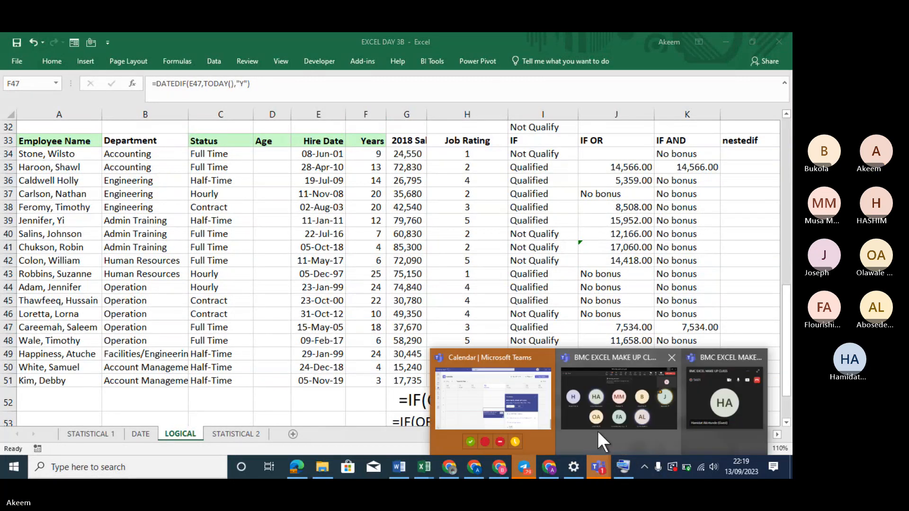
{"action": "left_click", "coordinate": [679, 393]}
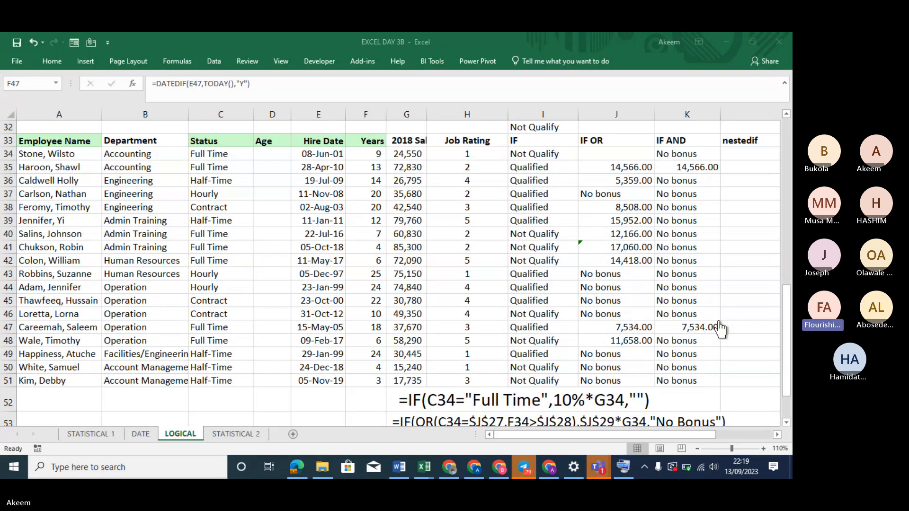
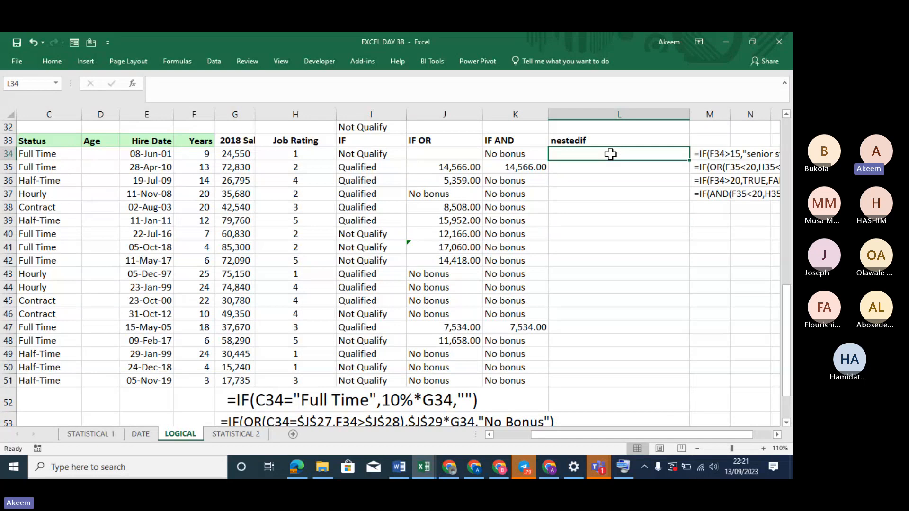
{"action": "key", "text": "Down"}
{"action": "key", "text": "Down"}
{"action": "key", "text": "Down"}
{"action": "key", "text": "Up"}
{"action": "key", "text": "Up"}
{"action": "key", "text": "Up"}
{"action": "key", "text": "Up"}
{"action": "key", "text": "Up"}
{"action": "key", "text": "Up"}
{"action": "key", "text": "Up"}
{"action": "key", "text": "Up"}
{"action": "key", "text": "Up"}
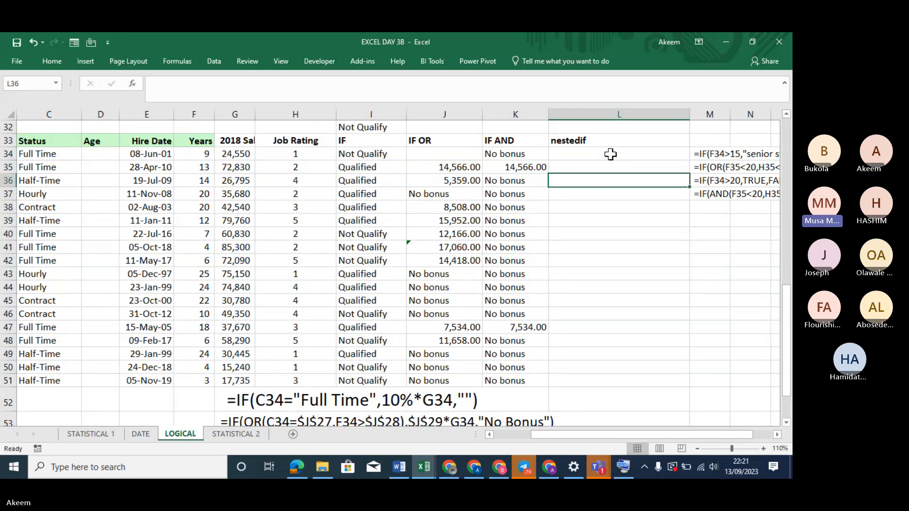
{"action": "key", "text": "Down"}
{"action": "key", "text": "Down"}
{"action": "key", "text": "Down"}
{"action": "key", "text": "Down"}
{"action": "key", "text": "Down"}
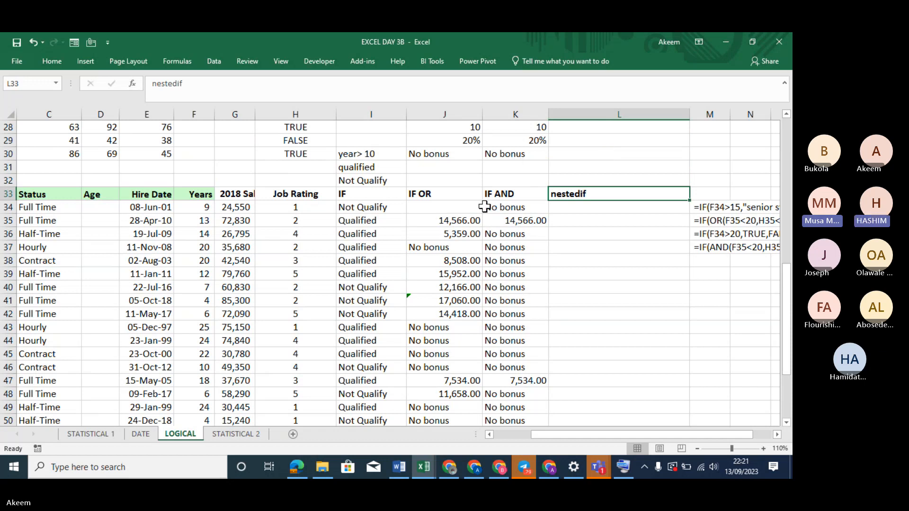
Step: Inspect the IF OR formulas in J35 and J37, comparing the cell reference used for the years condition
{"action": "left_click", "coordinate": [448, 222]}
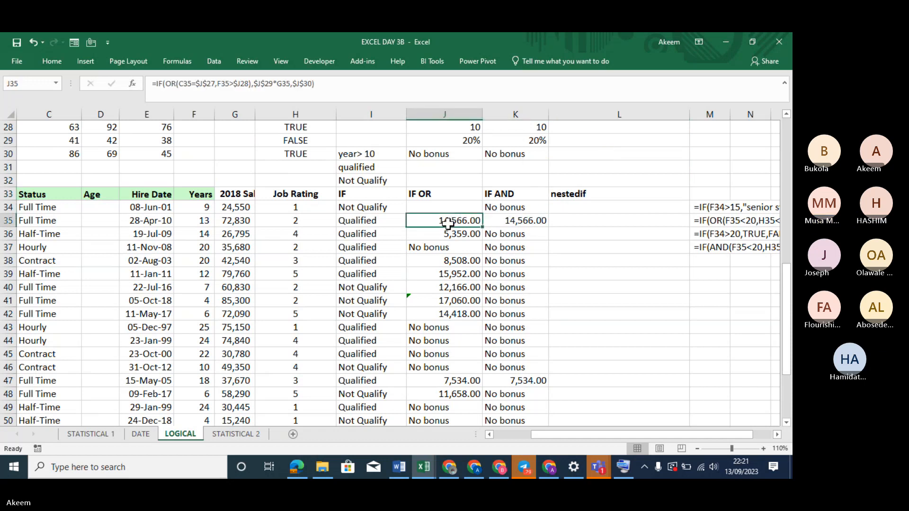
{"action": "left_click", "coordinate": [441, 247]}
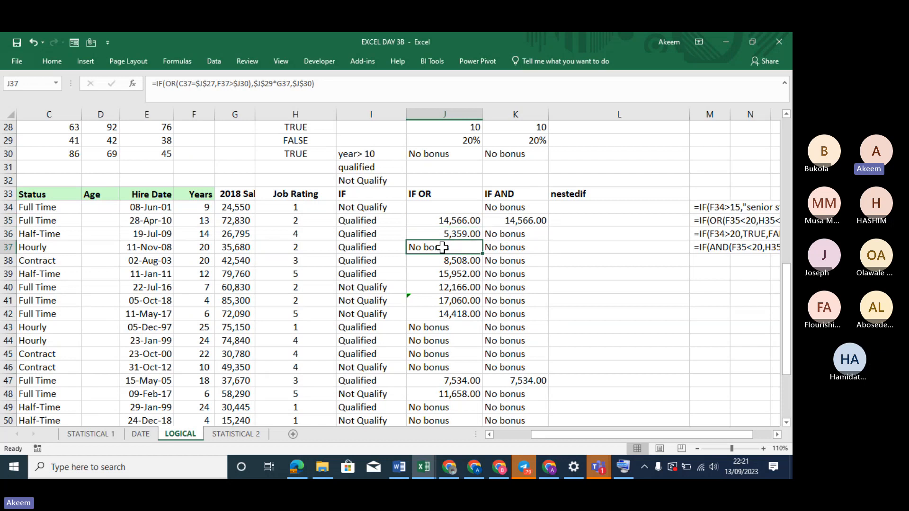
{"action": "double_click", "coordinate": [442, 247]}
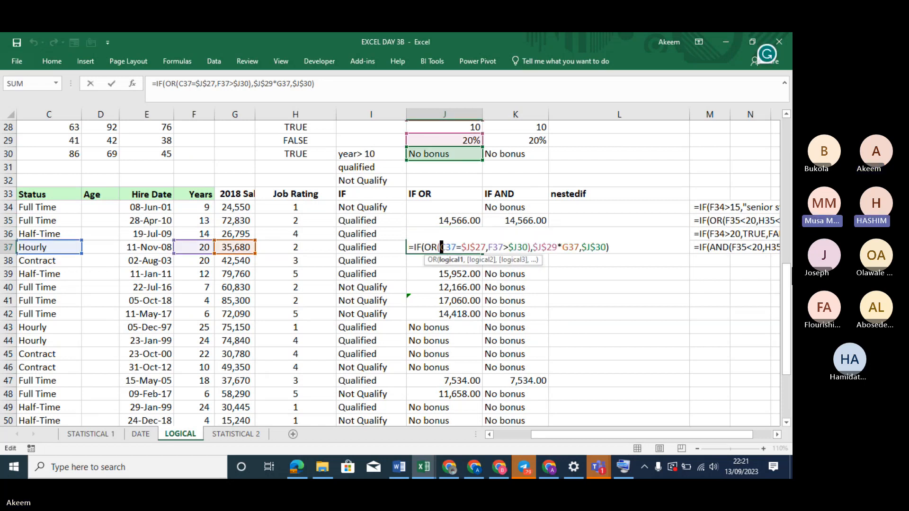
{"action": "mouse_move", "coordinate": [787, 296]}
{"action": "left_mouse_down"}
{"action": "mouse_move", "coordinate": [790, 287]}
{"action": "mouse_move", "coordinate": [790, 299]}
{"action": "left_mouse_up"}
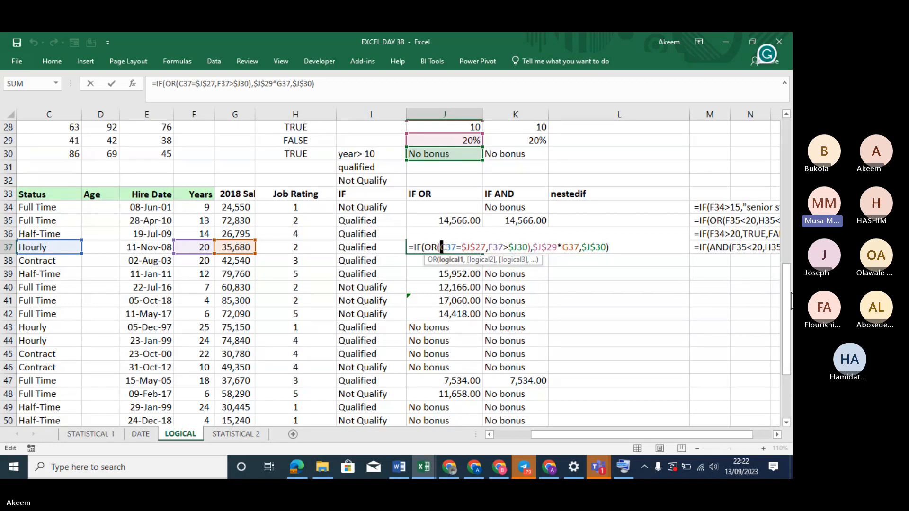
{"action": "left_click_drag", "start_coordinate": [790, 300], "coordinate": [790, 300]}
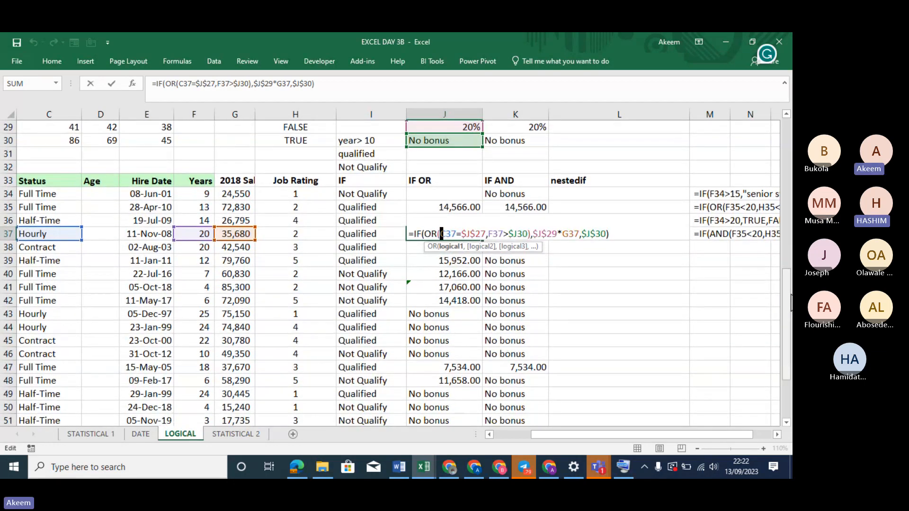
{"action": "key", "text": "Return"}
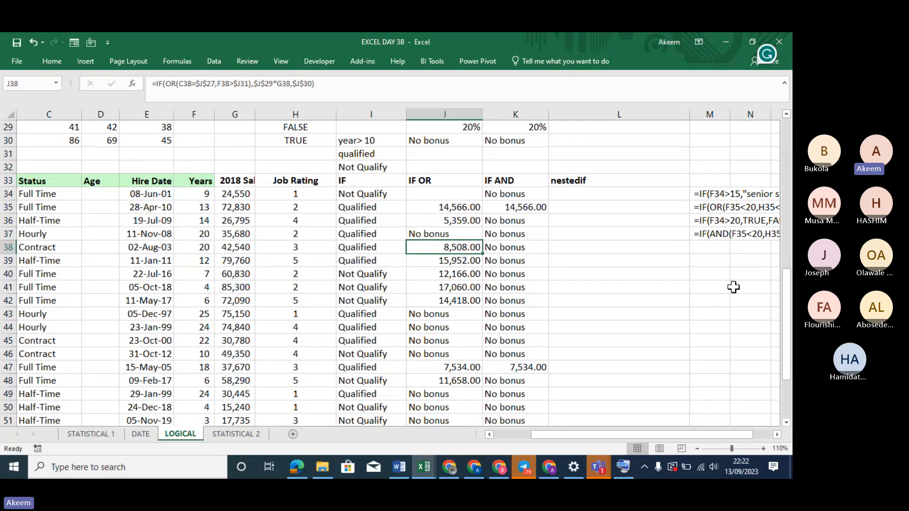
Step: Make the years reference in the J35 IF OR formula fully absolute, so the condition reads F35>$J$28
{"action": "double_click", "coordinate": [447, 207]}
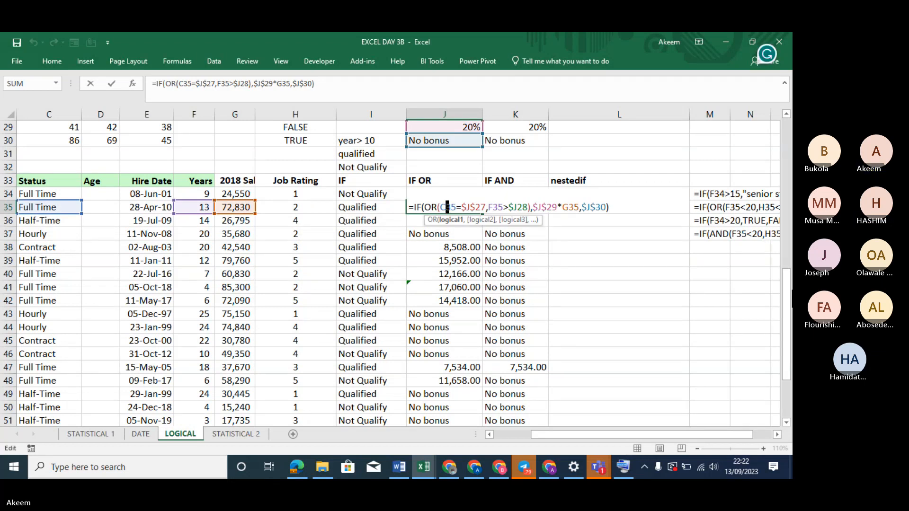
{"action": "left_click_drag", "start_coordinate": [789, 282], "coordinate": [783, 280]}
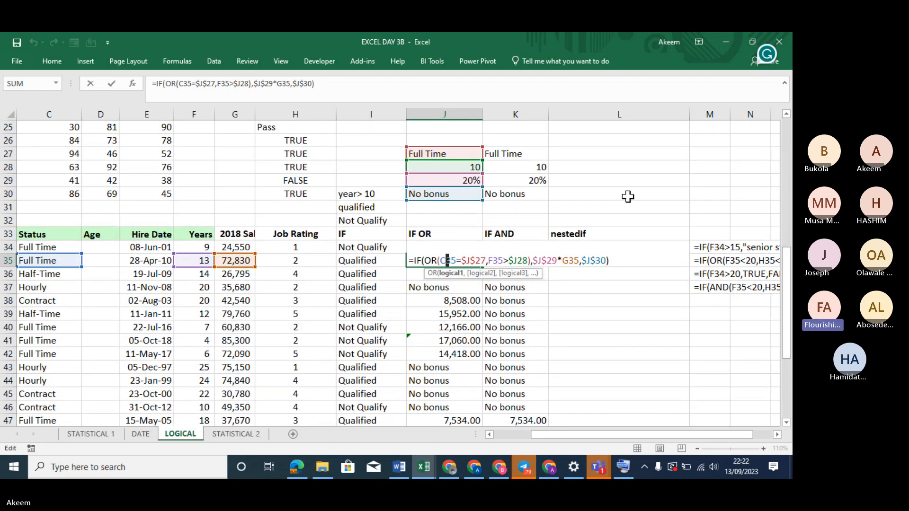
{"action": "left_click", "coordinate": [523, 259]}
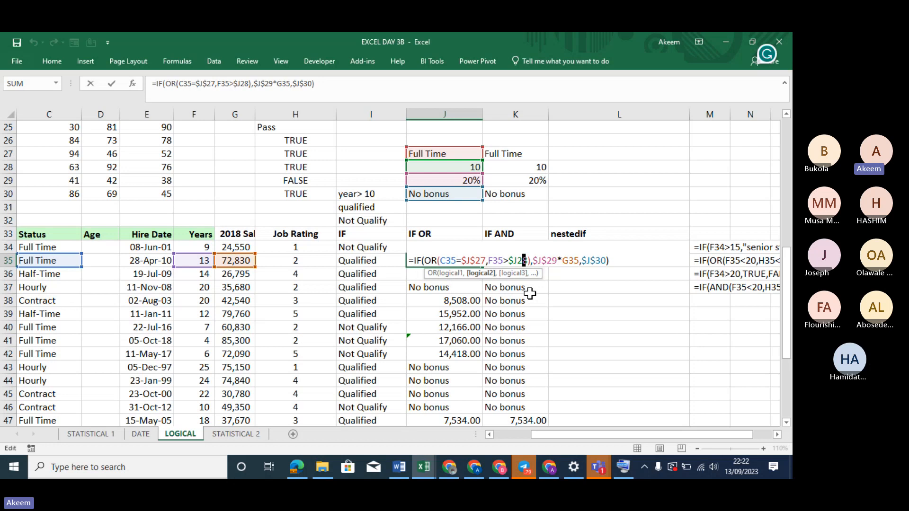
{"action": "key", "text": "F4"}
{"action": "key", "text": "F4"}
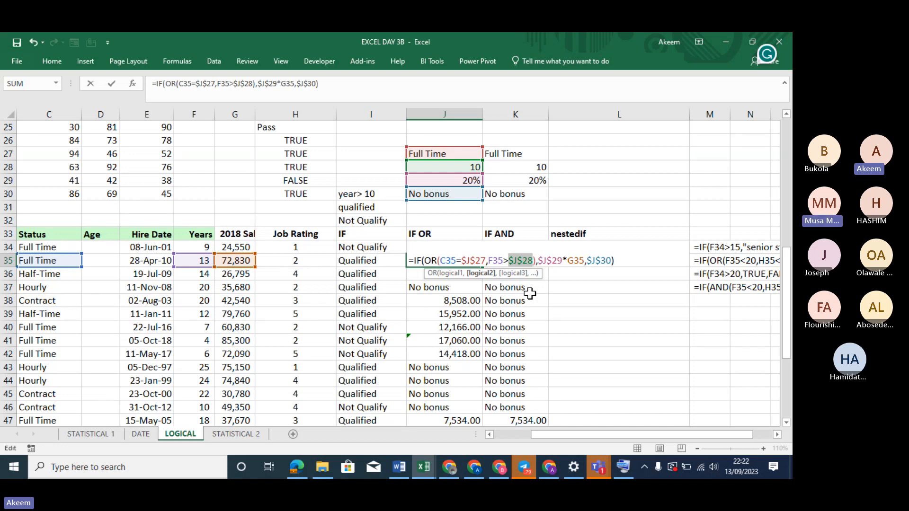
{"action": "key", "text": "Return"}
Step: Fill the J35 formula down the IF OR column to row 51 and review the recalculated bonuses
{"action": "left_click", "coordinate": [466, 258]}
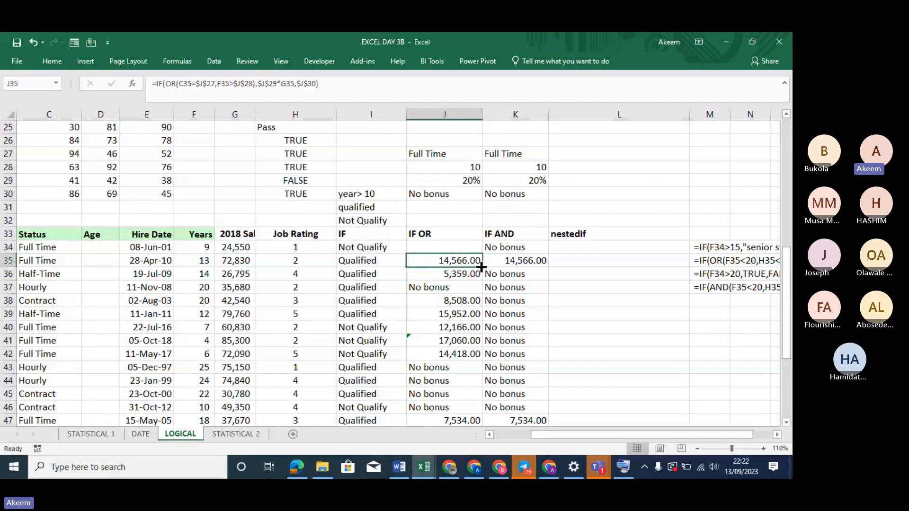
{"action": "double_click", "coordinate": [483, 267]}
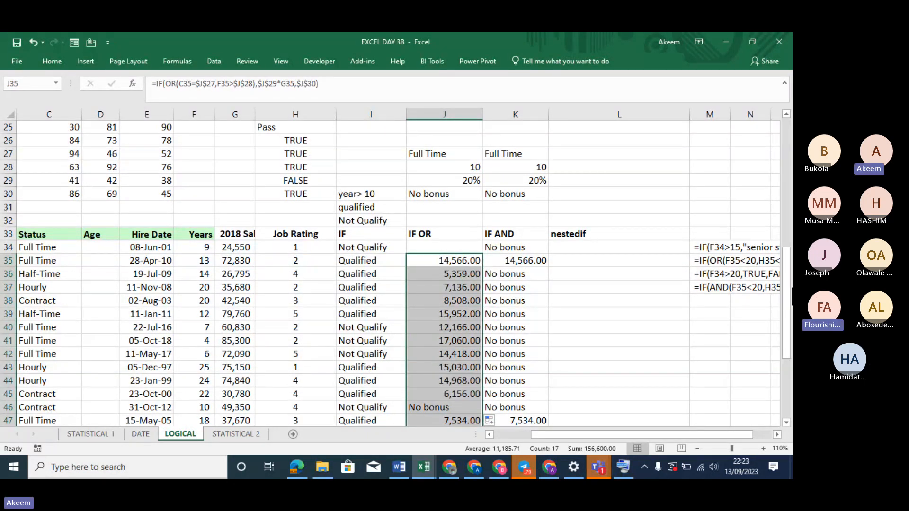
{"action": "left_click_drag", "start_coordinate": [785, 303], "coordinate": [785, 335]}
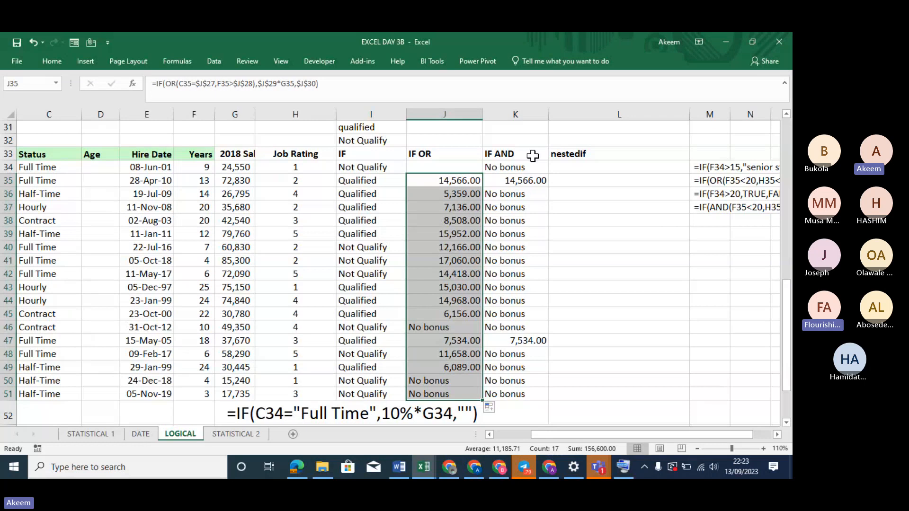
{"action": "left_click_drag", "start_coordinate": [788, 338], "coordinate": [790, 364]}
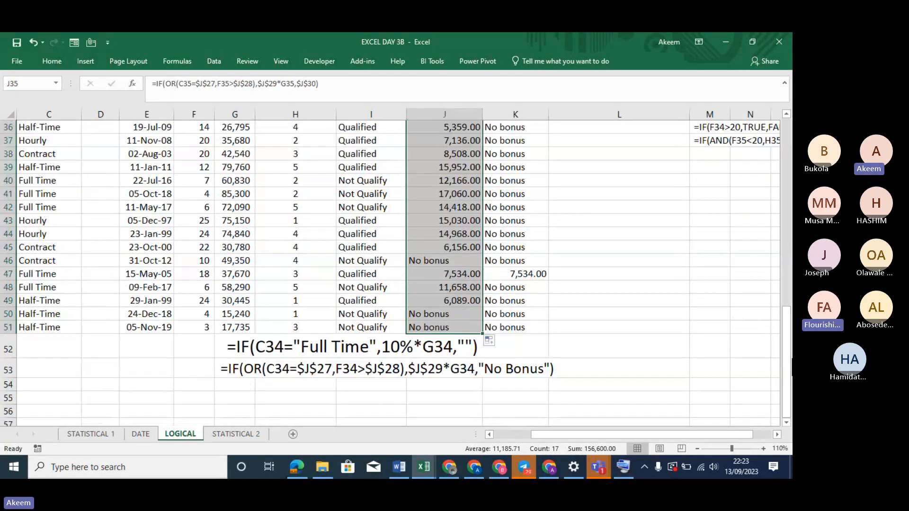
Step: Turn the J44 formula into plain text and copy it over the IF OR formula note in G53
{"action": "left_click", "coordinate": [447, 232]}
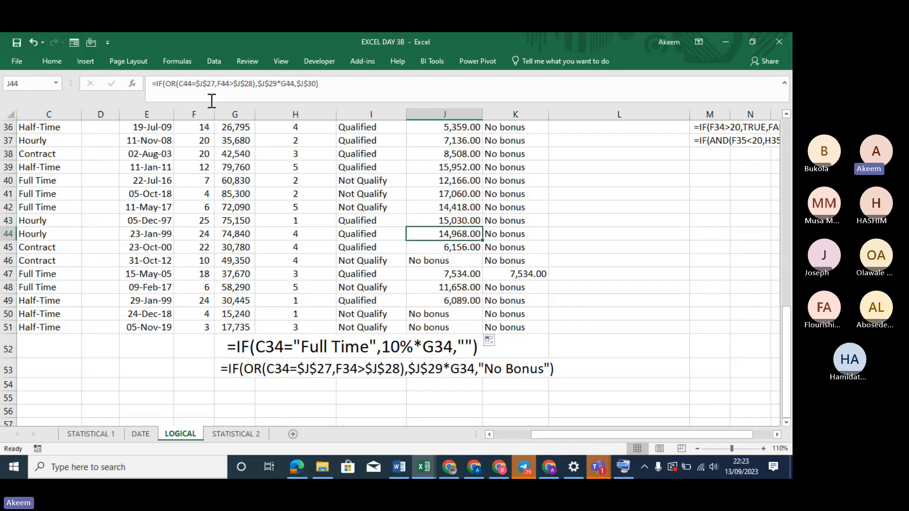
{"action": "left_click", "coordinate": [153, 82]}
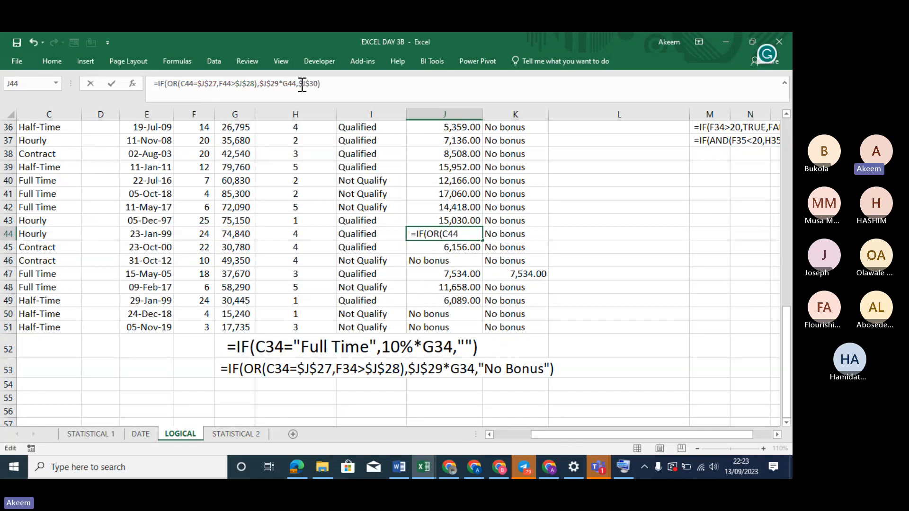
{"action": "left_click_drag", "start_coordinate": [320, 84], "coordinate": [152, 83]}
{"action": "key", "text": "ctrl+c"}
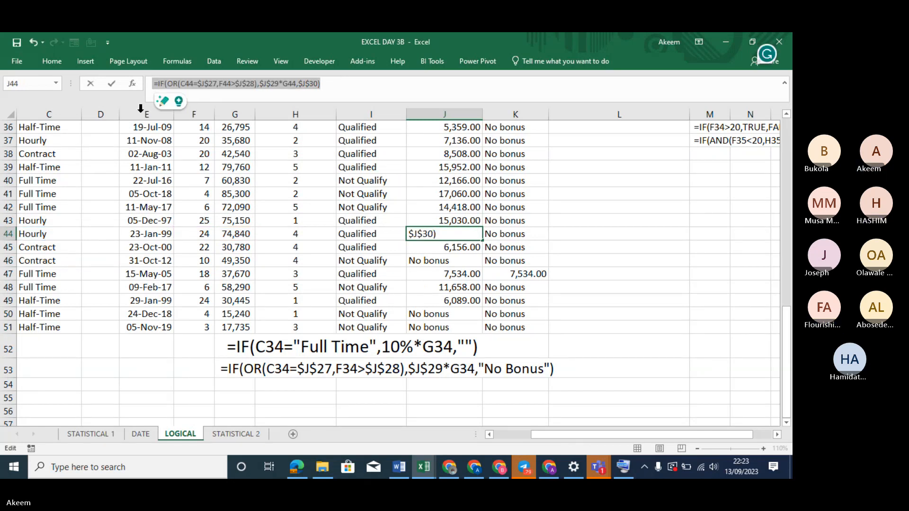
{"action": "left_click", "coordinate": [247, 369]}
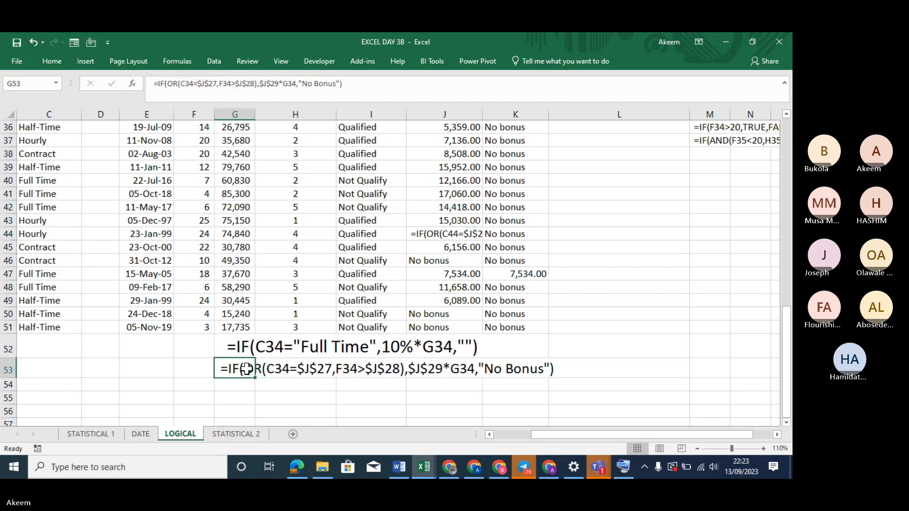
{"action": "key", "text": "ctrl+v"}
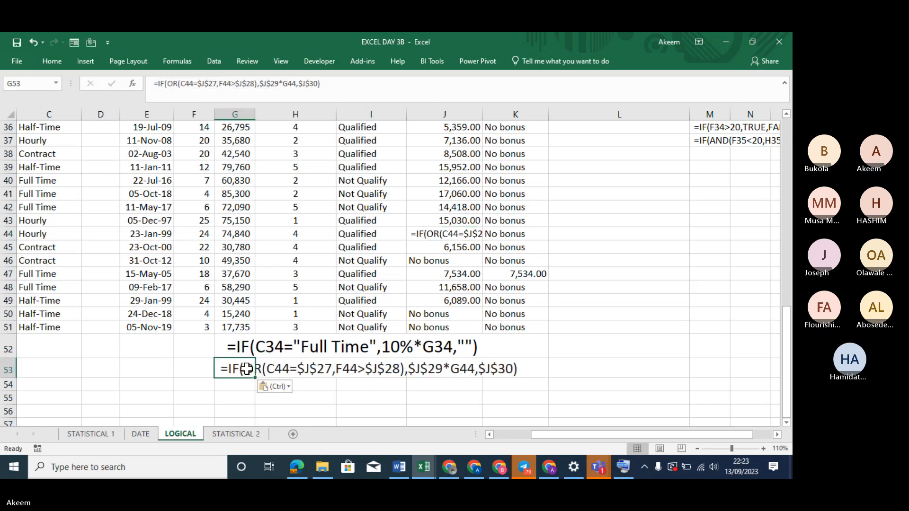
Step: Increase the font size of the formula note in G53 to 22
{"action": "left_click", "coordinate": [53, 61]}
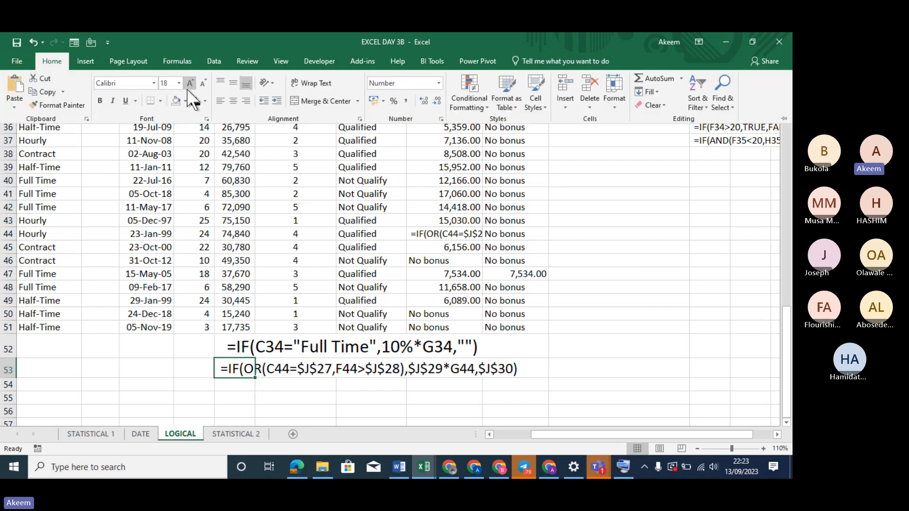
{"action": "left_click", "coordinate": [187, 88]}
{"action": "left_click", "coordinate": [187, 88]}
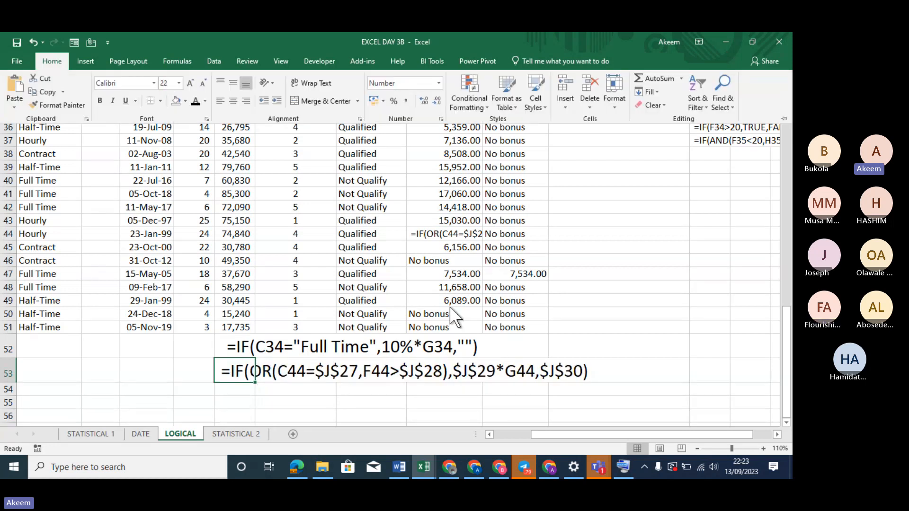
Step: Go to the nestedif column and examine the Job Rating and Years values of the employees in the same table
{"action": "left_click", "coordinate": [507, 203]}
{"action": "key", "text": "Up"}
{"action": "key", "text": "Up"}
{"action": "key", "text": "Up"}
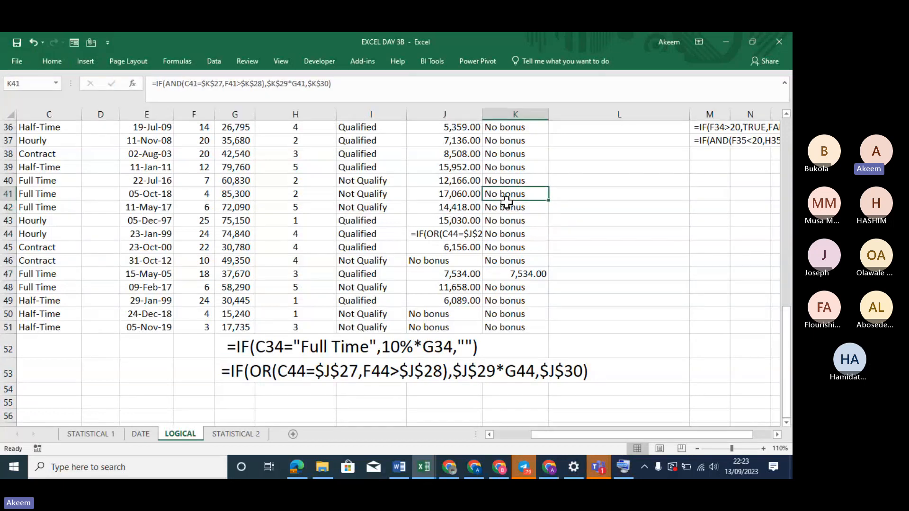
{"action": "key", "text": "Up"}
{"action": "key", "text": "Up"}
{"action": "key", "text": "Up"}
{"action": "key", "text": "Up"}
{"action": "key", "text": "Up"}
{"action": "key", "text": "Up"}
{"action": "key", "text": "Up"}
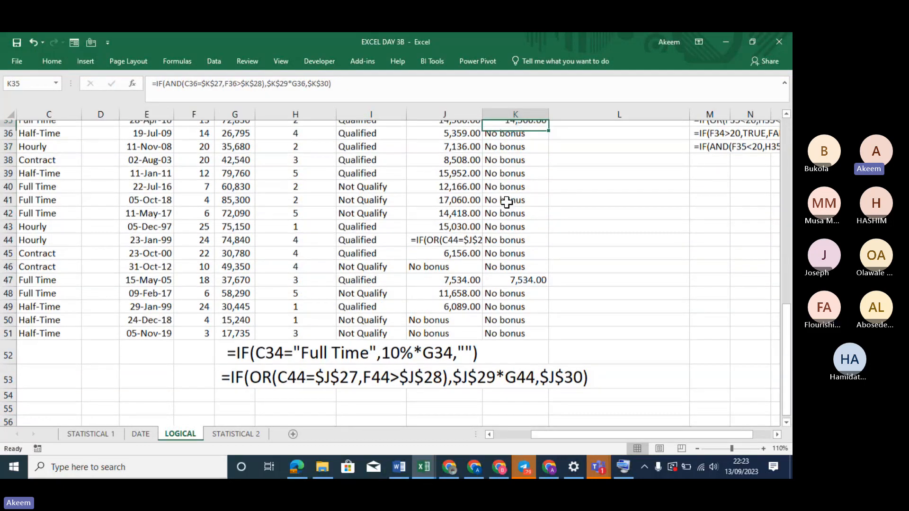
{"action": "key", "text": "Down"}
{"action": "key", "text": "Right"}
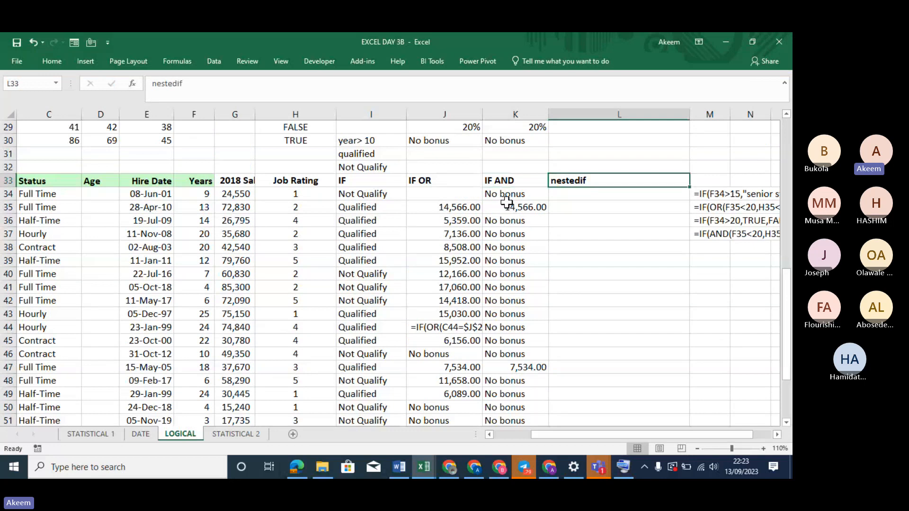
{"action": "key", "text": "Down"}
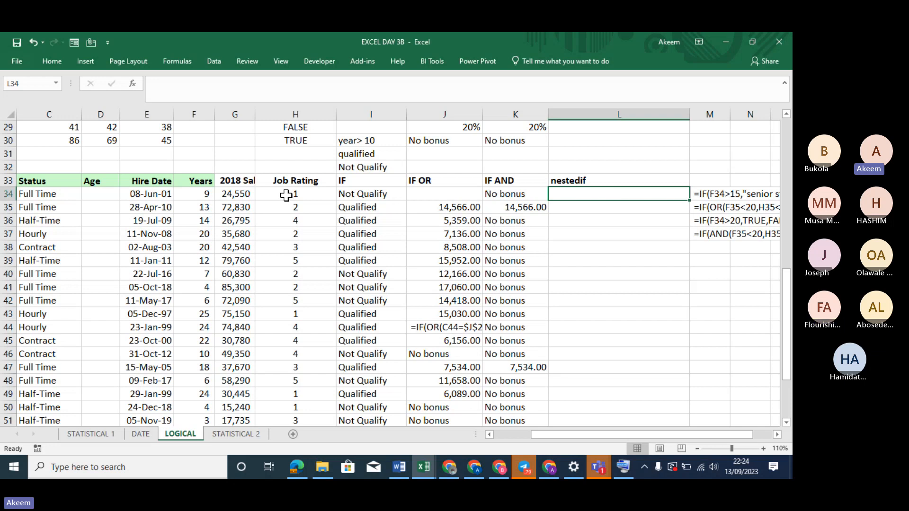
{"action": "left_click_drag", "start_coordinate": [286, 195], "coordinate": [302, 410]}
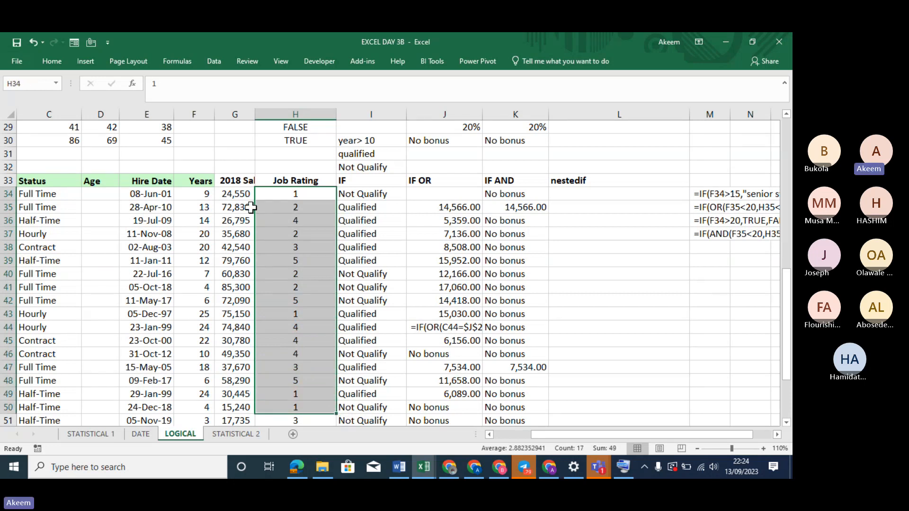
{"action": "left_click", "coordinate": [203, 194]}
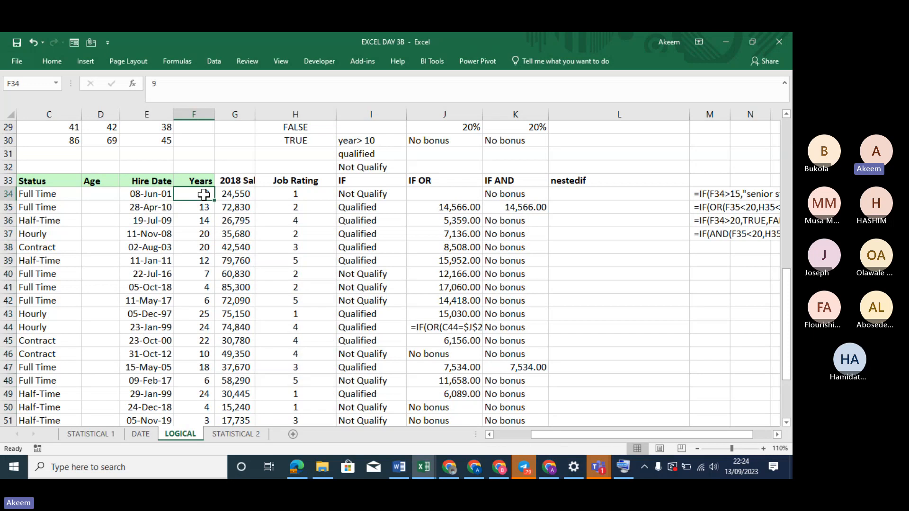
Step: Enter the criterion ">15 Old Staff" in L28, above the nestedif column
{"action": "left_click", "coordinate": [623, 143]}
{"action": "scroll", "coordinate": [622, 144], "scroll_direction": "up", "scroll_amount": 1}
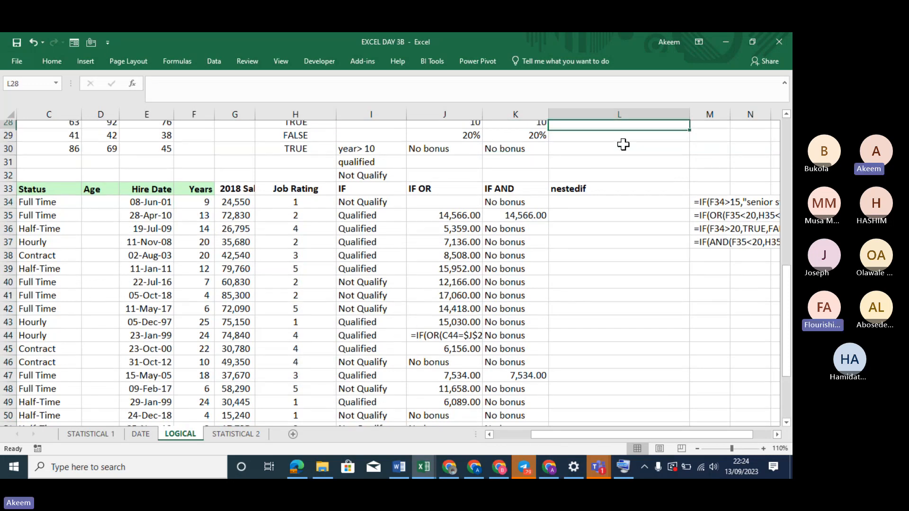
{"action": "left_click", "coordinate": [622, 143]}
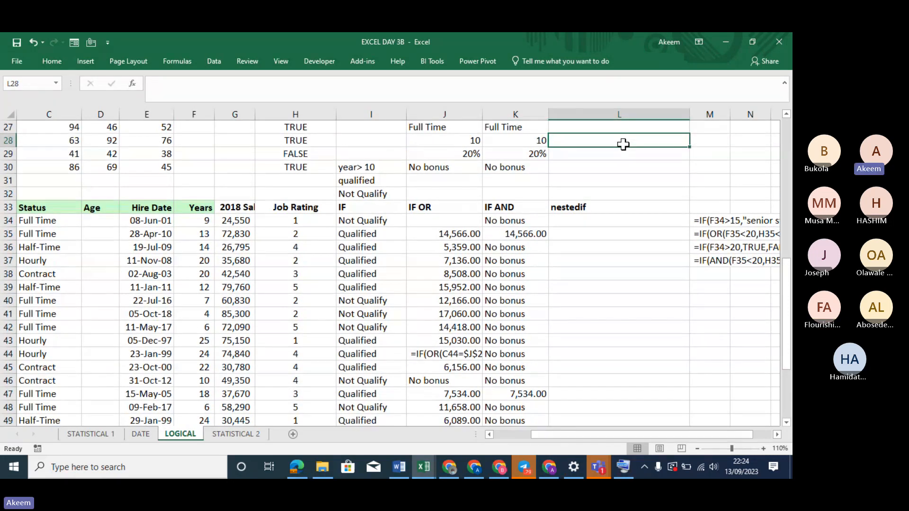
{"action": "type", "text": ">15"}
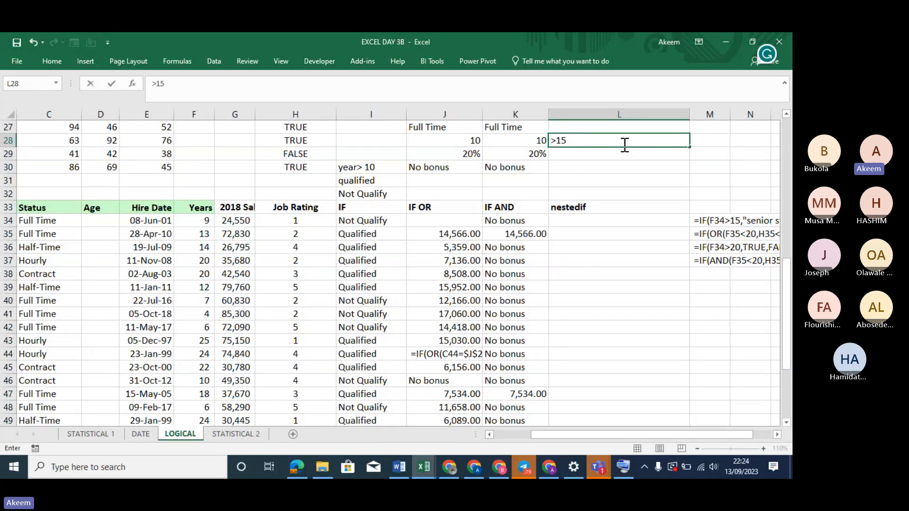
{"action": "type", "text": " Old "}
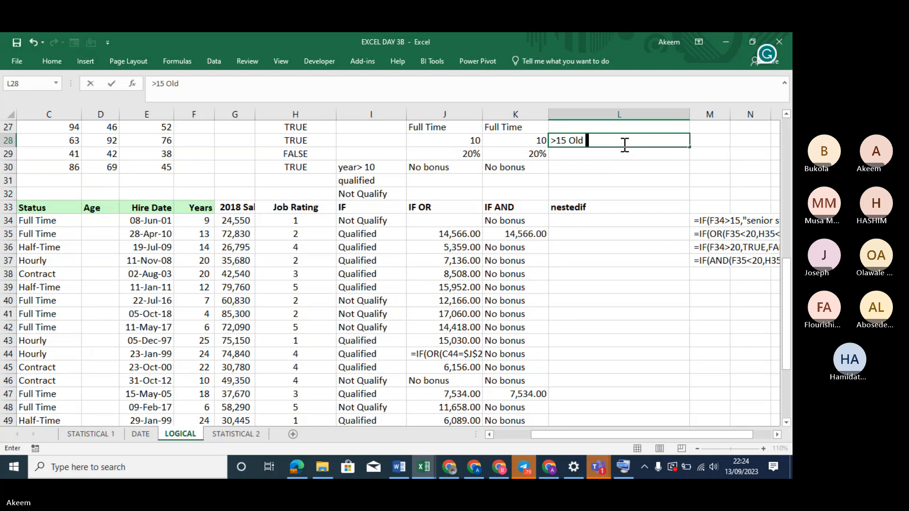
{"action": "type", "text": "Staff"}
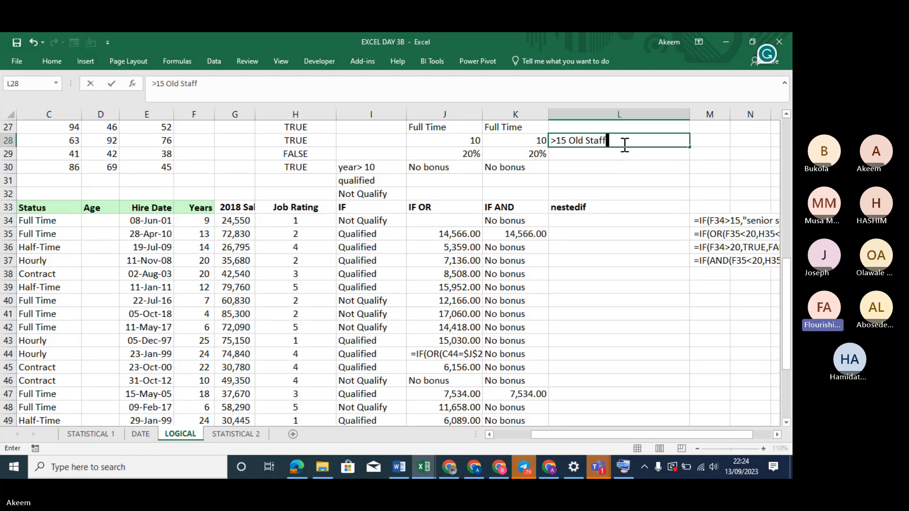
{"action": "key", "text": "Return"}
Step: Add the remaining criteria "10 Executive" in L29 and "New Staff" in L30
{"action": "type", "text": "10"}
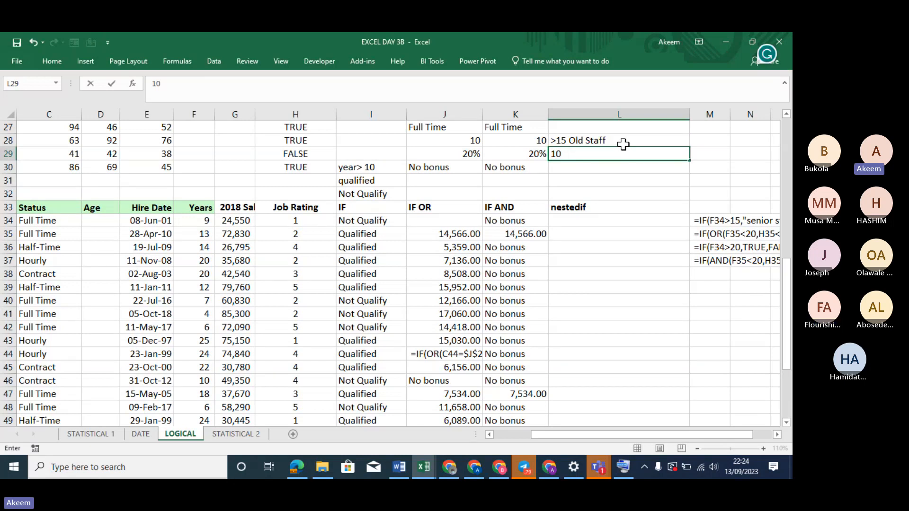
{"action": "type", "text": " Executive"}
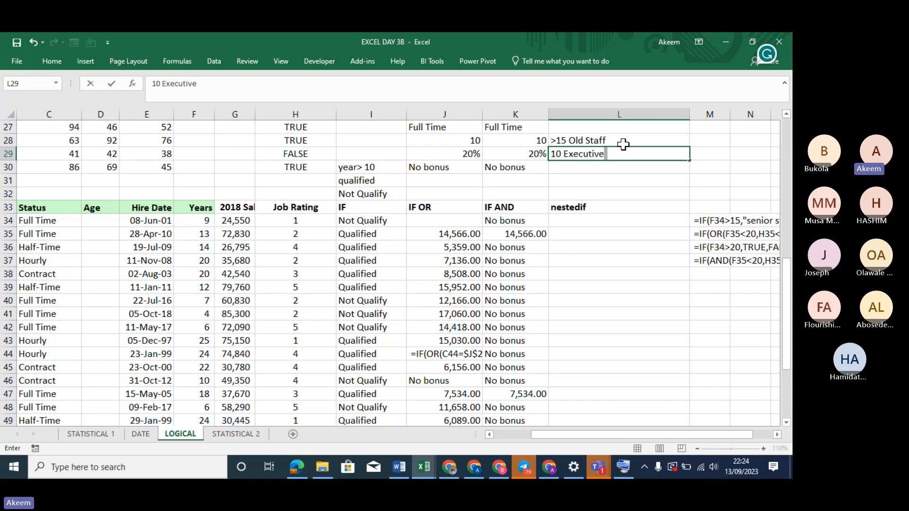
{"action": "key", "text": "Return"}
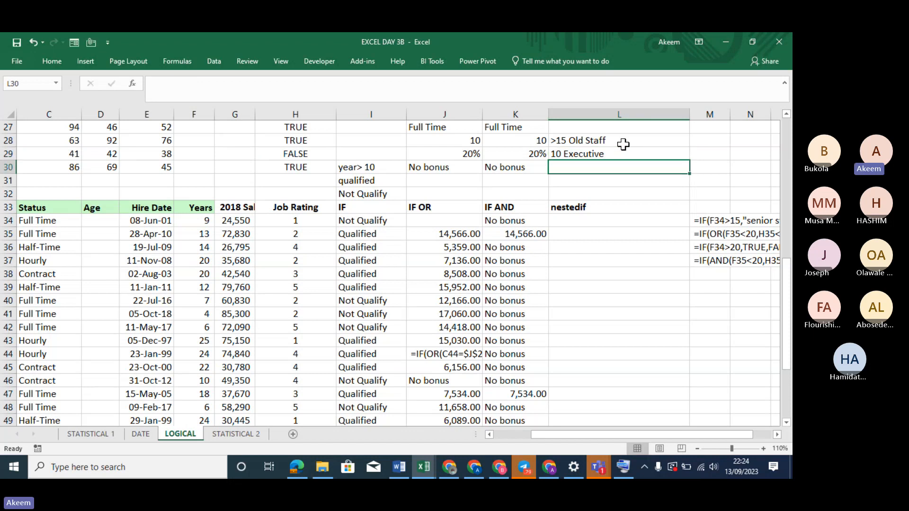
{"action": "type", "text": "New"}
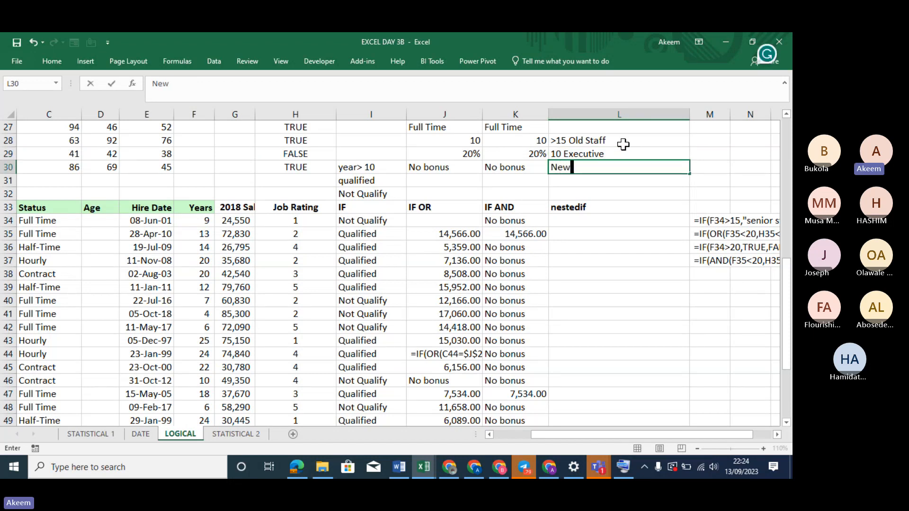
{"action": "type", "text": " Staff"}
{"action": "key", "text": "Return"}
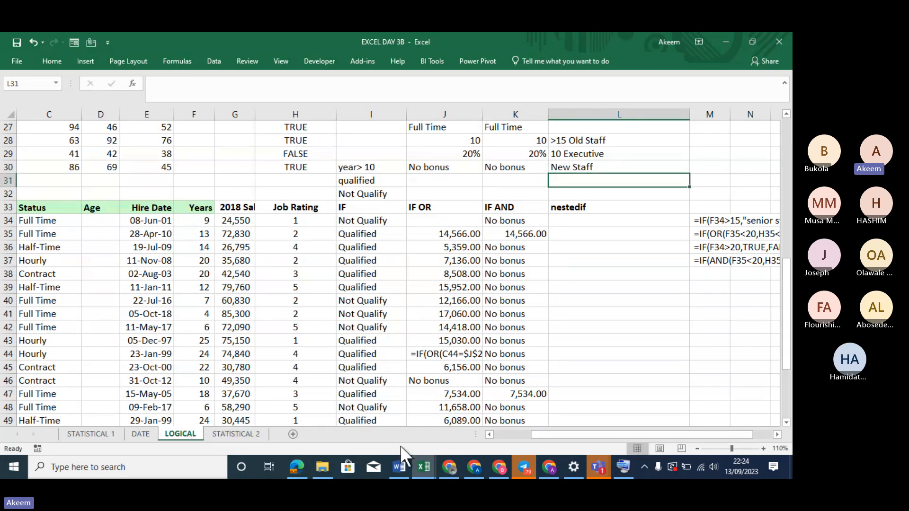
Step: Switch to the DATE workbook to look over its date and age columns, and return to EXCEL DAY 3B
{"action": "mouse_move", "coordinate": [424, 467]}
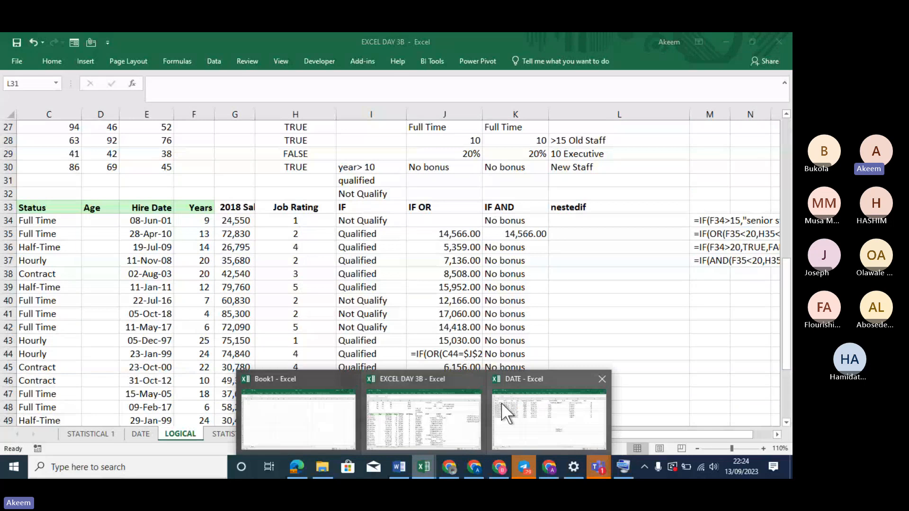
{"action": "left_click", "coordinate": [542, 413]}
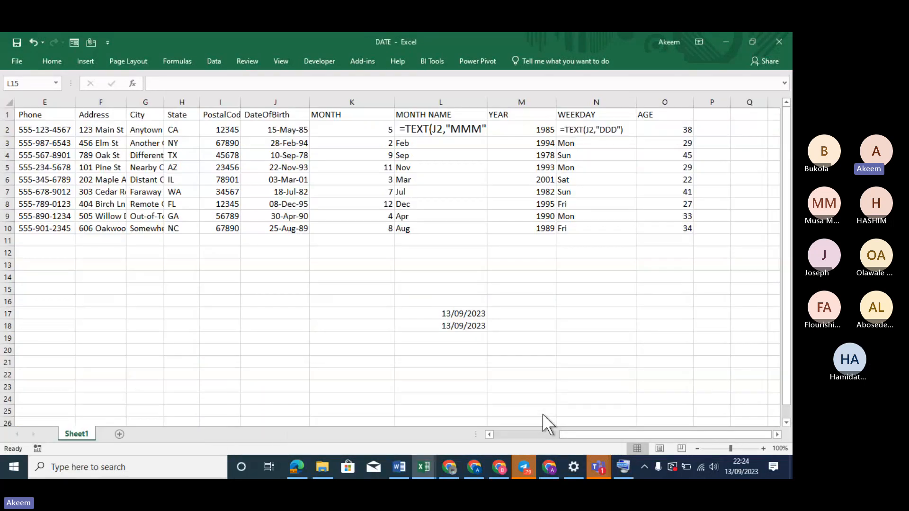
{"action": "left_click", "coordinate": [708, 133]}
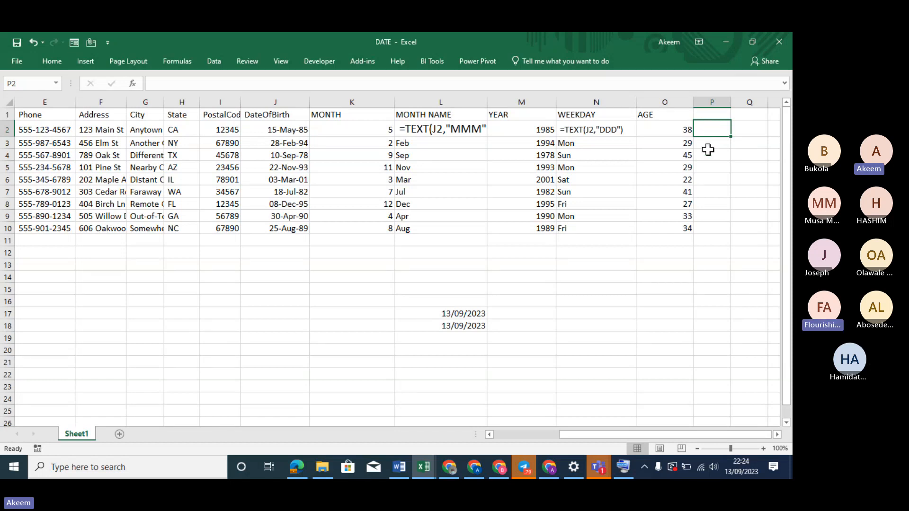
{"action": "left_click", "coordinate": [709, 154]}
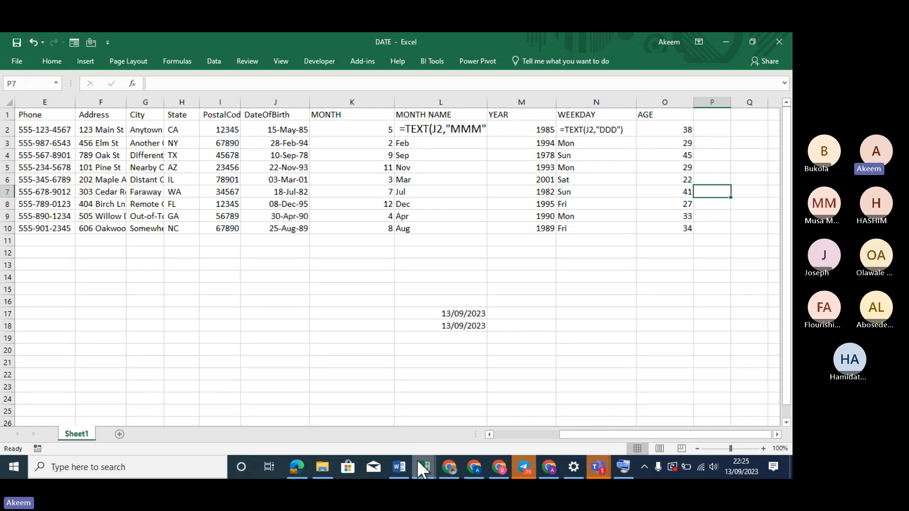
{"action": "mouse_move", "coordinate": [422, 473]}
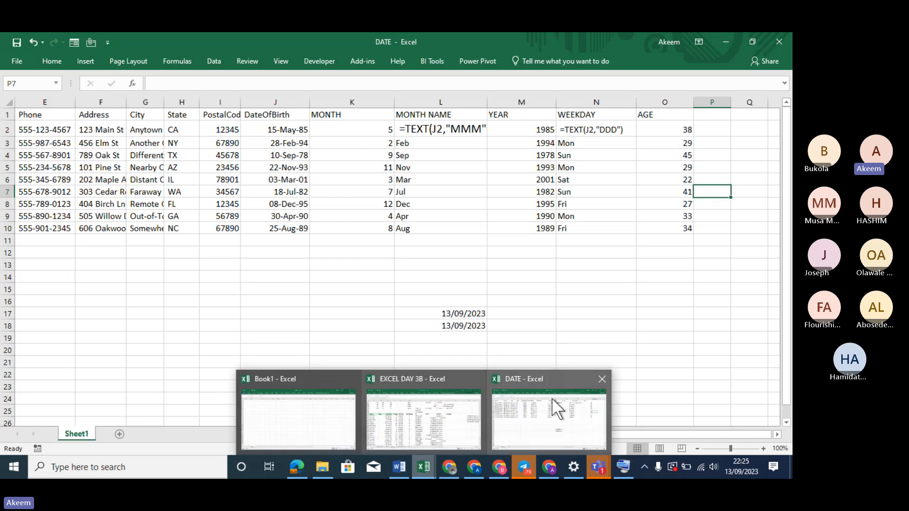
{"action": "left_click", "coordinate": [556, 401]}
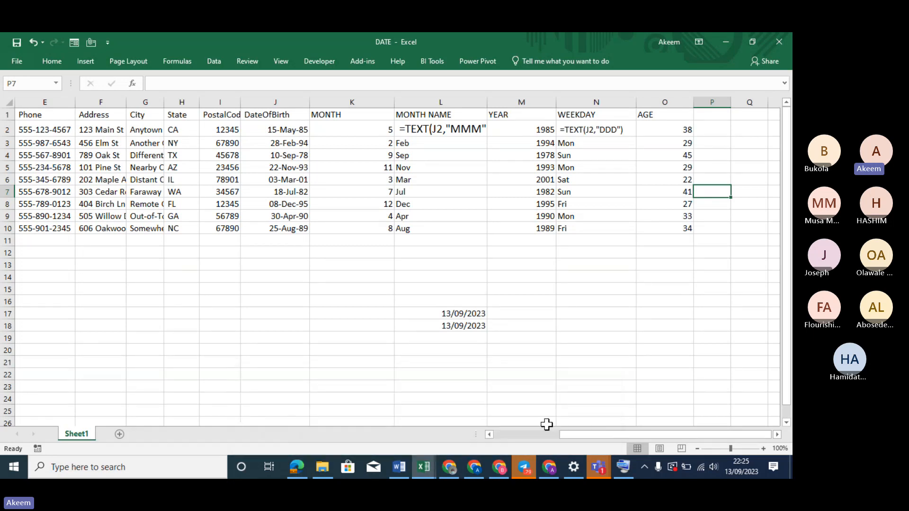
{"action": "mouse_move", "coordinate": [427, 472]}
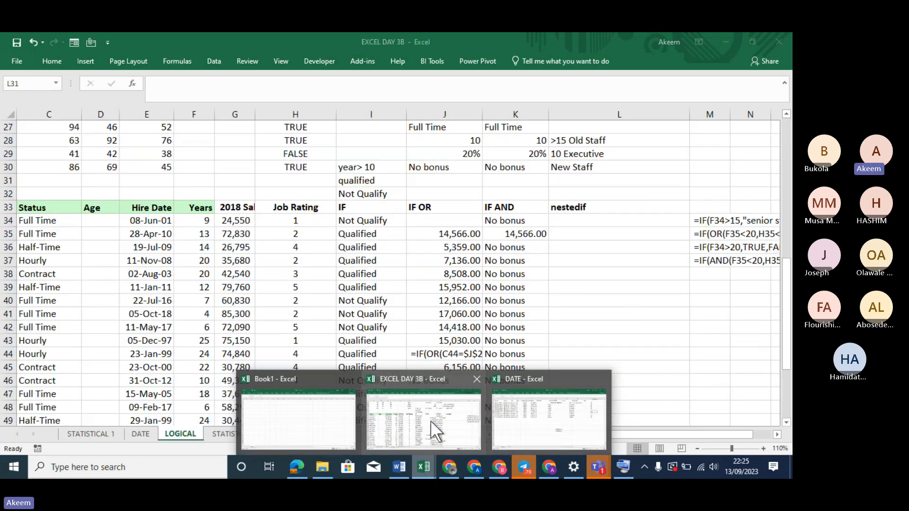
{"action": "left_click", "coordinate": [430, 420]}
Step: Review the criteria in L28:L30 and start an IF formula in L34 with the logical test F34>15
{"action": "left_click", "coordinate": [605, 221]}
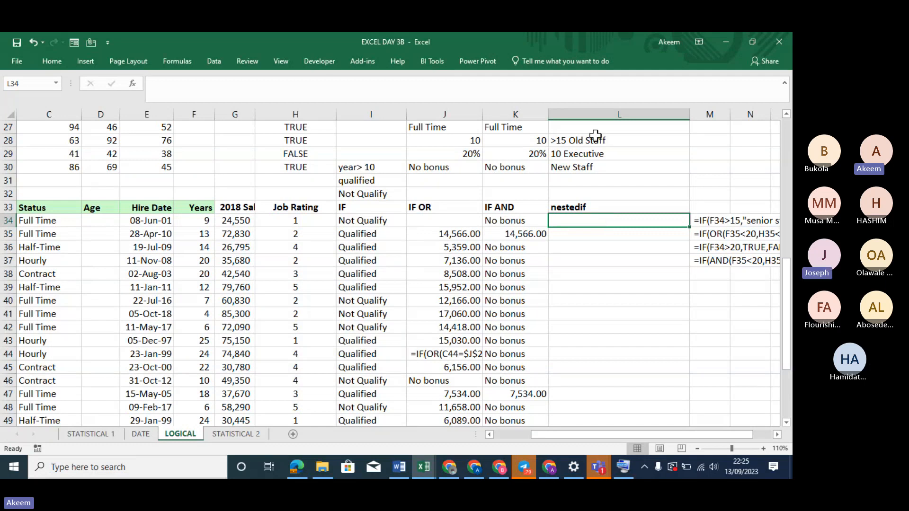
{"action": "left_click_drag", "start_coordinate": [594, 139], "coordinate": [591, 181]}
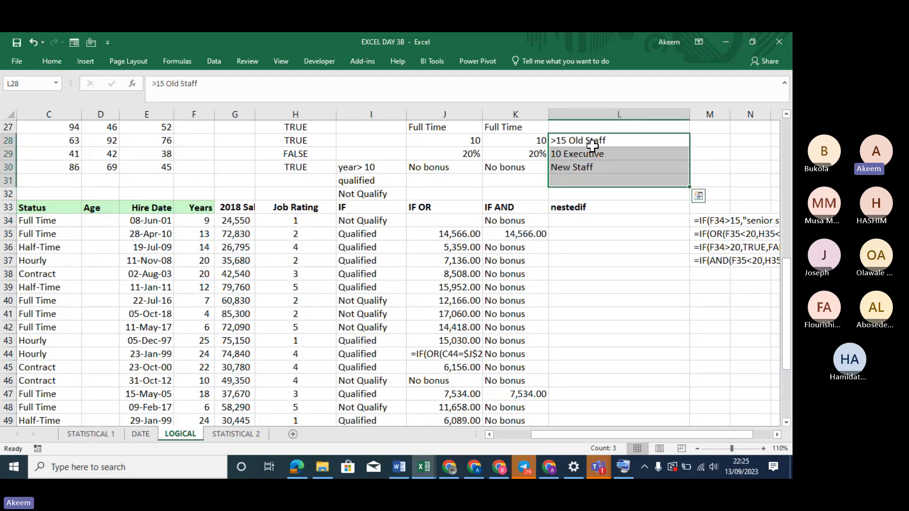
{"action": "left_click", "coordinate": [592, 152]}
{"action": "left_click", "coordinate": [594, 166]}
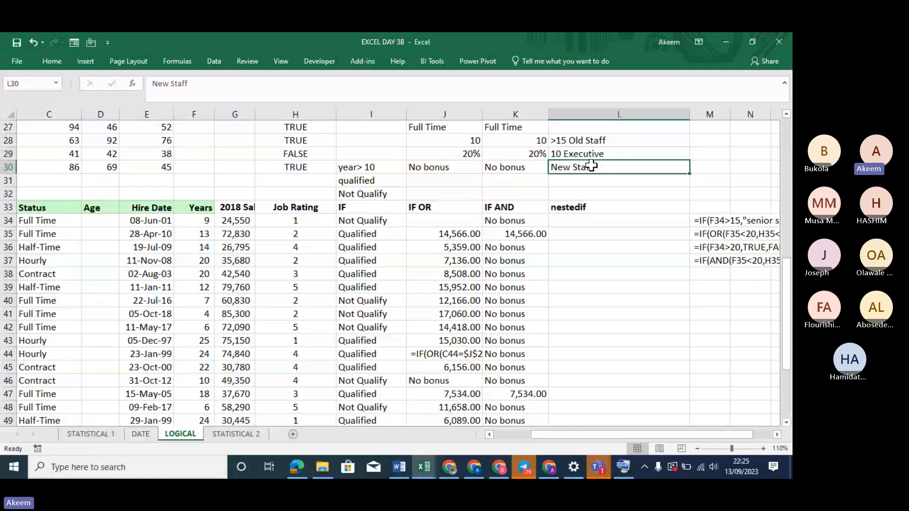
{"action": "left_click", "coordinate": [209, 222]}
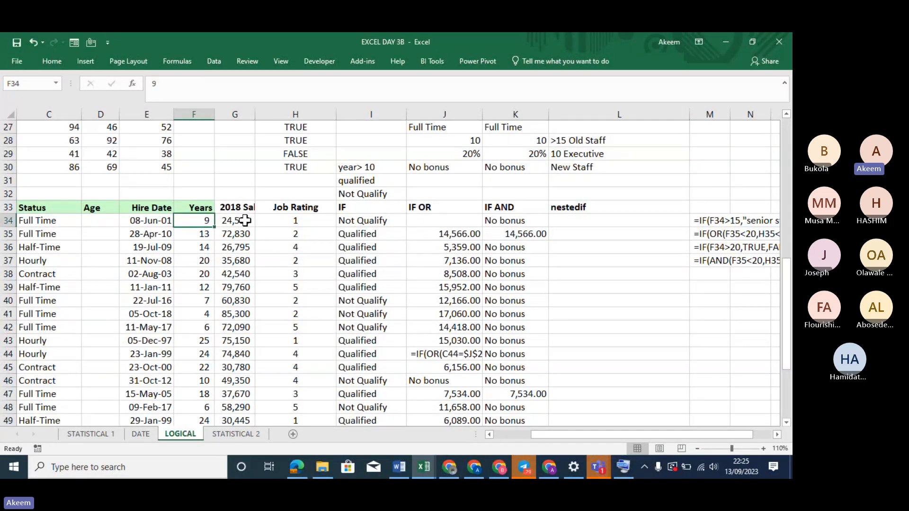
{"action": "left_click", "coordinate": [599, 219]}
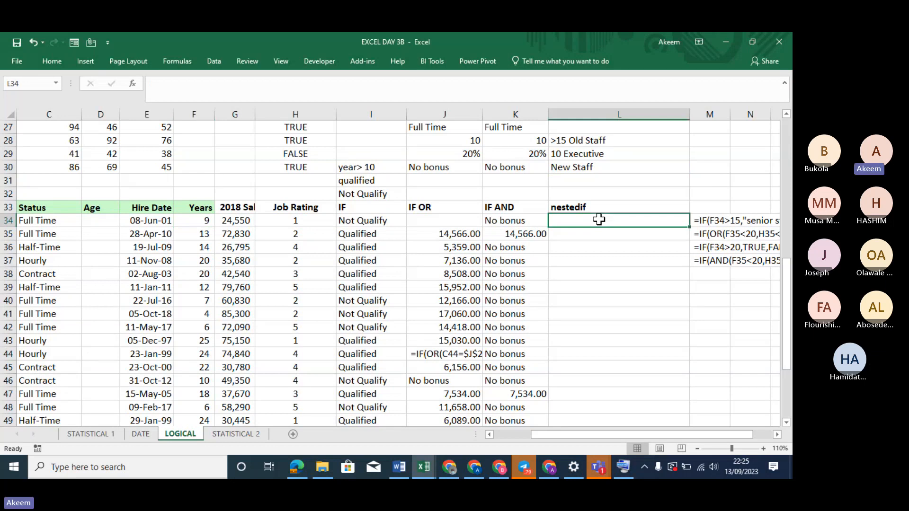
{"action": "type", "text": "=IF("}
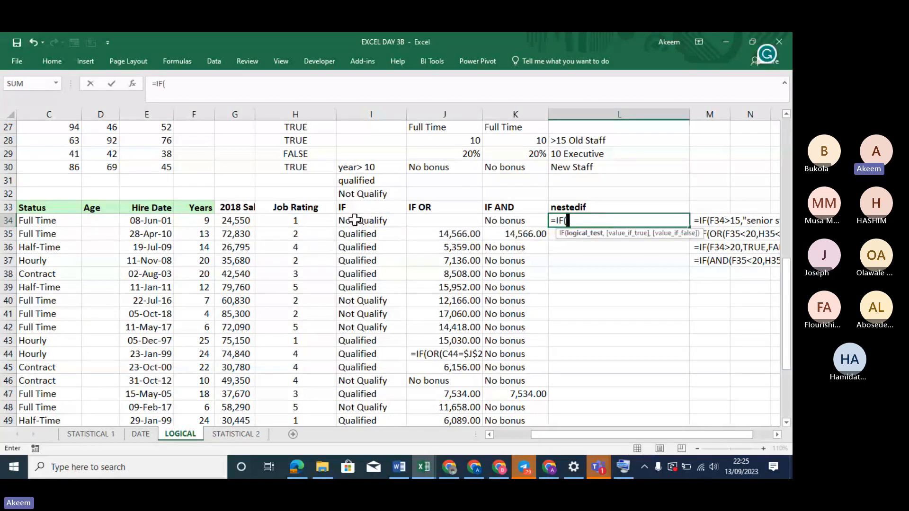
{"action": "left_click", "coordinate": [203, 219]}
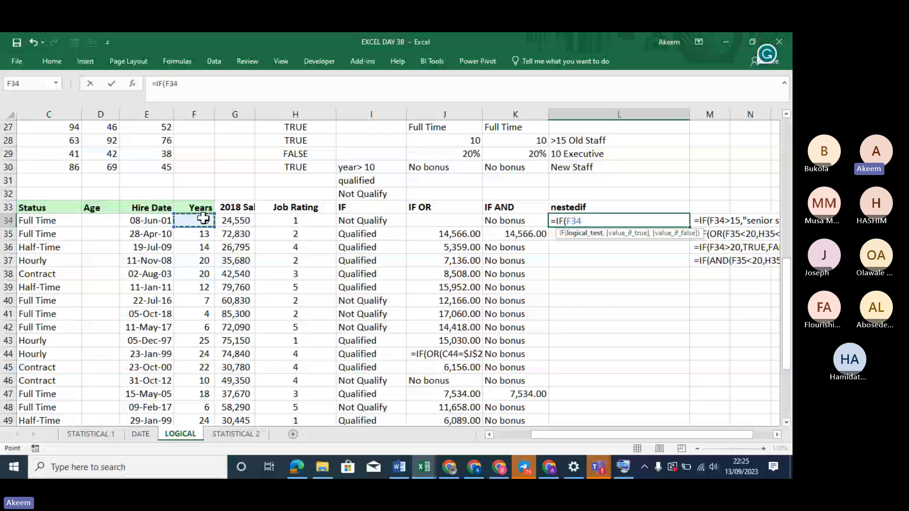
{"action": "type", "text": ">1"}
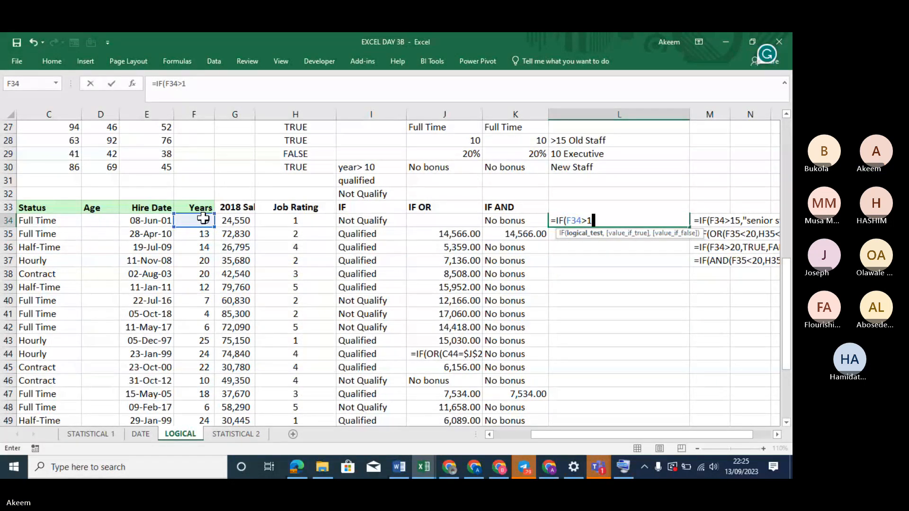
{"action": "type", "text": "5,"}
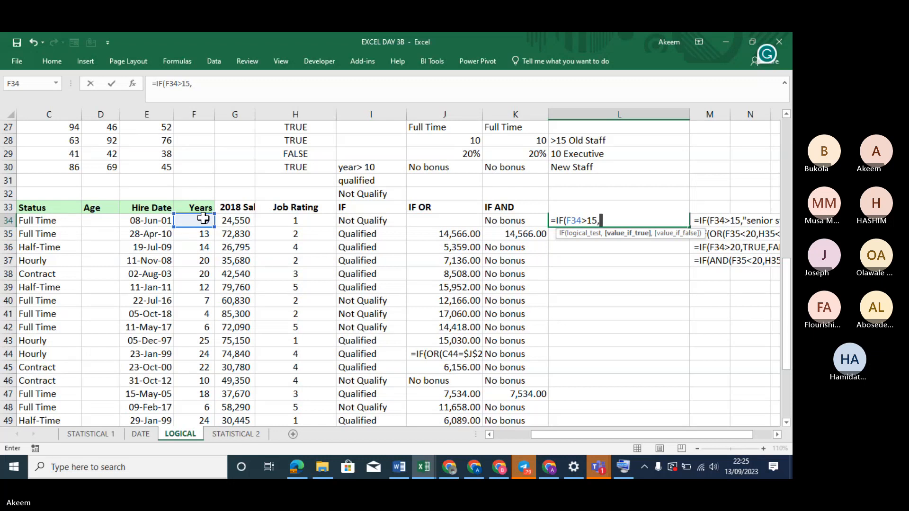
Step: Supply "Old Staff" as the value-if-true argument of the IF formula in L34
{"action": "type", "text": "\""}
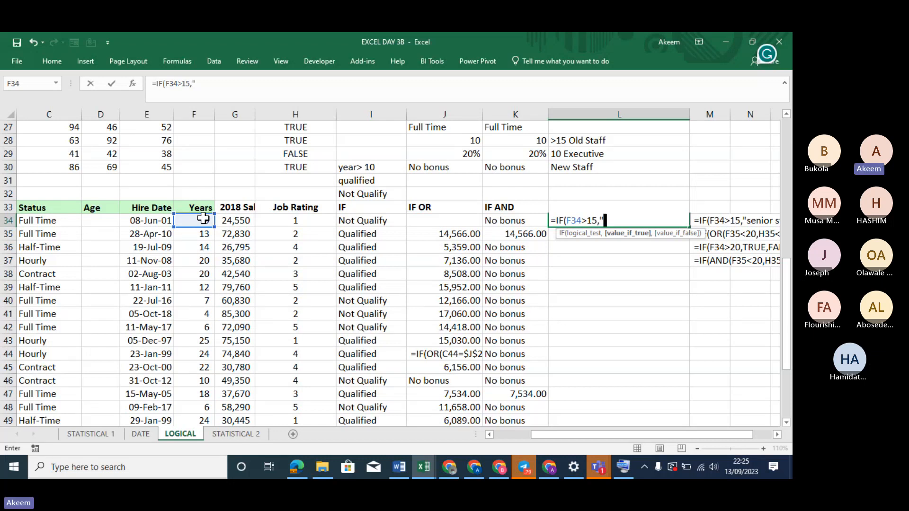
{"action": "type", "text": "Old Sataa"}
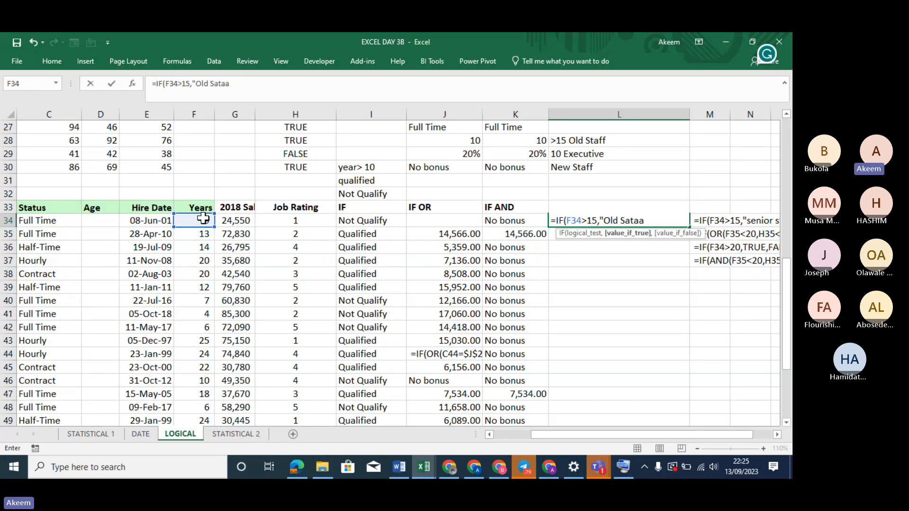
{"action": "key", "text": "BackSpace"}
{"action": "key", "text": "BackSpace"}
{"action": "key", "text": "BackSpace"}
{"action": "key", "text": "BackSpace"}
{"action": "type", "text": "taff\""}
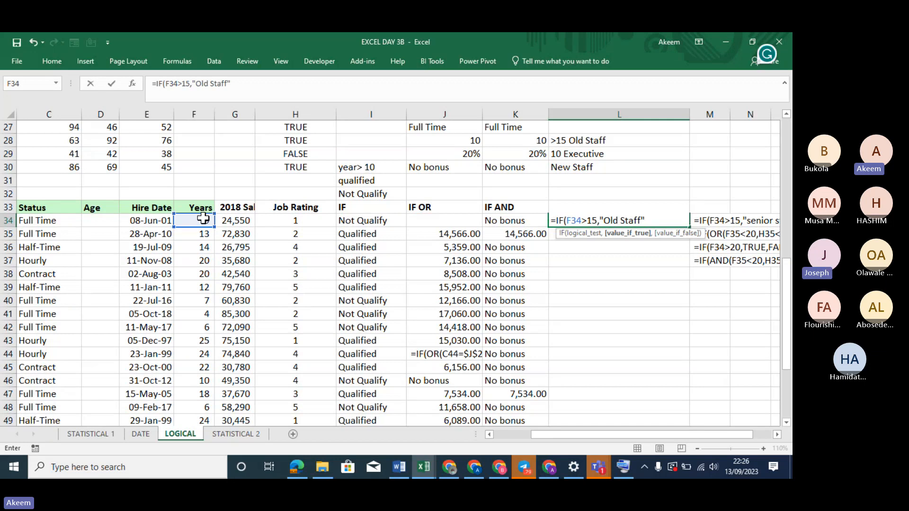
Step: Nest a second IF as the value-if-false argument of the L34 formula, with the logical test F34>10
{"action": "type", "text": ","}
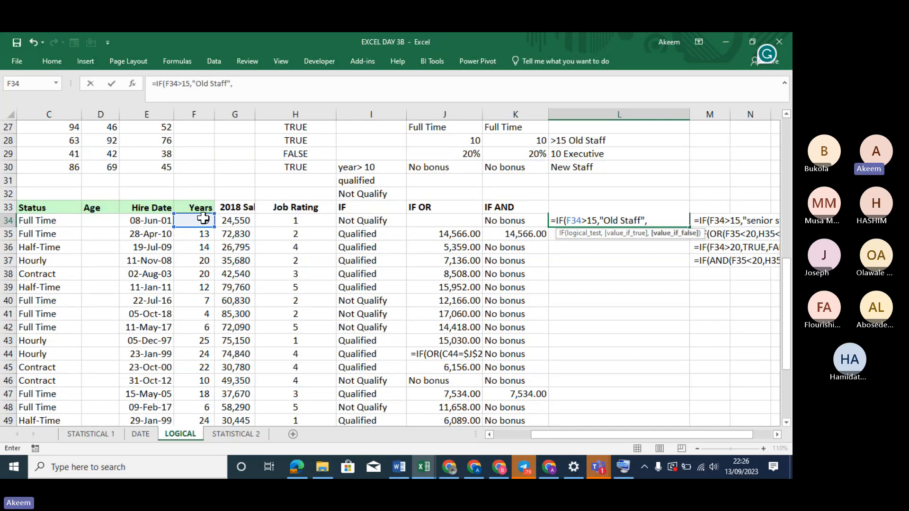
{"action": "key", "text": "BackSpace"}
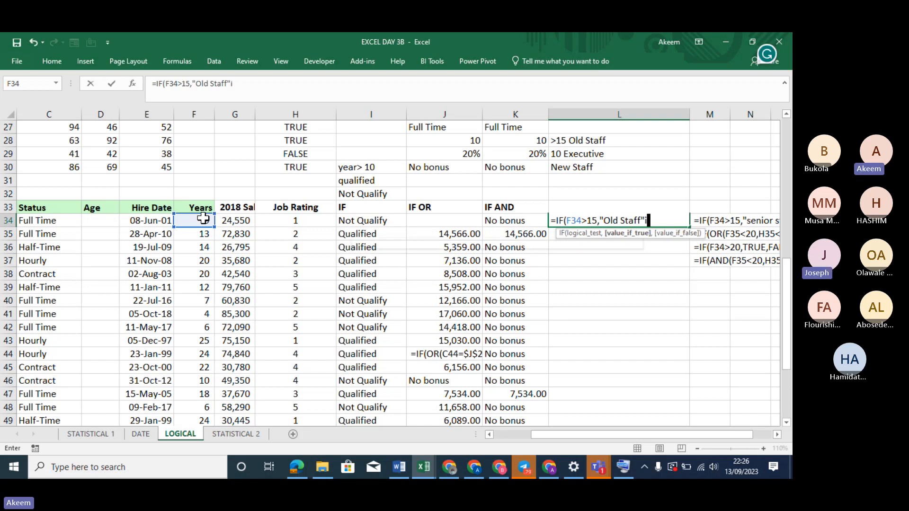
{"action": "type", "text": "if"}
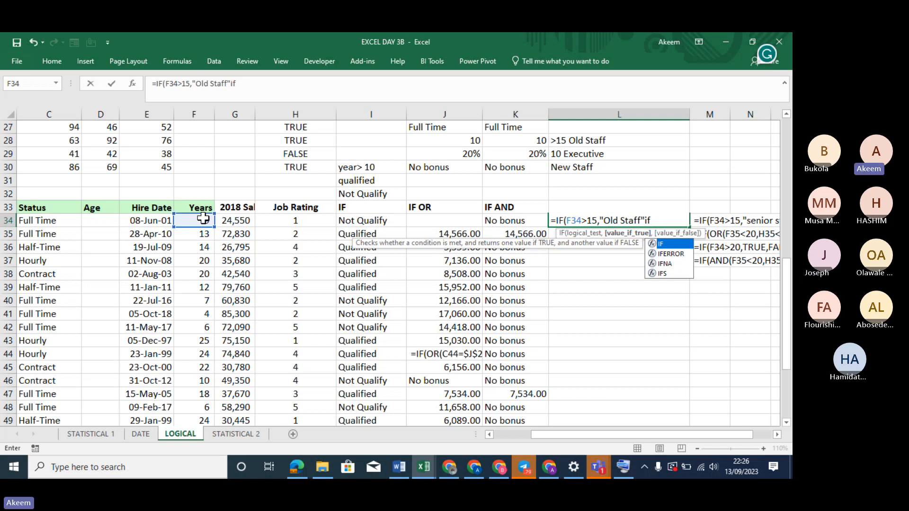
{"action": "key", "text": "BackSpace"}
{"action": "key", "text": "BackSpace"}
{"action": "type", "text": ","}
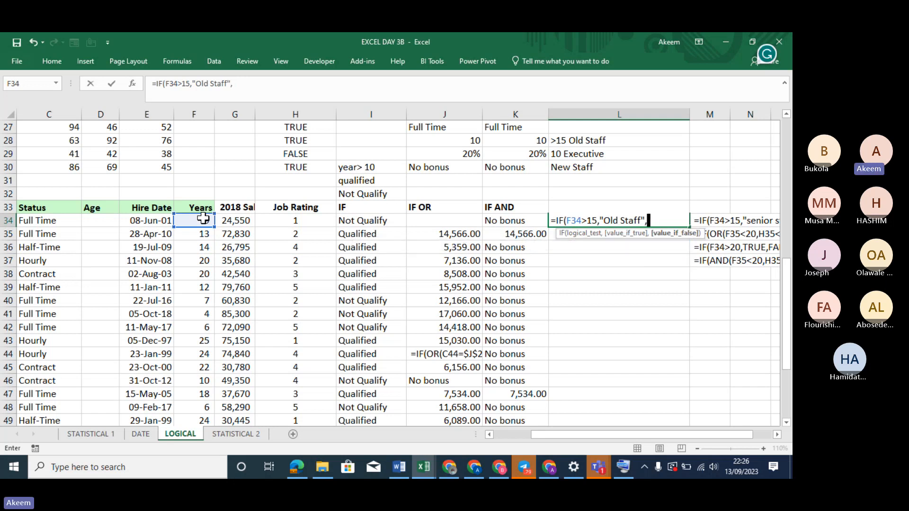
{"action": "type", "text": "IF("}
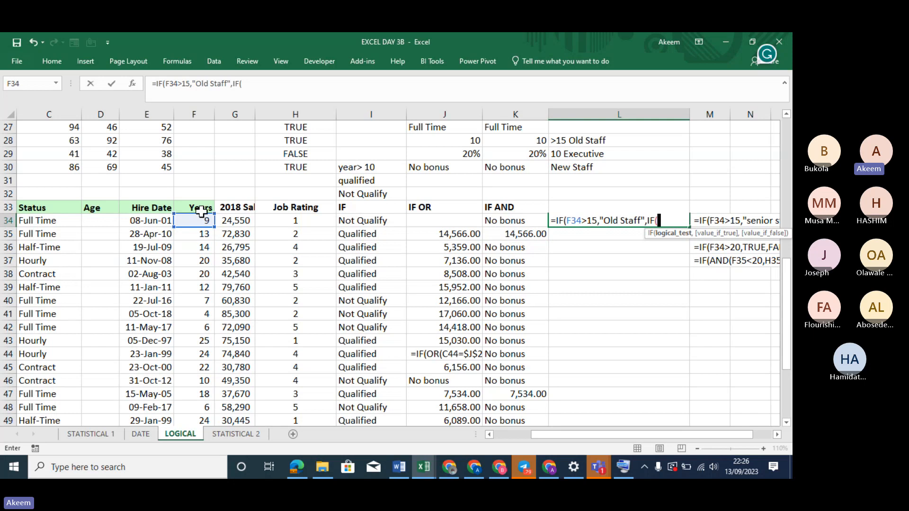
{"action": "left_click", "coordinate": [202, 221]}
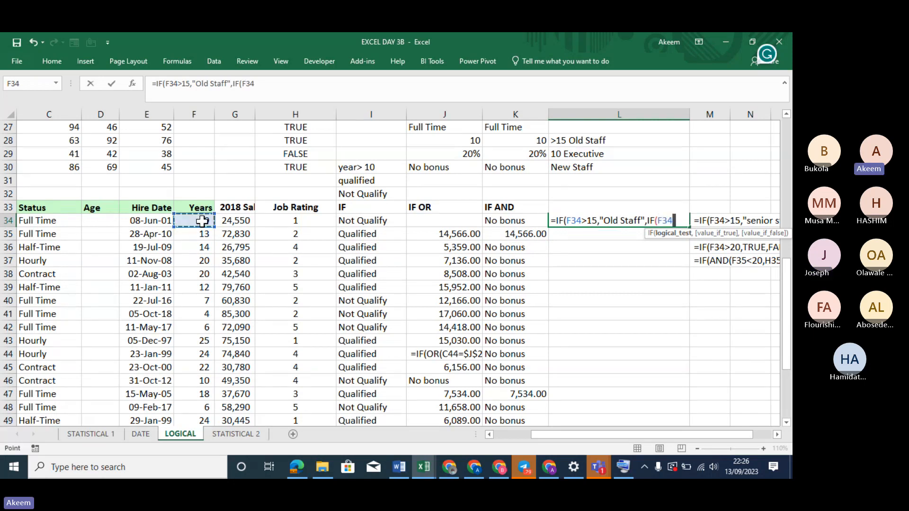
{"action": "type", "text": ">10"}
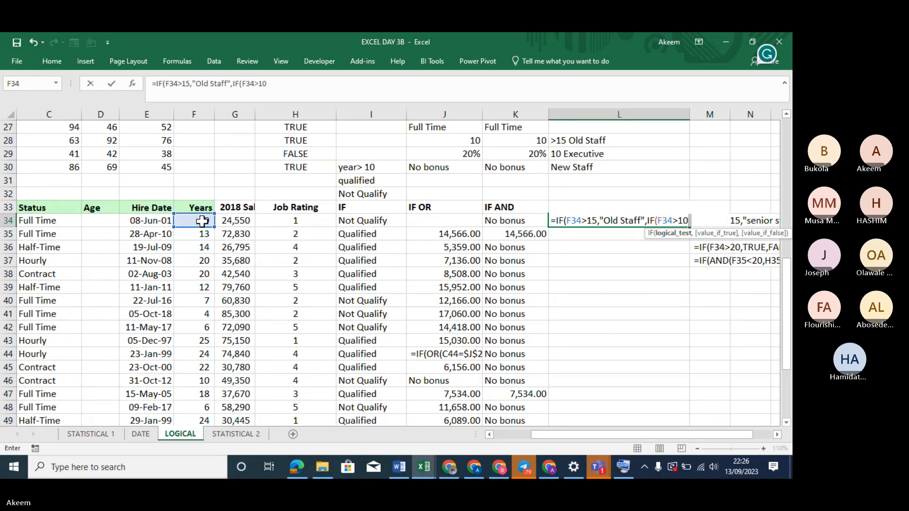
Step: Supply "Executive" as the value-if-true argument of the nested IF in L34
{"action": "type", "text": ","}
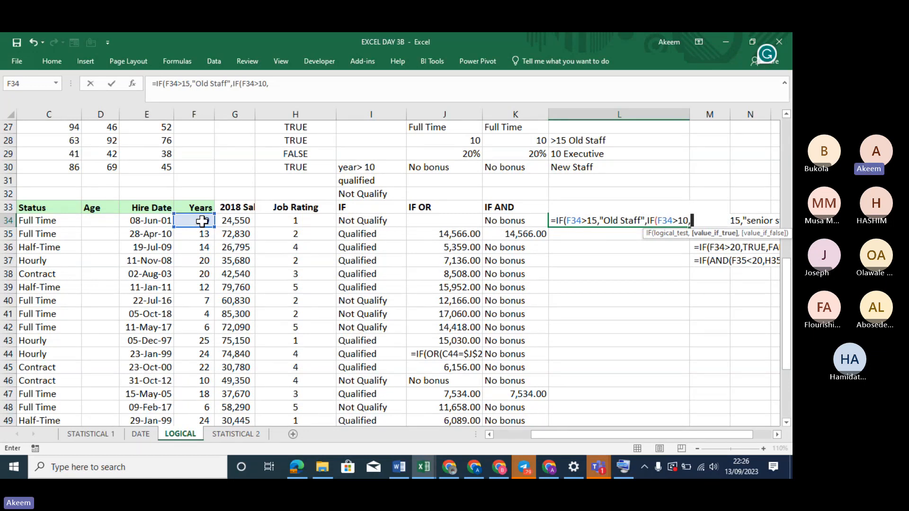
{"action": "type", "text": "\"E"}
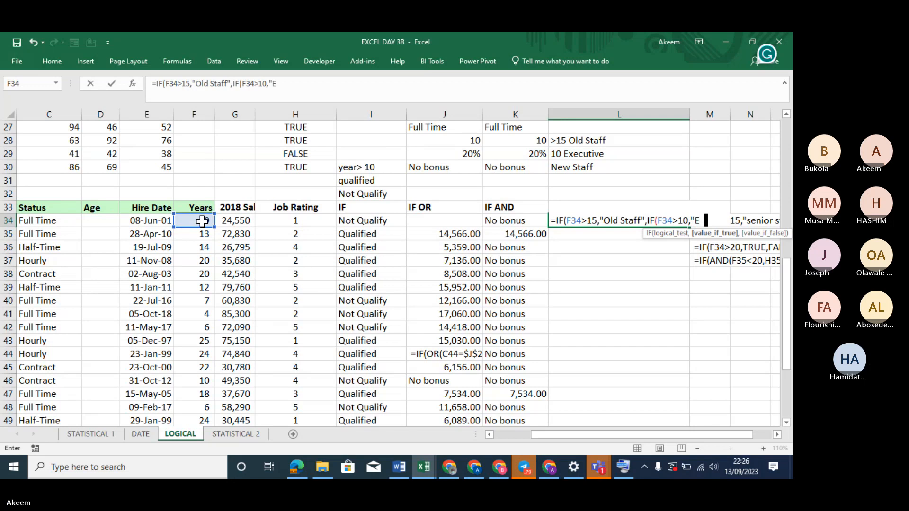
{"action": "type", "text": "xecu"}
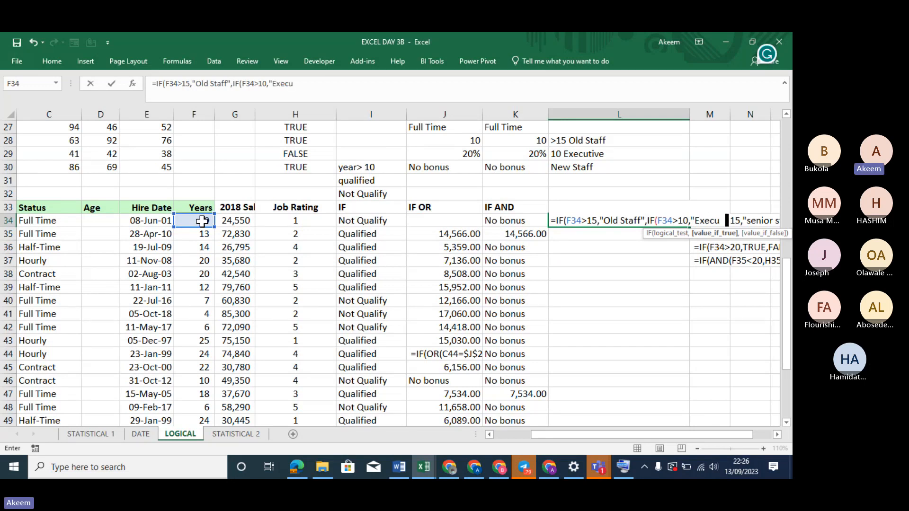
{"action": "type", "text": "tive"}
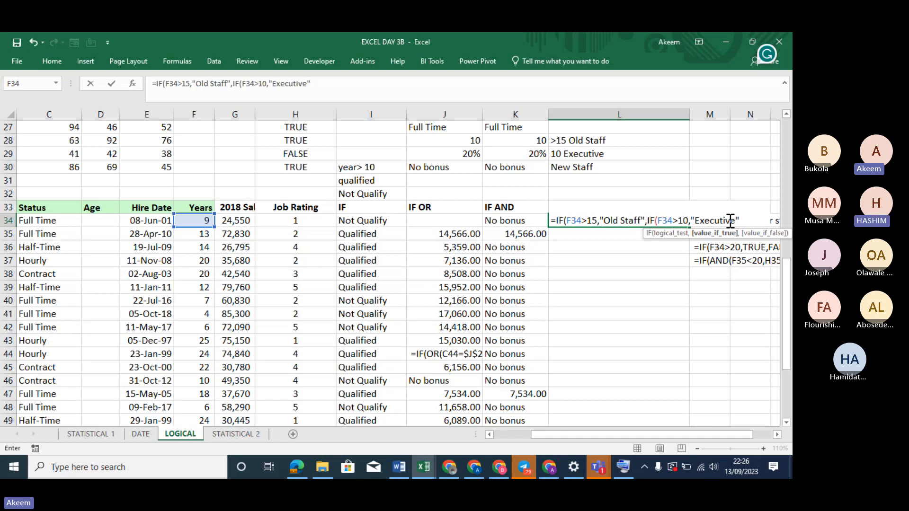
Step: Supply "New Staff" as the nested IF's value-if-false argument, close both IF functions and enter the formula in L34
{"action": "type", "text": ","}
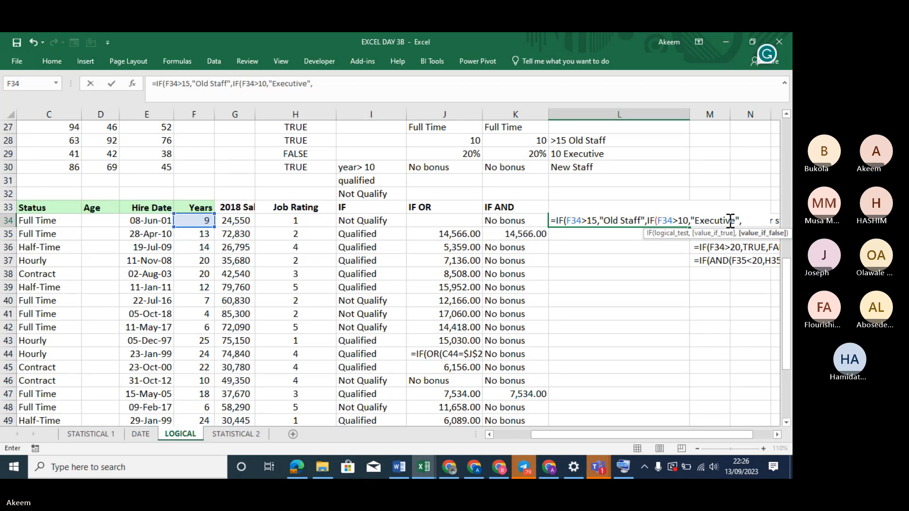
{"action": "type", "text": "\"New St"}
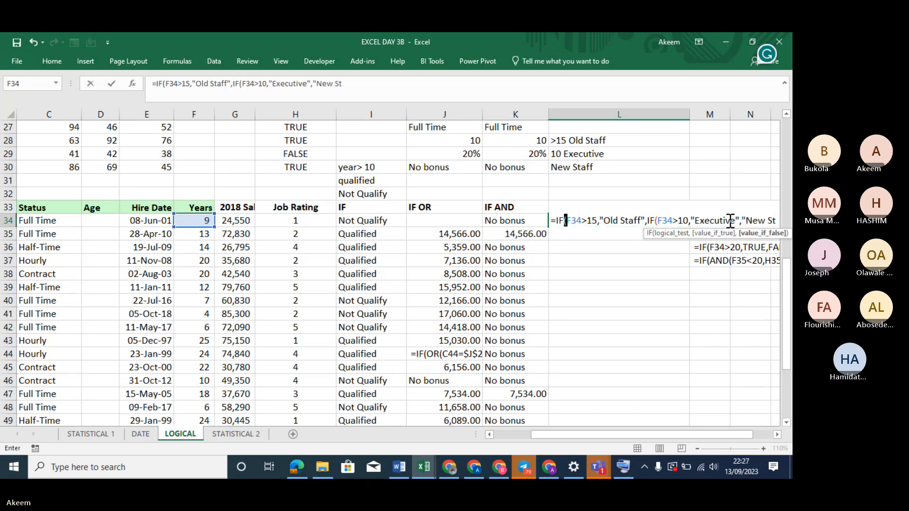
{"action": "type", "text": "aff"}
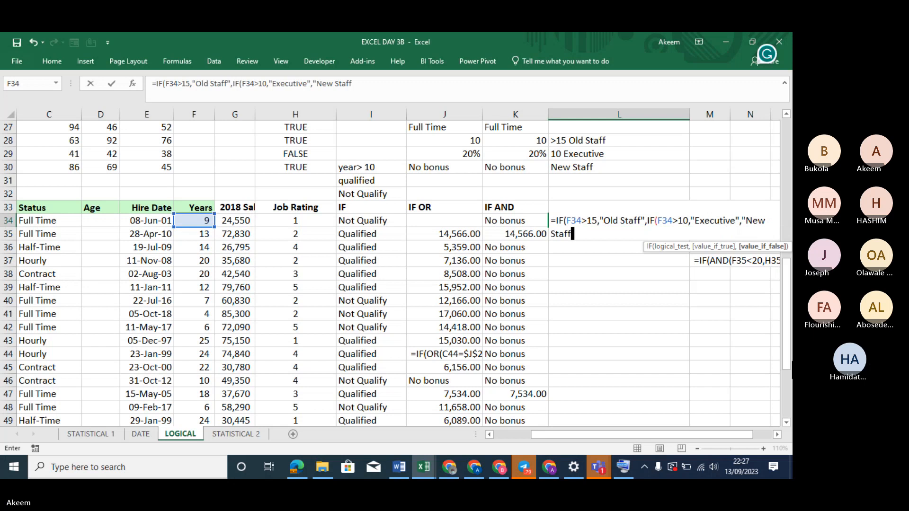
{"action": "left_click", "coordinate": [777, 434]}
{"action": "left_click", "coordinate": [777, 434]}
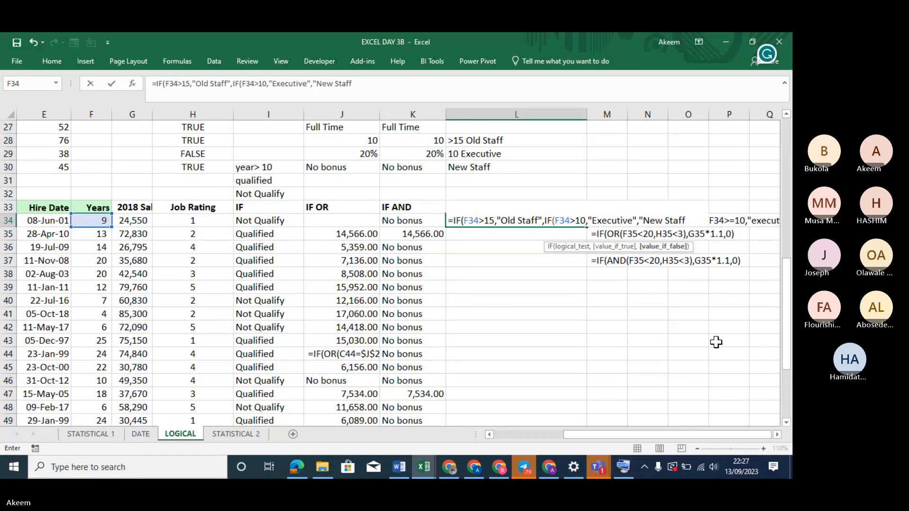
{"action": "type", "text": "\")"}
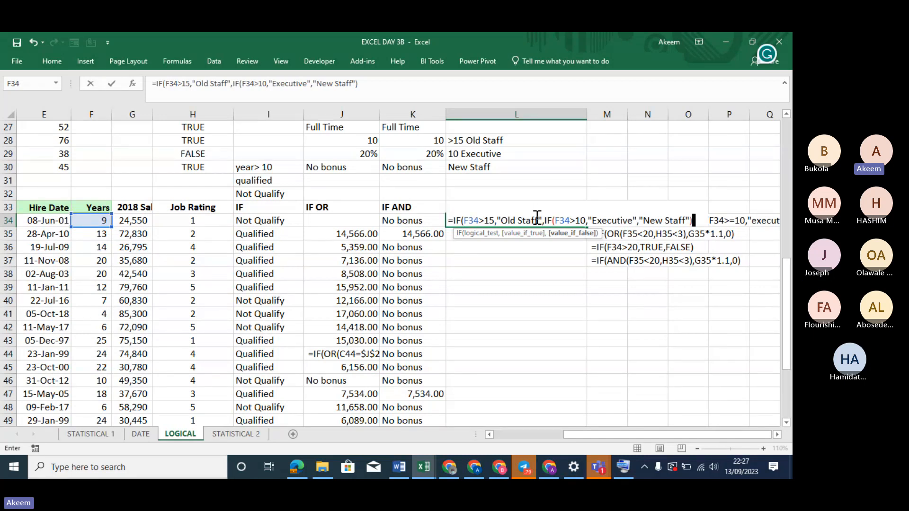
{"action": "type", "text": ")"}
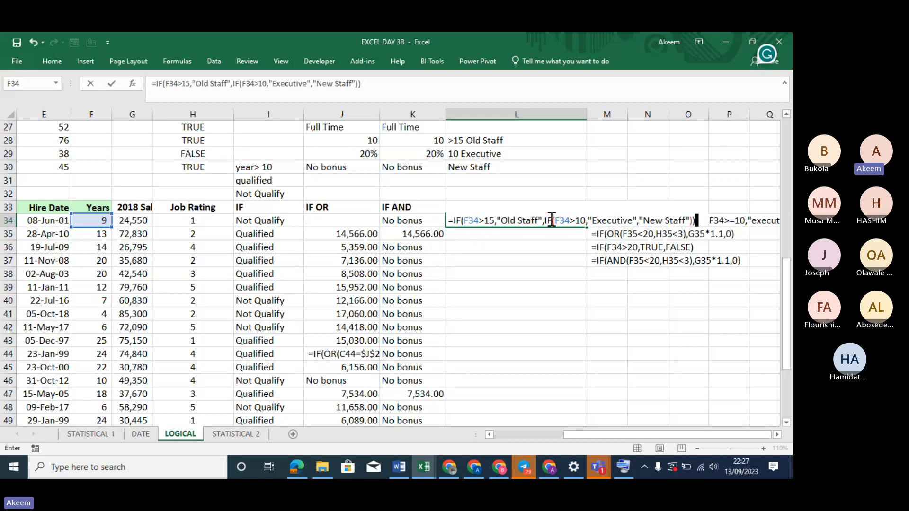
{"action": "key", "text": "Return"}
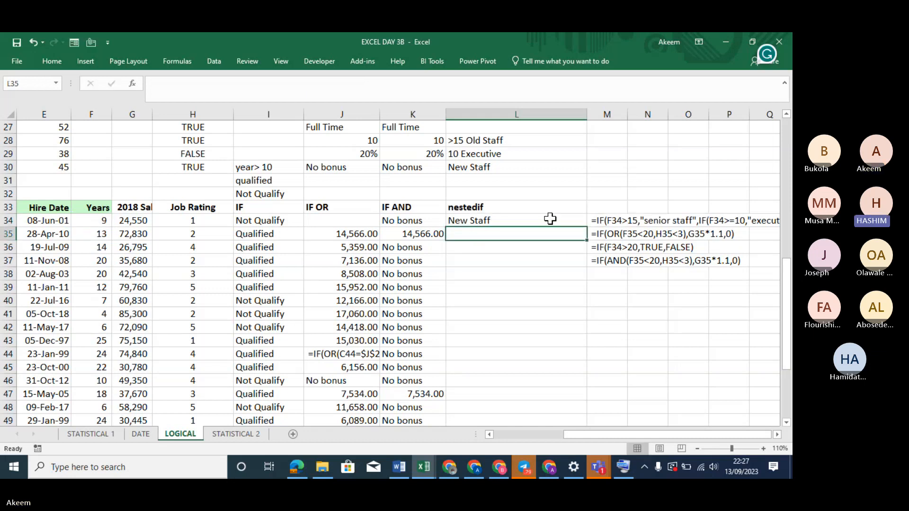
Step: Fill the nested IF formula from L34 down column L to L51
{"action": "left_click", "coordinate": [554, 221]}
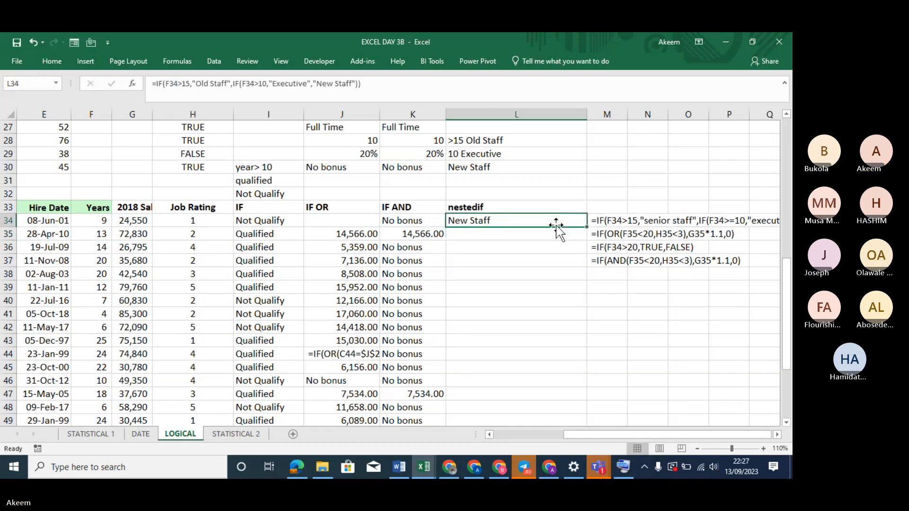
{"action": "left_click_drag", "start_coordinate": [586, 227], "coordinate": [595, 406]}
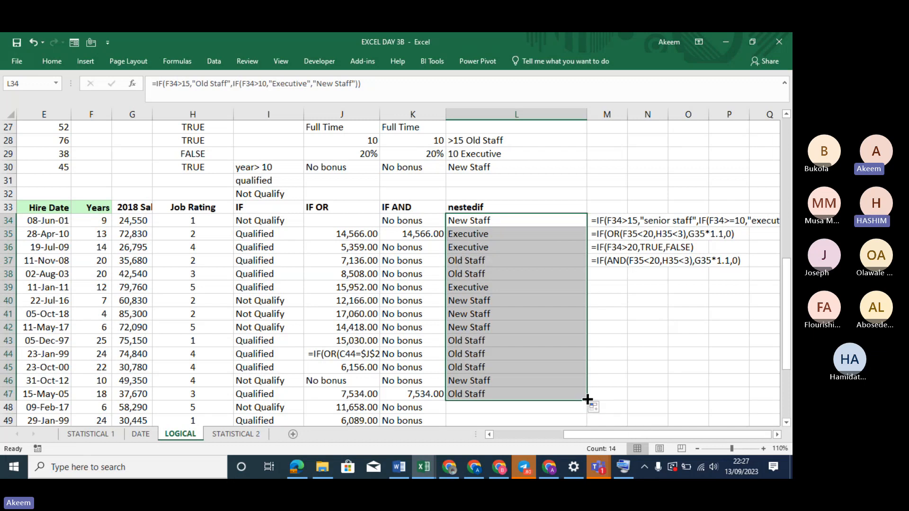
{"action": "left_click_drag", "start_coordinate": [587, 400], "coordinate": [578, 369]}
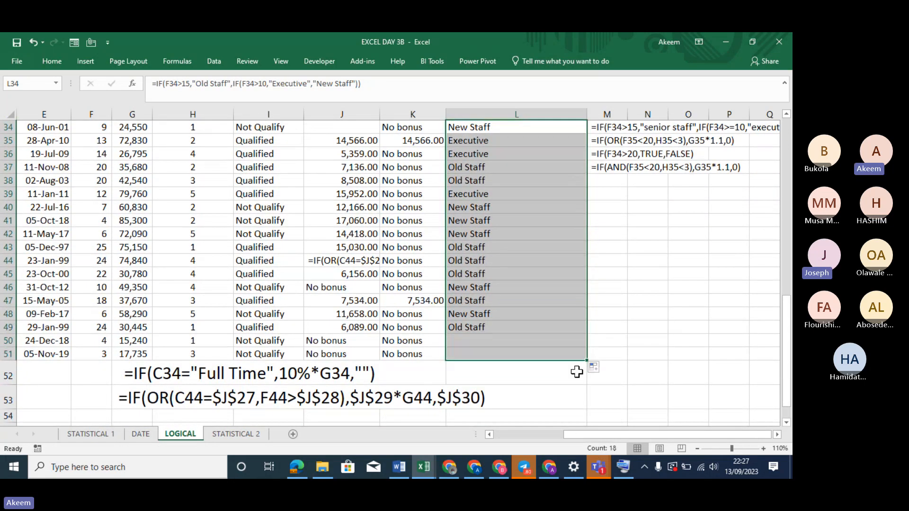
Step: Check the nested IF classifications and formulas in column L against the years of service in column F
{"action": "left_click", "coordinate": [505, 298]}
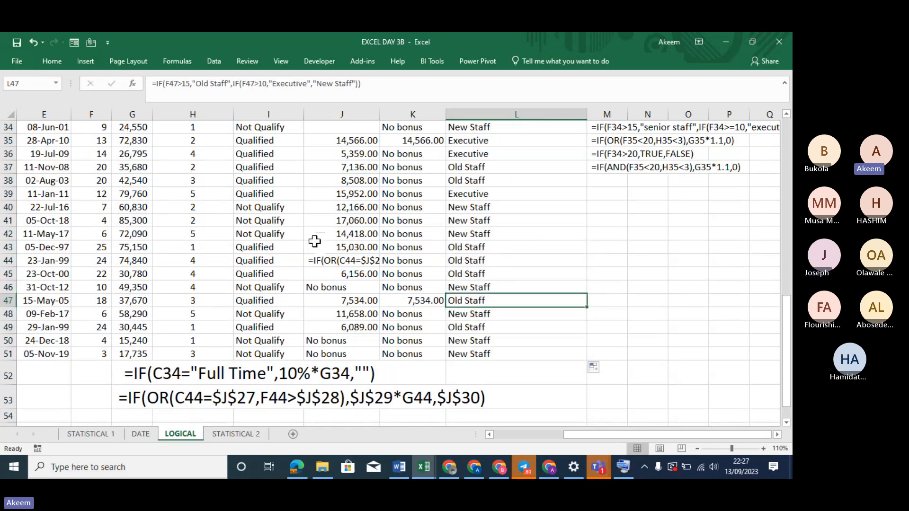
{"action": "left_click", "coordinate": [93, 233]}
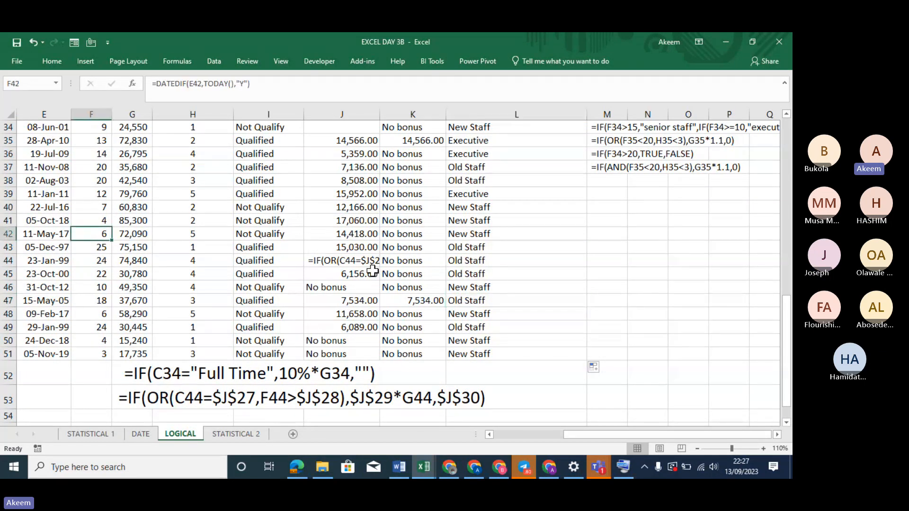
{"action": "left_click", "coordinate": [494, 261]}
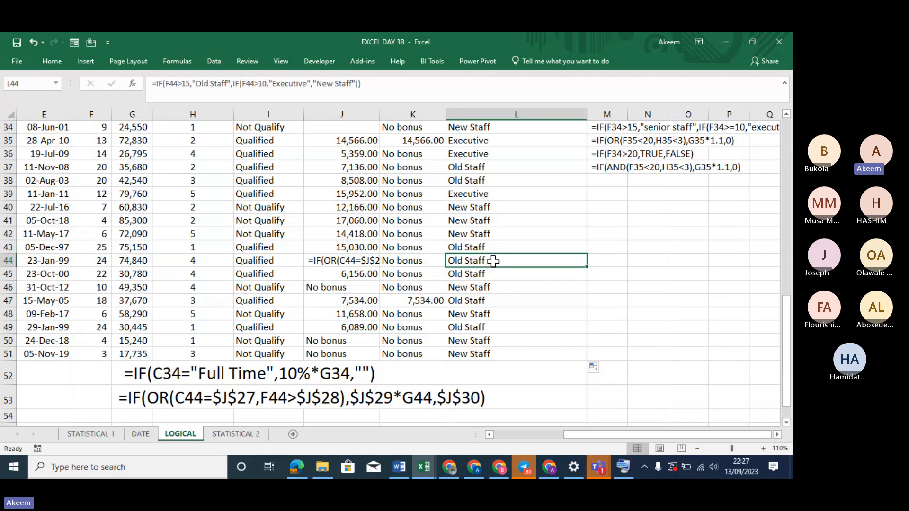
{"action": "key", "text": "Up"}
{"action": "key", "text": "Up"}
{"action": "key", "text": "Up"}
{"action": "key", "text": "Up"}
{"action": "key", "text": "Up"}
{"action": "key", "text": "Up"}
{"action": "key", "text": "Up"}
{"action": "key", "text": "Up"}
{"action": "key", "text": "Up"}
{"action": "key", "text": "Up"}
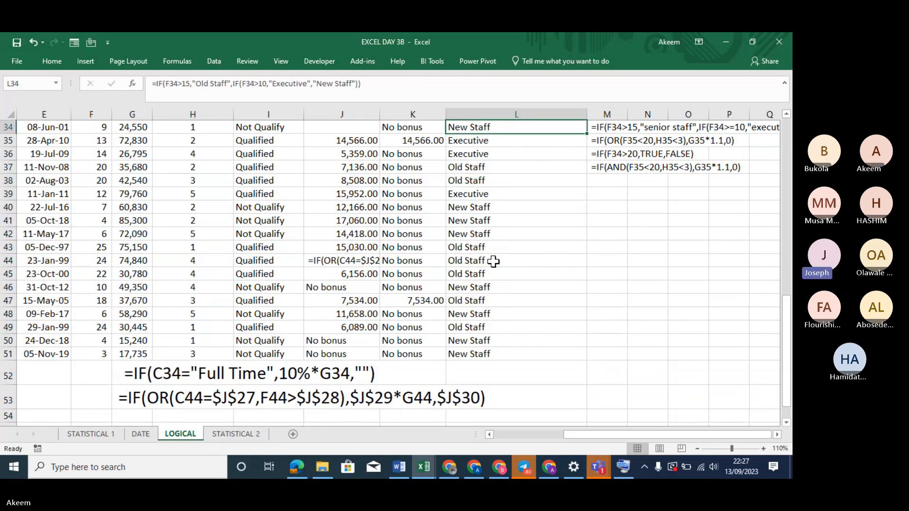
{"action": "scroll", "coordinate": [493, 261], "scroll_direction": "up", "scroll_amount": 1}
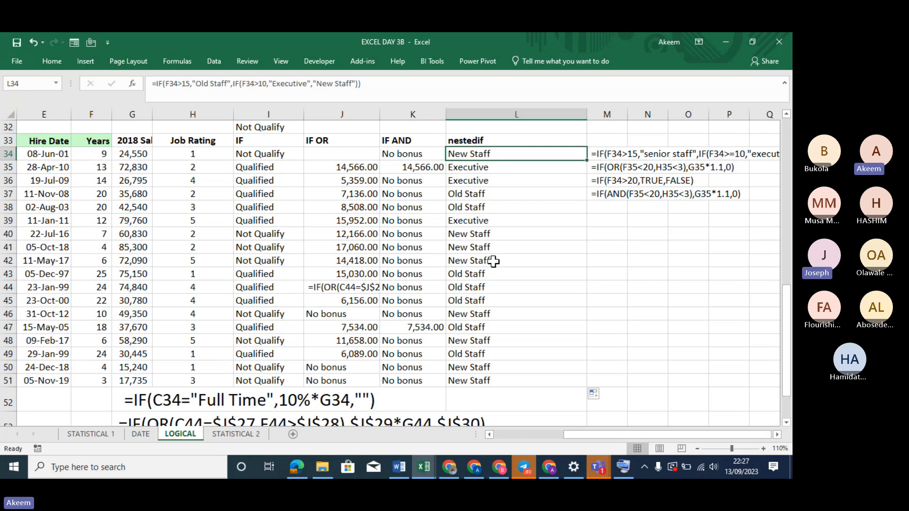
Step: Undo both fills down column L and restart the IF formula in L34 with the logical test F34>15
{"action": "key", "text": "ctrl+z"}
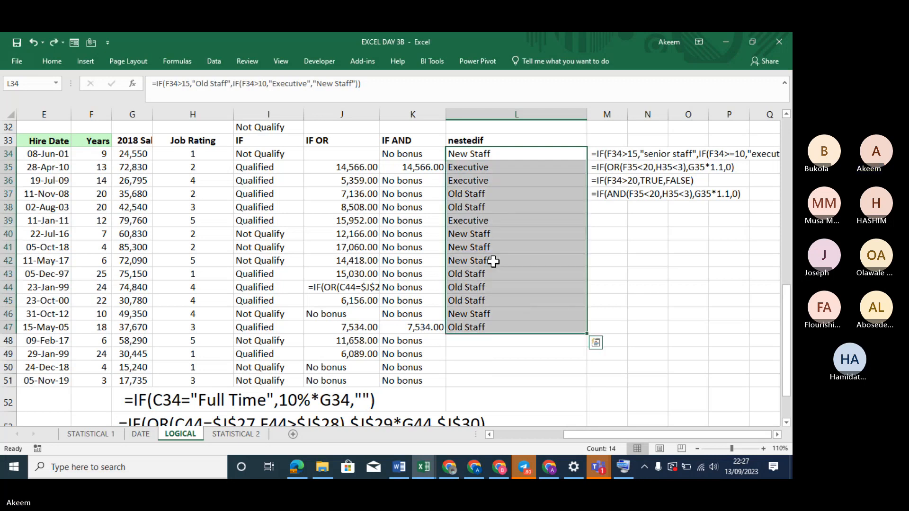
{"action": "key", "text": "ctrl+z"}
{"action": "type", "text": "="}
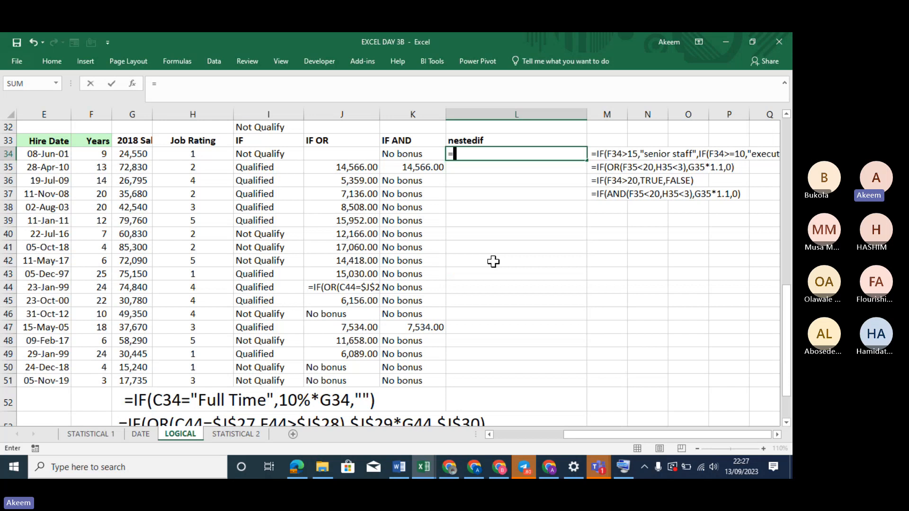
{"action": "type", "text": "IF("}
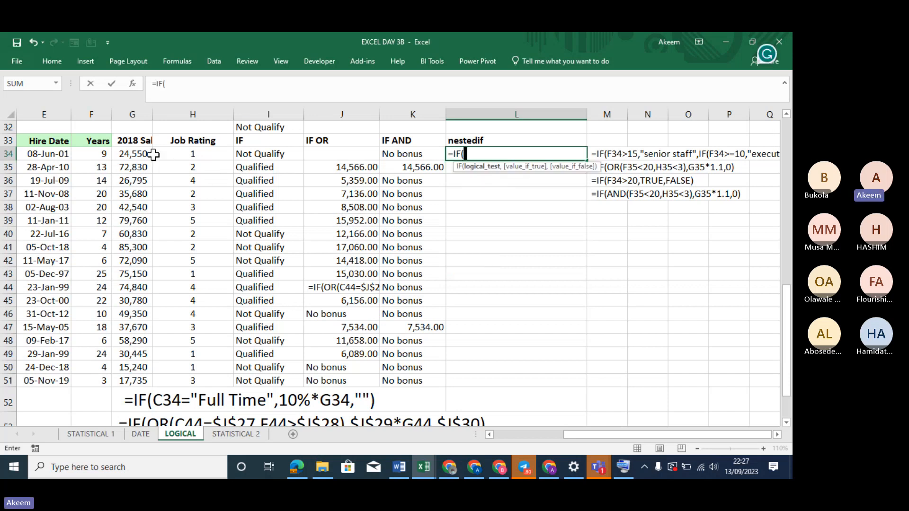
{"action": "left_click", "coordinate": [98, 154]}
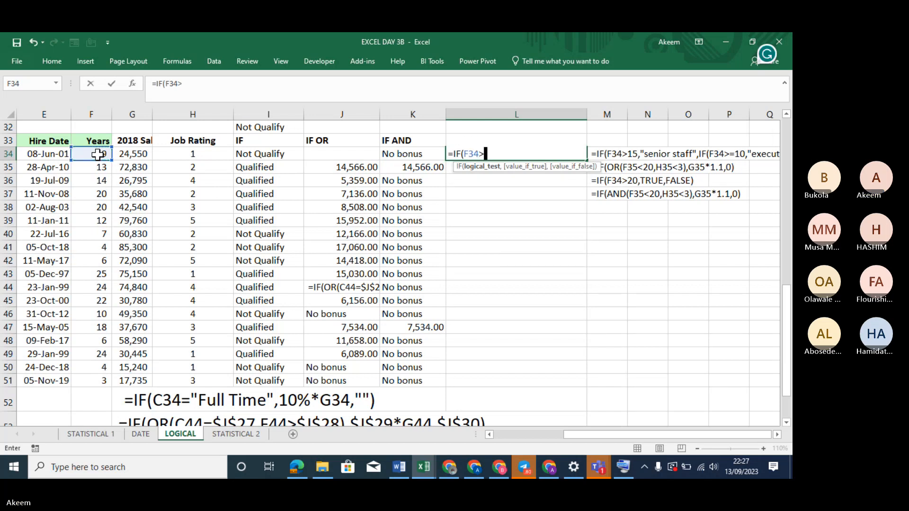
{"action": "type", "text": ">15"}
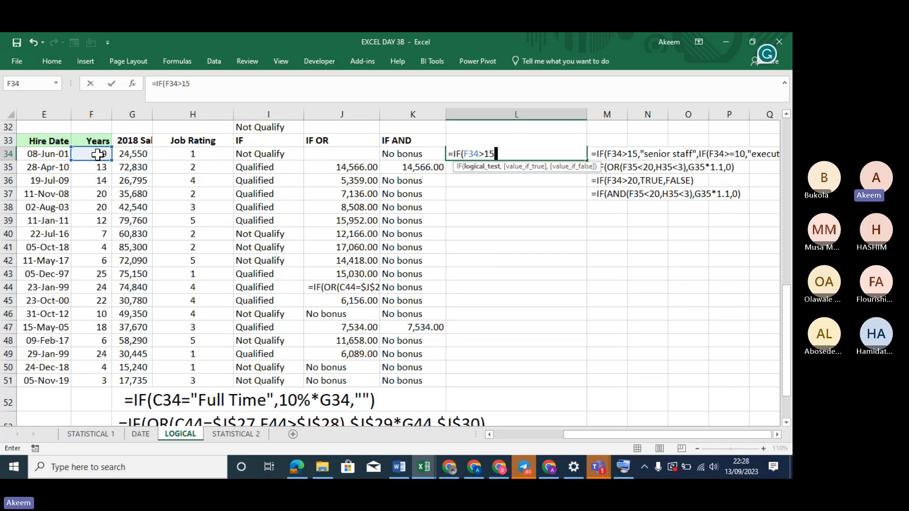
Step: Add "Old Staff" as the value-if-true argument in L34 and move on to the value-if-false argument
{"action": "type", "text": ","}
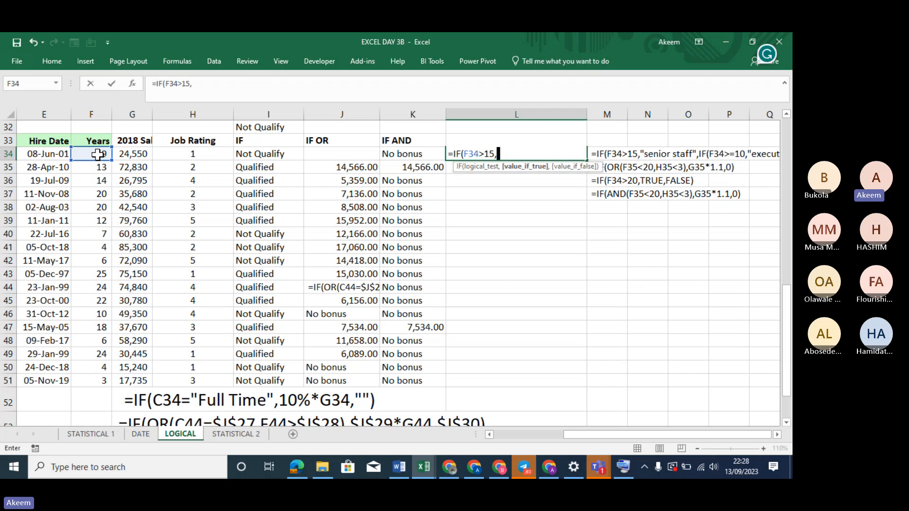
{"action": "type", "text": "\"Old Staff"}
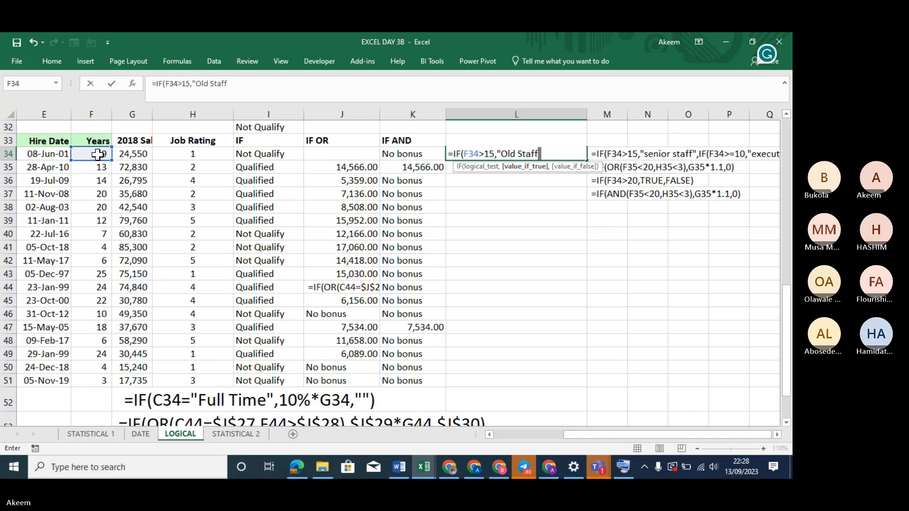
{"action": "type", "text": "\""}
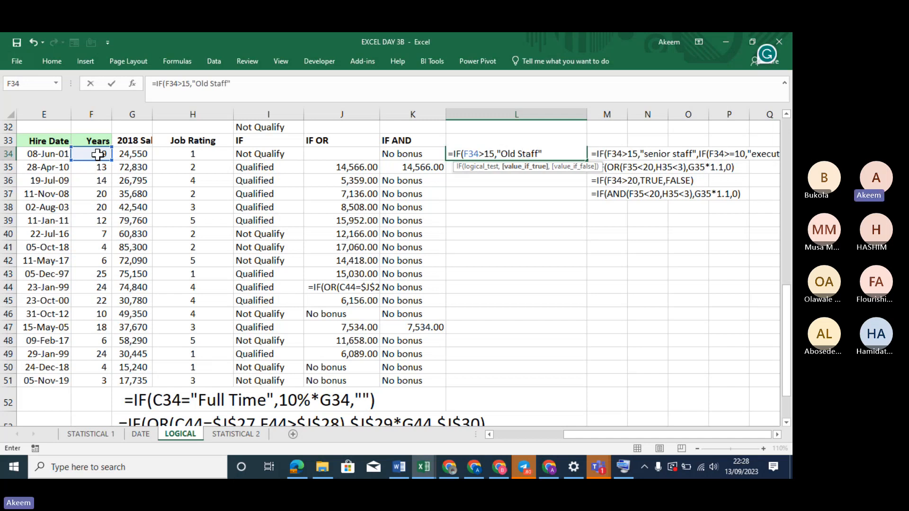
{"action": "type", "text": ","}
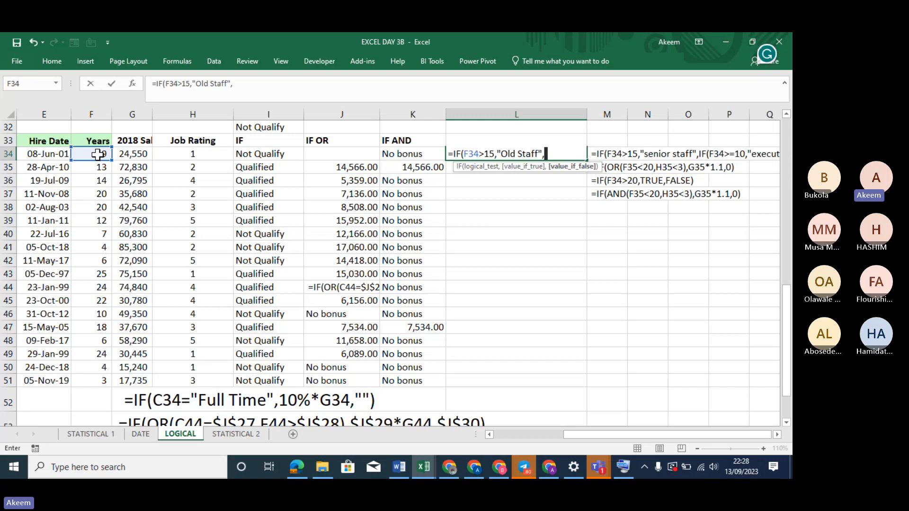
Step: Nest a second IF as the value-if-false argument in L34, testing F34>10 and returning "Executive" if true
{"action": "type", "text": "if"}
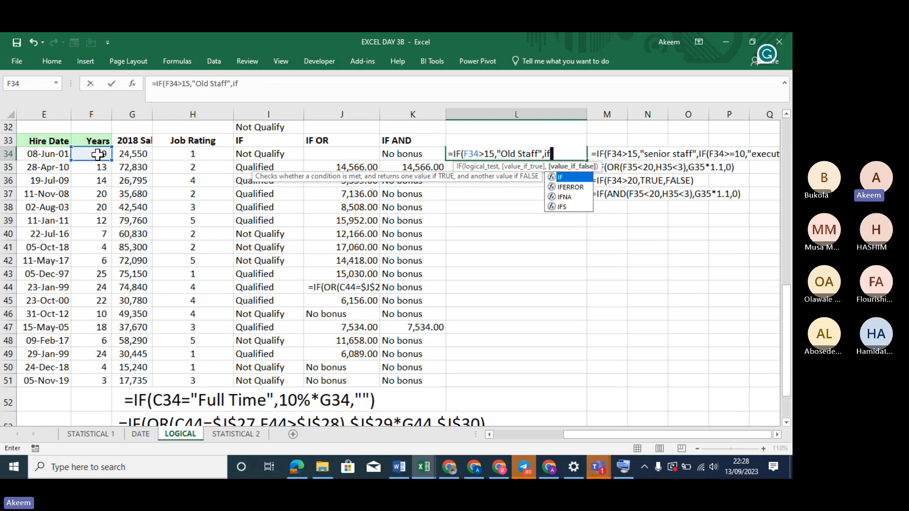
{"action": "key", "text": "Tab"}
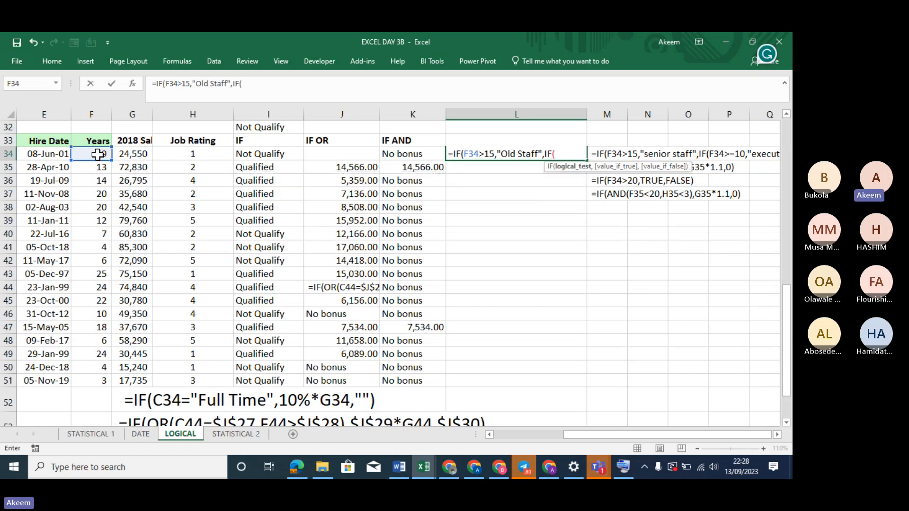
{"action": "left_click", "coordinate": [101, 153]}
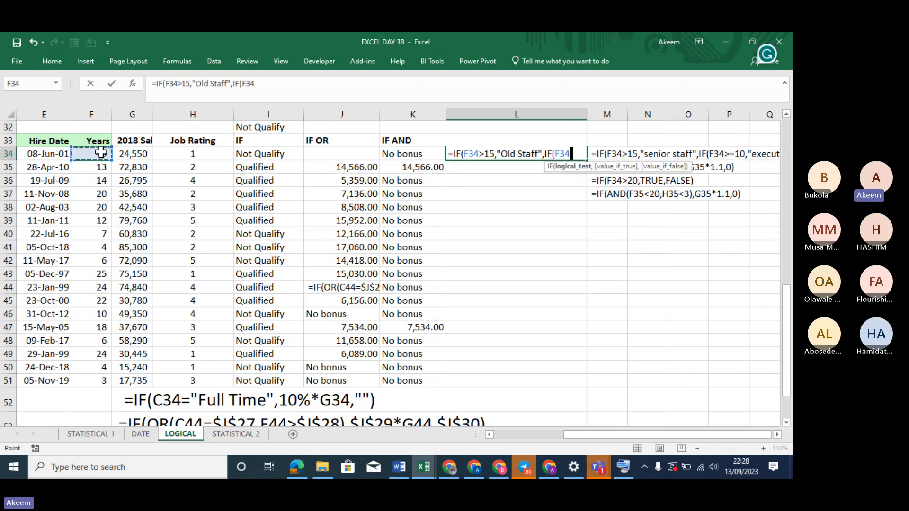
{"action": "type", "text": ">10,"}
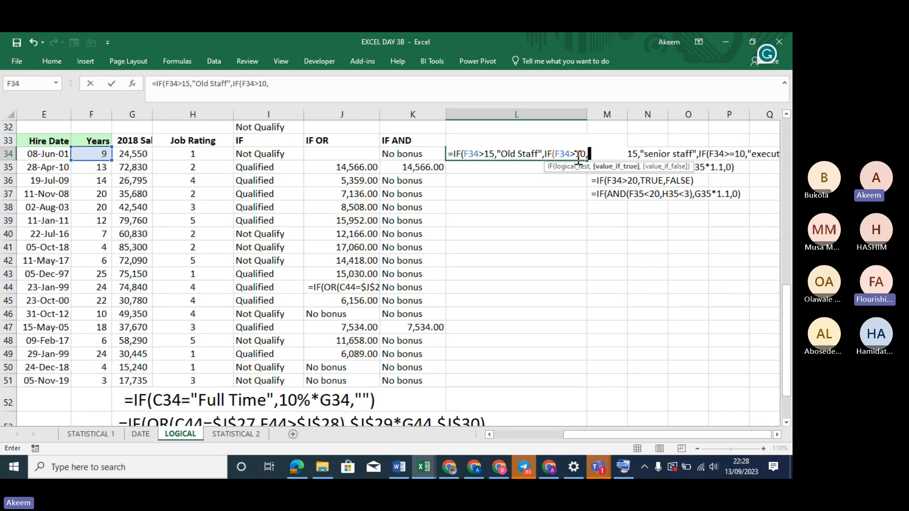
{"action": "type", "text": "\"Exec"}
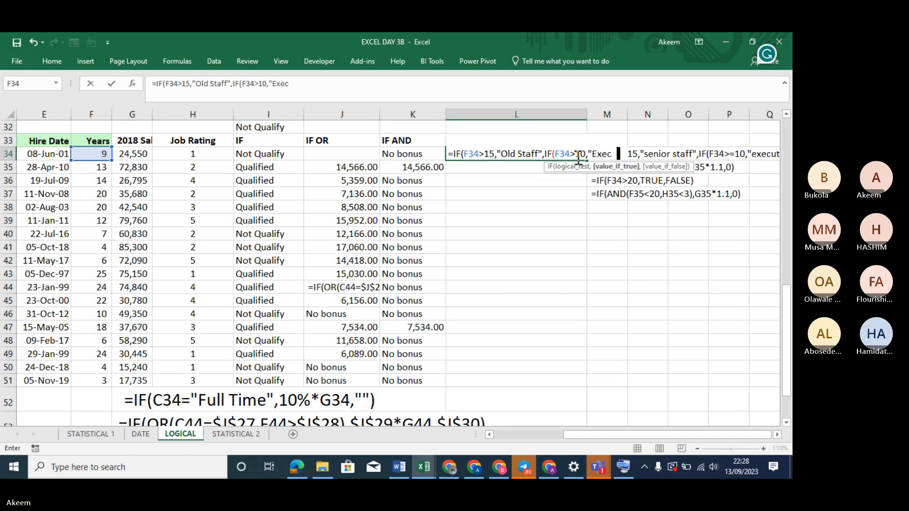
{"action": "type", "text": "utive"}
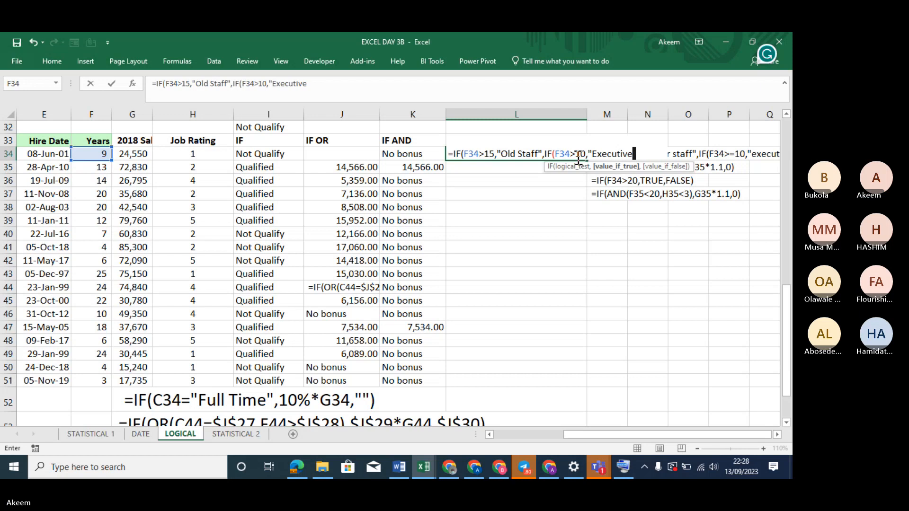
{"action": "type", "text": "\""}
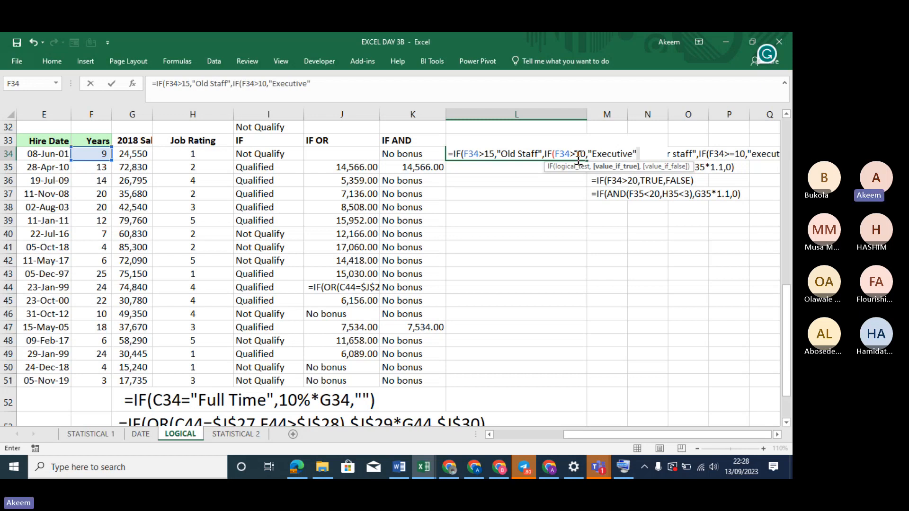
{"action": "type", "text": ","}
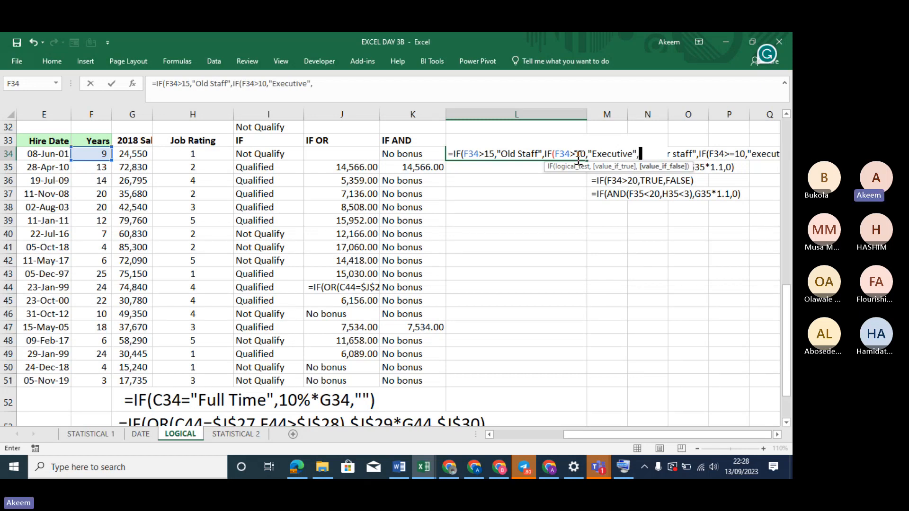
Step: Add "New Staff" as the nested IF's value-if-false argument, close both functions and enter the formula in L34
{"action": "type", "text": "\"Ne"}
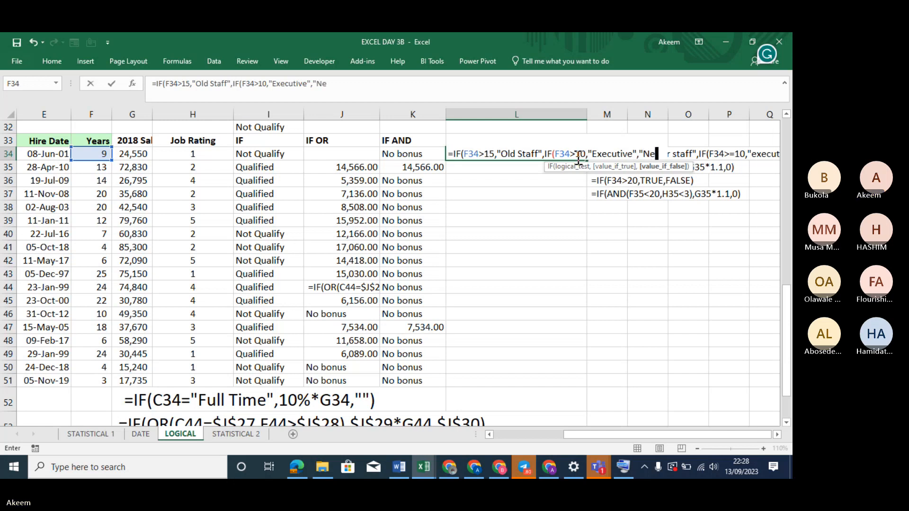
{"action": "type", "text": "w Staff"}
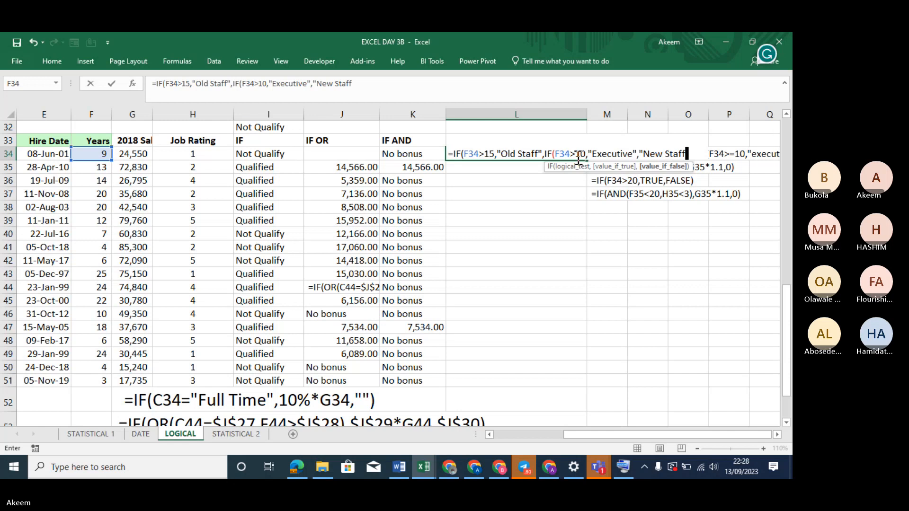
{"action": "type", "text": "\"))"}
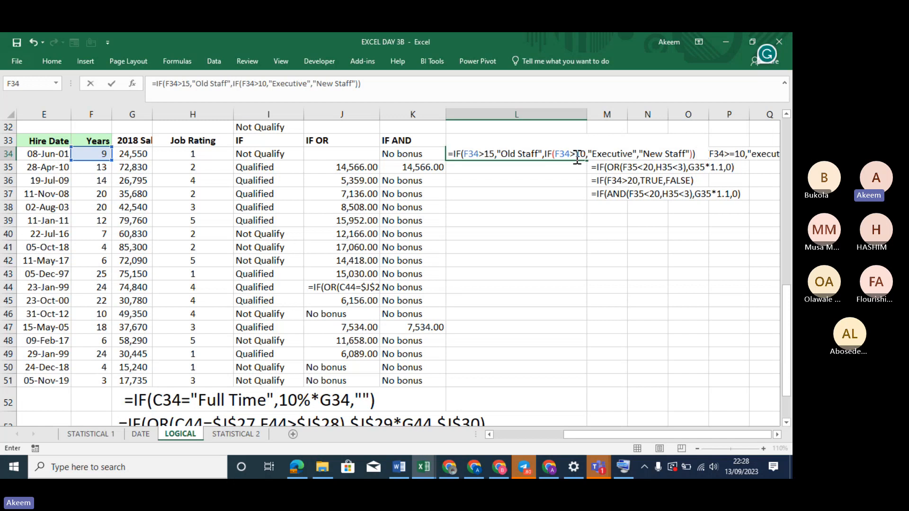
{"action": "key", "text": "Return"}
Step: Fill the nested IF formula from L34 down column L and clear the surplus cells L52:L54 below the table
{"action": "left_click", "coordinate": [576, 156]}
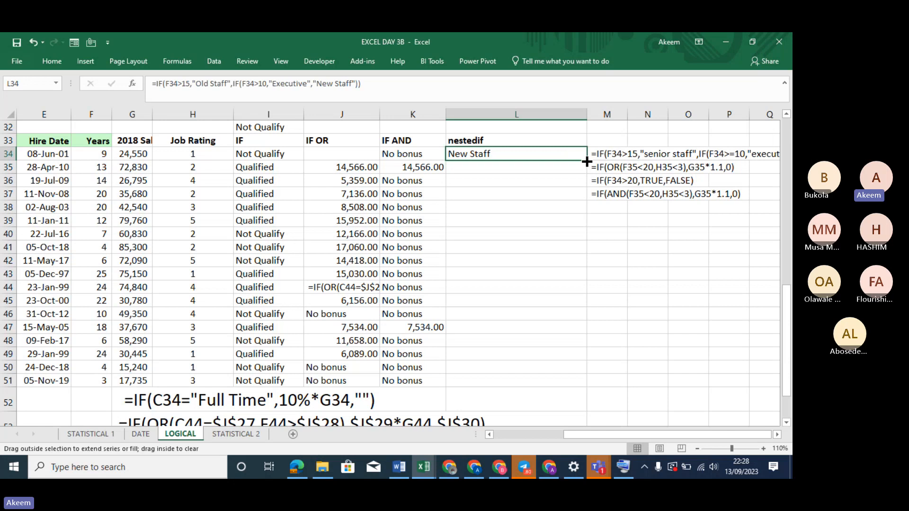
{"action": "double_click", "coordinate": [587, 162]}
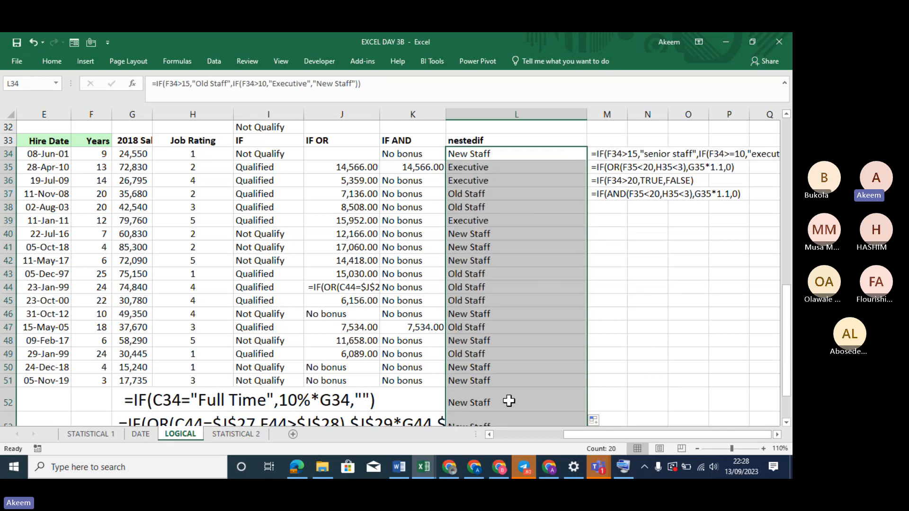
{"action": "left_click_drag", "start_coordinate": [507, 401], "coordinate": [507, 418]}
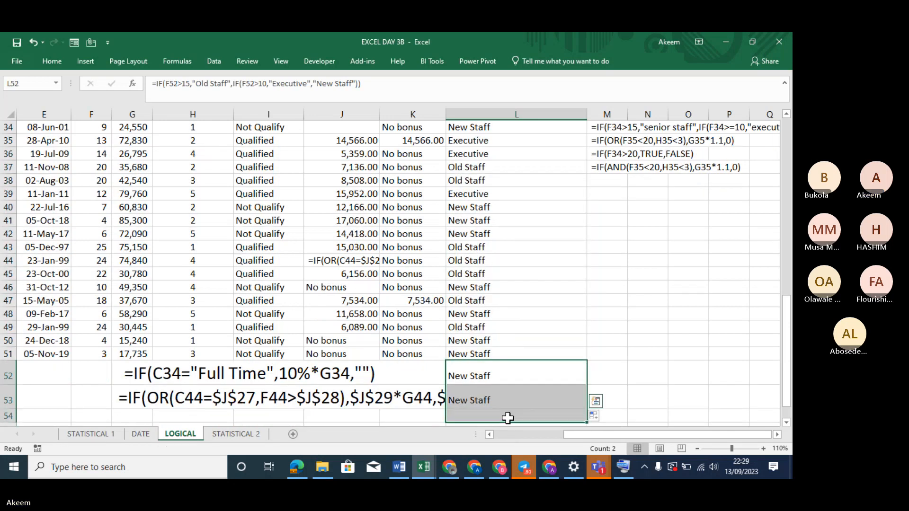
{"action": "key", "text": "Delete"}
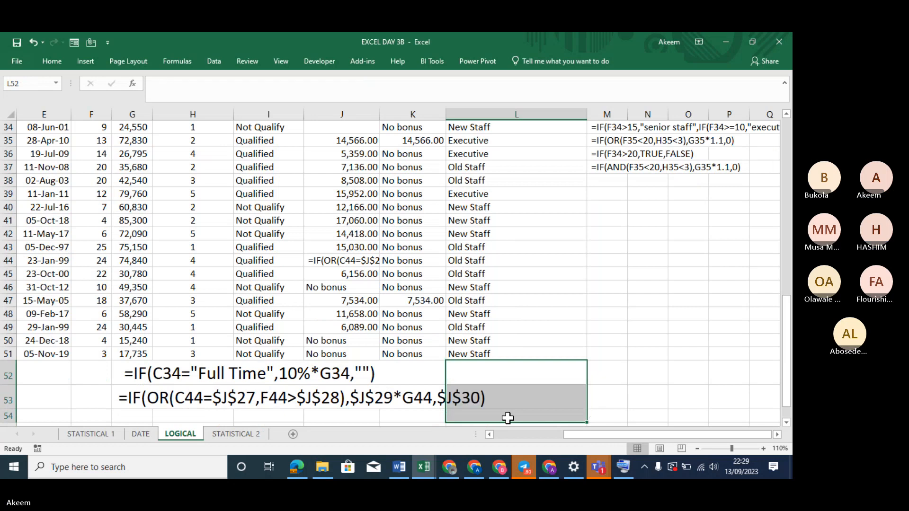
{"action": "left_click", "coordinate": [536, 376]}
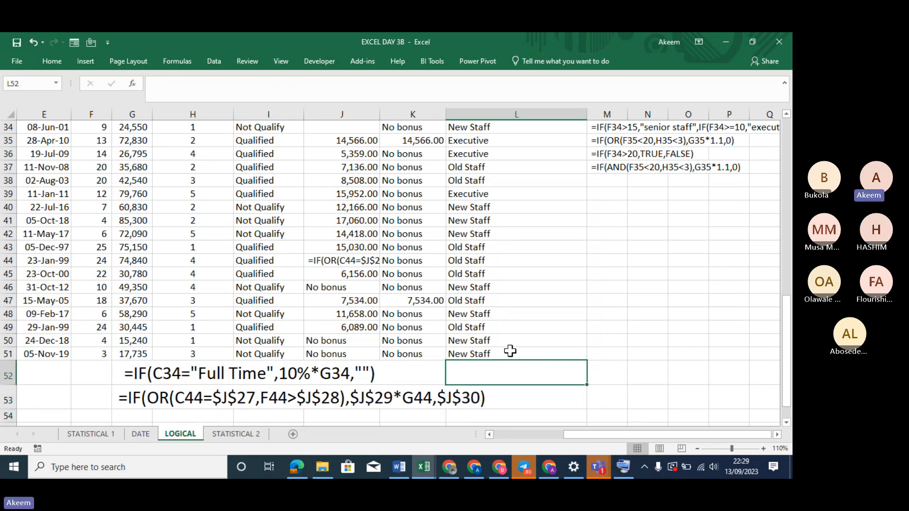
{"action": "left_click", "coordinate": [510, 351]}
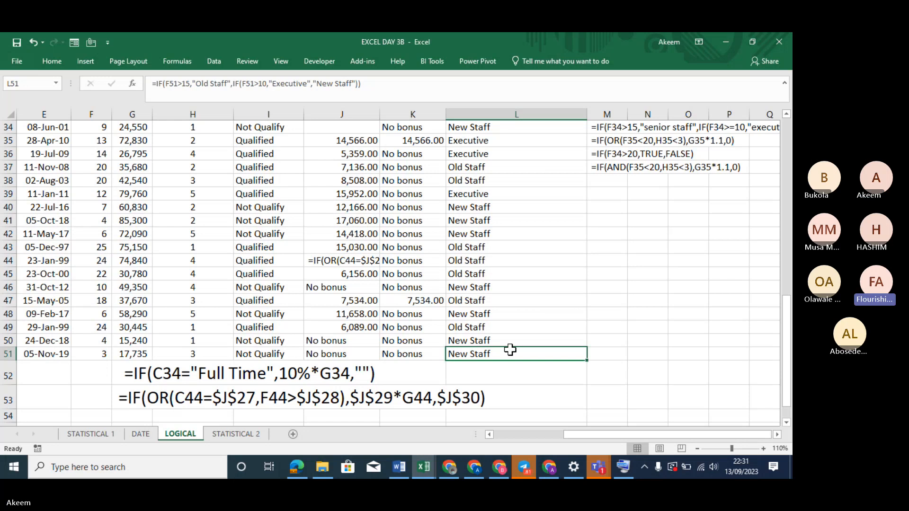
Step: Switch to the BMC EXCEL MAKE UP CLASS meeting window in Microsoft Teams and stop the meeting recording
{"action": "mouse_move", "coordinate": [599, 471]}
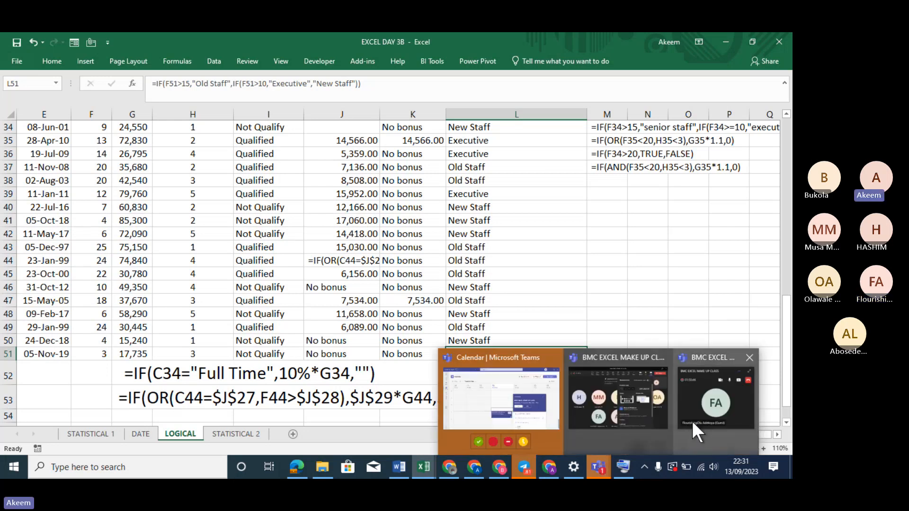
{"action": "mouse_move", "coordinate": [694, 419]}
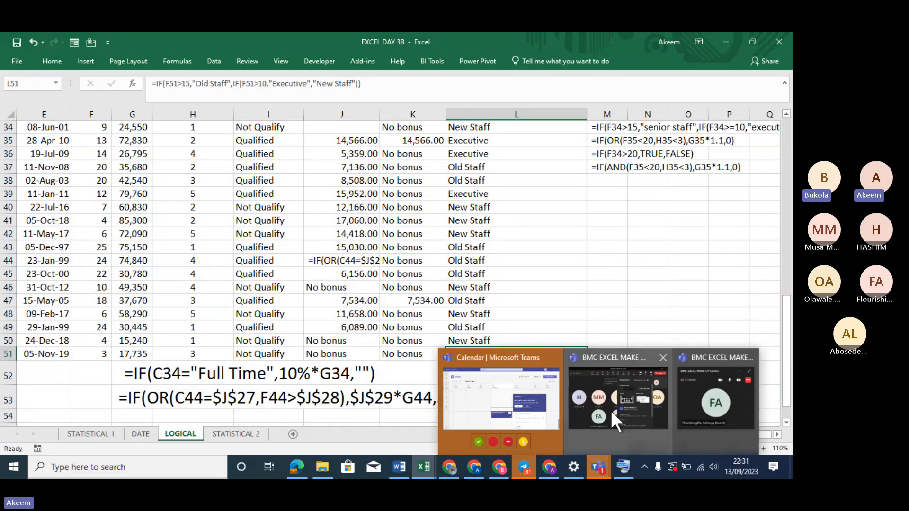
{"action": "mouse_move", "coordinate": [618, 402]}
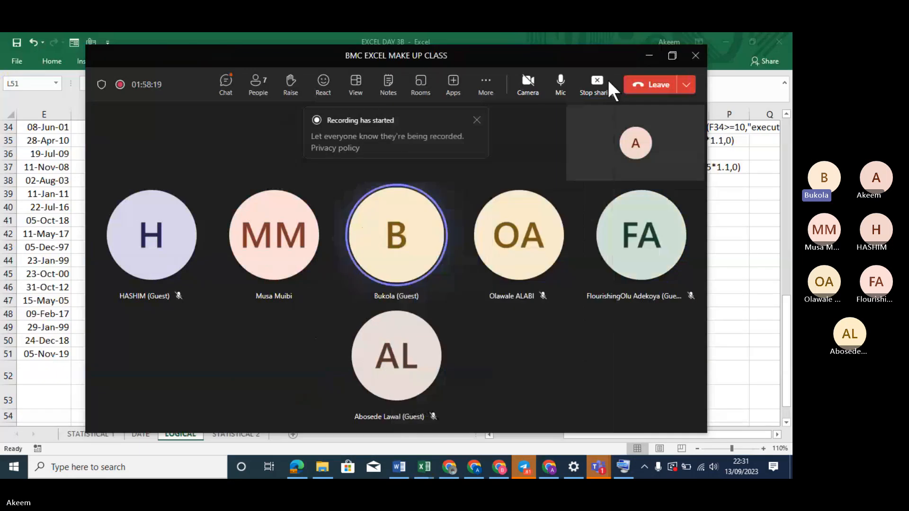
{"action": "left_click", "coordinate": [487, 87]}
{"action": "mouse_move", "coordinate": [525, 117]}
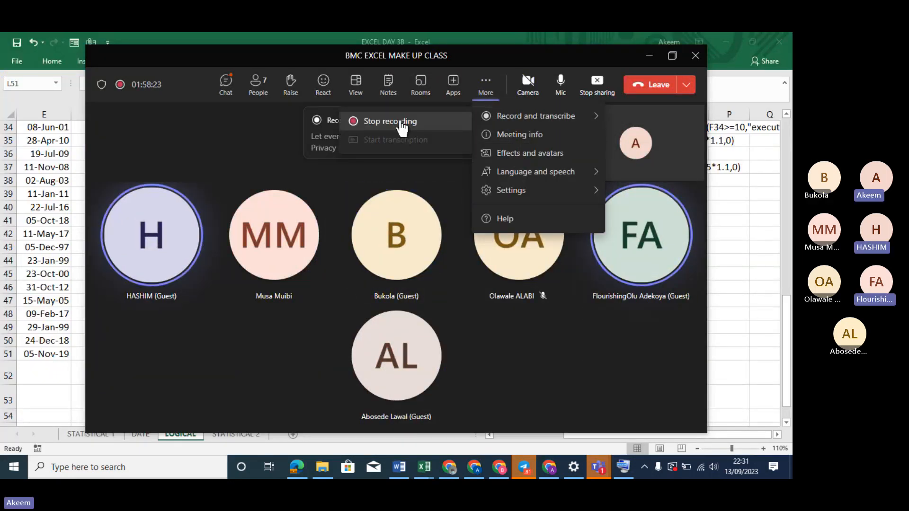
{"action": "left_click", "coordinate": [400, 122]}
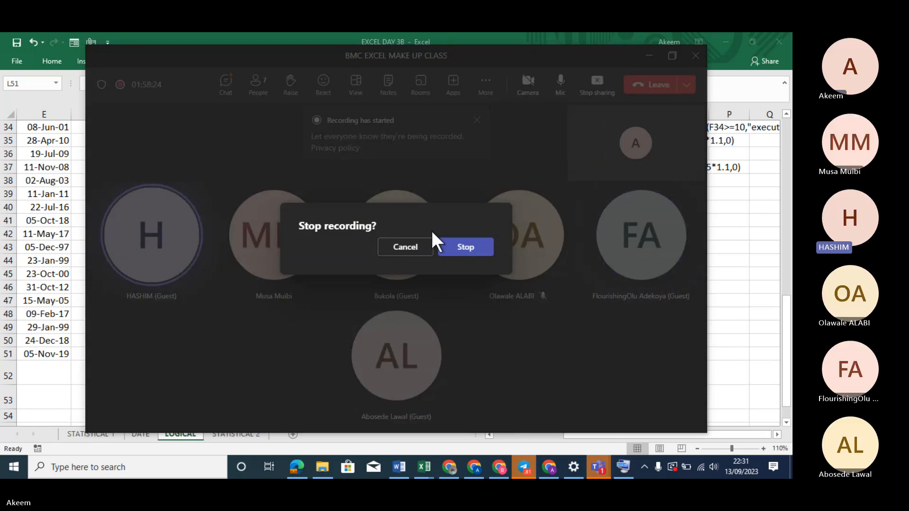